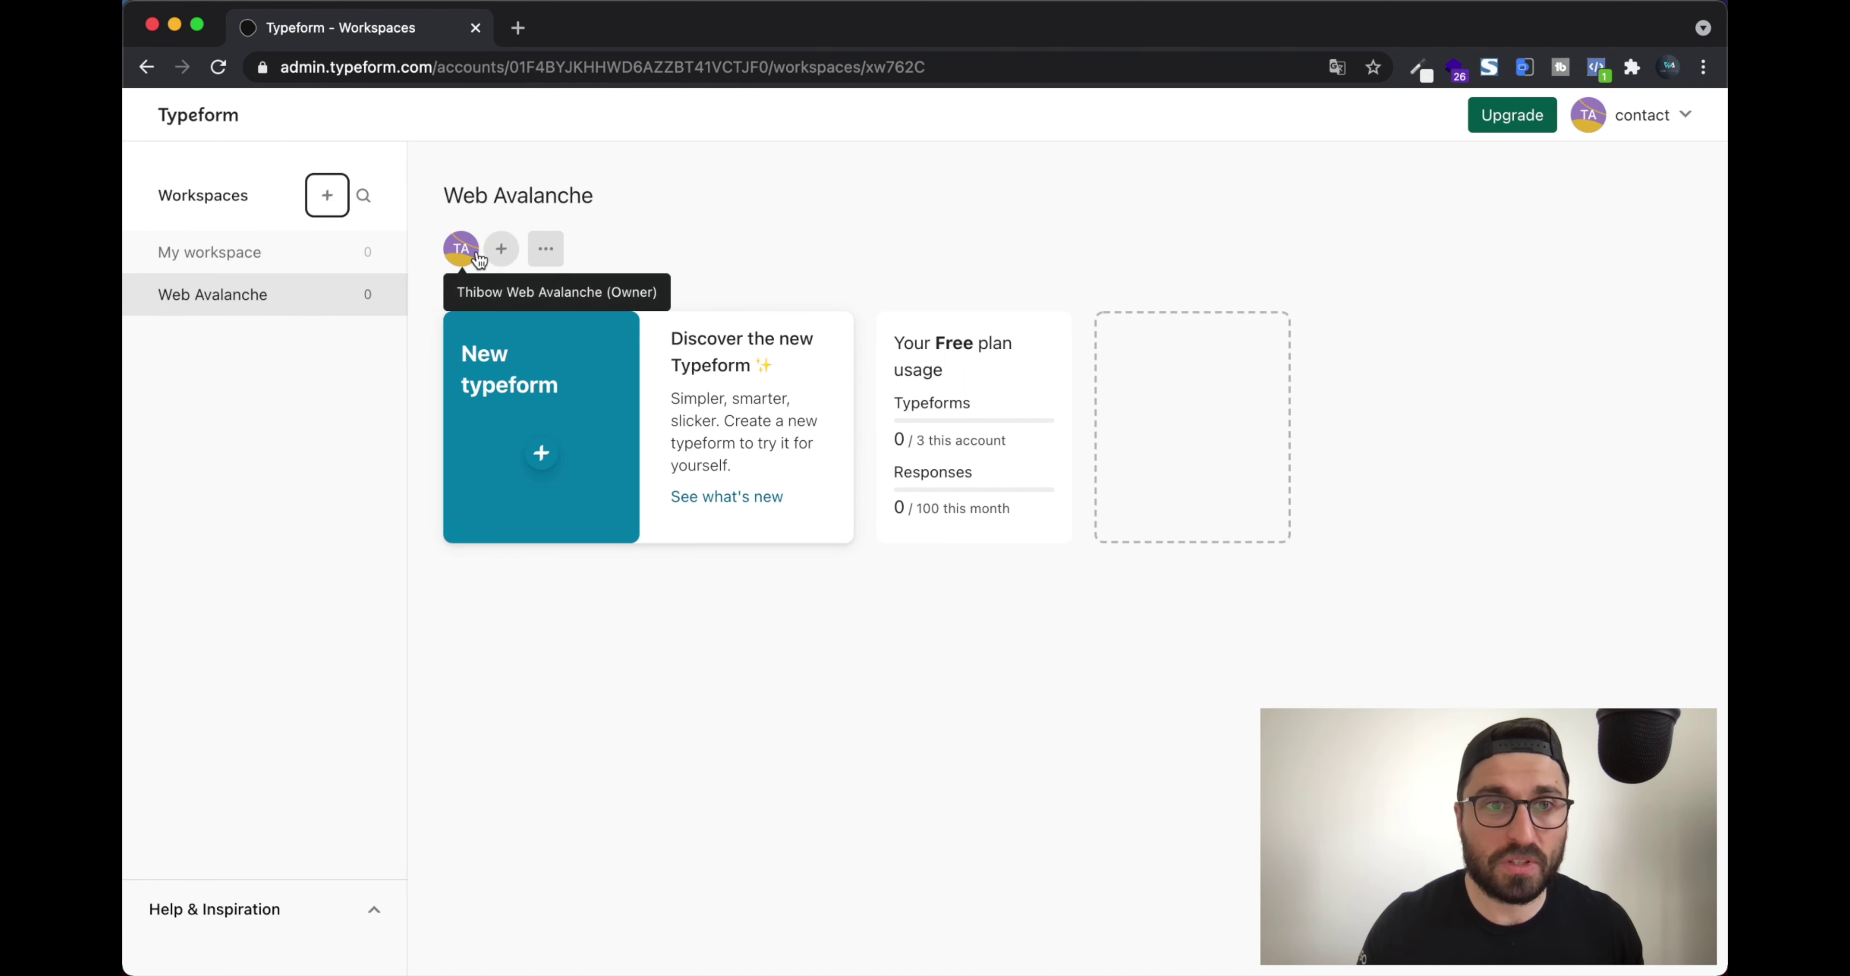
View the option for inviting users to the Web Avalanche workspace, and close it without upgrading
left_click(502, 250)
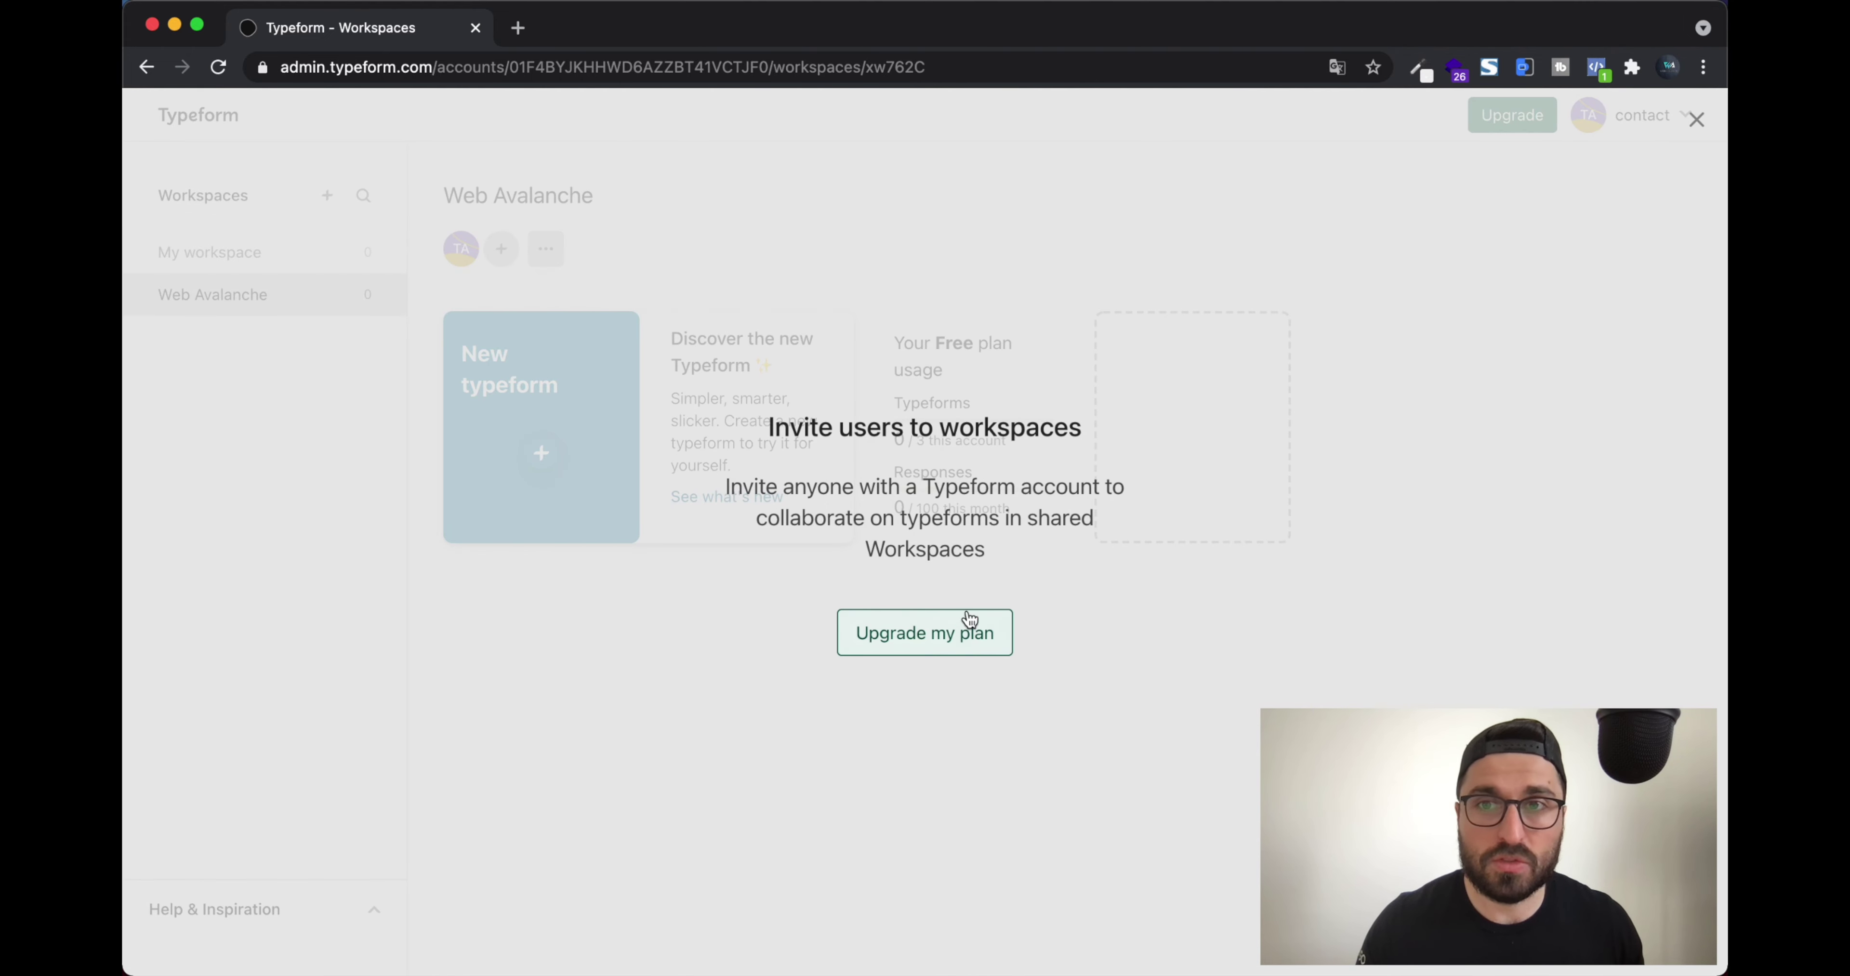
left_click(1696, 119)
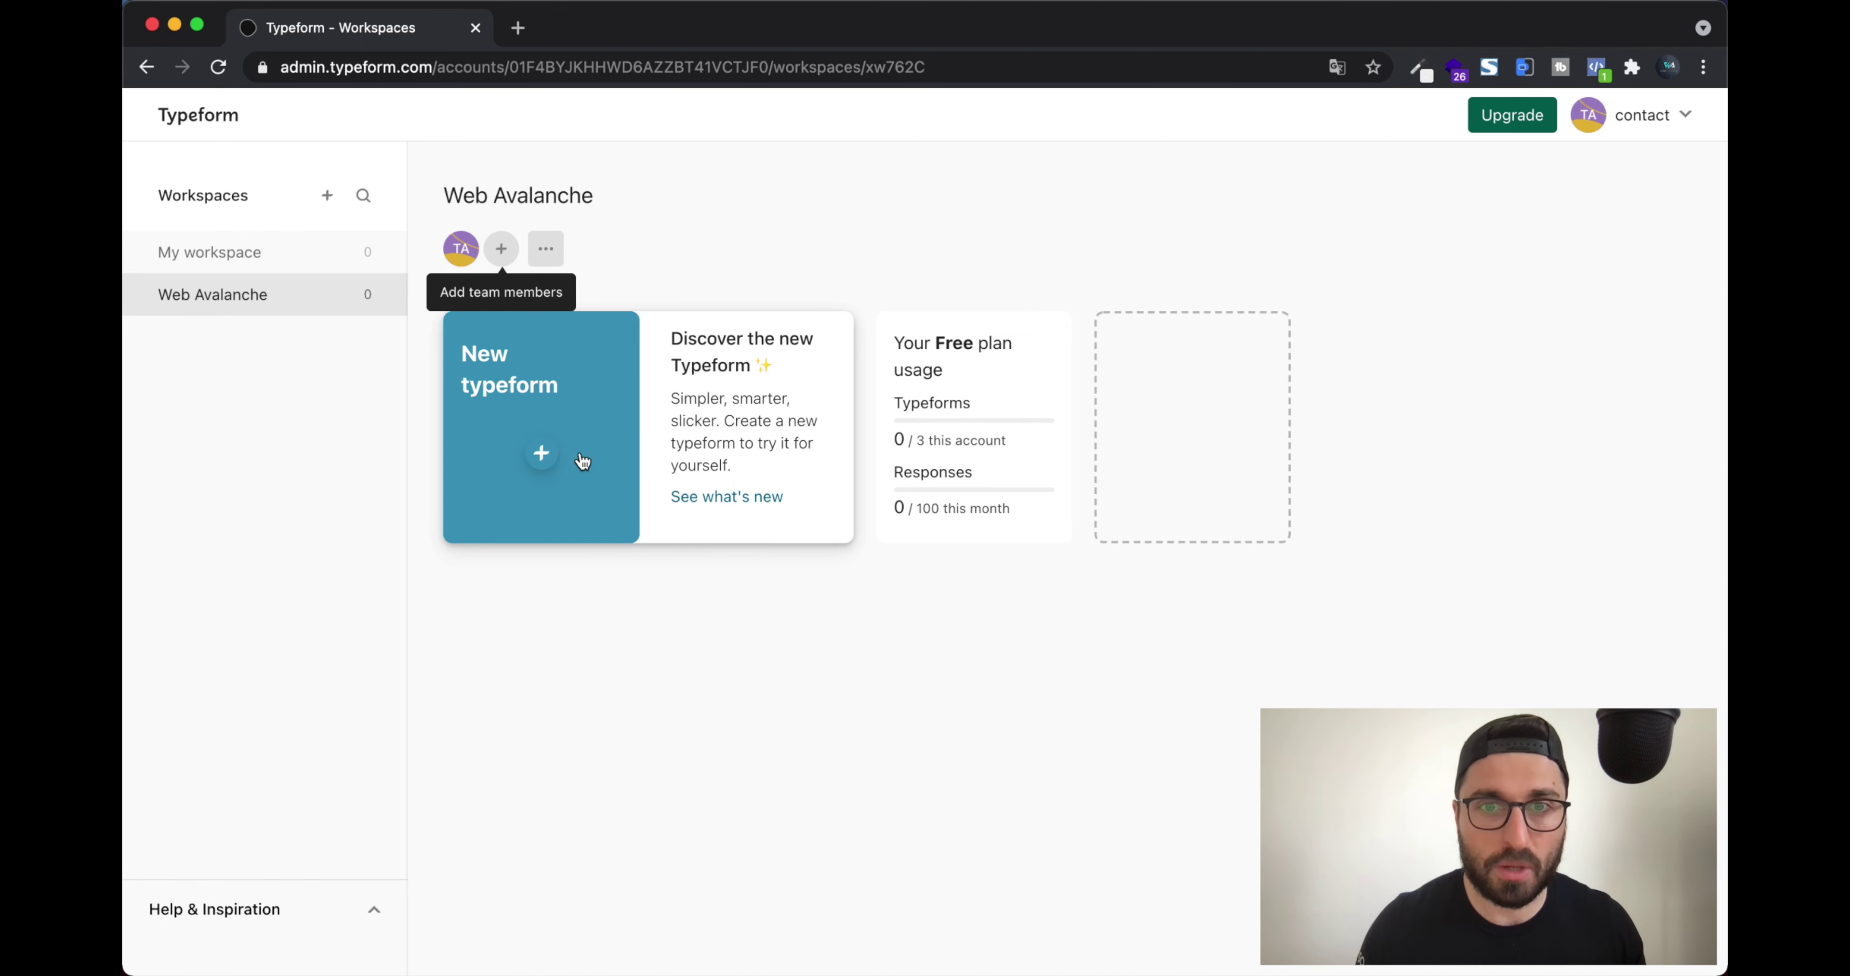
Start a new typeform in the Web Avalanche workspace and browse the research and feedback templates in the gallery
left_click(539, 455)
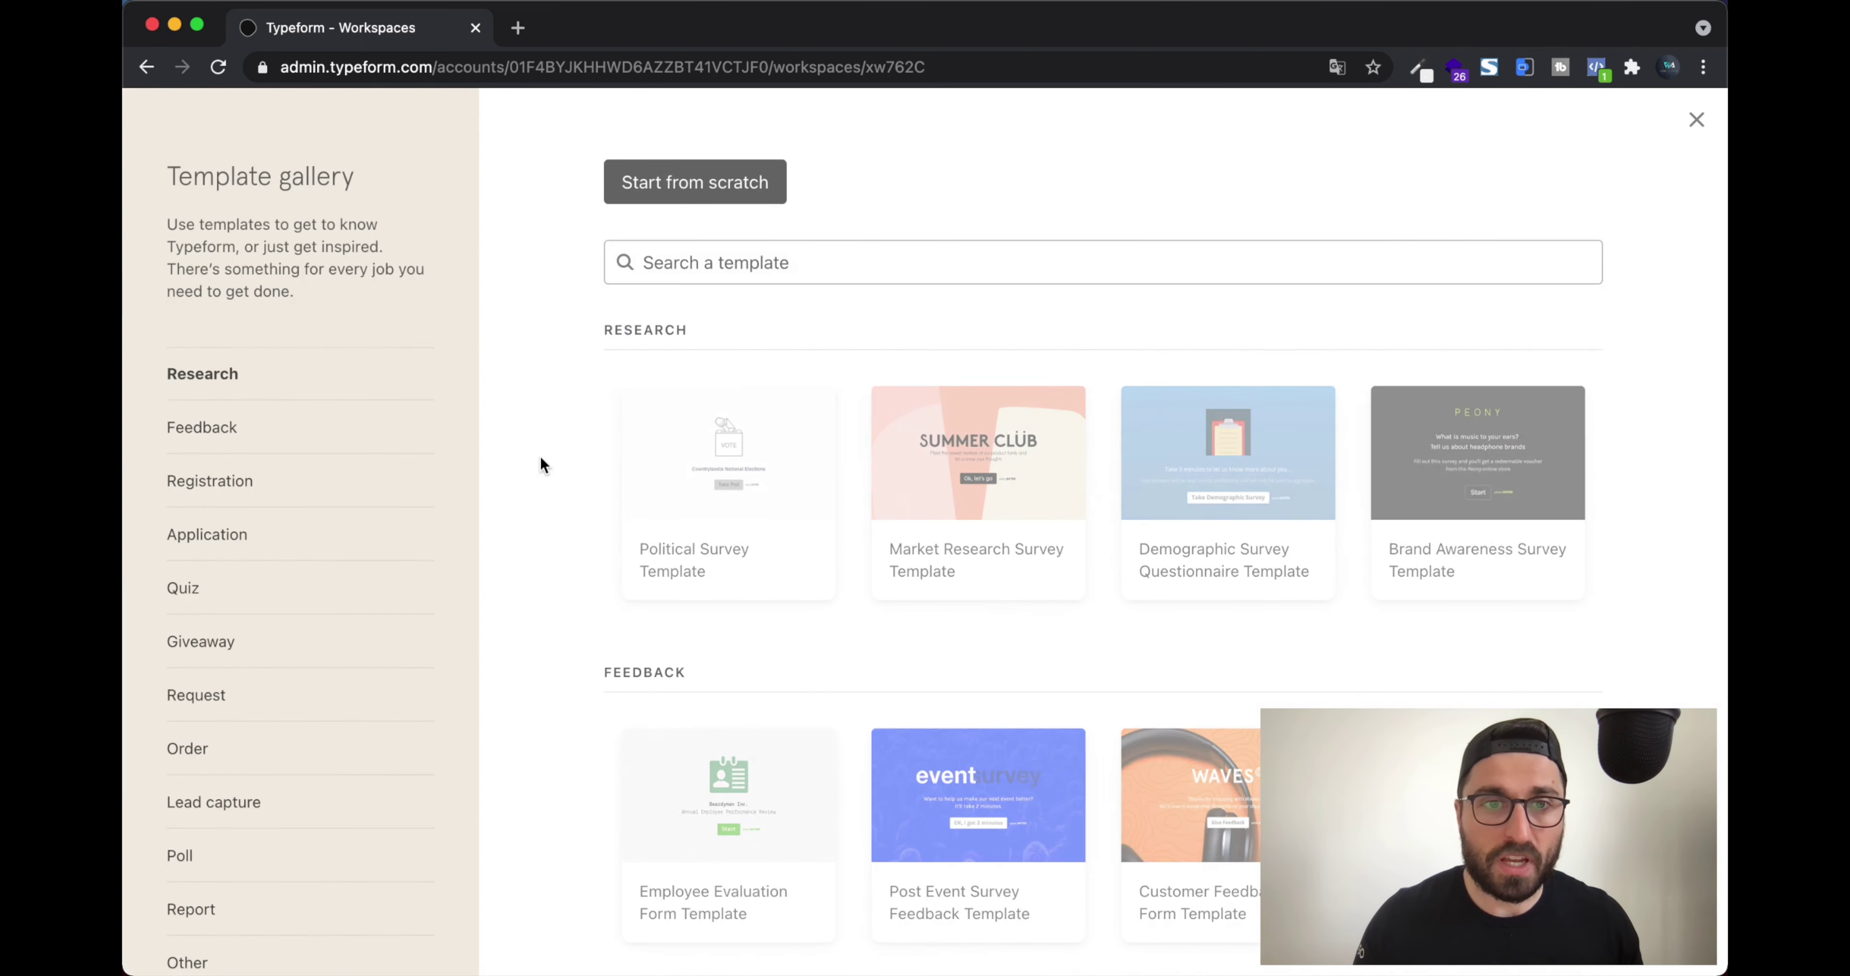
scroll(765, 430, "down", 5)
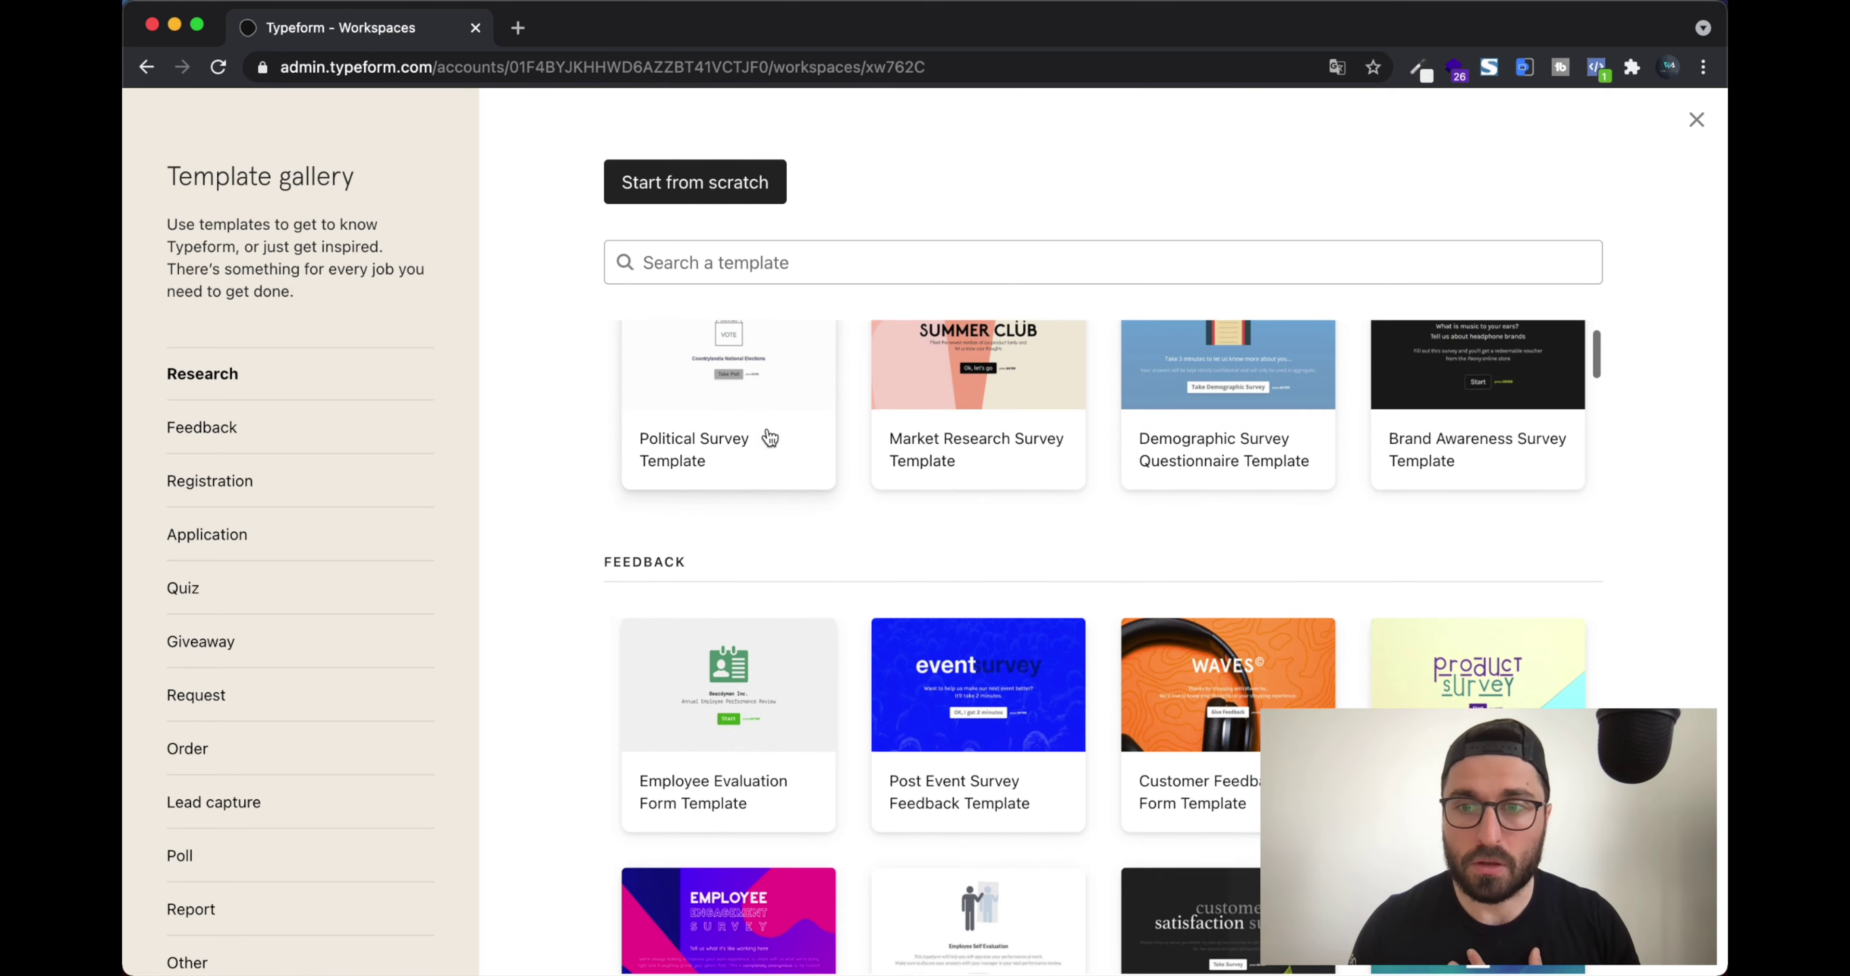
scroll(769, 437, "up", 4)
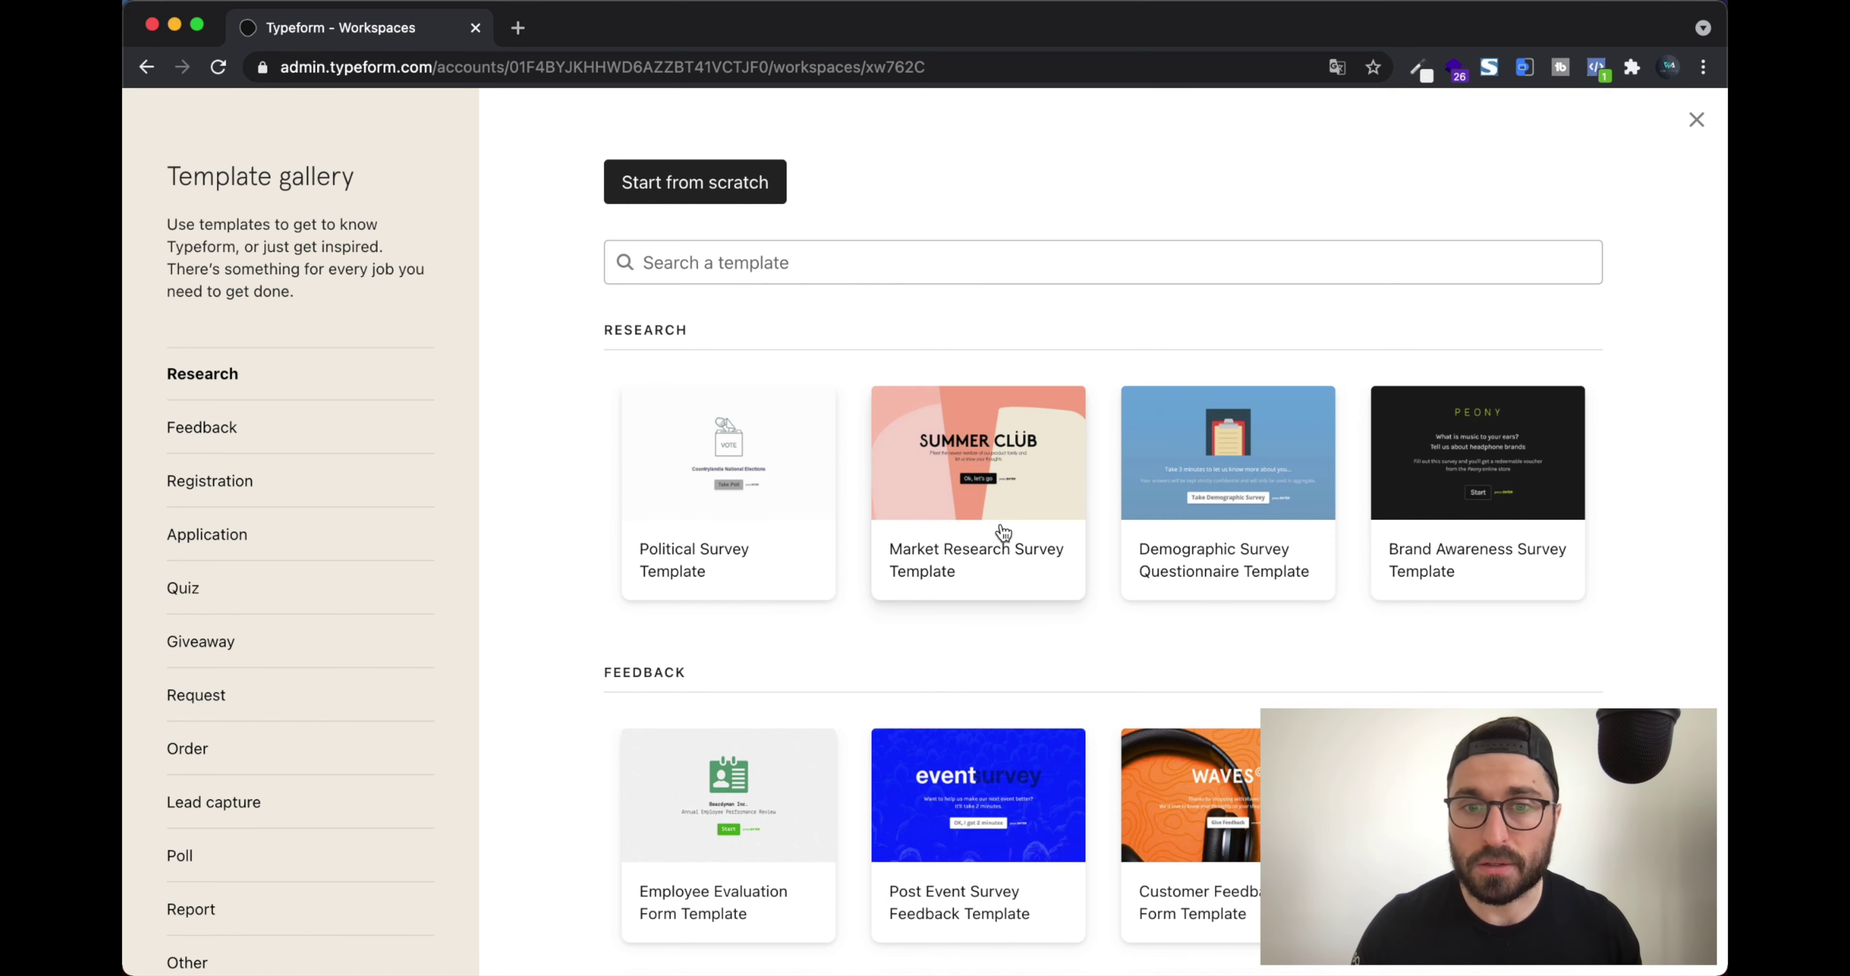
scroll(998, 513, "down", 1)
scroll(998, 511, "up", 1)
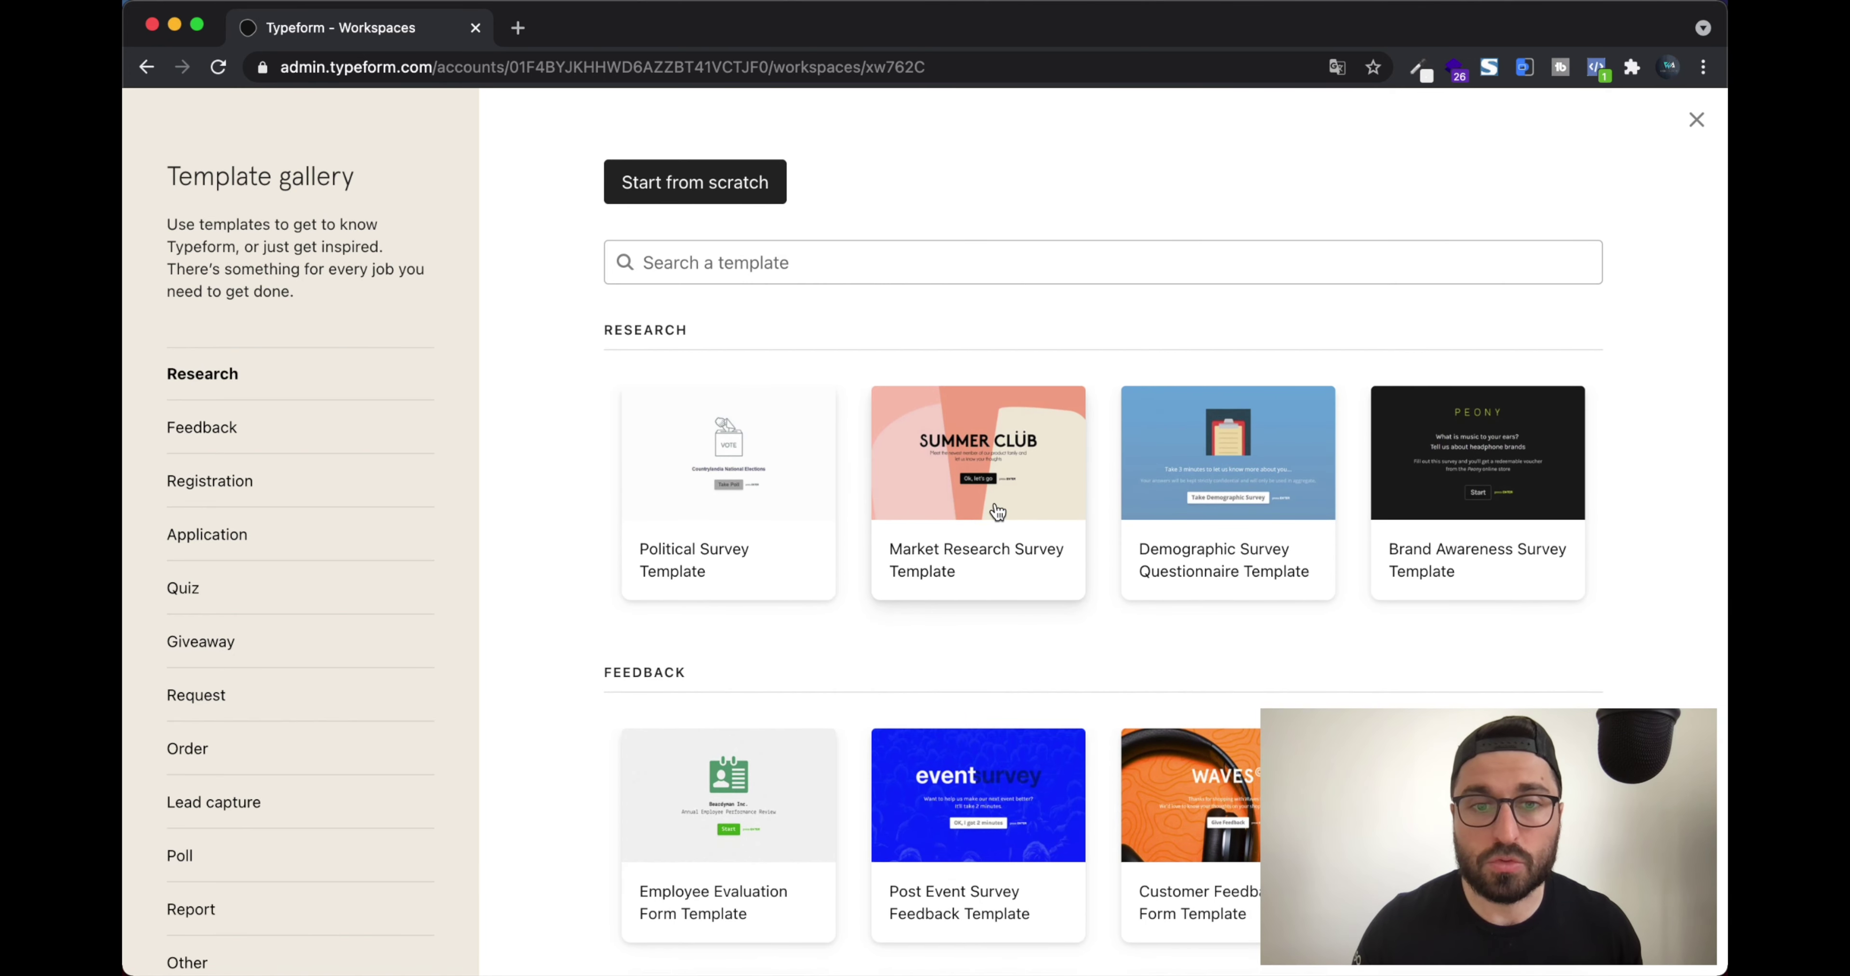
scroll(998, 512, "down", 7)
scroll(998, 511, "up", 6)
scroll(998, 512, "up", 1)
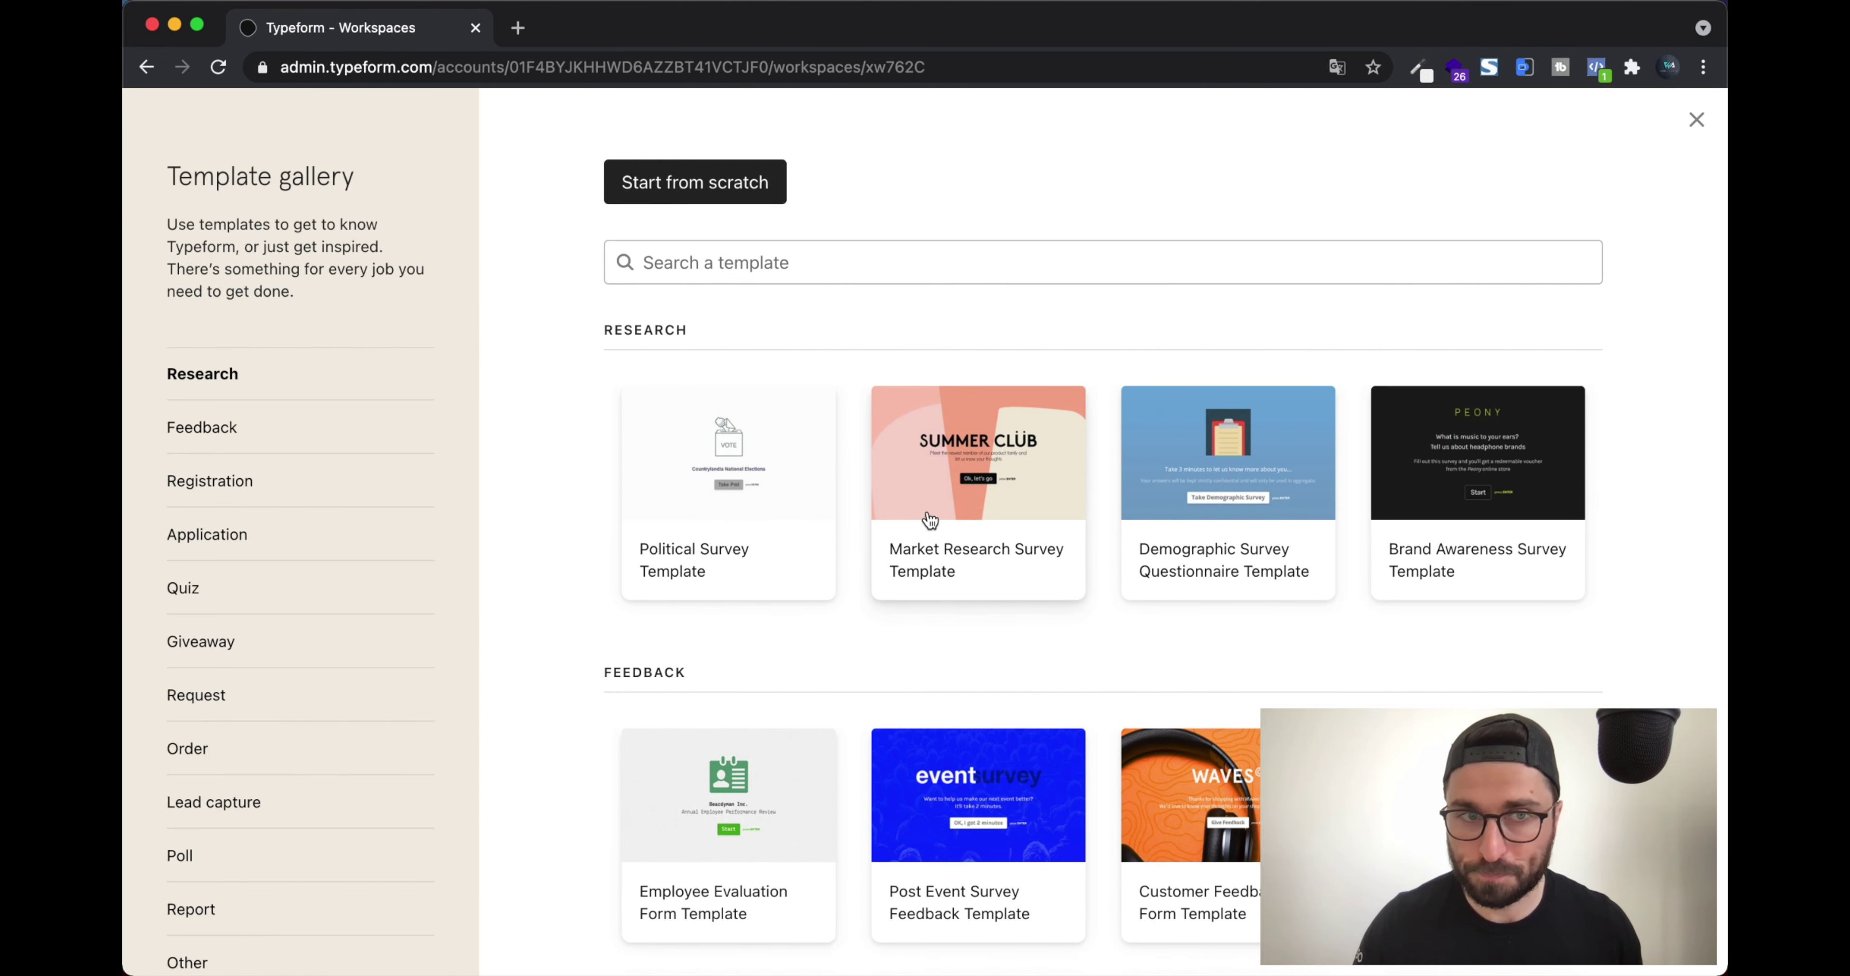
Search the template gallery for "hotel" and look through the available templates
left_click(764, 272)
type("hotel")
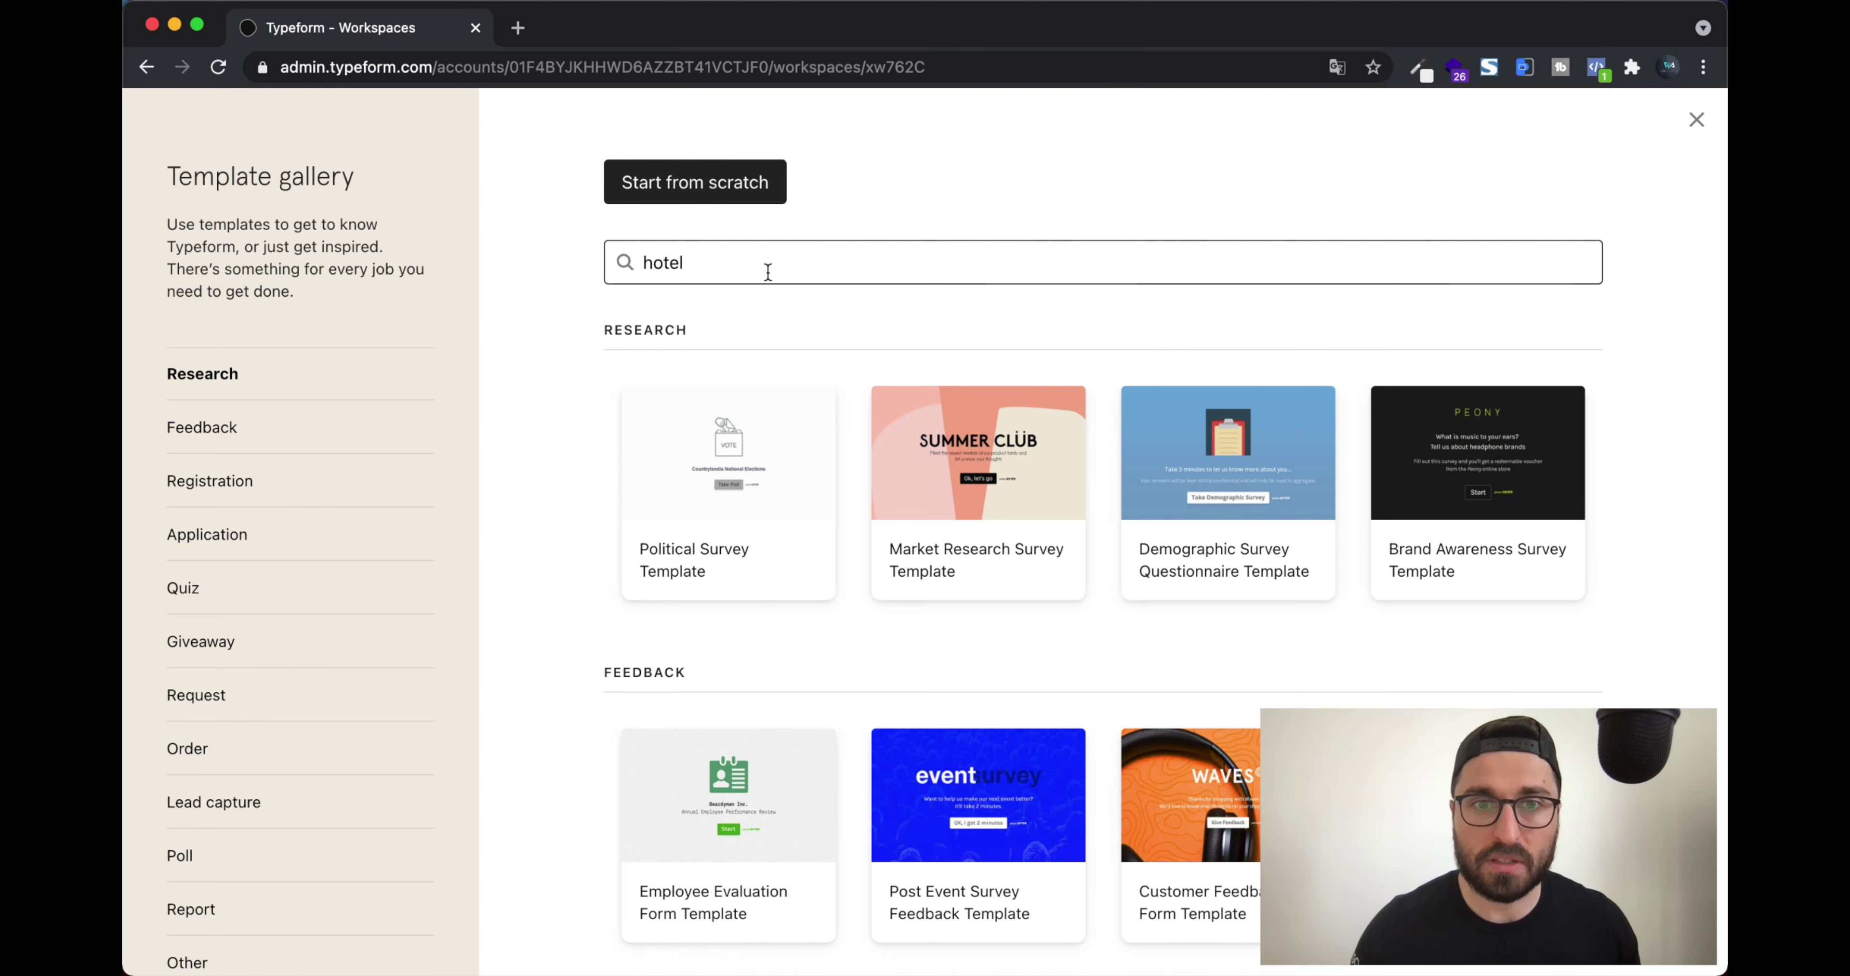
scroll(807, 324, "down", 1)
scroll(807, 324, "up", 1)
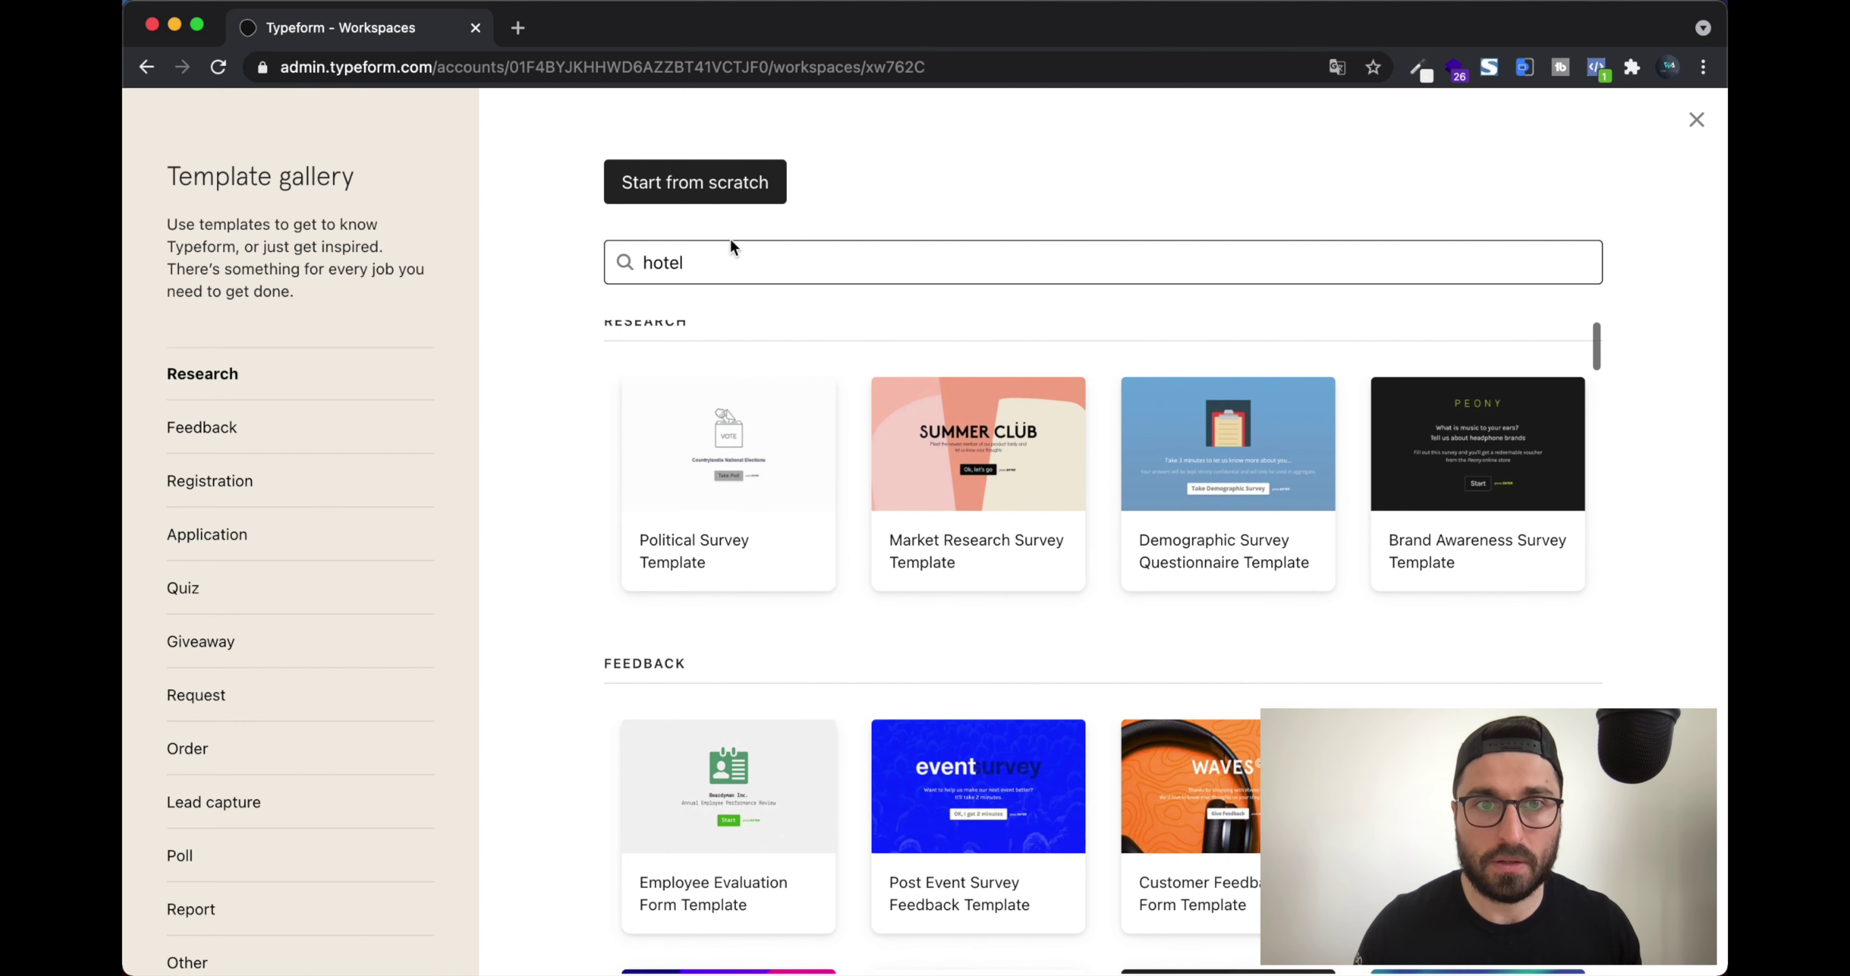
scroll(872, 498, "down", 10)
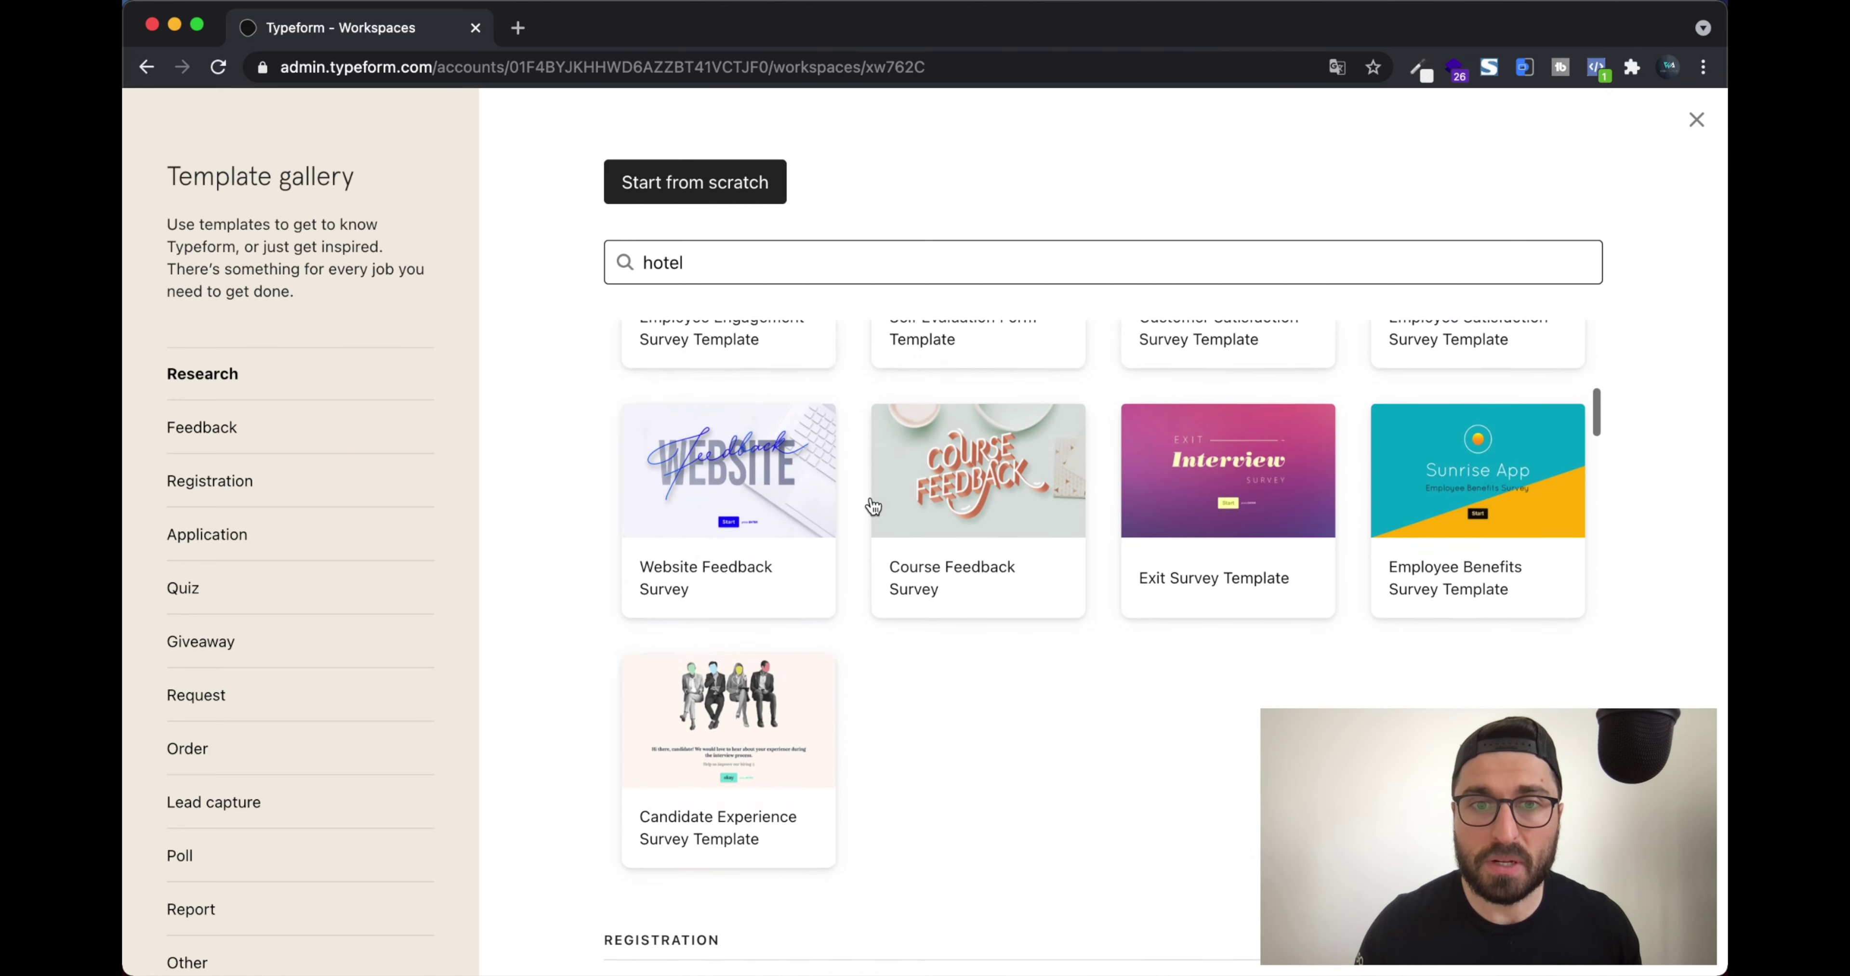
scroll(861, 651, "down", 15)
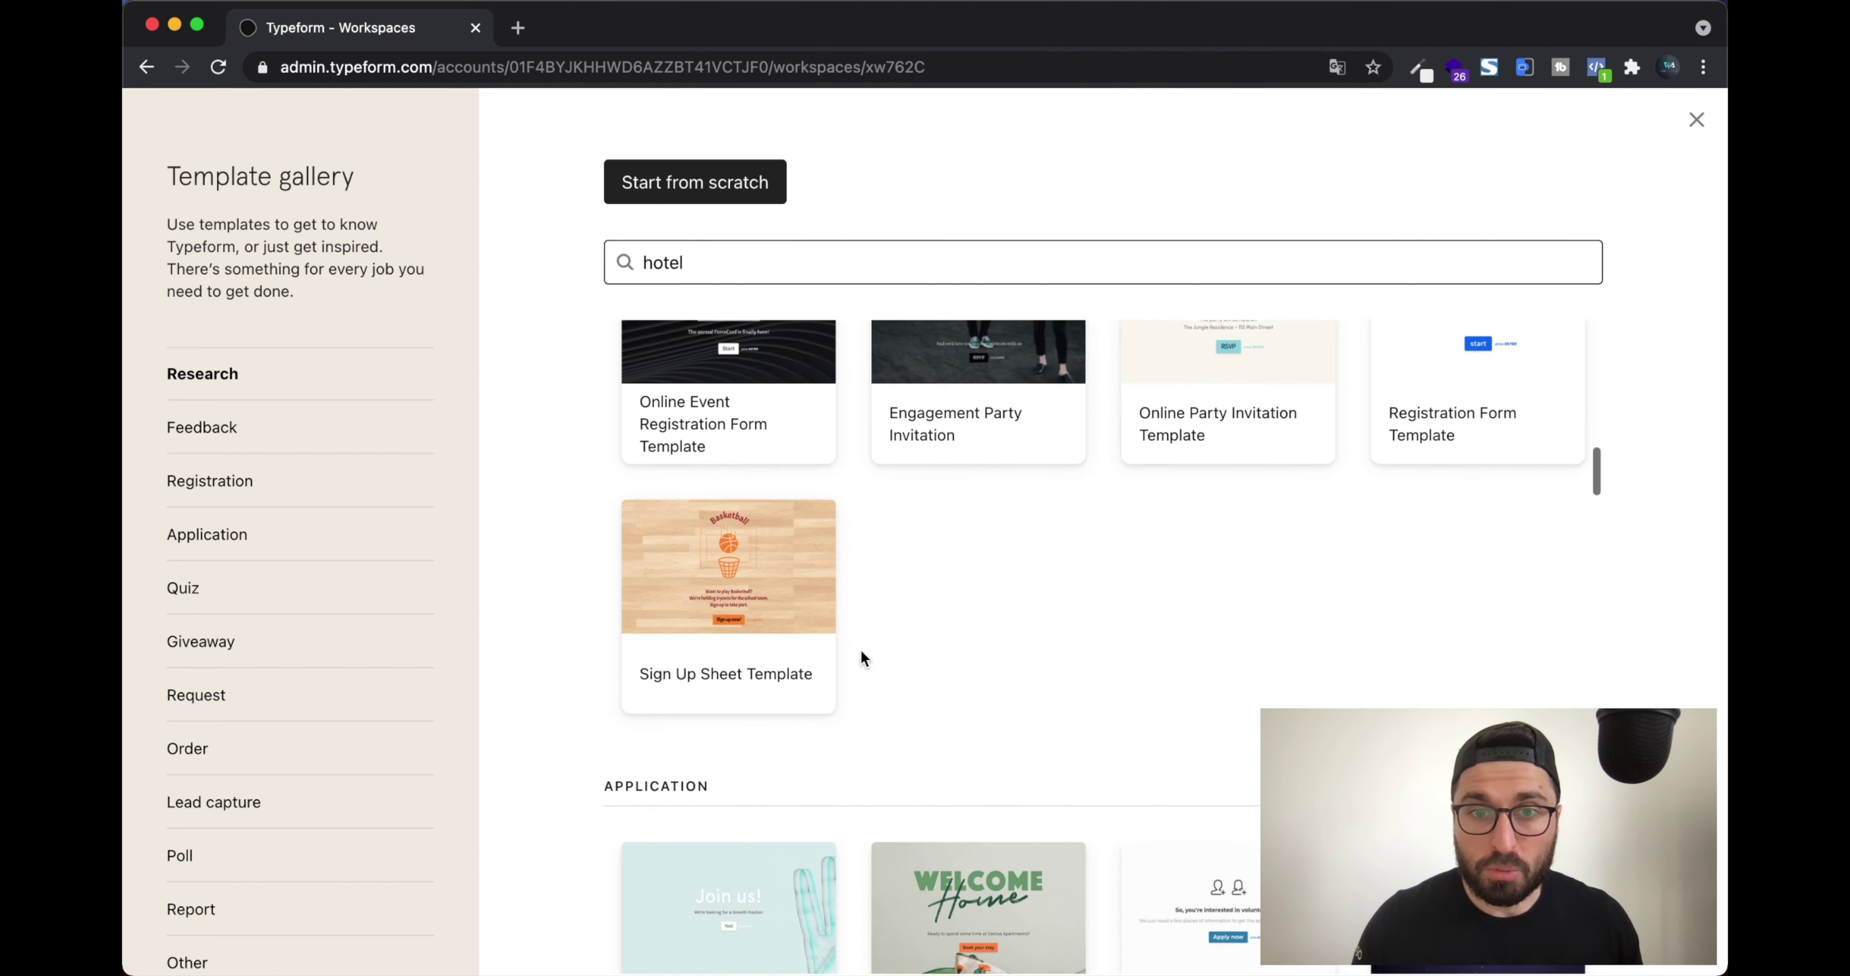
scroll(859, 648, "down", 10)
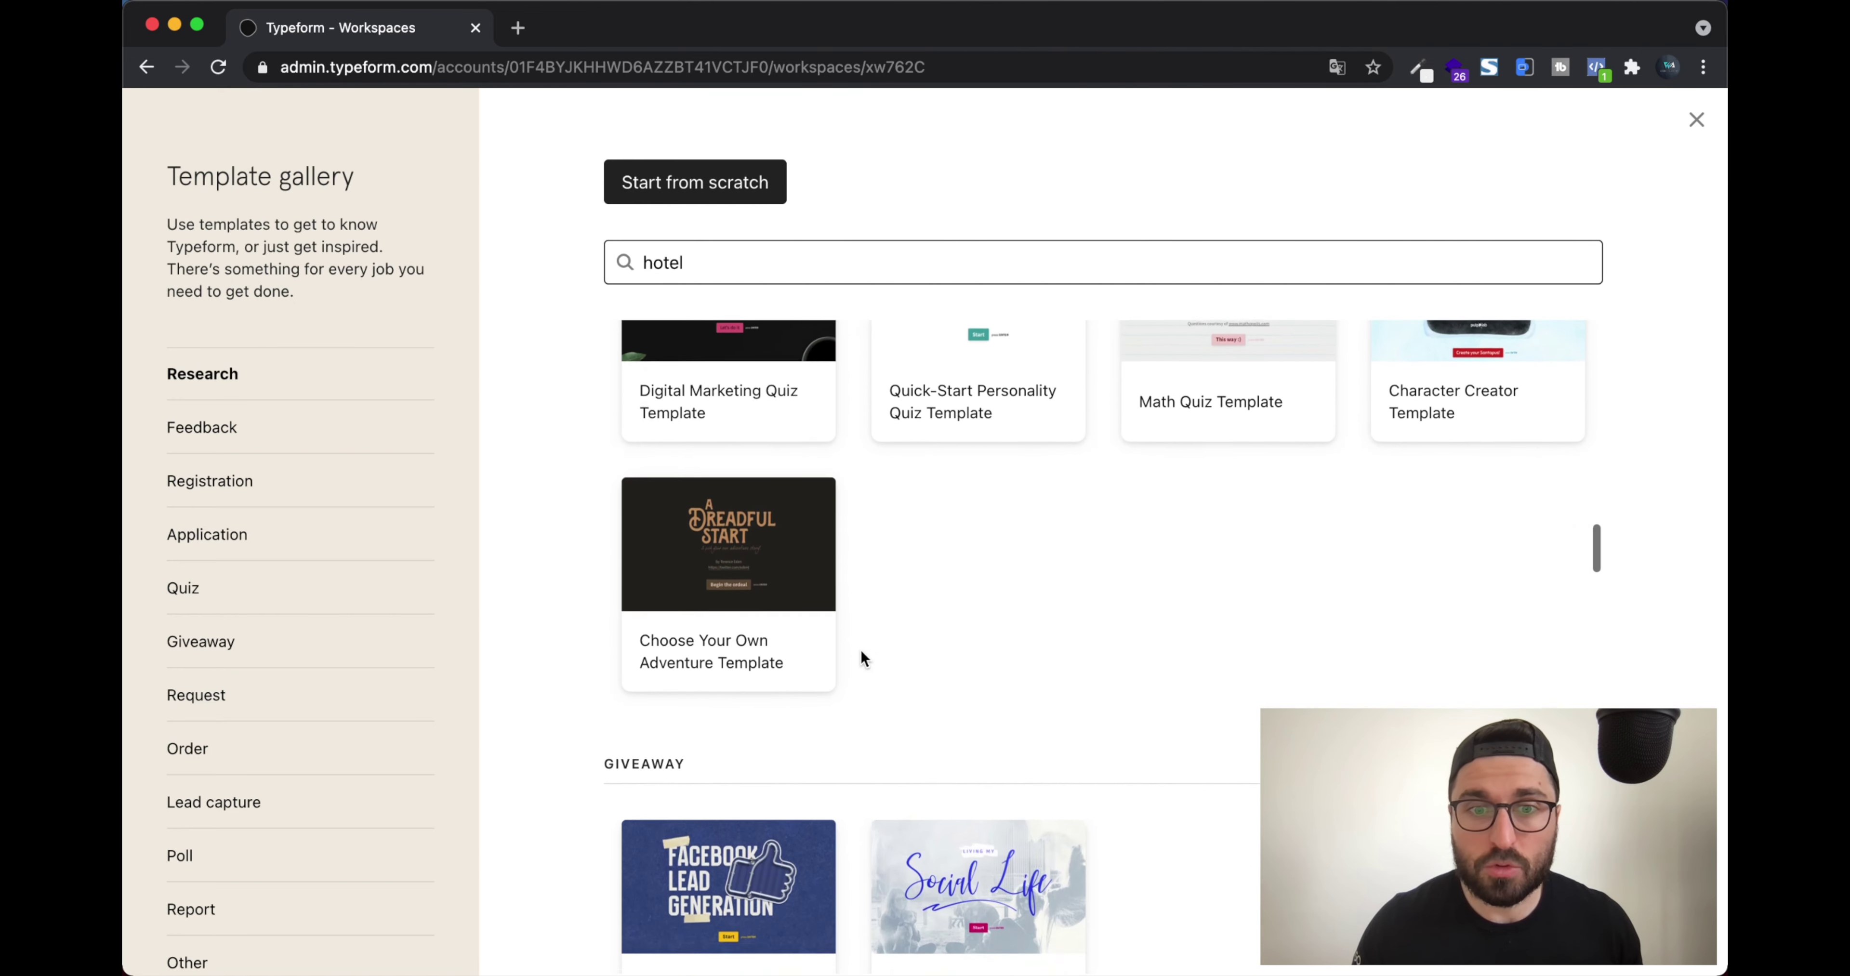
scroll(860, 648, "up", 20)
scroll(859, 649, "up", 3)
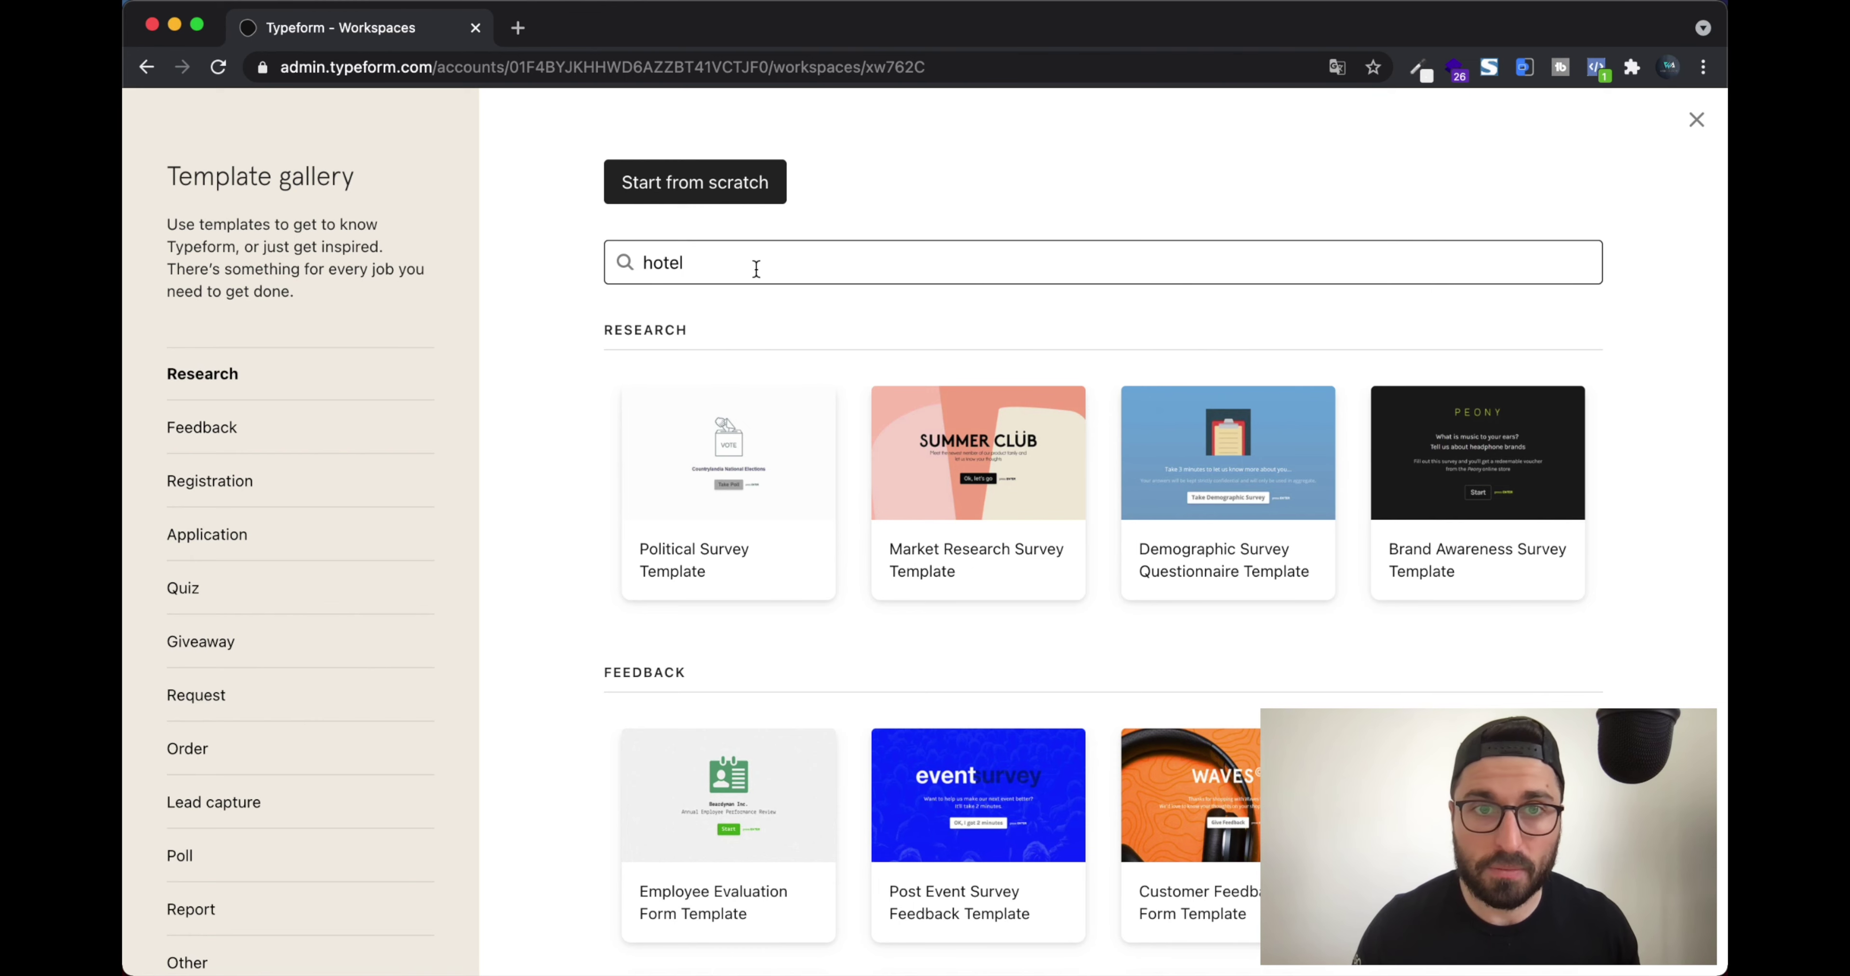
Search the template gallery for "motel" and "bed" instead, and clear the search
key("BackSpace")
key("BackSpace")
key("BackSpace")
key("BackSpace")
key("BackSpace")
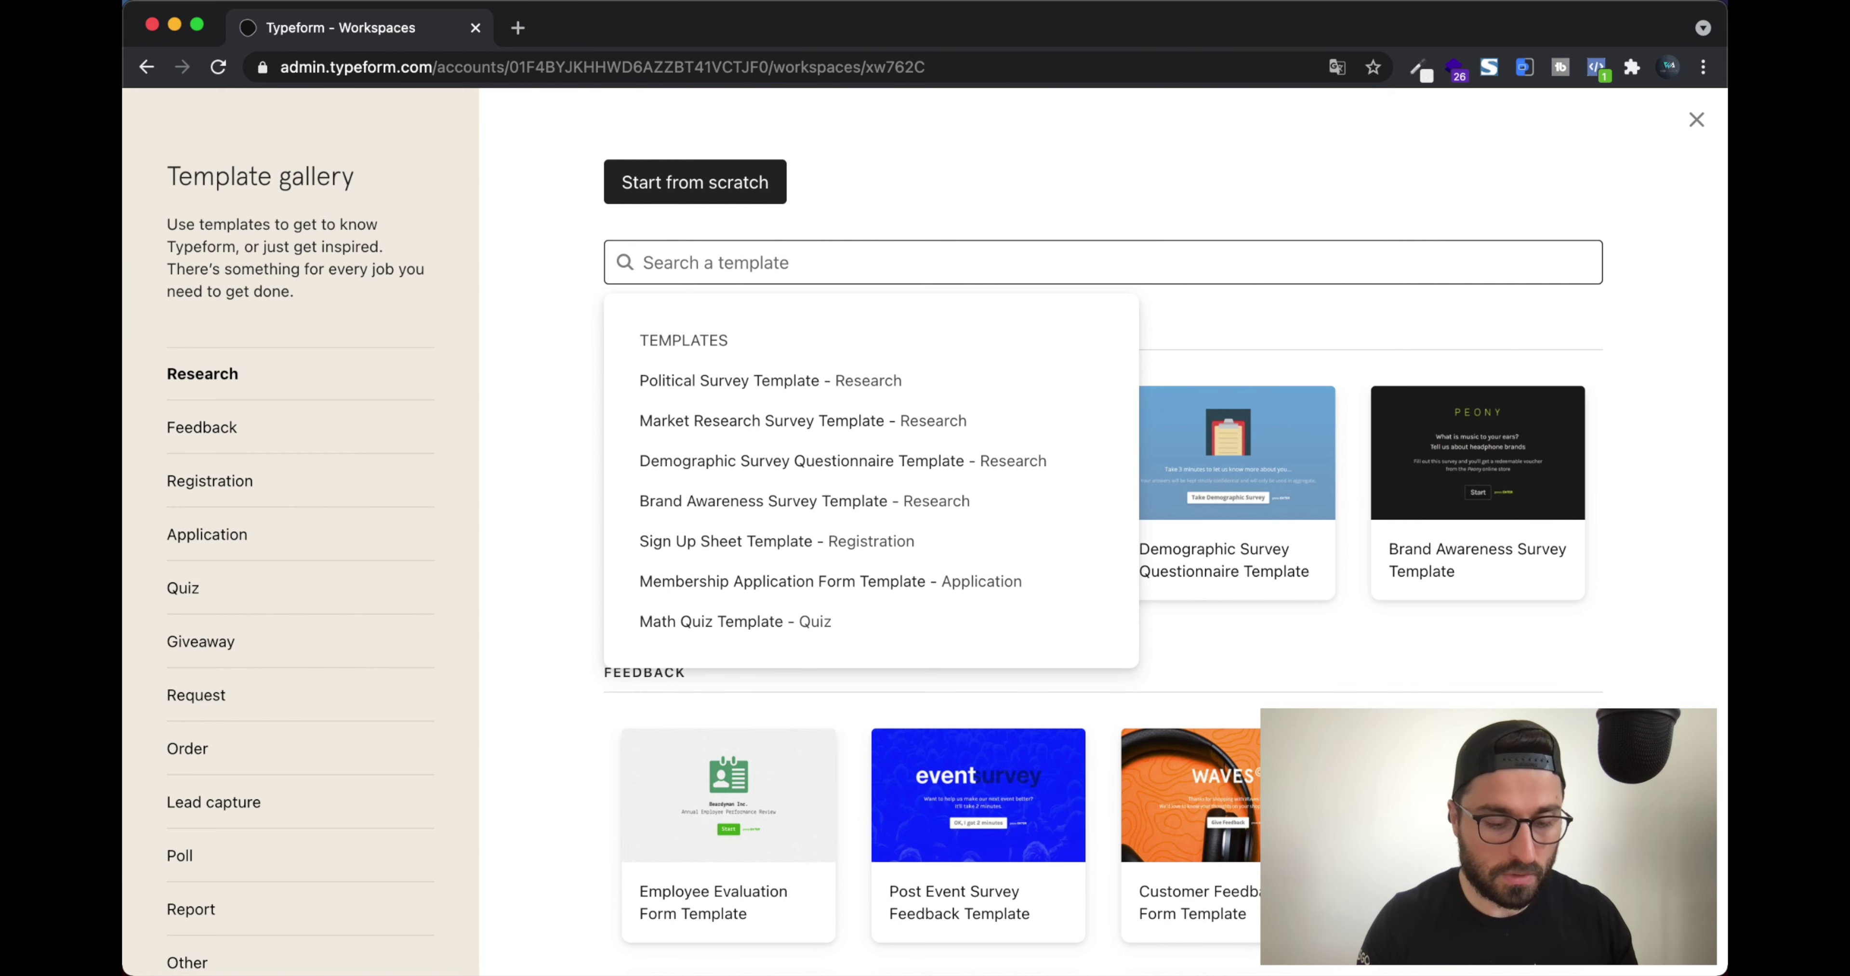
type("motel")
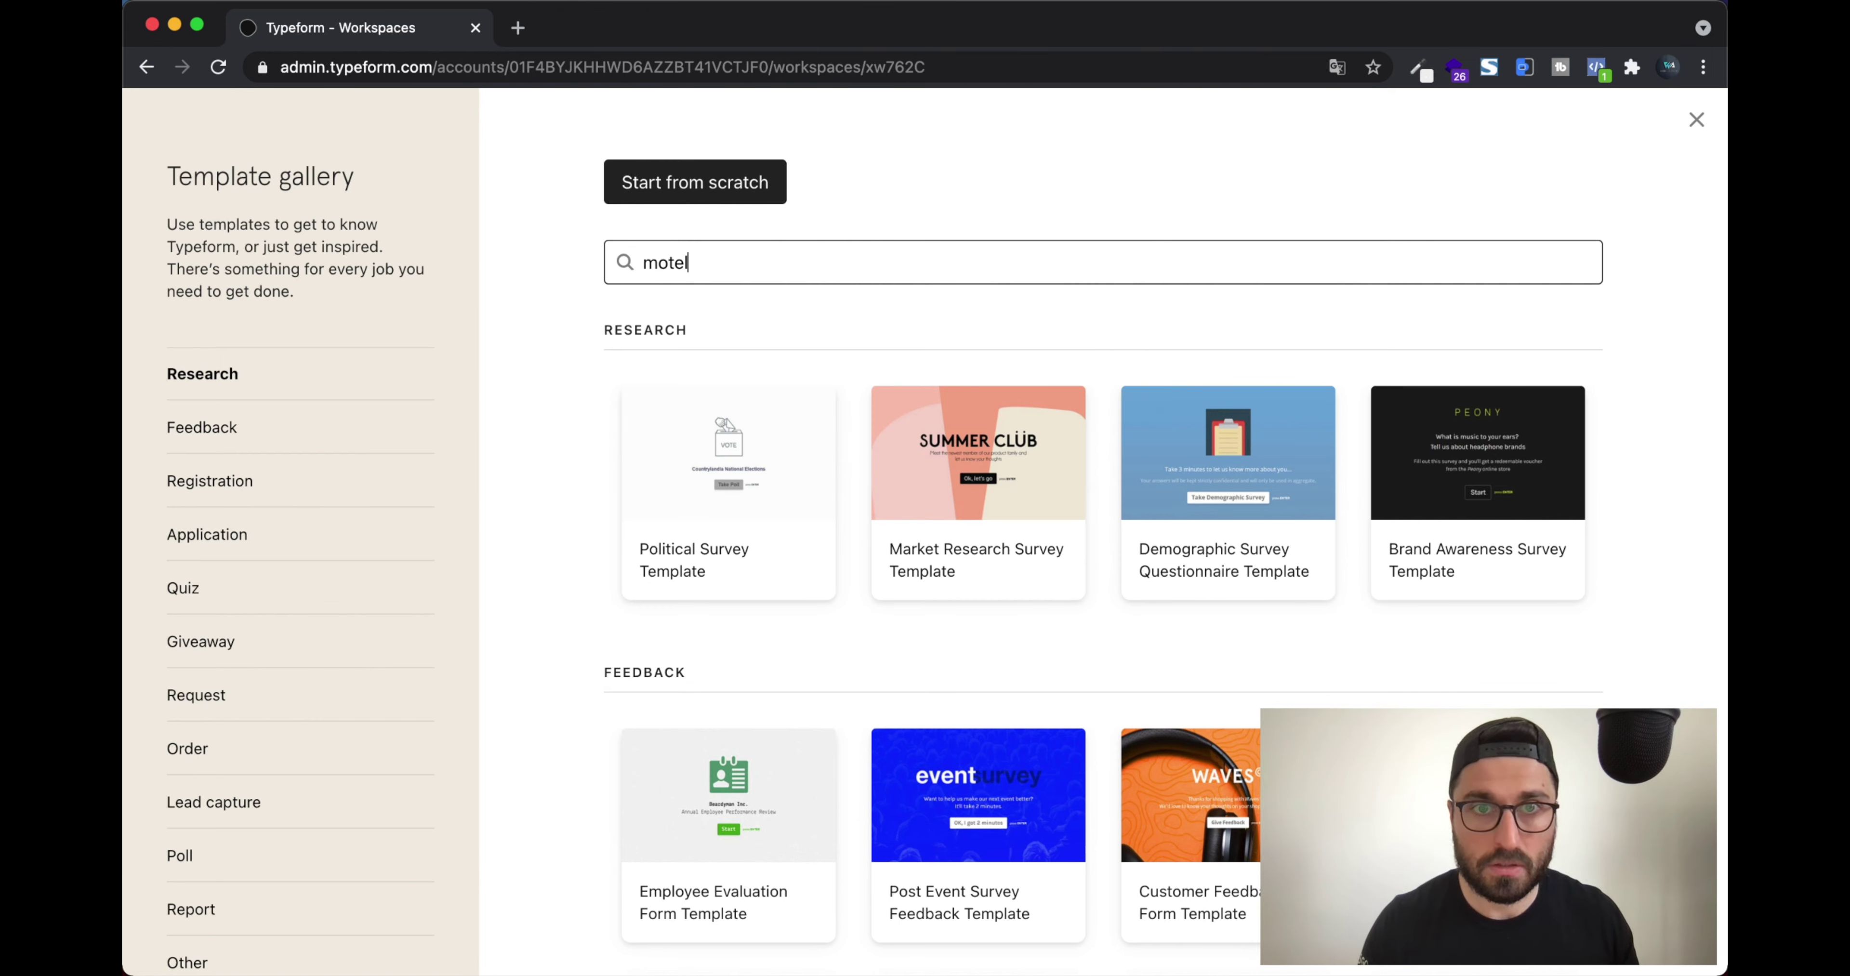
key("super+a")
type("bed")
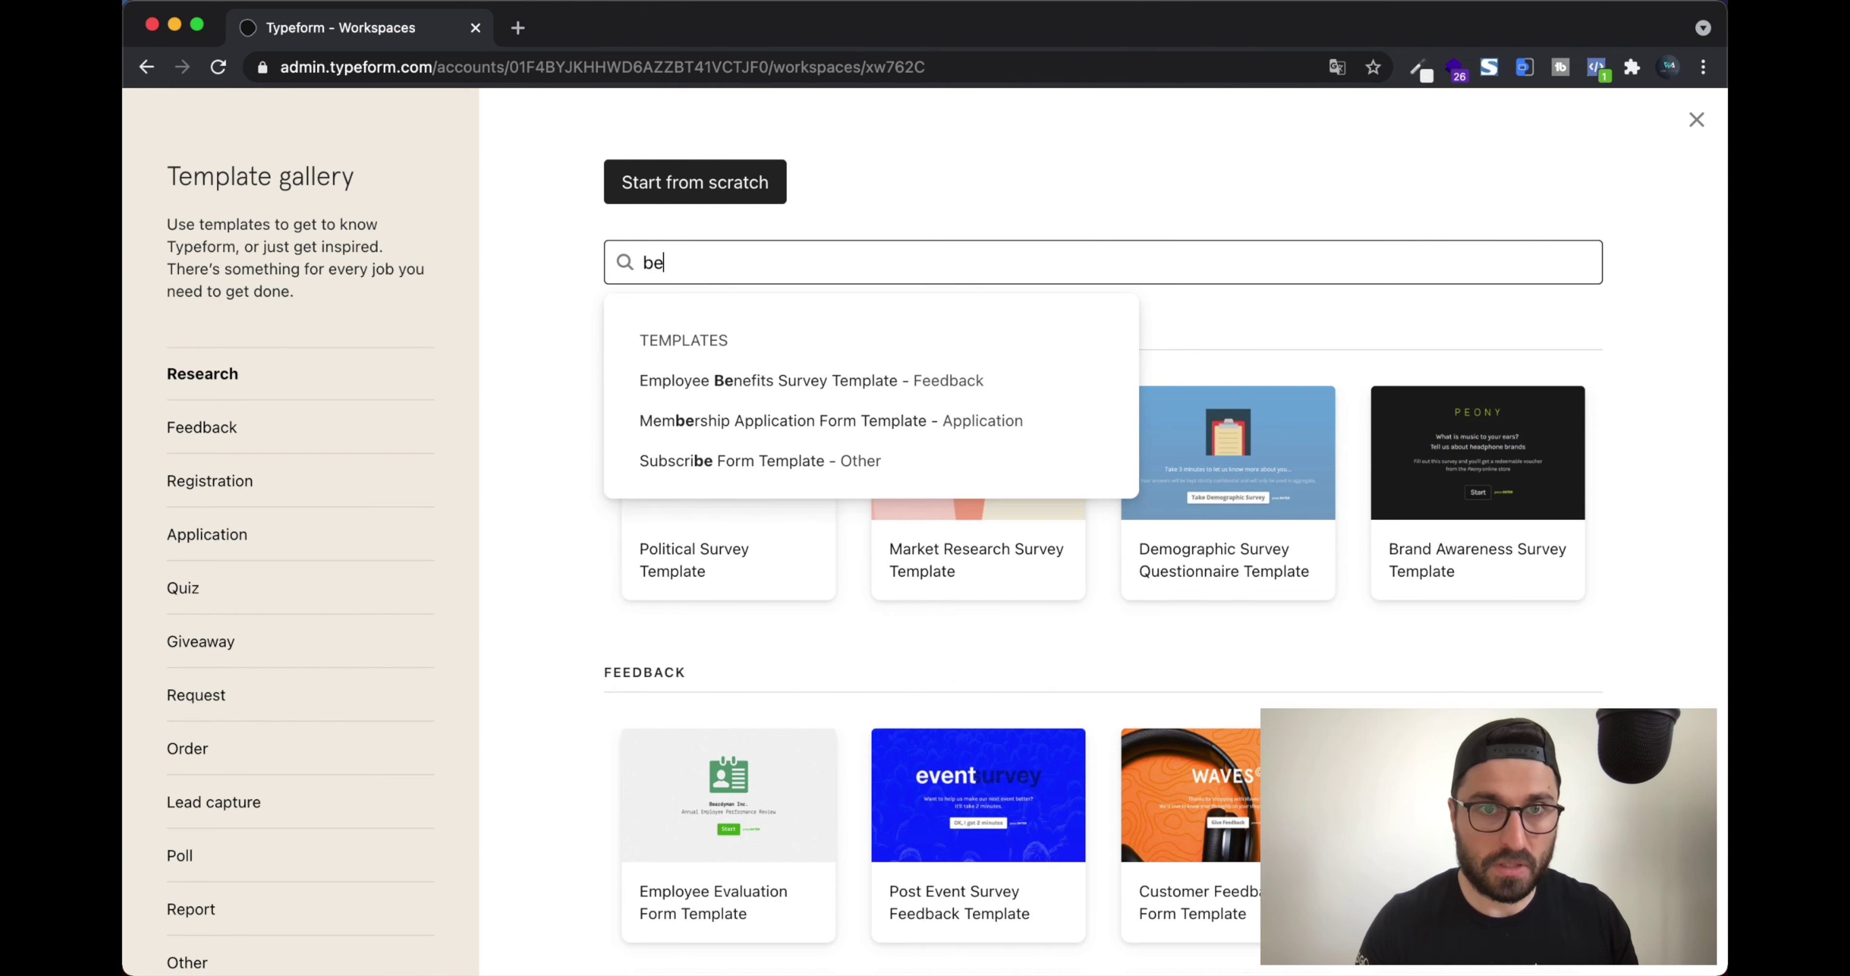
key("BackSpace")
key("BackSpace")
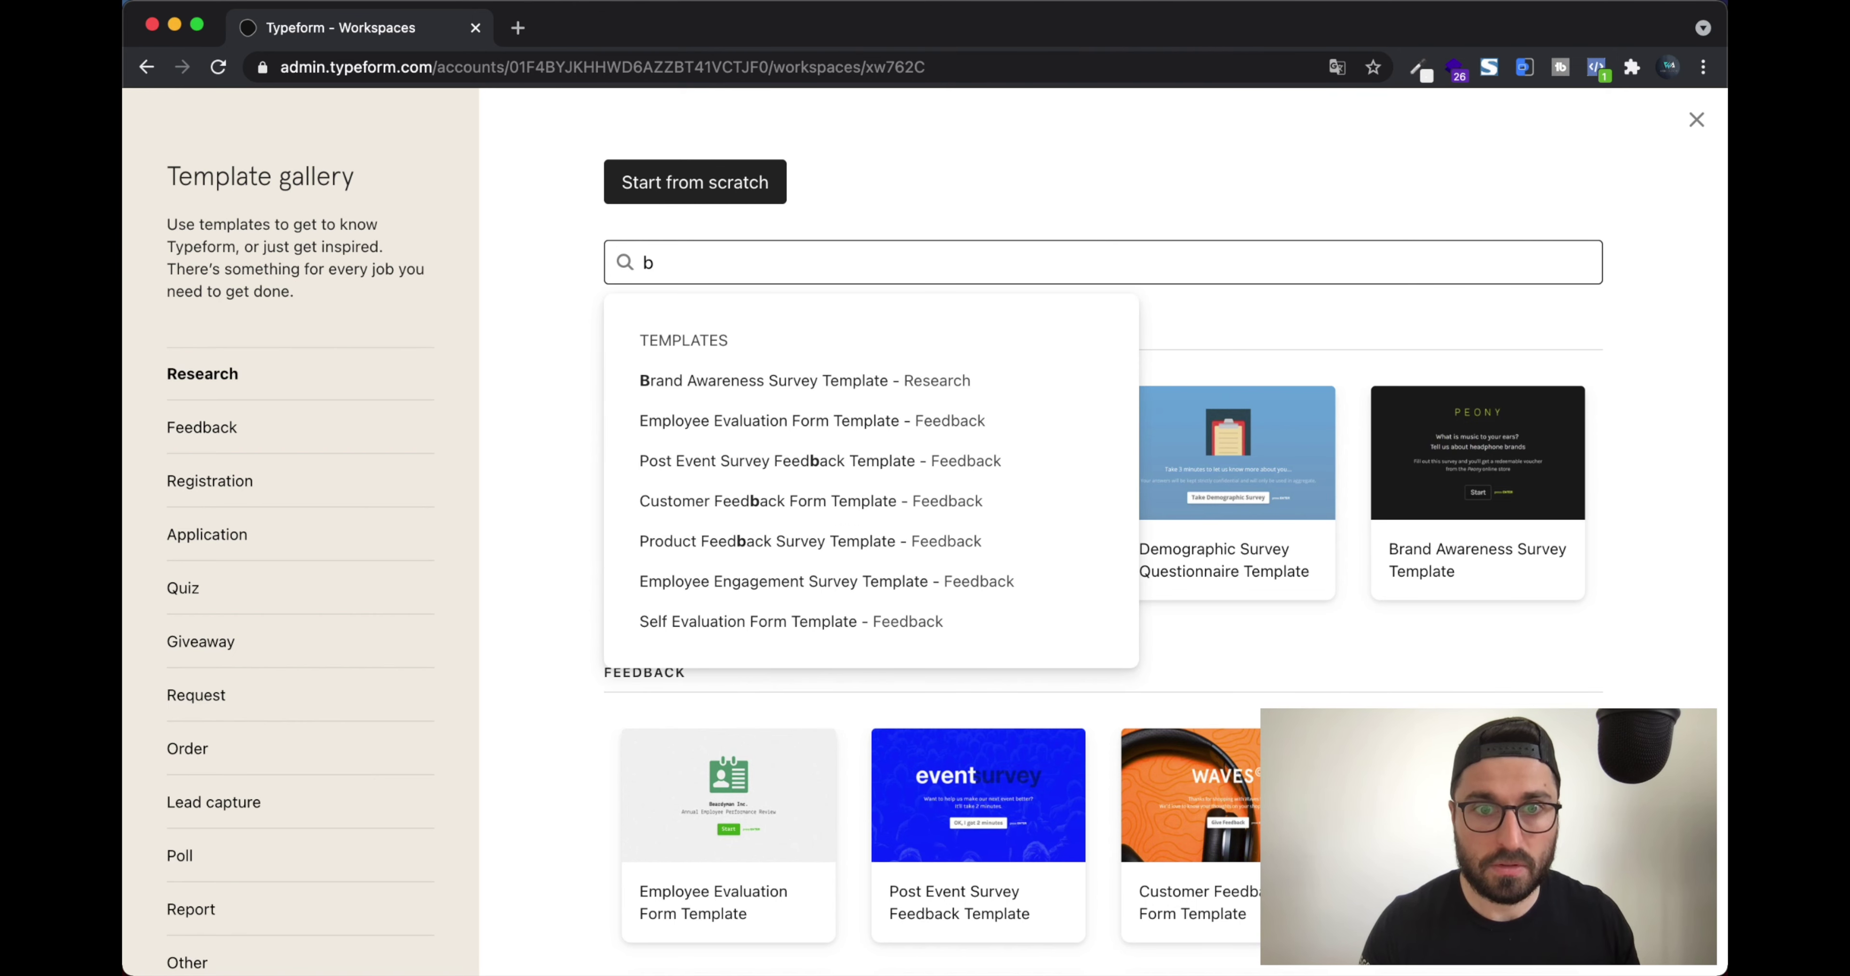
key("BackSpace")
left_click(568, 362)
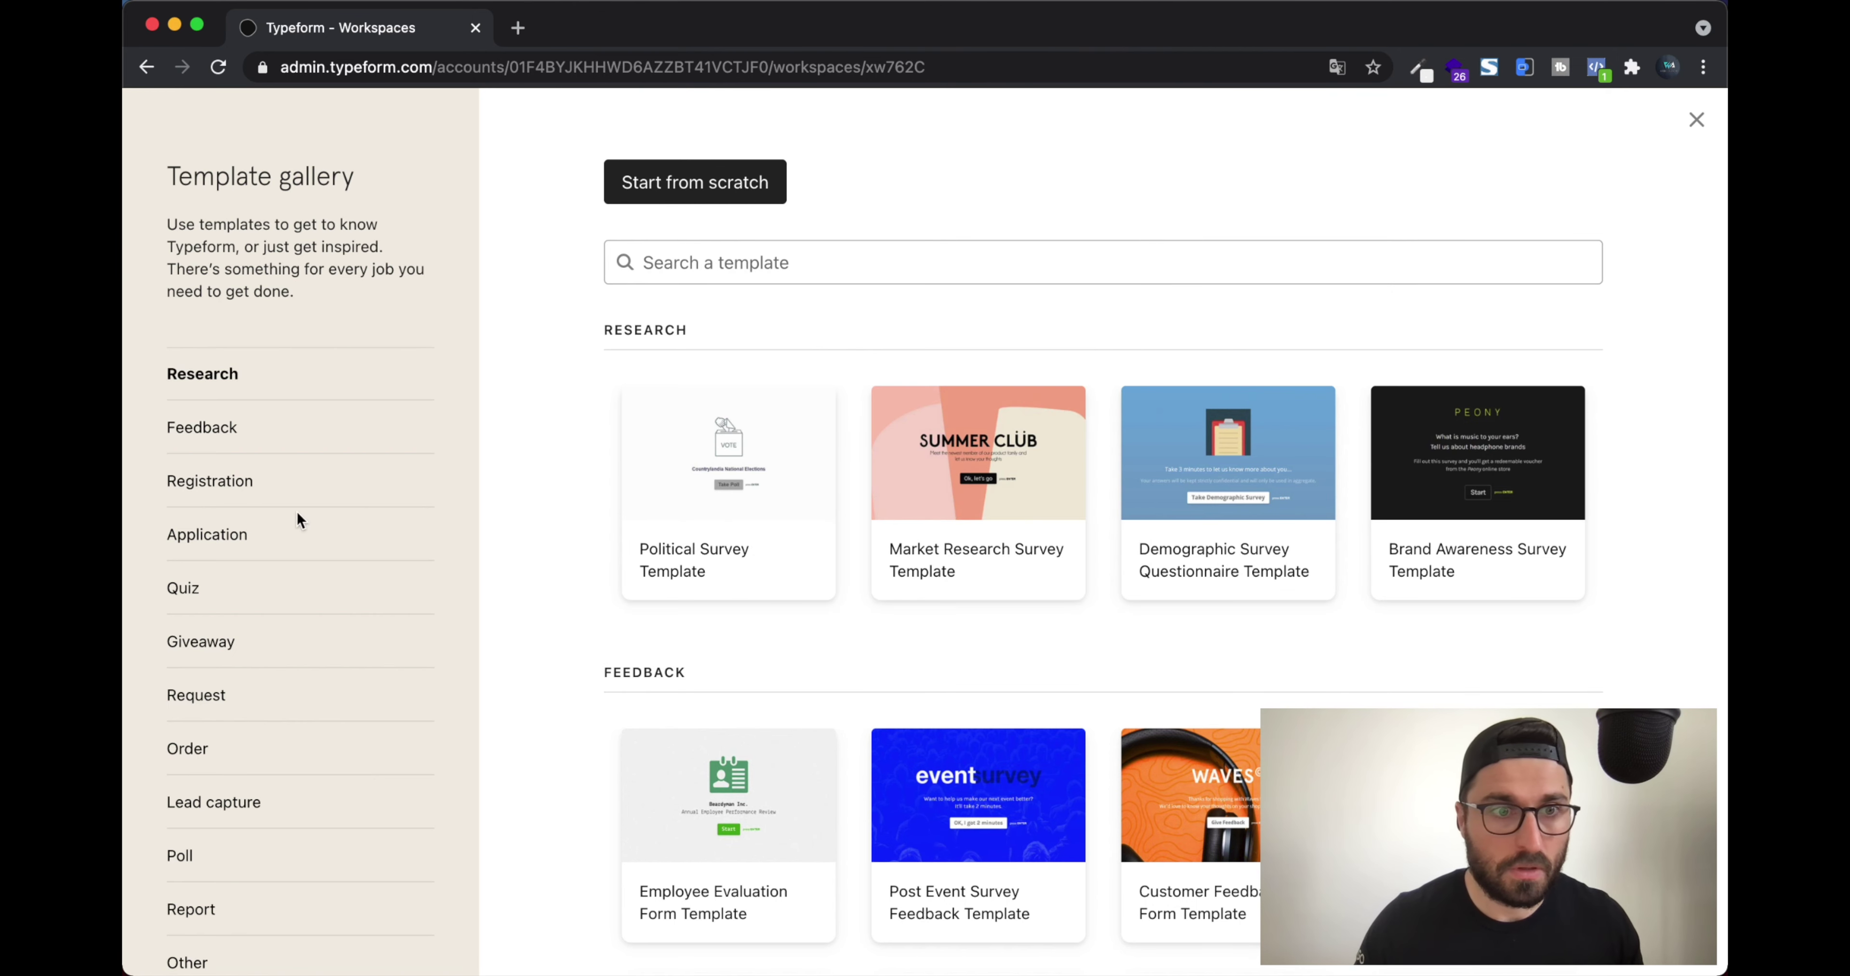
Preview the Customer Satisfaction Survey template from the Feedback category and return to the template gallery
scroll(297, 516, "down", 2)
scroll(266, 535, "up", 2)
left_click(224, 426)
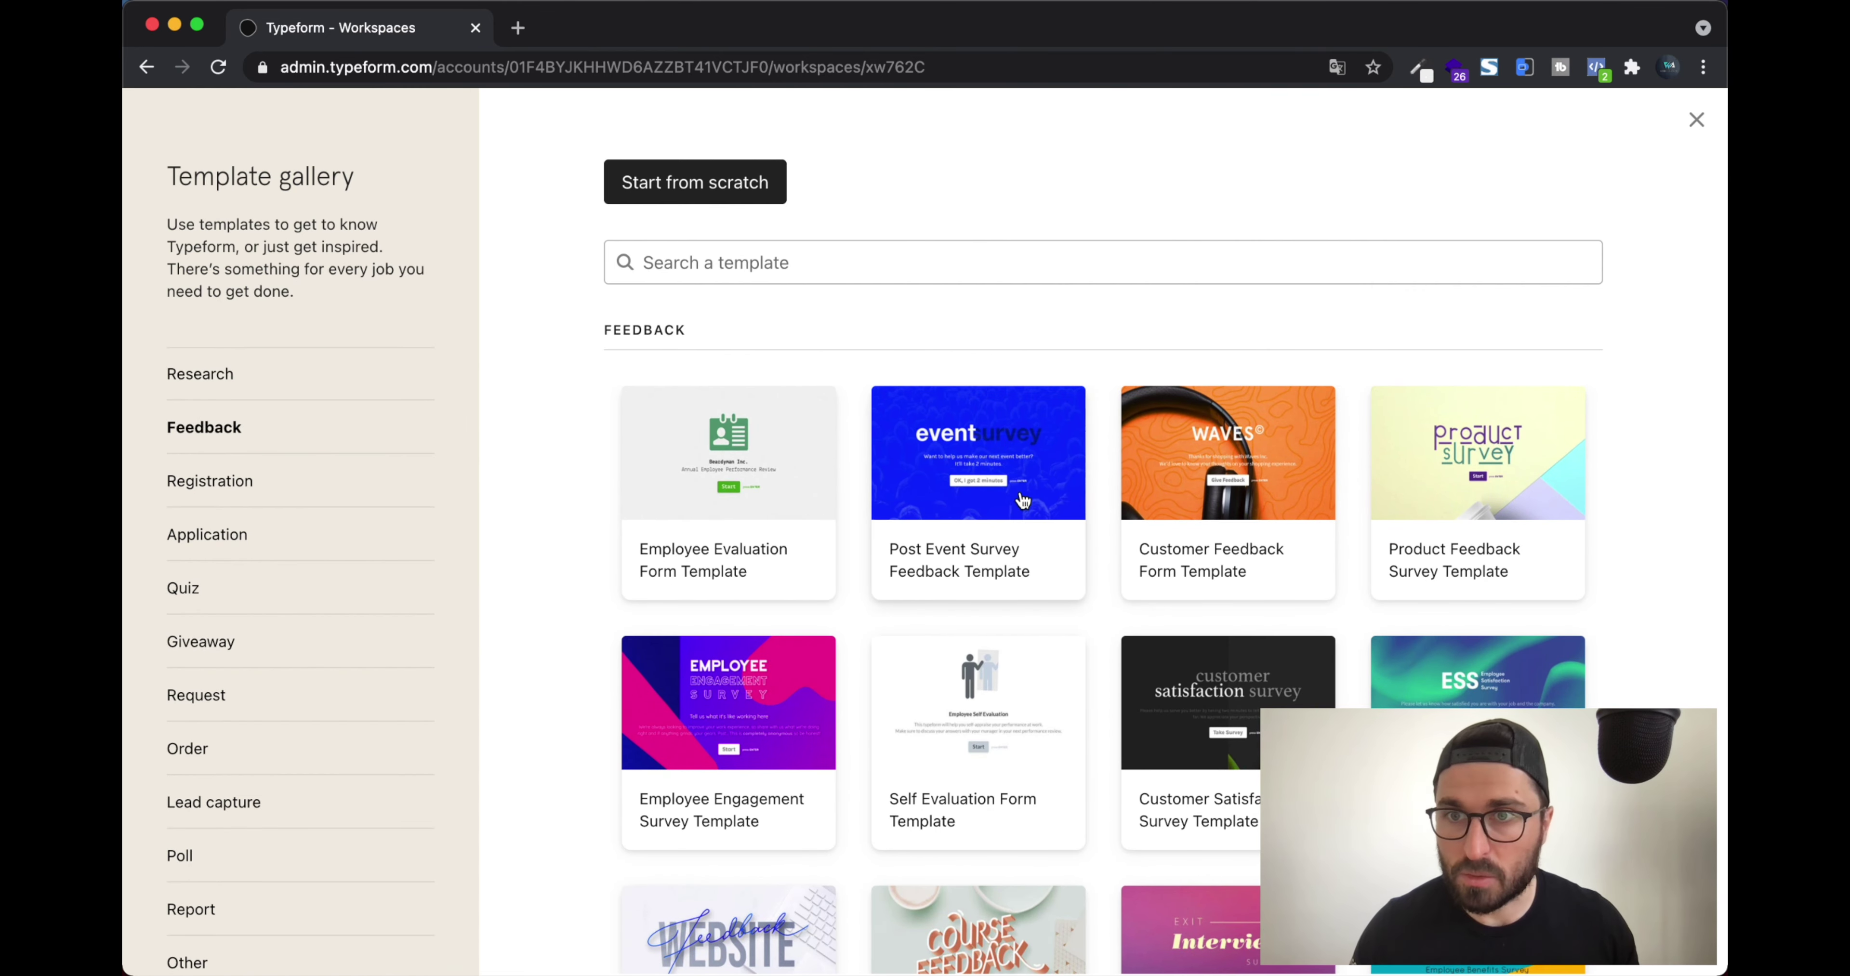
scroll(1041, 506, "down", 2)
scroll(1046, 506, "down", 1)
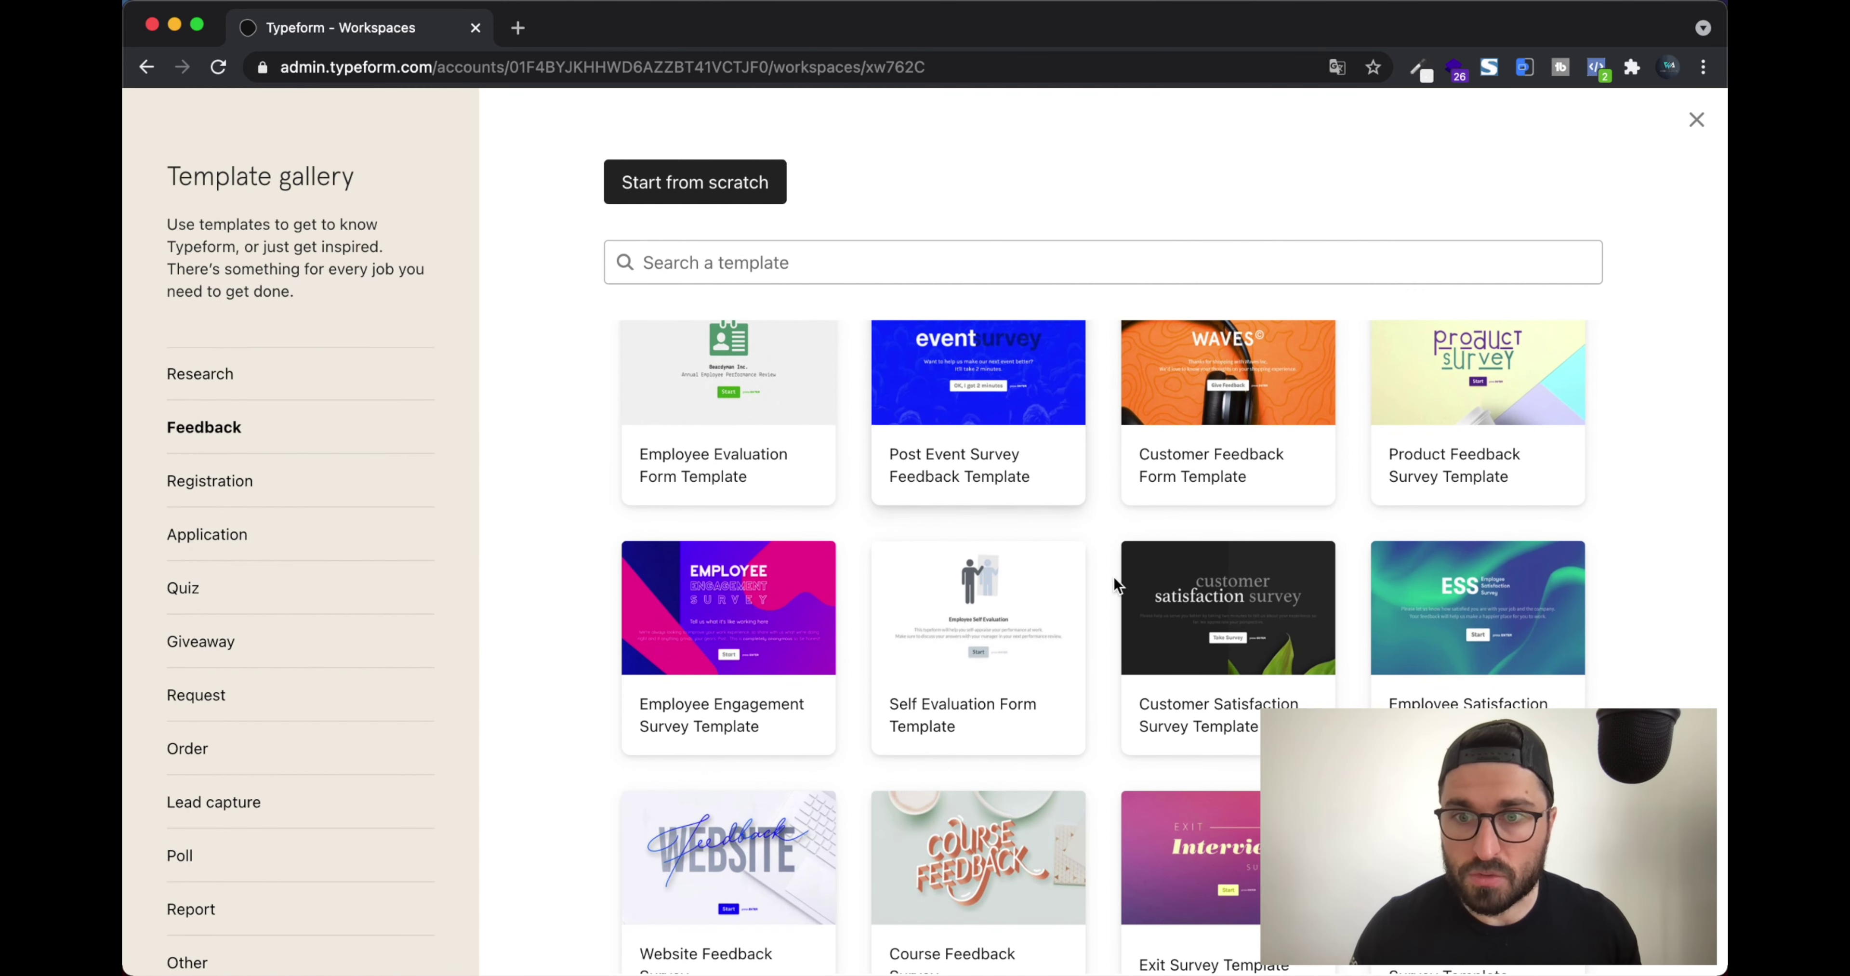
left_click(1264, 631)
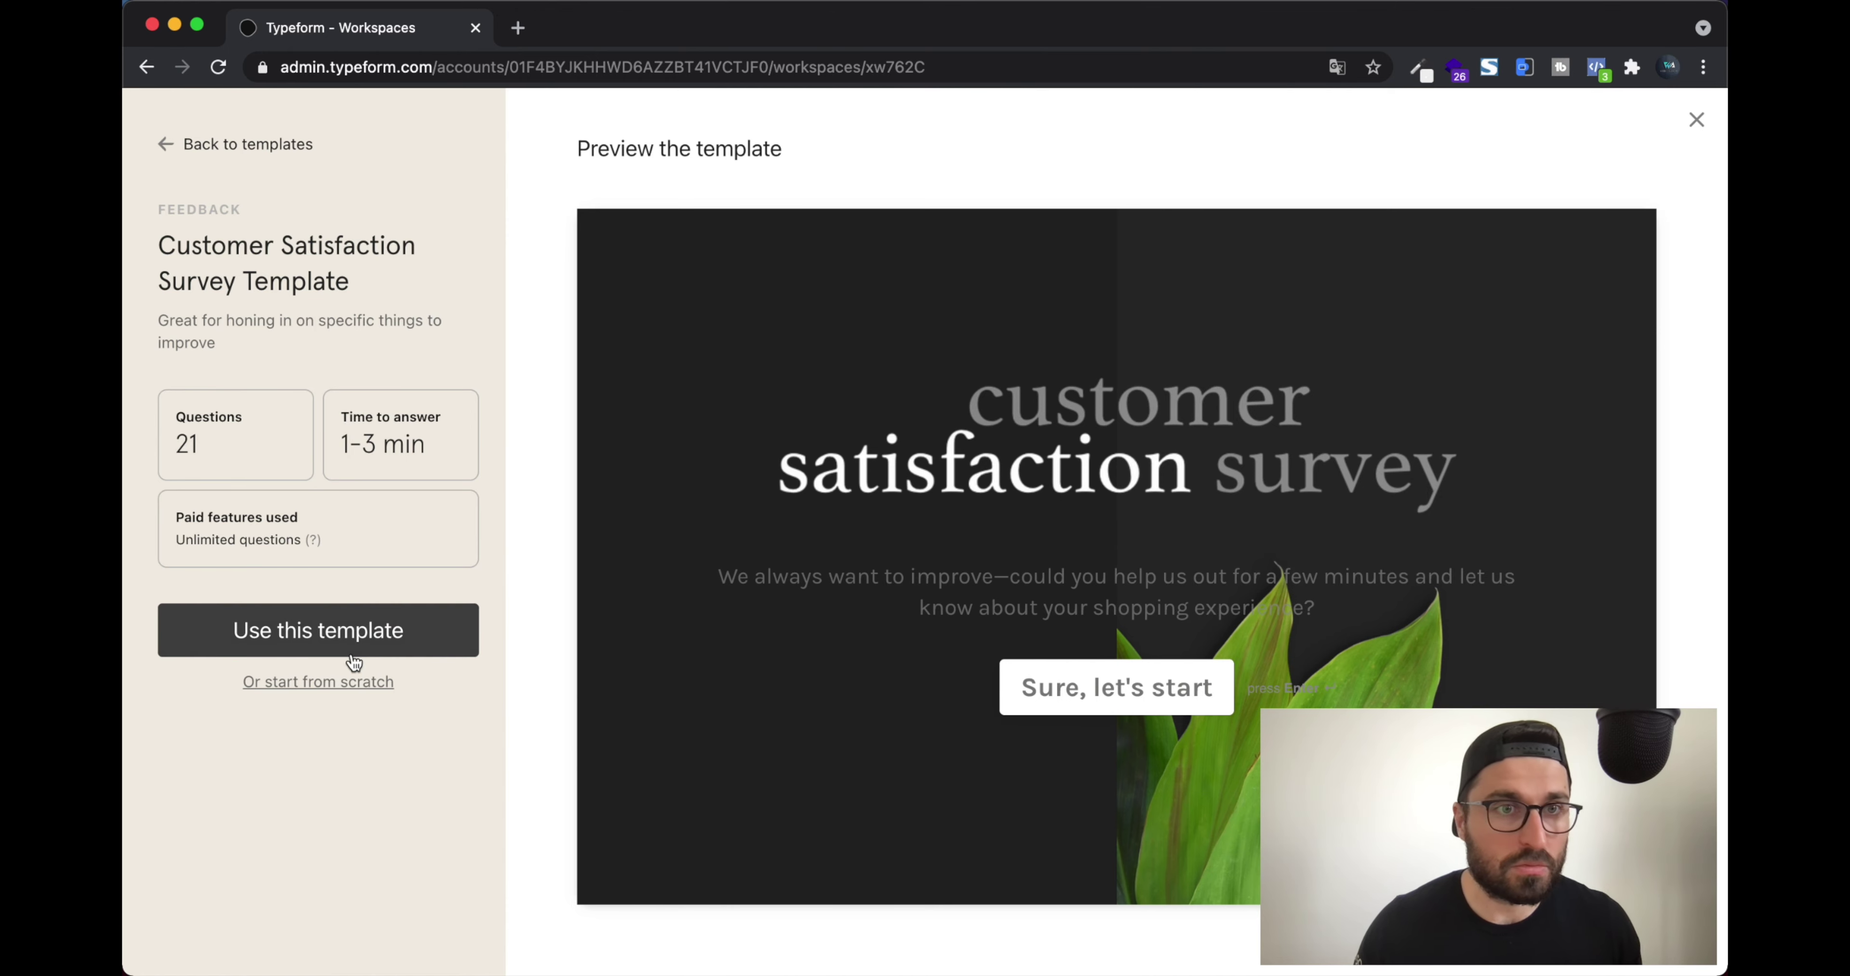
left_click(175, 147)
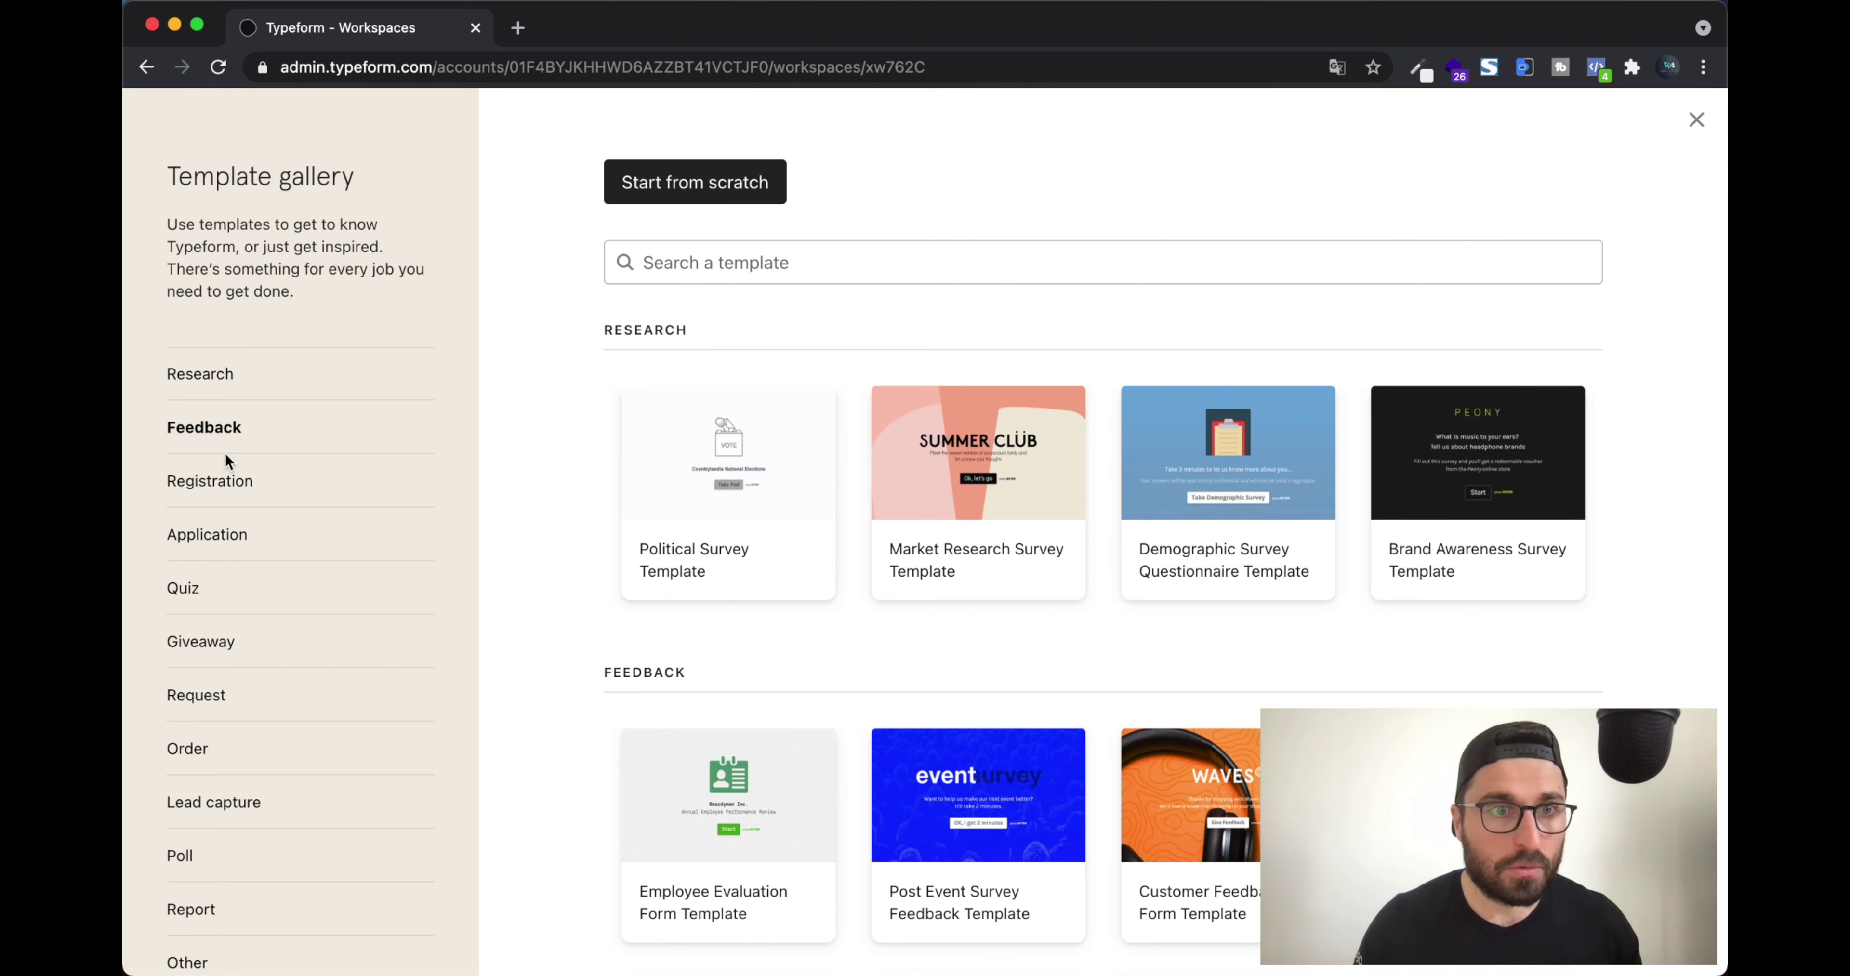
Preview the Website Feedback Survey template in the Feedback category, check its paid features, and create the typeform from it
left_click(216, 427)
scroll(1089, 558, "down", 3)
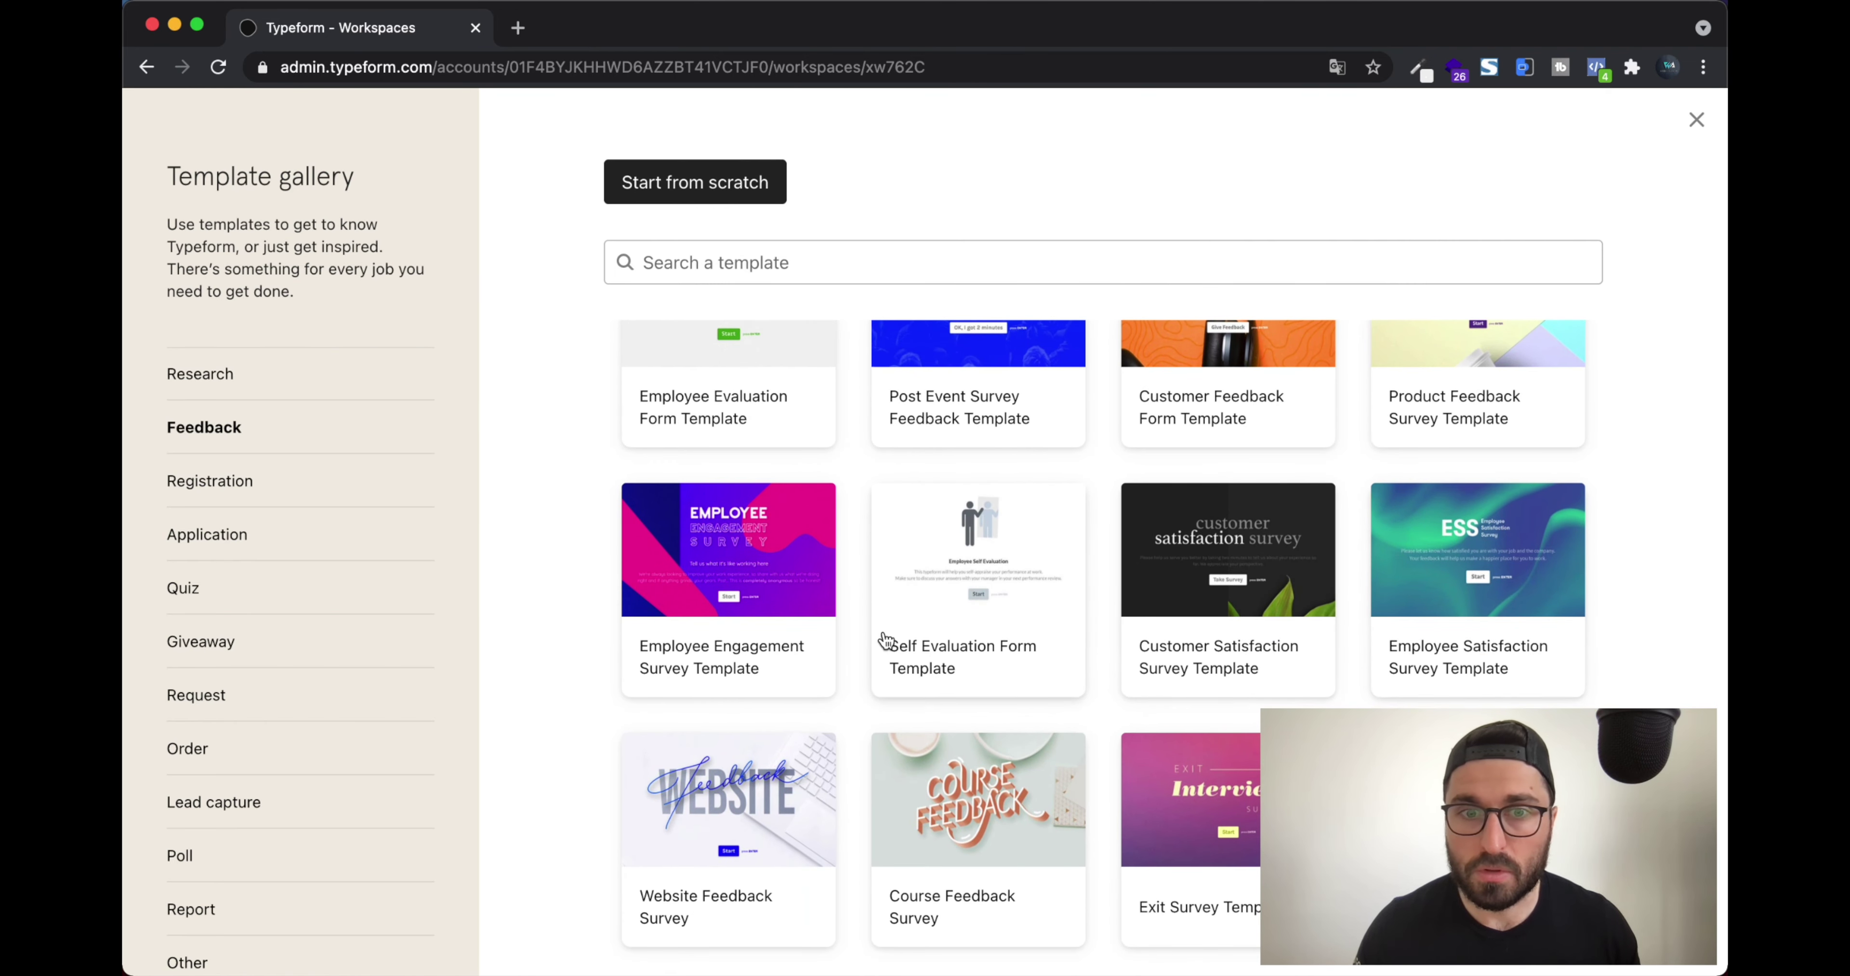
scroll(887, 641, "down", 3)
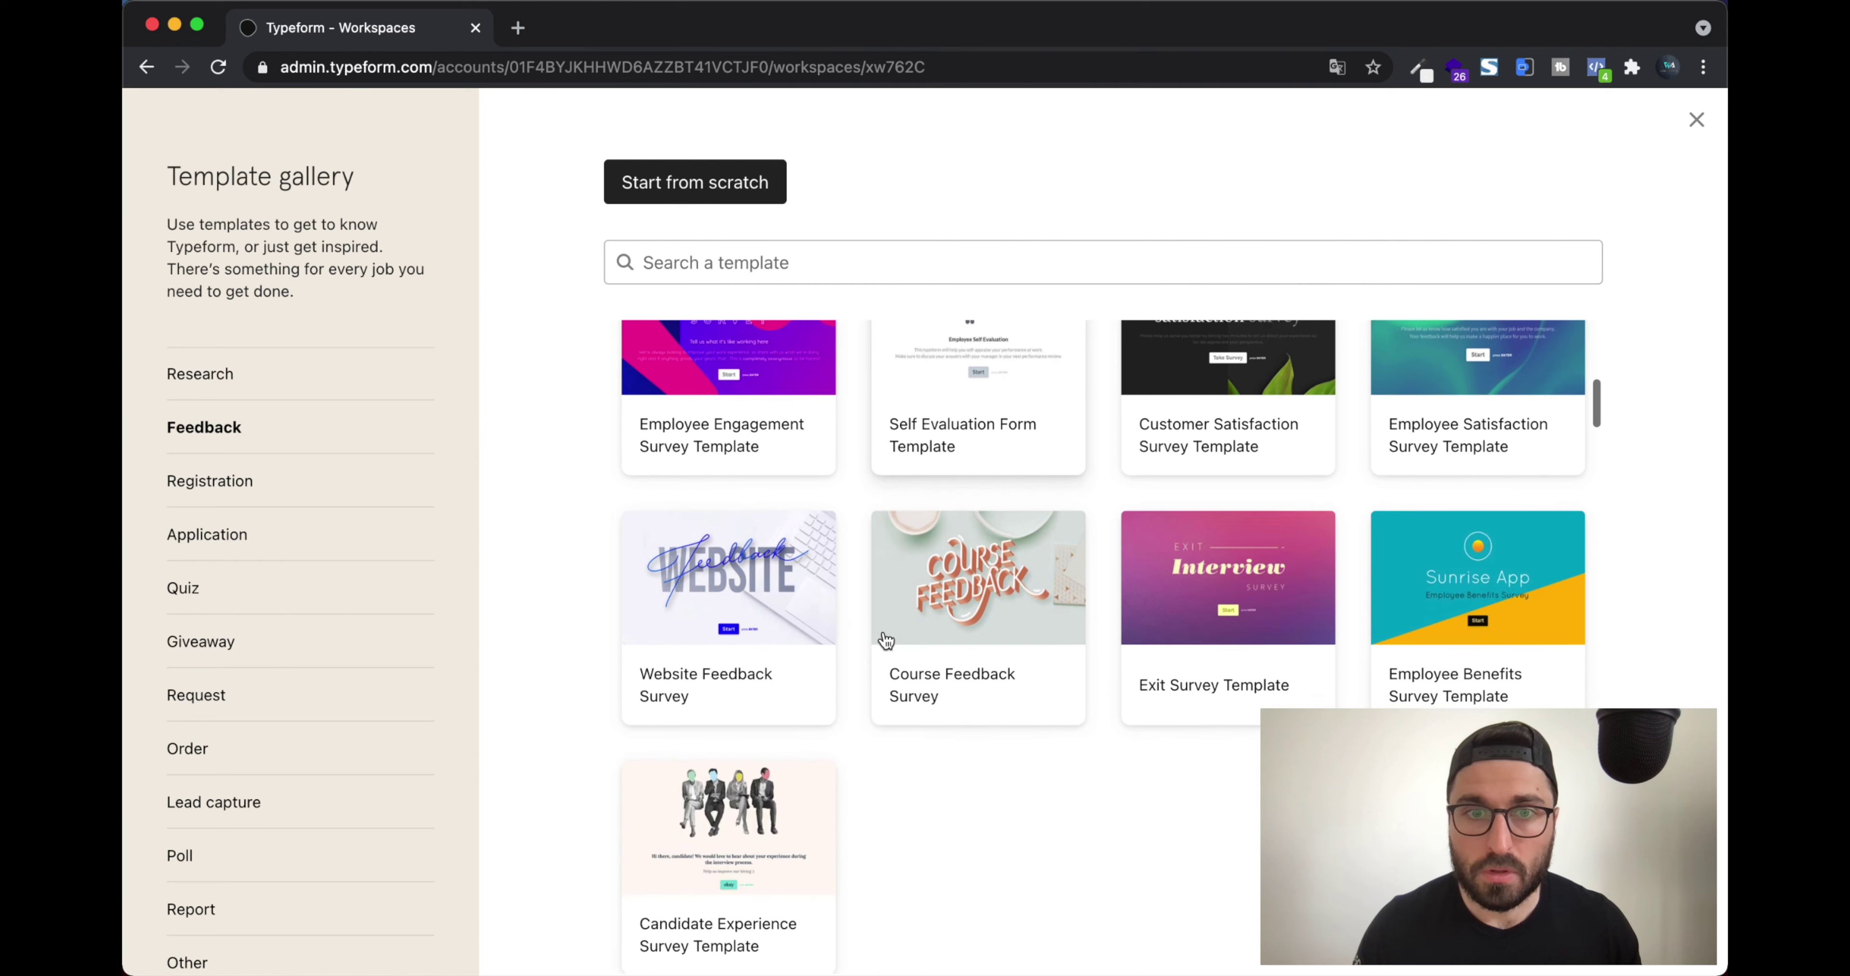
left_click(813, 580)
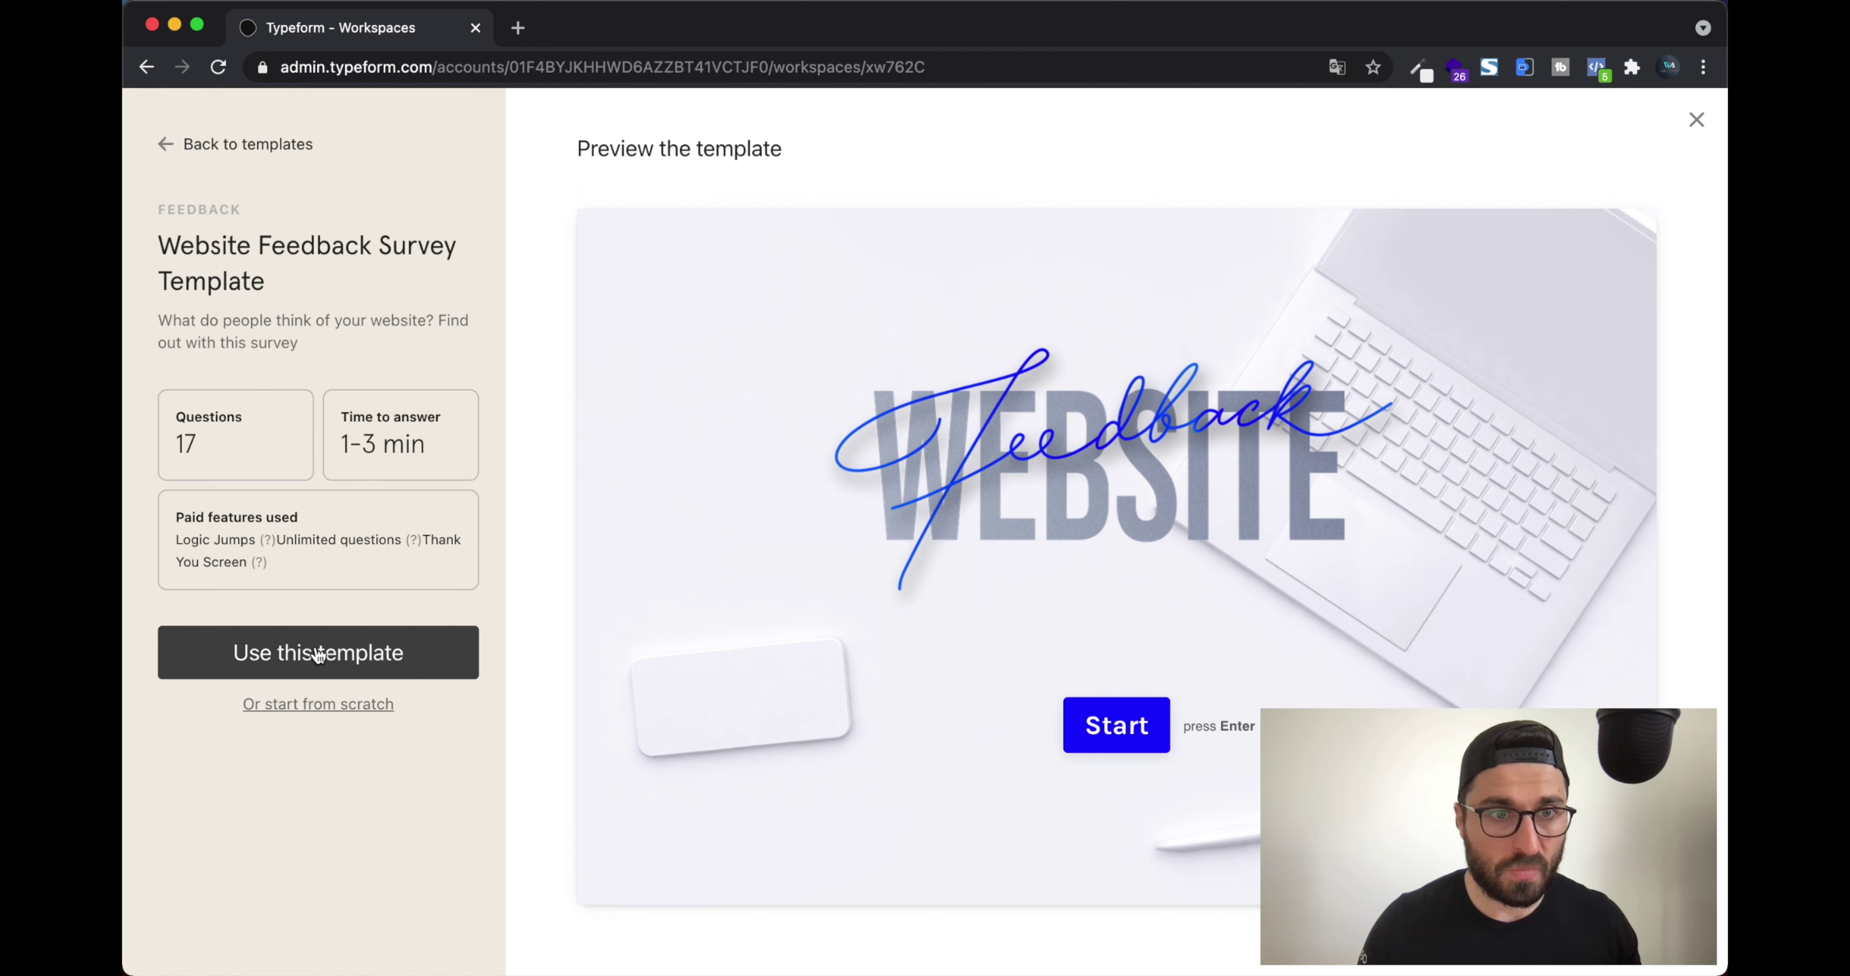
left_click_drag(173, 516, 320, 526)
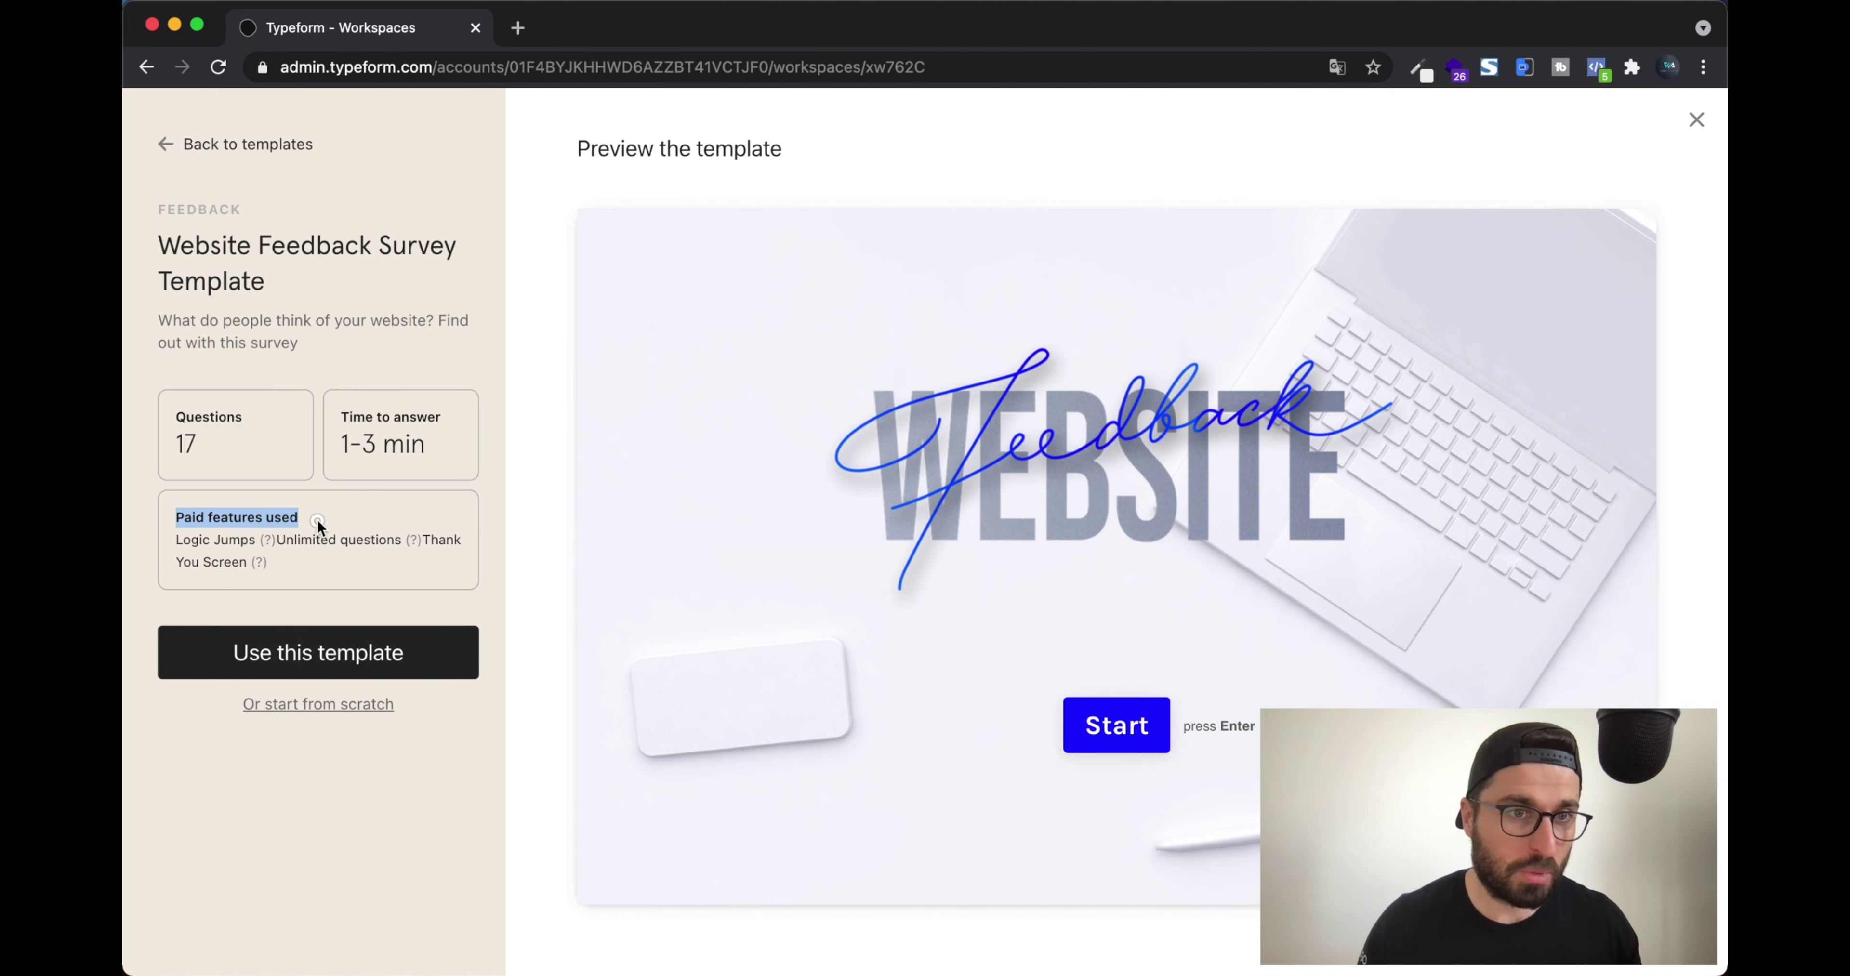
left_click(318, 524)
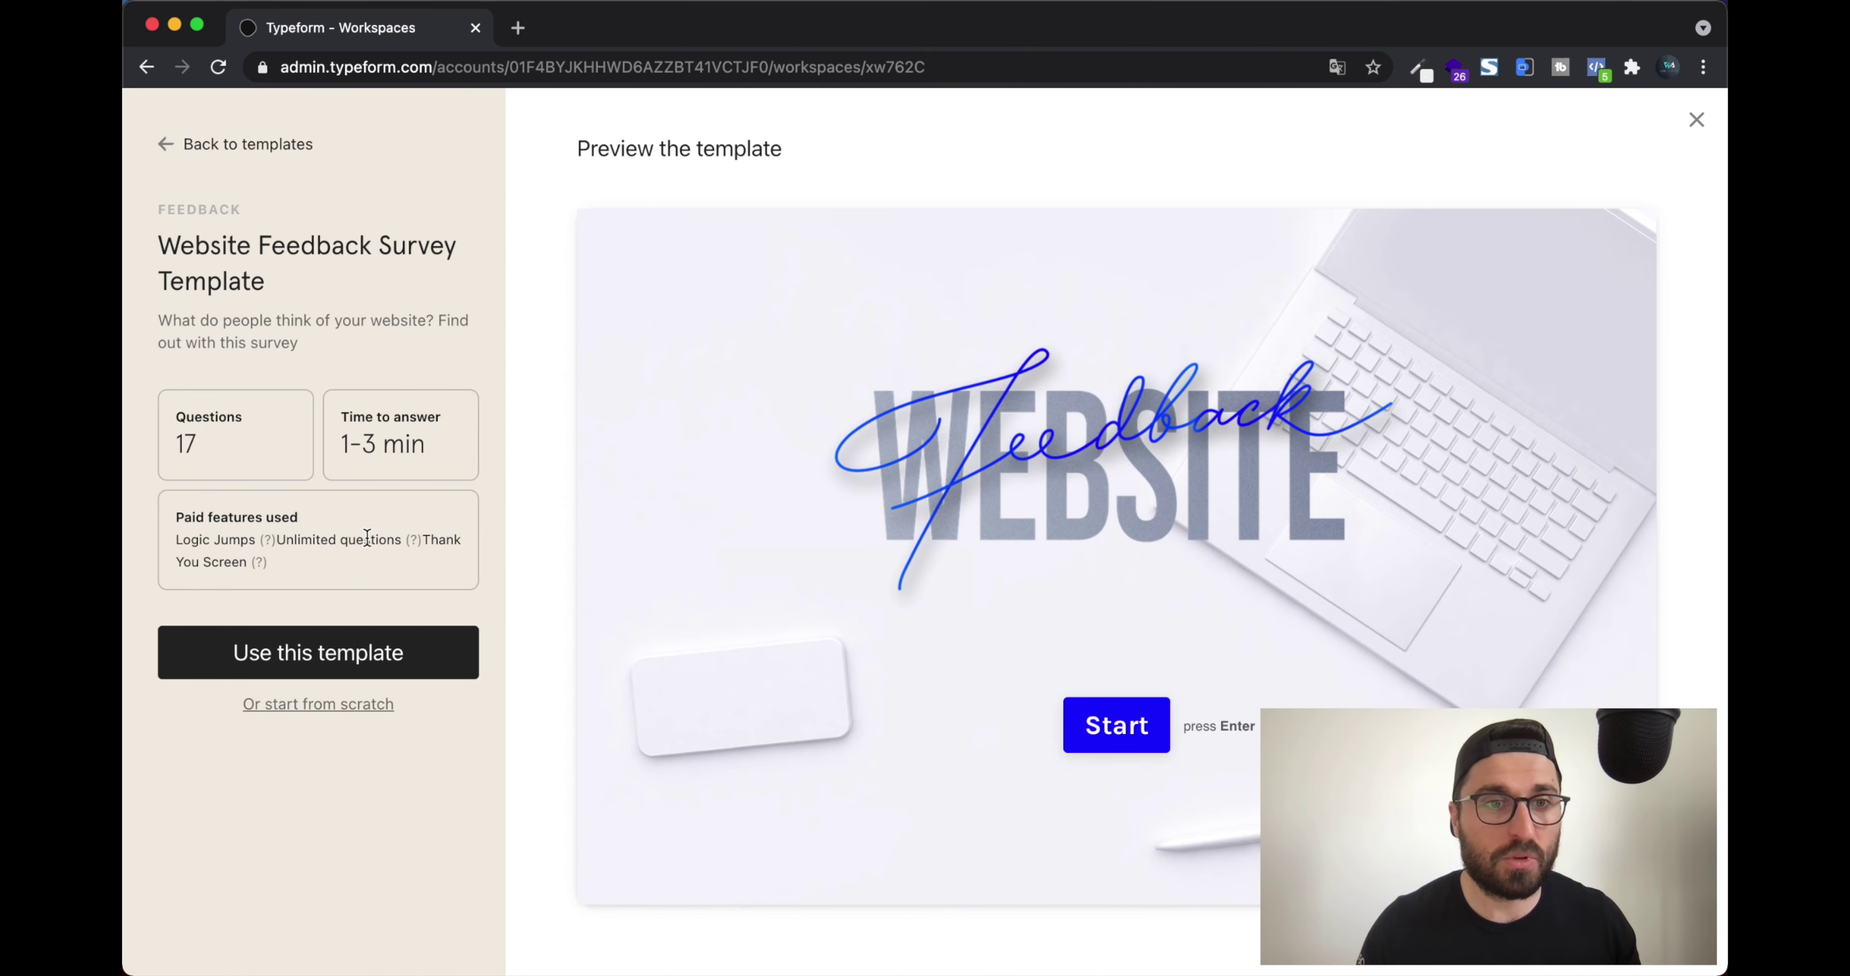
left_click(366, 649)
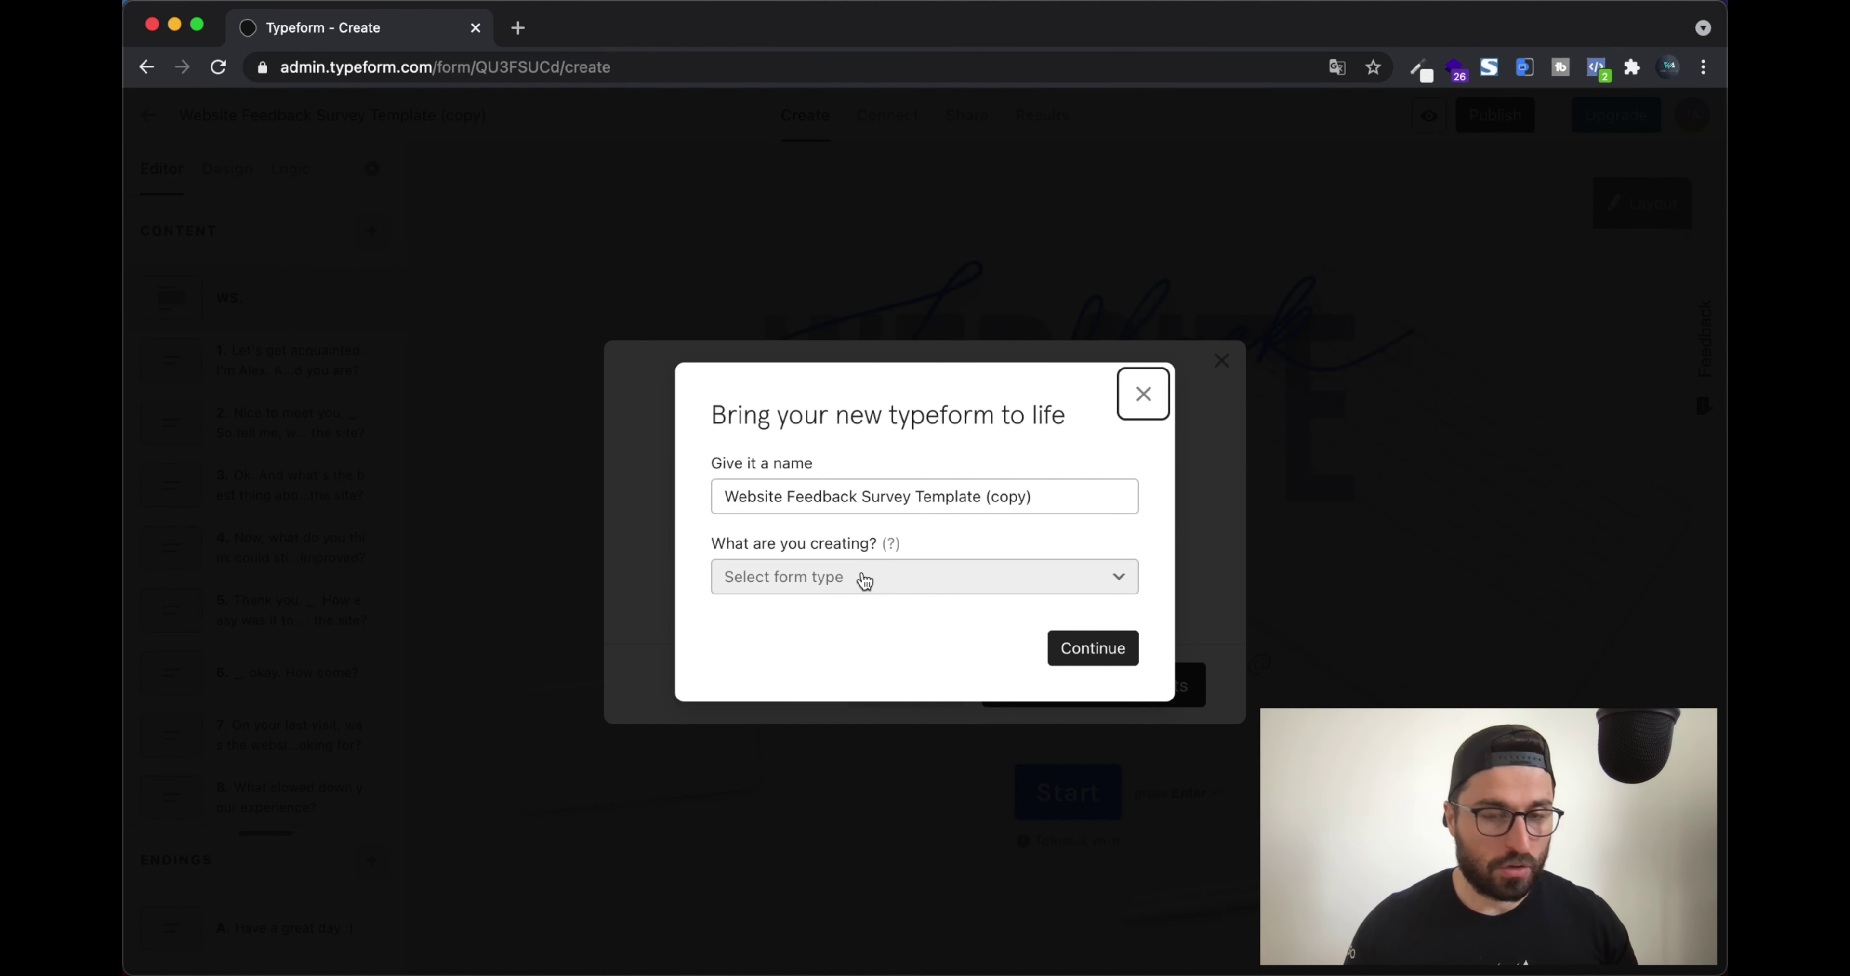
Name the new typeform "Website Formulaire suite séjour Bed & breakfast"
left_click(900, 494)
triple_click(901, 488)
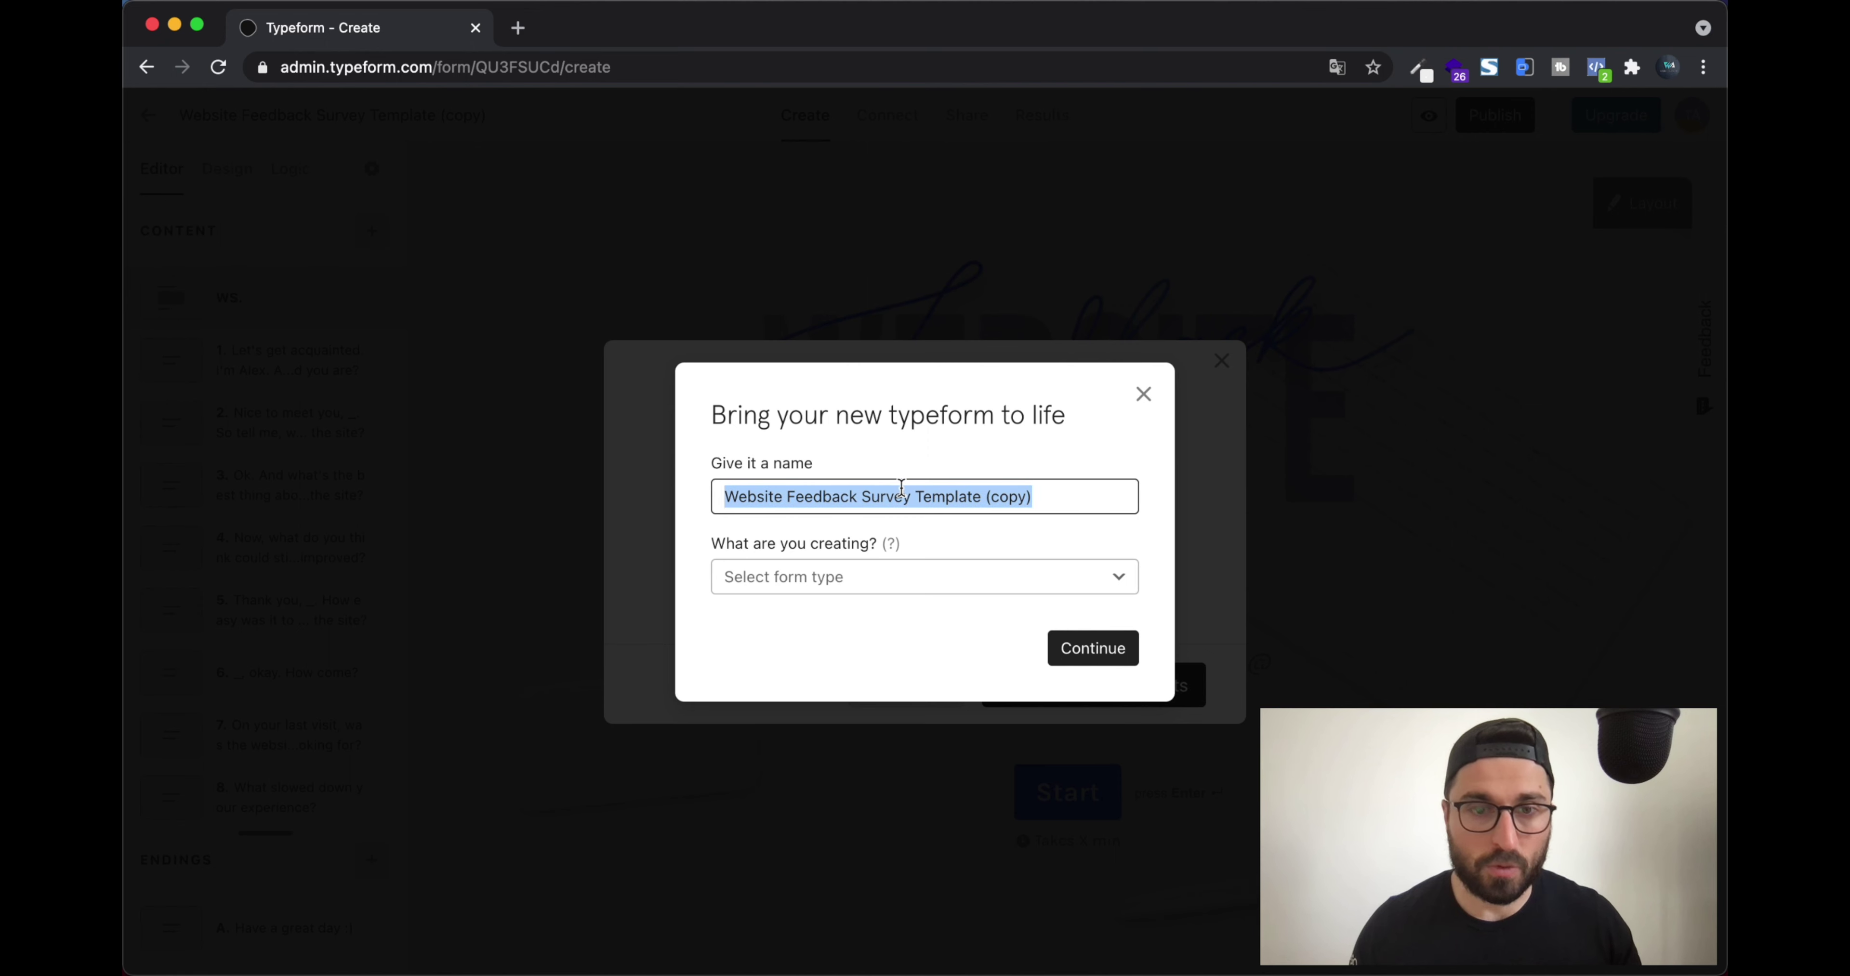
type("We")
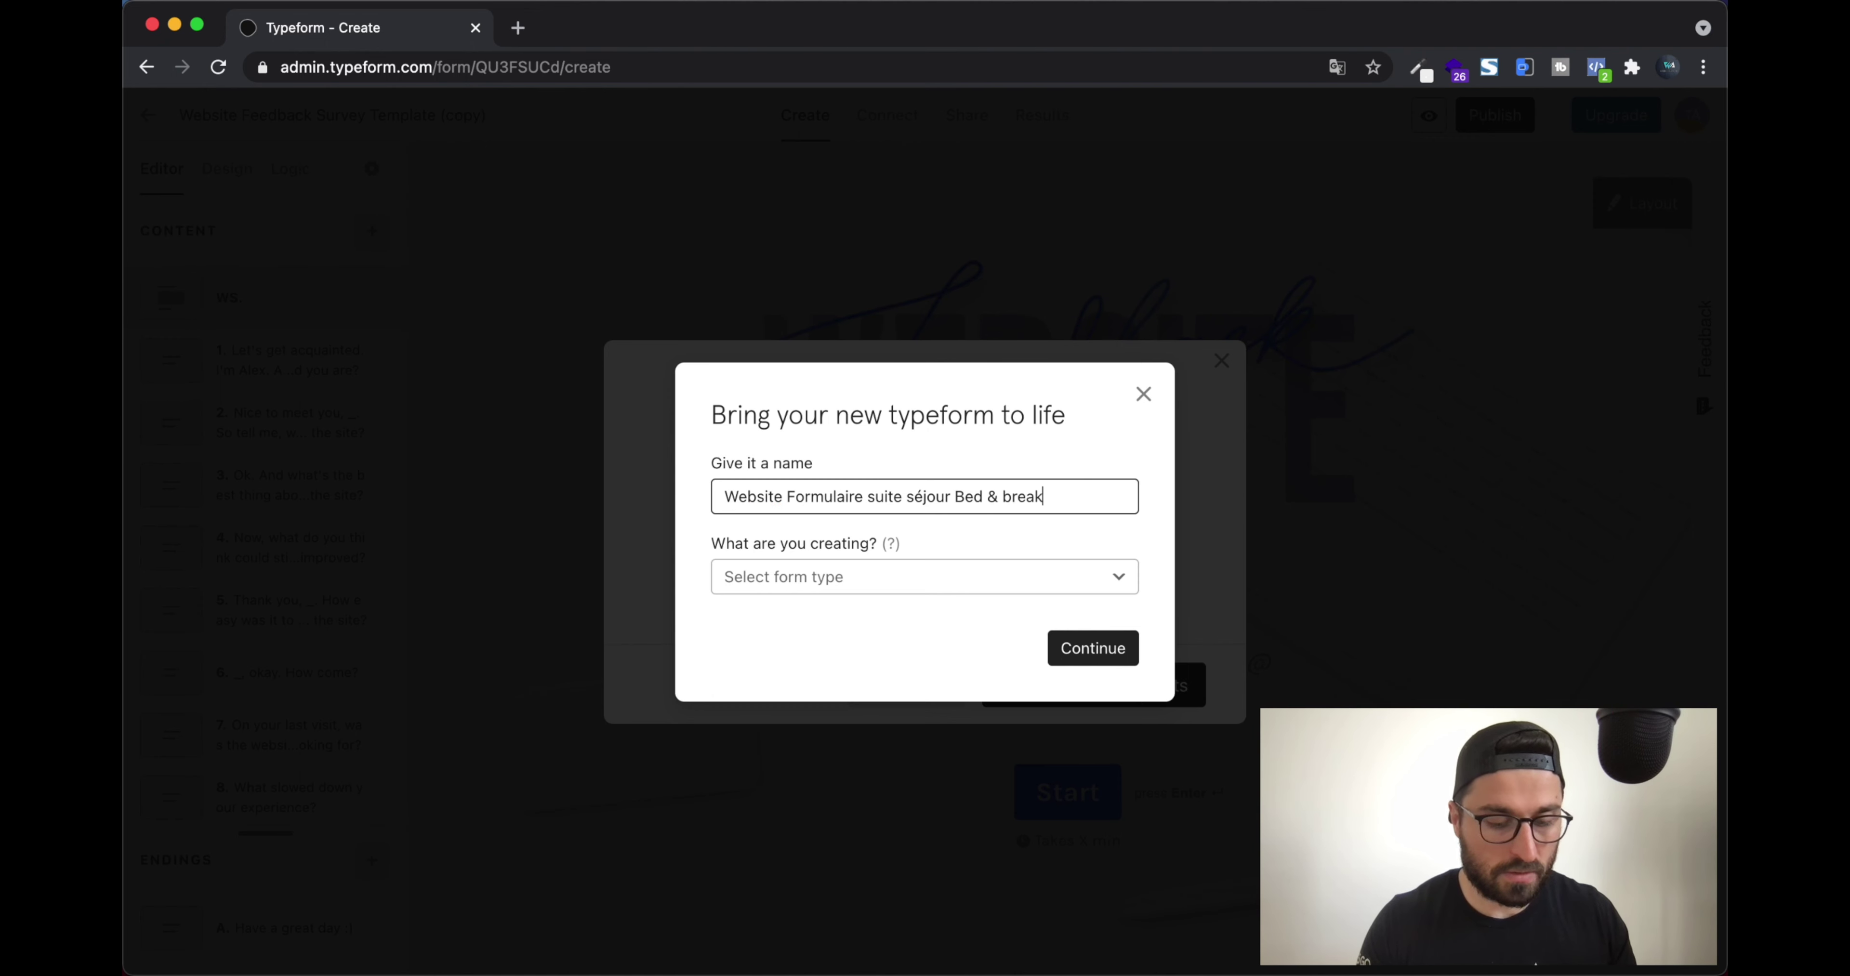
type("fast")
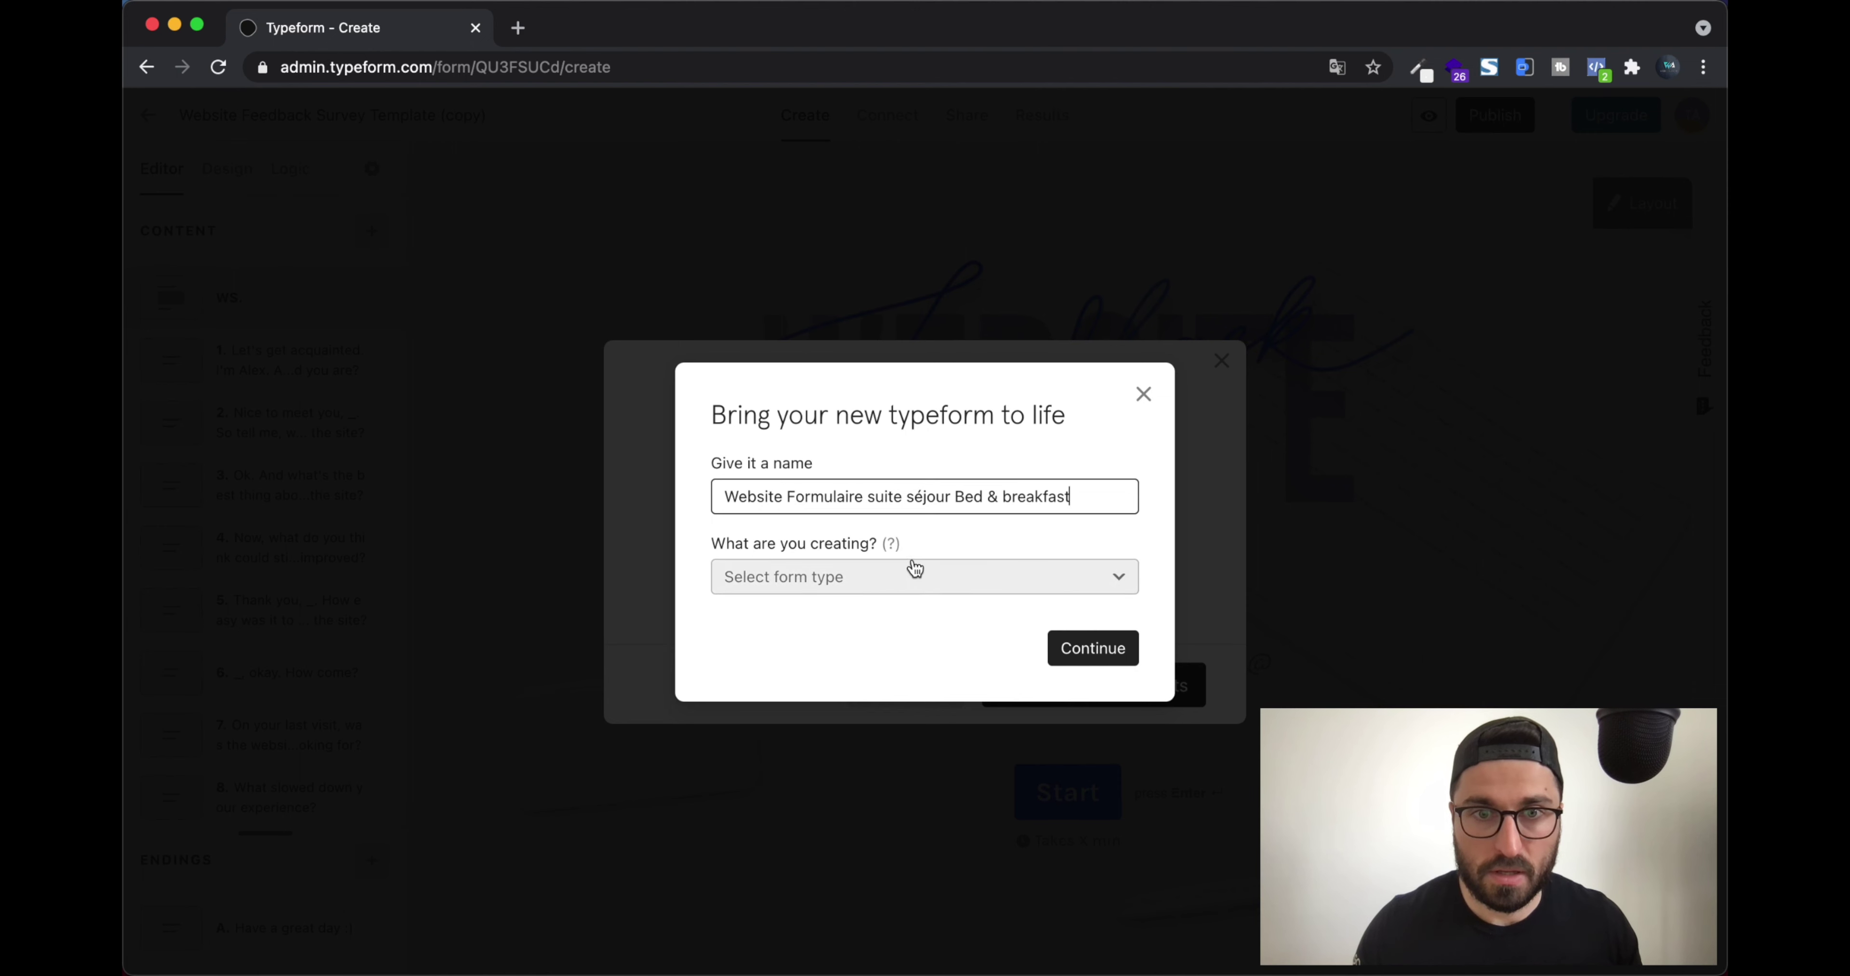
Set the new typeform's form type to Quiz
left_click(909, 570)
scroll(895, 632, "down", 5)
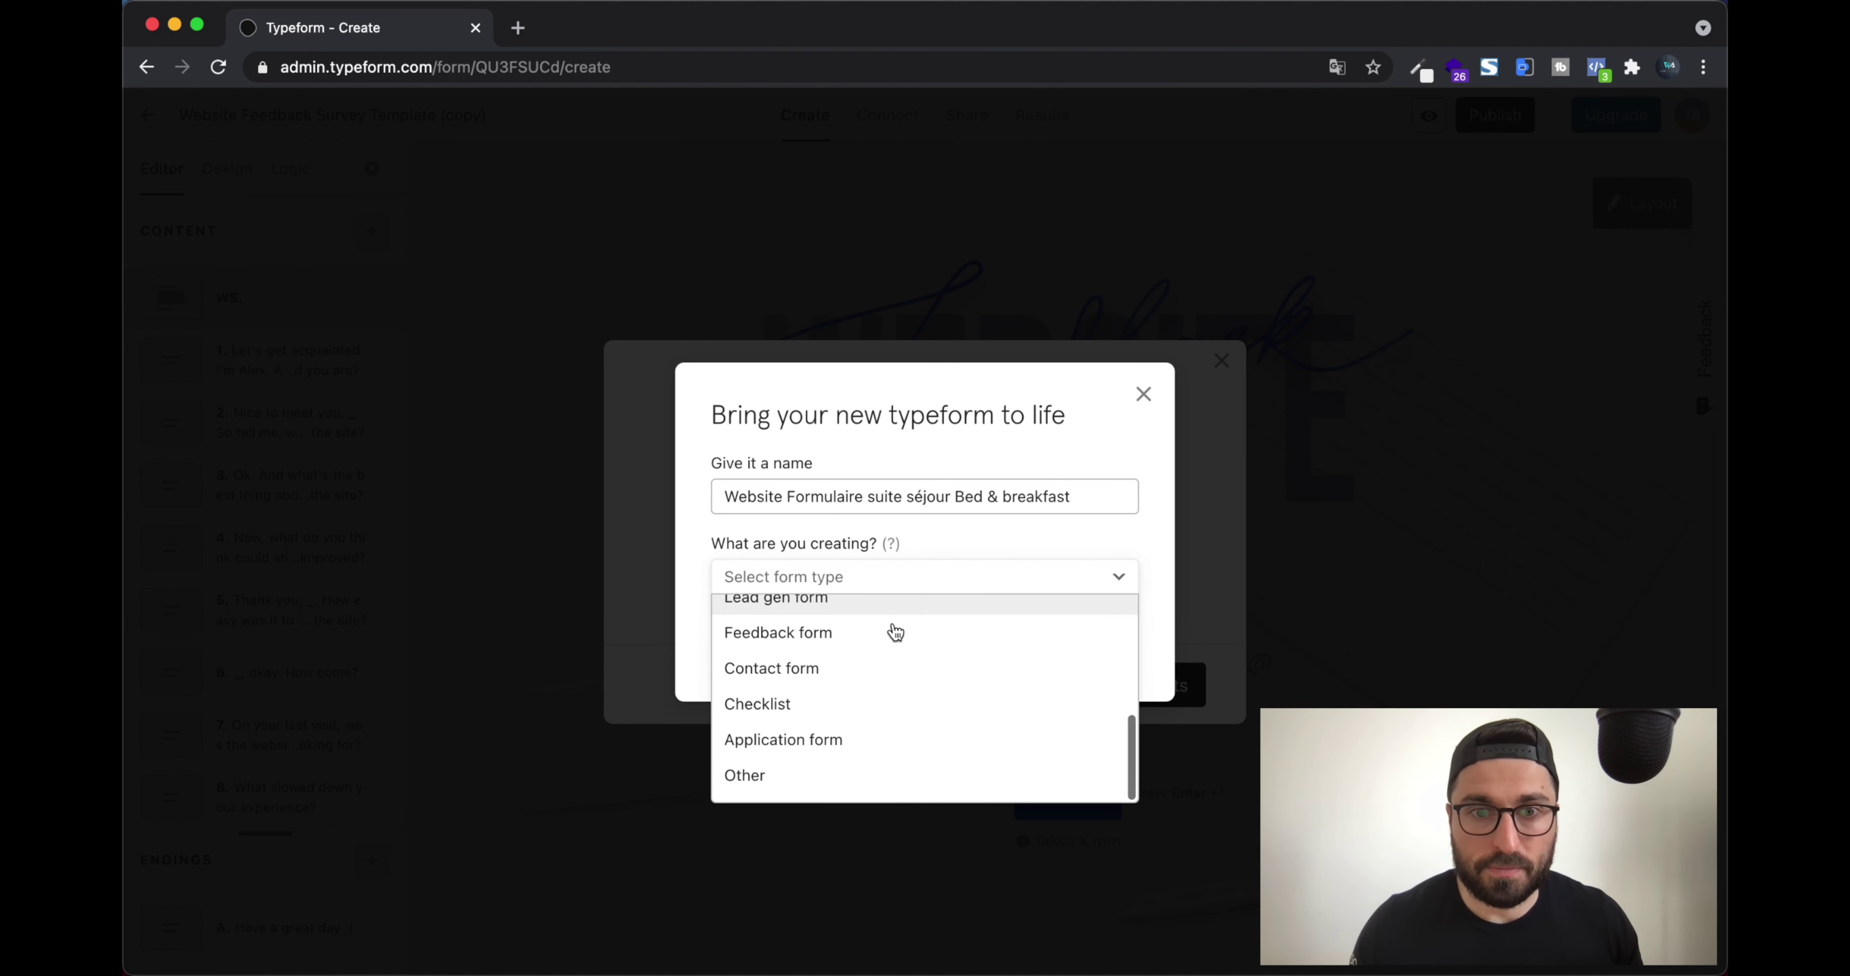
scroll(895, 632, "up", 5)
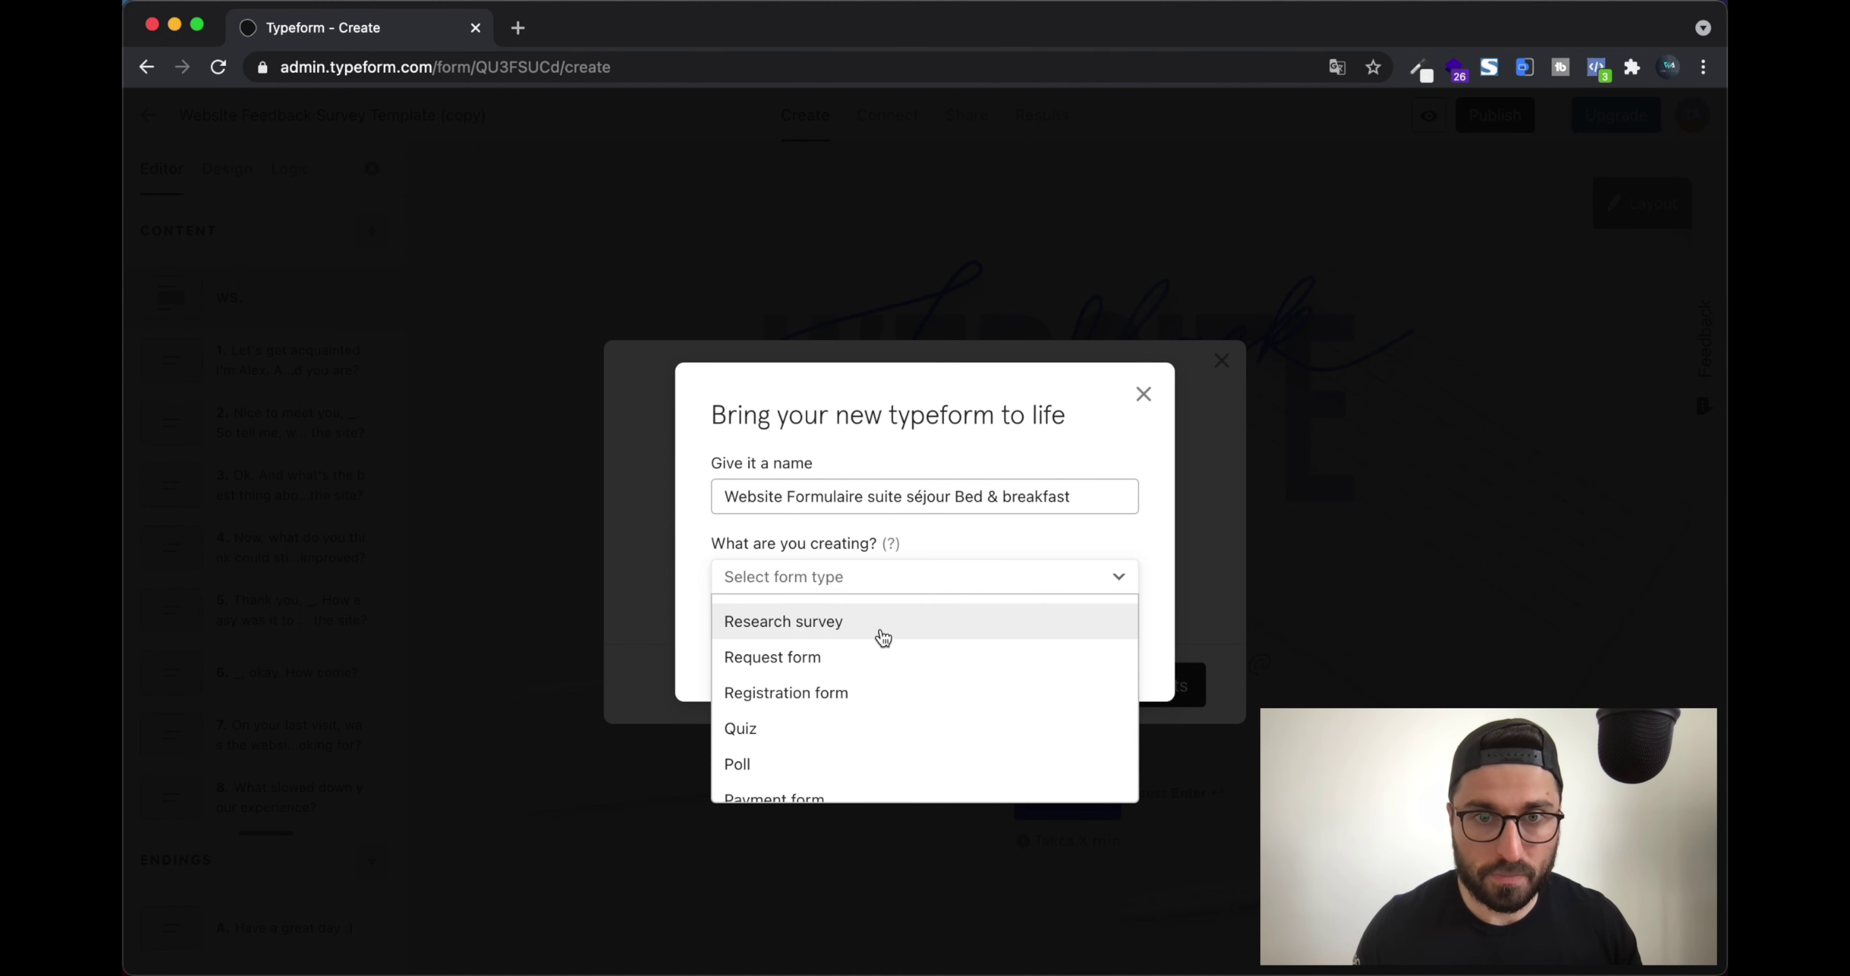
scroll(852, 664, "down", 1)
scroll(853, 664, "down", 1)
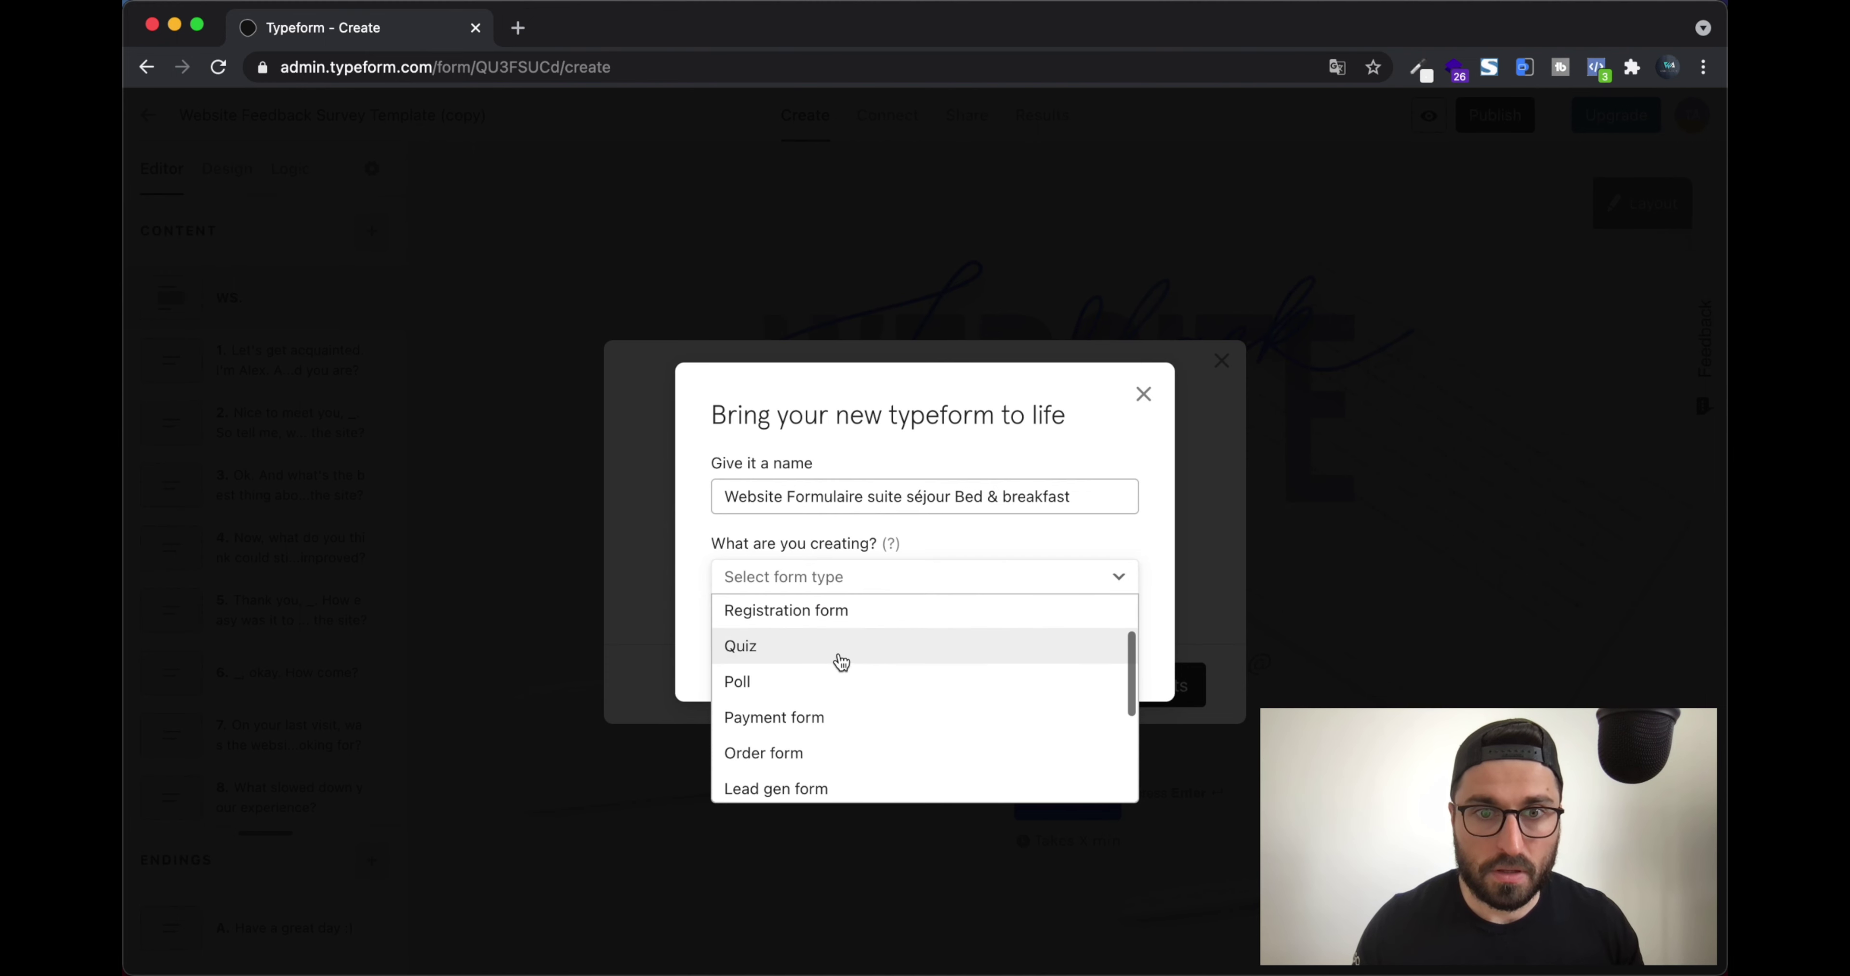
left_click(838, 649)
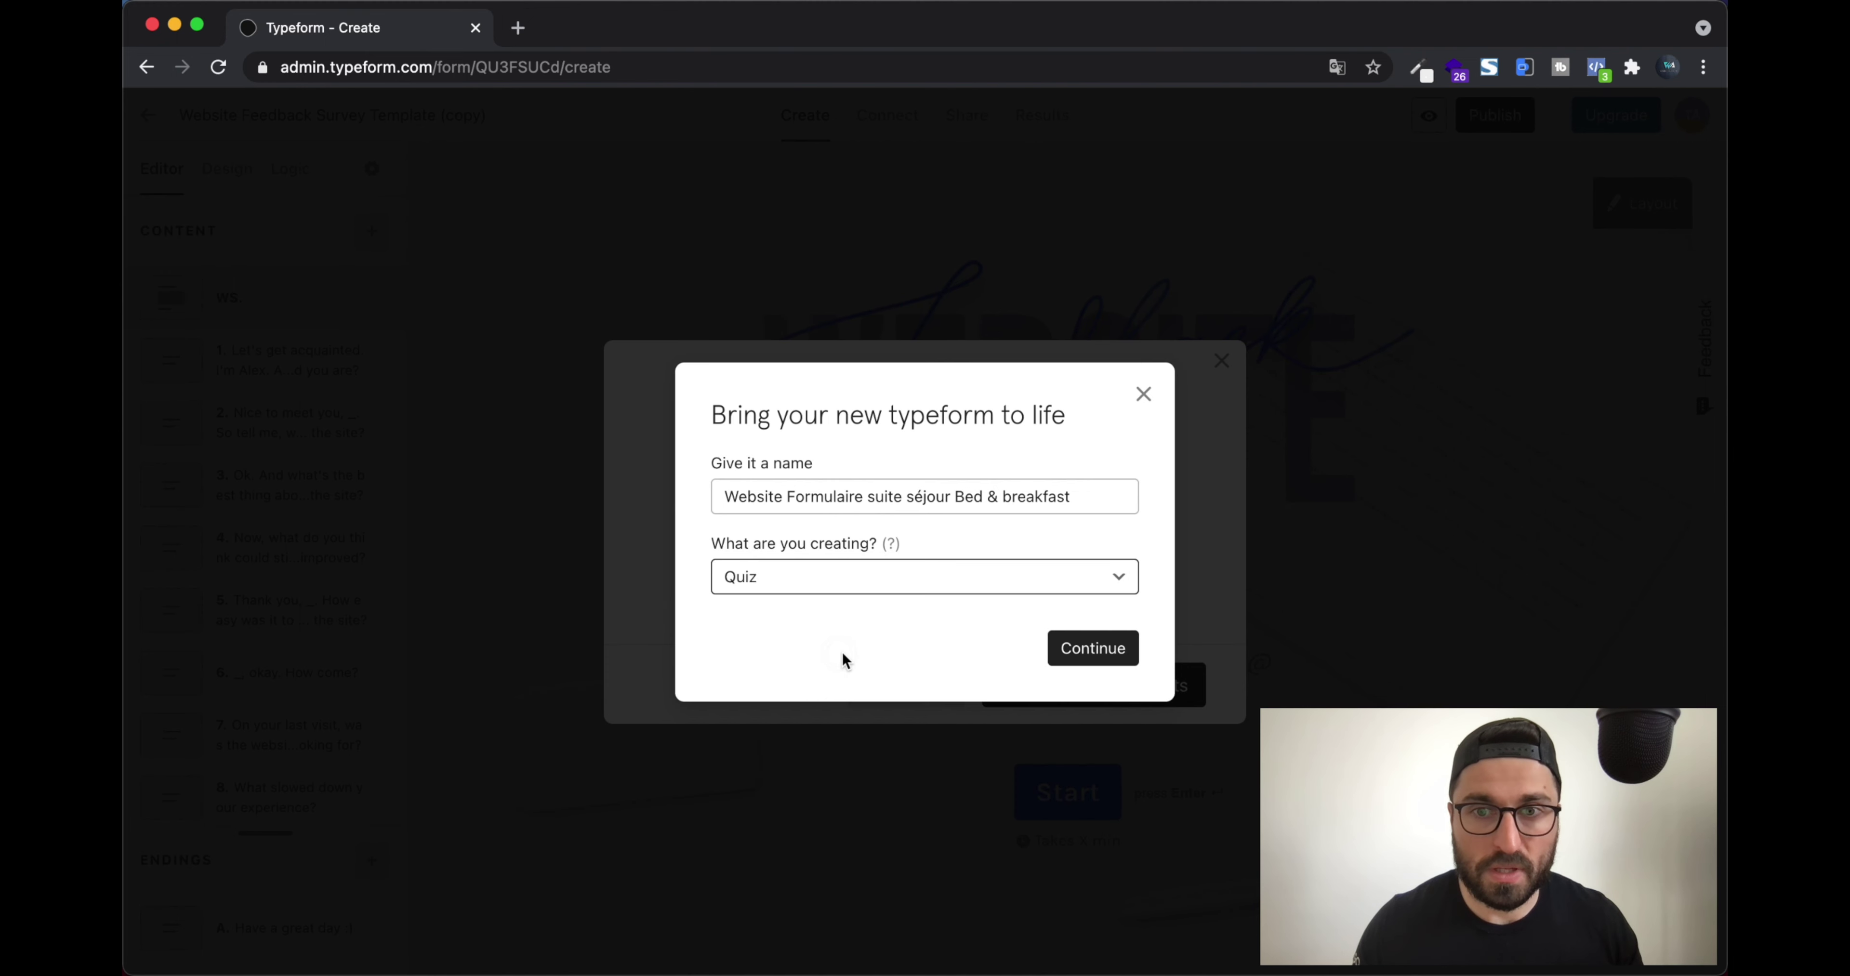
Set the form type to Research survey, create the typeform, and decline the introductory tour
left_click(955, 585)
left_click(892, 632)
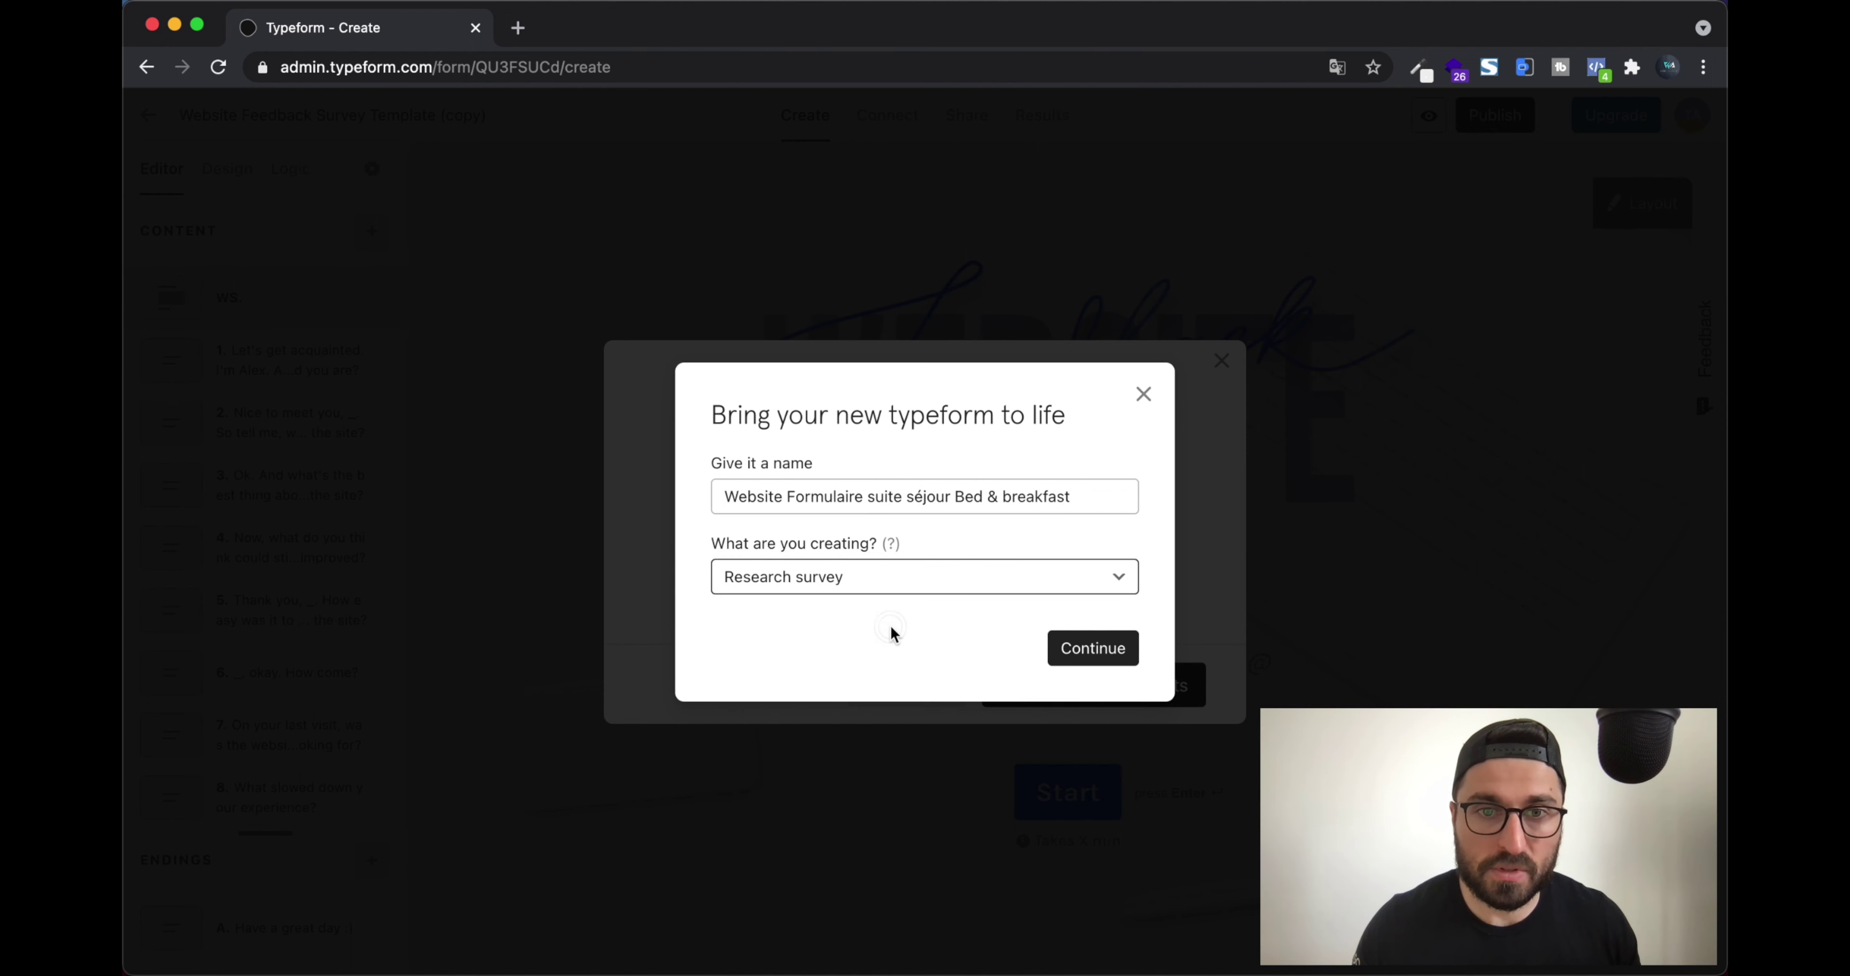
left_click(1097, 650)
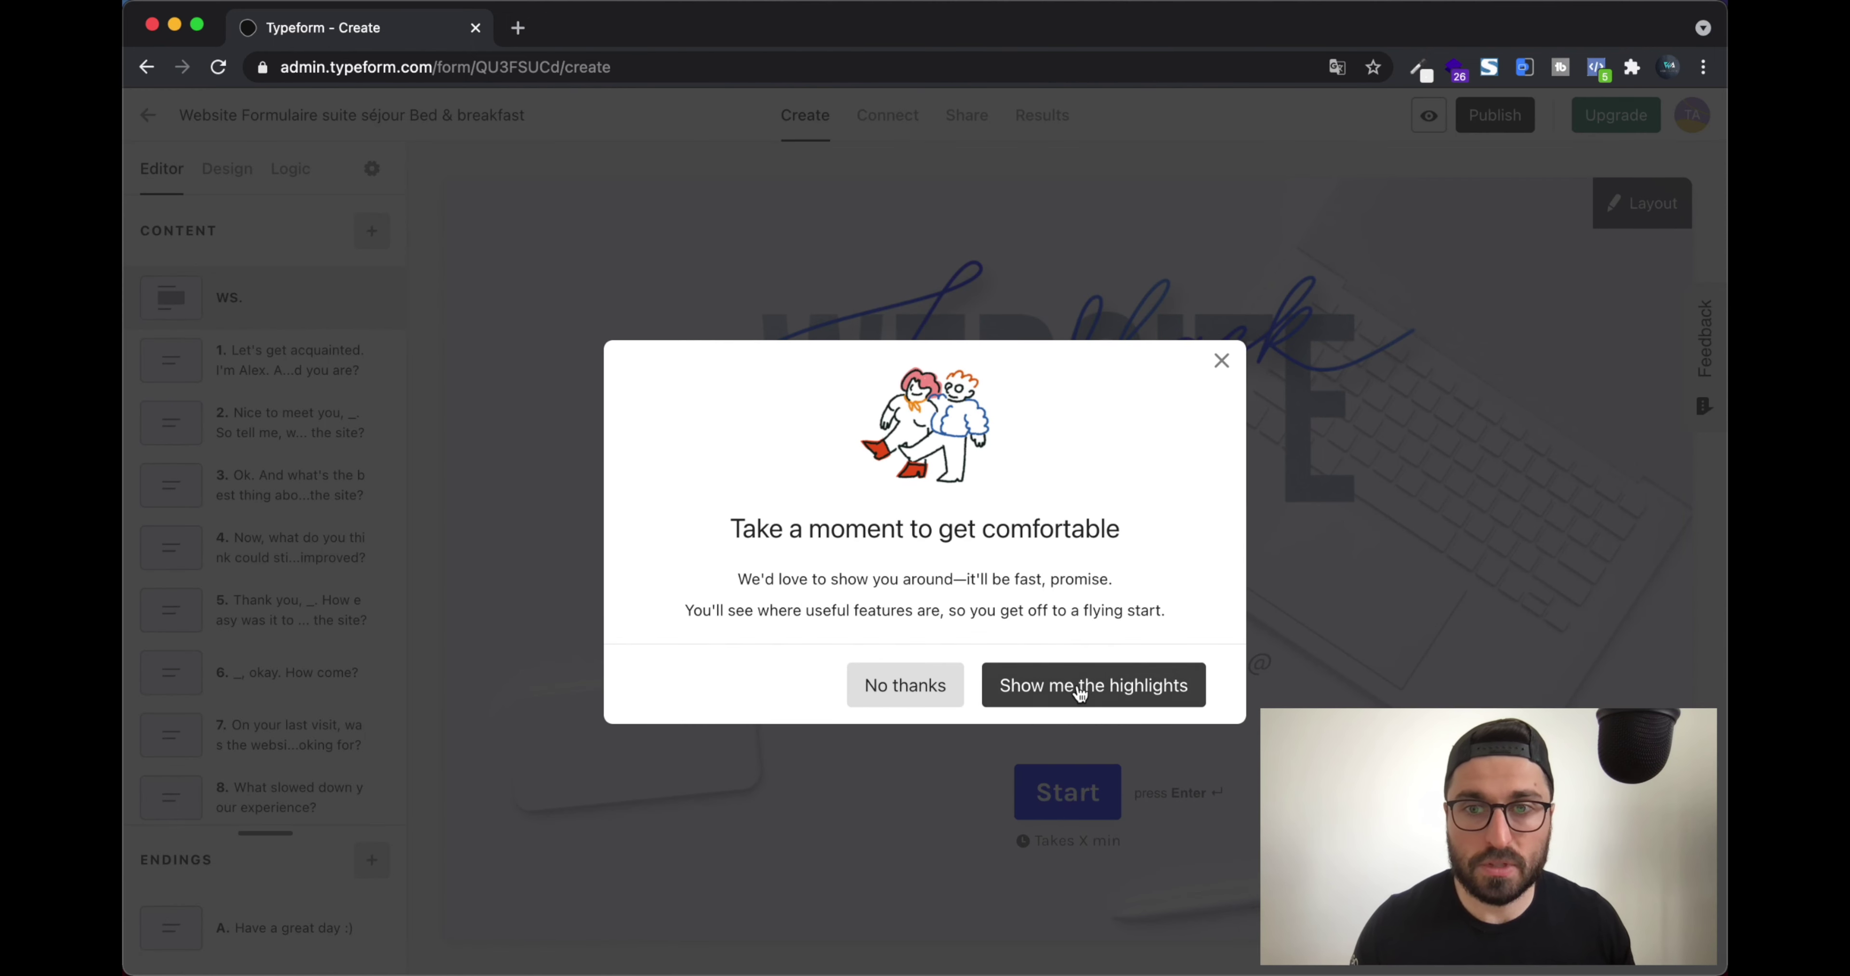
left_click(905, 689)
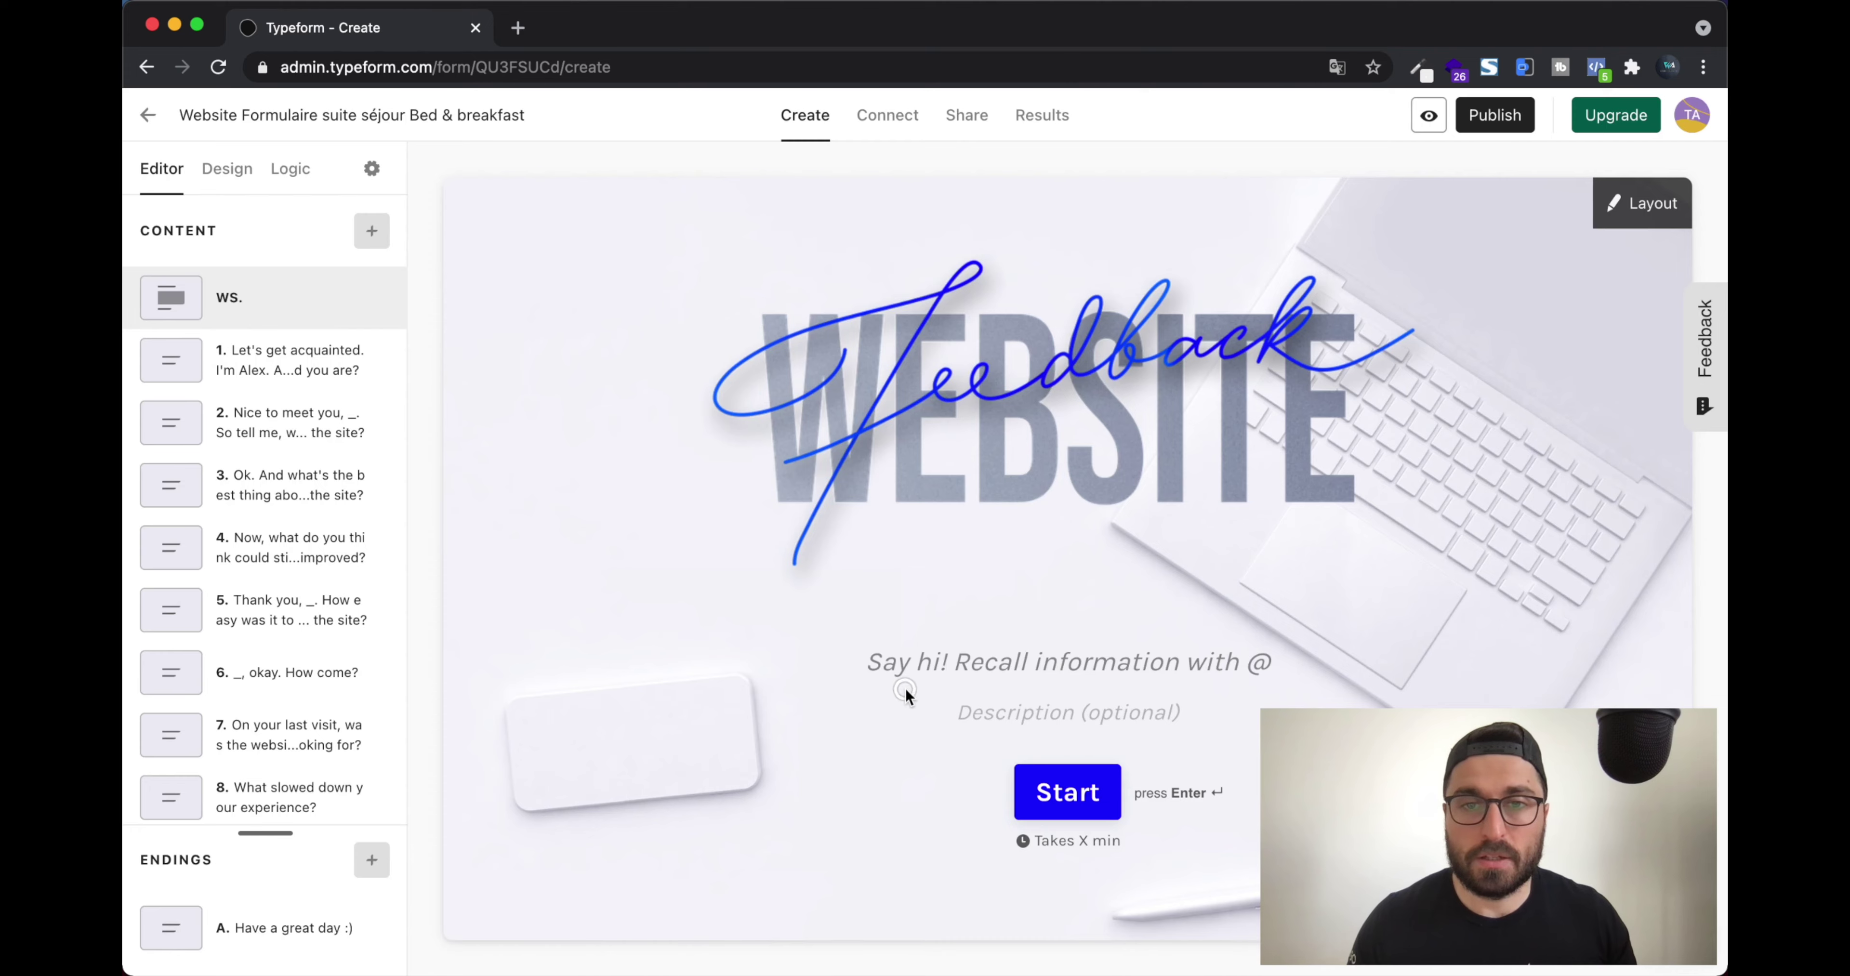
Review the form's content list from the welcome screen to the closing statement, viewing both of those screens
mouse_move(977, 567)
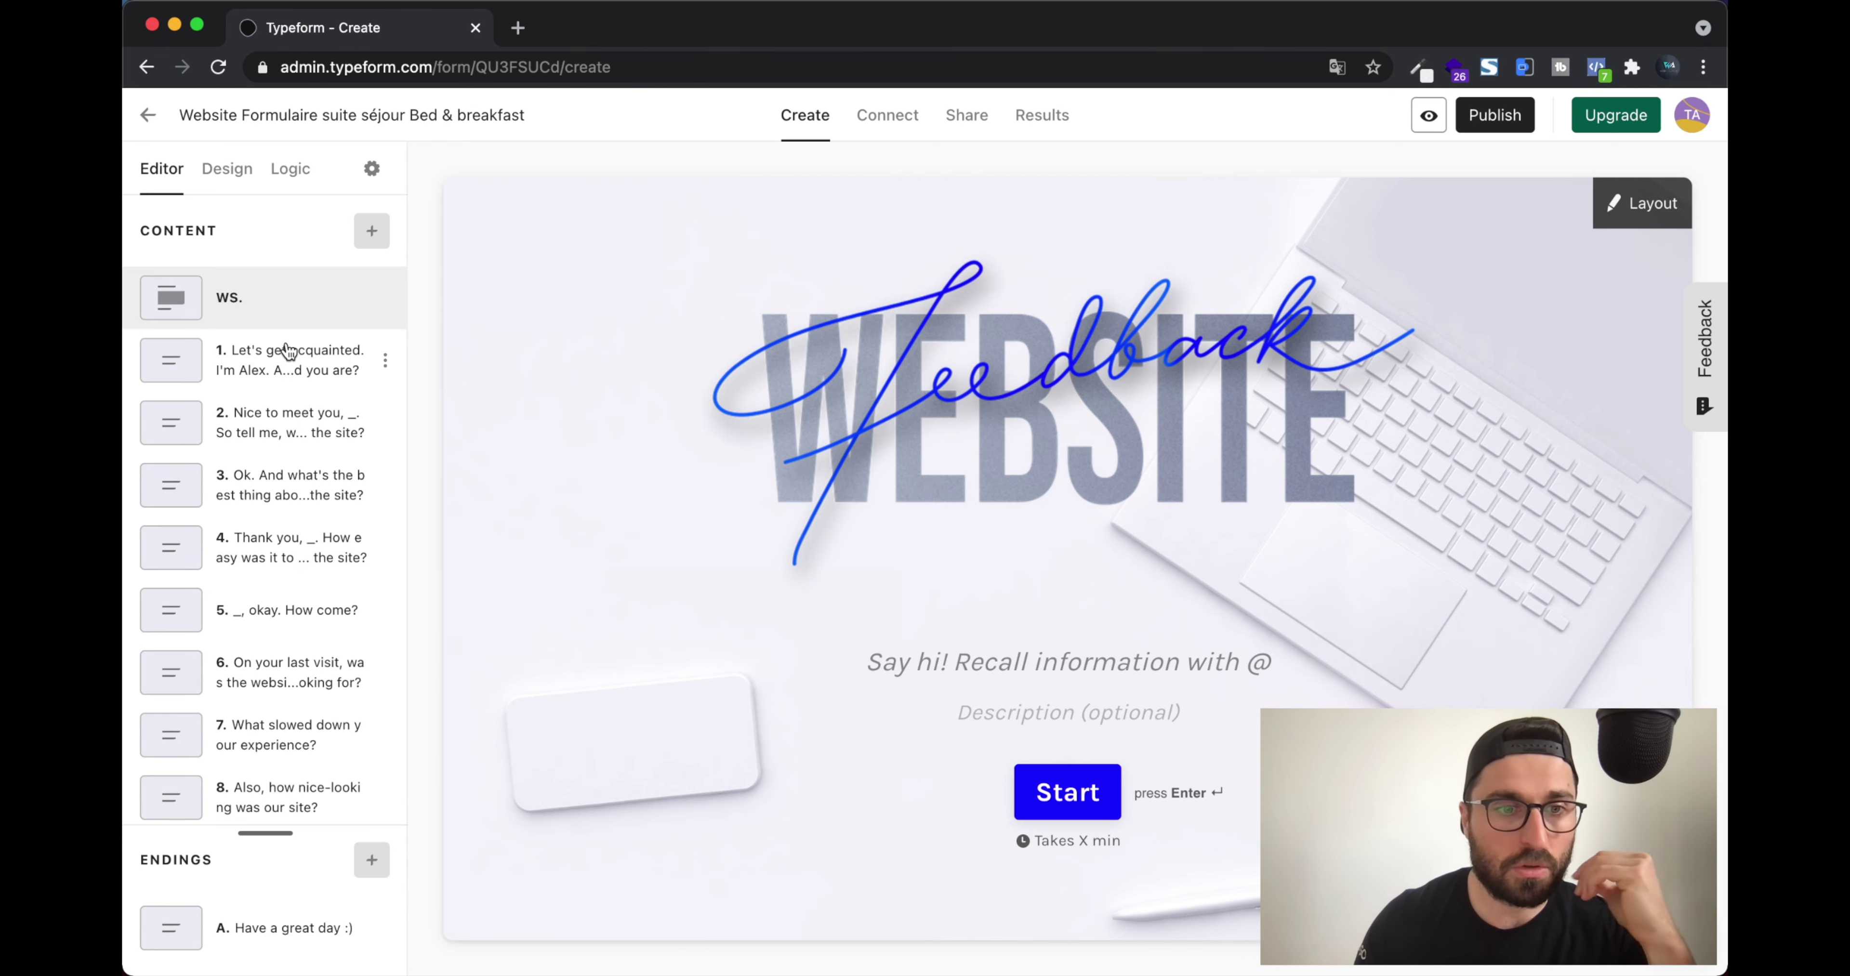
scroll(289, 352, "down", 7)
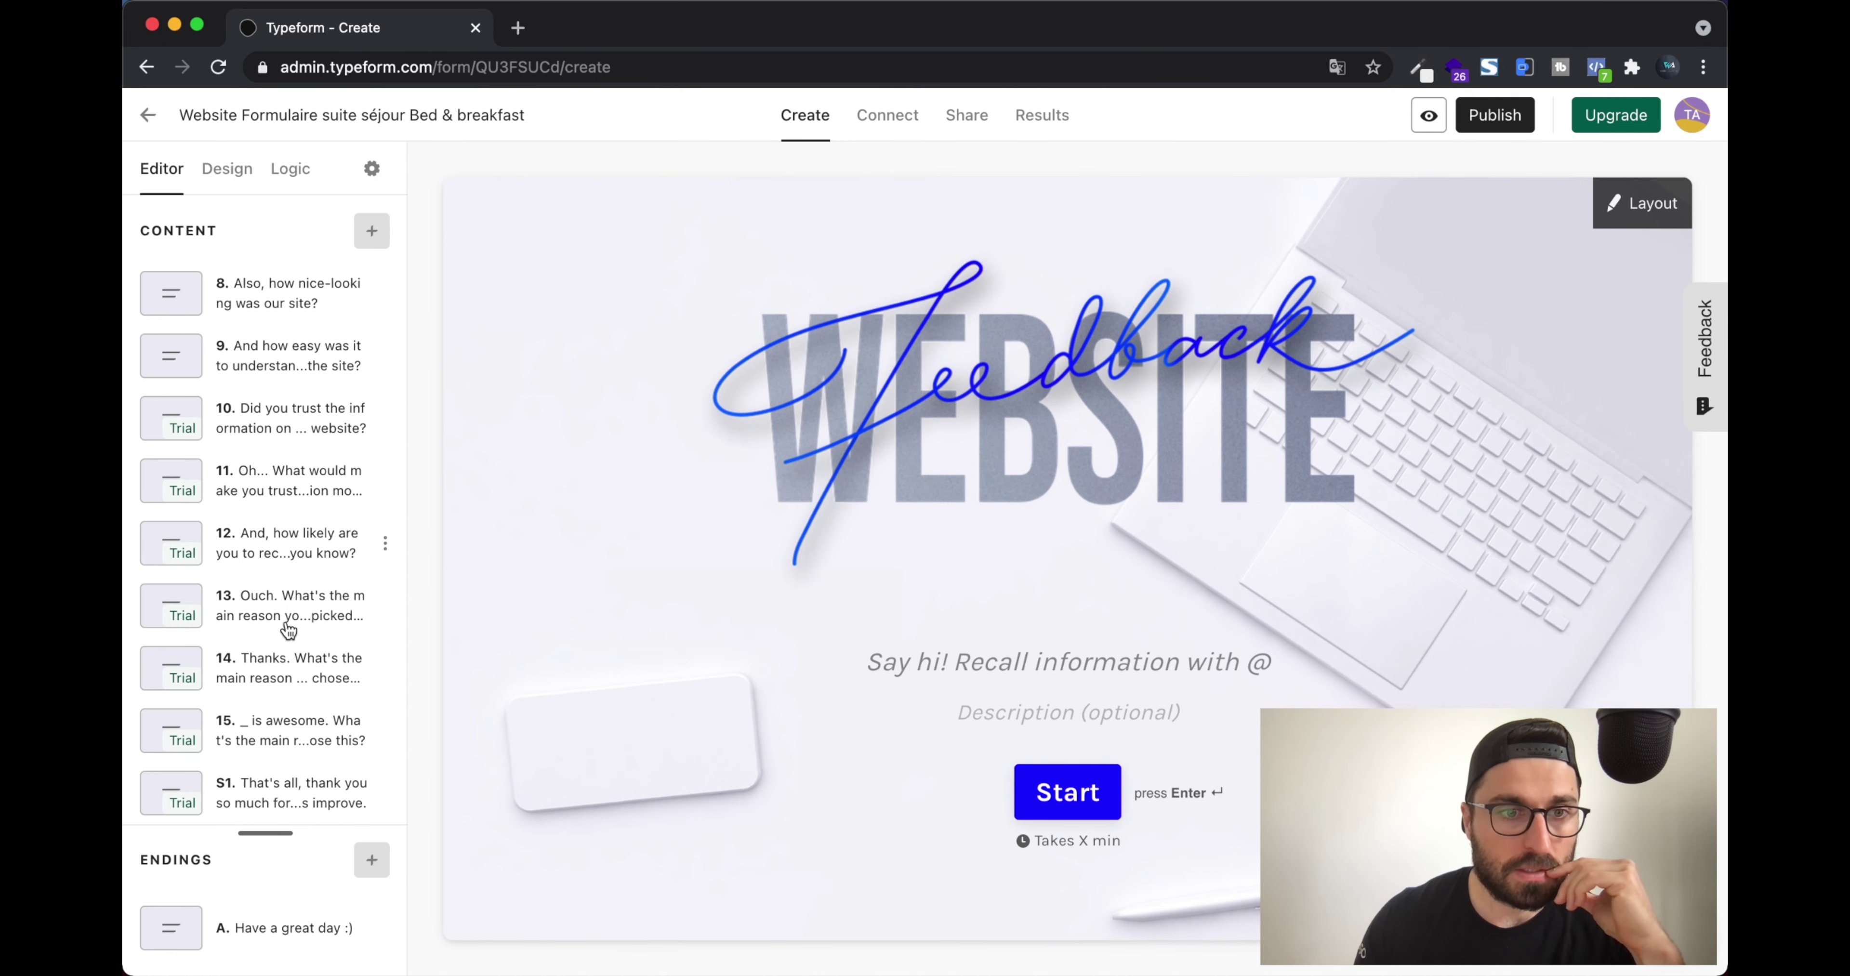
scroll(280, 789, "up", 7)
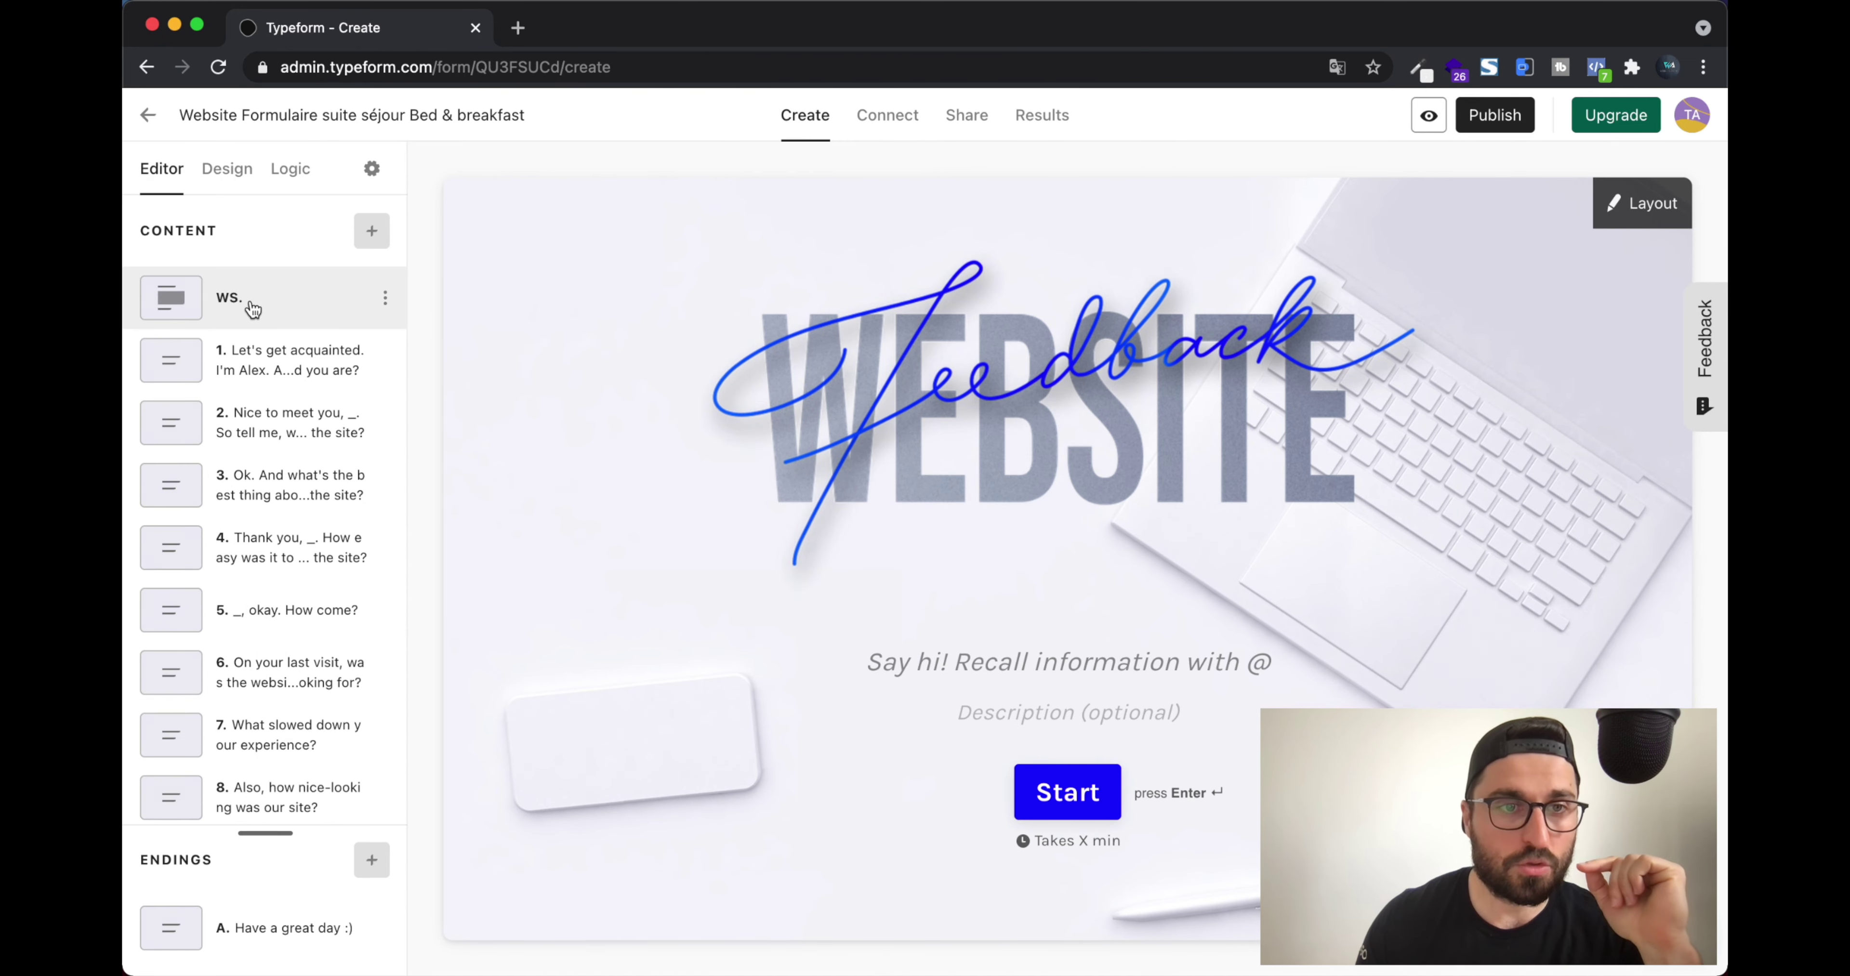
scroll(253, 309, "down", 7)
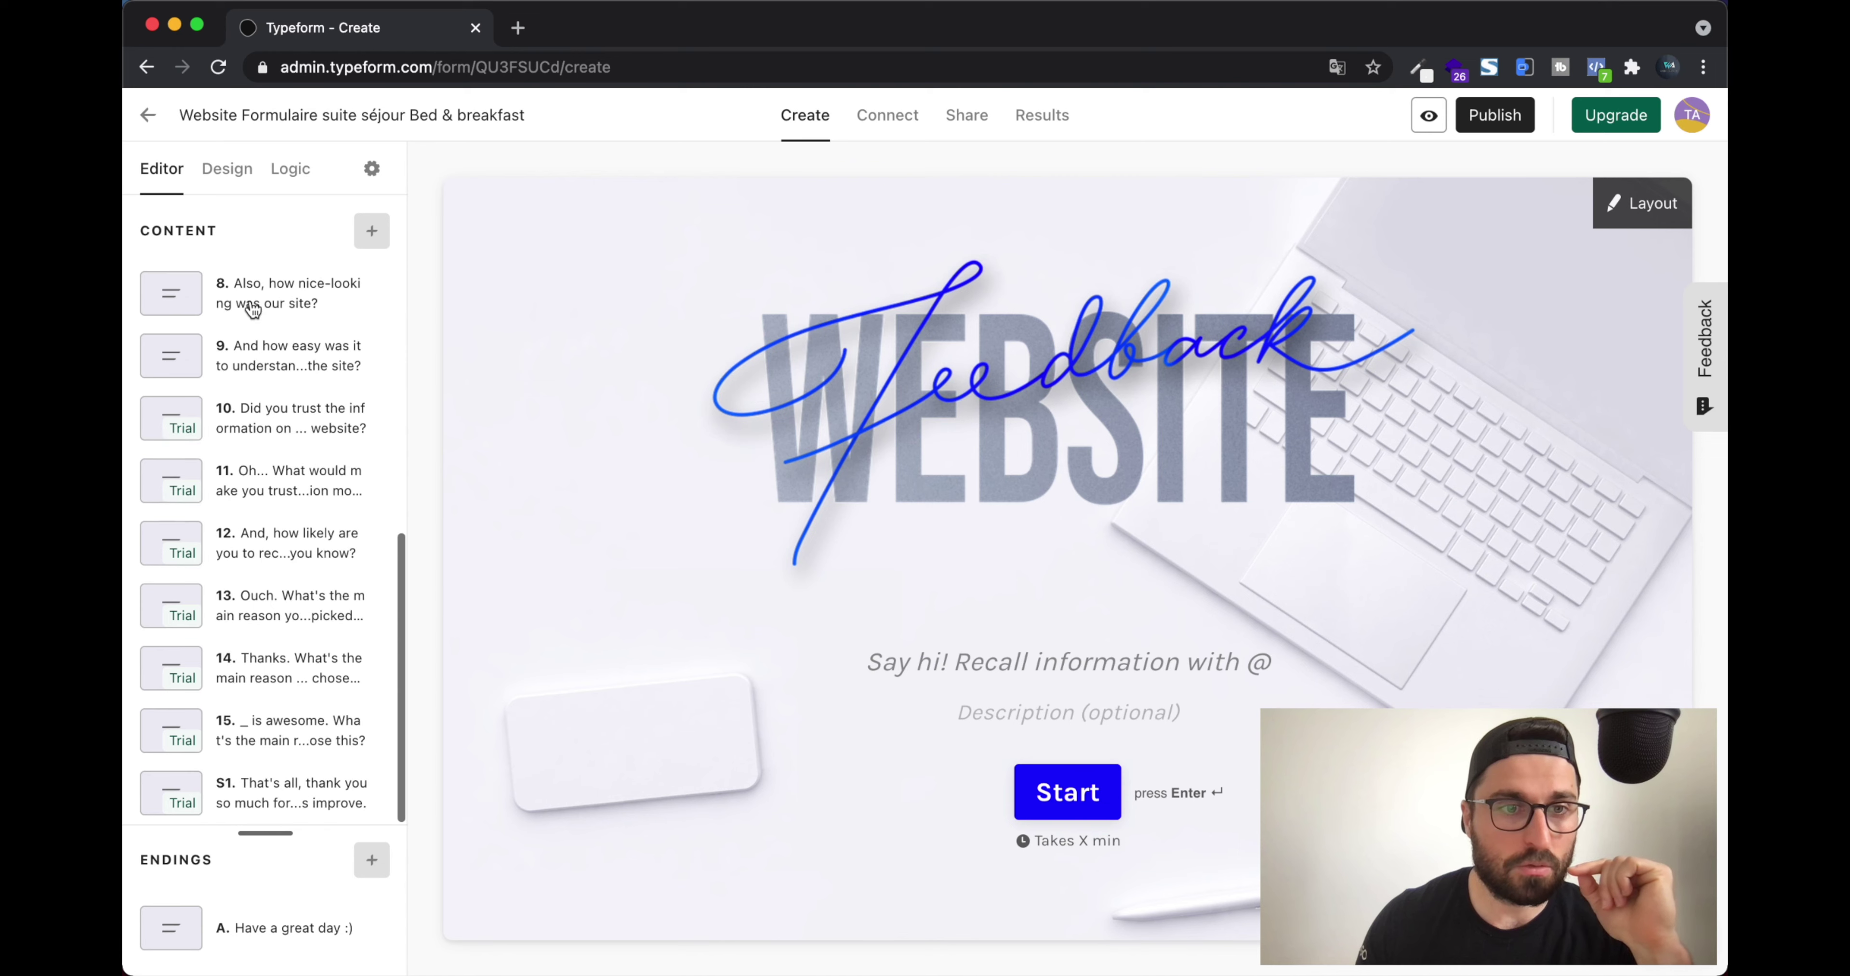
left_click(279, 793)
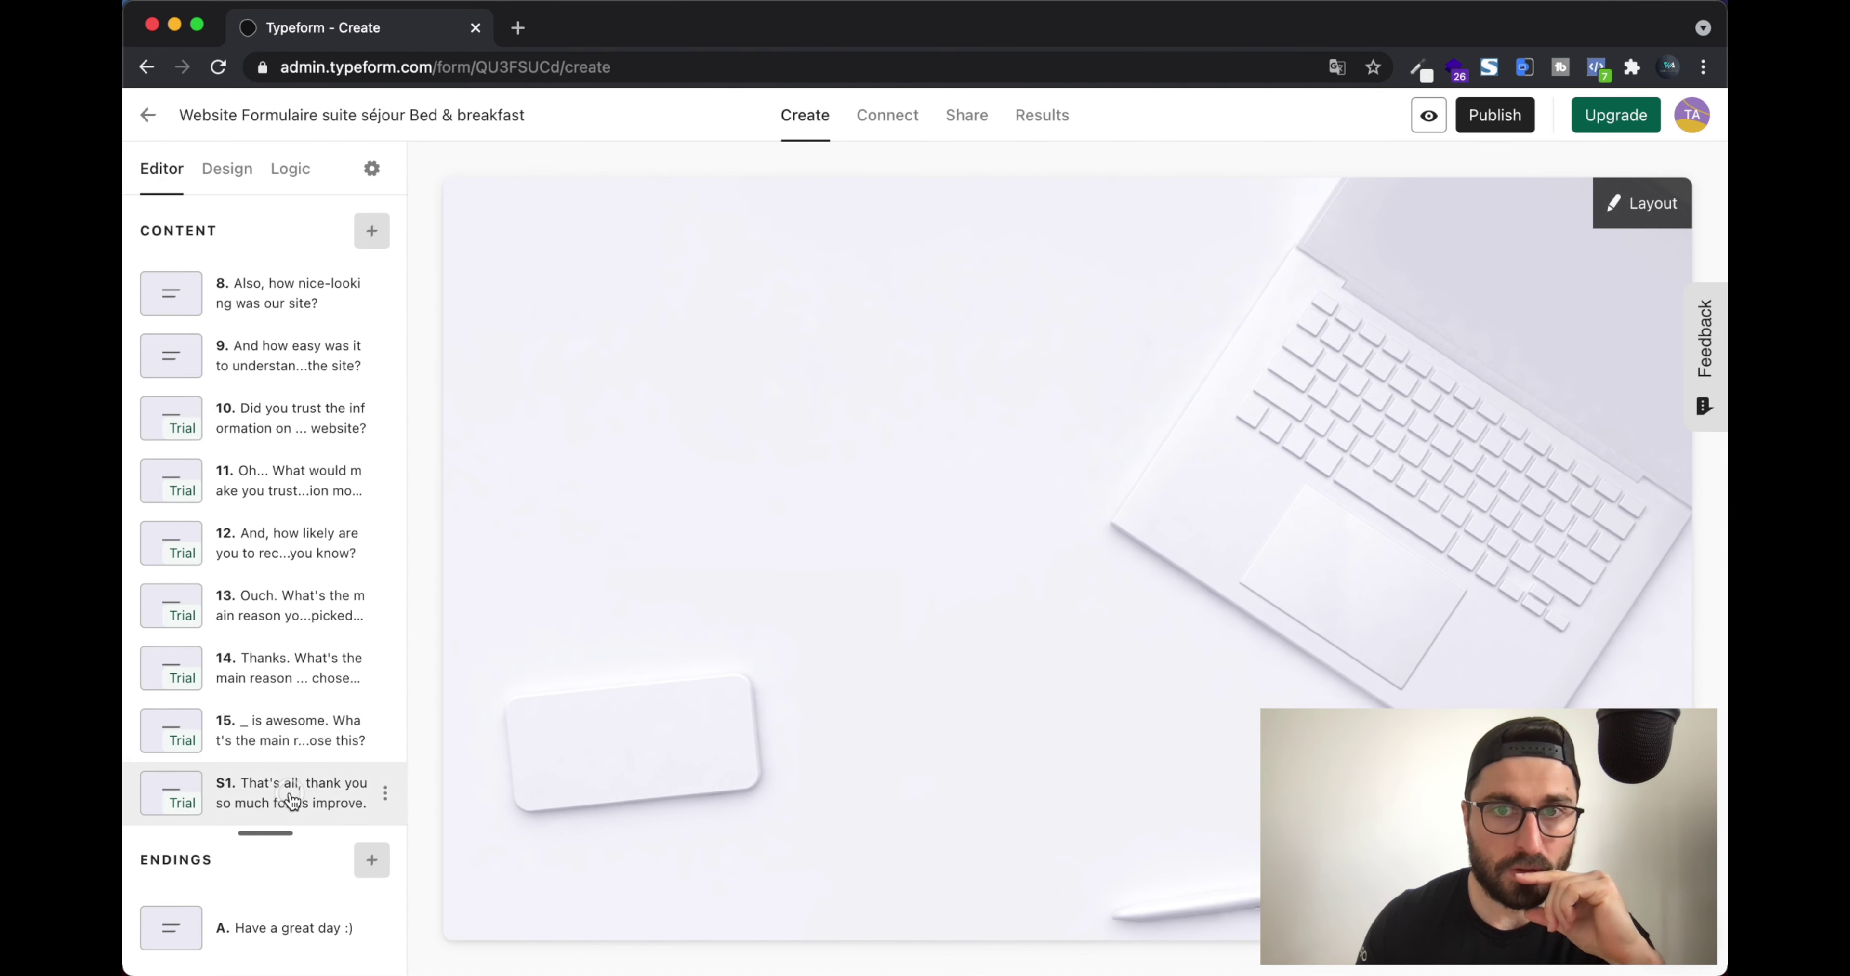
scroll(352, 339, "up", 7)
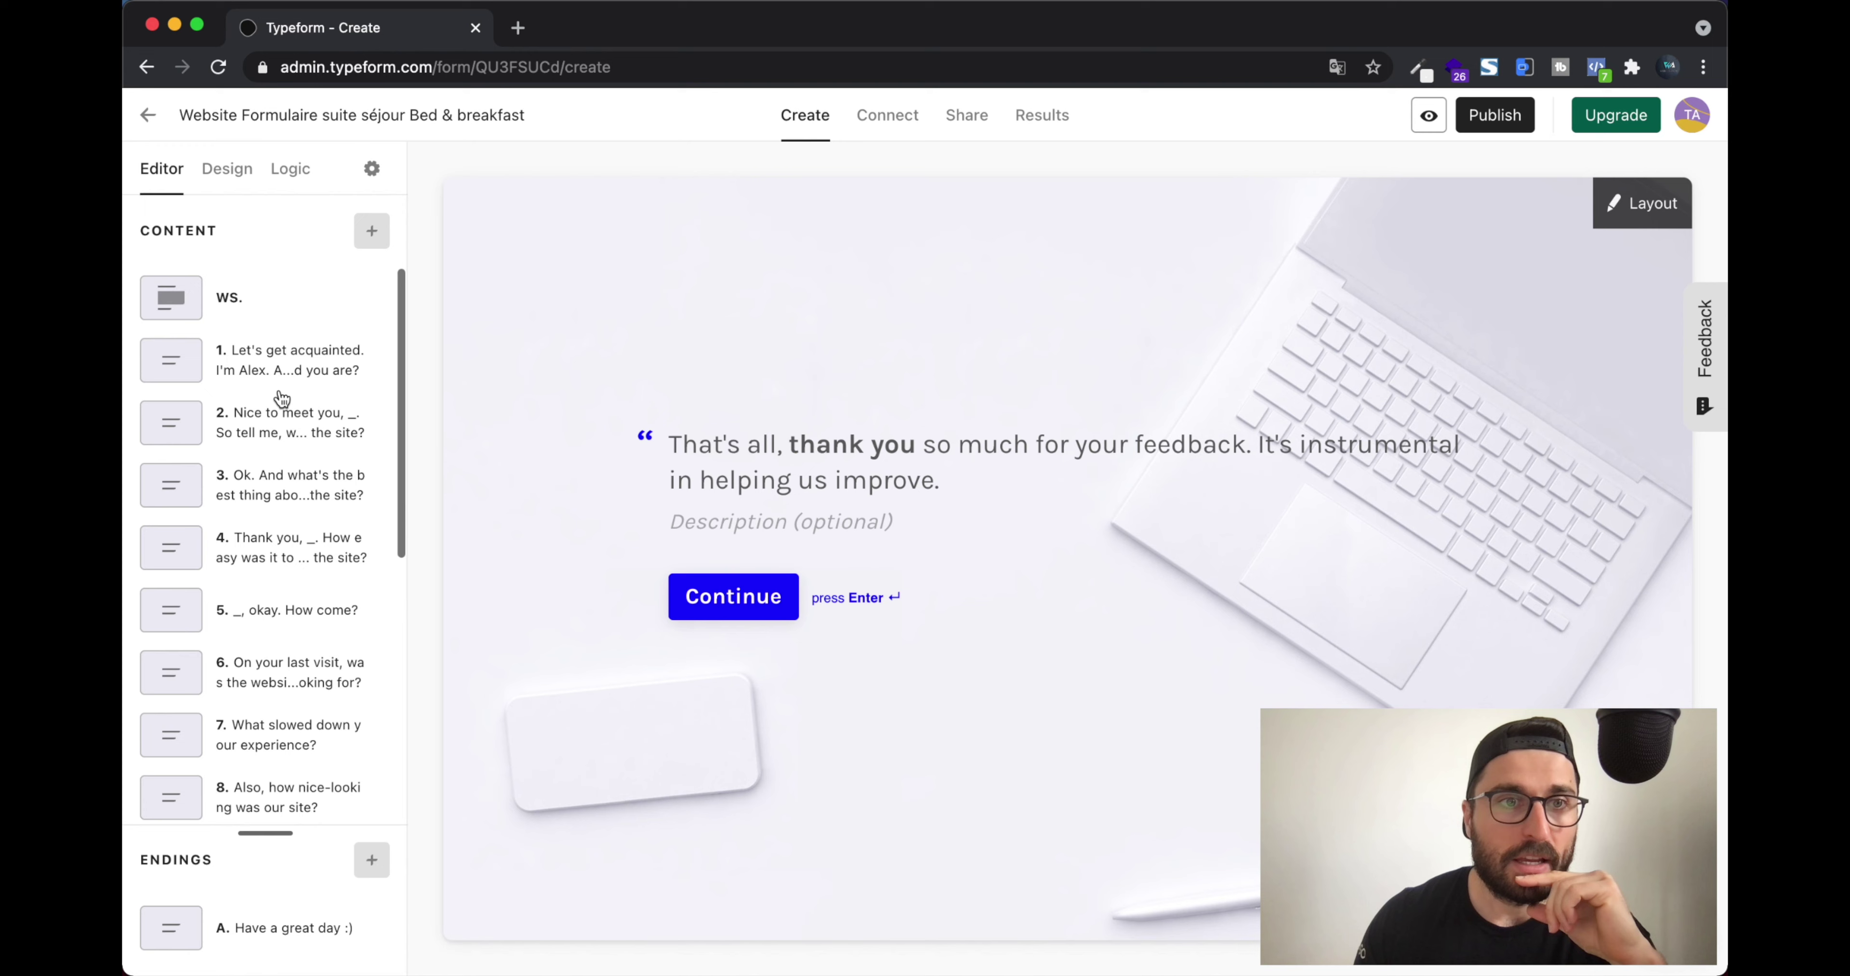
left_click(270, 316)
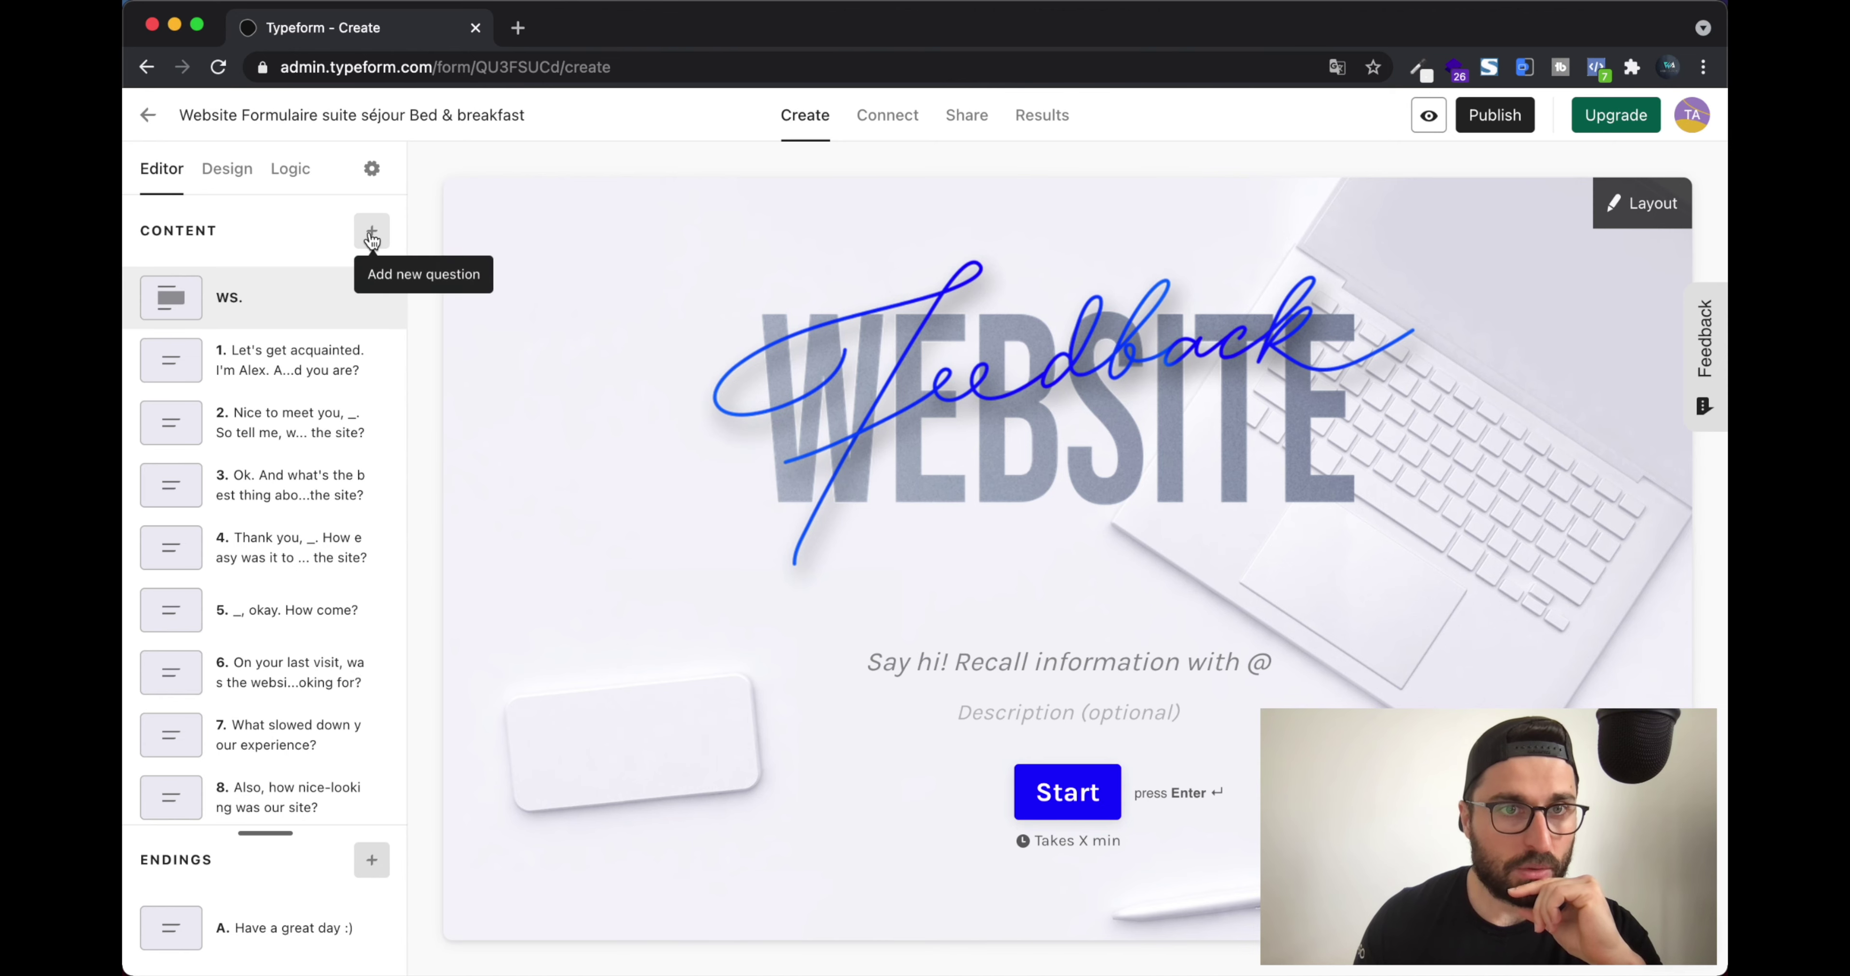
scroll(291, 506, "down", 1)
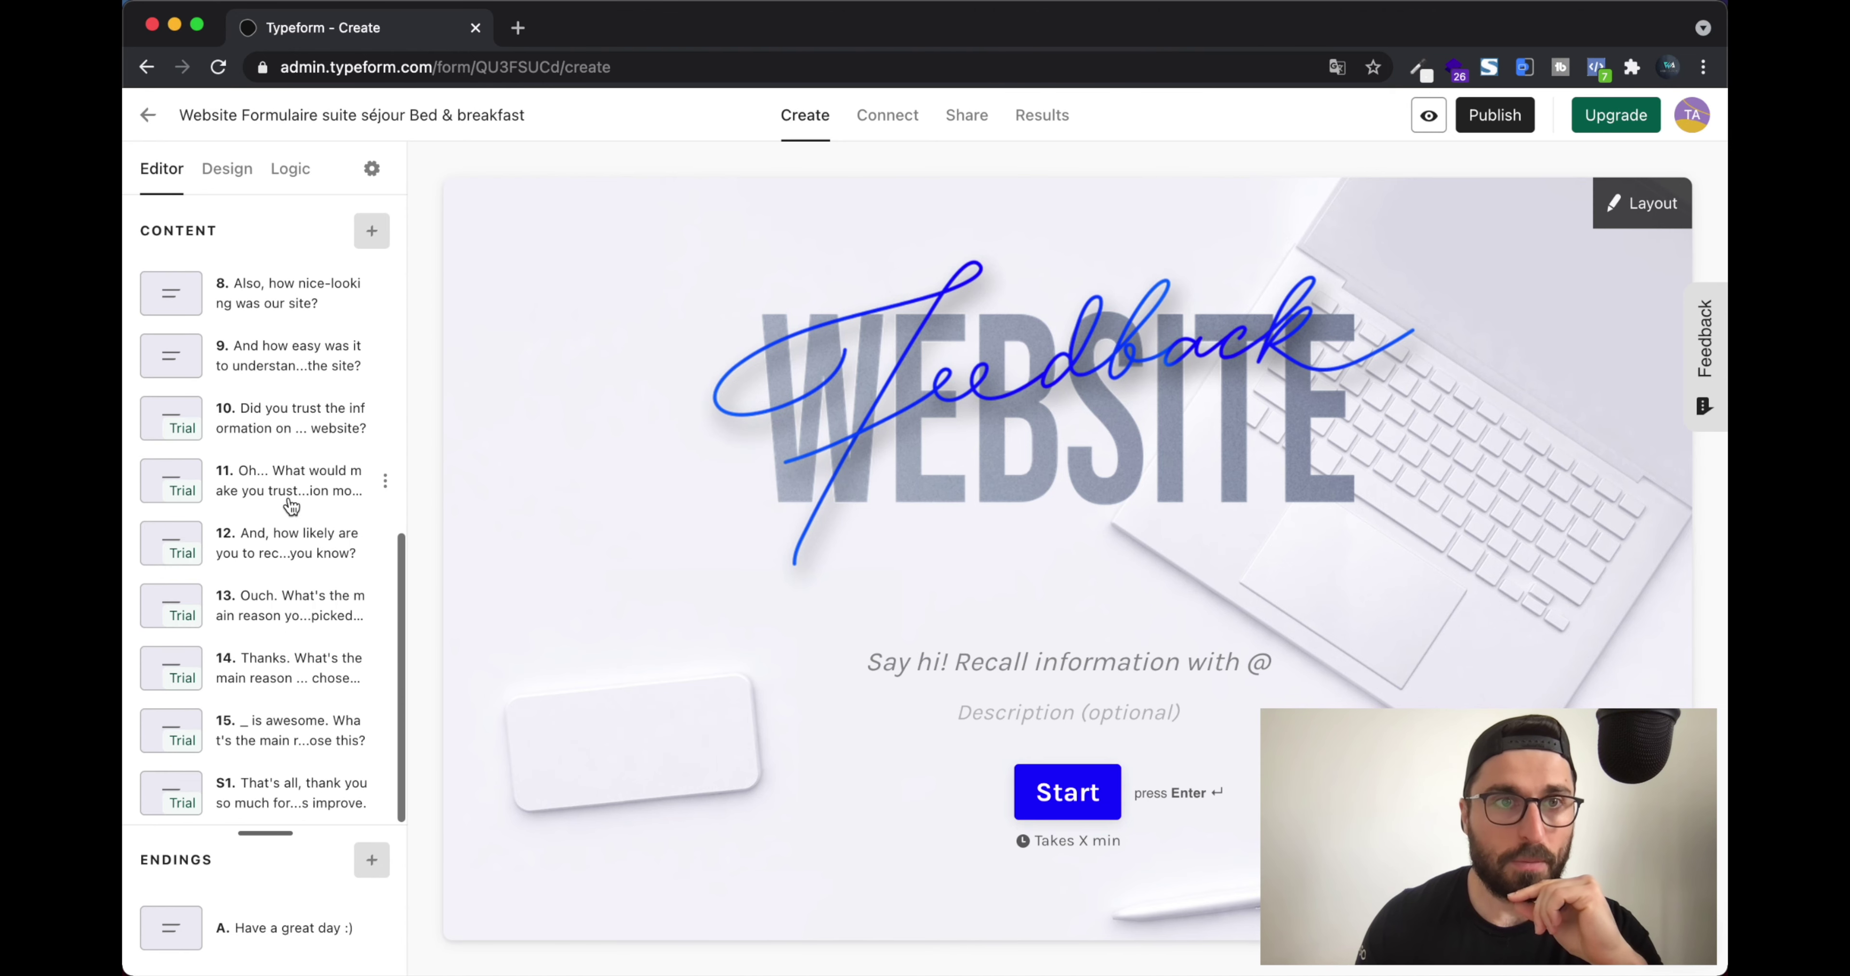
scroll(287, 502, "up", 10)
Try the Orbital and Default themes from the theme gallery and apply the Fractal theme to the form
left_click(240, 171)
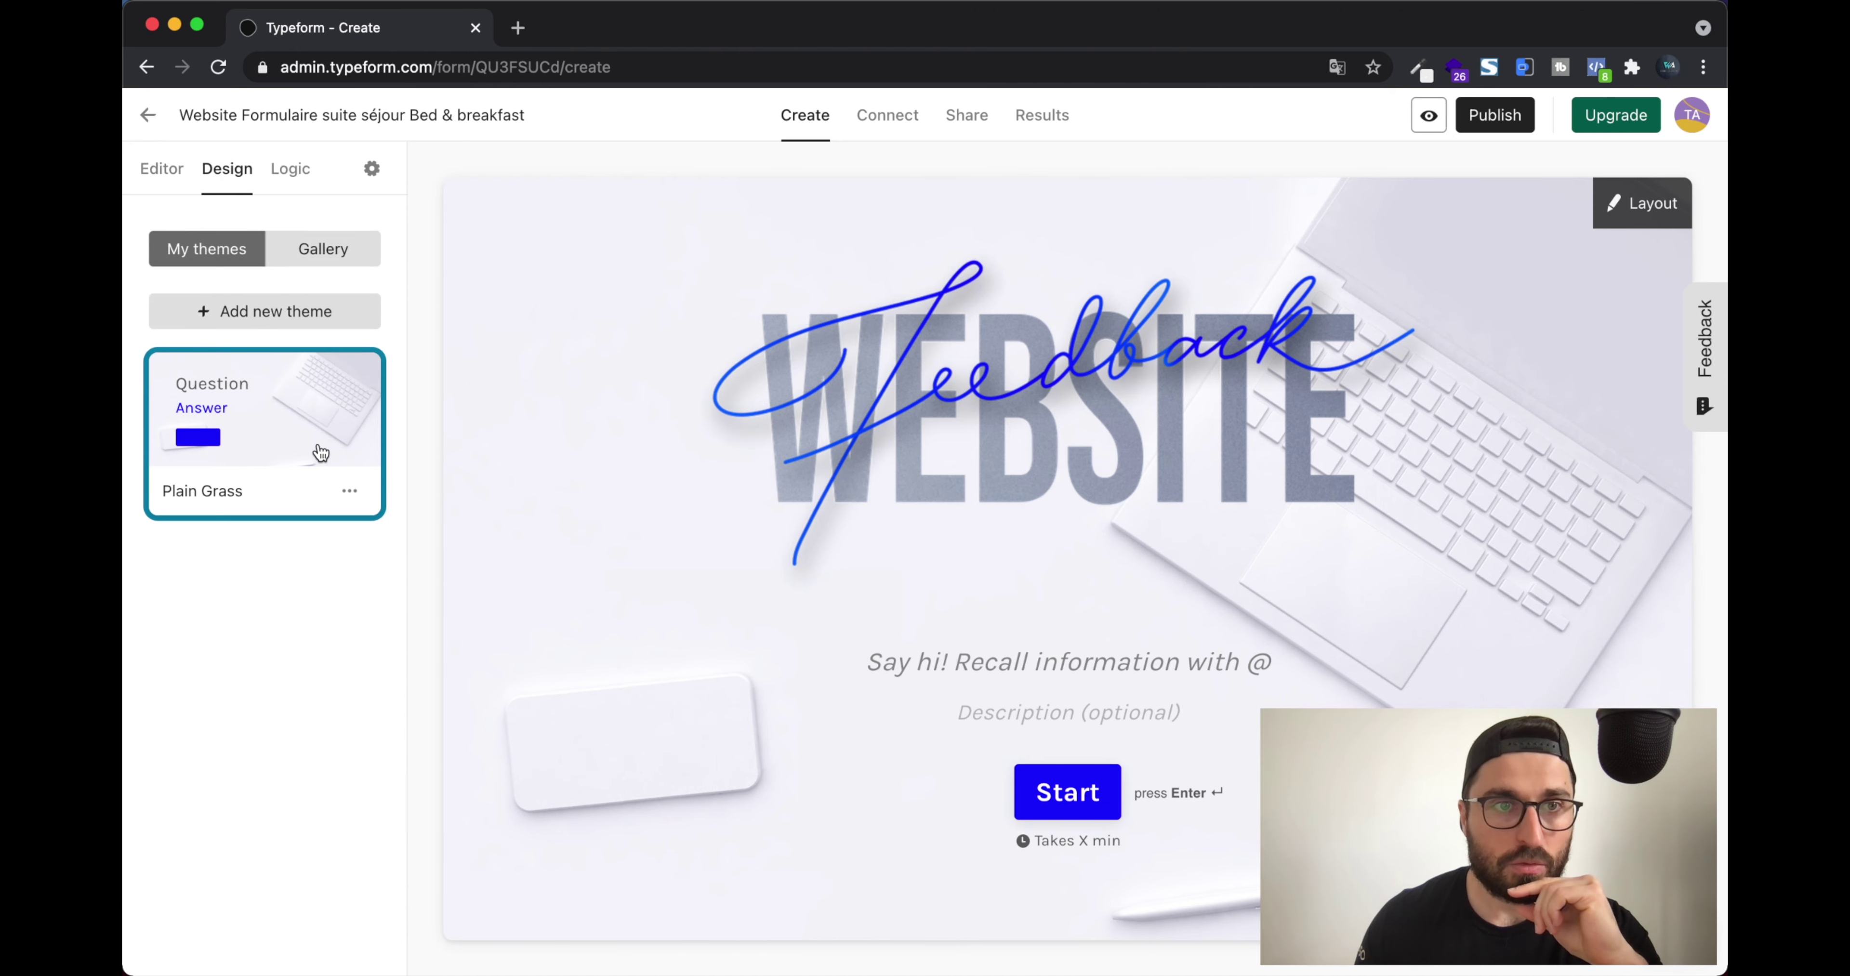
left_click(331, 259)
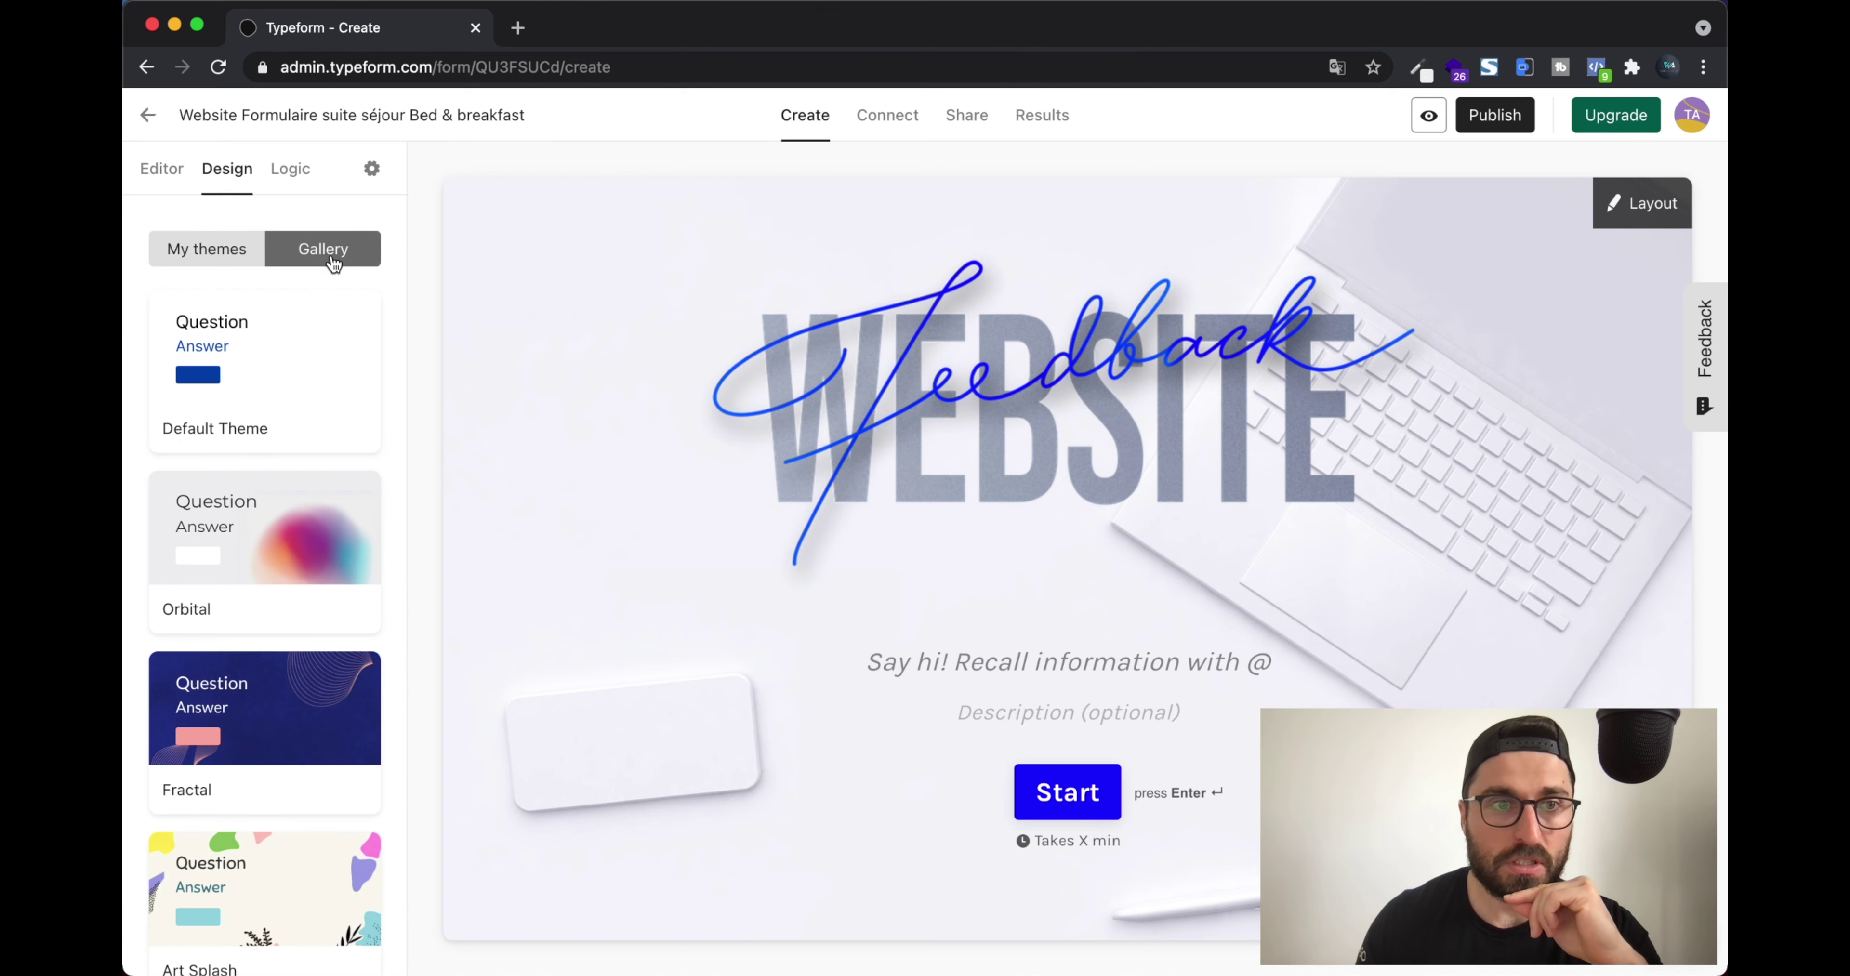
scroll(280, 513, "down", 3)
scroll(282, 506, "up", 3)
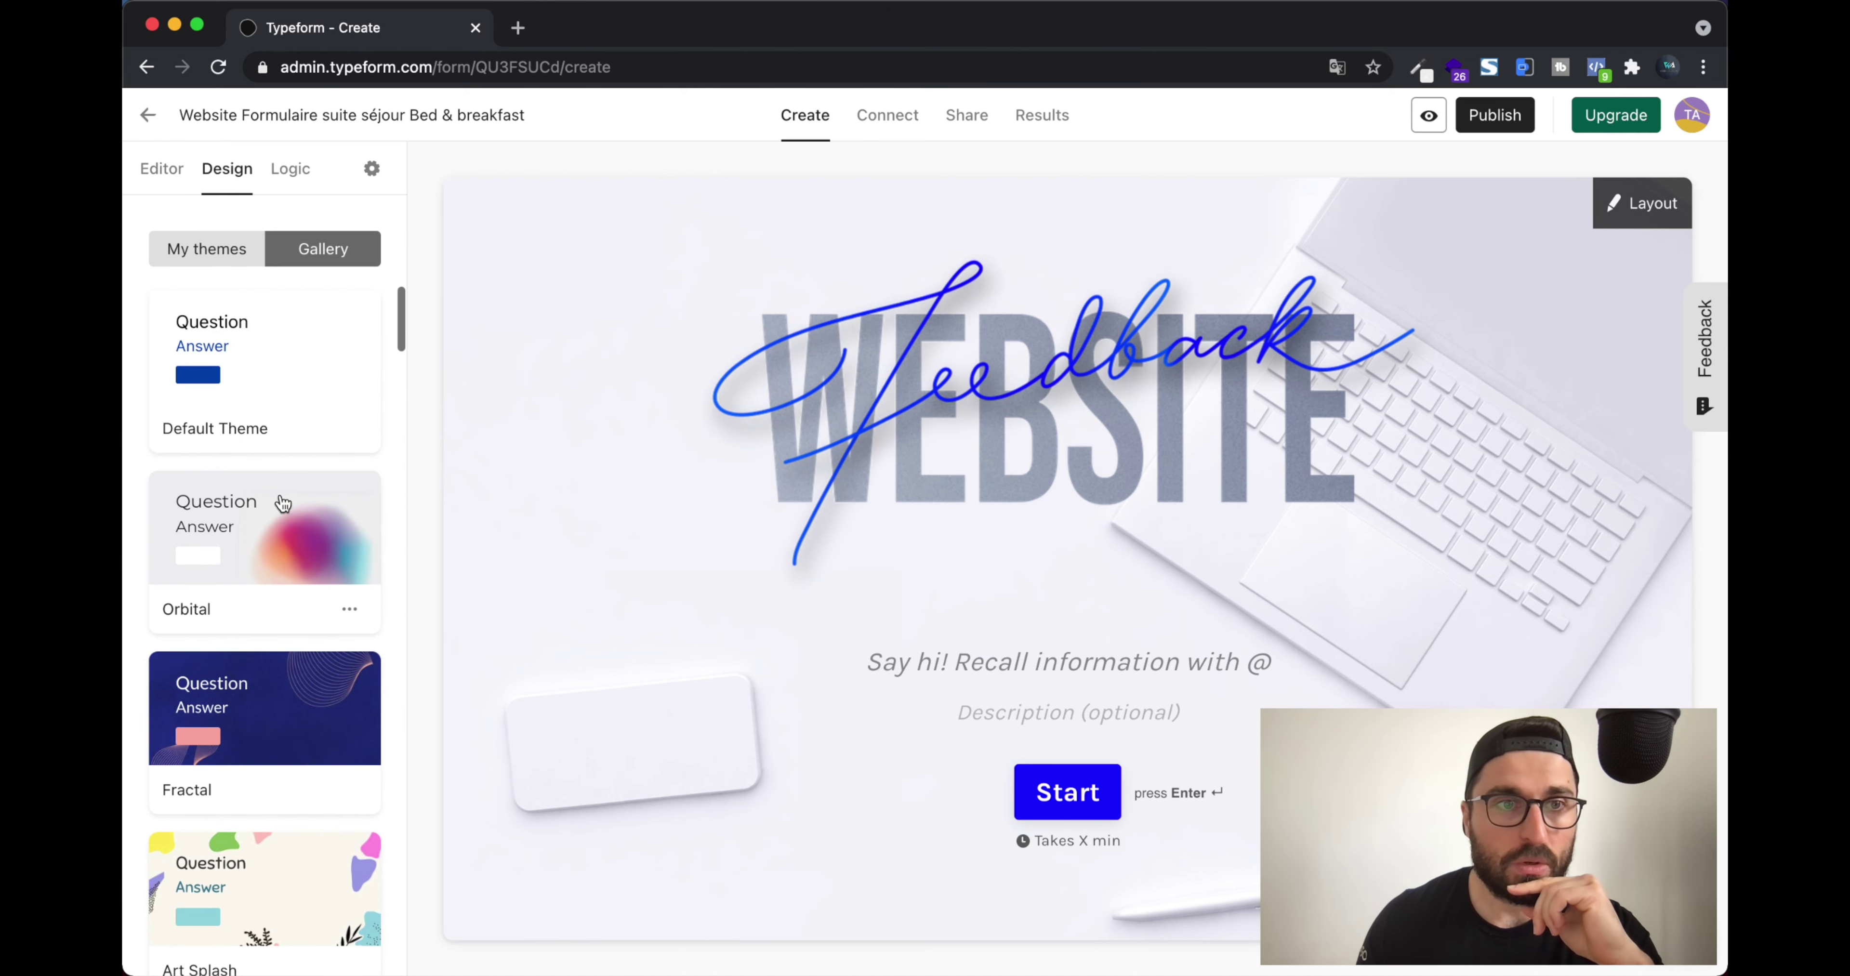
left_click(304, 526)
left_click(308, 428)
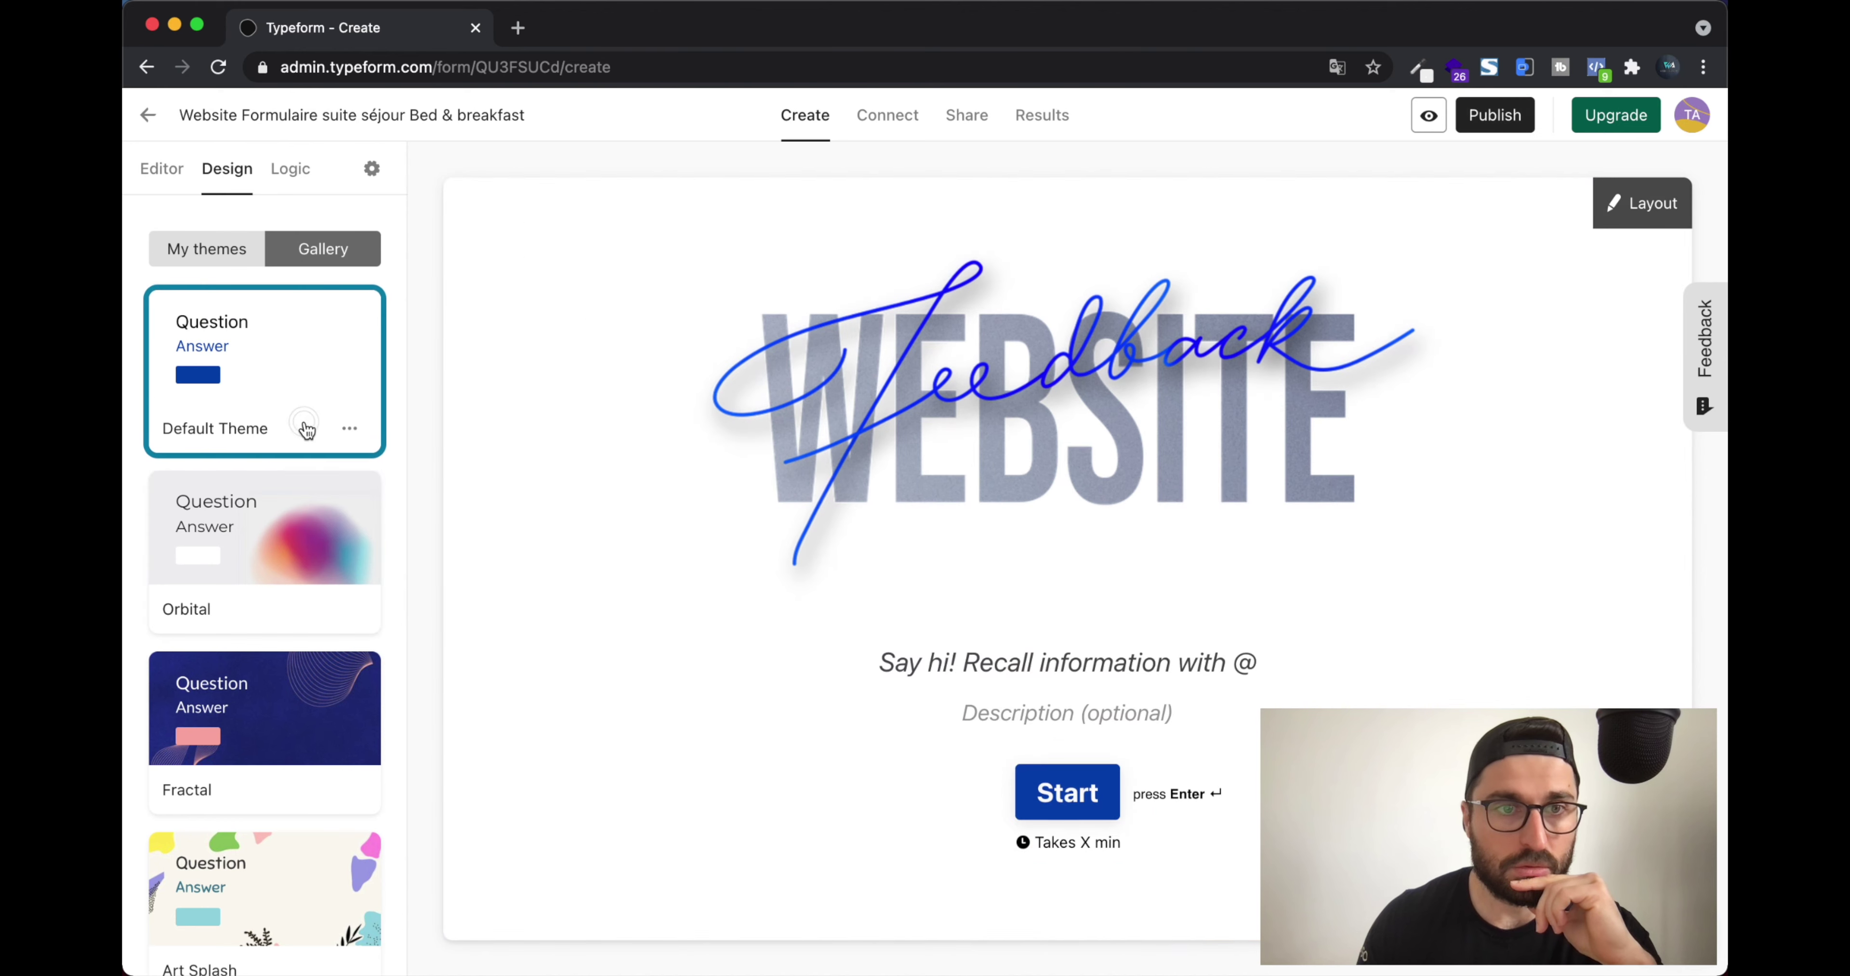
scroll(282, 535, "down", 5)
left_click(301, 412)
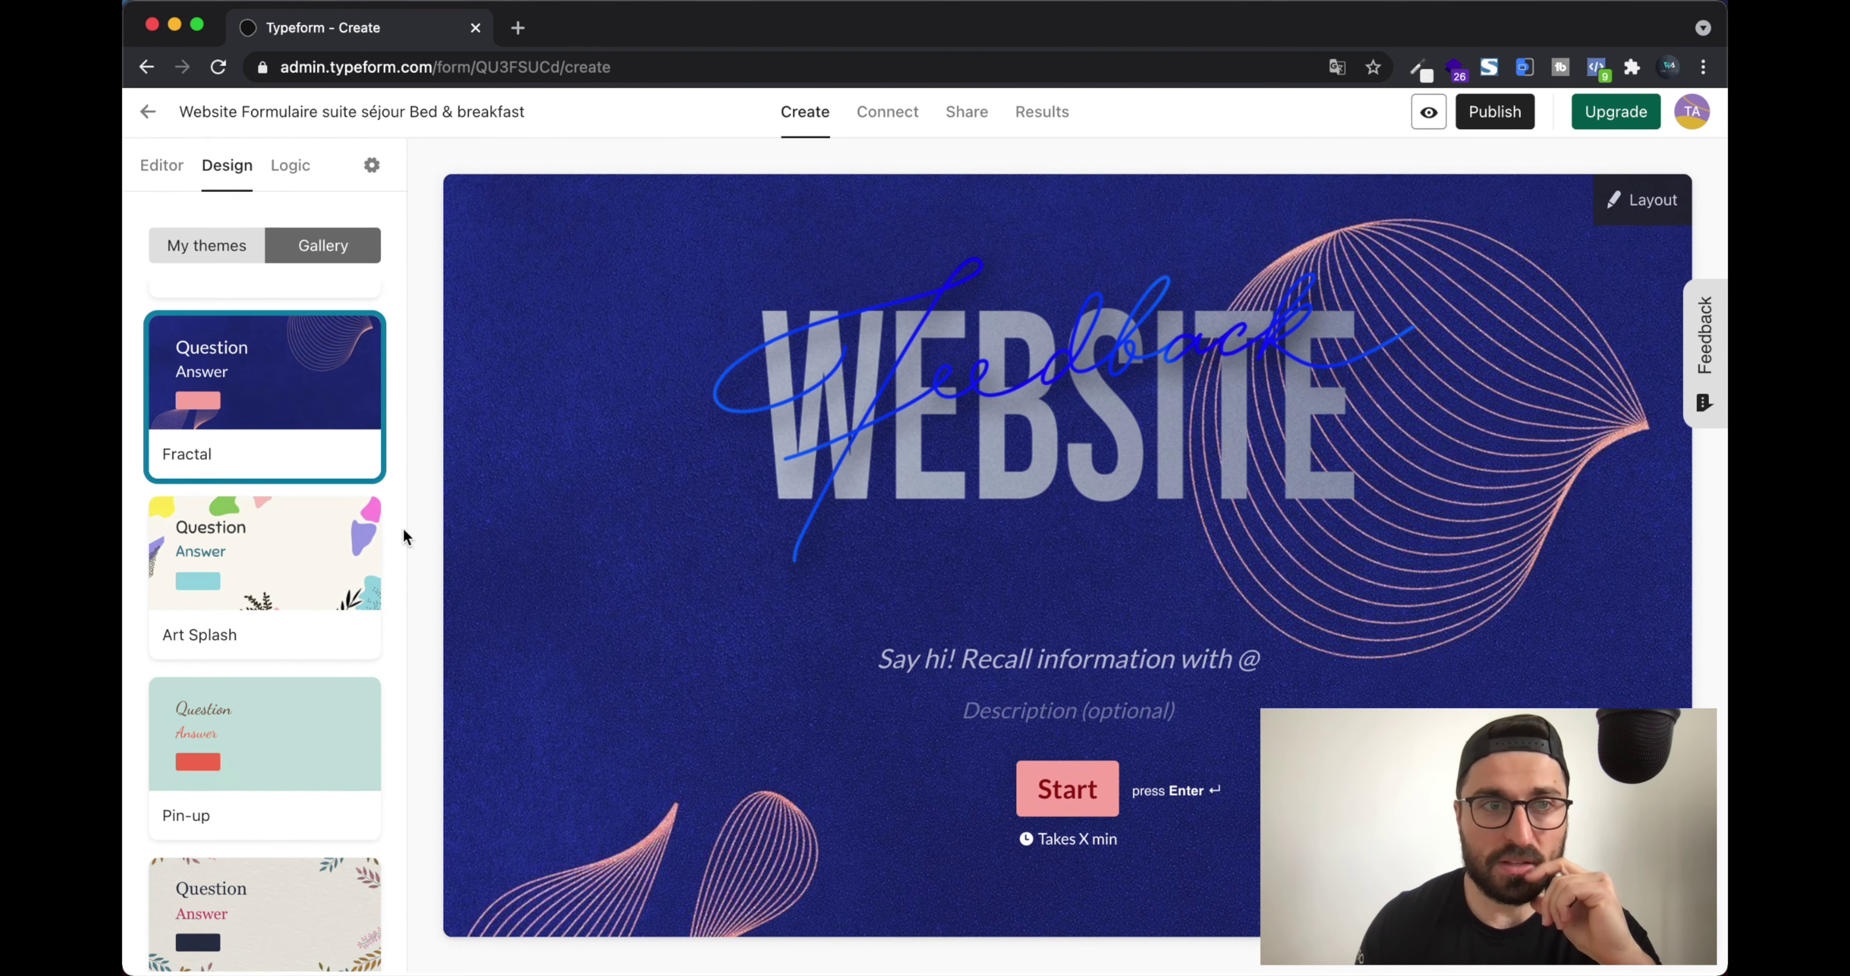
Try the Mystery theme on the form, switch back to Fractal, and browse the rest of the gallery
scroll(247, 503, "down", 10)
left_click(282, 416)
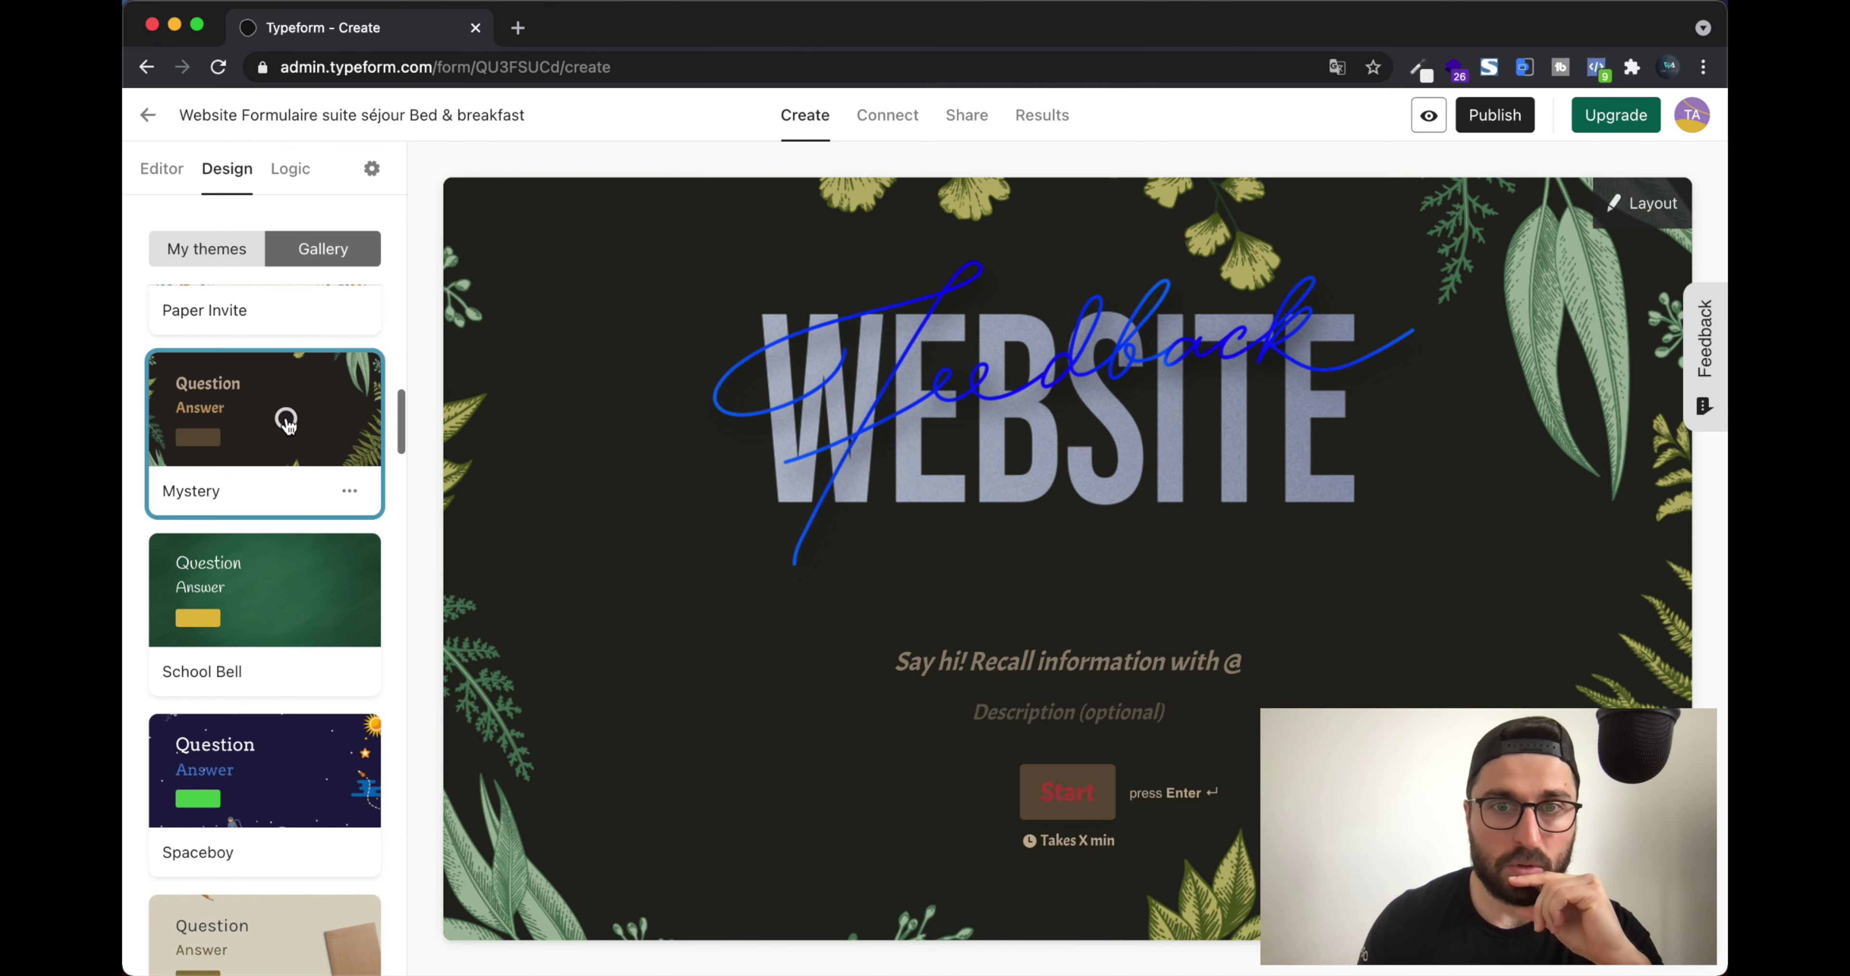
scroll(288, 521, "up", 10)
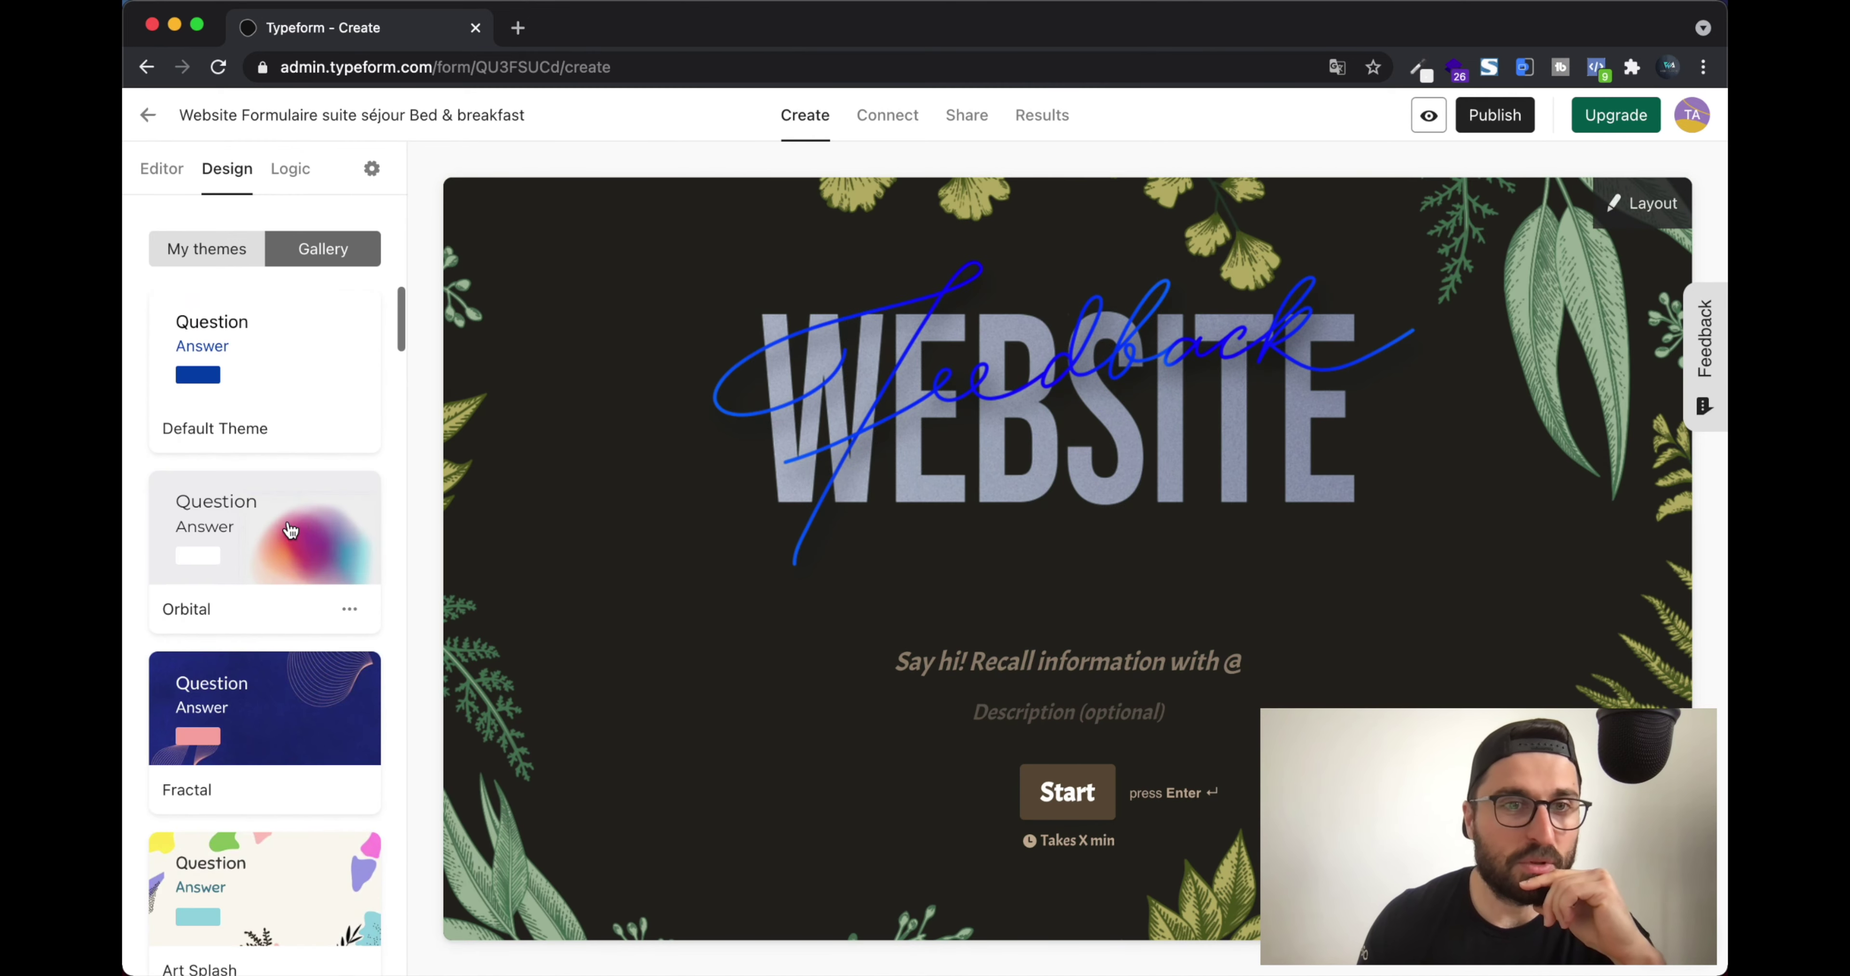
left_click(305, 713)
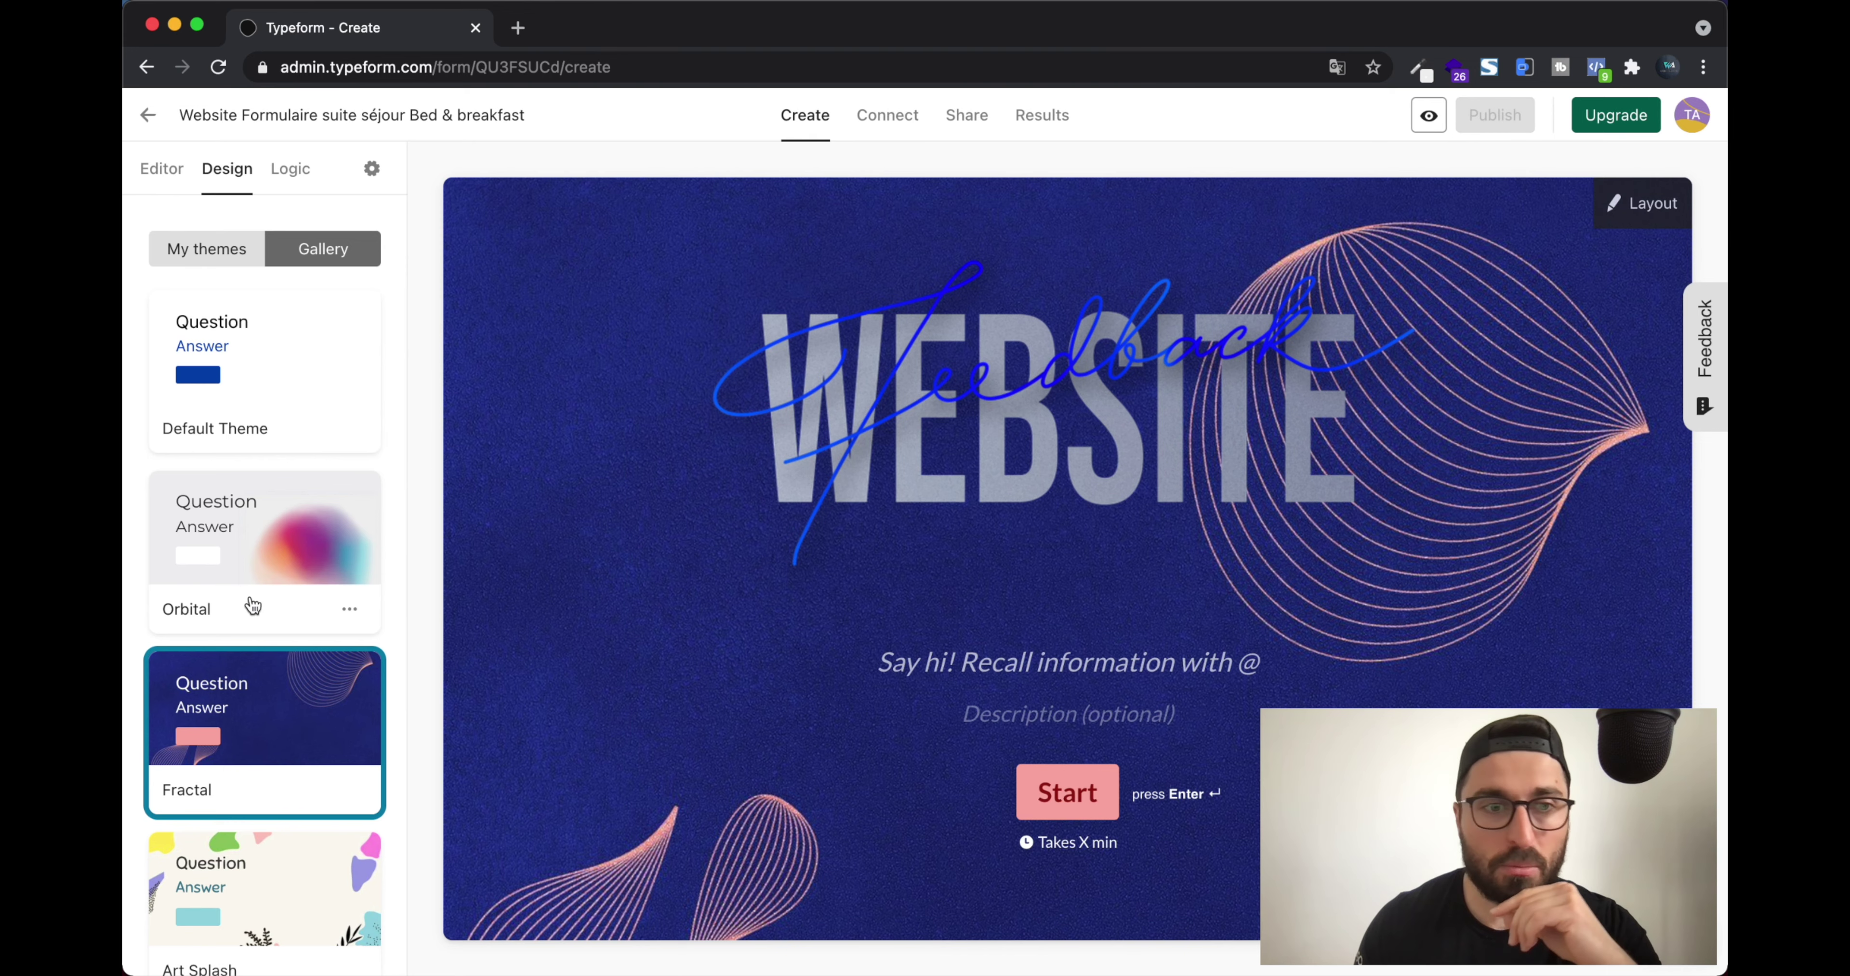
scroll(252, 603, "down", 20)
scroll(252, 605, "up", 20)
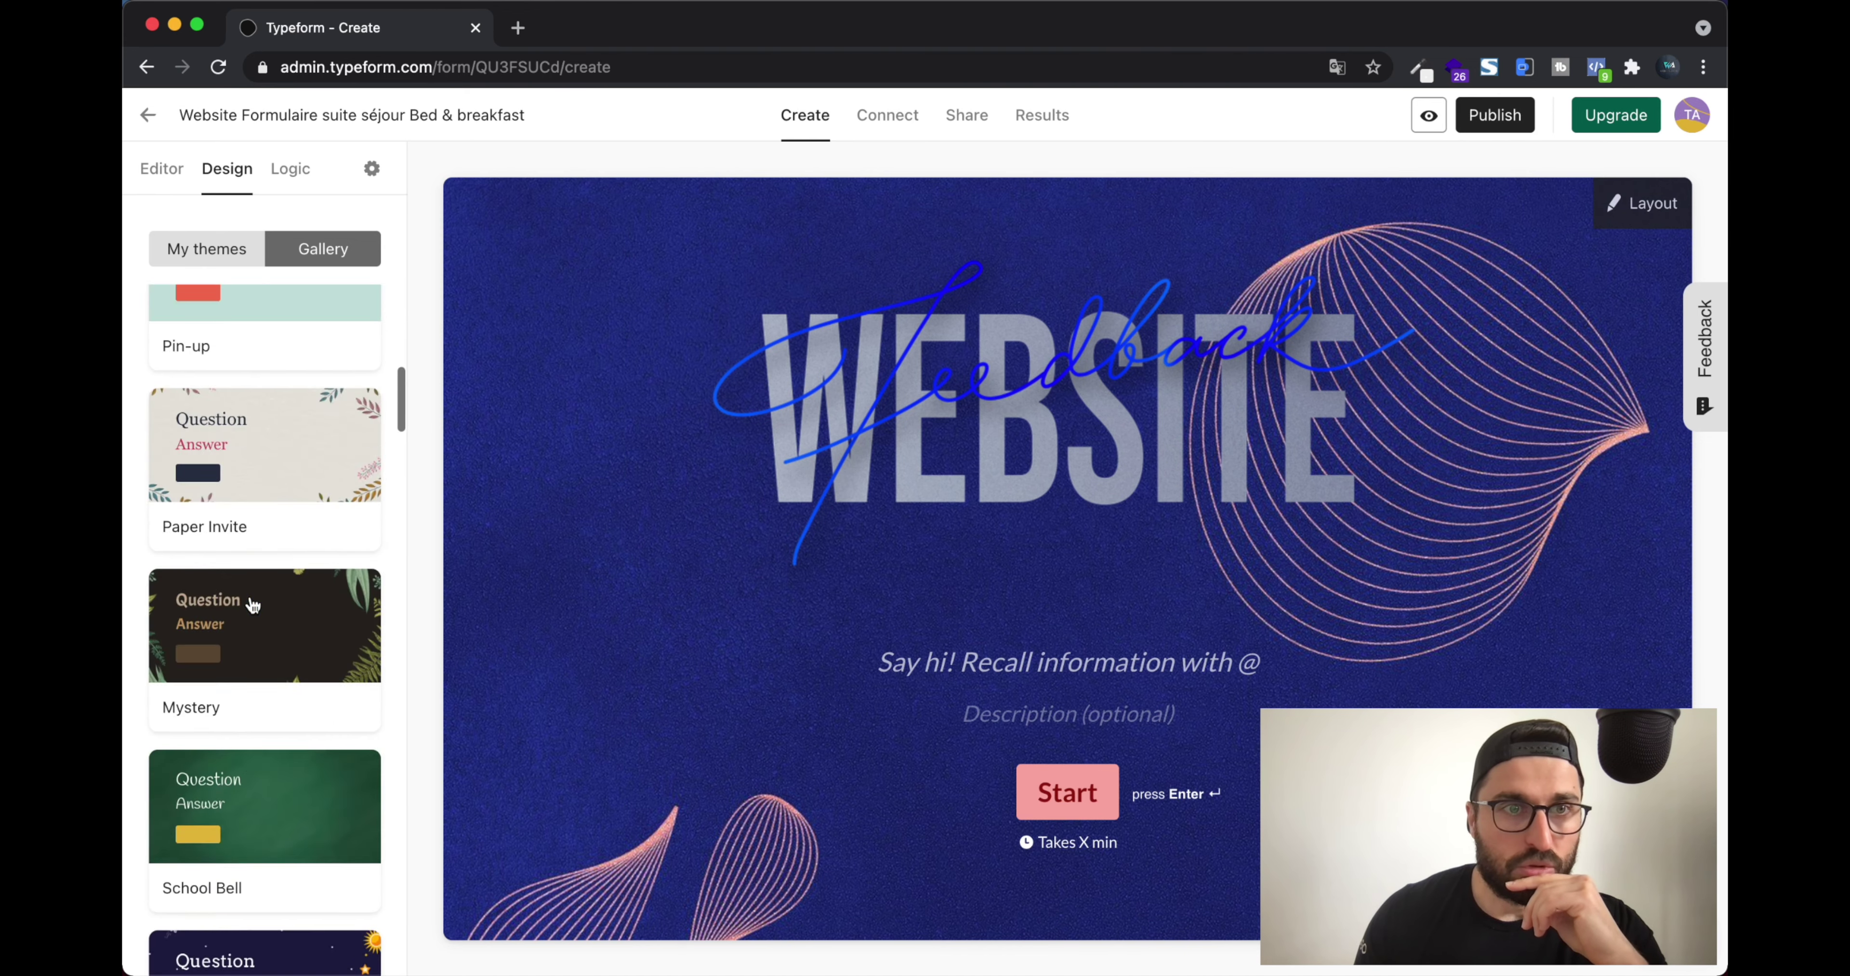
Check the saved themes, view the form's branching logic map, and return to the question editor
left_click(218, 258)
left_click(290, 169)
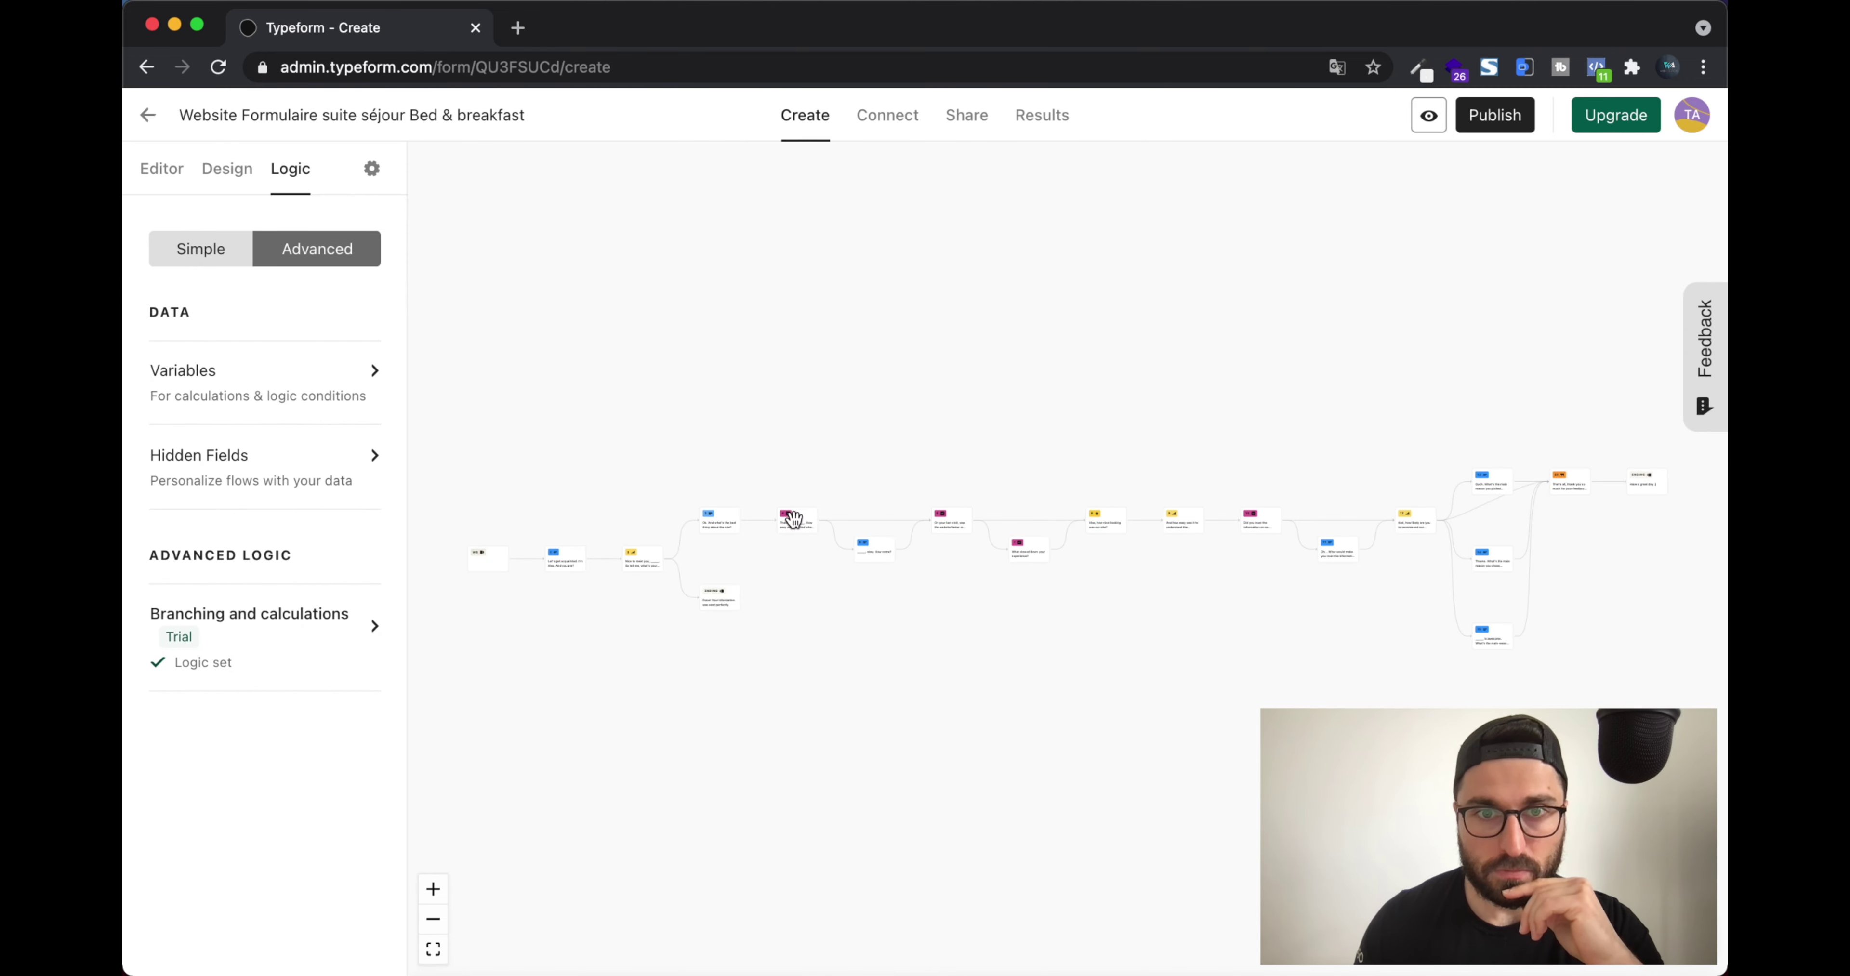
left_click(161, 168)
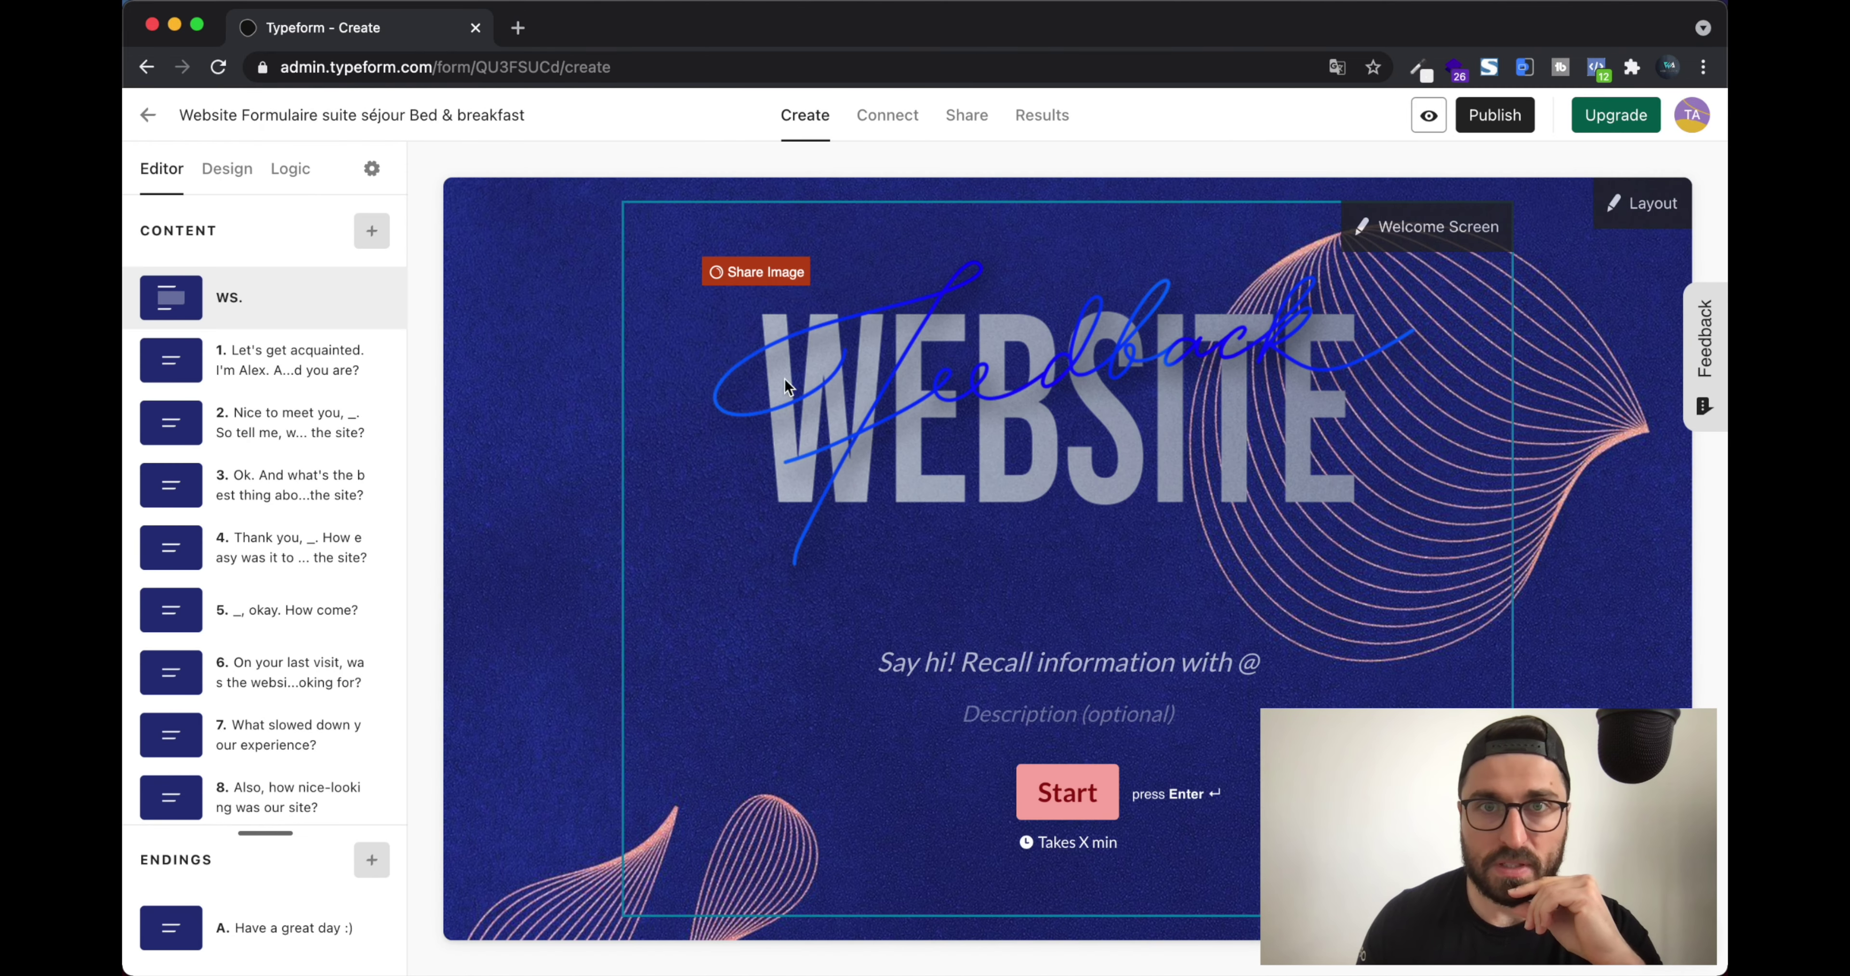
Browse the integrations available for the form, go back to the workspace, and reopen the form
left_click(903, 124)
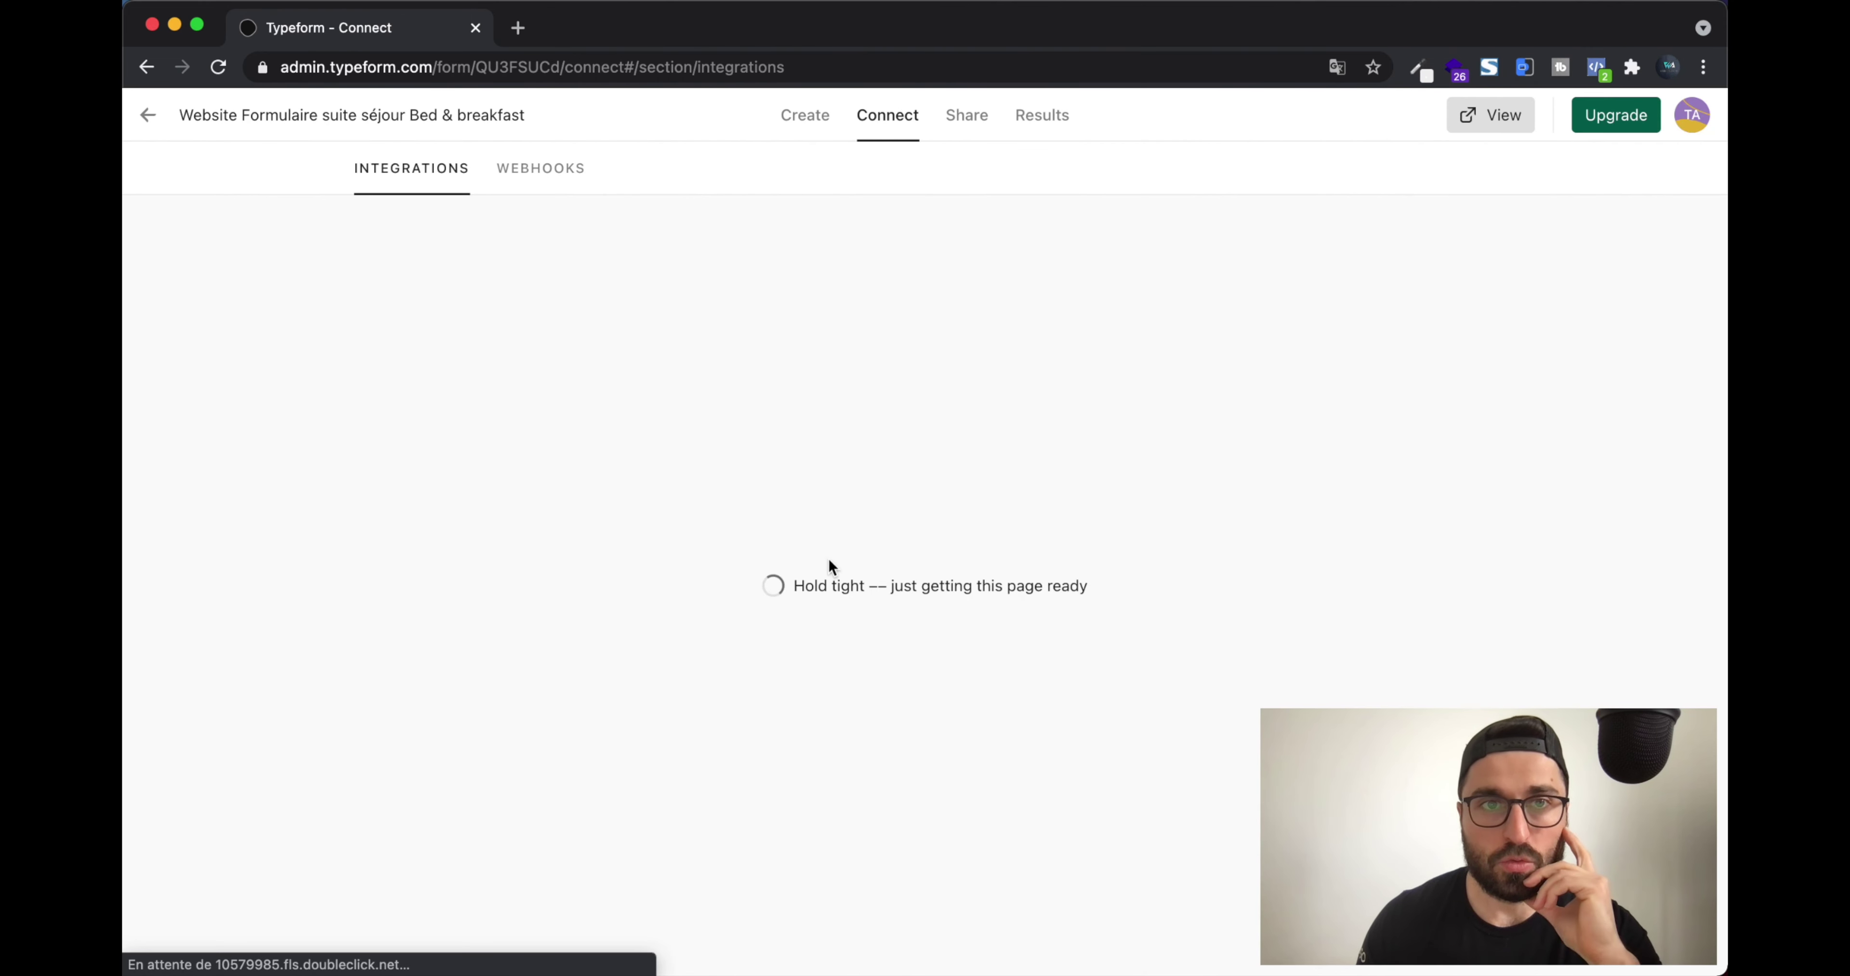
scroll(937, 678, "down", 5)
scroll(936, 679, "up", 5)
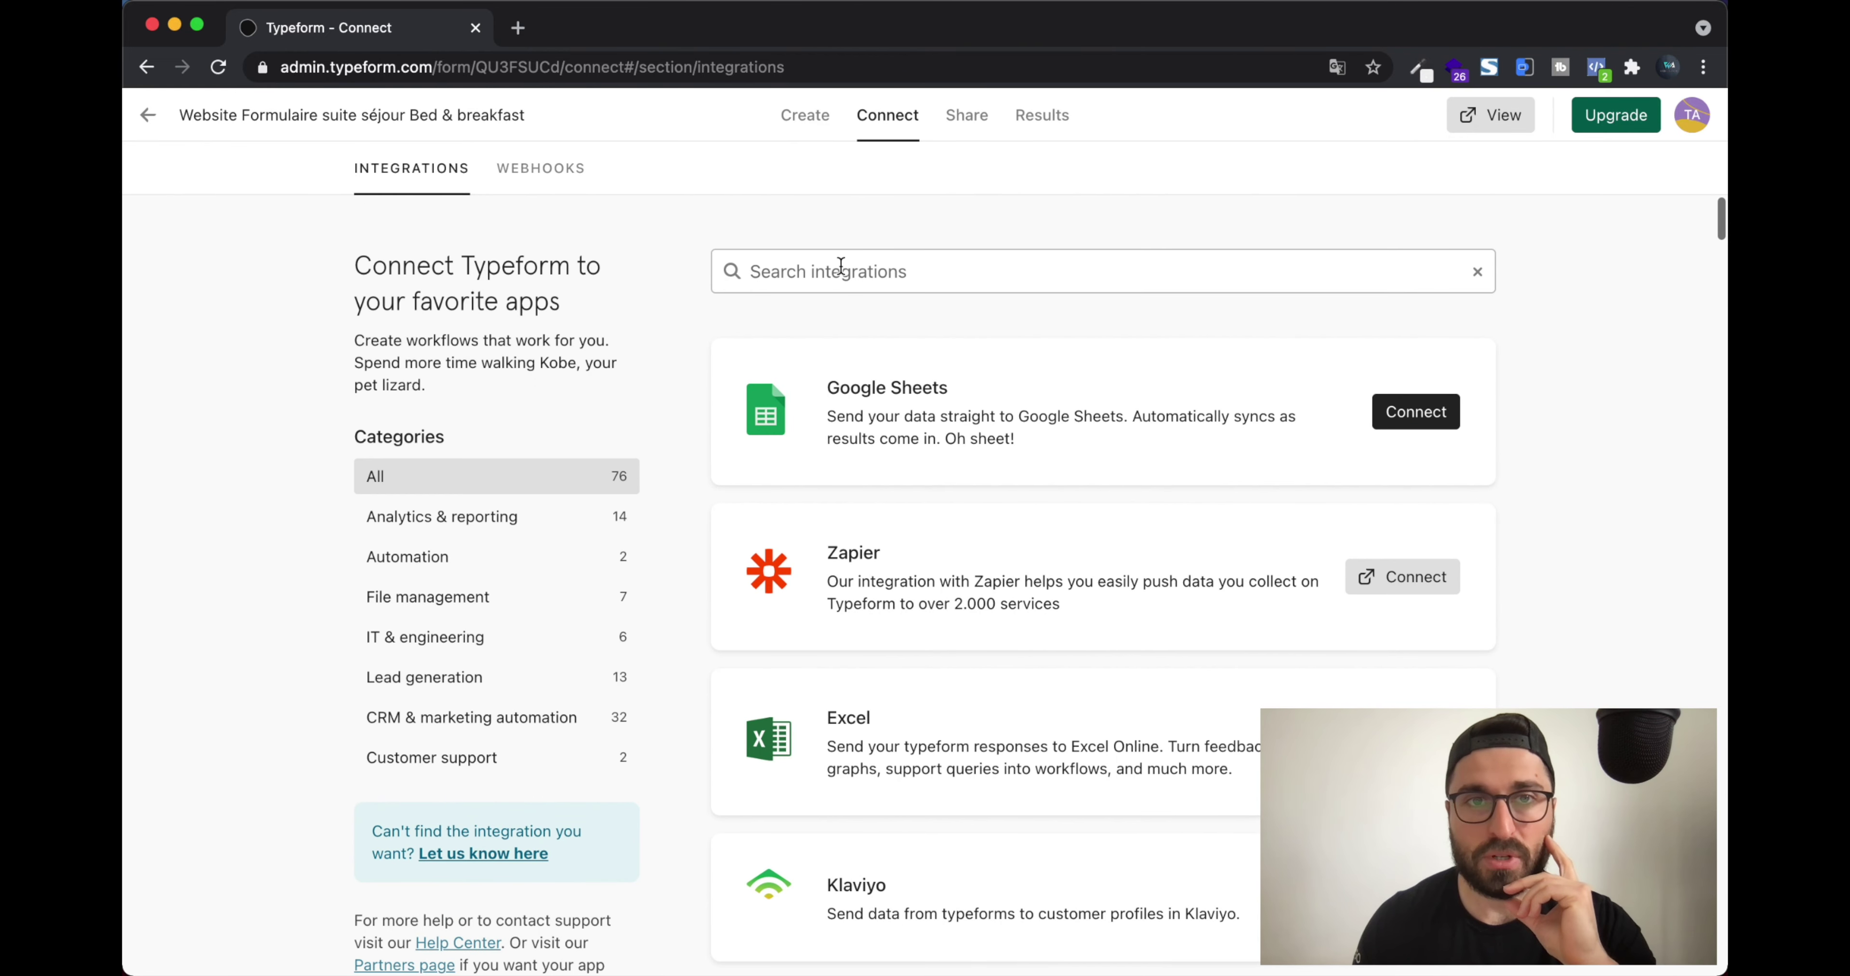
left_click(149, 117)
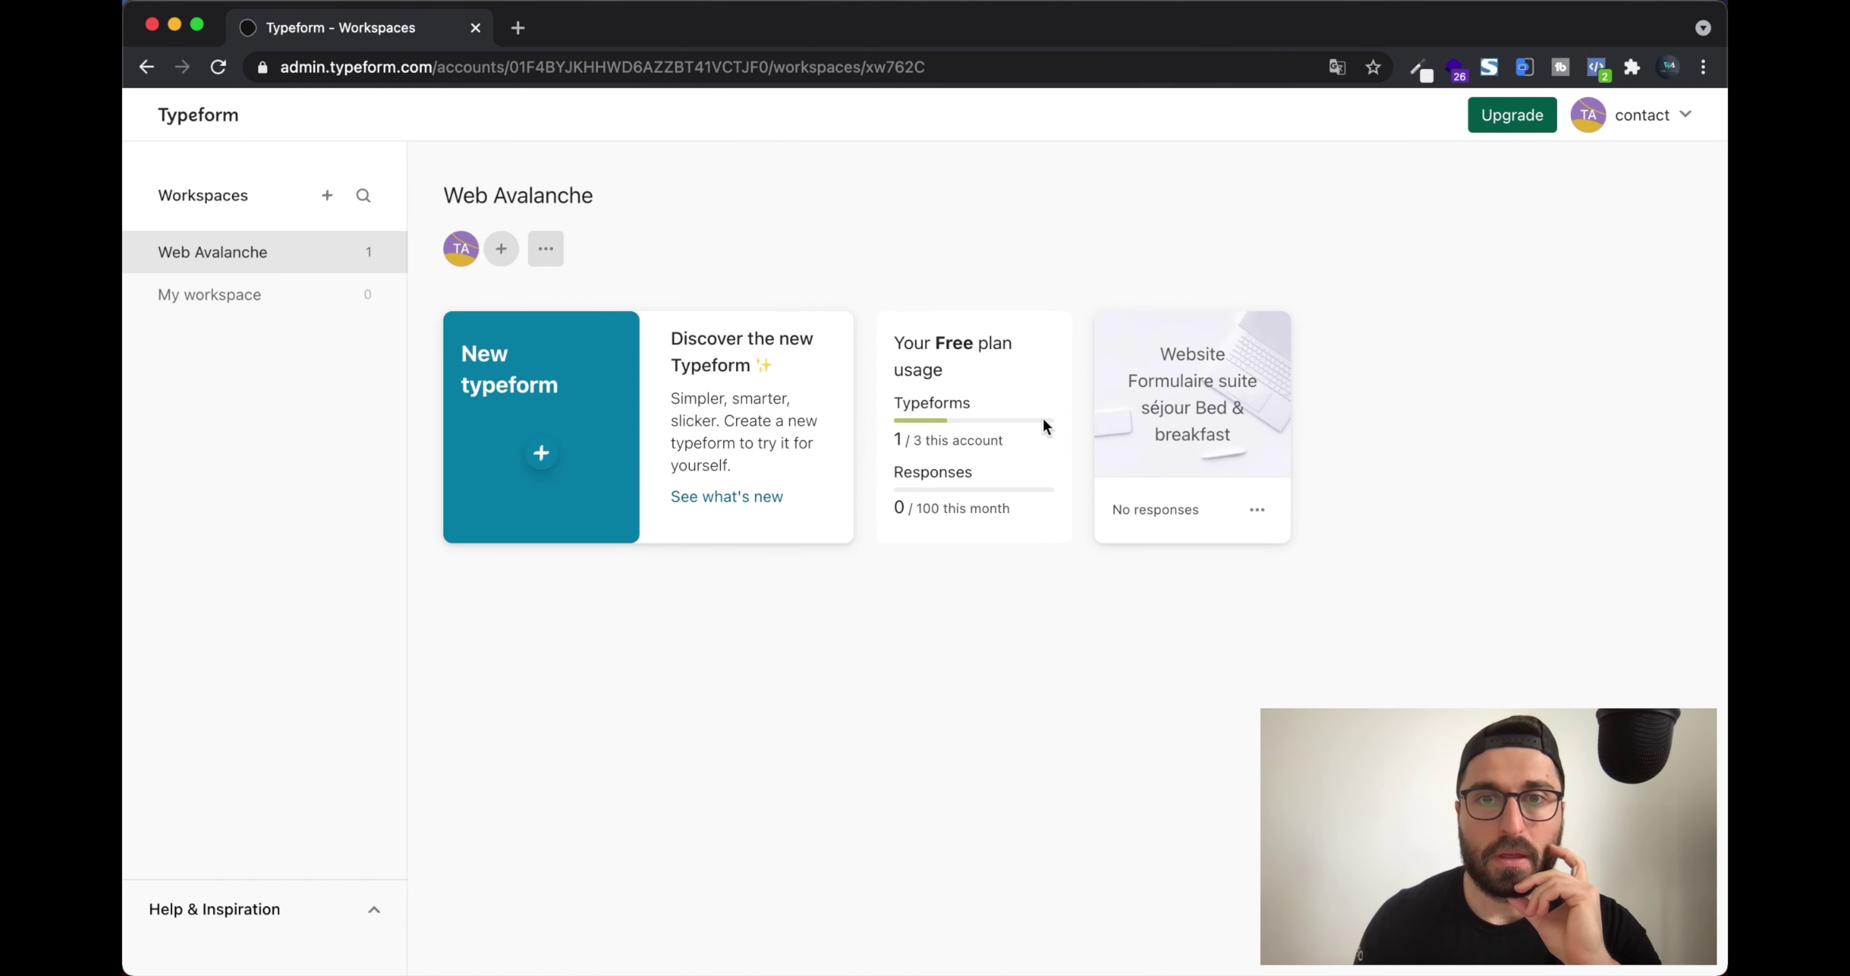
left_click(1212, 429)
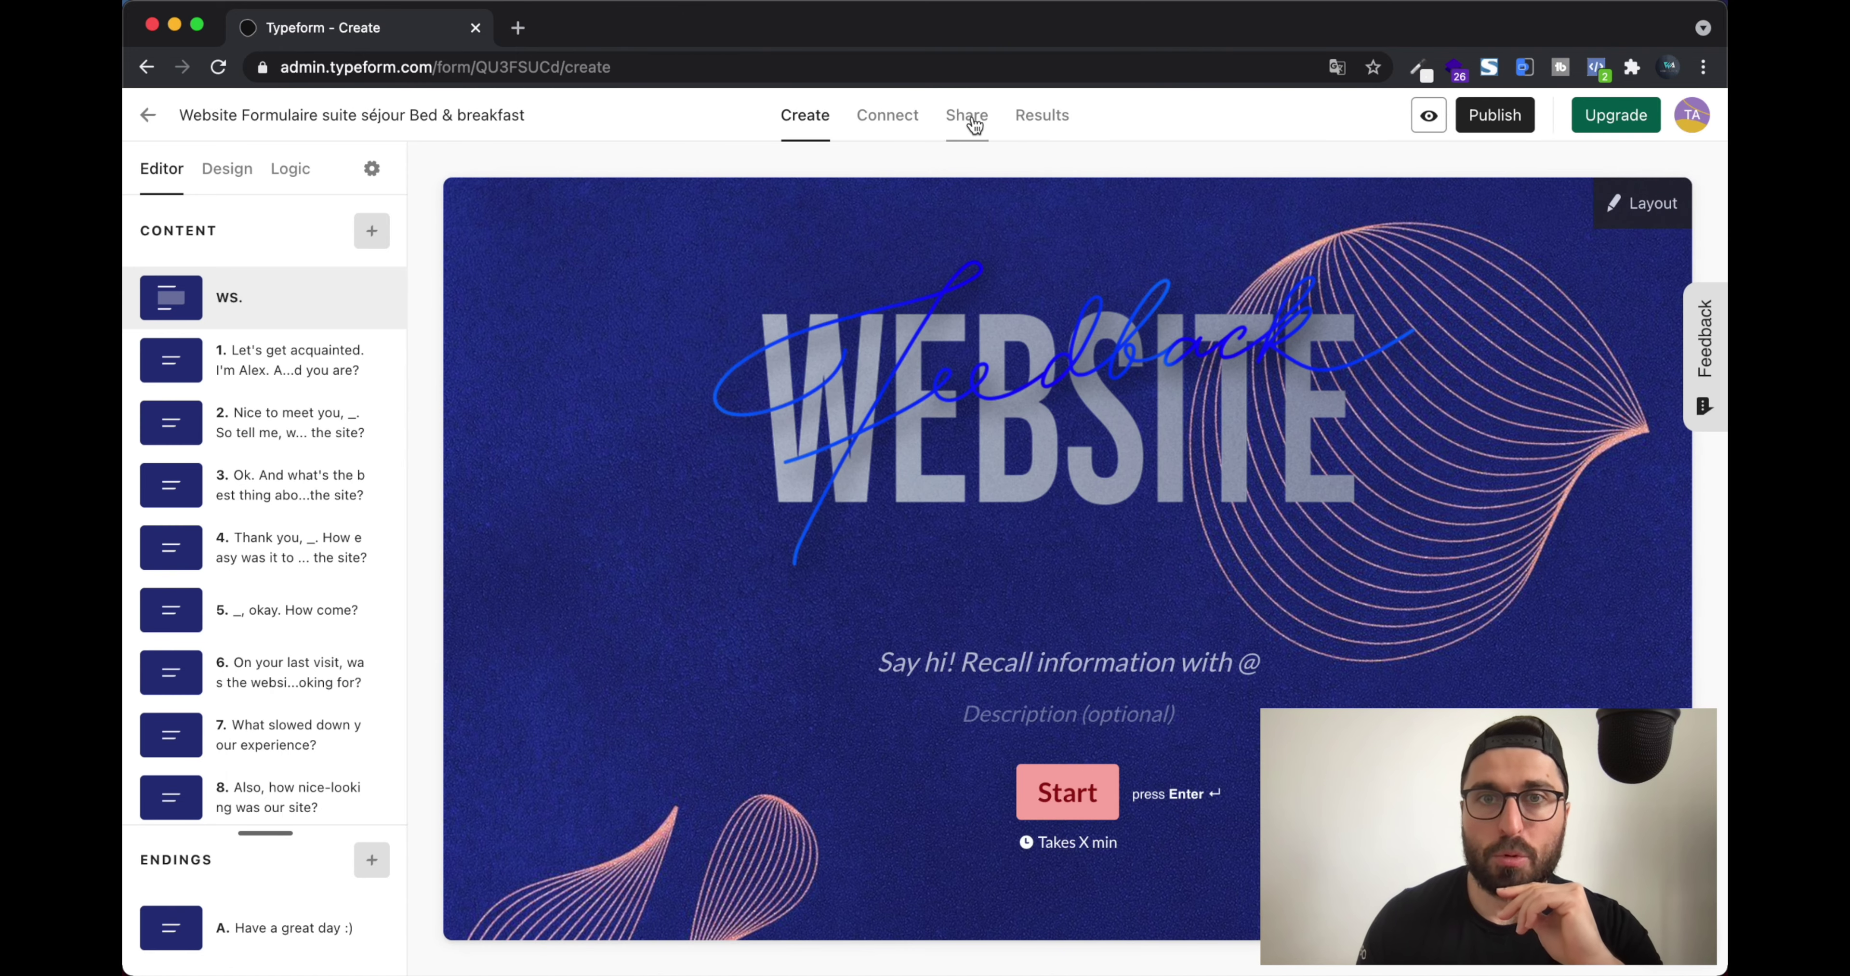
Examine the question-by-question insights in the form's results and return to editing the form
left_click(1029, 122)
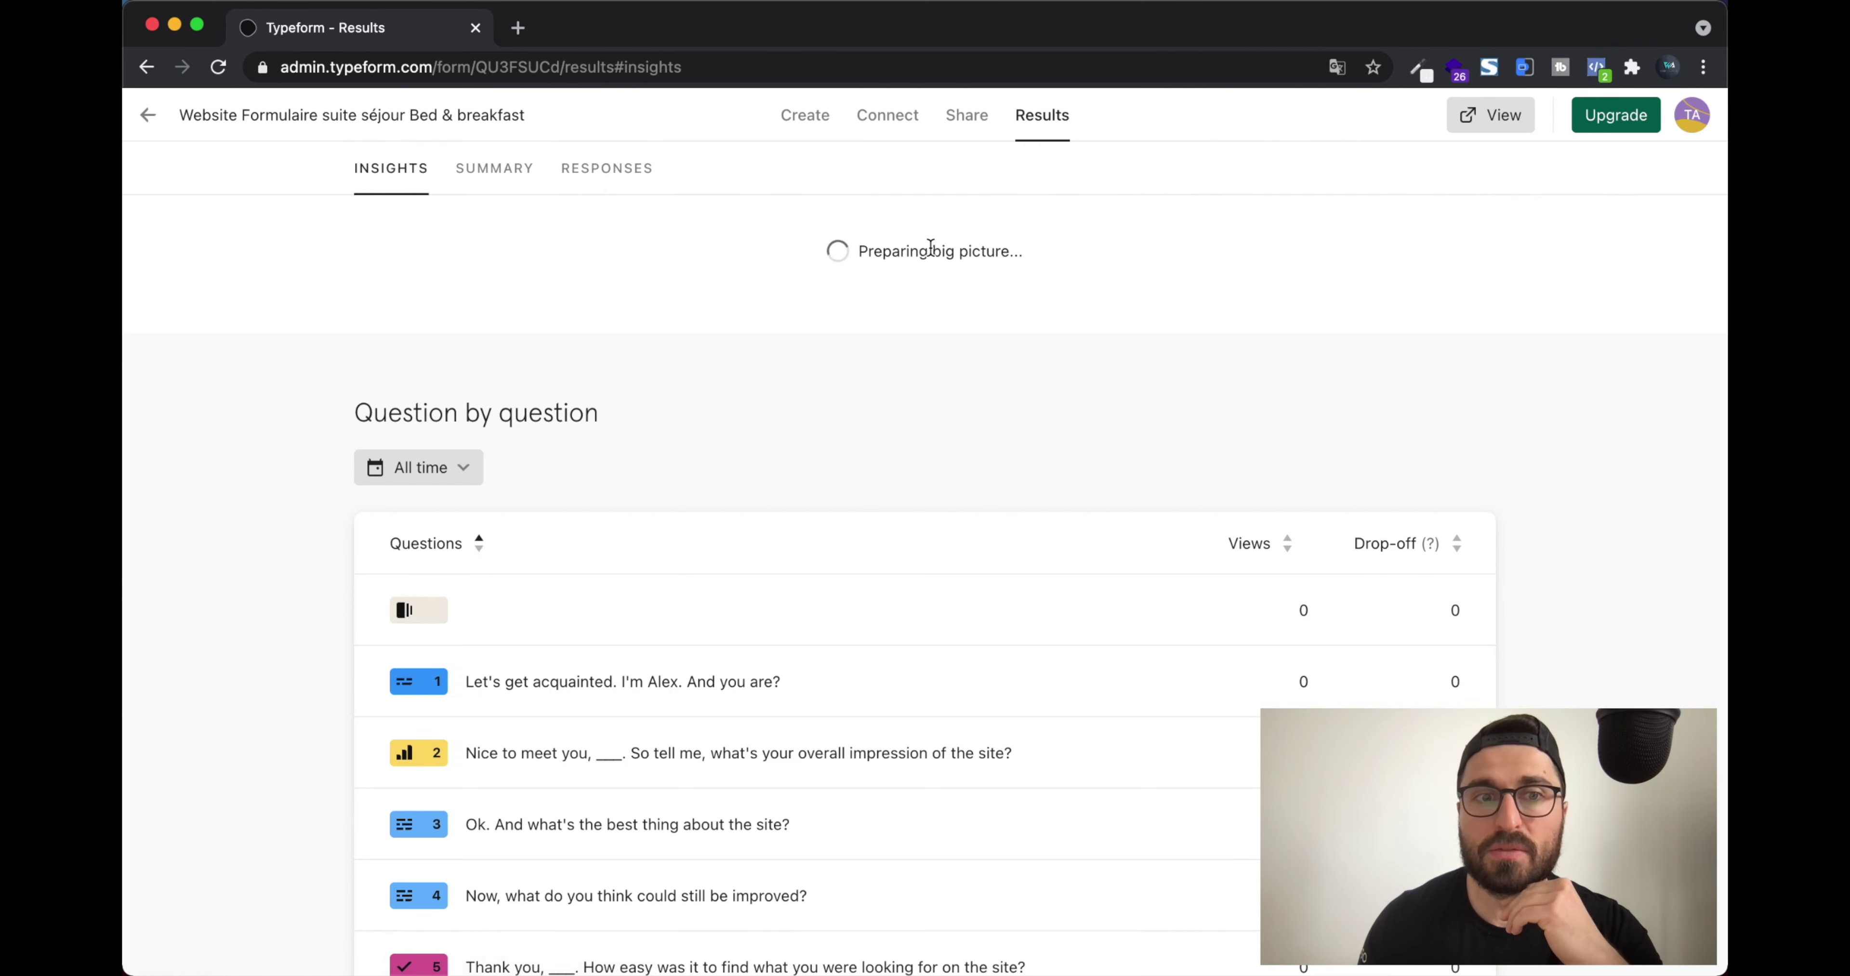
scroll(813, 341, "down", 7)
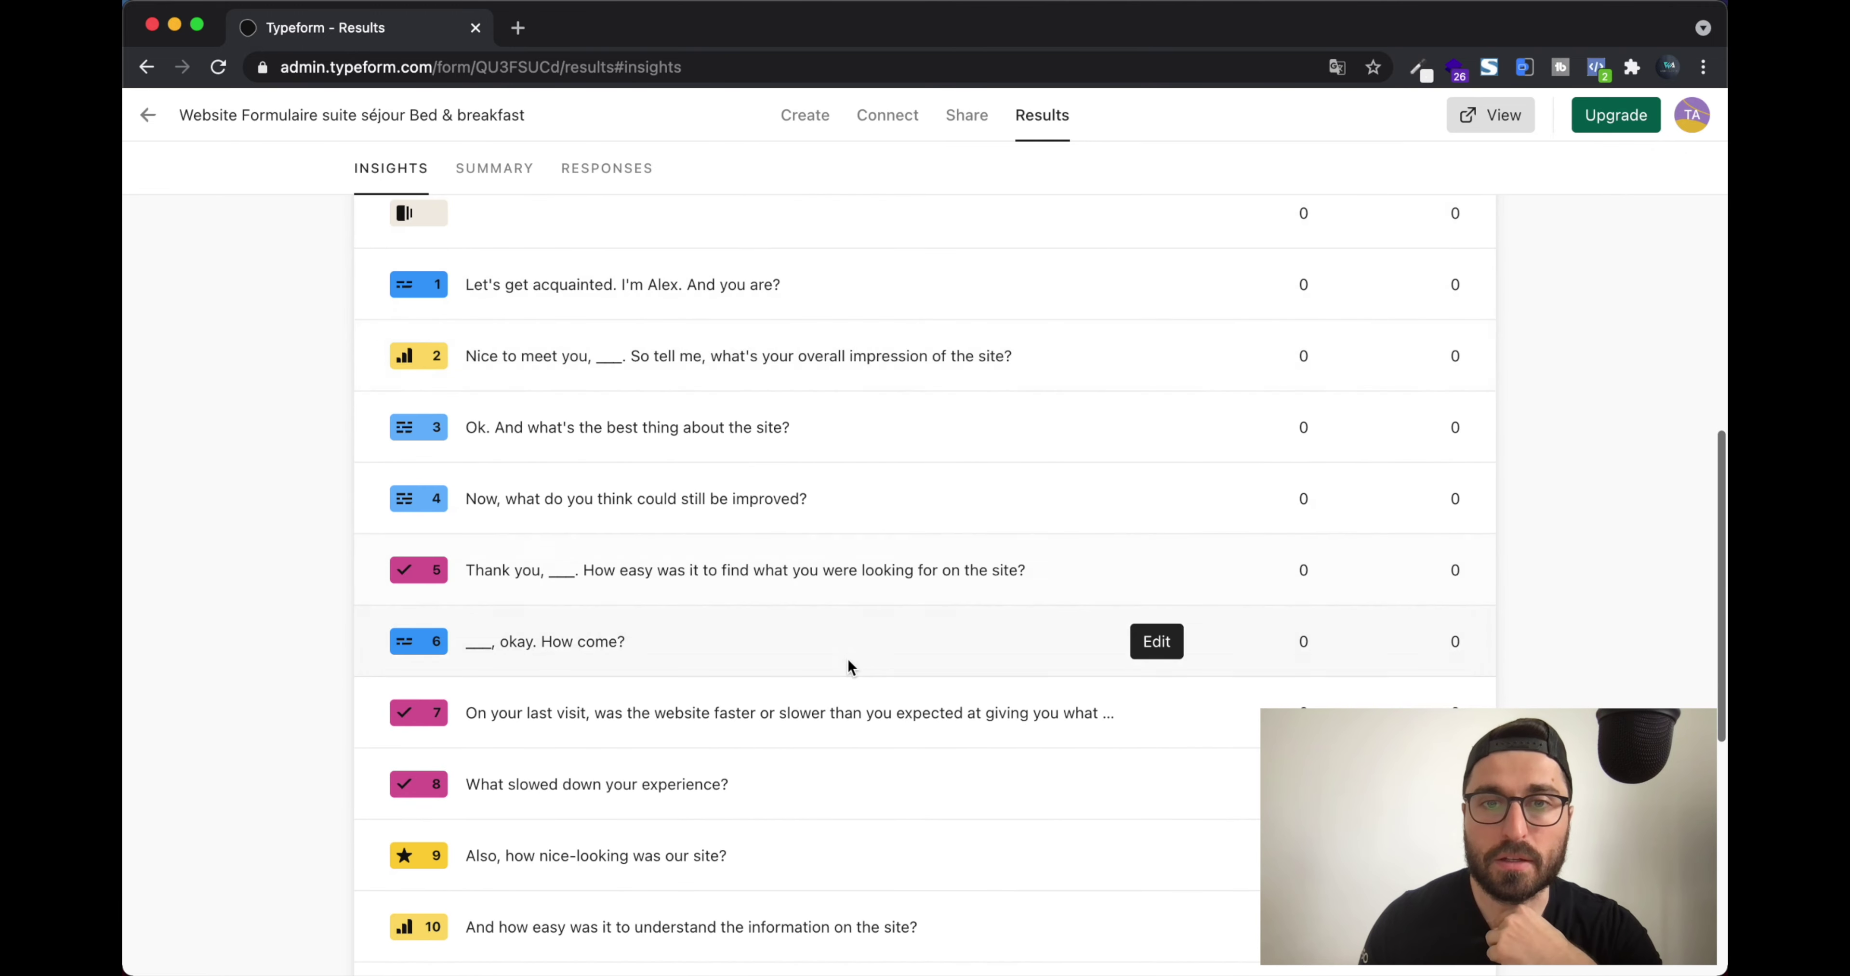
scroll(829, 742, "down", 3)
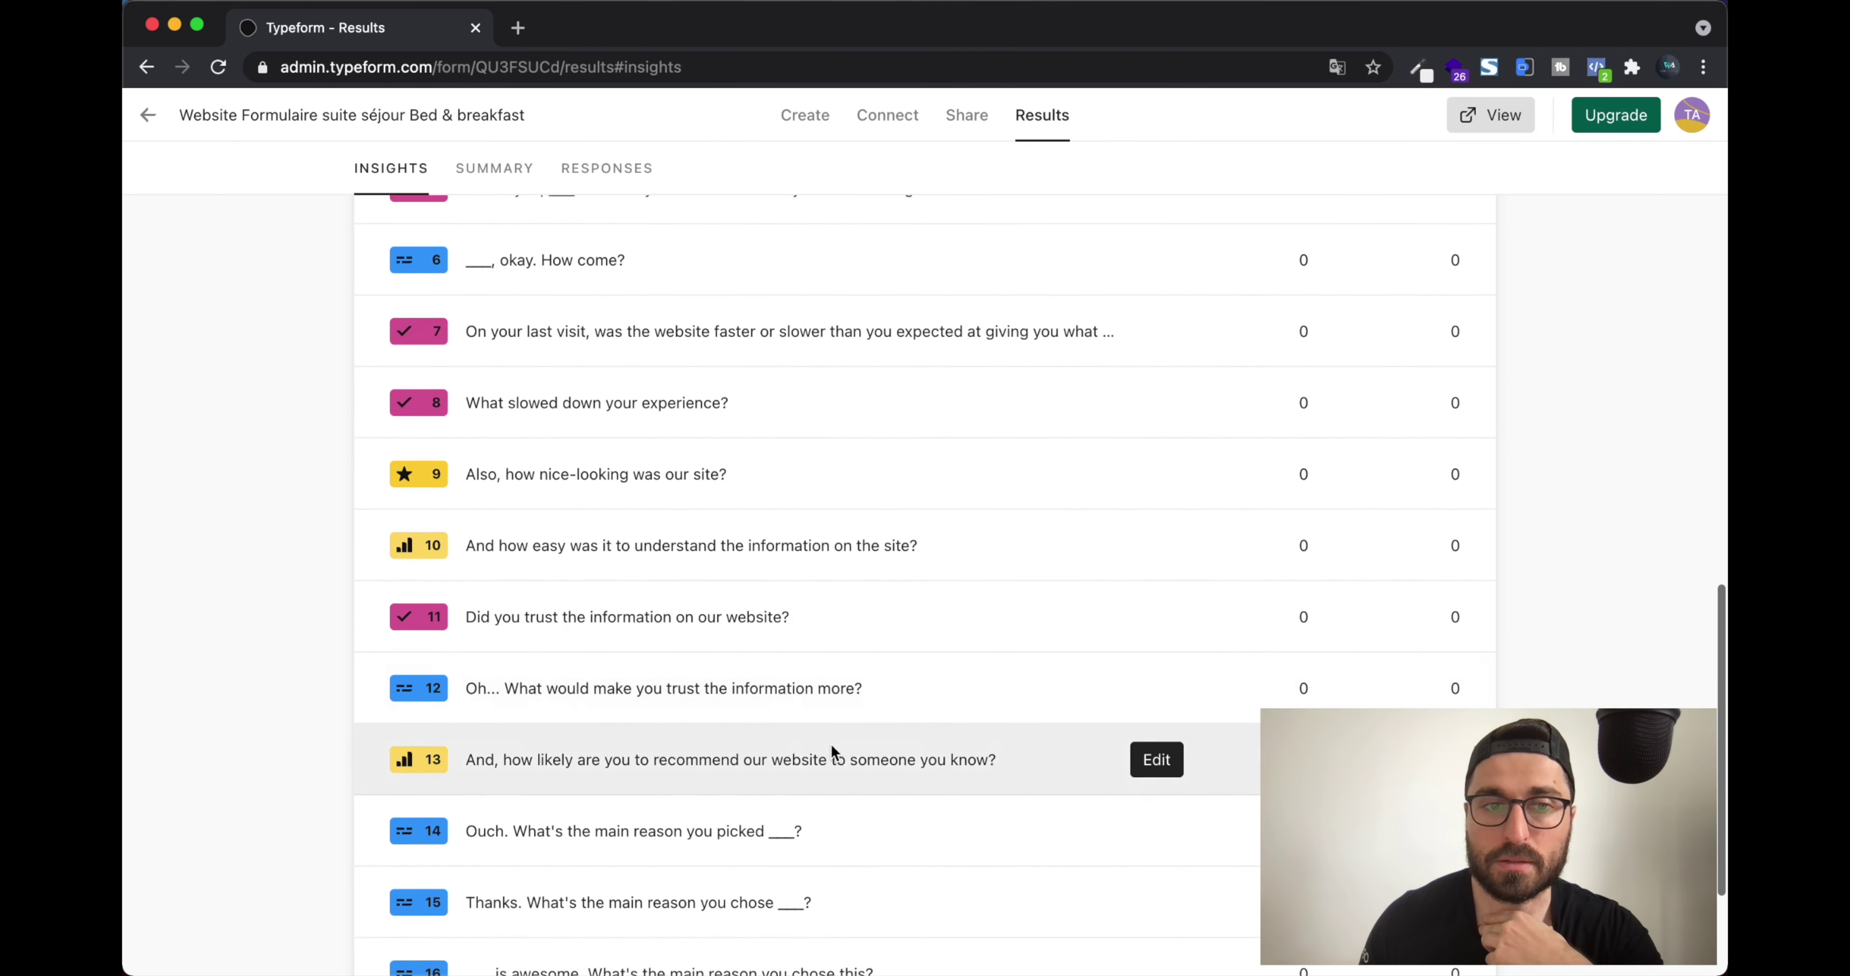
scroll(829, 741, "up", 15)
left_click(814, 126)
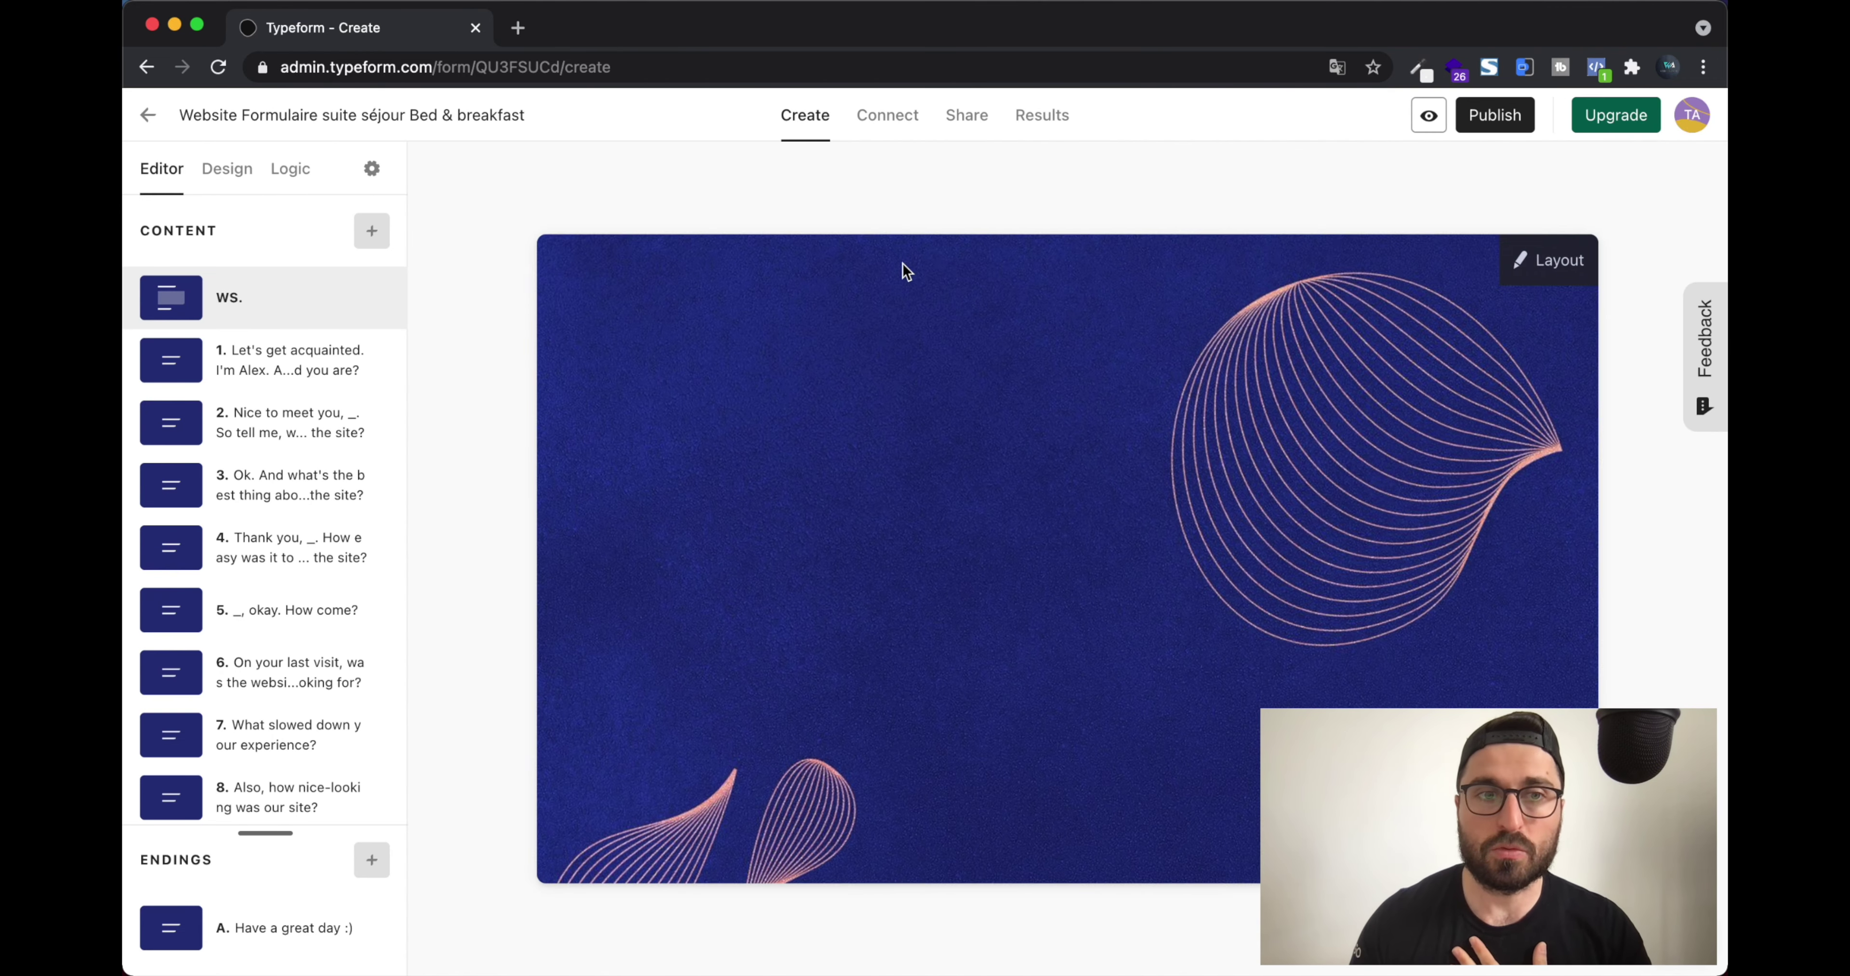
Preview the form's welcome screen live in both the mobile and desktop layouts
left_click(1430, 113)
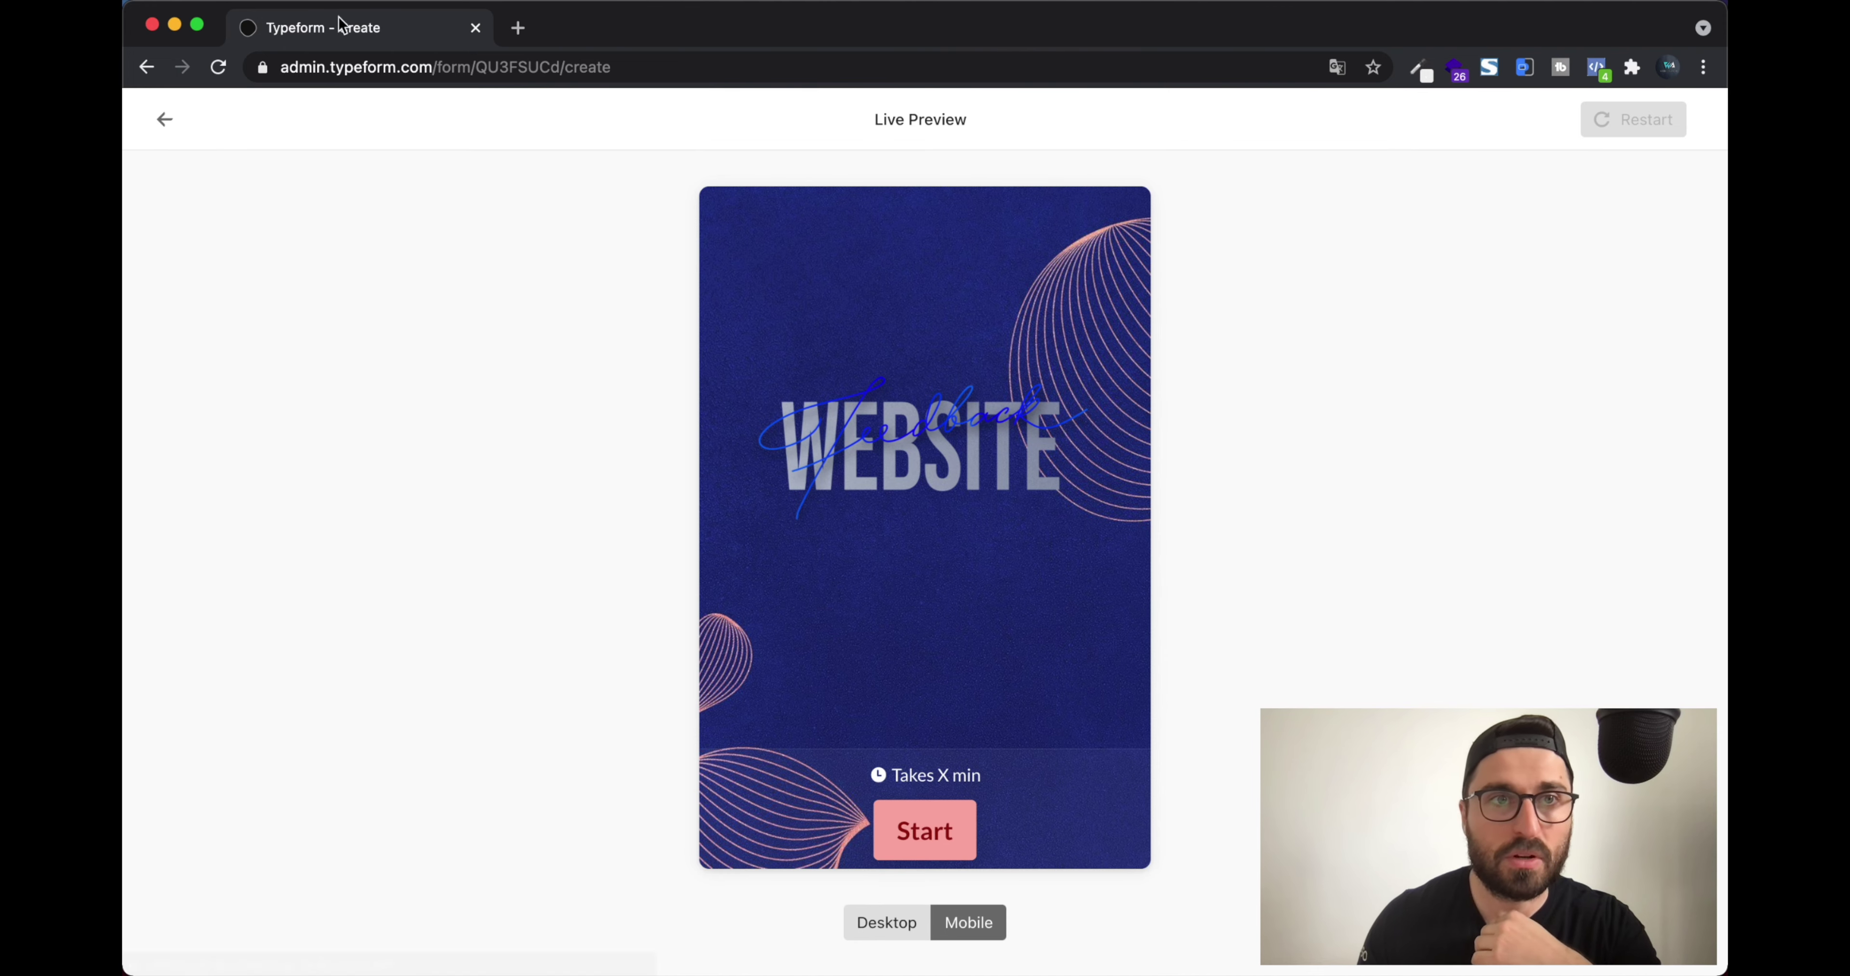
left_click(165, 119)
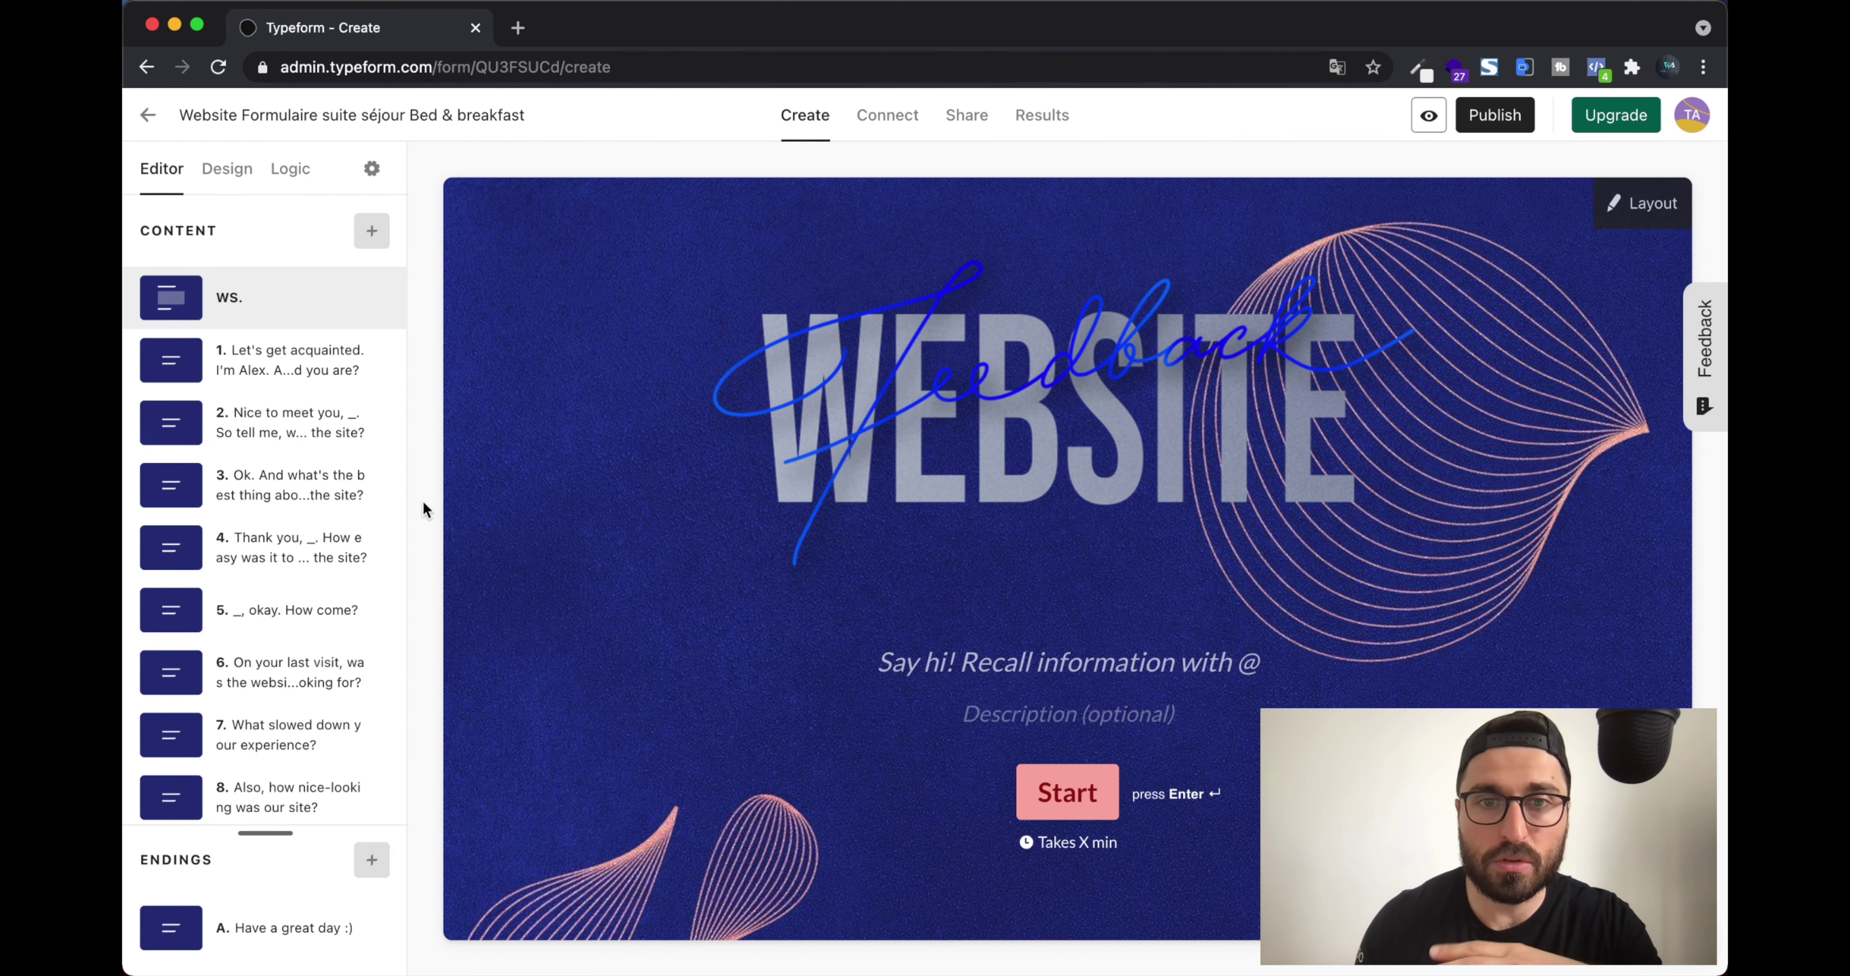
left_click(1430, 116)
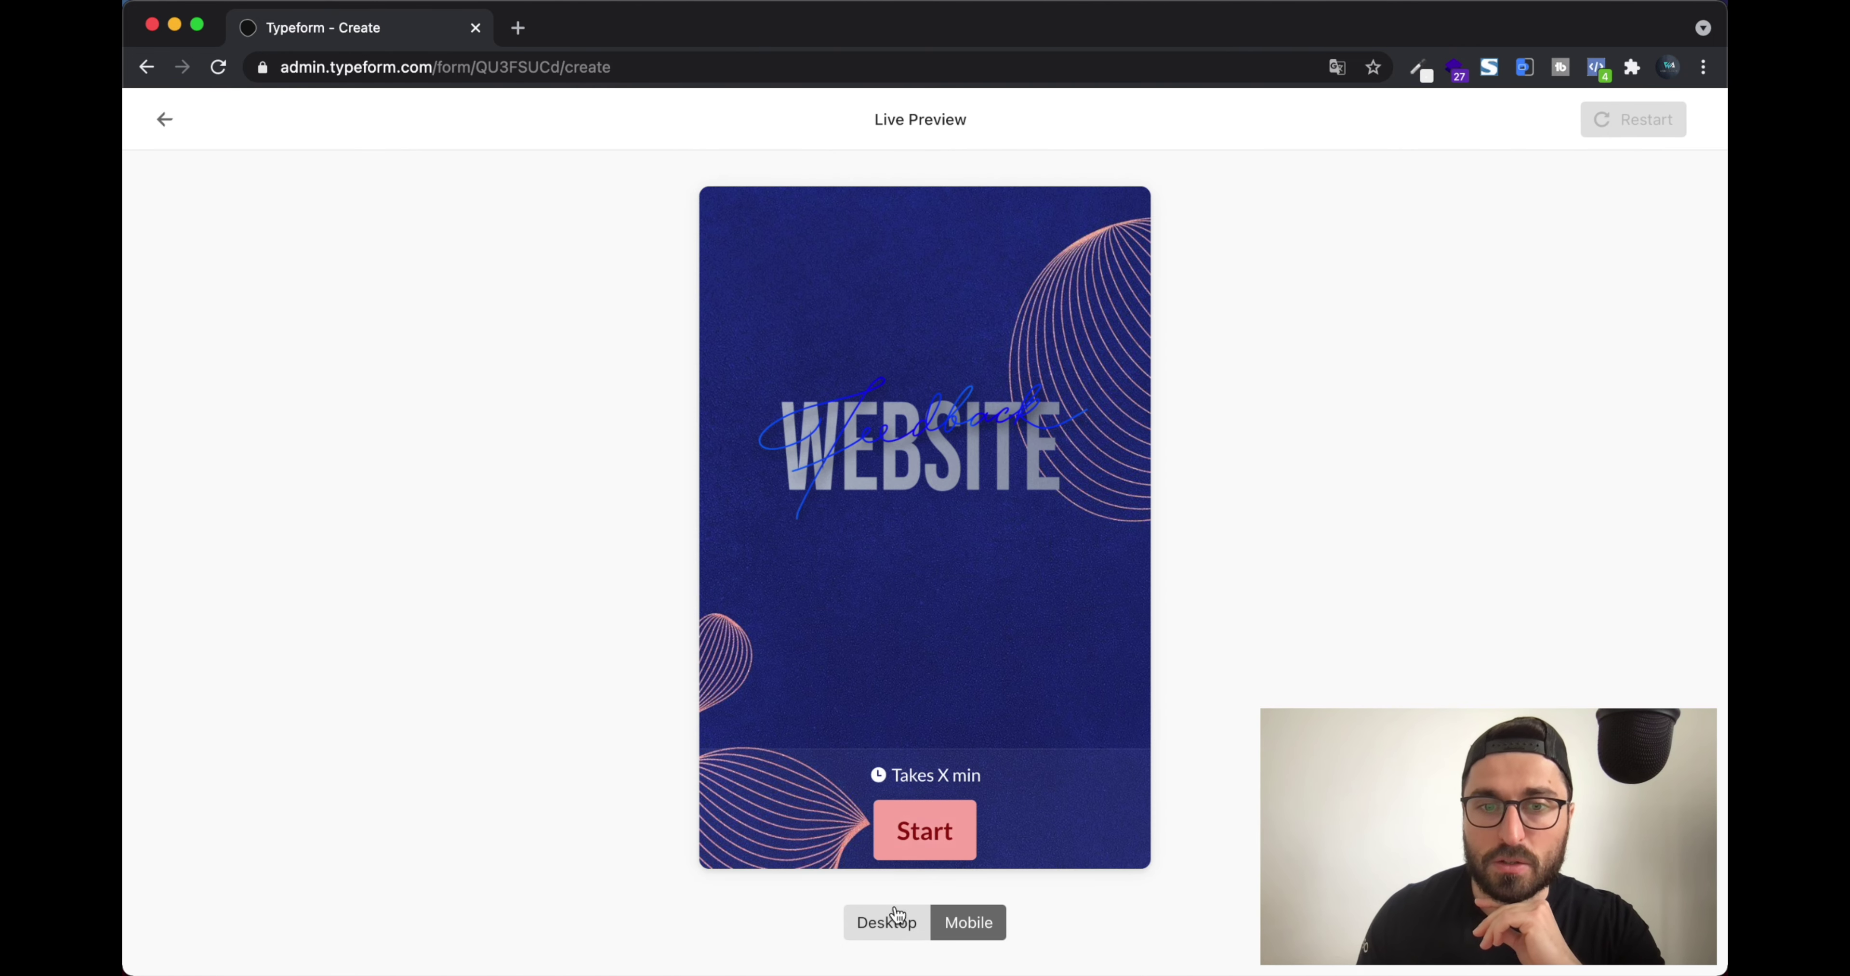
left_click(887, 924)
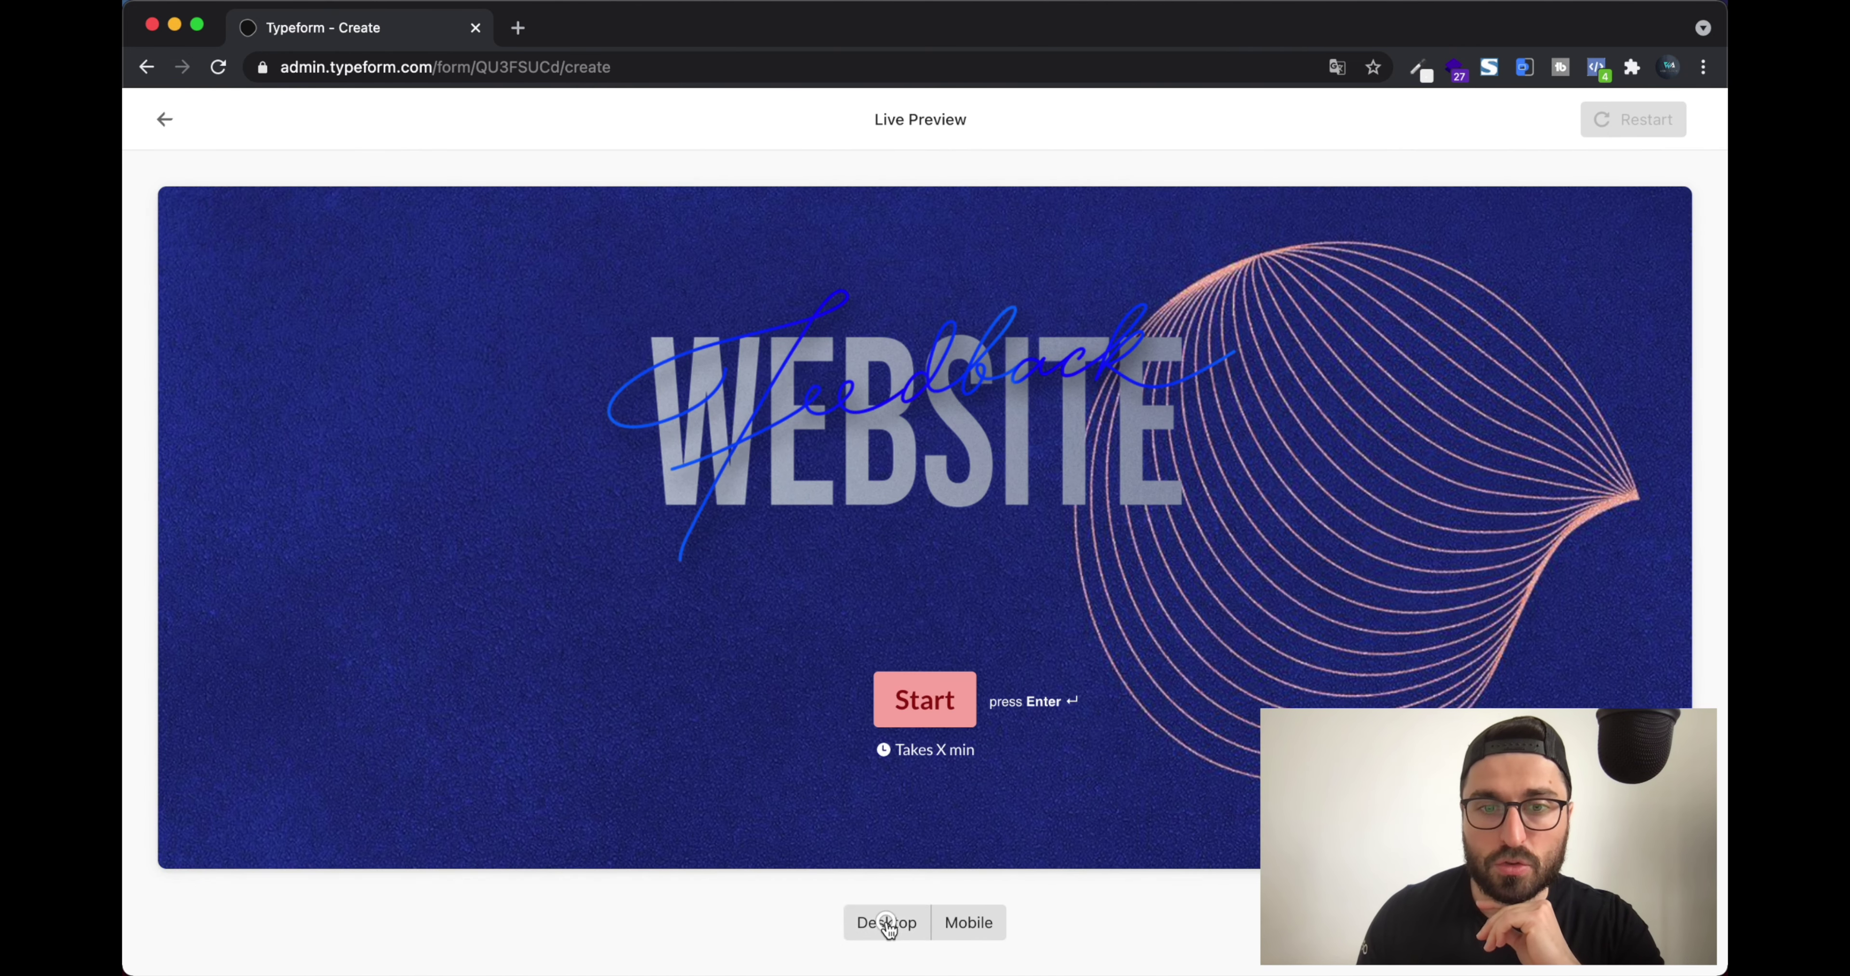
left_click(950, 926)
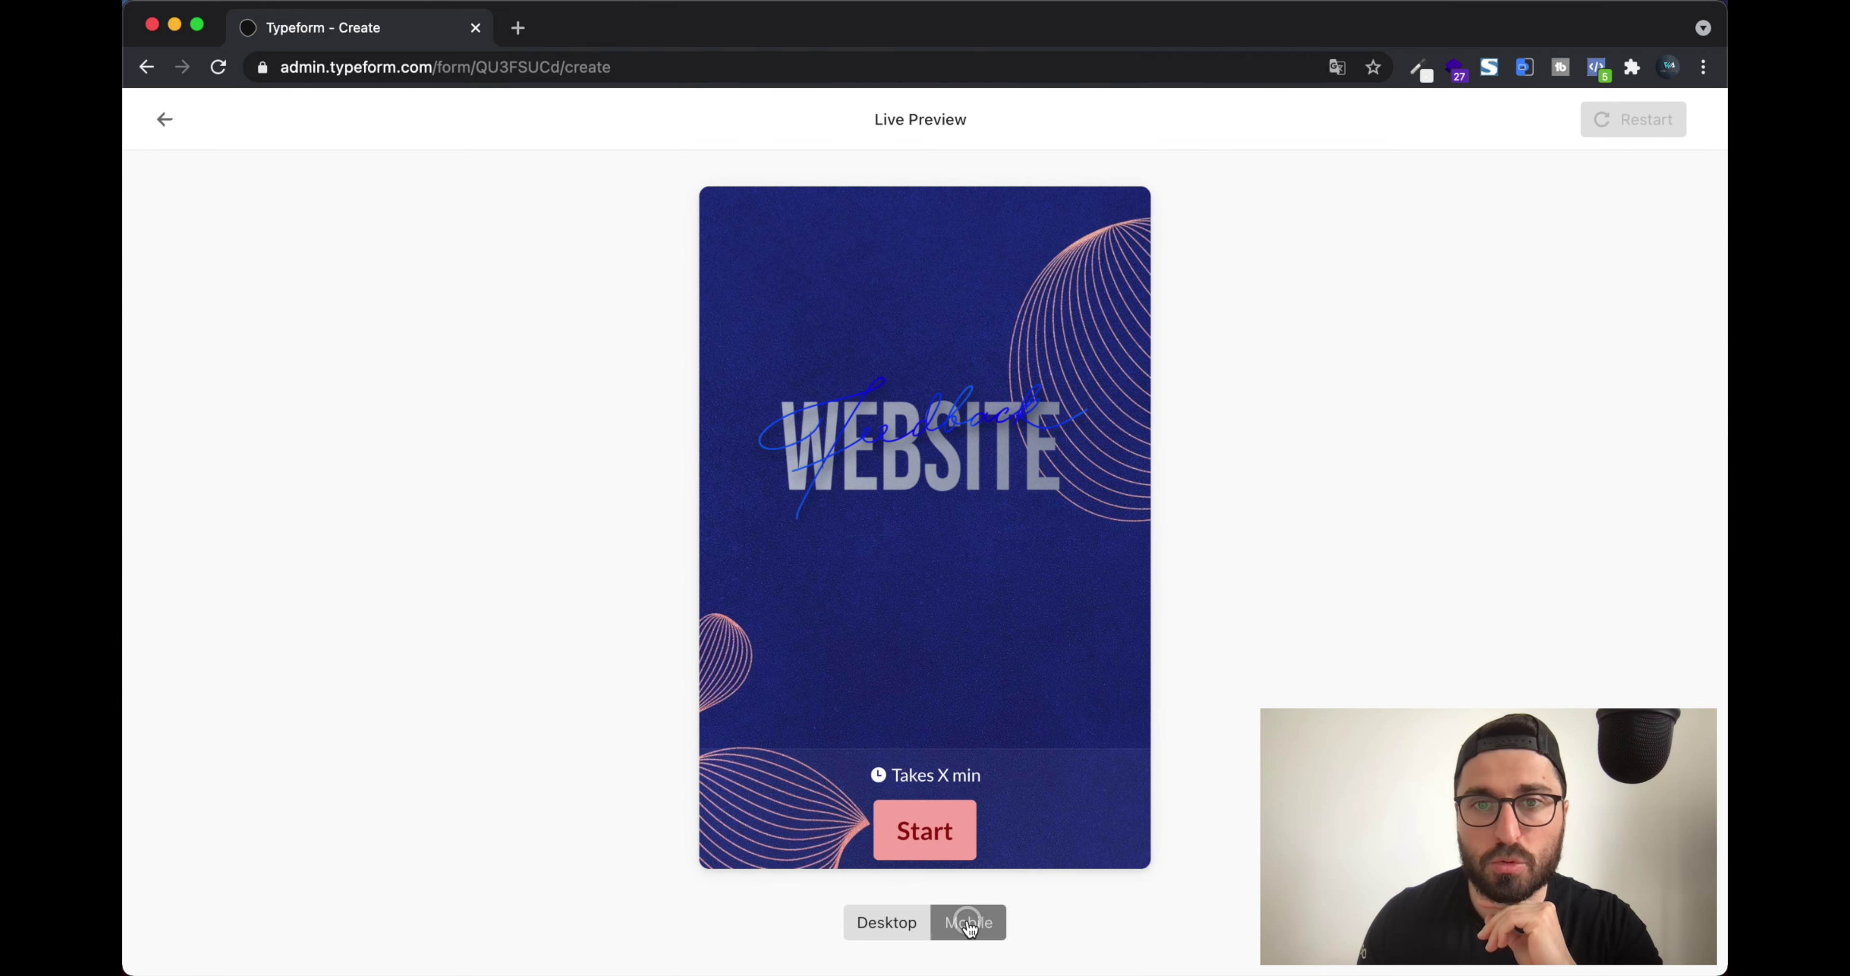
Return from the live preview to the form editor and change the welcome screen's button text to "Commencez"
left_click(889, 924)
left_click(160, 120)
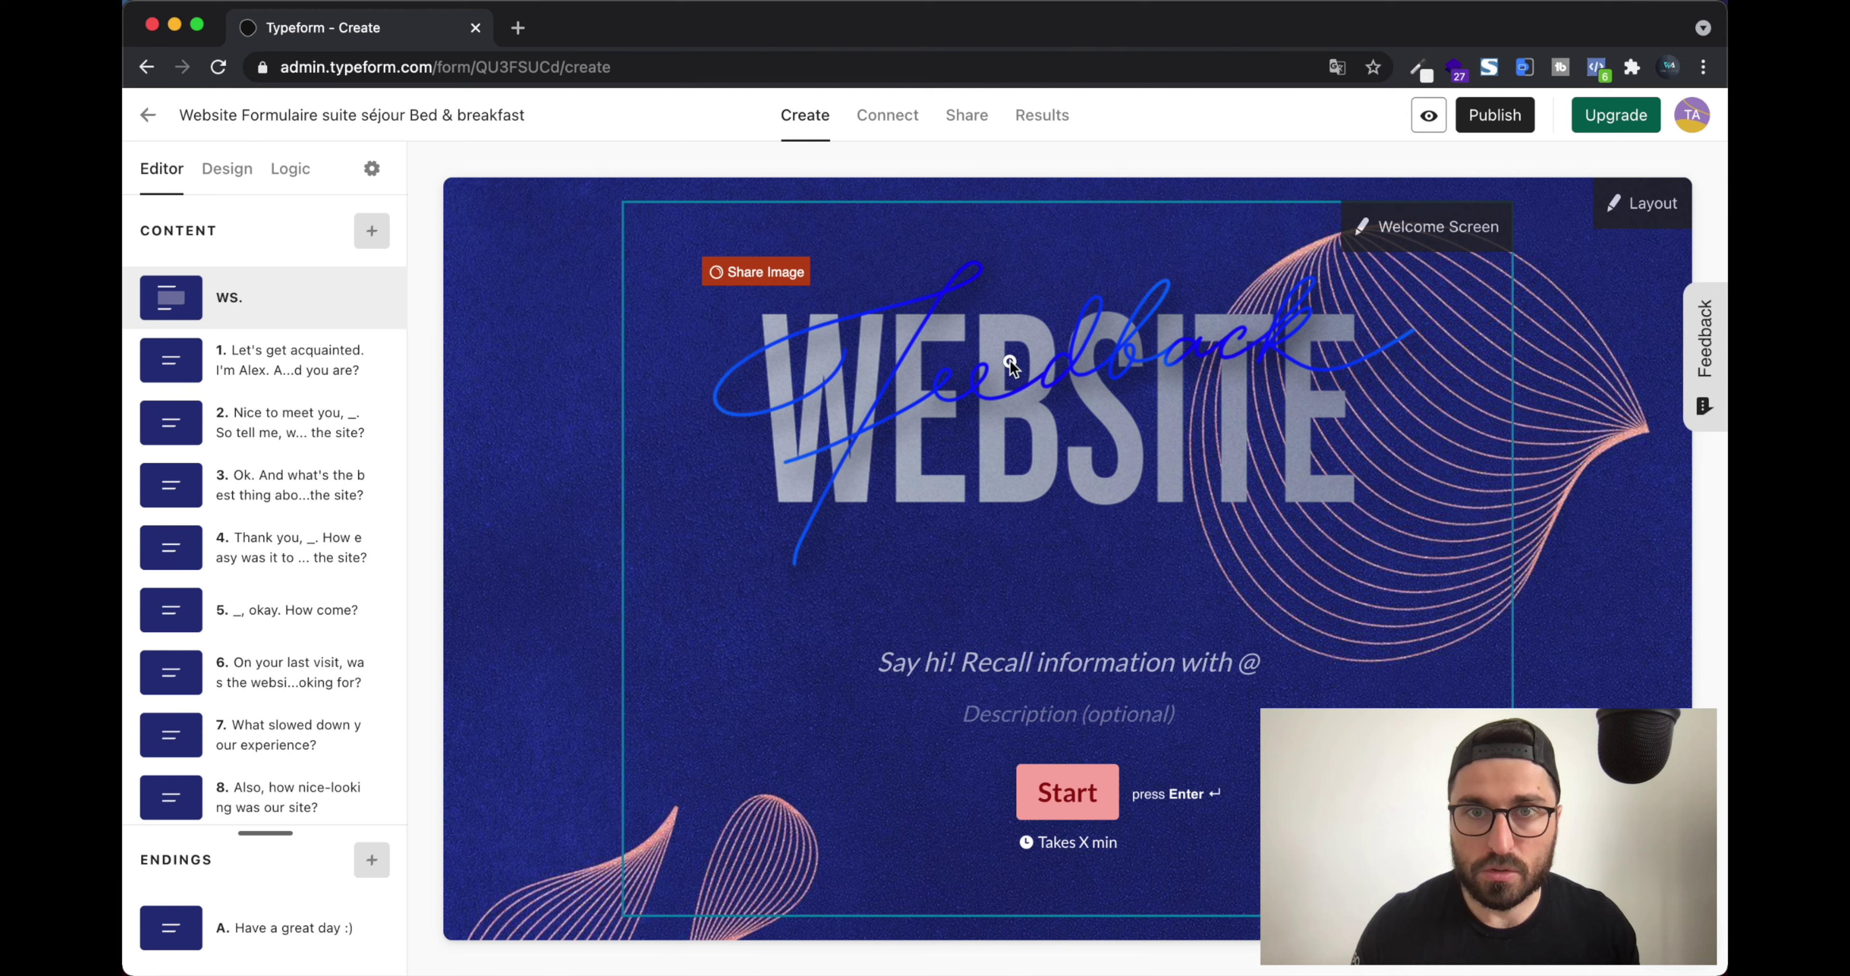
left_click(1443, 228)
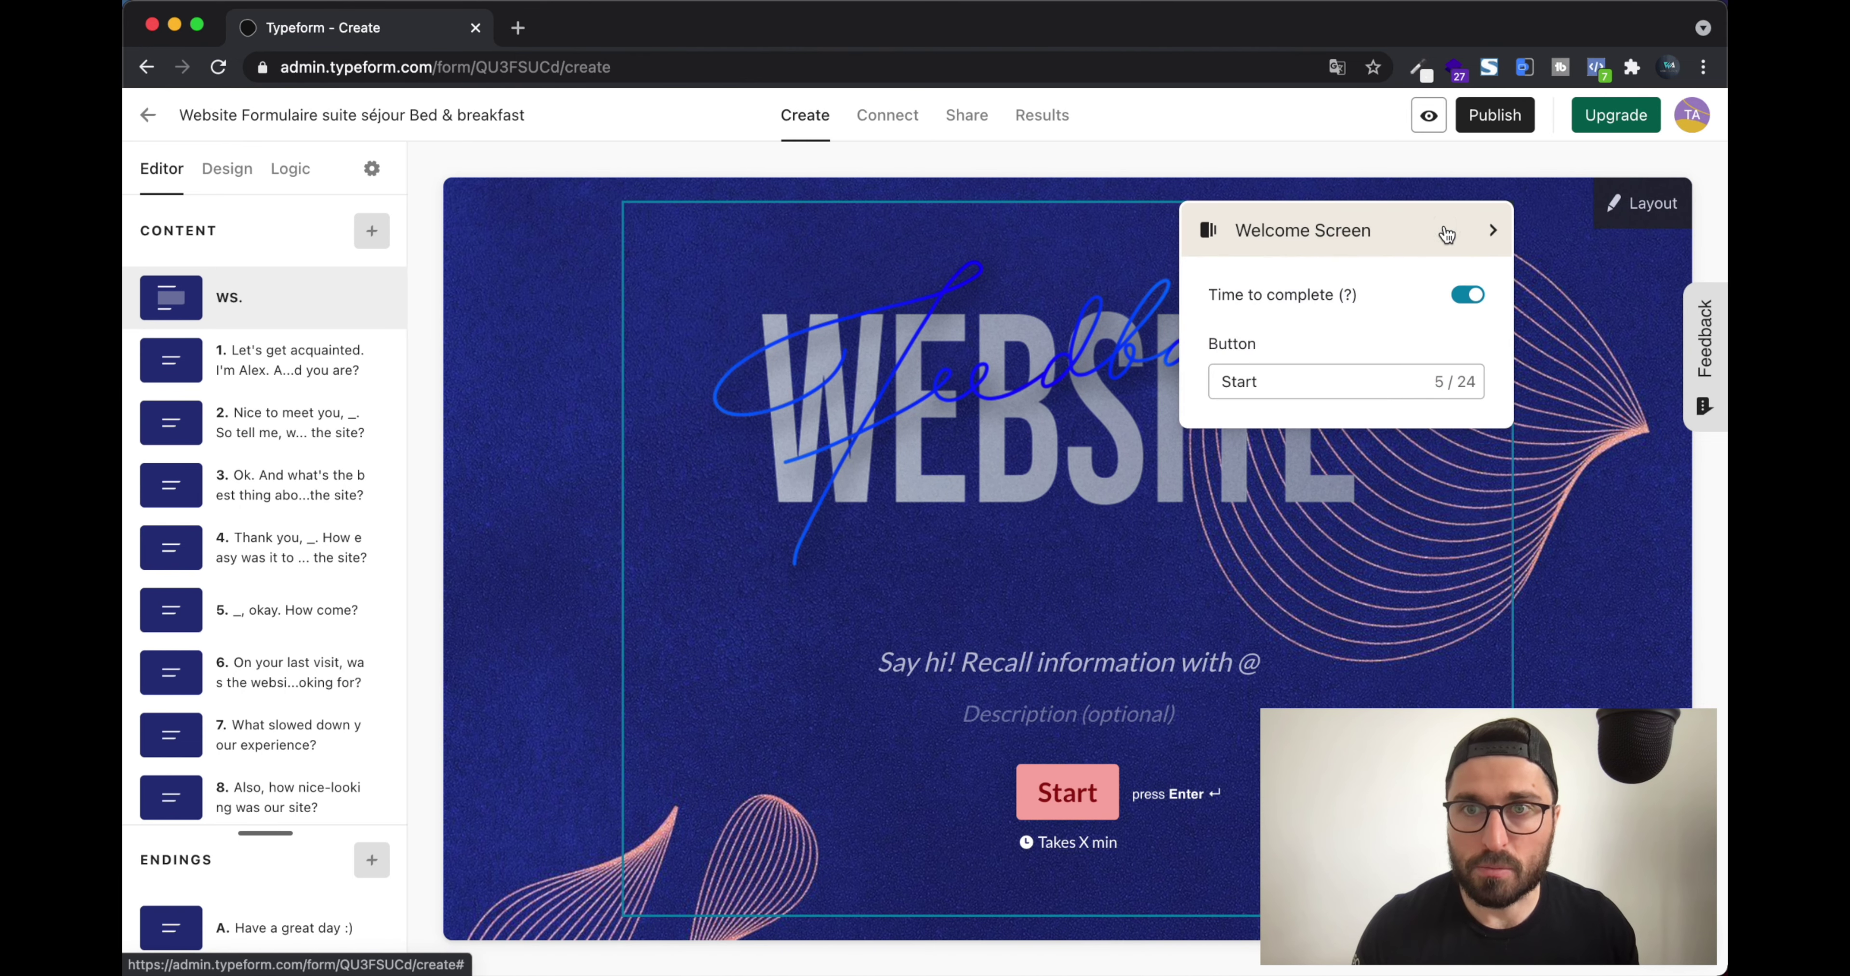
left_click(1354, 381)
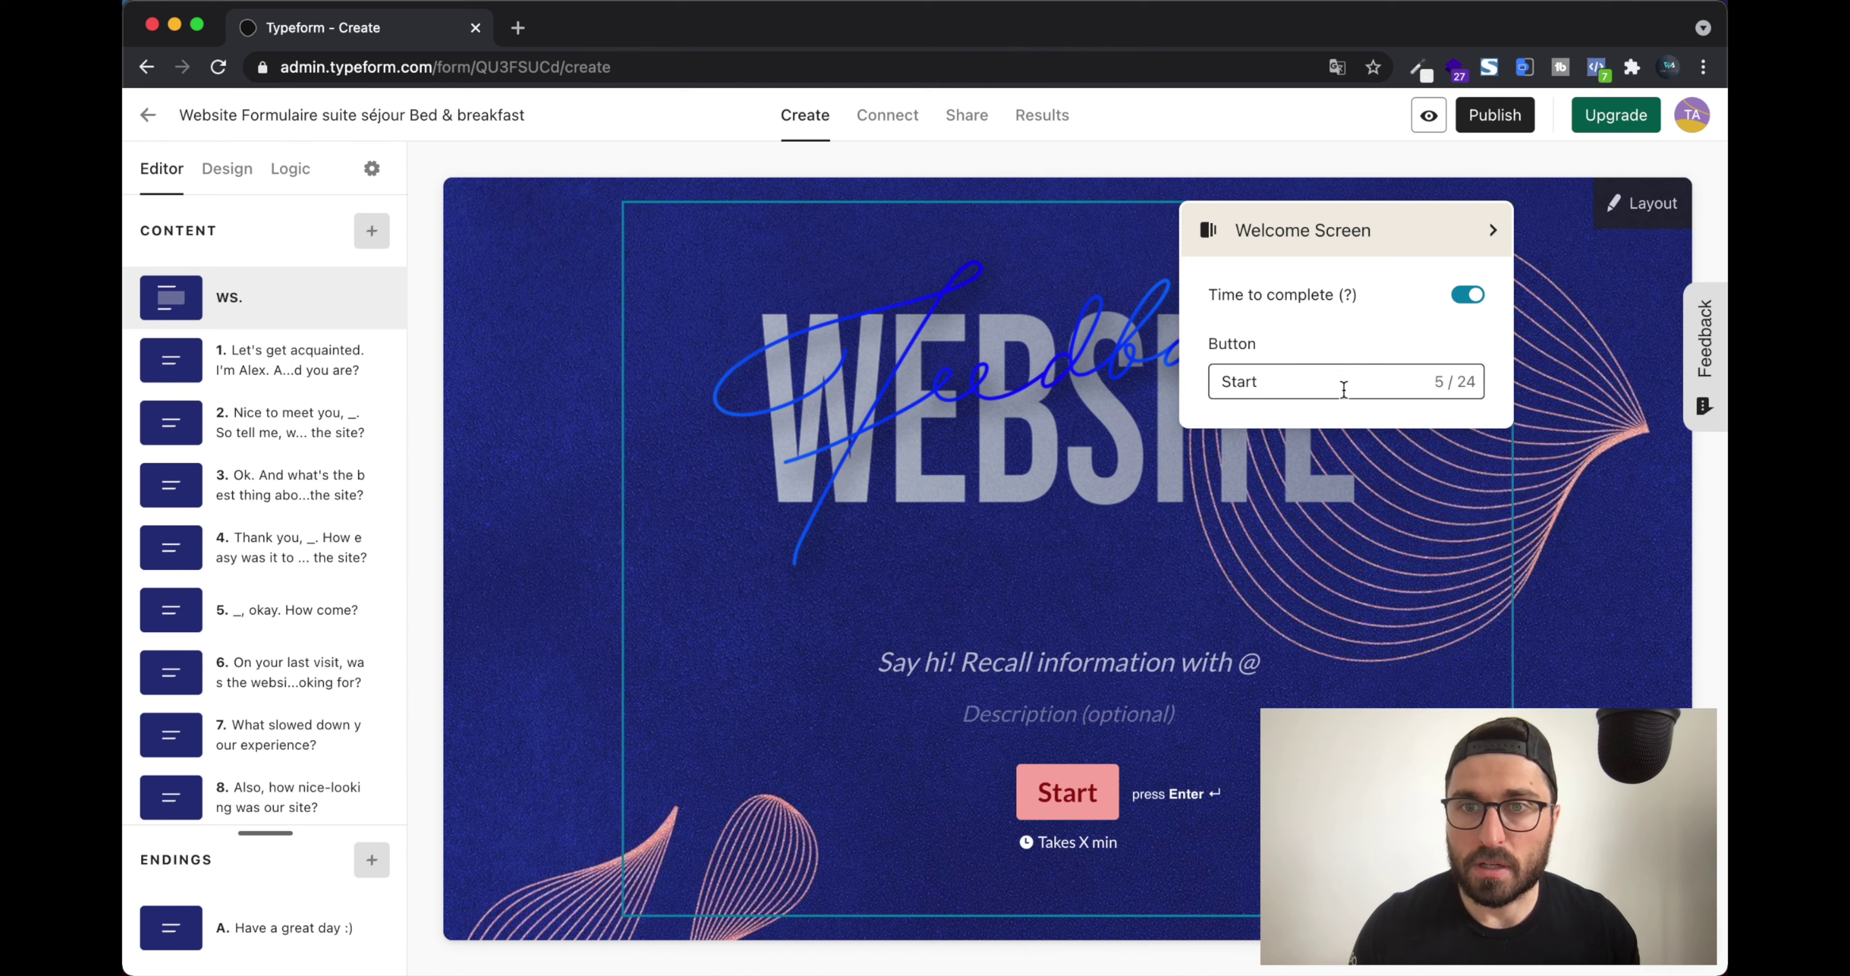
key("BackSpace")
key("BackSpace")
key("BackSpace")
key("BackSpace")
key("BackSpace")
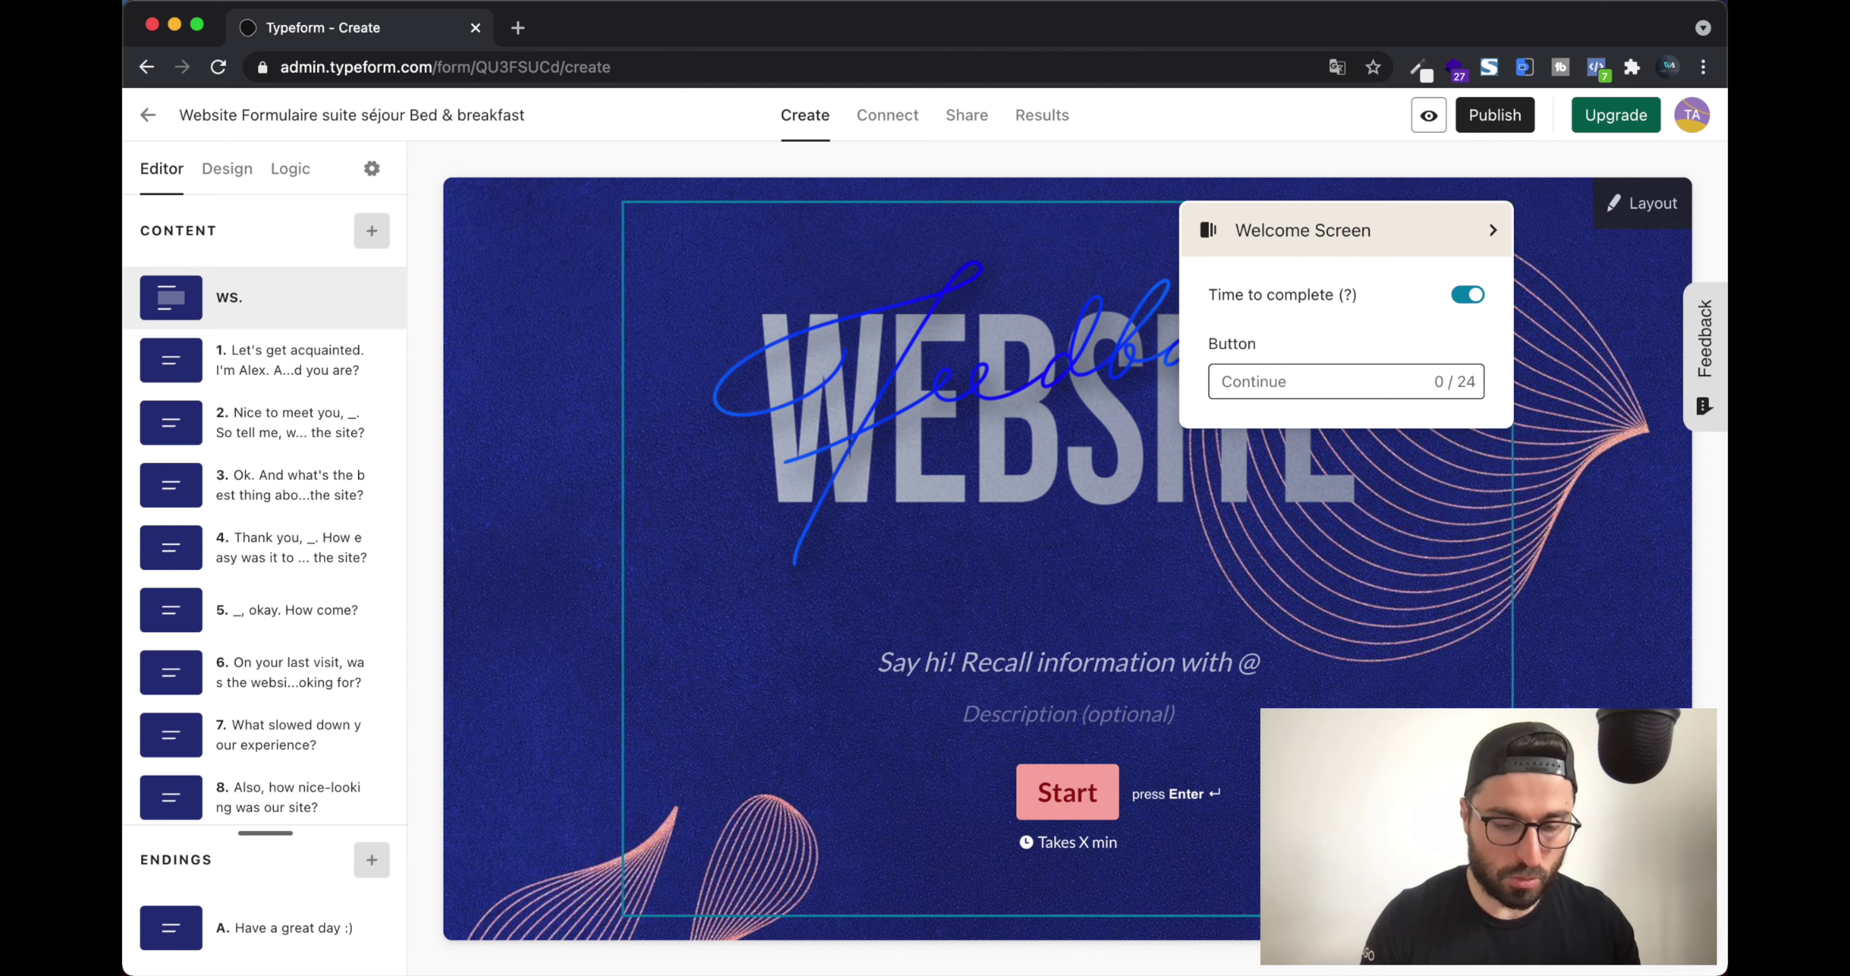
type("Ci")
key("BackSpace")
type("ommen")
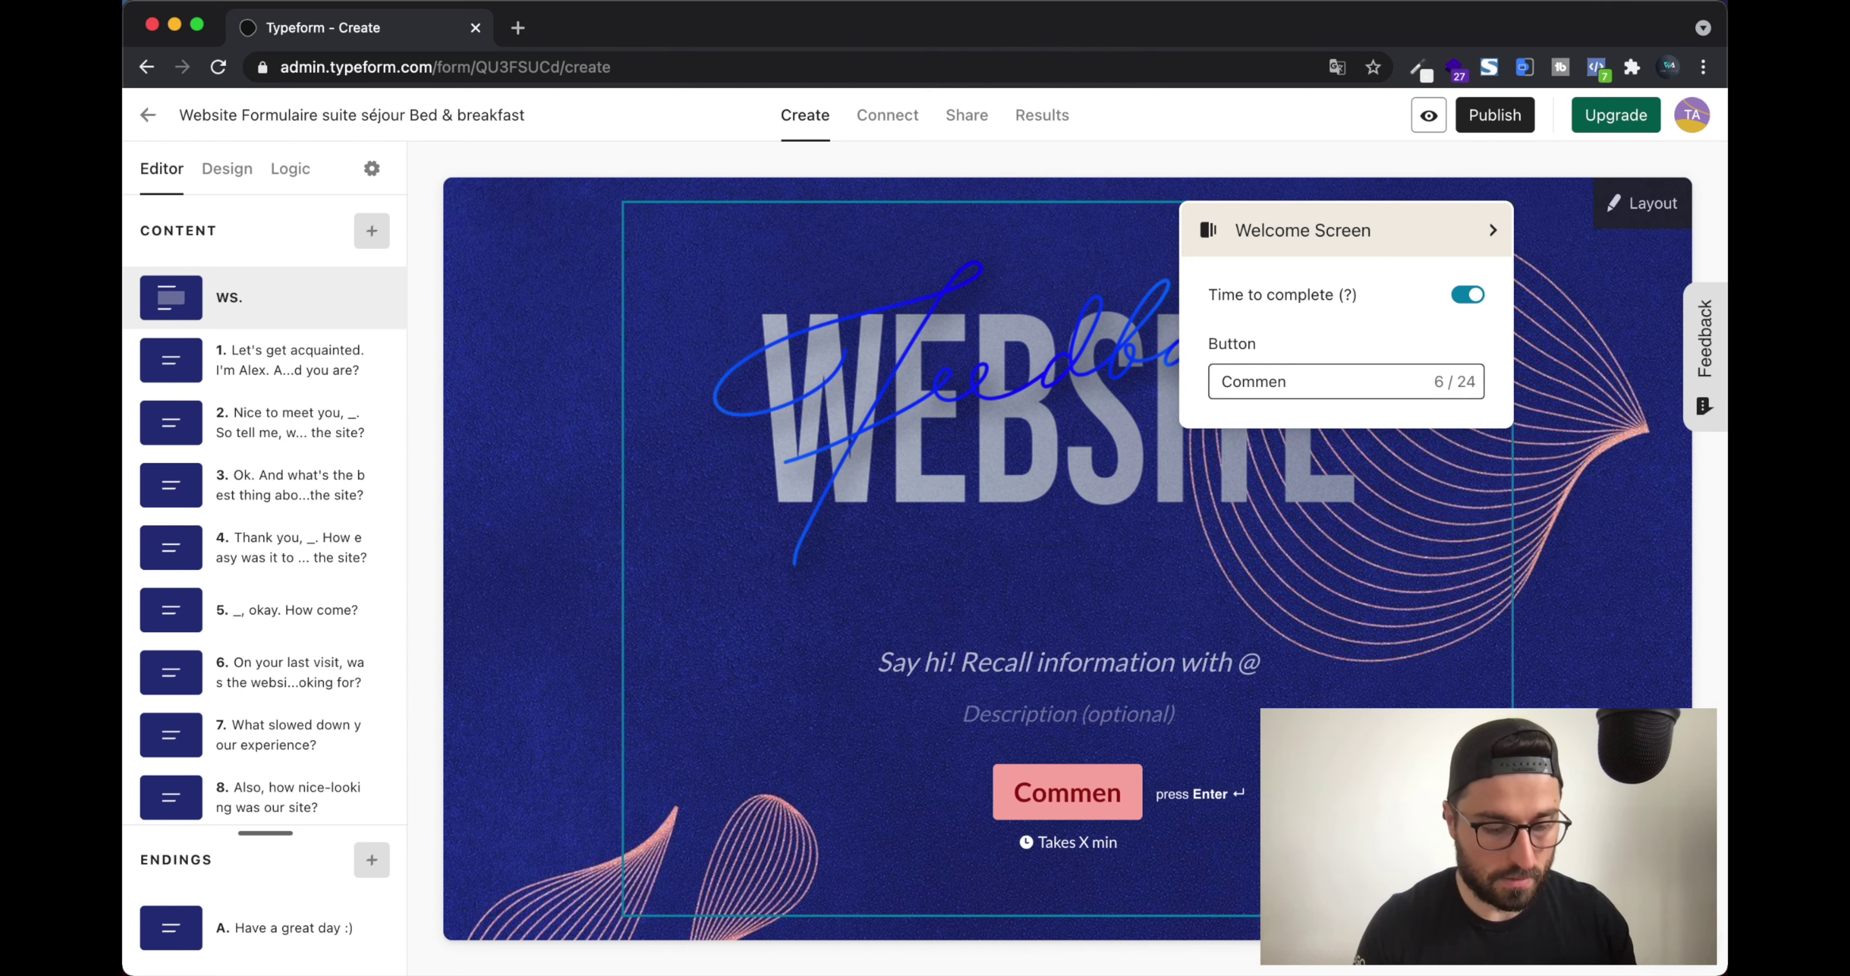
type("cez")
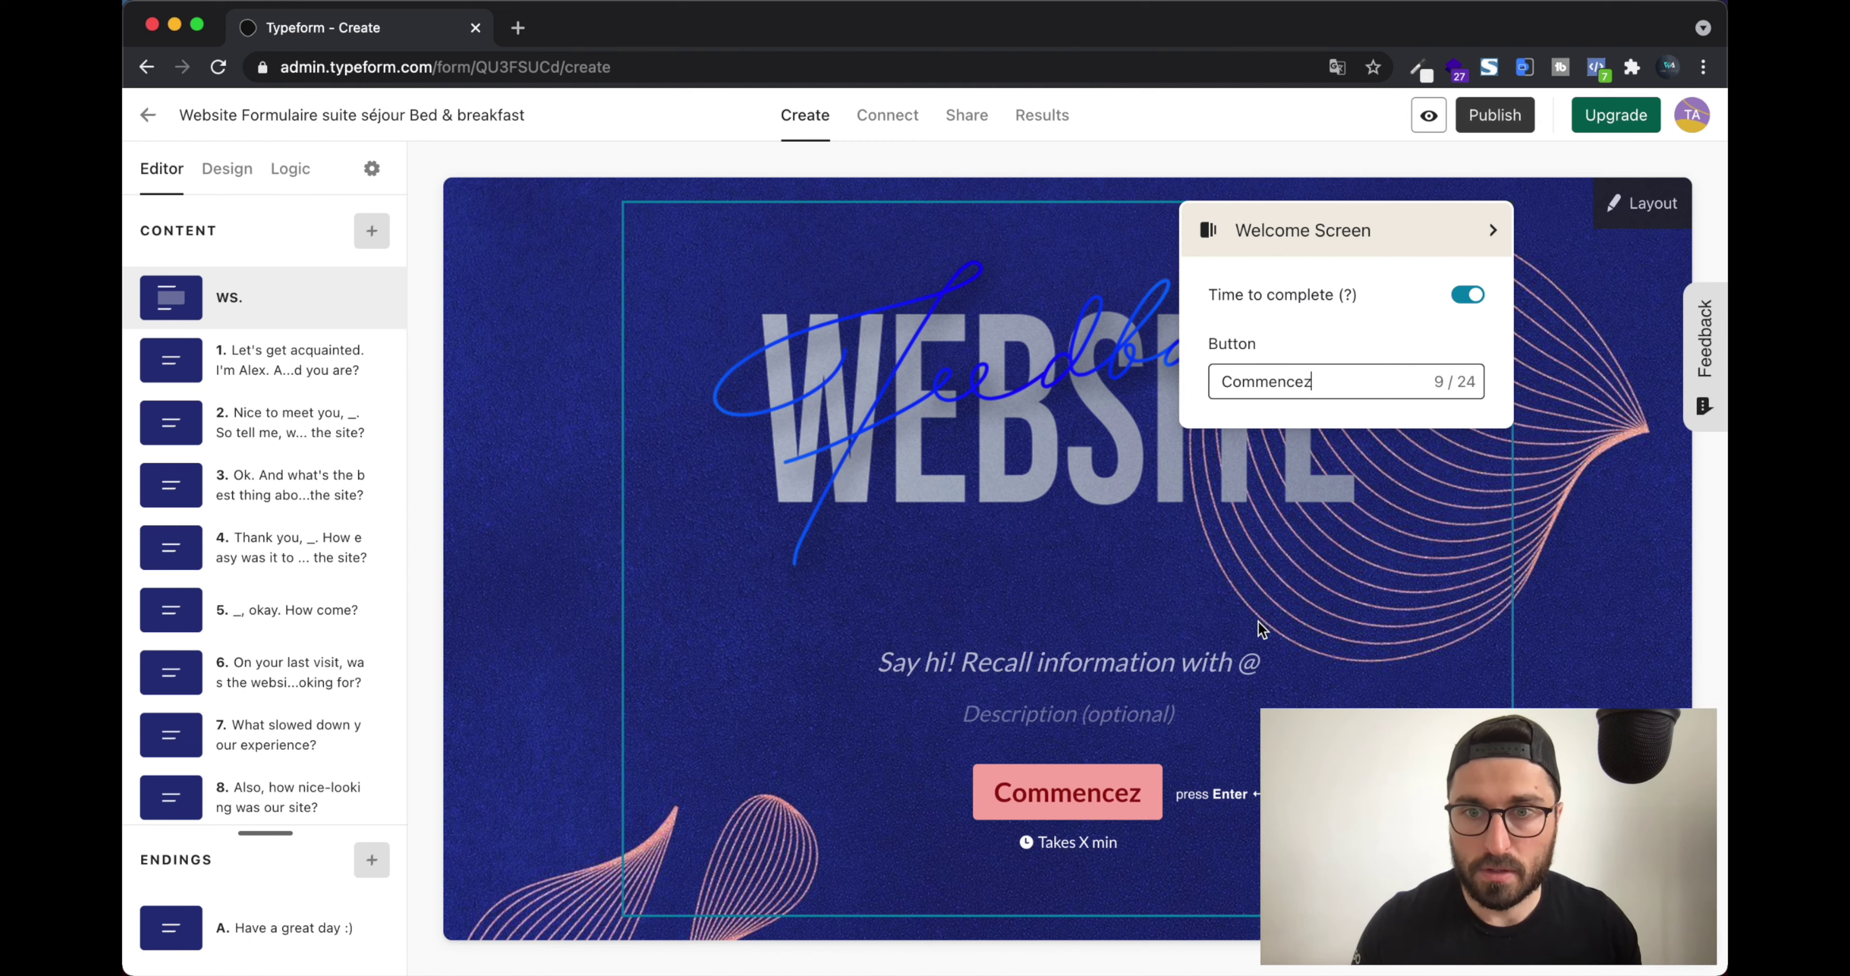
left_click(1220, 795)
mouse_move(1089, 846)
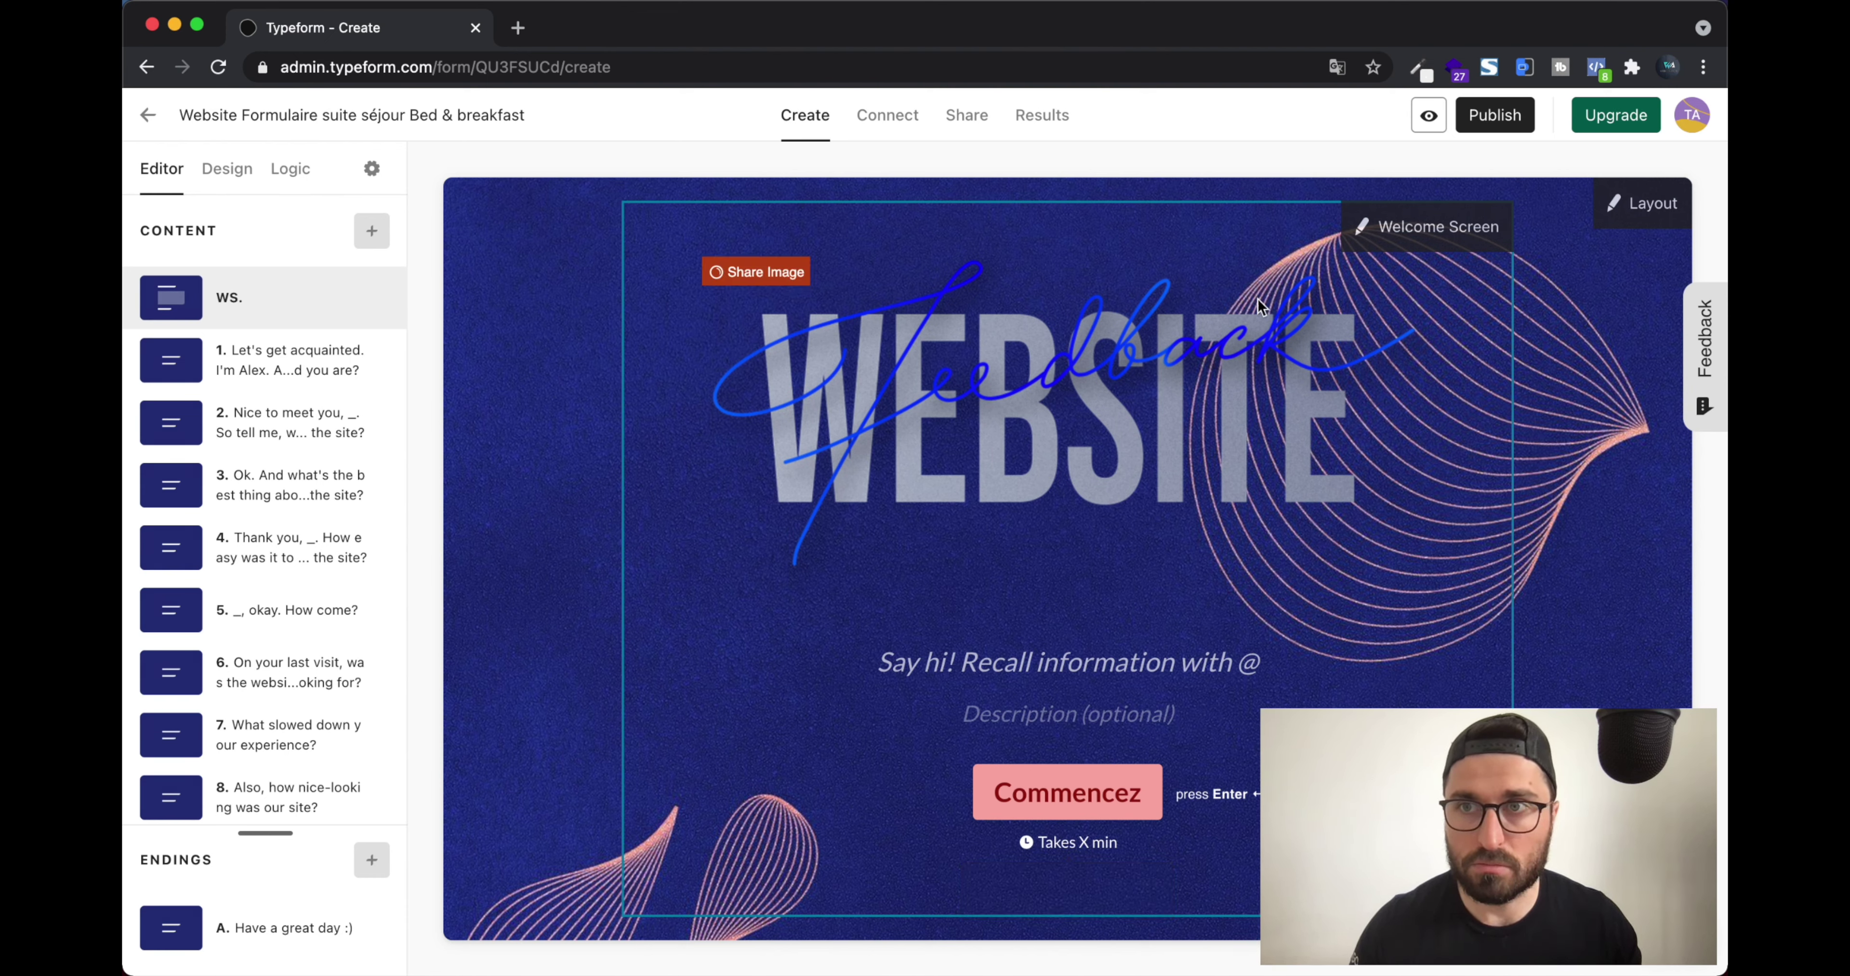
Try several image layouts on the welcome screen, then restore the centred layout with the image above the text
left_click(1661, 204)
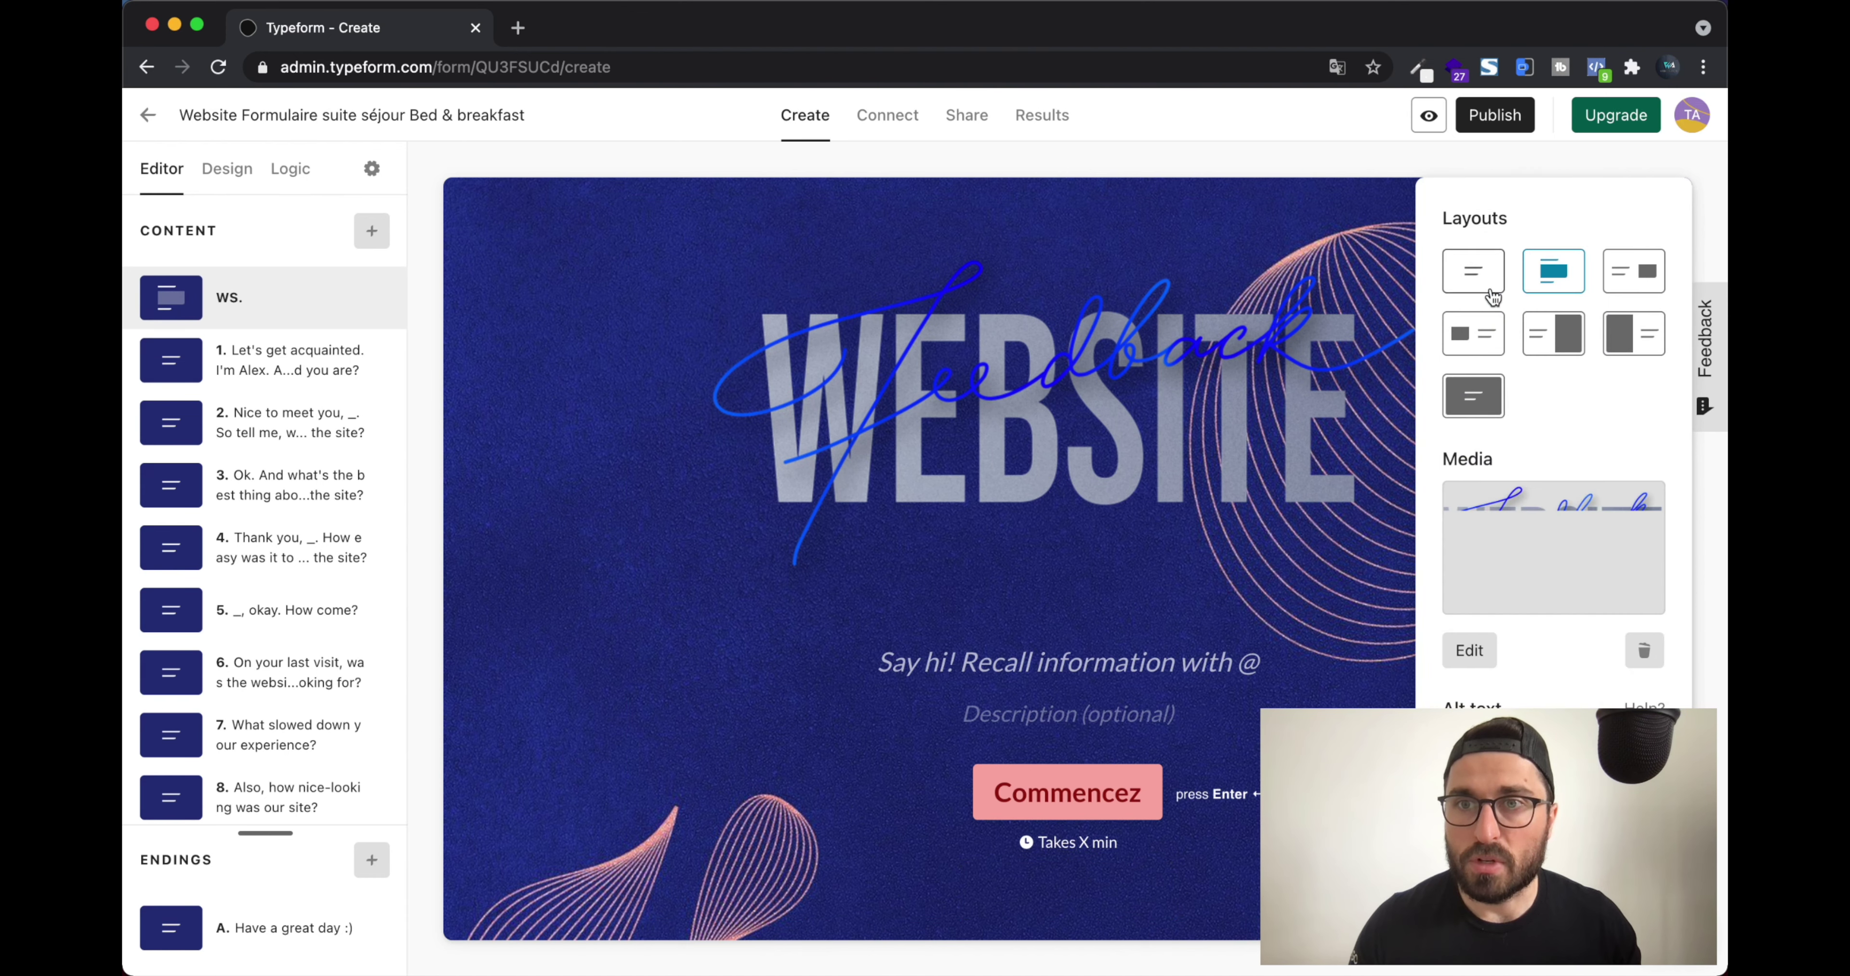
left_click(1473, 337)
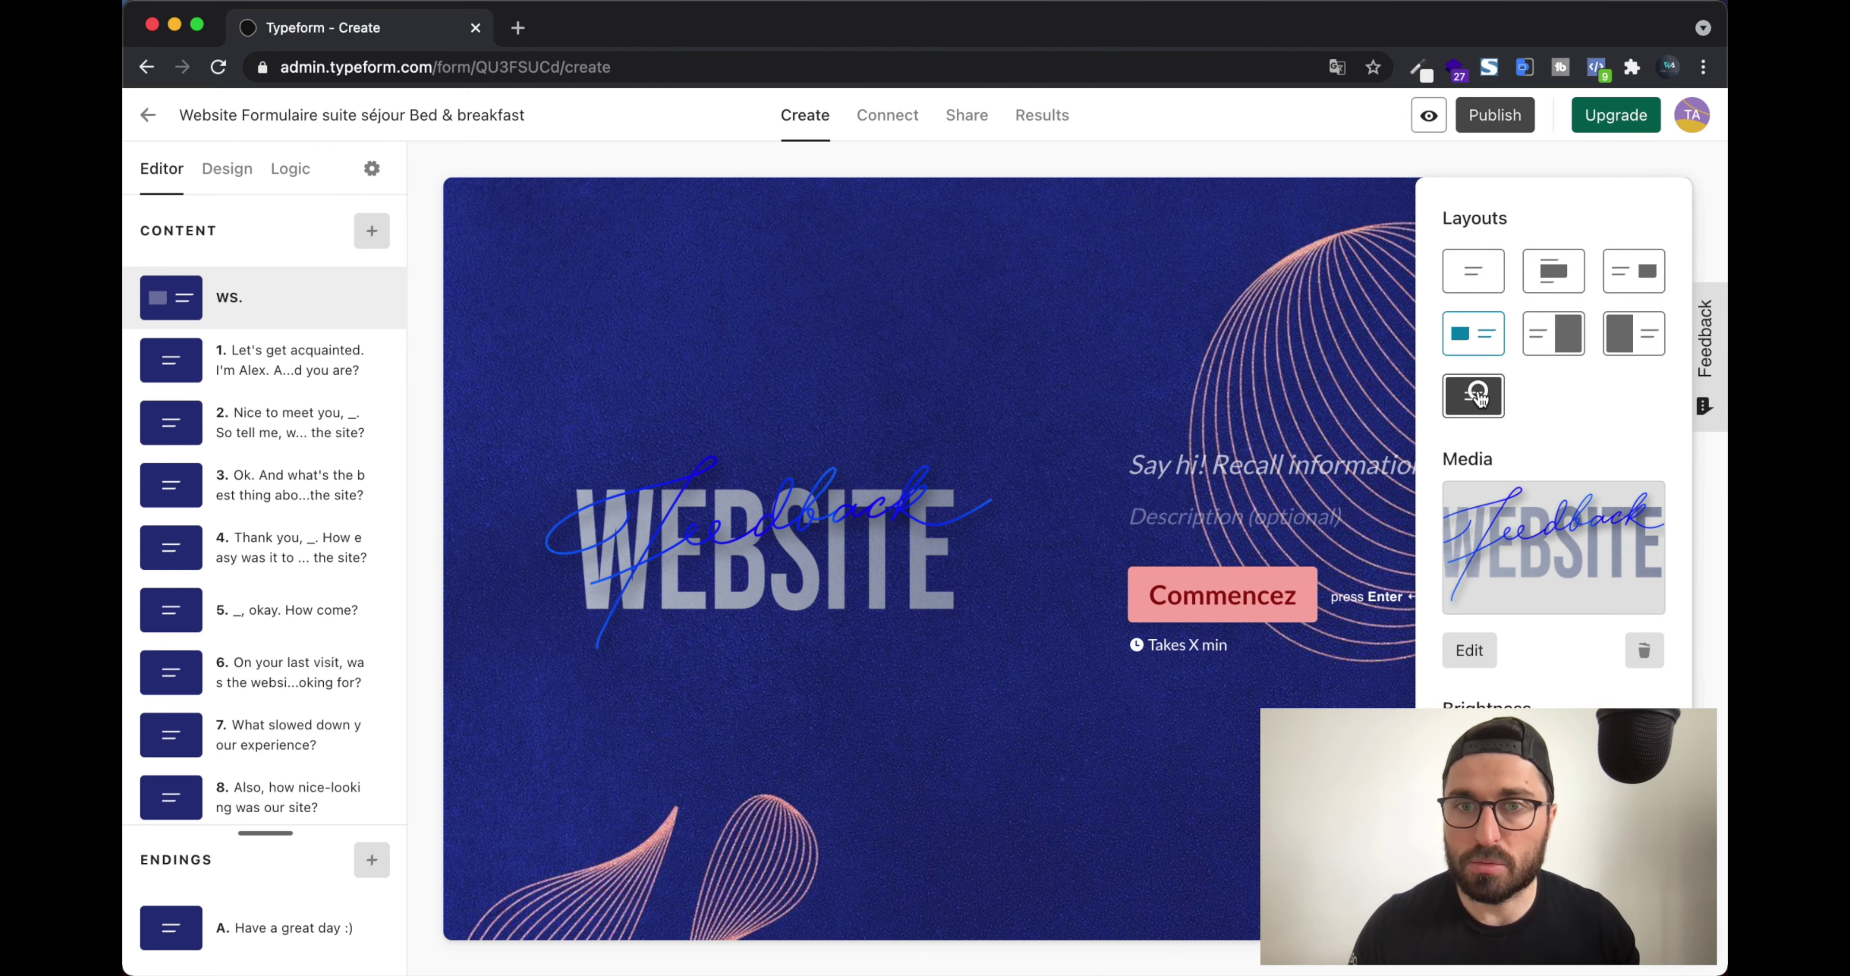
left_click(1473, 394)
left_click(1548, 348)
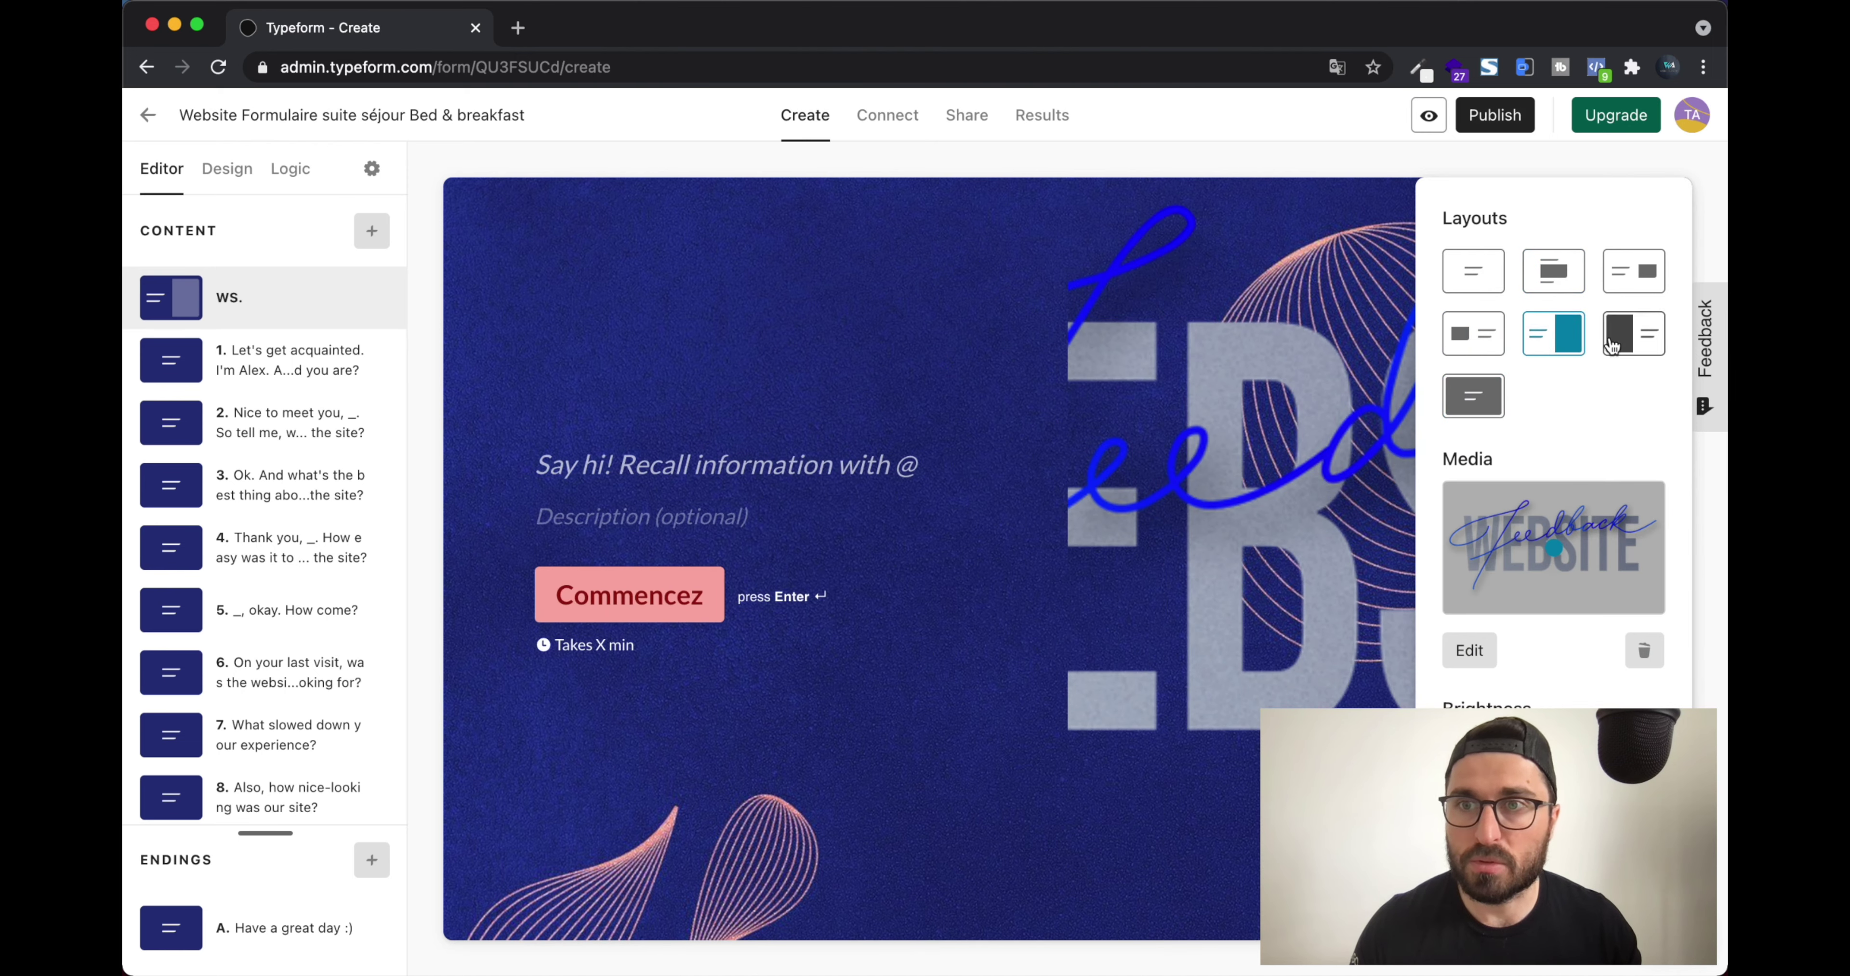
left_click(1634, 333)
left_click(1464, 272)
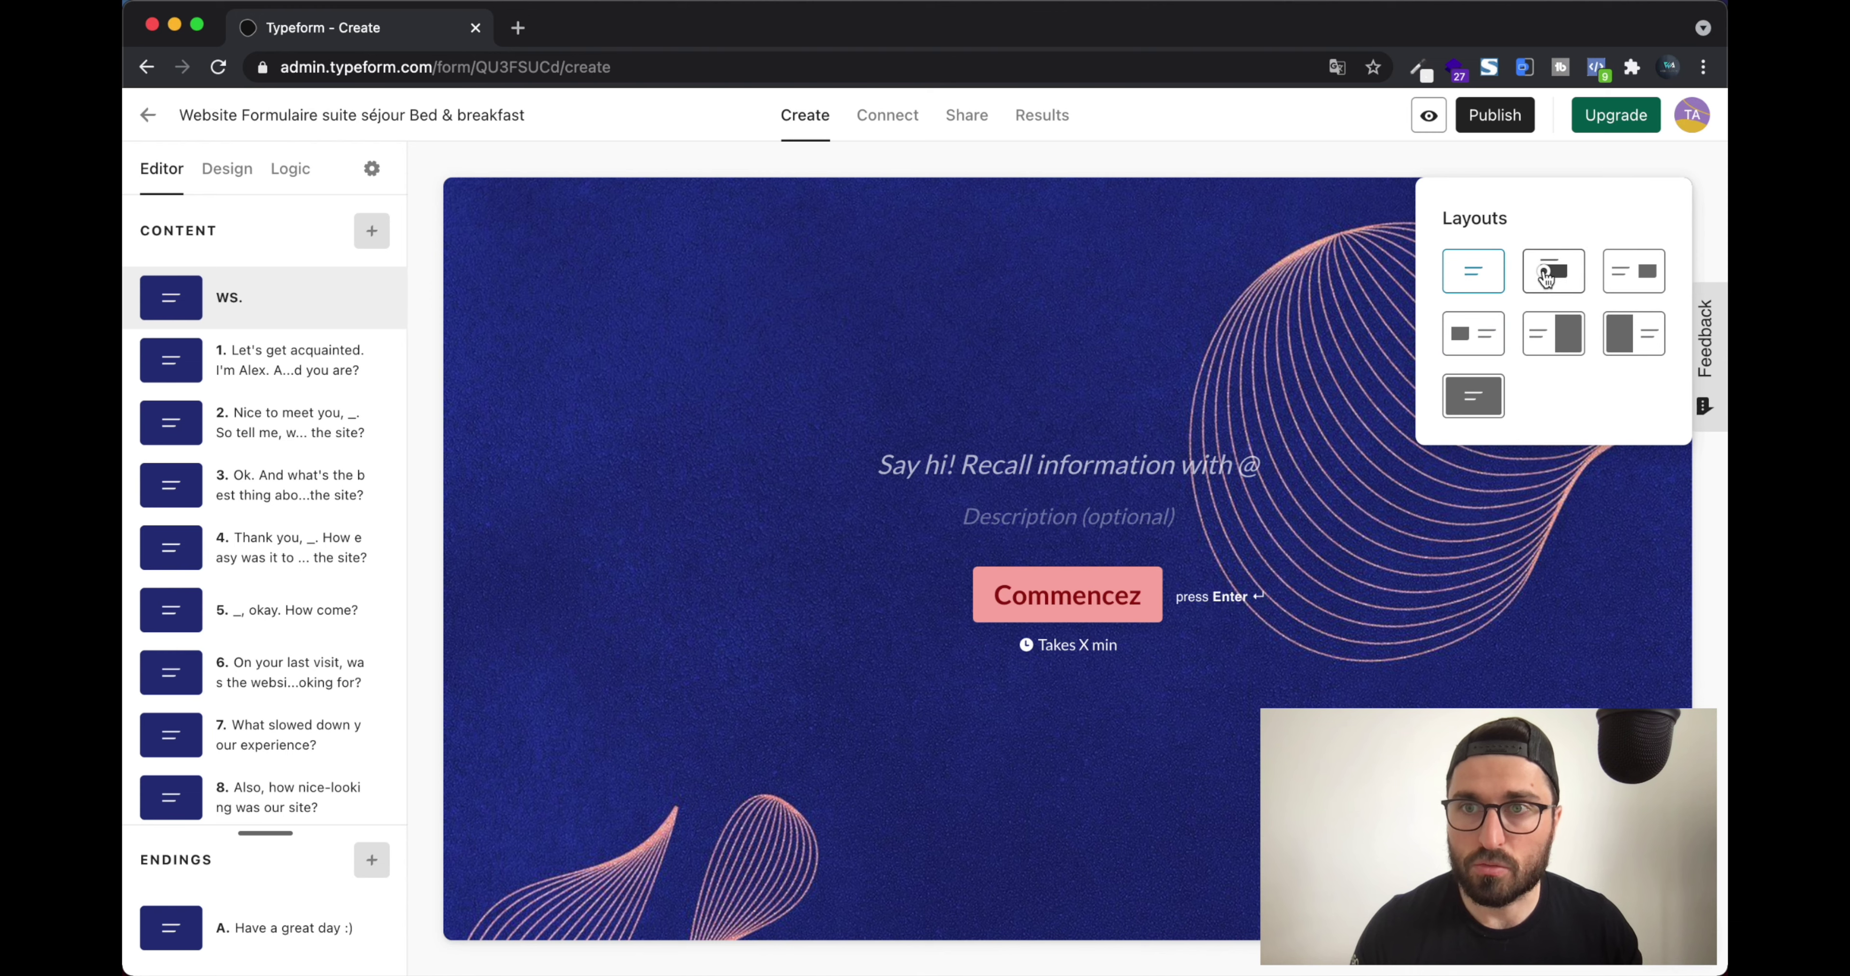
left_click(1553, 270)
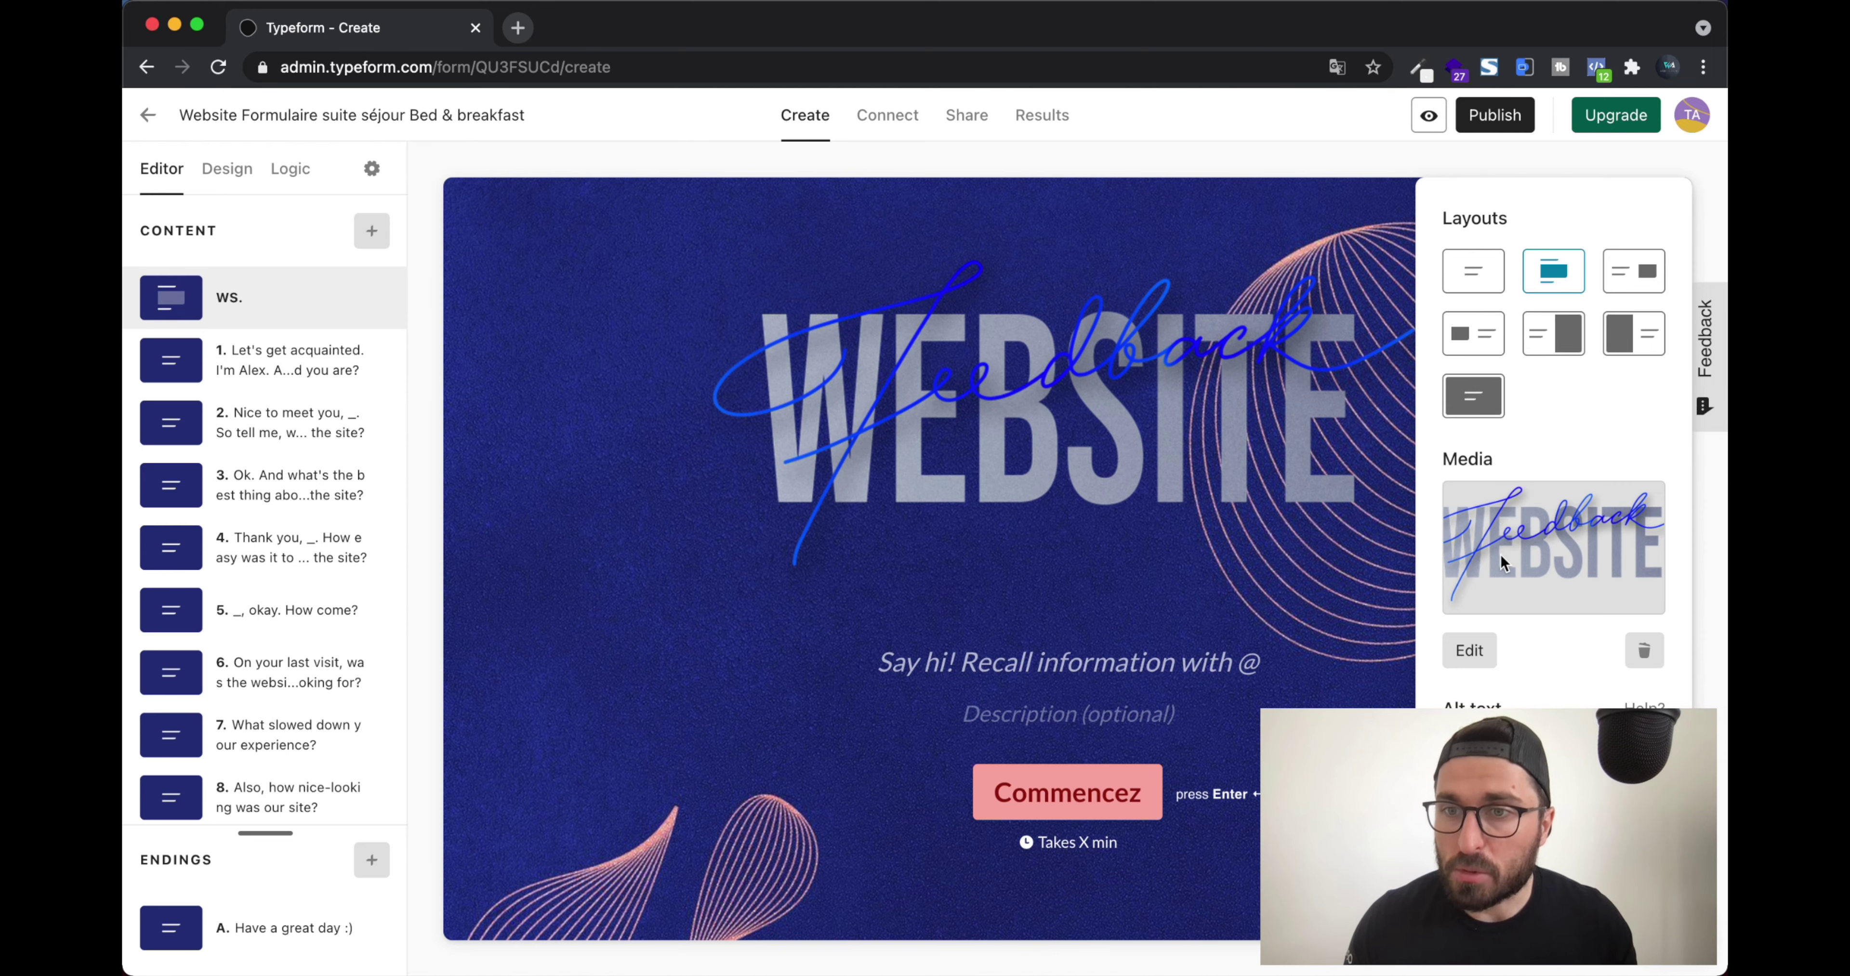
Search the Unsplash photos for "hotel" and replace the welcome image with the photo of loungers facing the mountains
left_click(1469, 654)
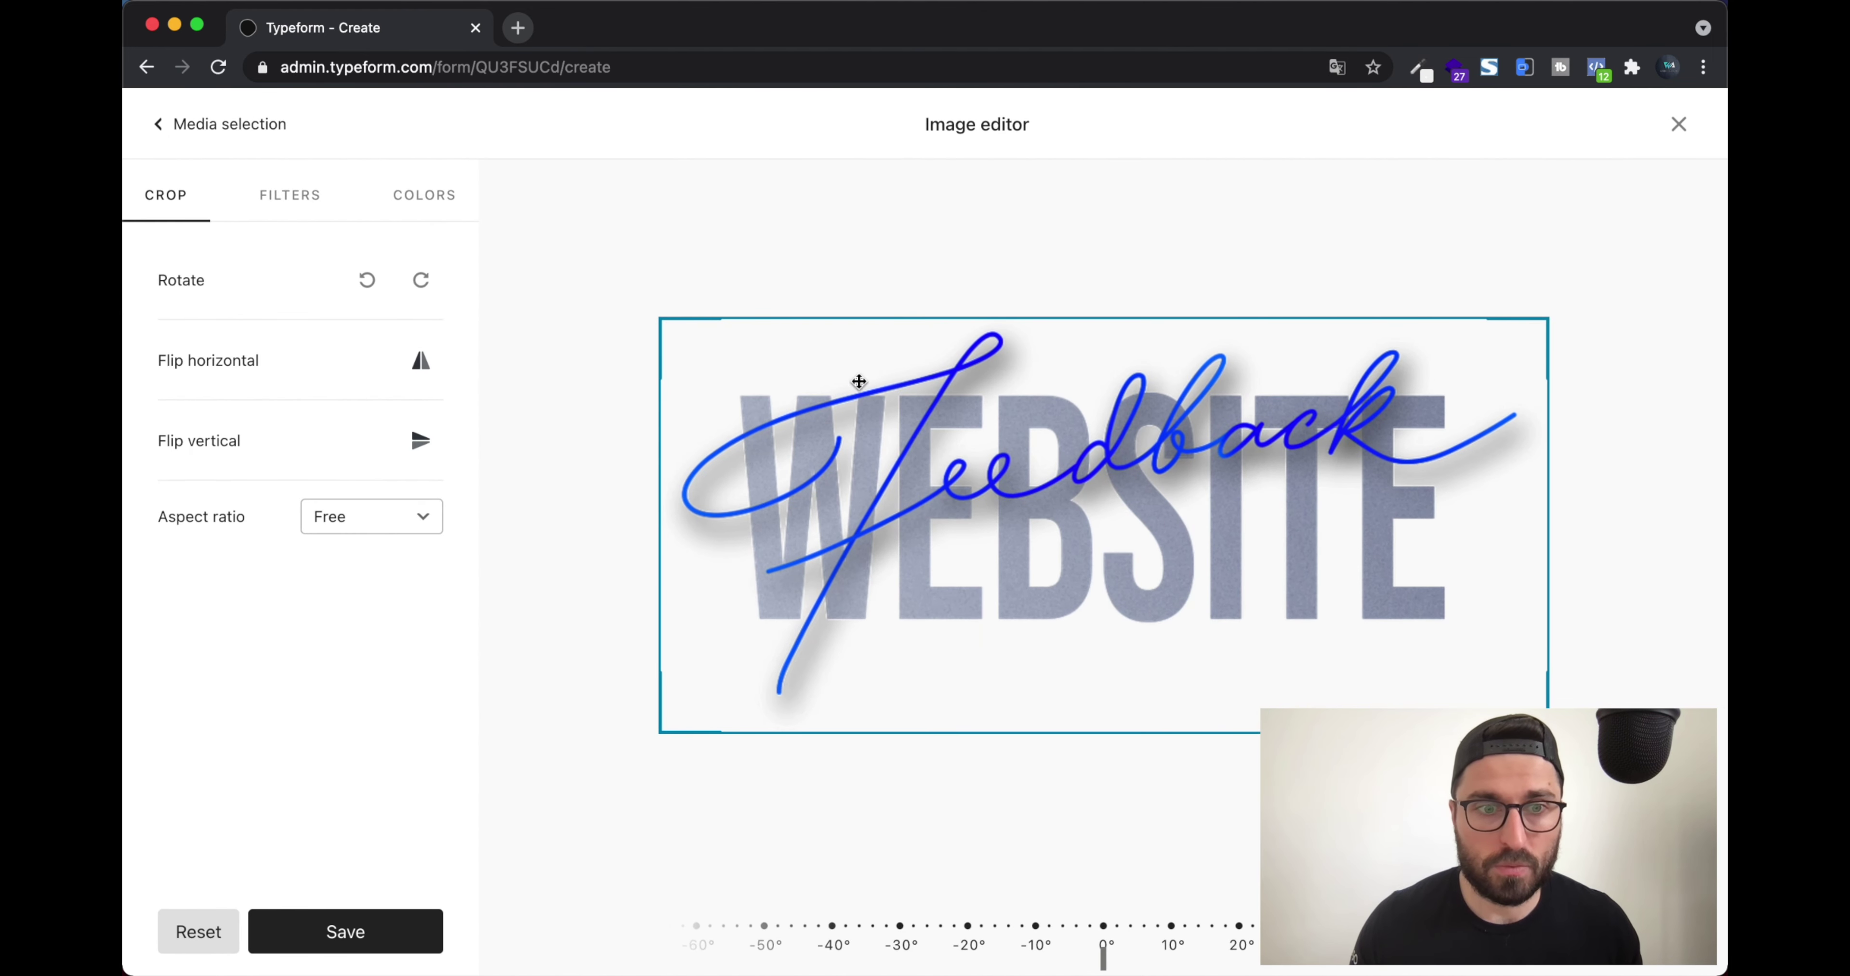
left_click(195, 127)
scroll(694, 643, "down", 1)
scroll(900, 361, "up", 1)
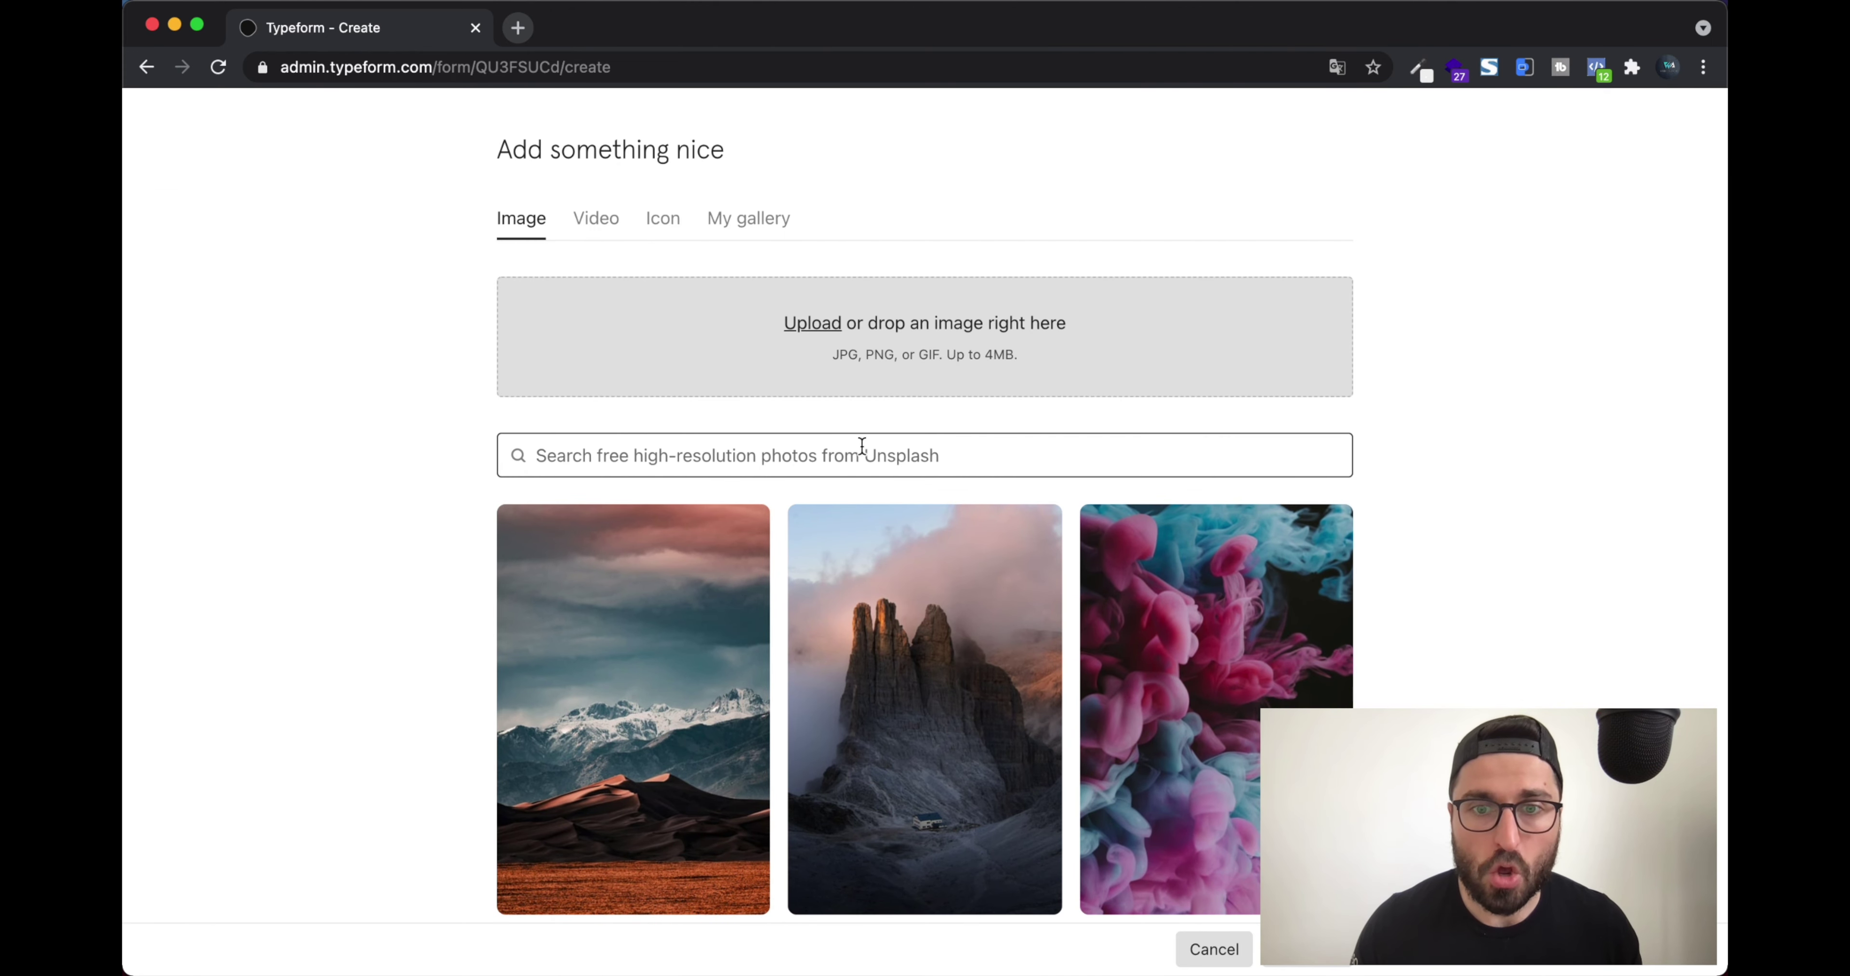
scroll(862, 444, "down", 5)
scroll(862, 446, "down", 10)
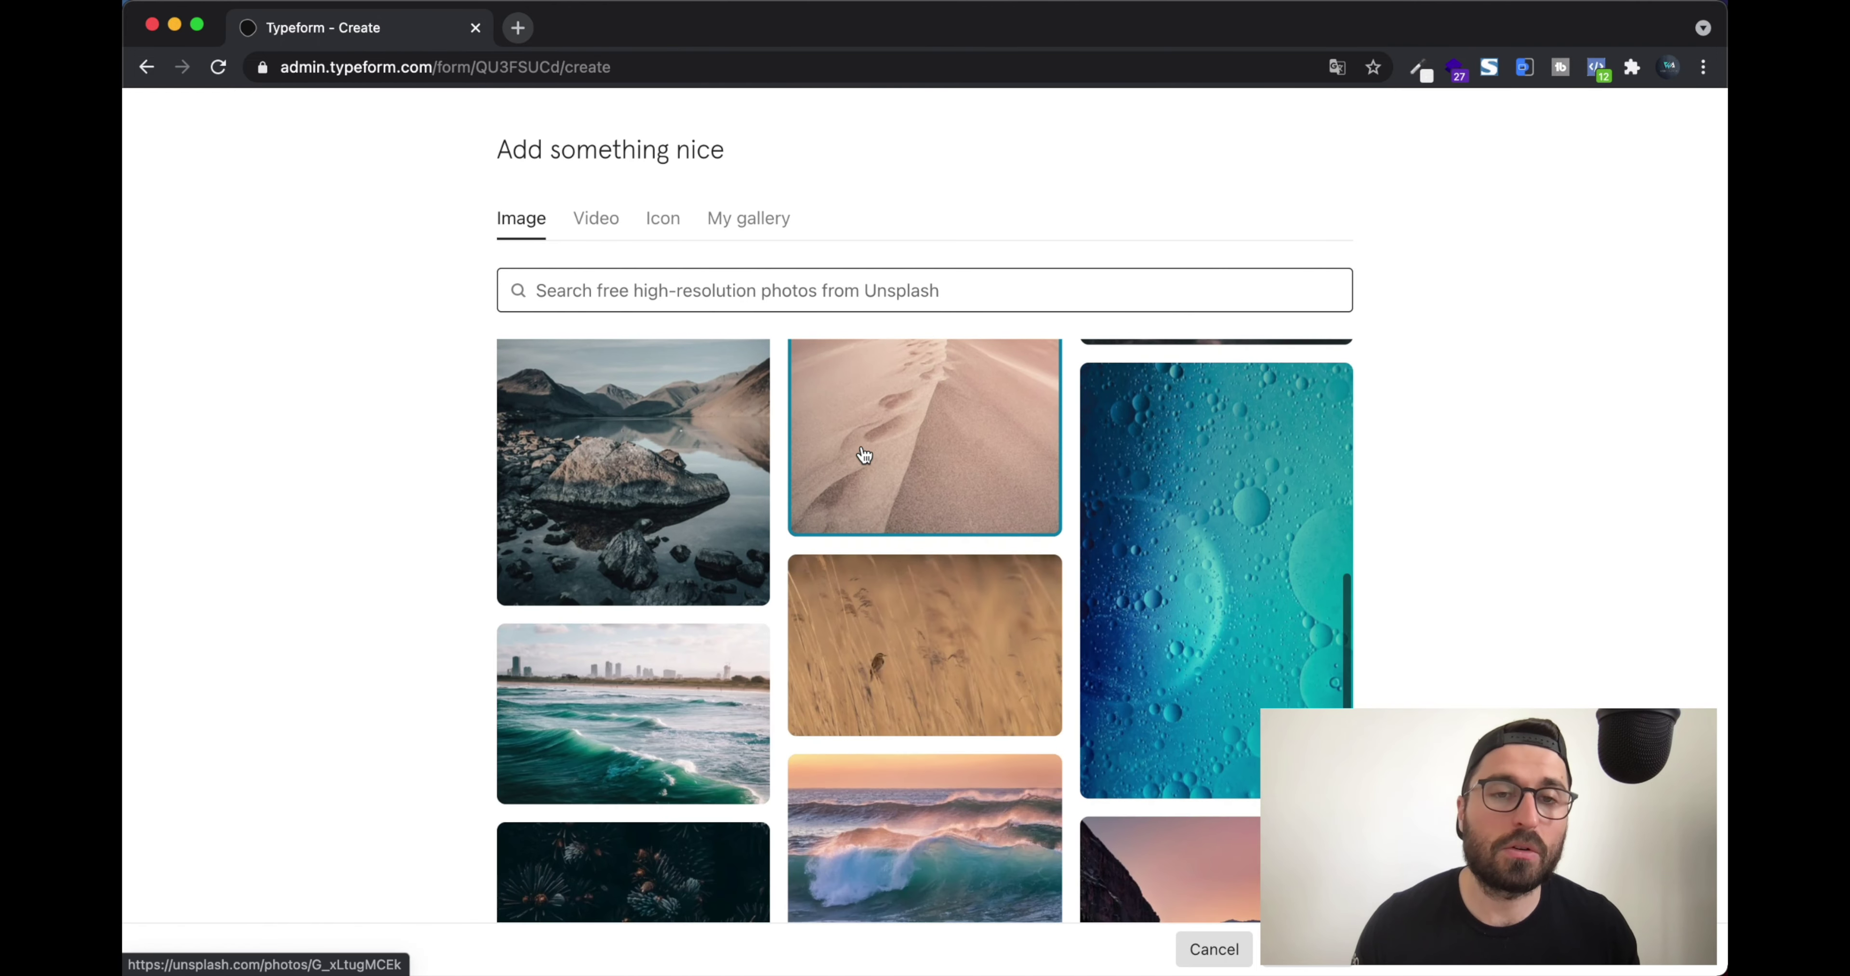
scroll(864, 454, "down", 10)
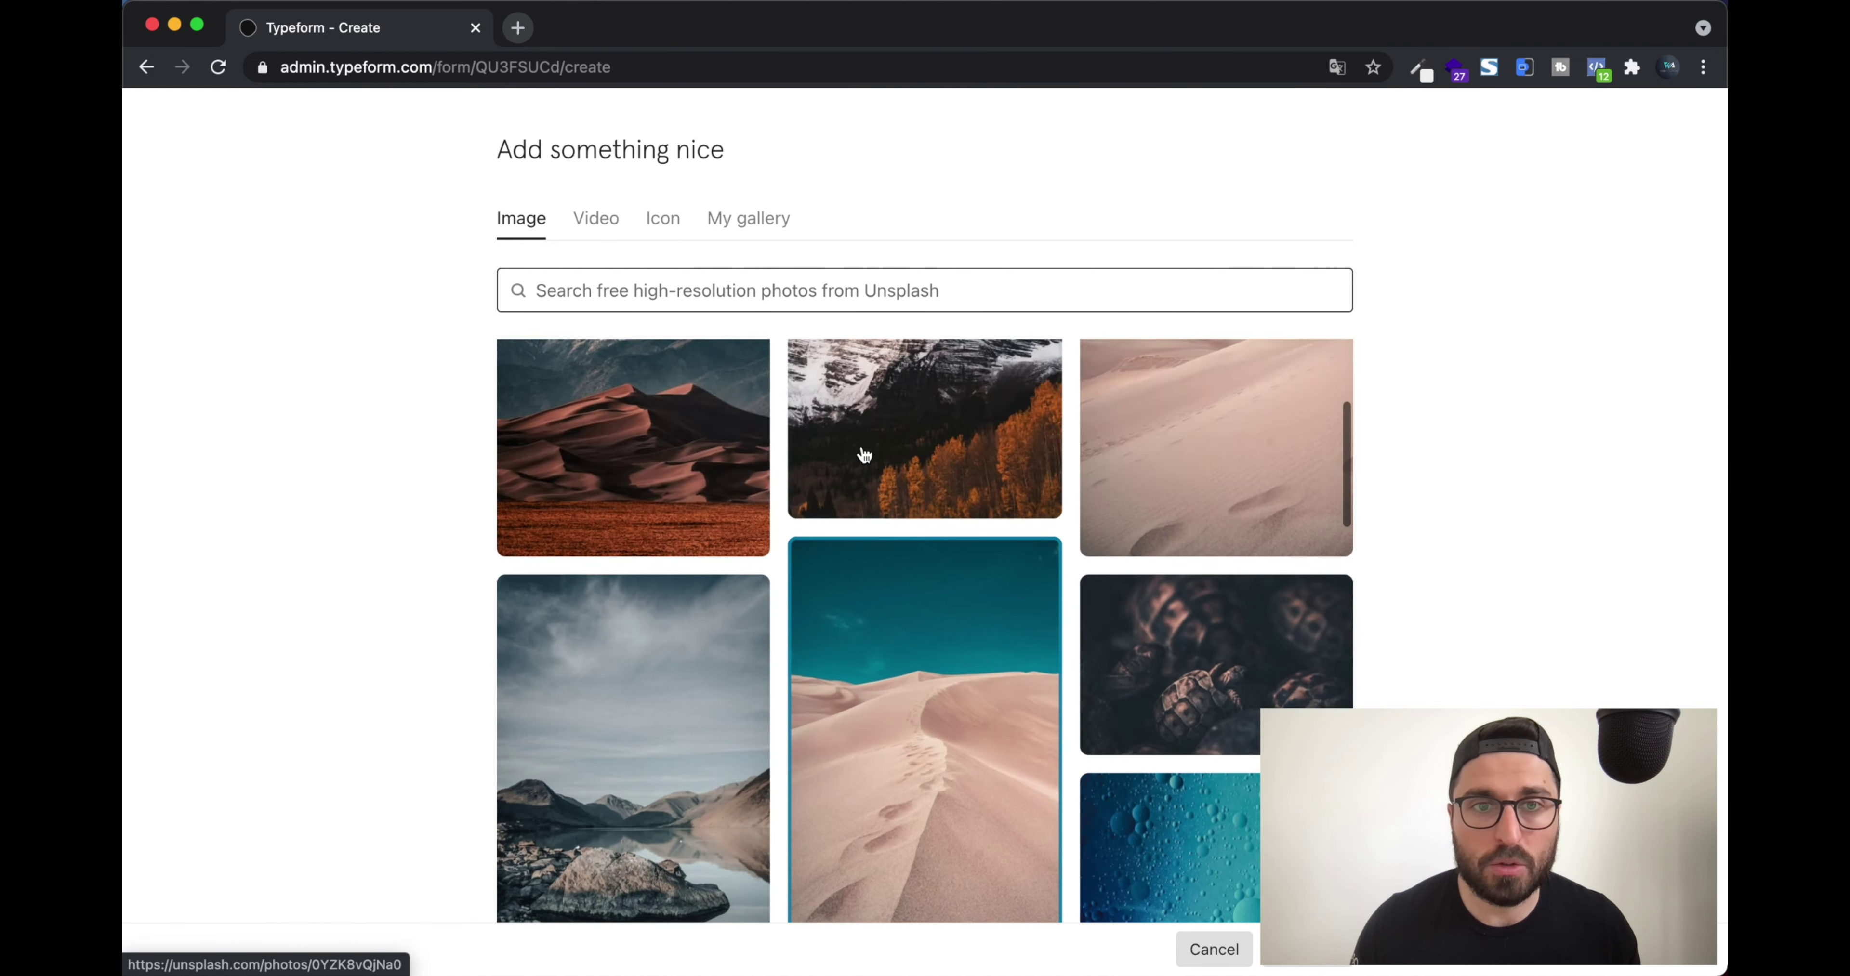
left_click(668, 292)
type("hotel")
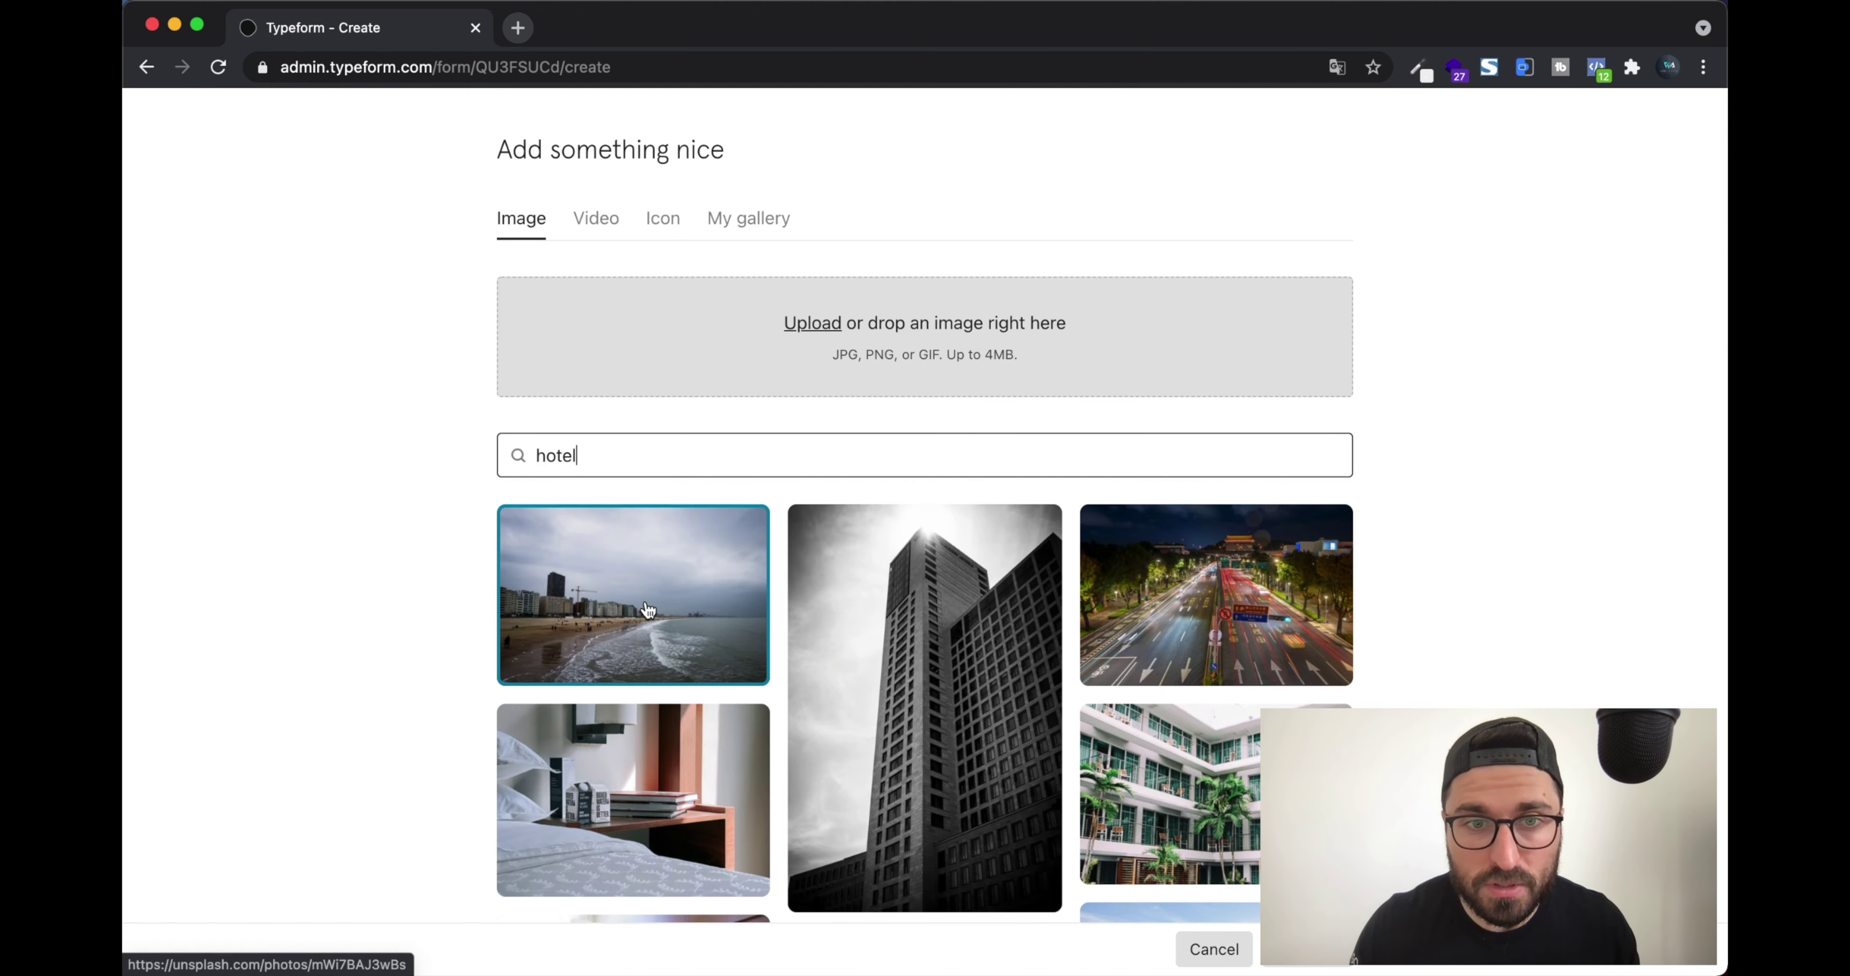
scroll(647, 589, "down", 2)
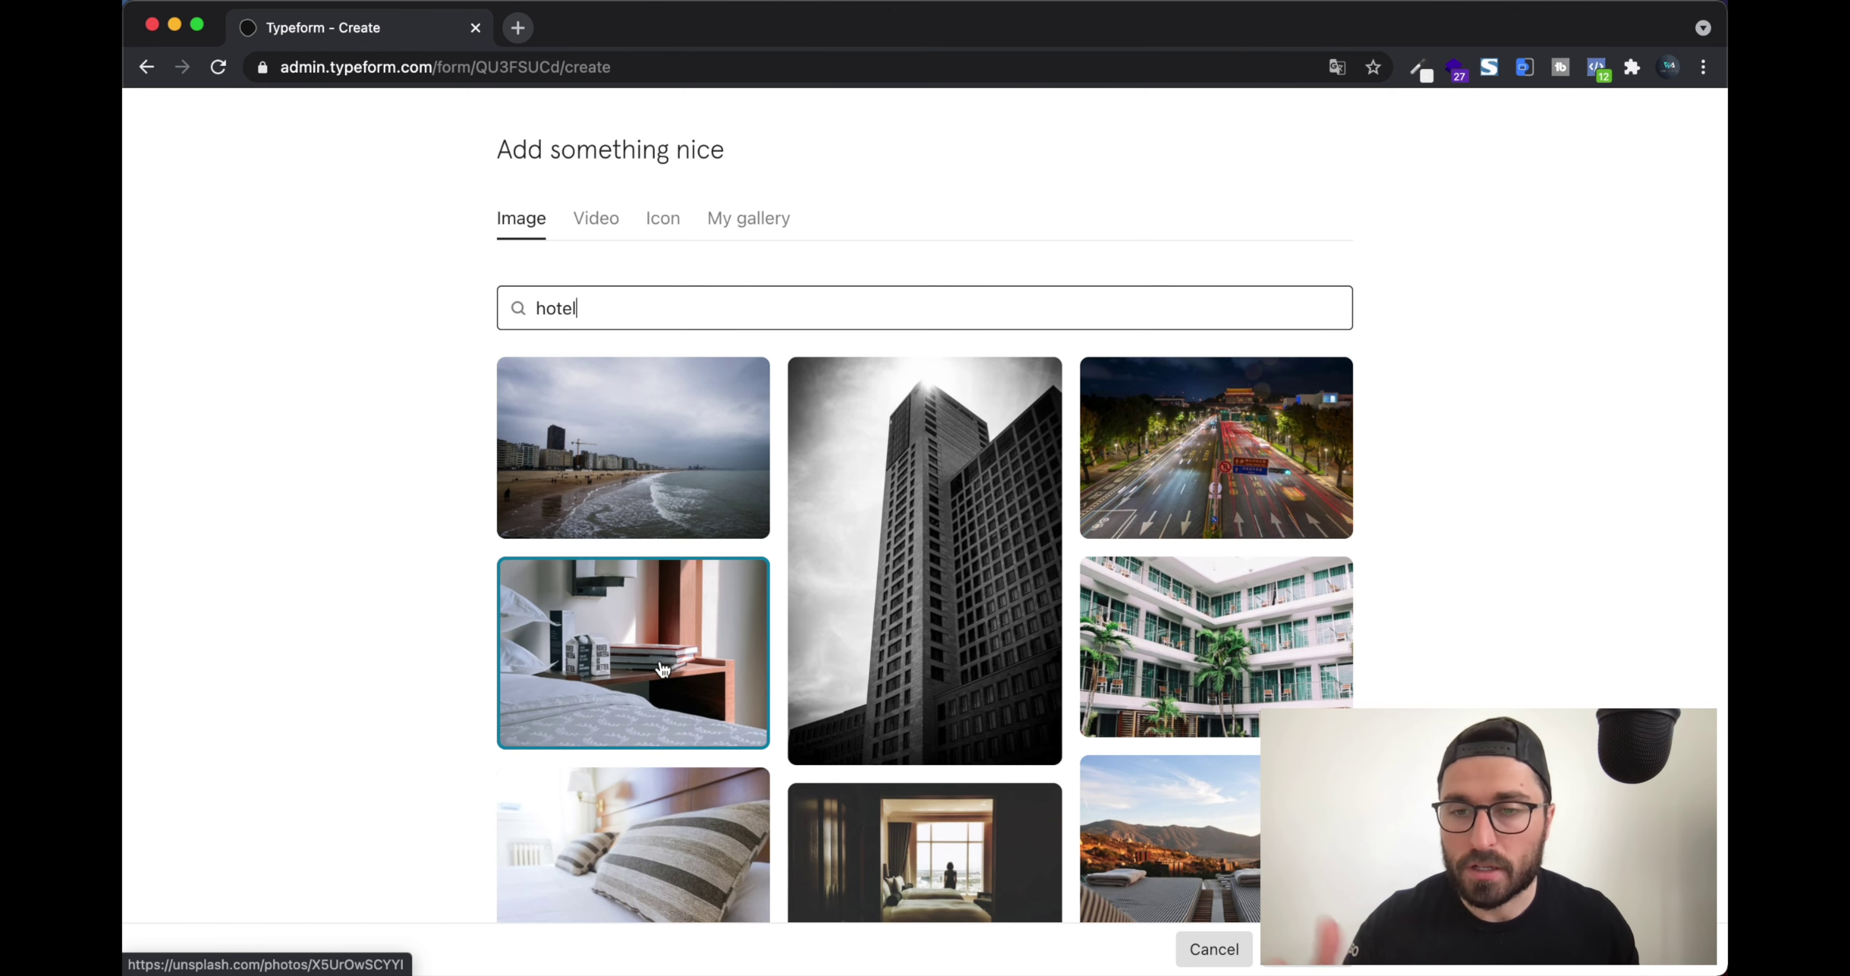
scroll(1228, 825, "down", 3)
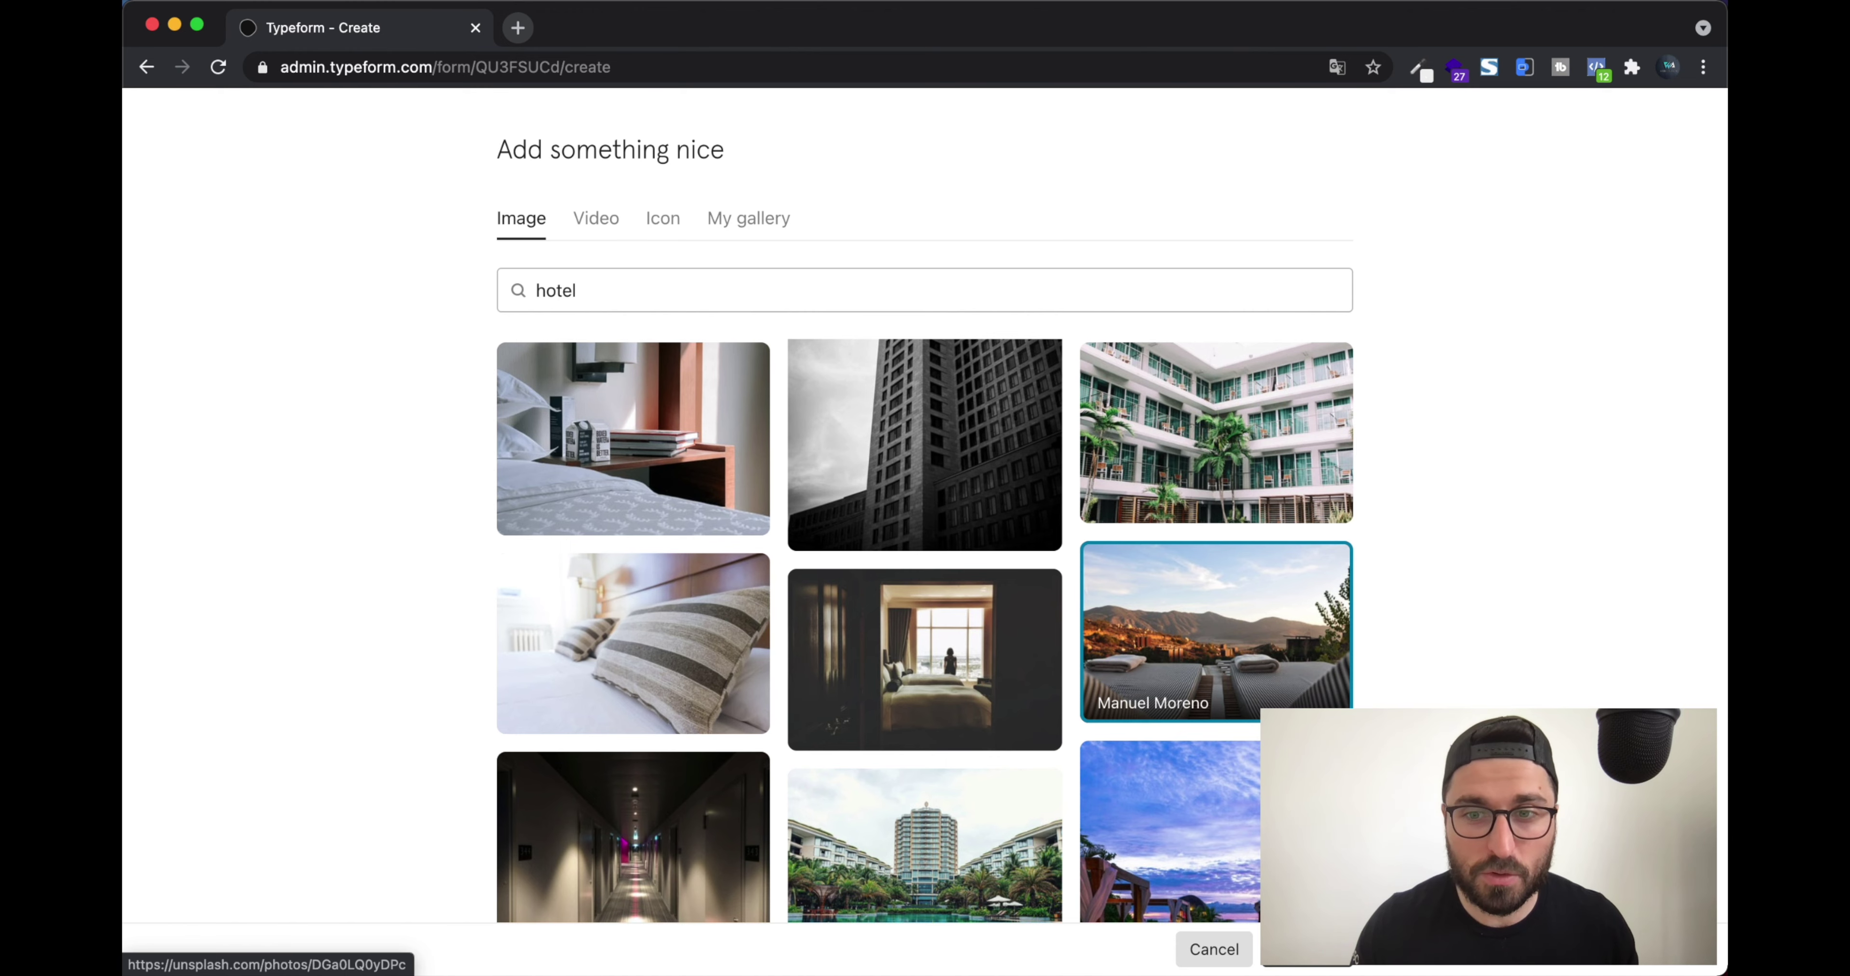
left_click(1216, 631)
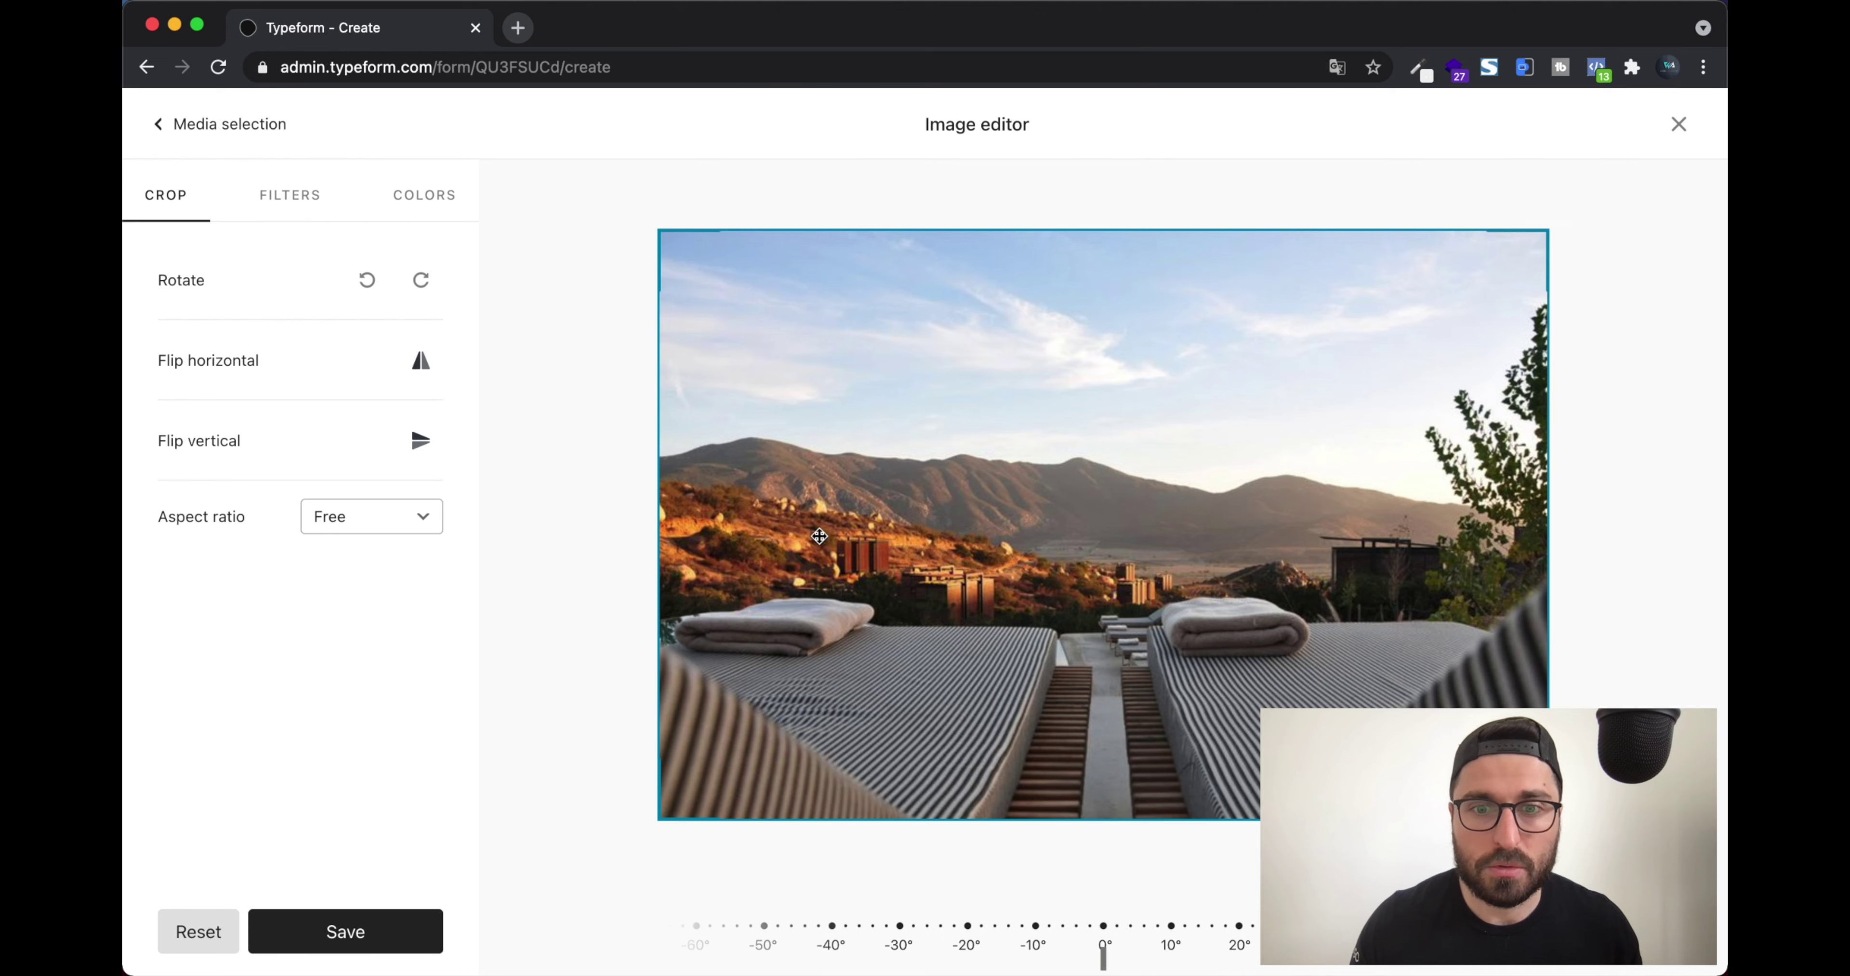
left_click(353, 934)
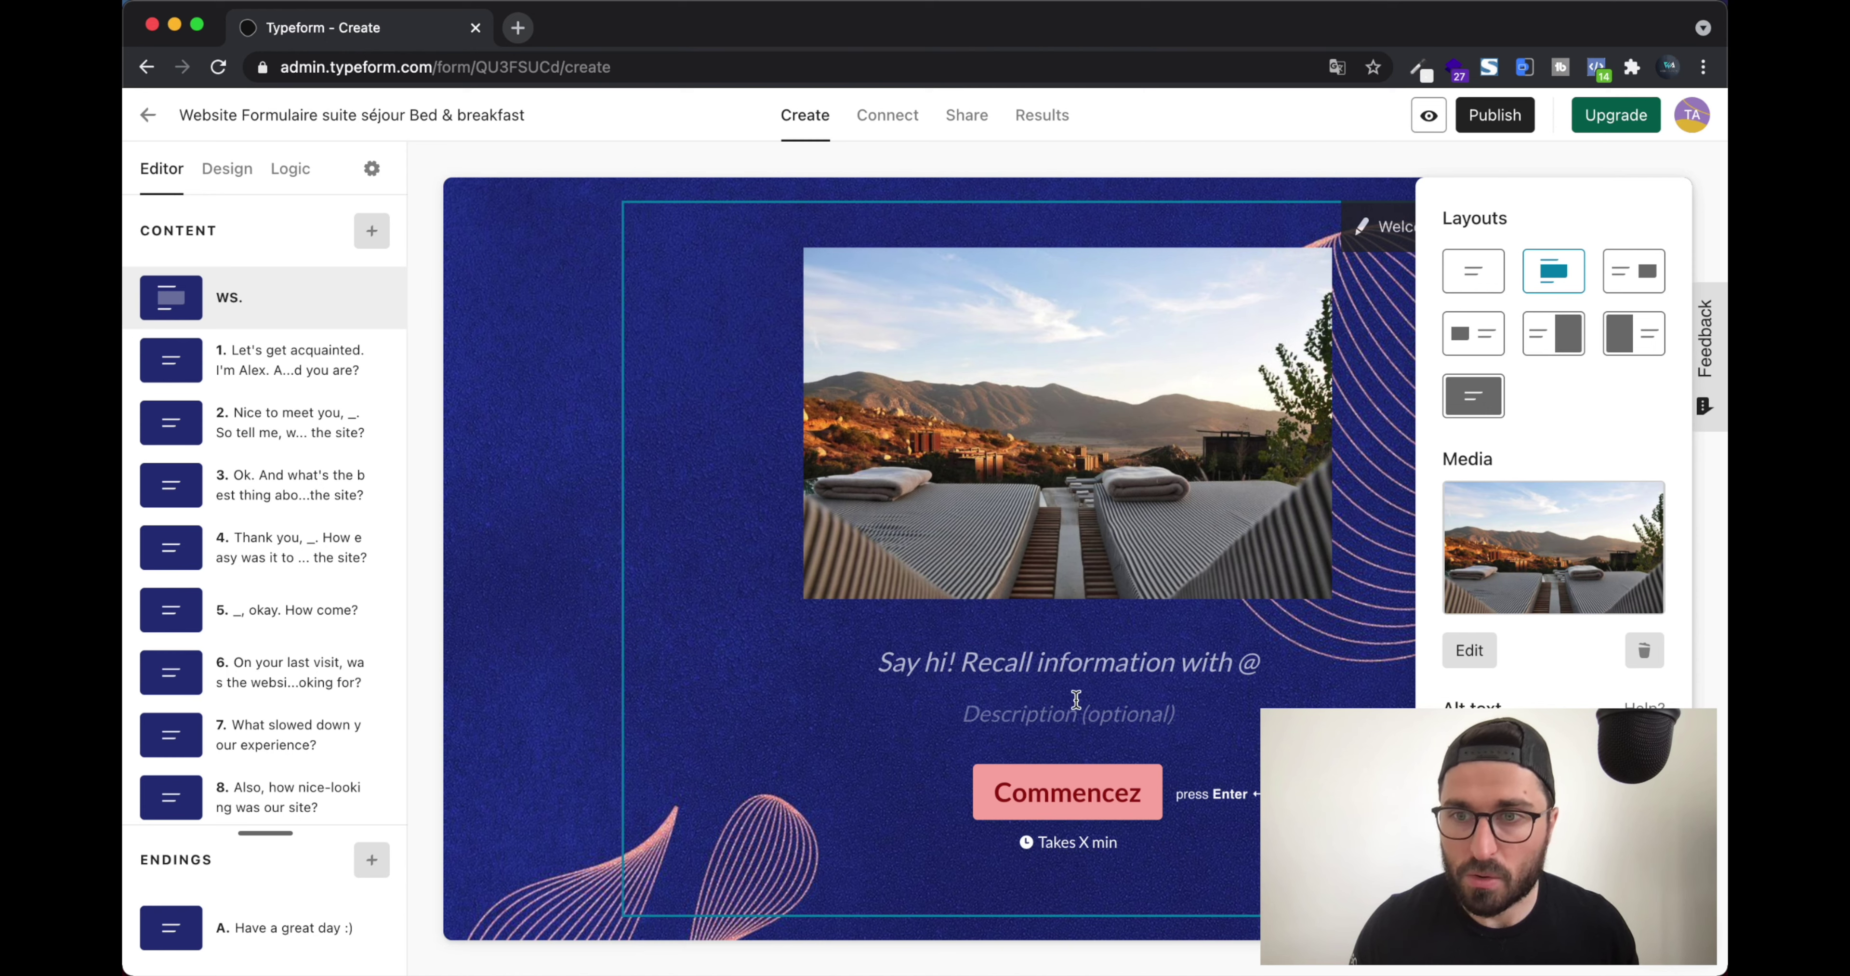
Search the photos for "hotel" again and replace the welcome image with the photo of the tablet and water carton
left_click(1468, 651)
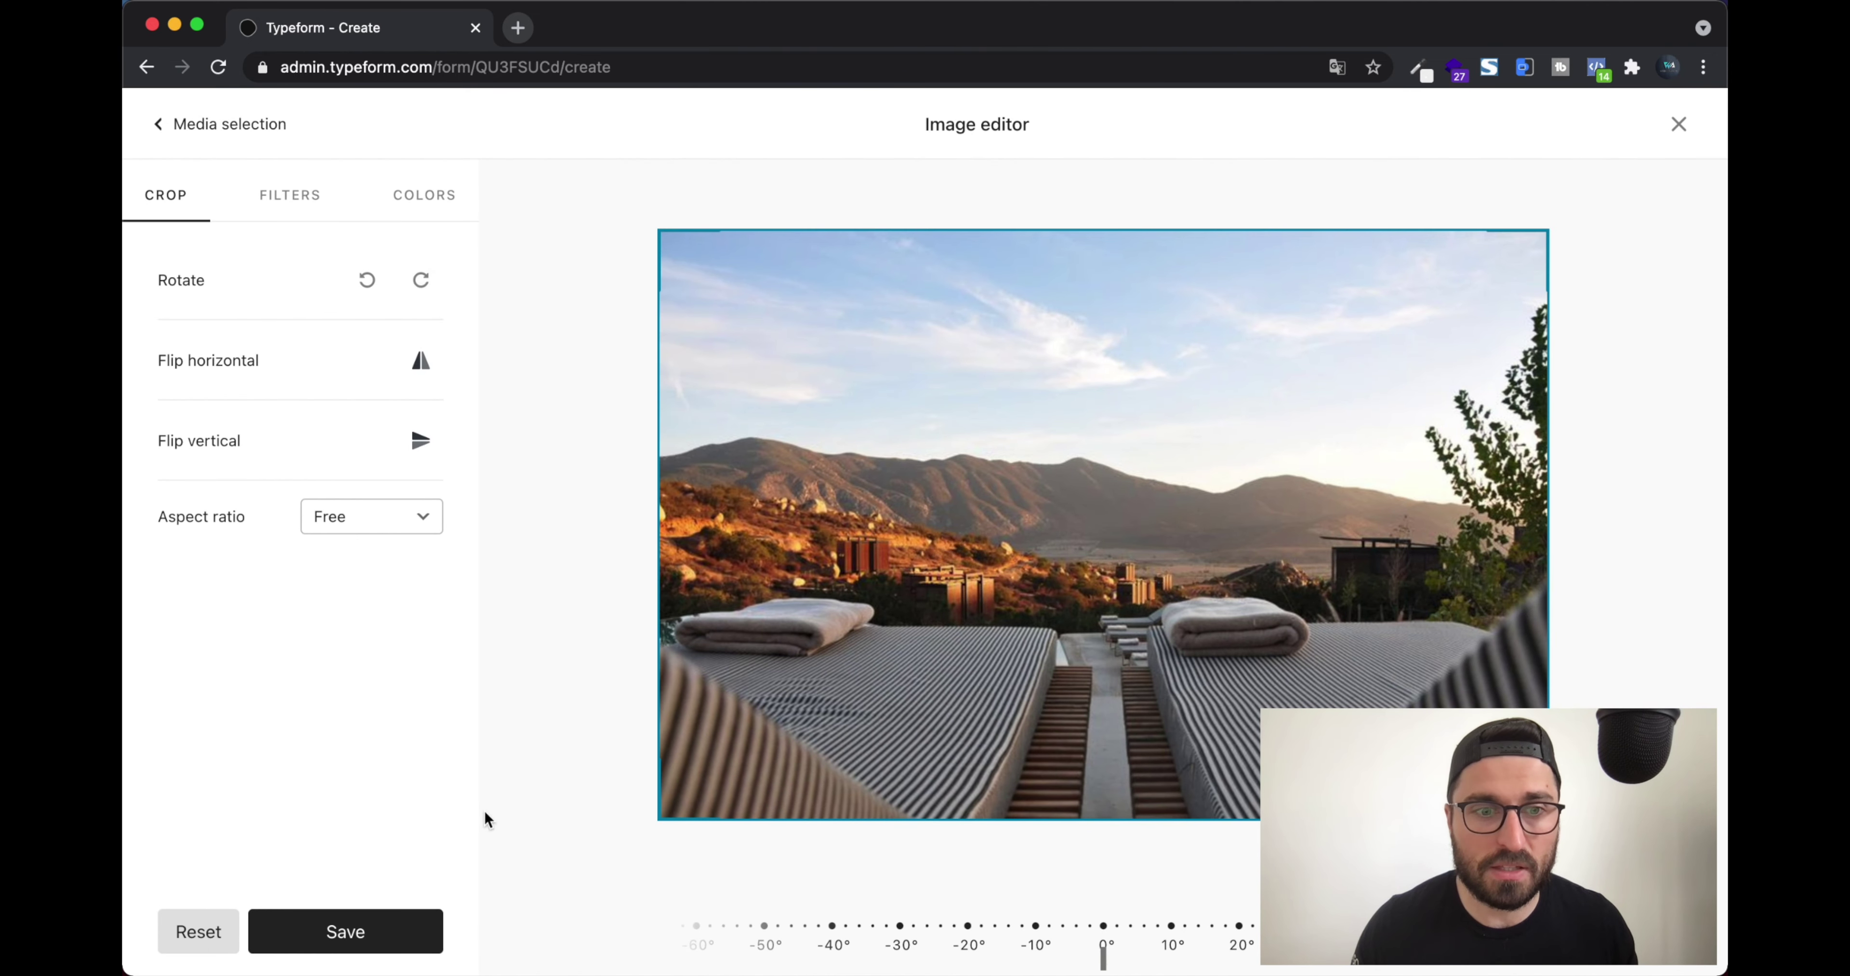
left_click(225, 126)
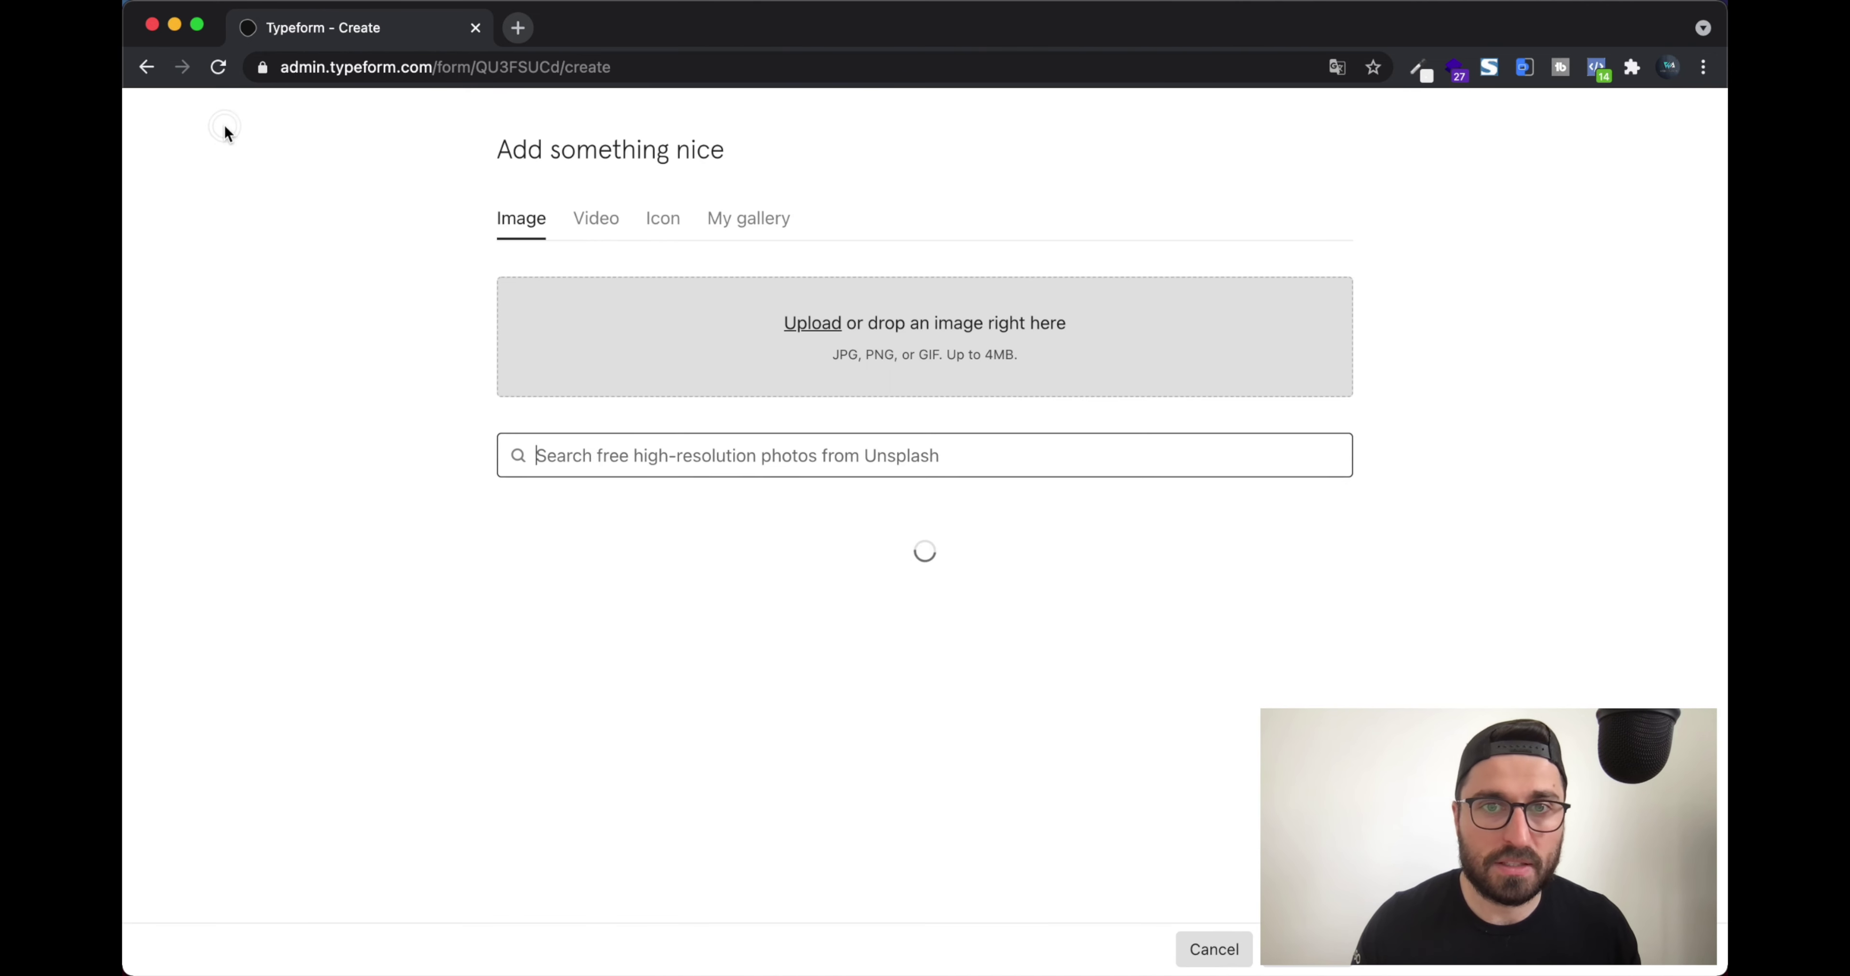
scroll(860, 685, "down", 10)
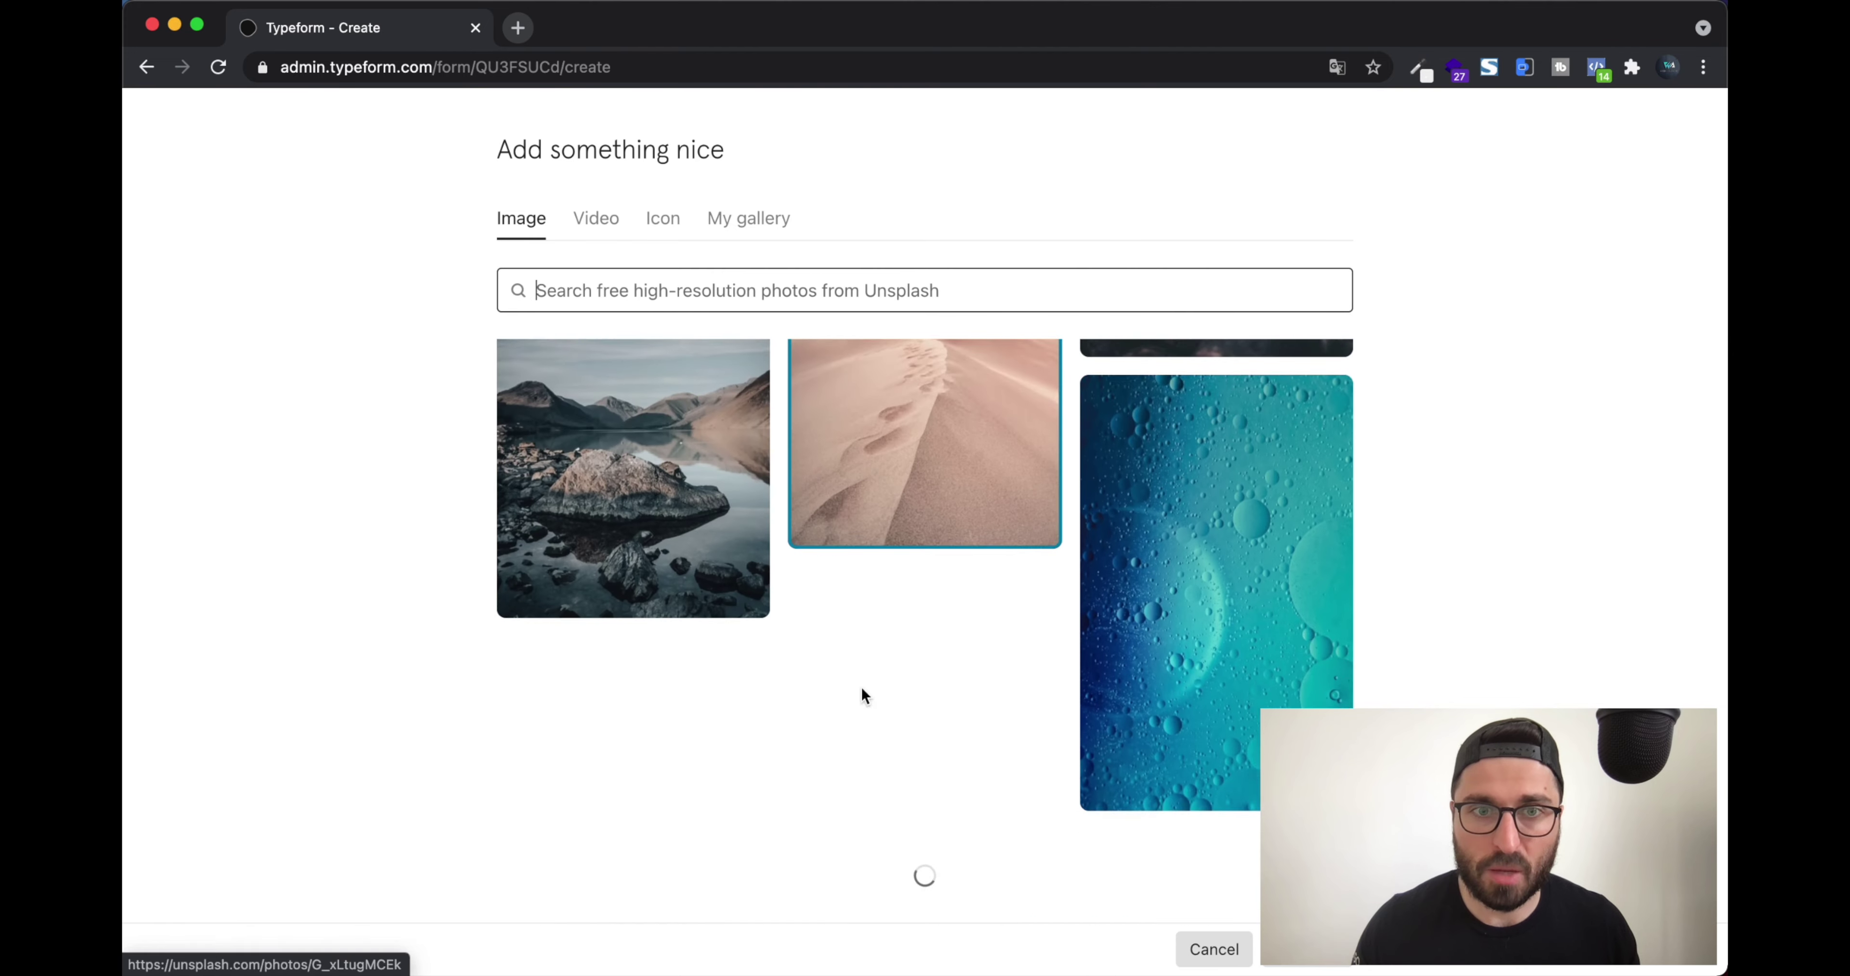
scroll(861, 690, "up", 10)
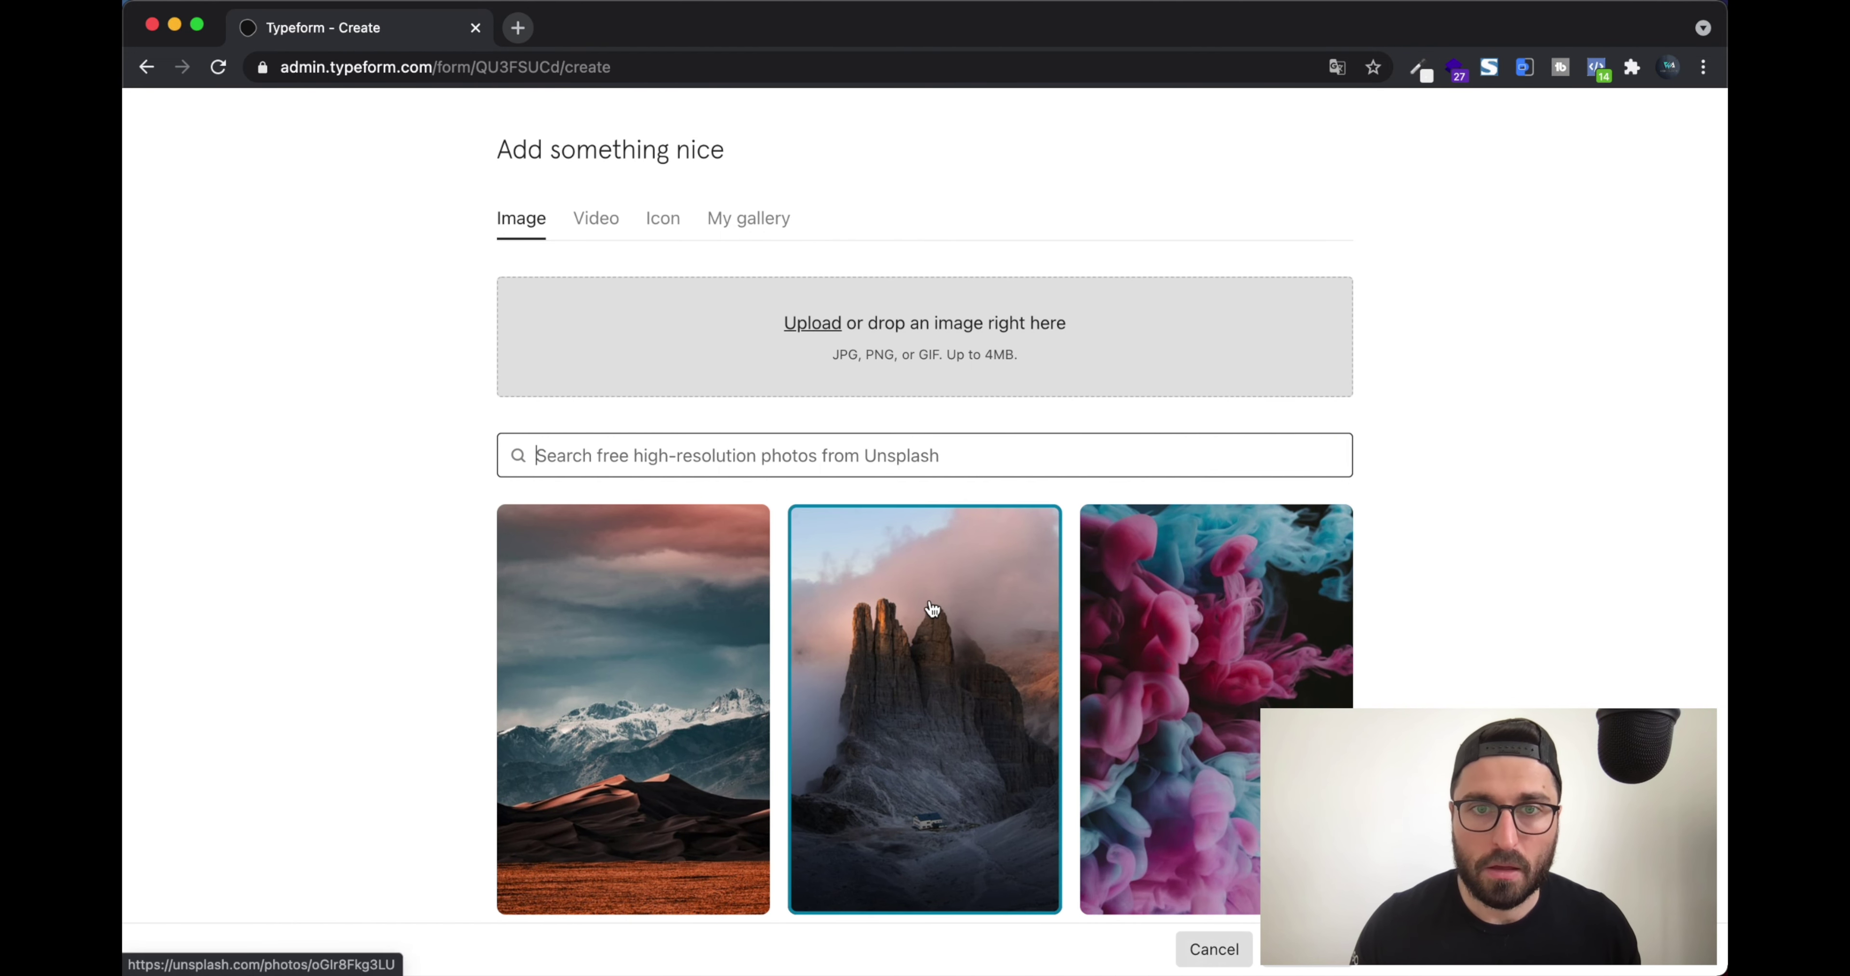
type("hotel")
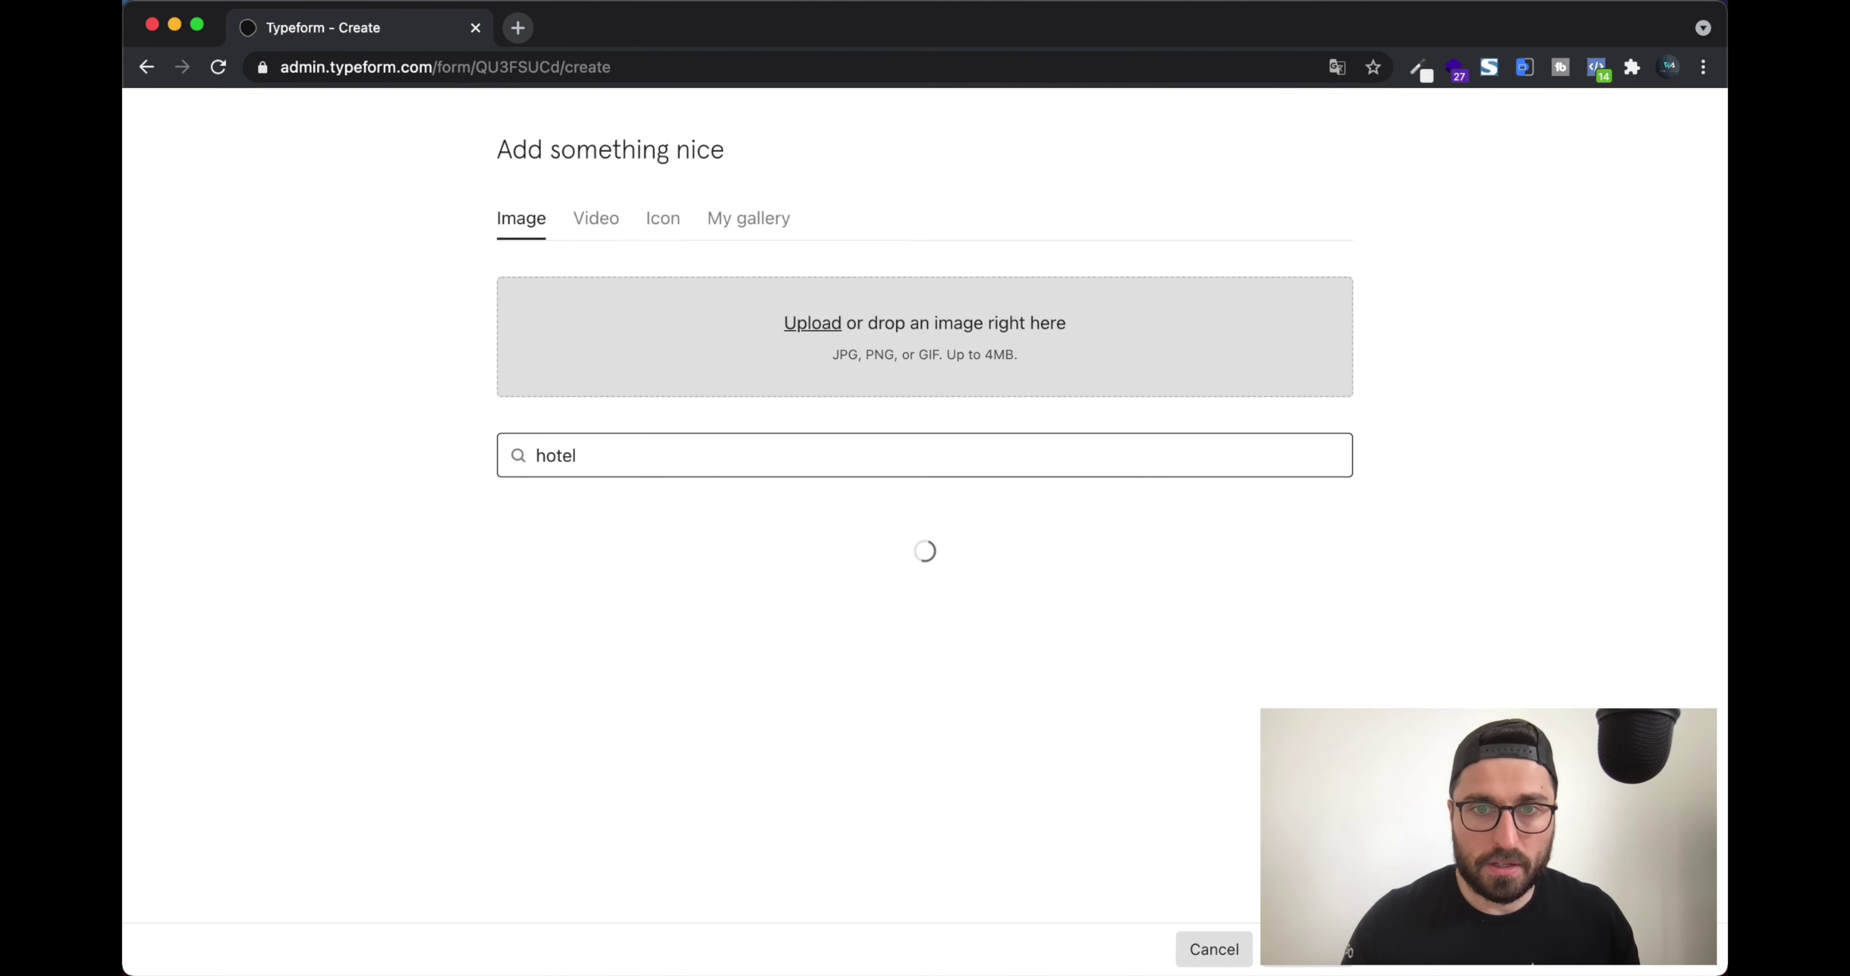
scroll(632, 585, "down", 1)
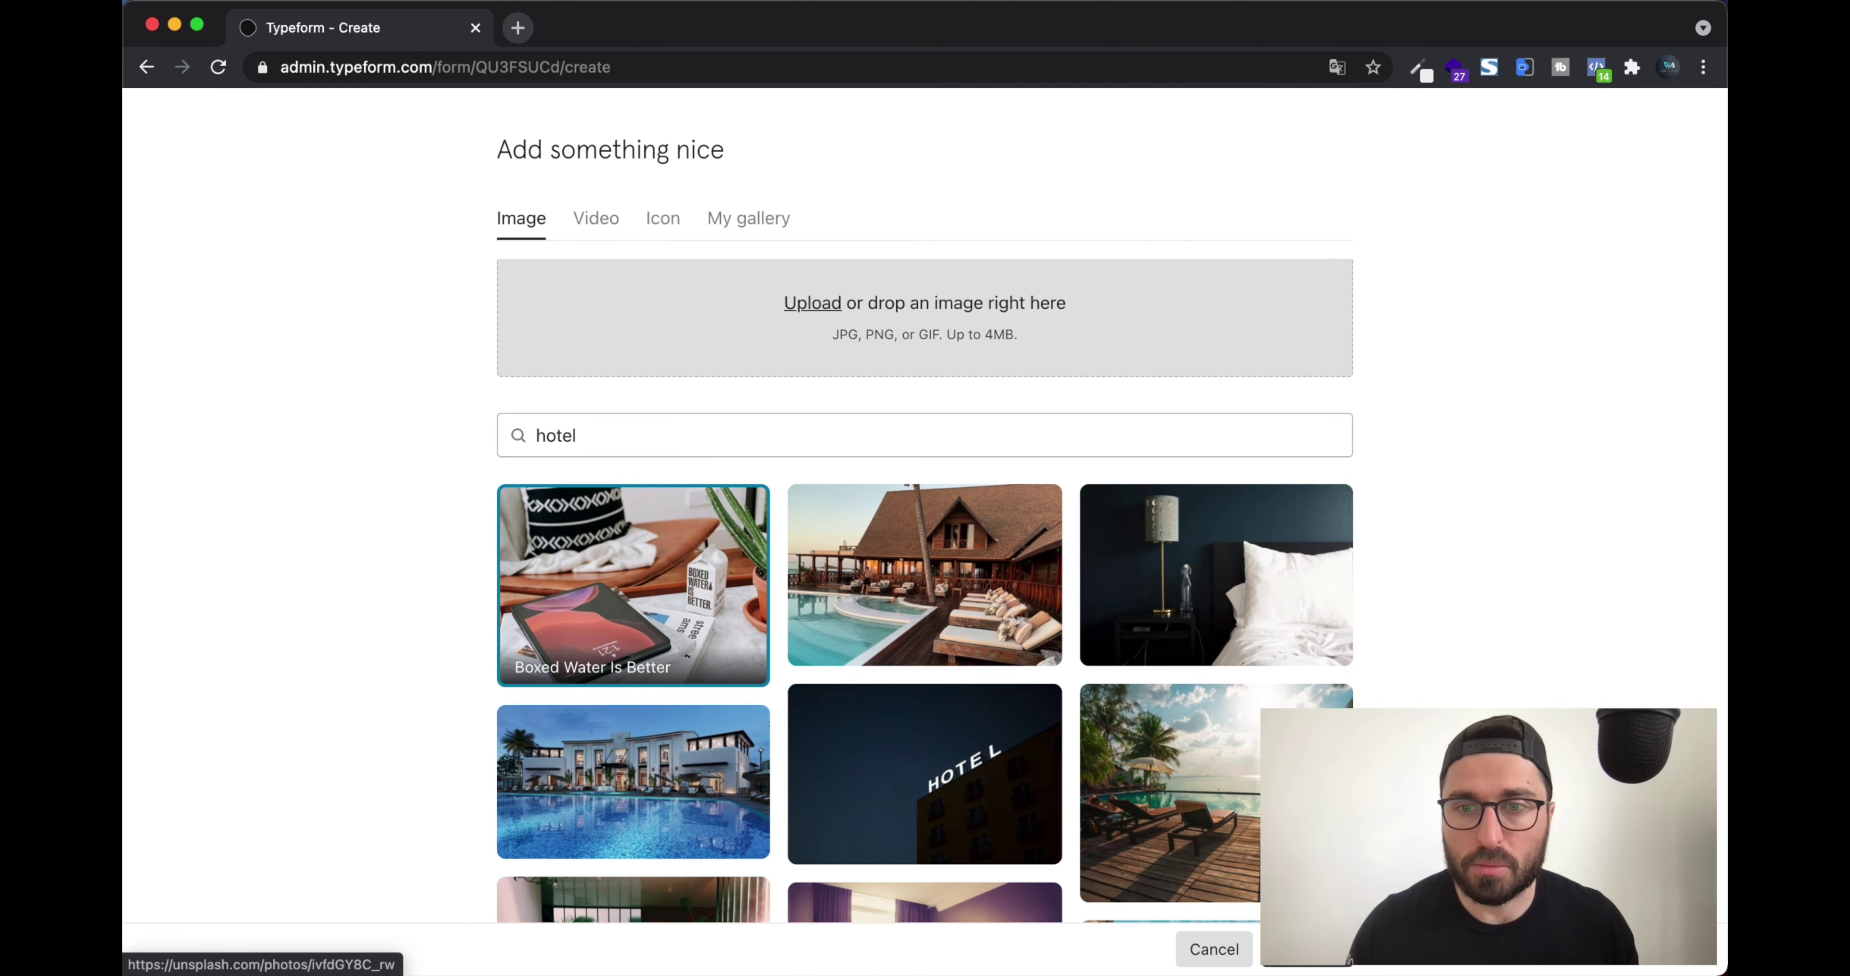
left_click(759, 587)
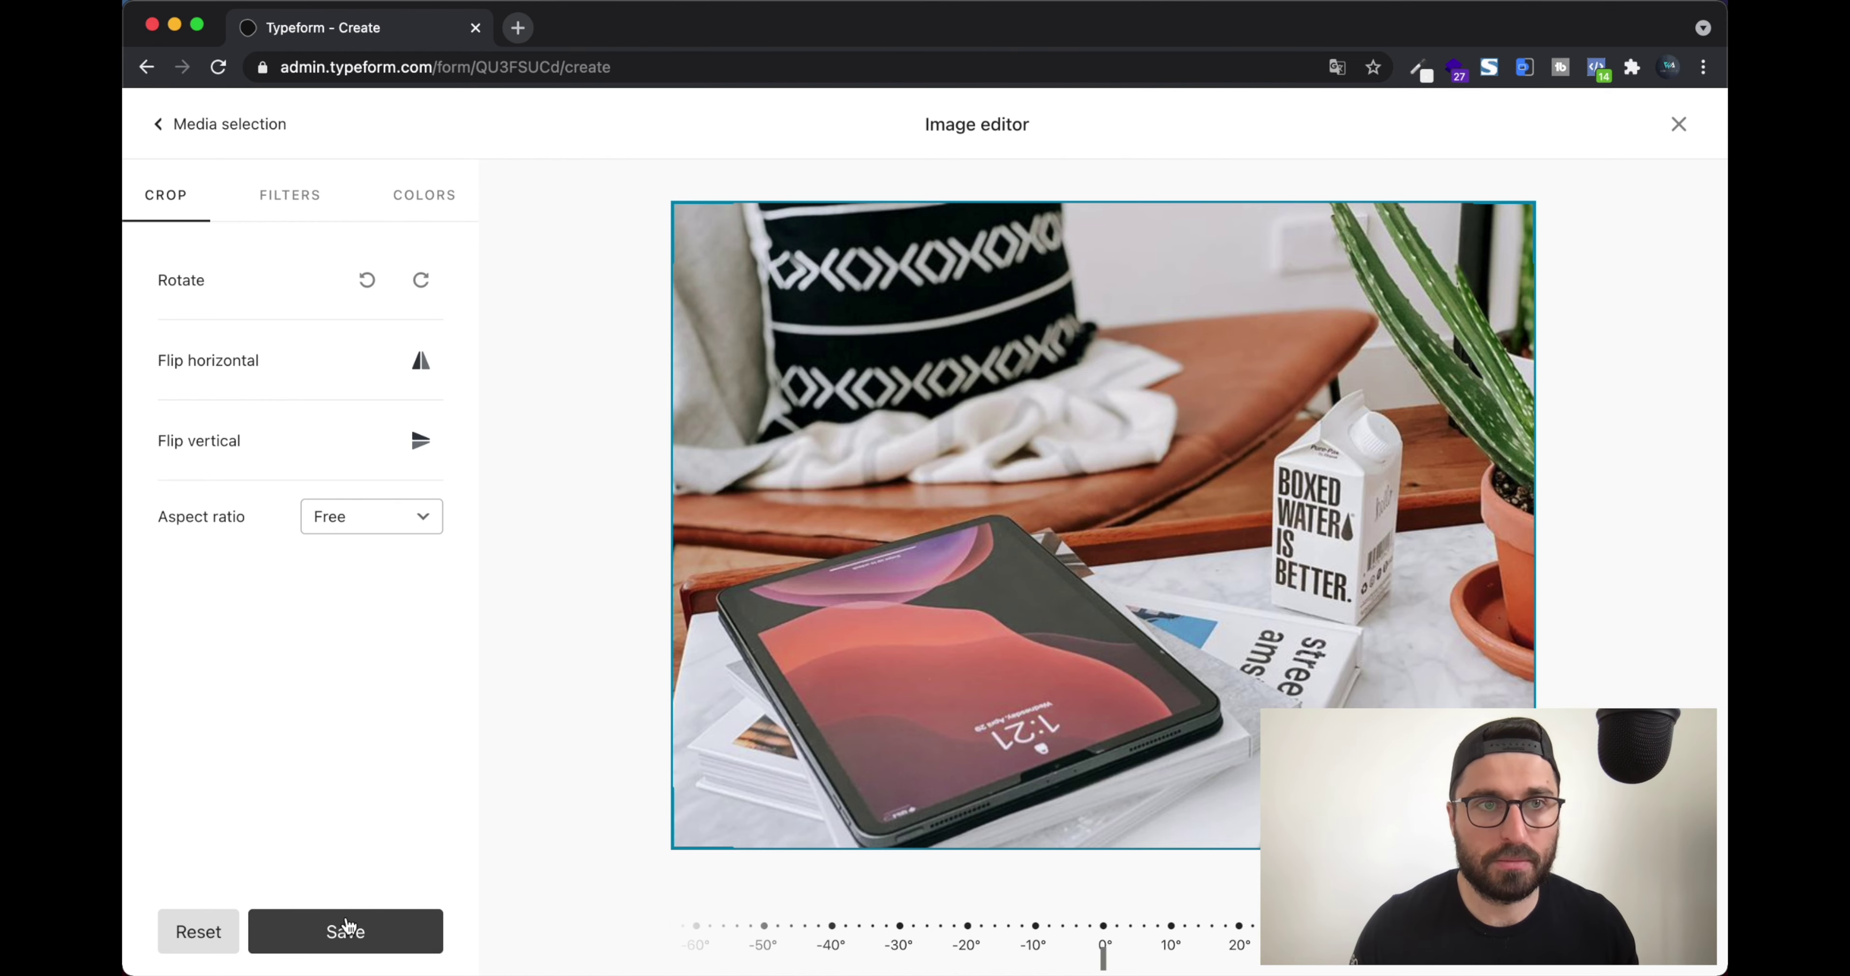
left_click(417, 926)
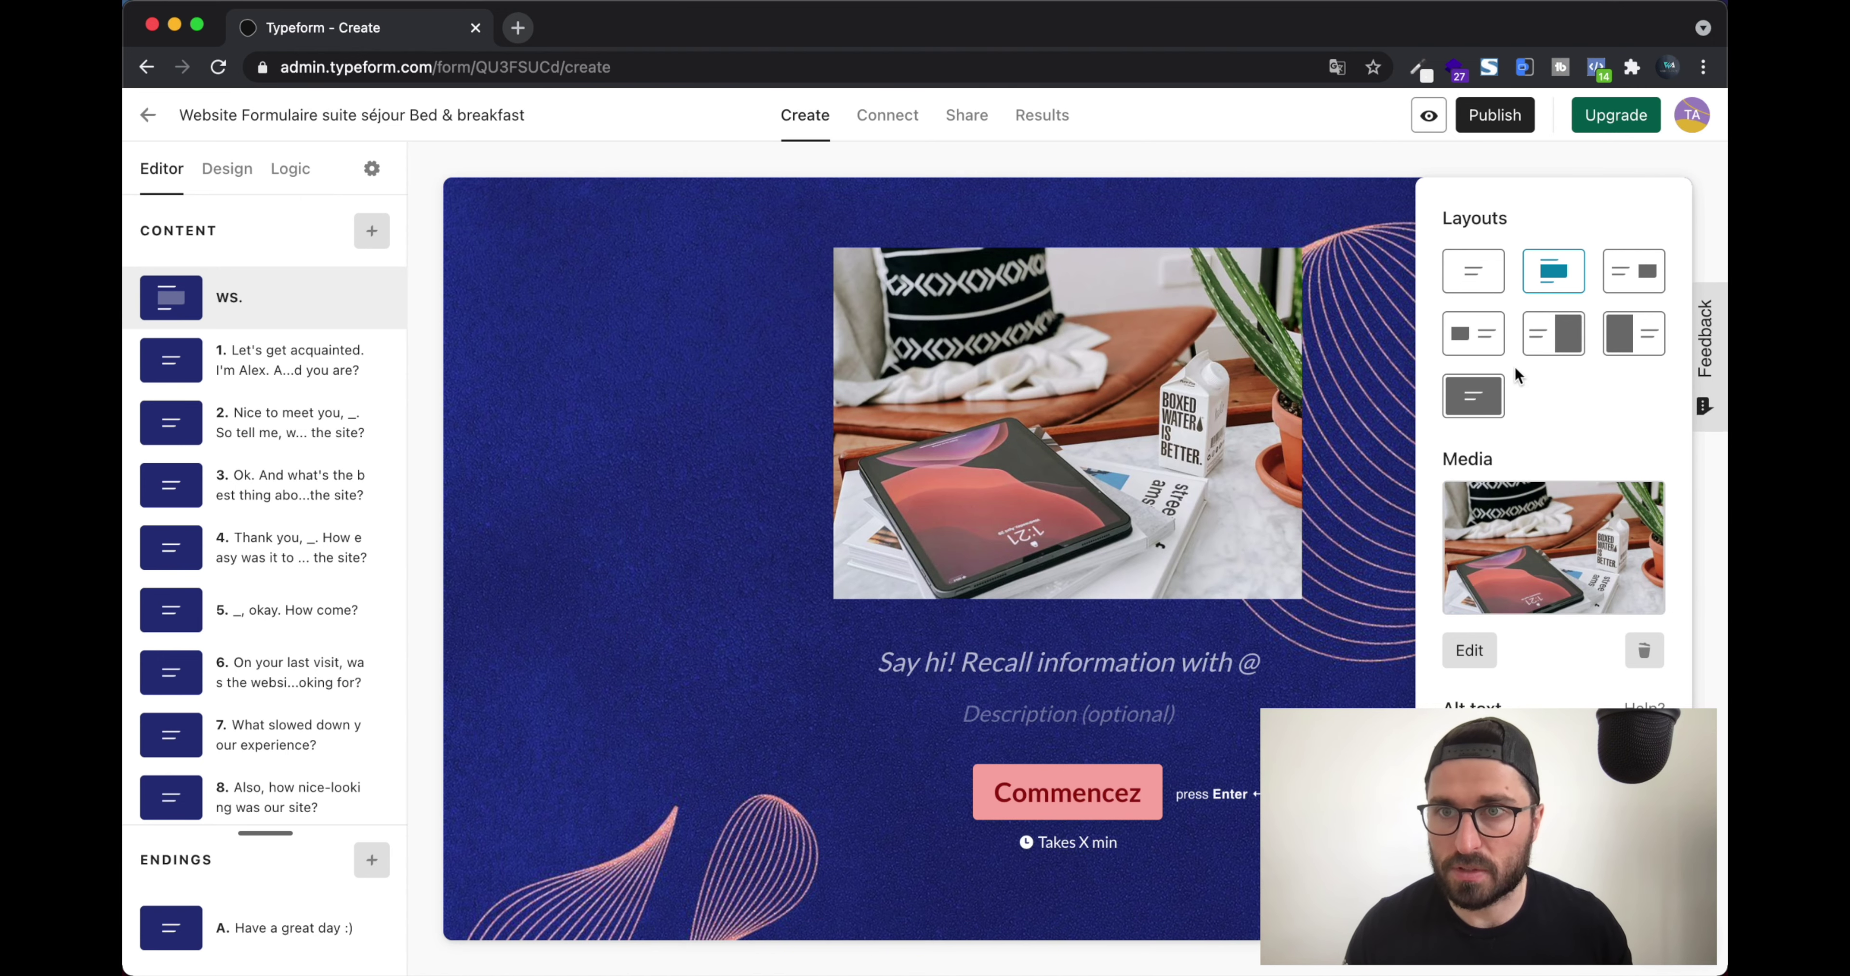
Use the welcome photo as the full-screen background, with the alt text "Test" and brightness -57
left_click(1474, 398)
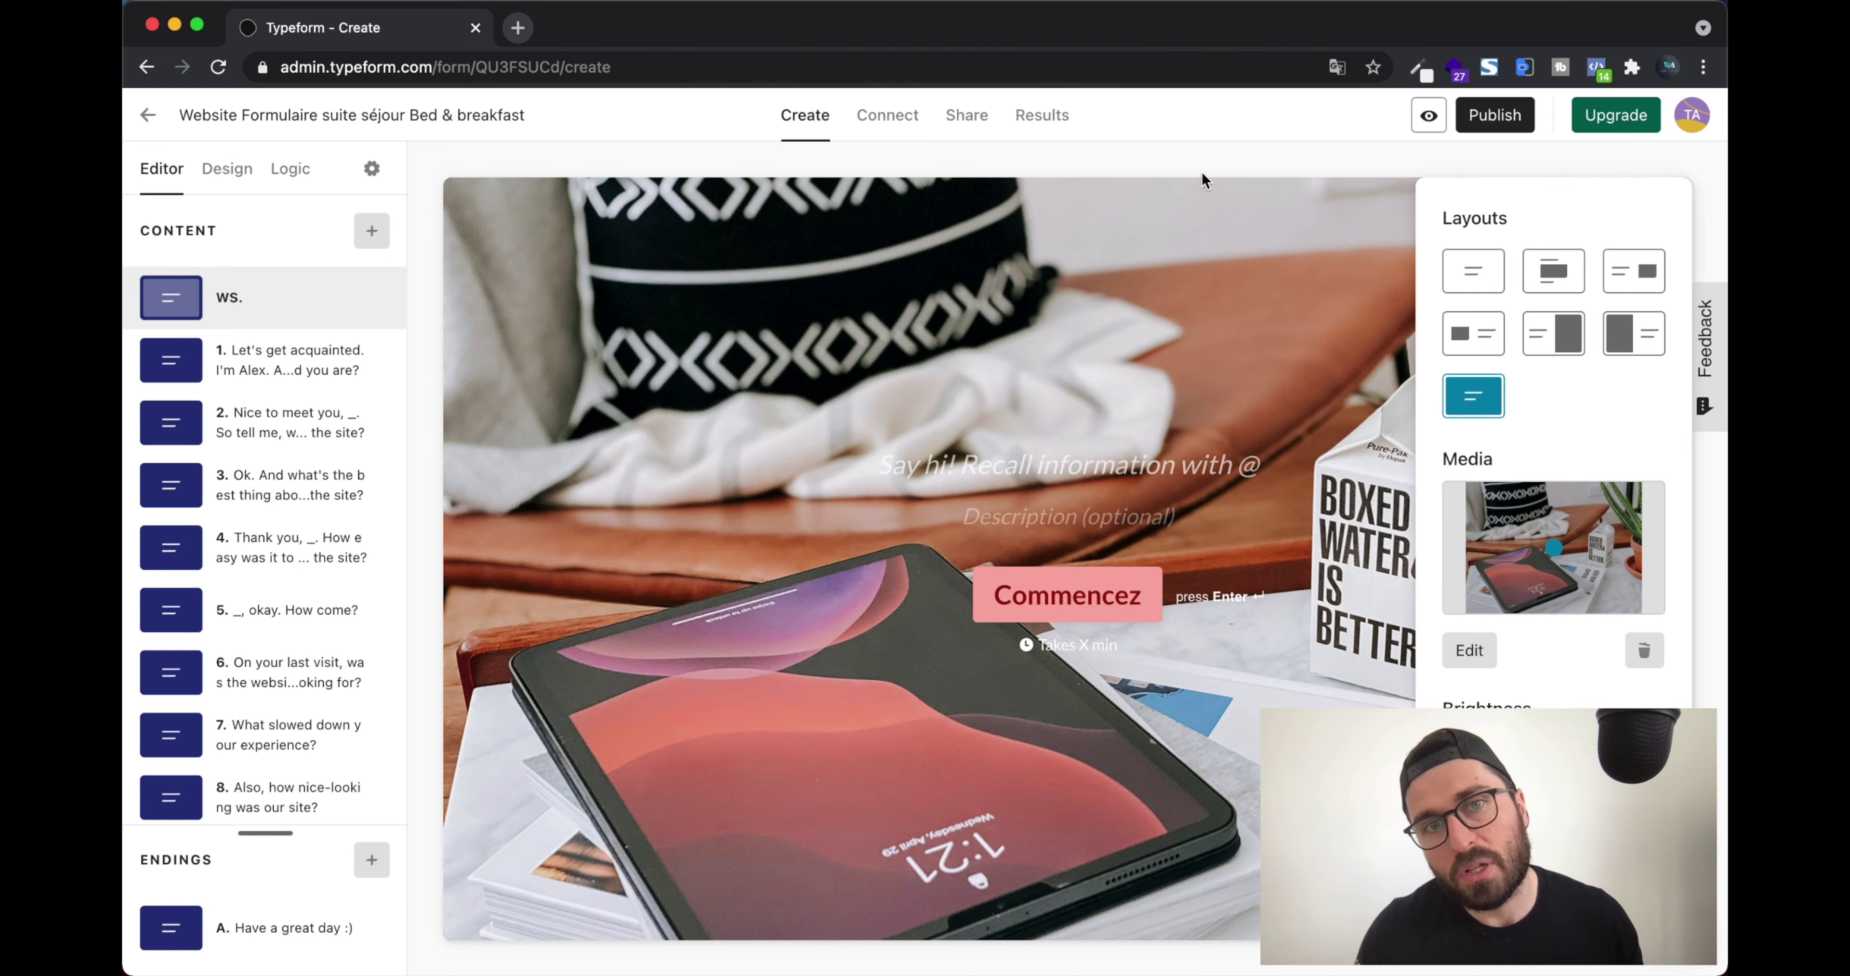
left_click(1176, 492)
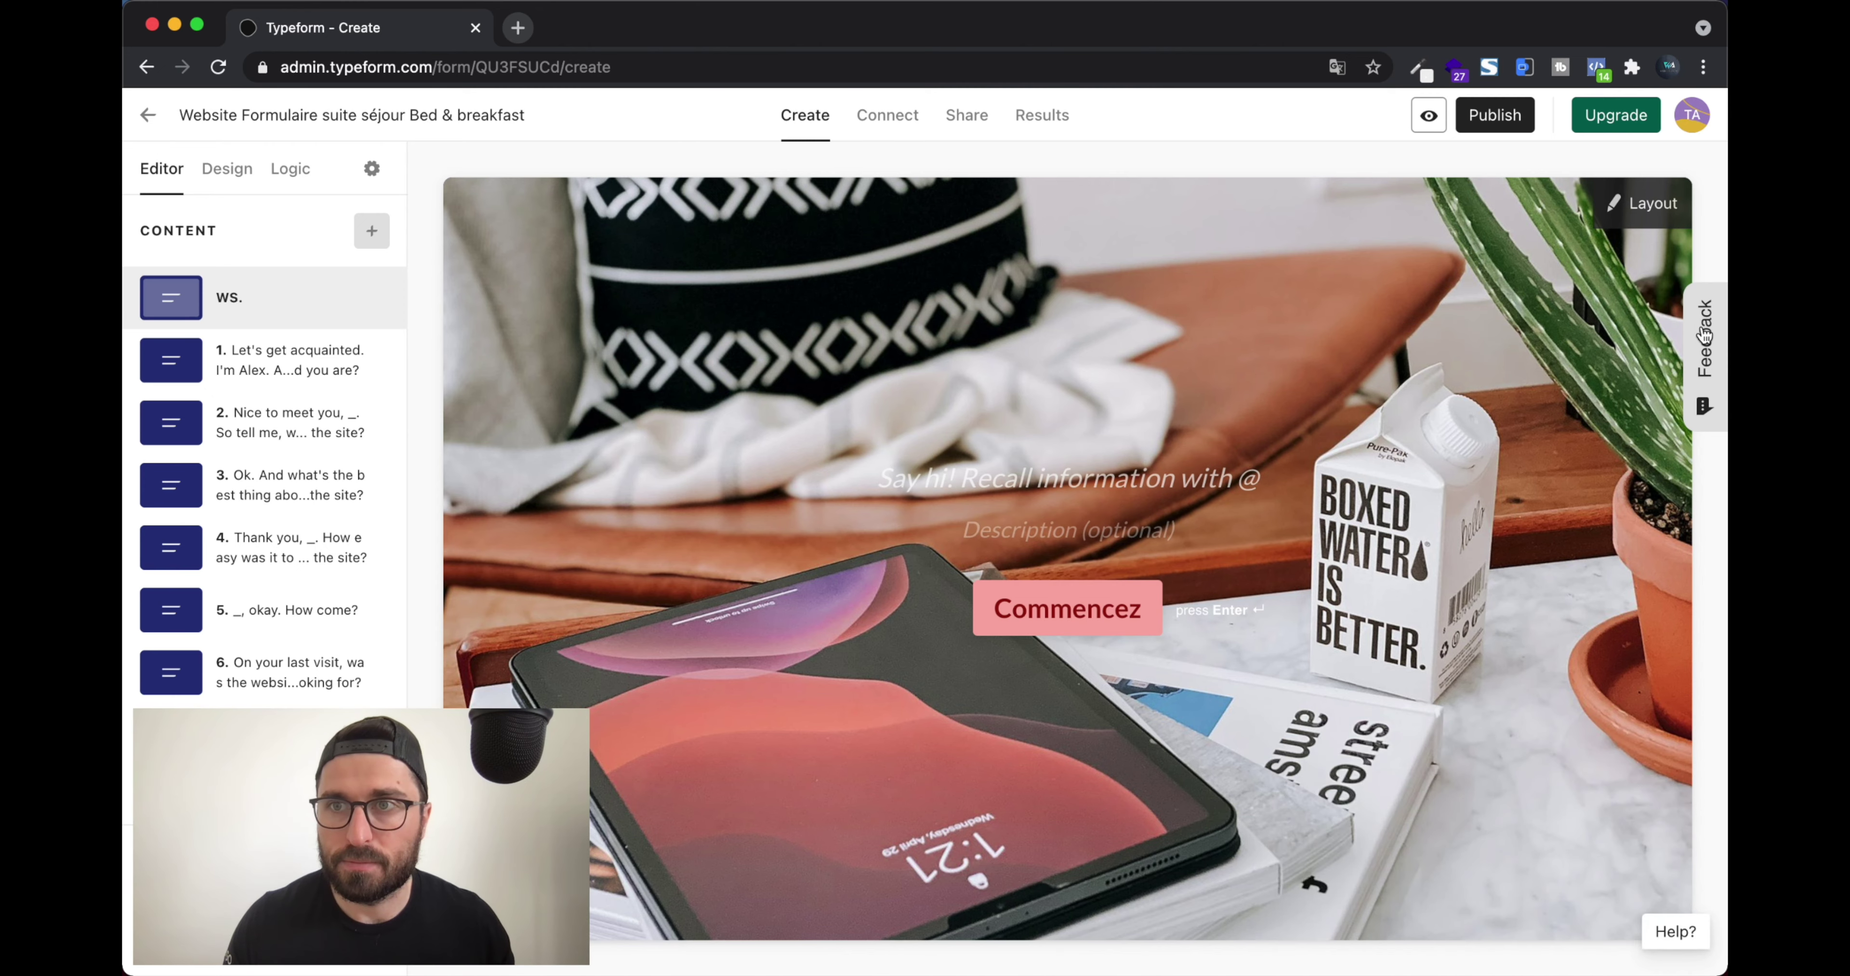
left_click(1652, 204)
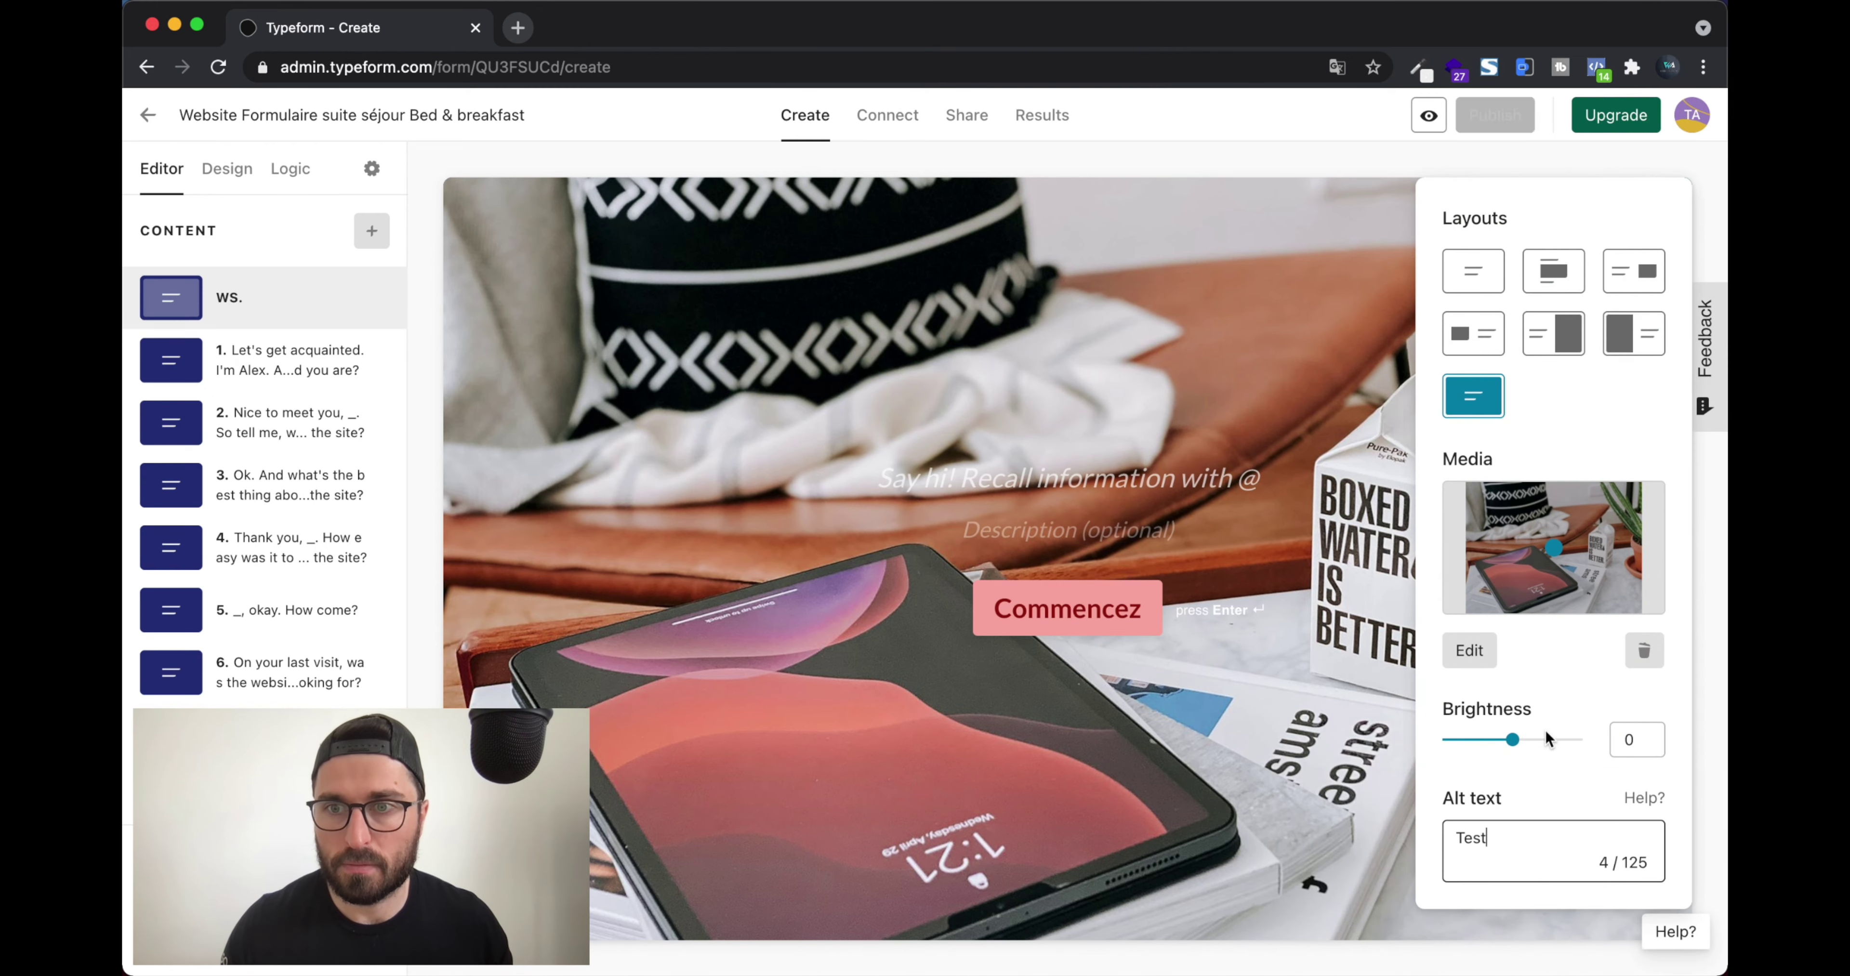
left_click_drag(1520, 747, 1476, 746)
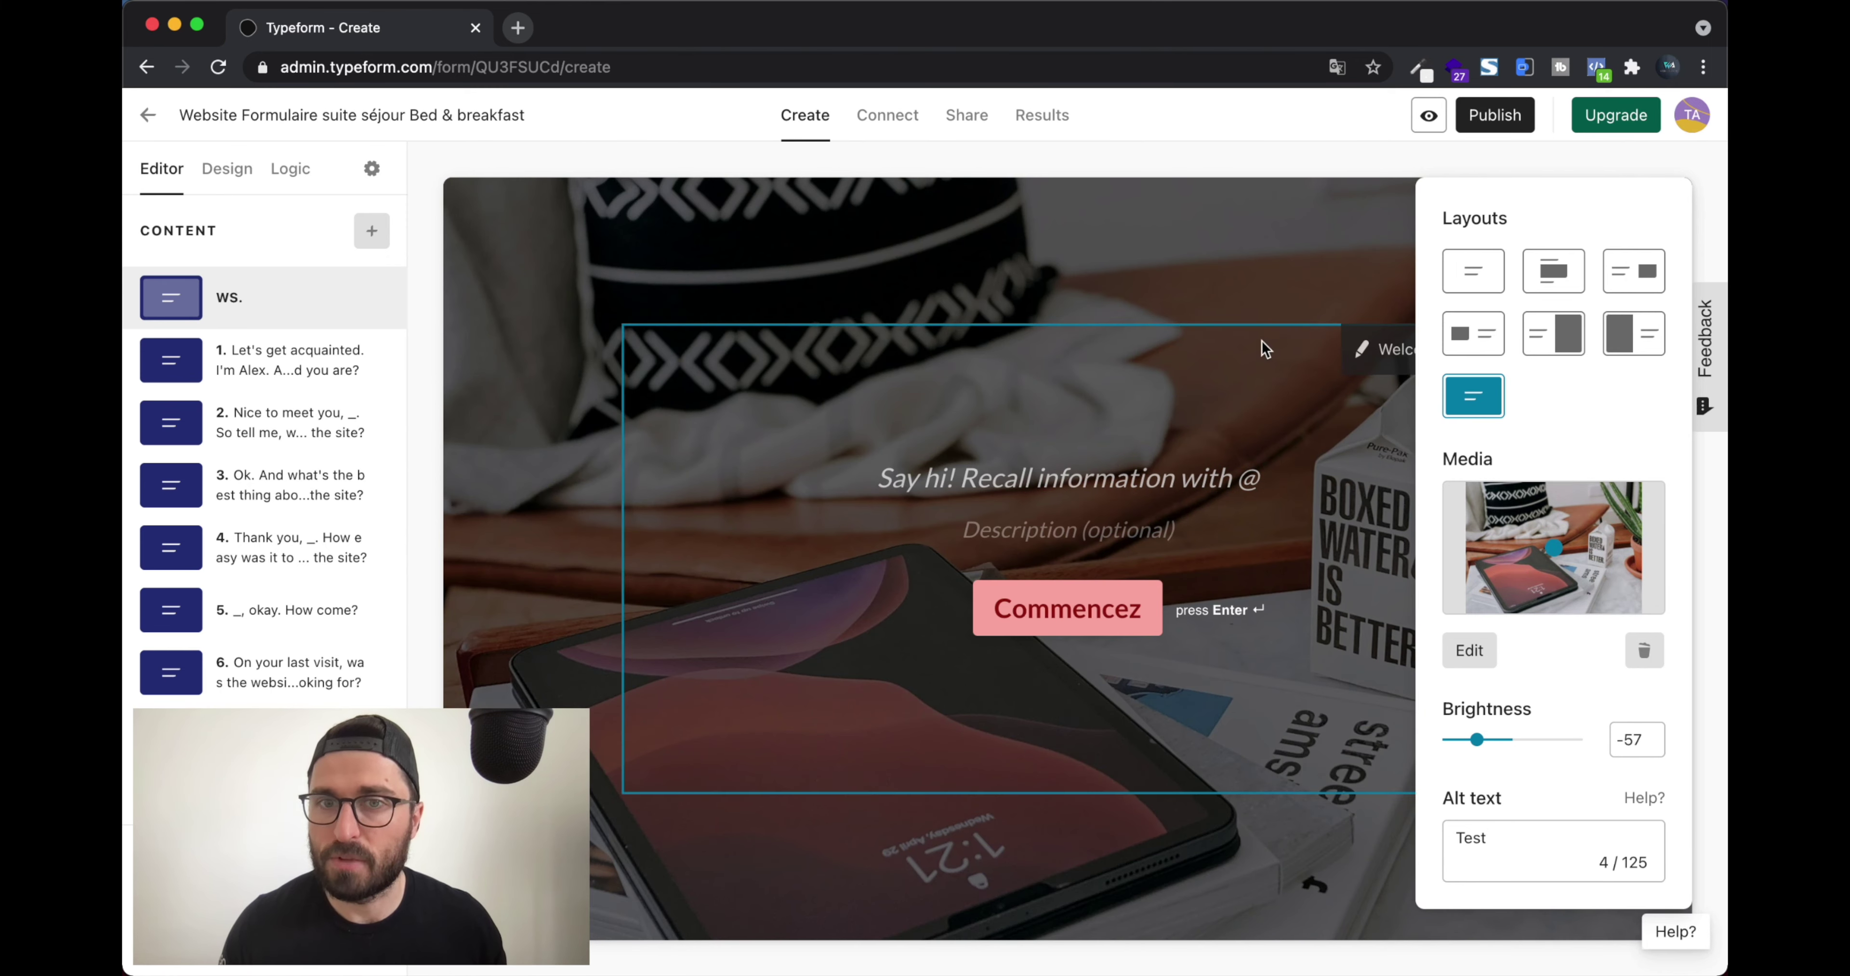
Title the welcome screen "Bonjour, merci pour votre séjour :)"
left_click(1098, 479)
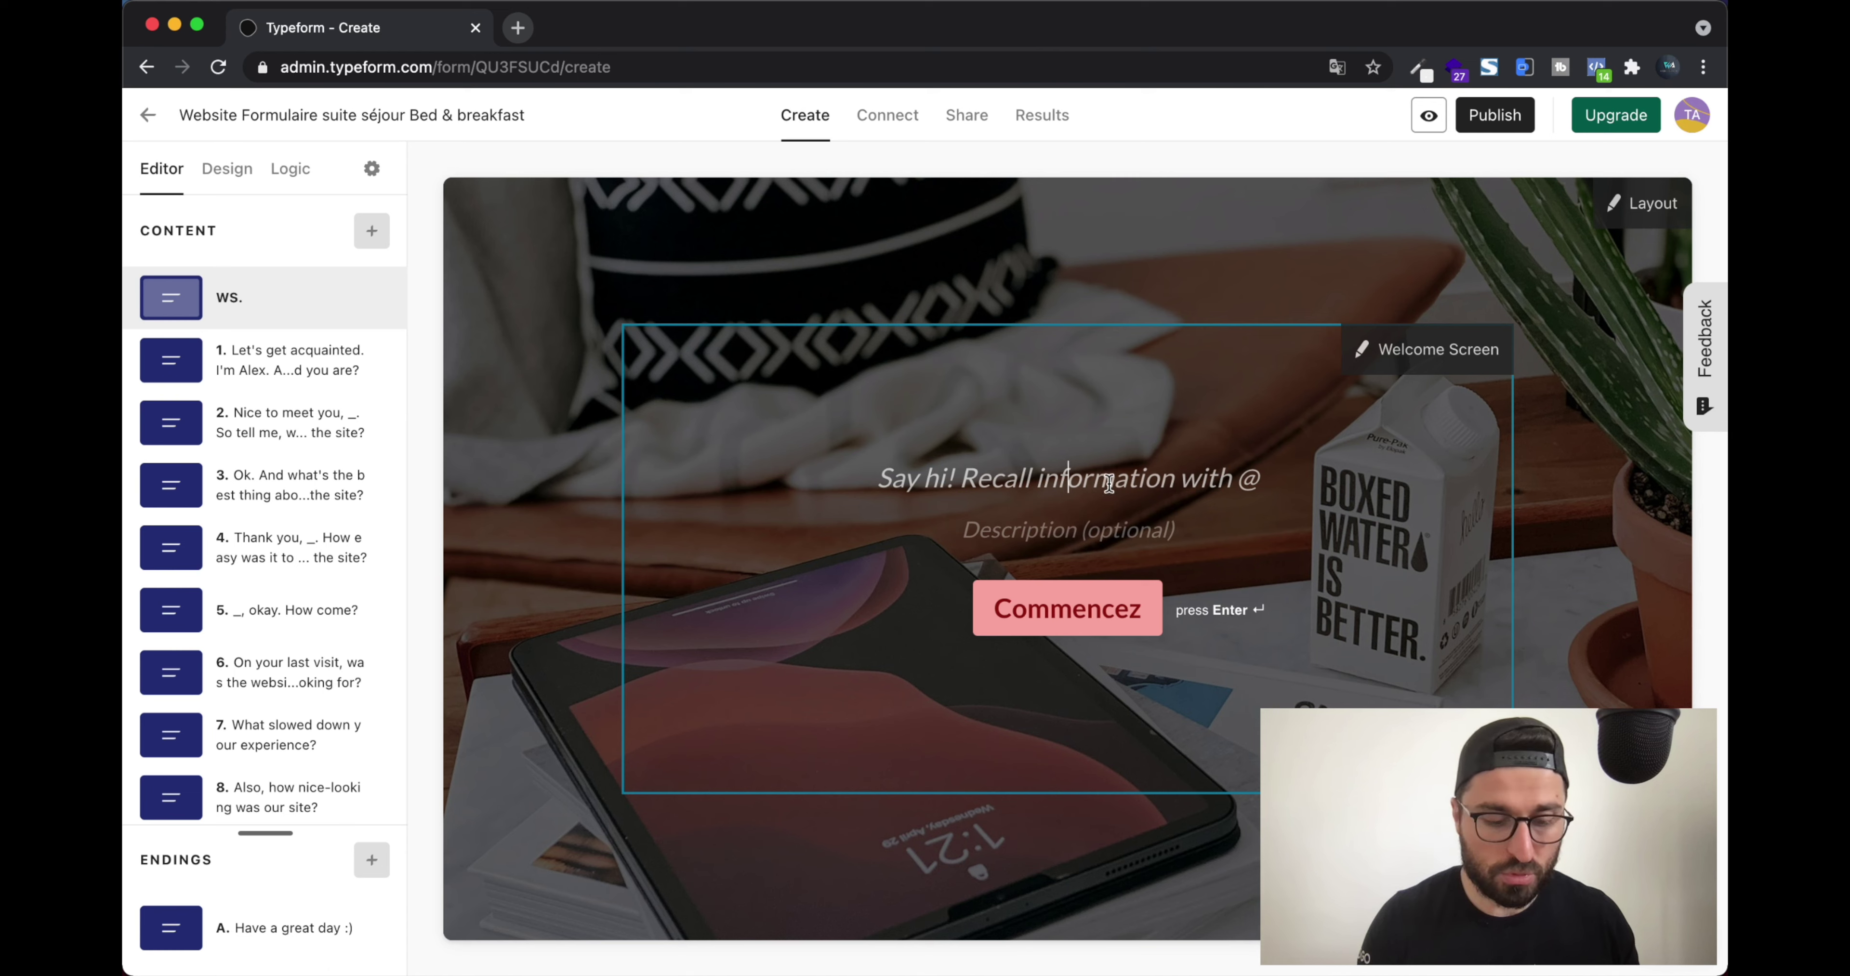
type("Bonjour")
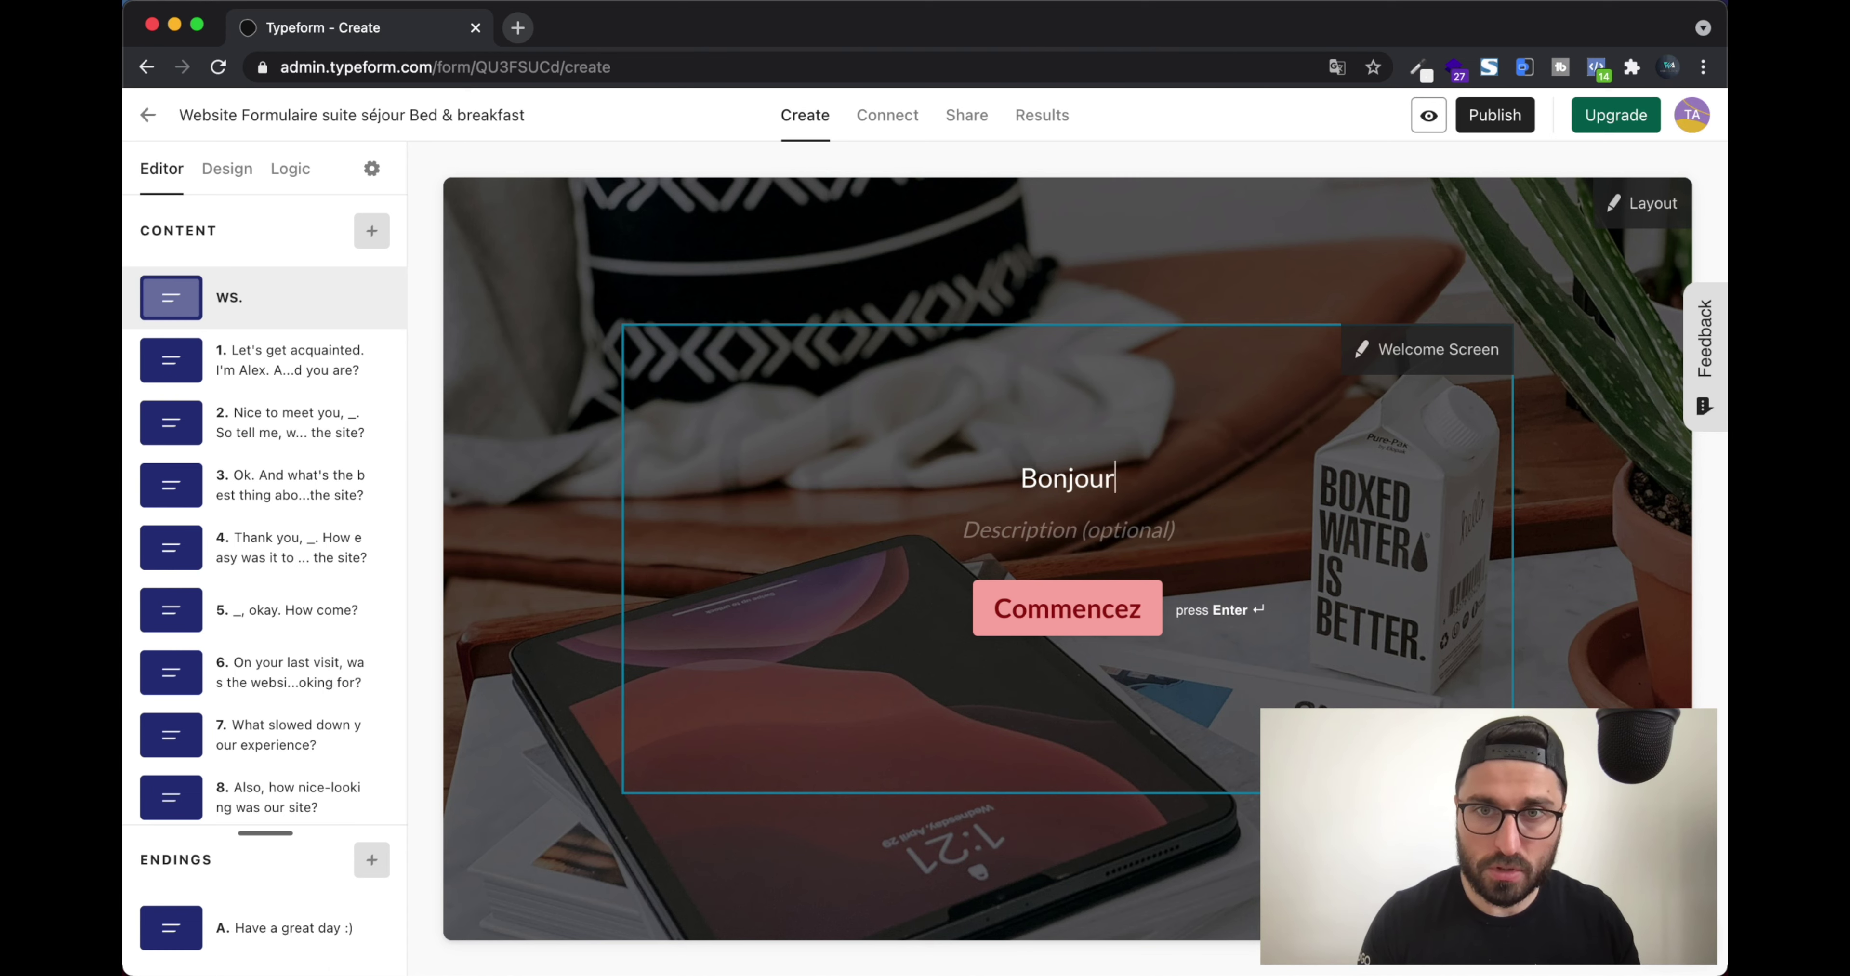
type(", merci pour ")
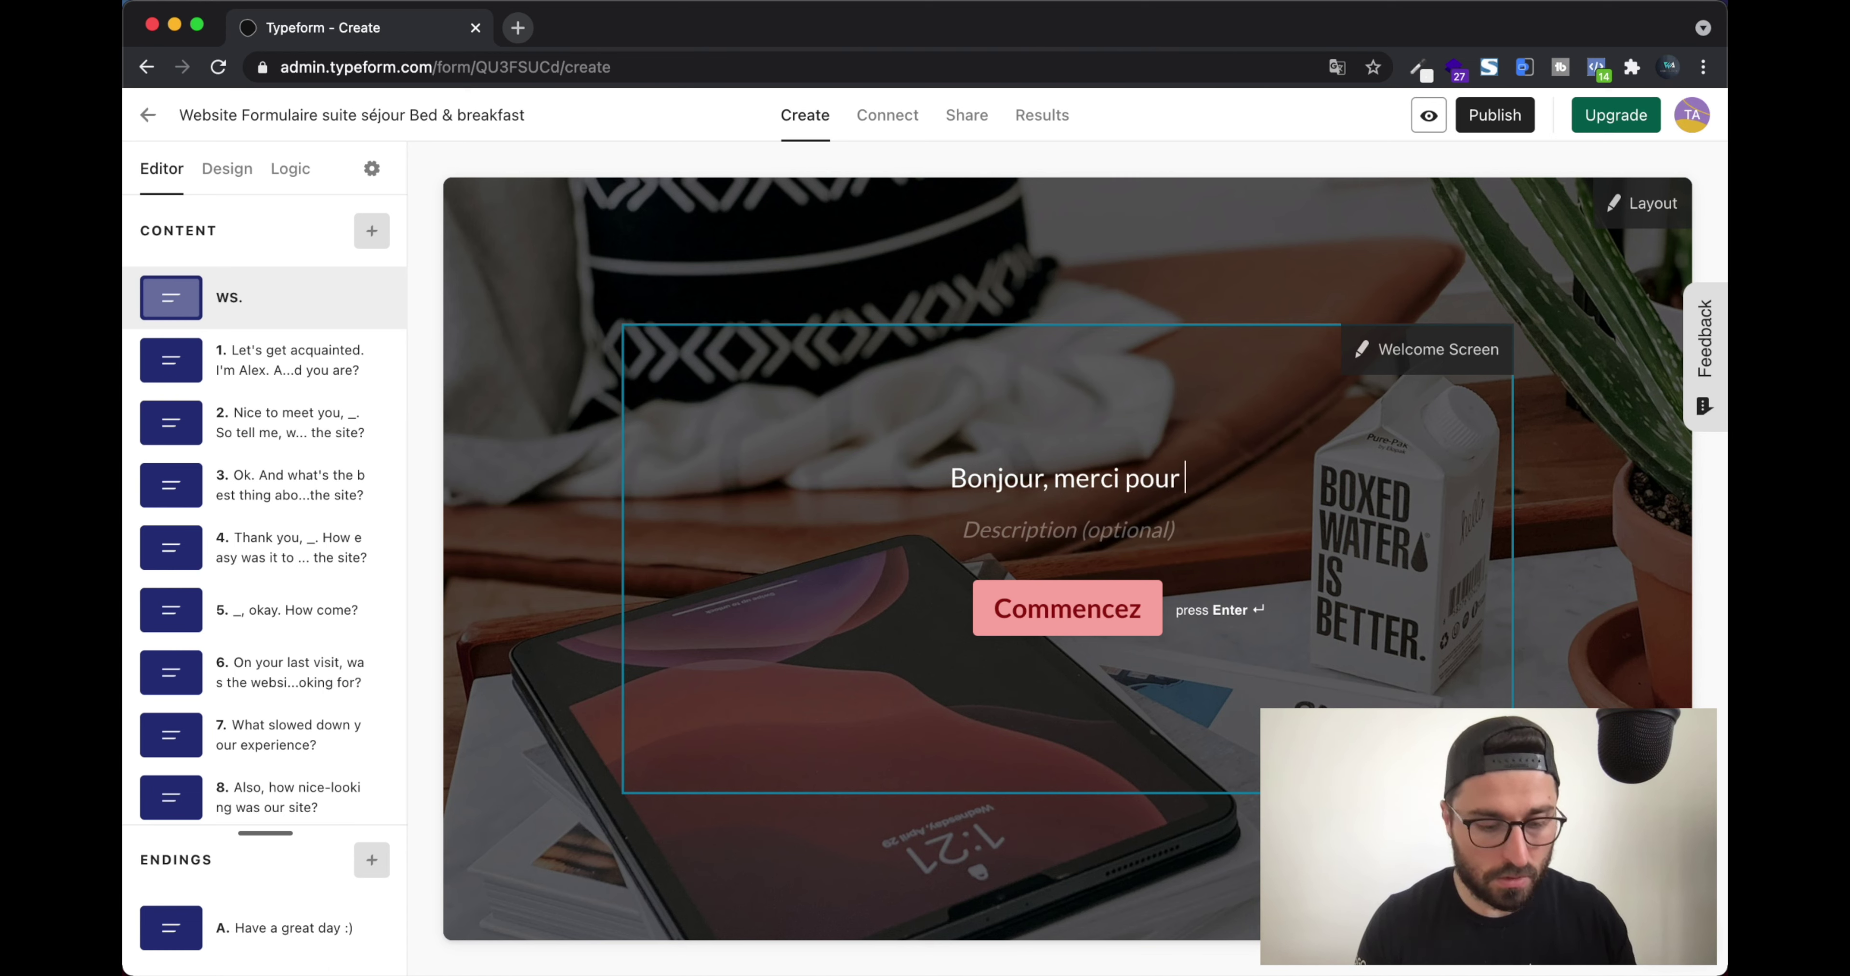
type("votre séjour")
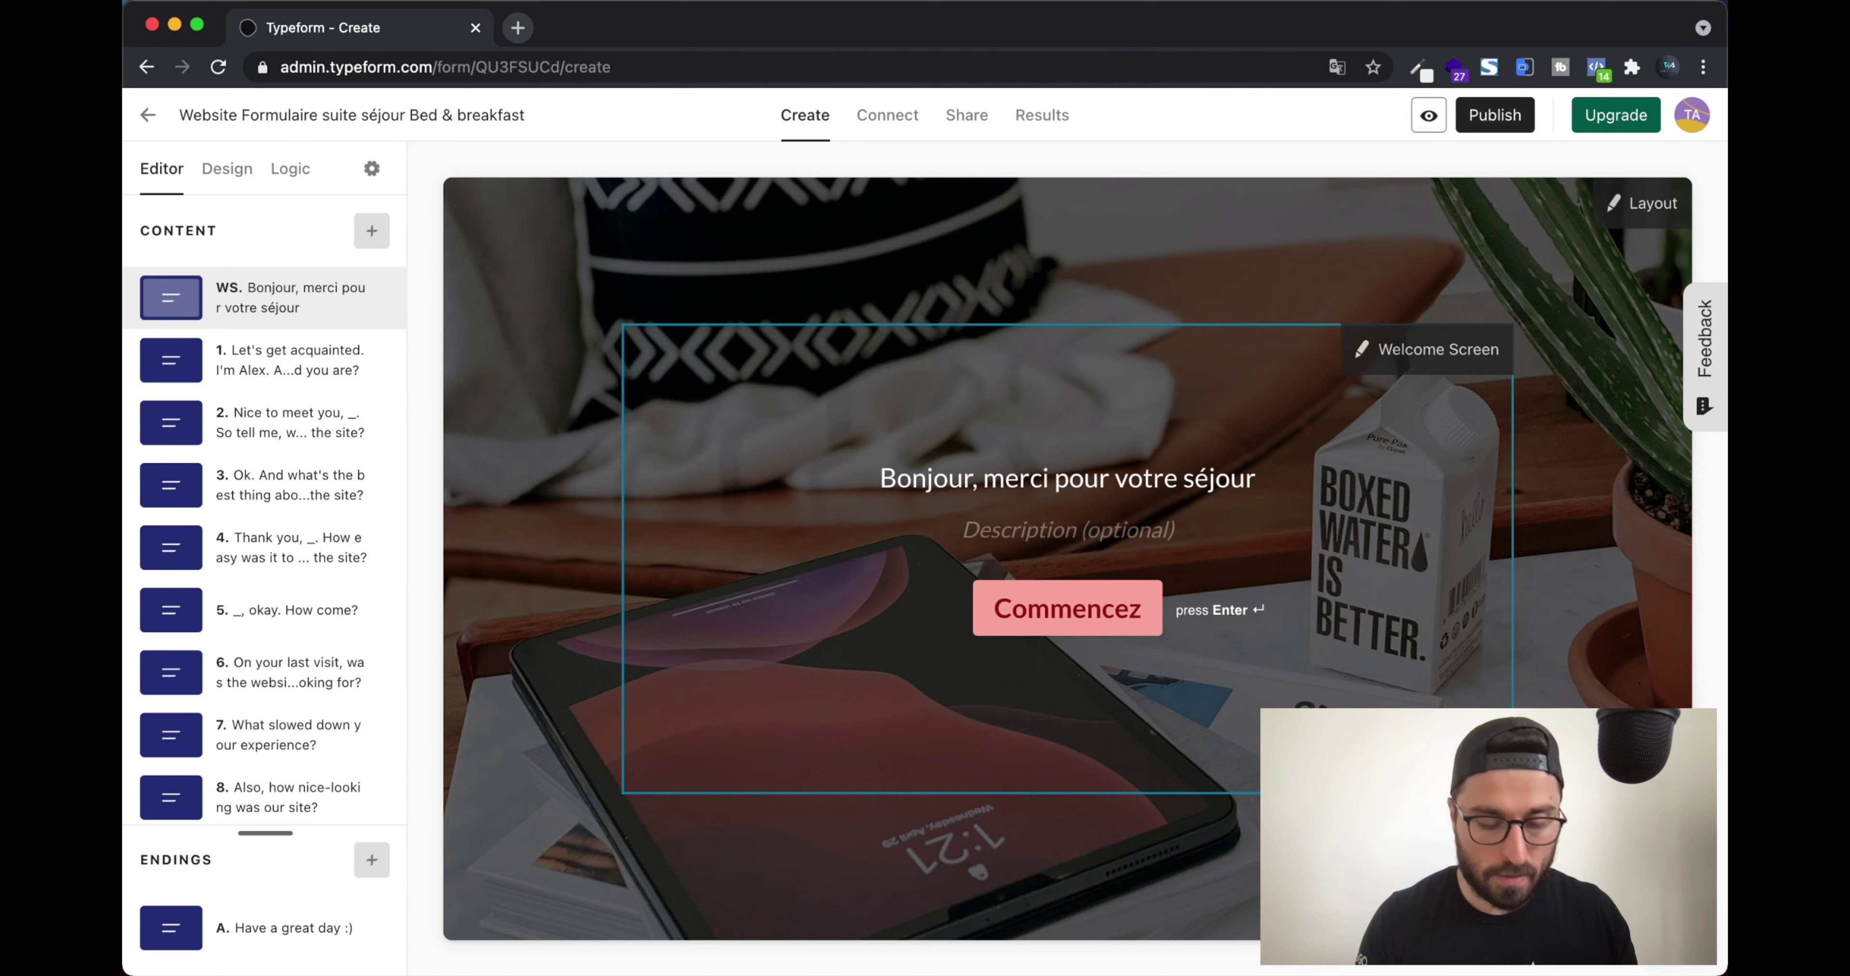
type(" :)")
key("shift+Return")
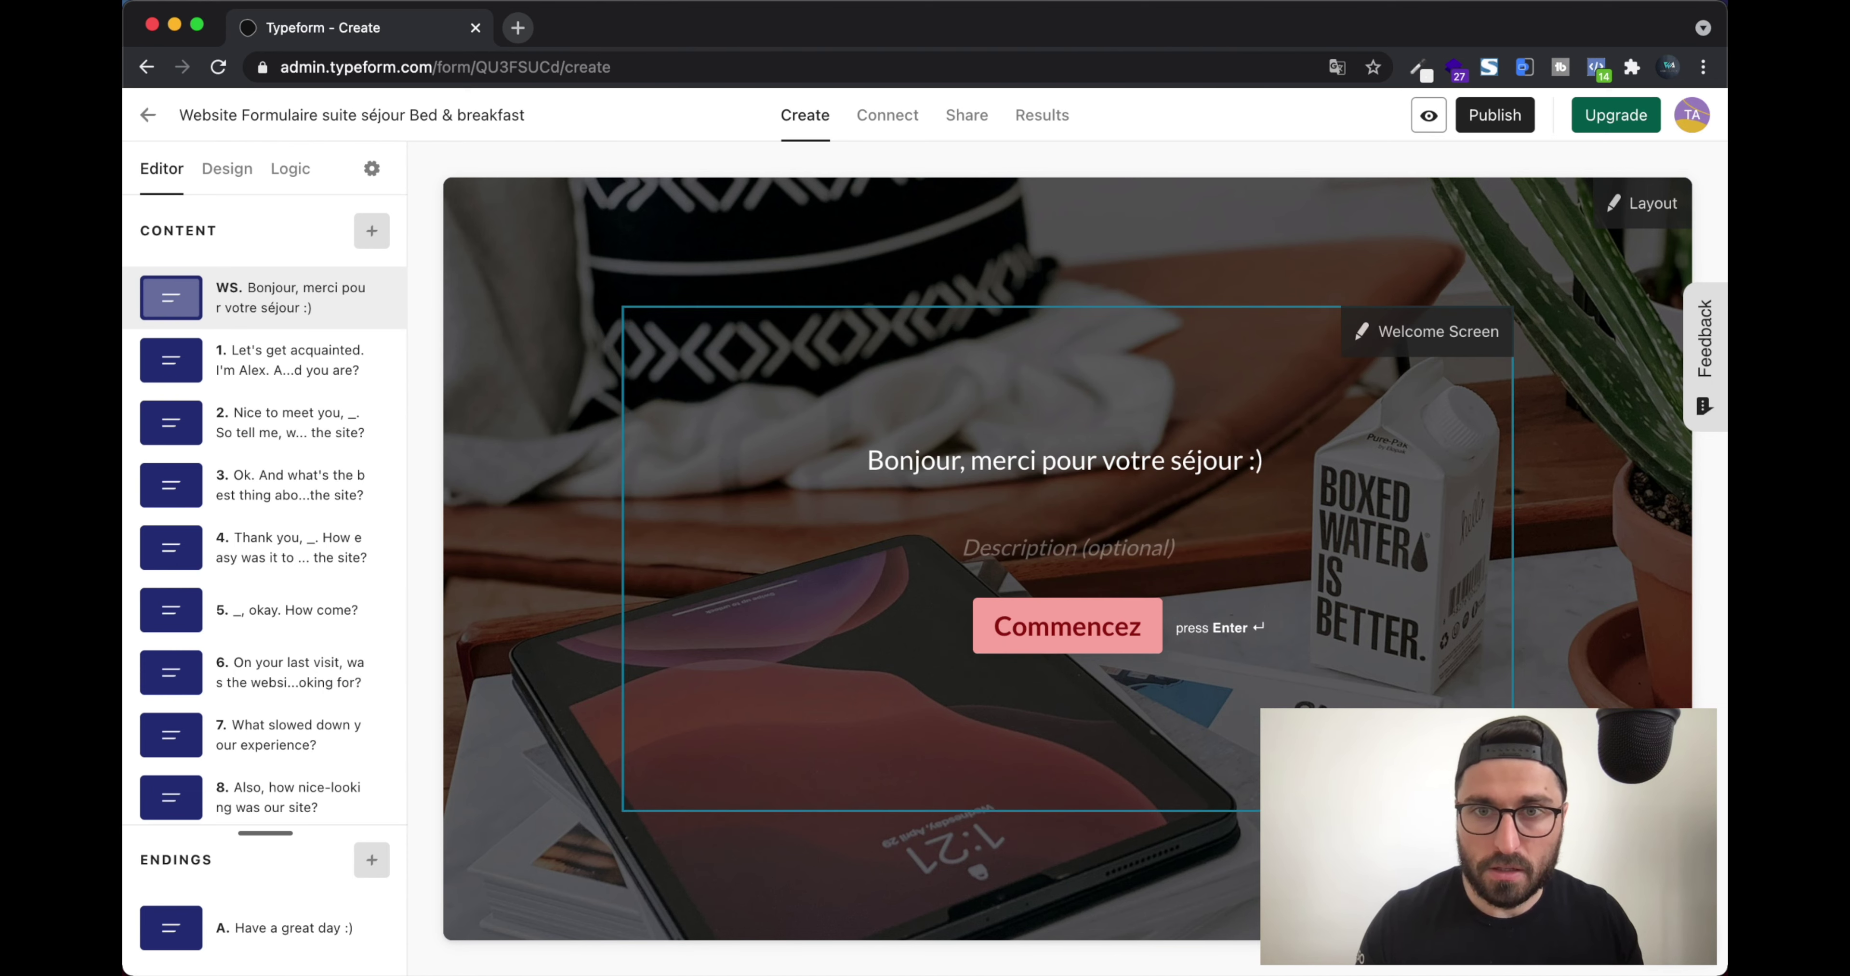
key("BackSpace")
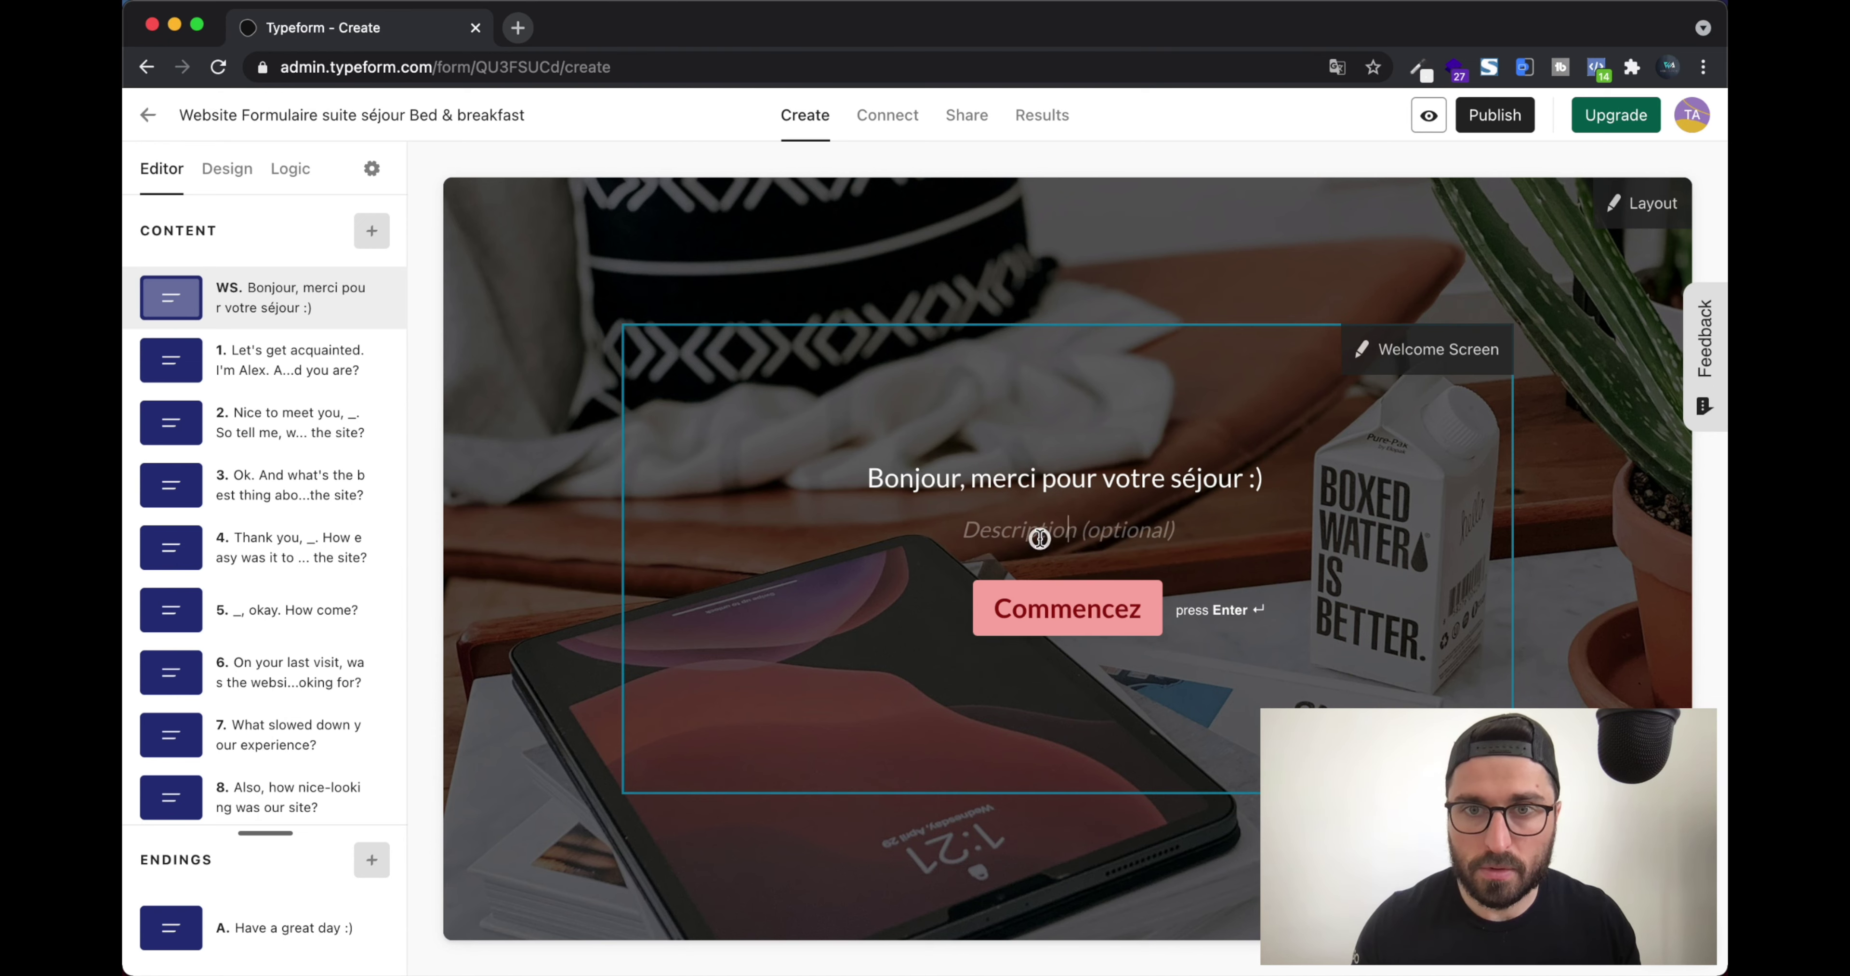
Add the description "Nous avons hâte d'avoir votre avis sur notre bed & breakfast" to the welcome screen
type("Nous avons ")
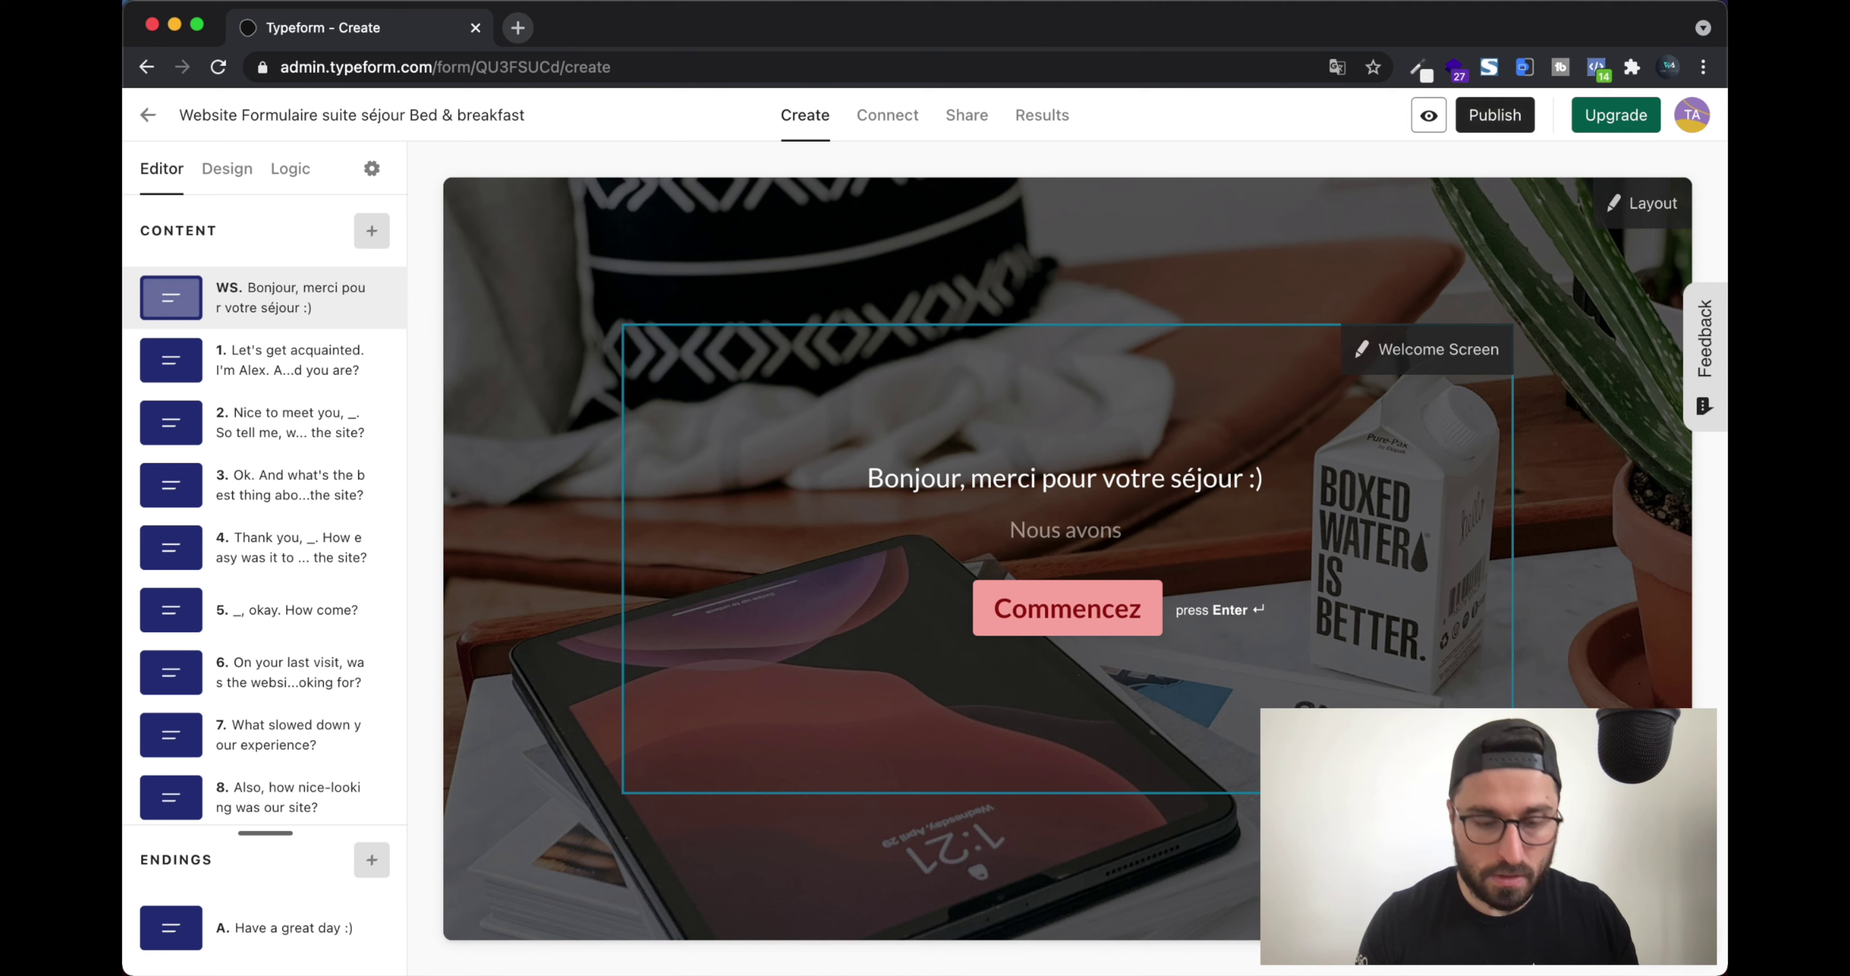
type("hate d")
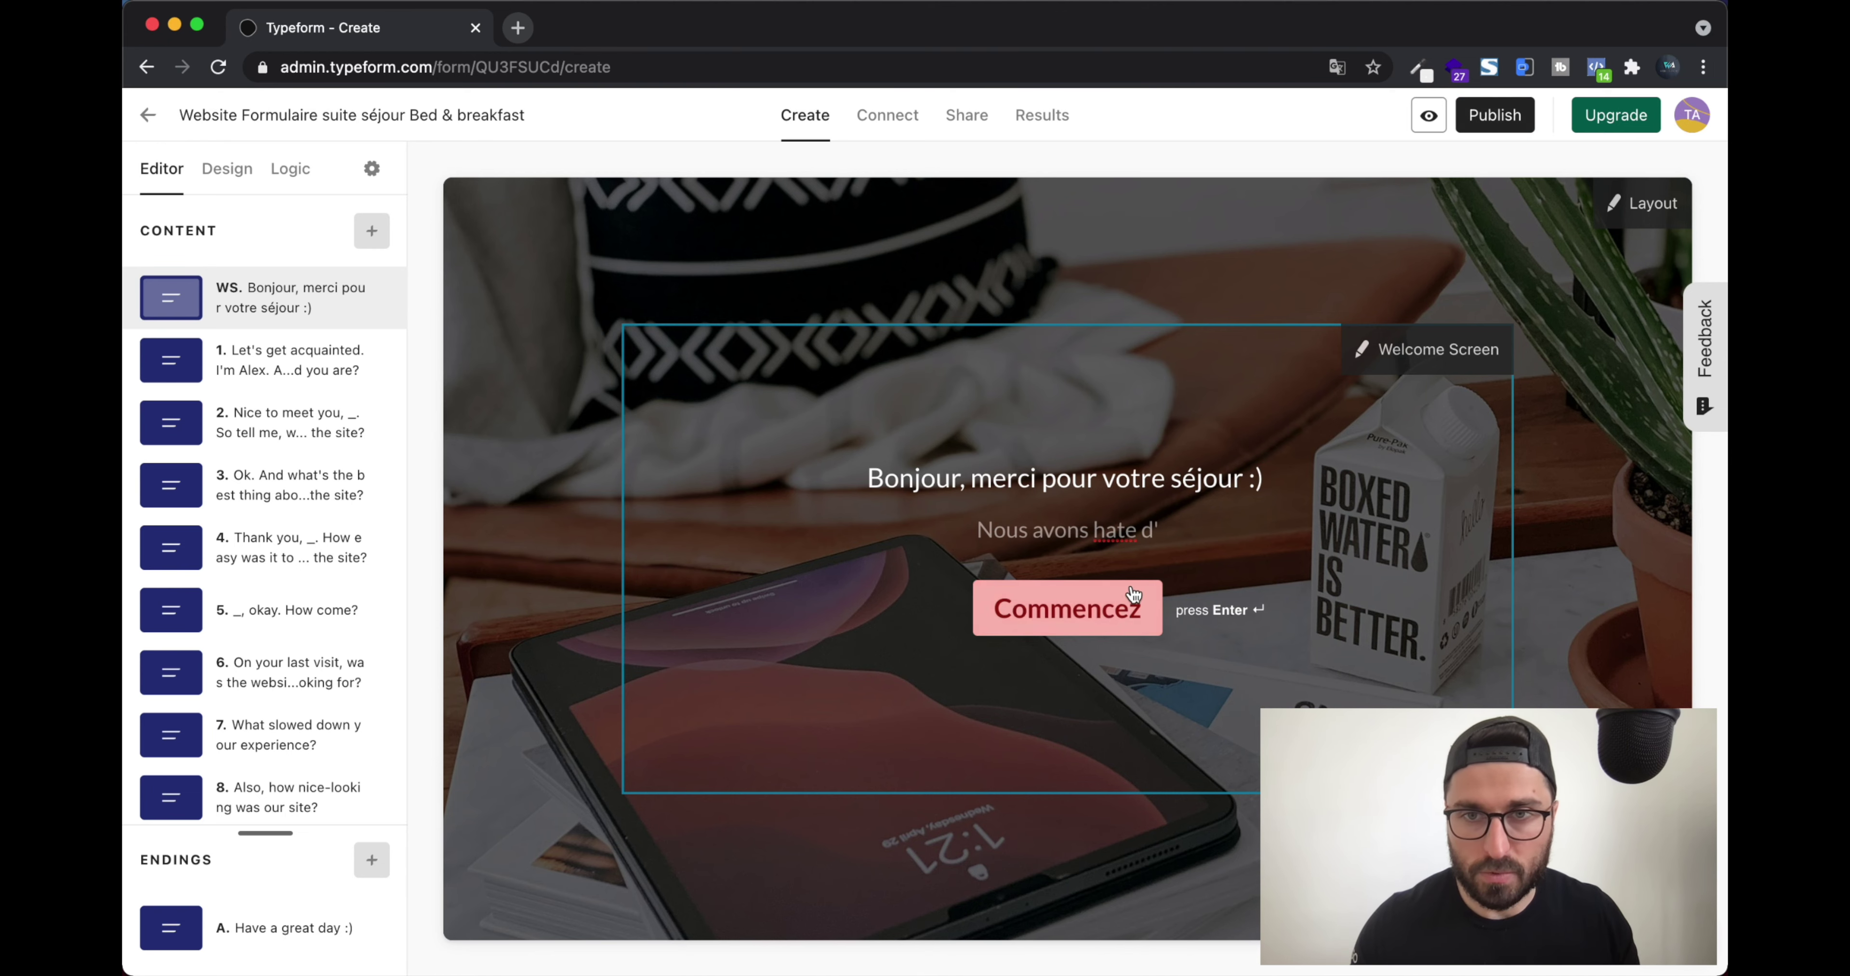
right_click(1126, 531)
key("Escape")
left_click(1117, 531)
key("BackSpace")
type("âte d")
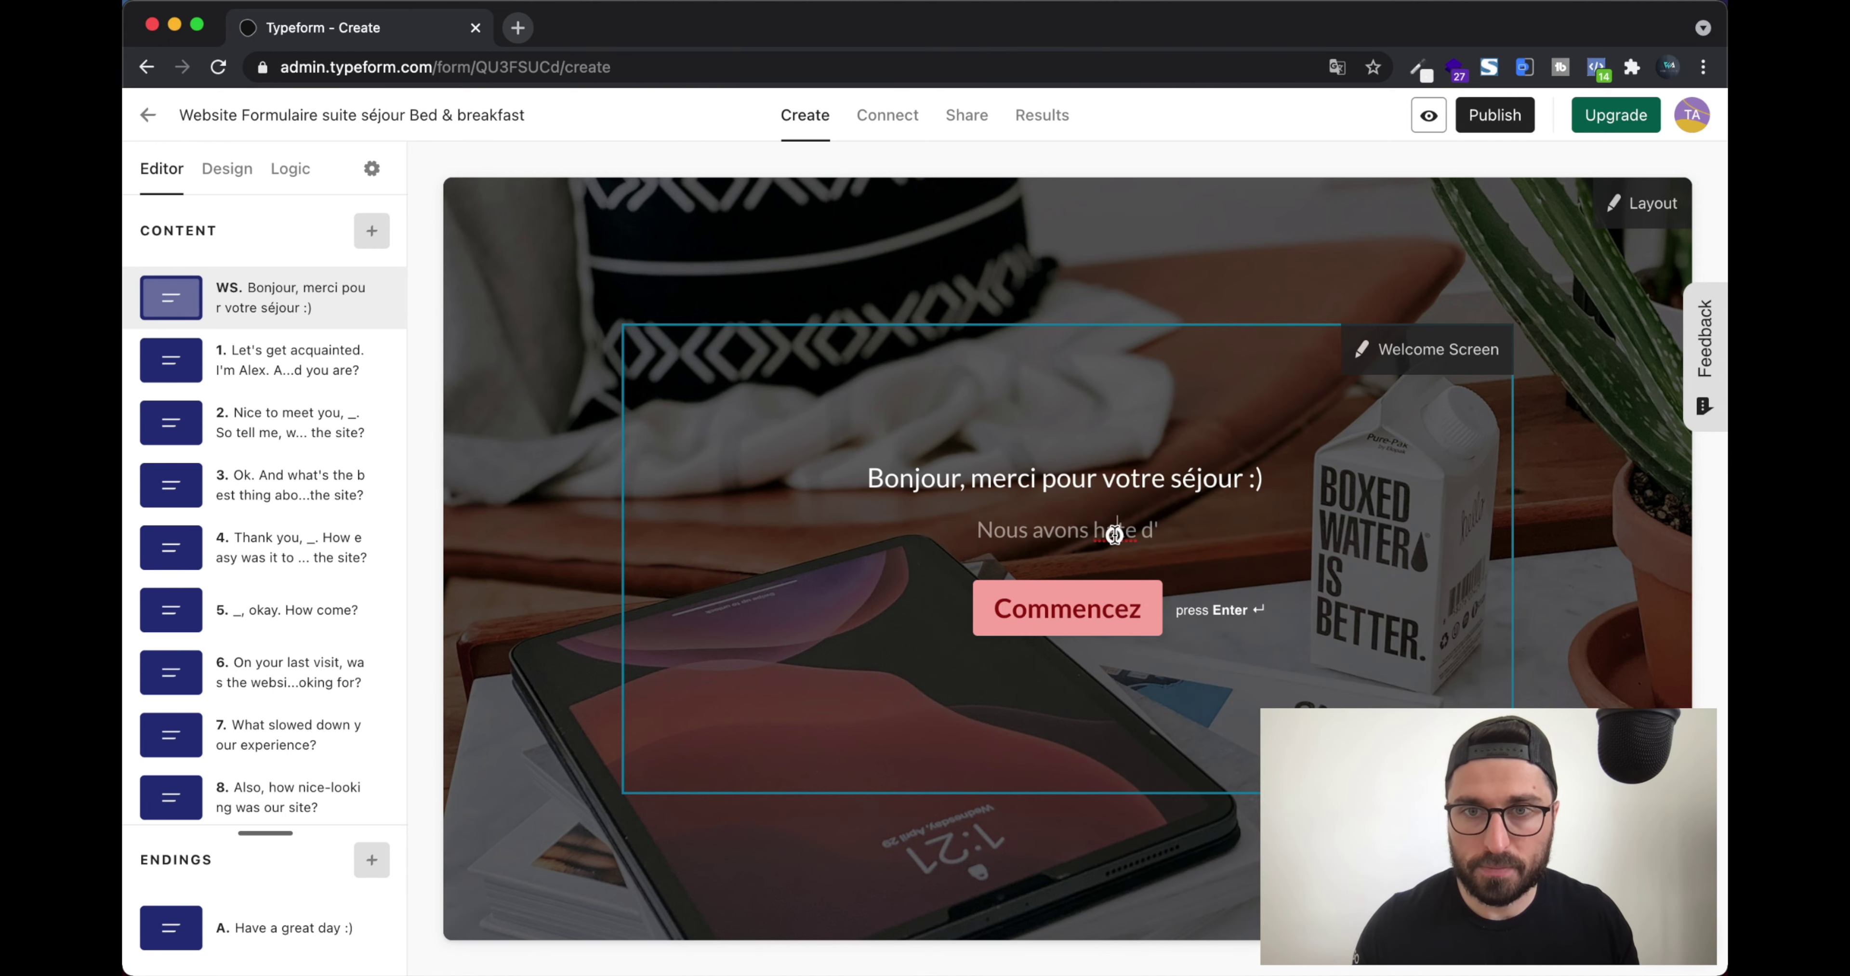
type("'")
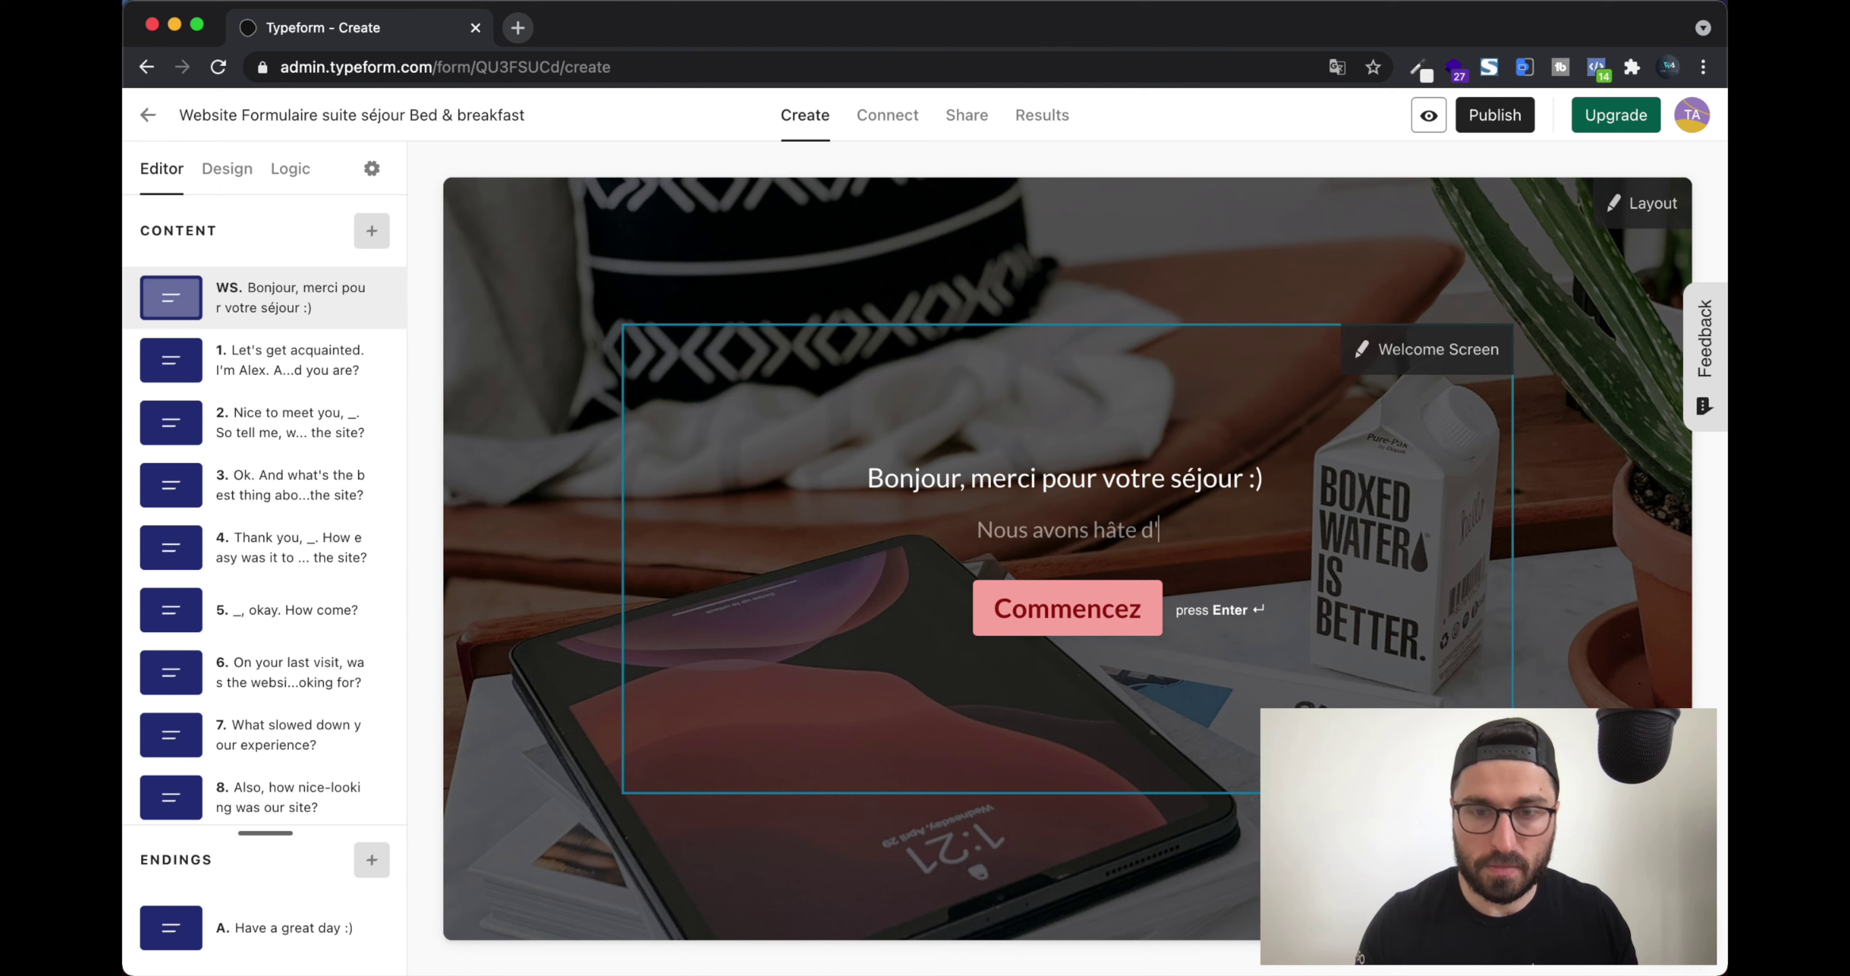
type("avoir votre avis sur notre")
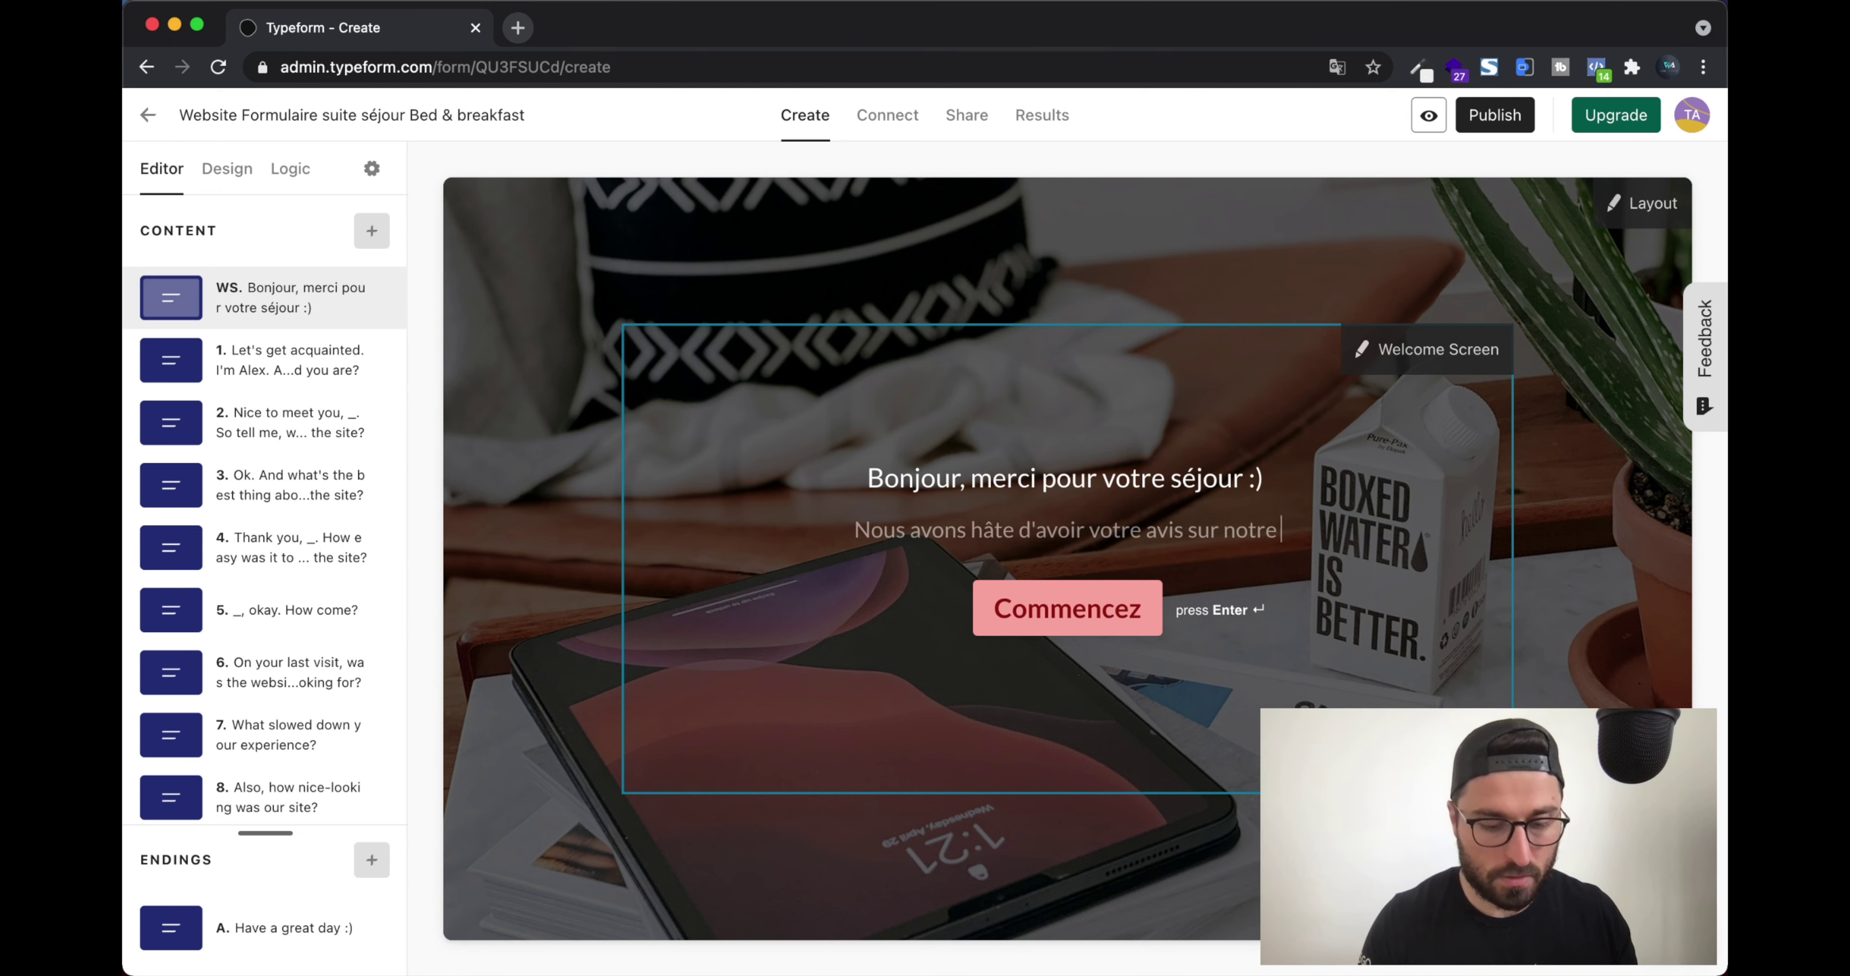
type(" bed")
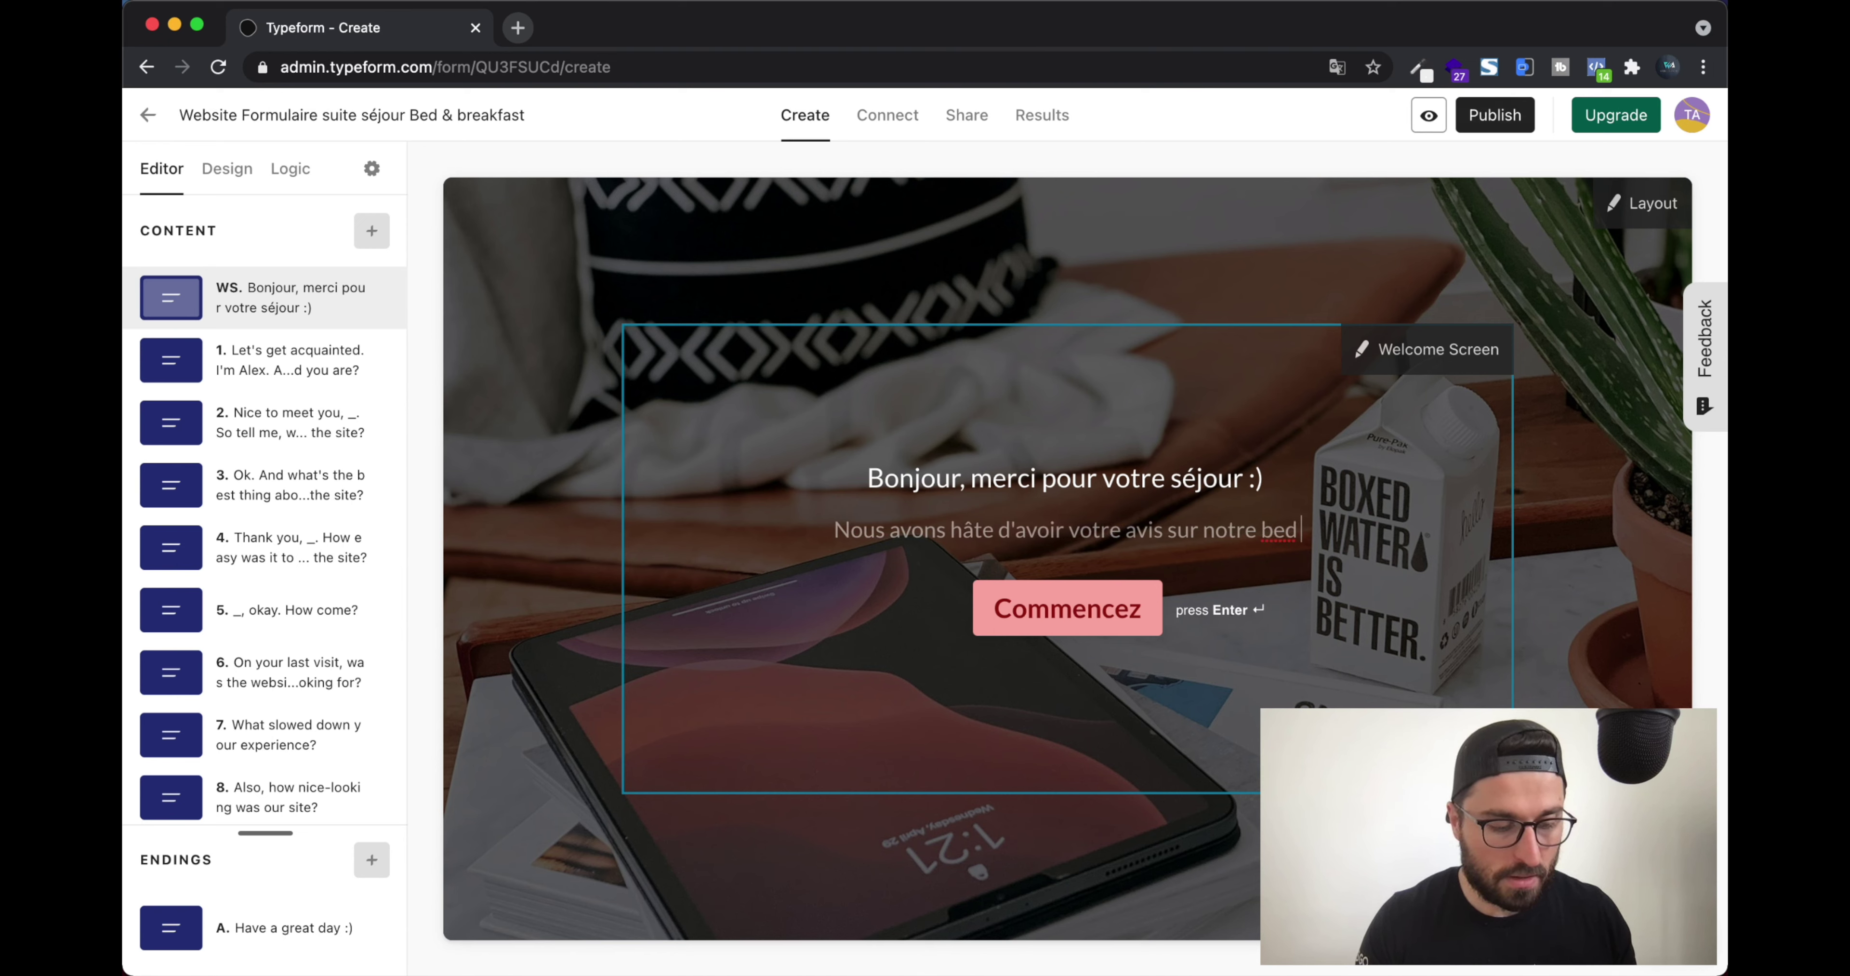
type(" & breakfast")
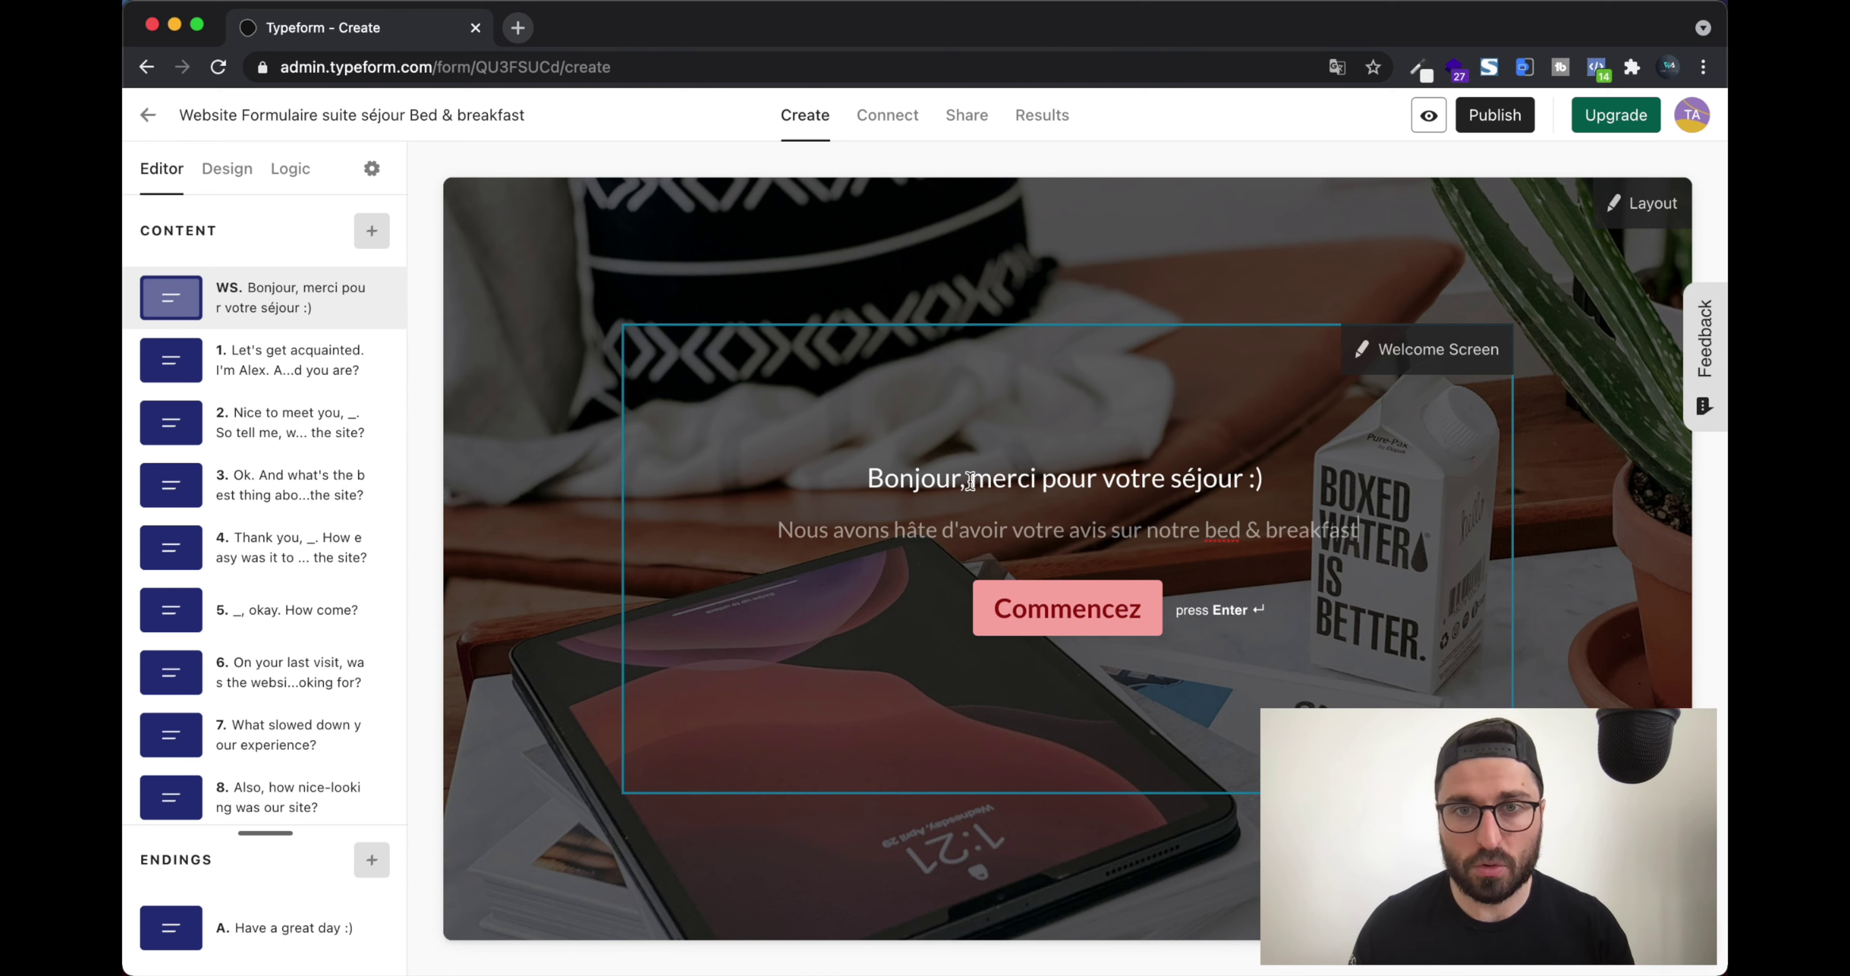
left_click_drag(892, 481, 1309, 475)
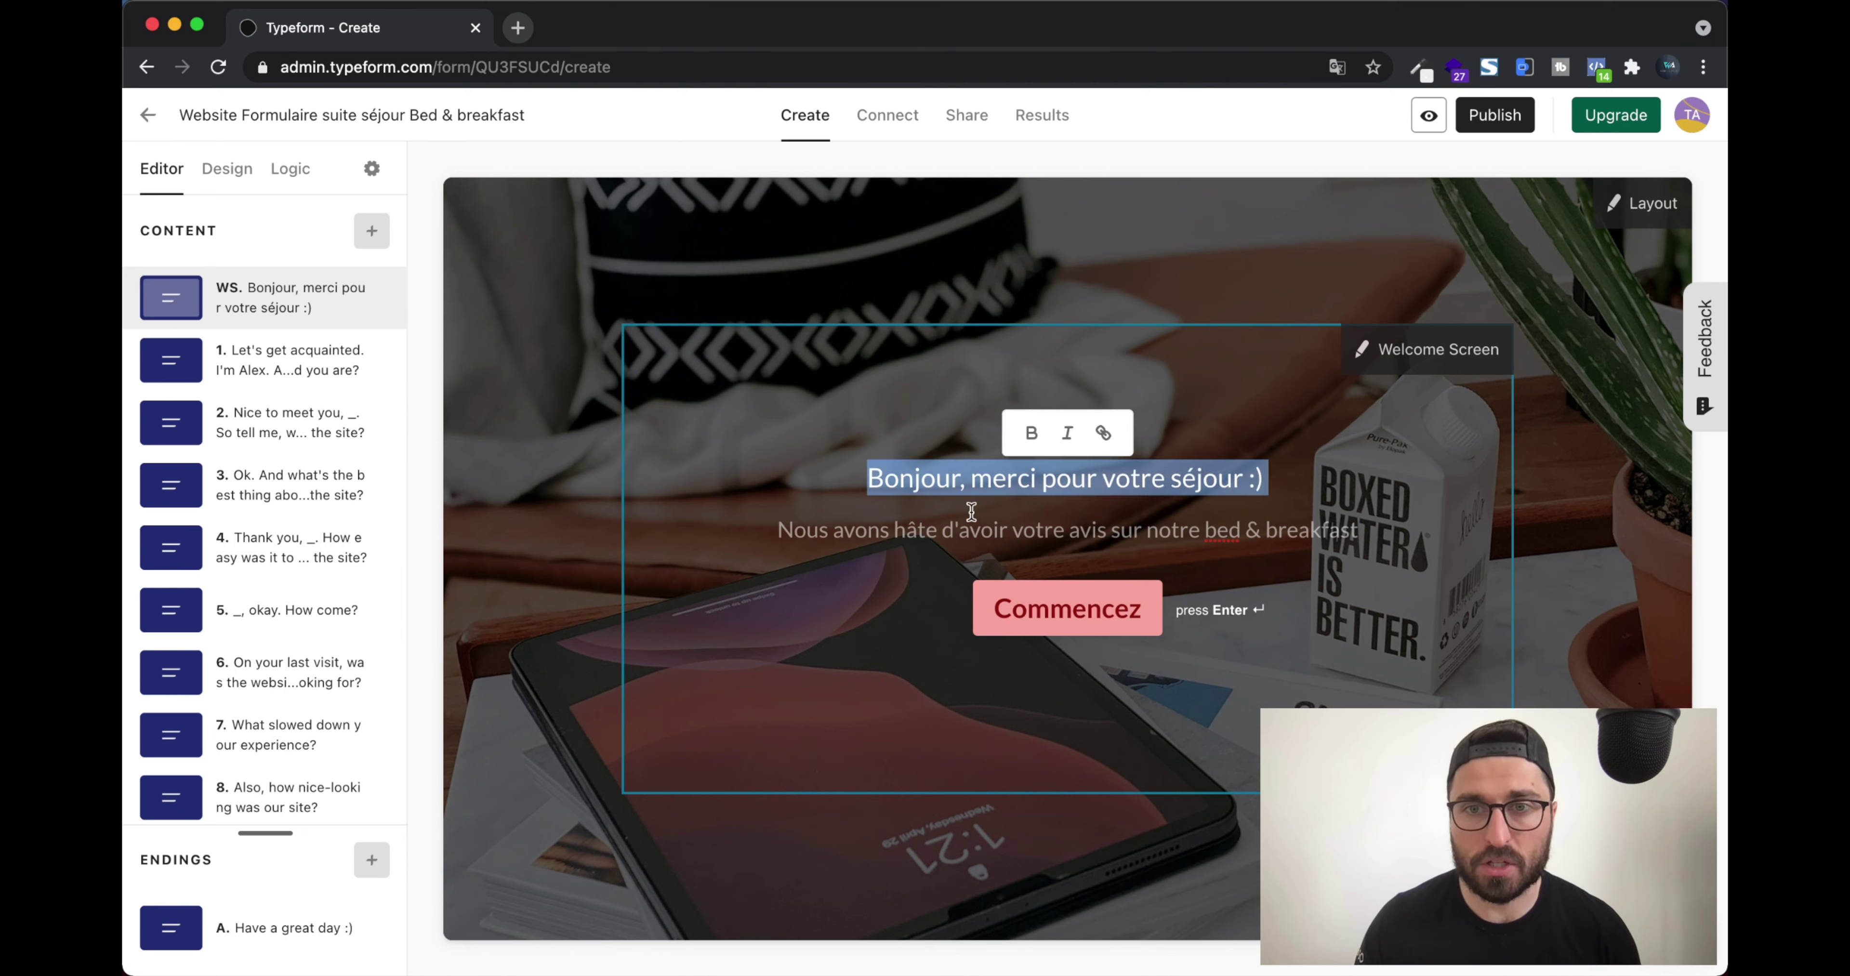
left_click(961, 522)
left_click_drag(867, 530, 1265, 530)
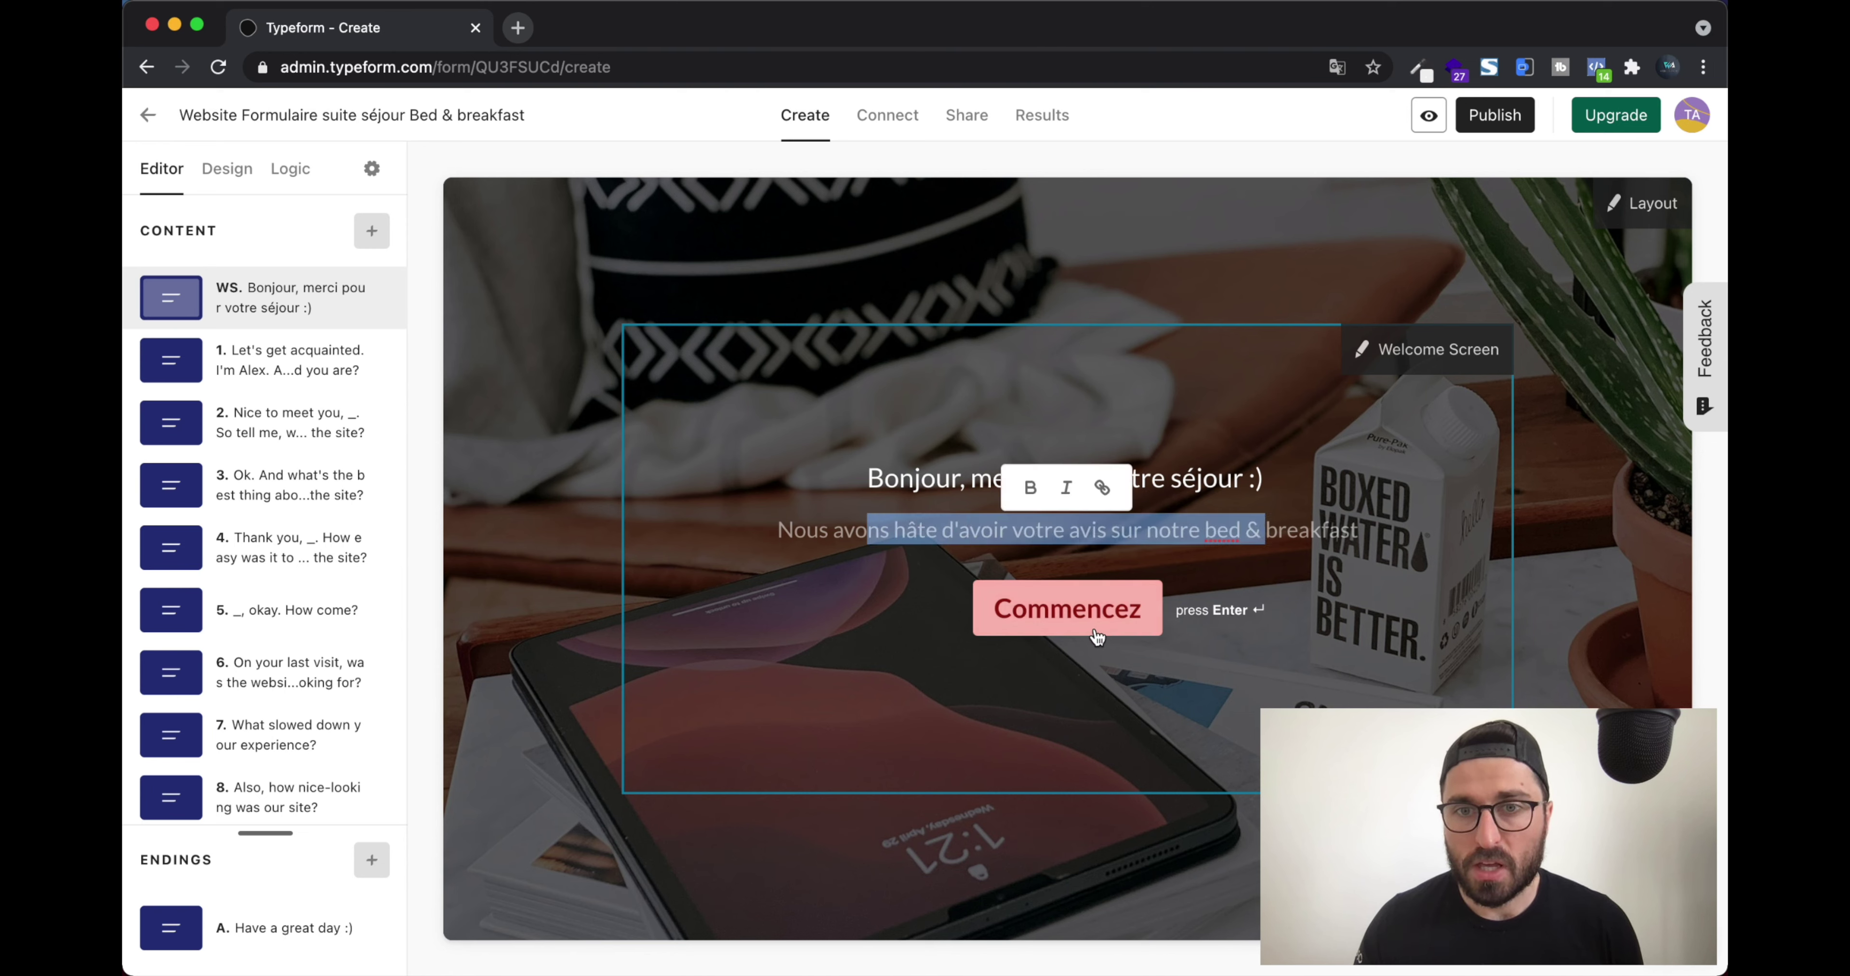
left_click(901, 596)
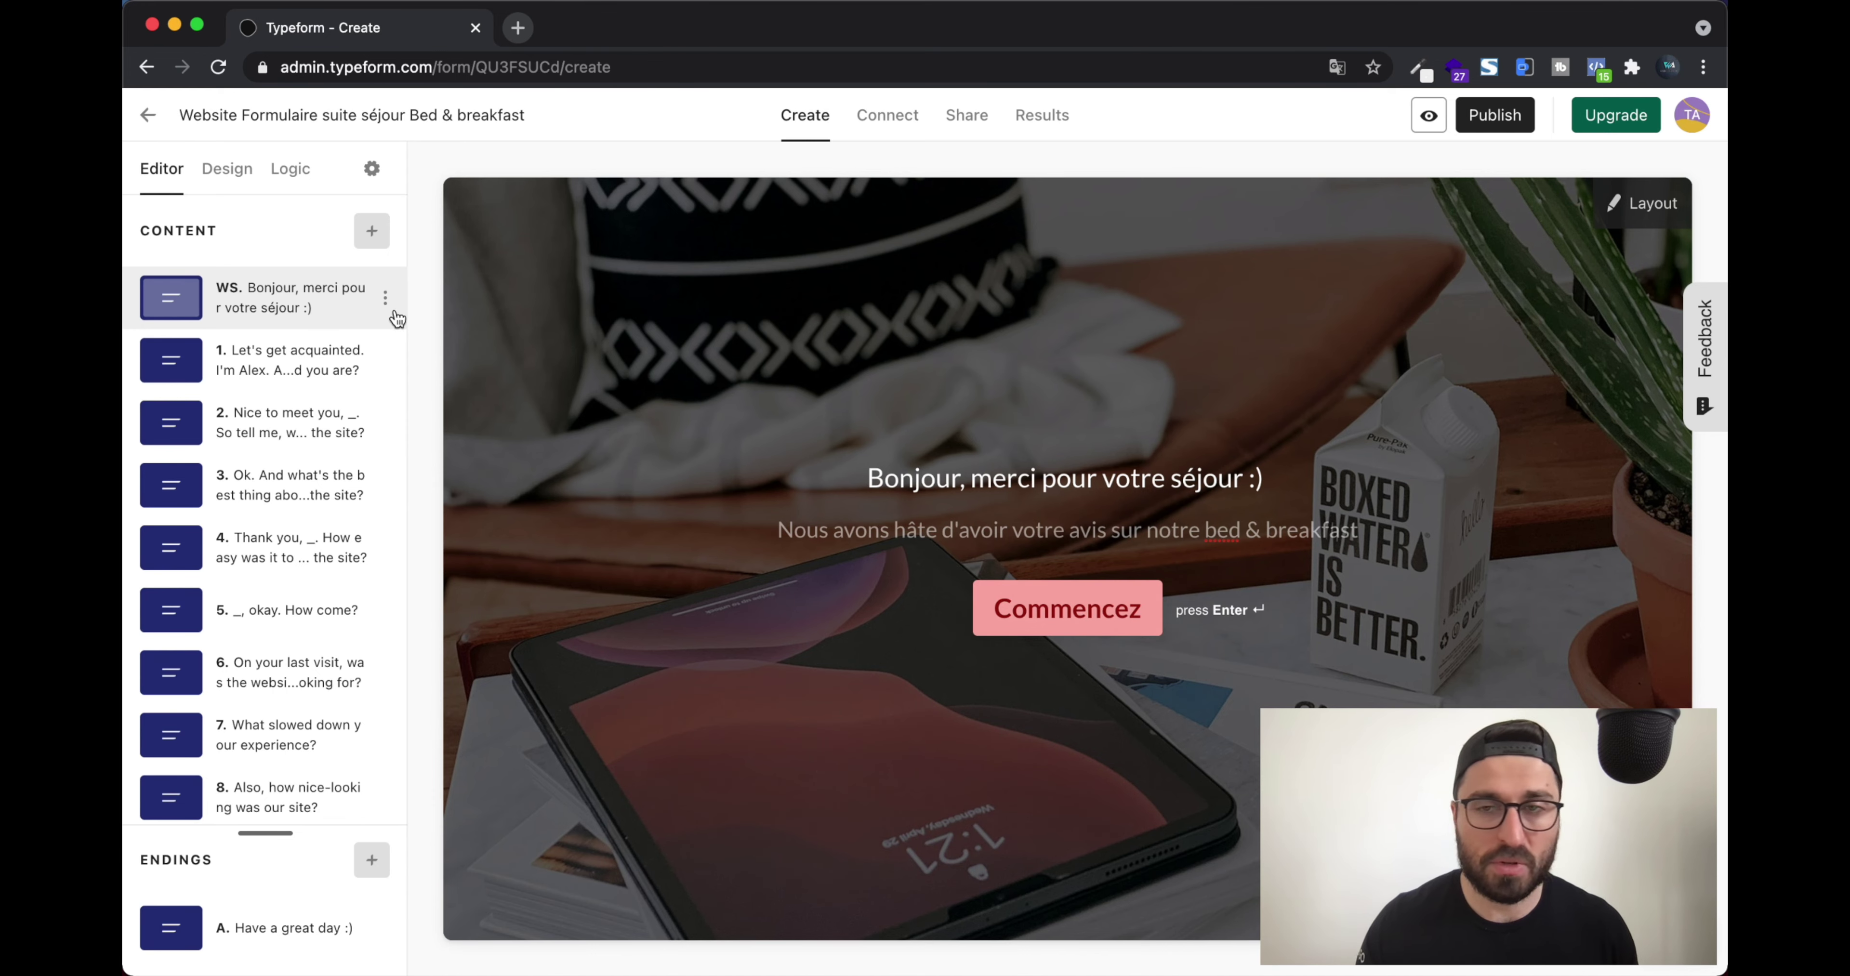
Review the template's first two questions, including how the opinion-scale question recalls the respondent's earlier answer in its wording
left_click(302, 374)
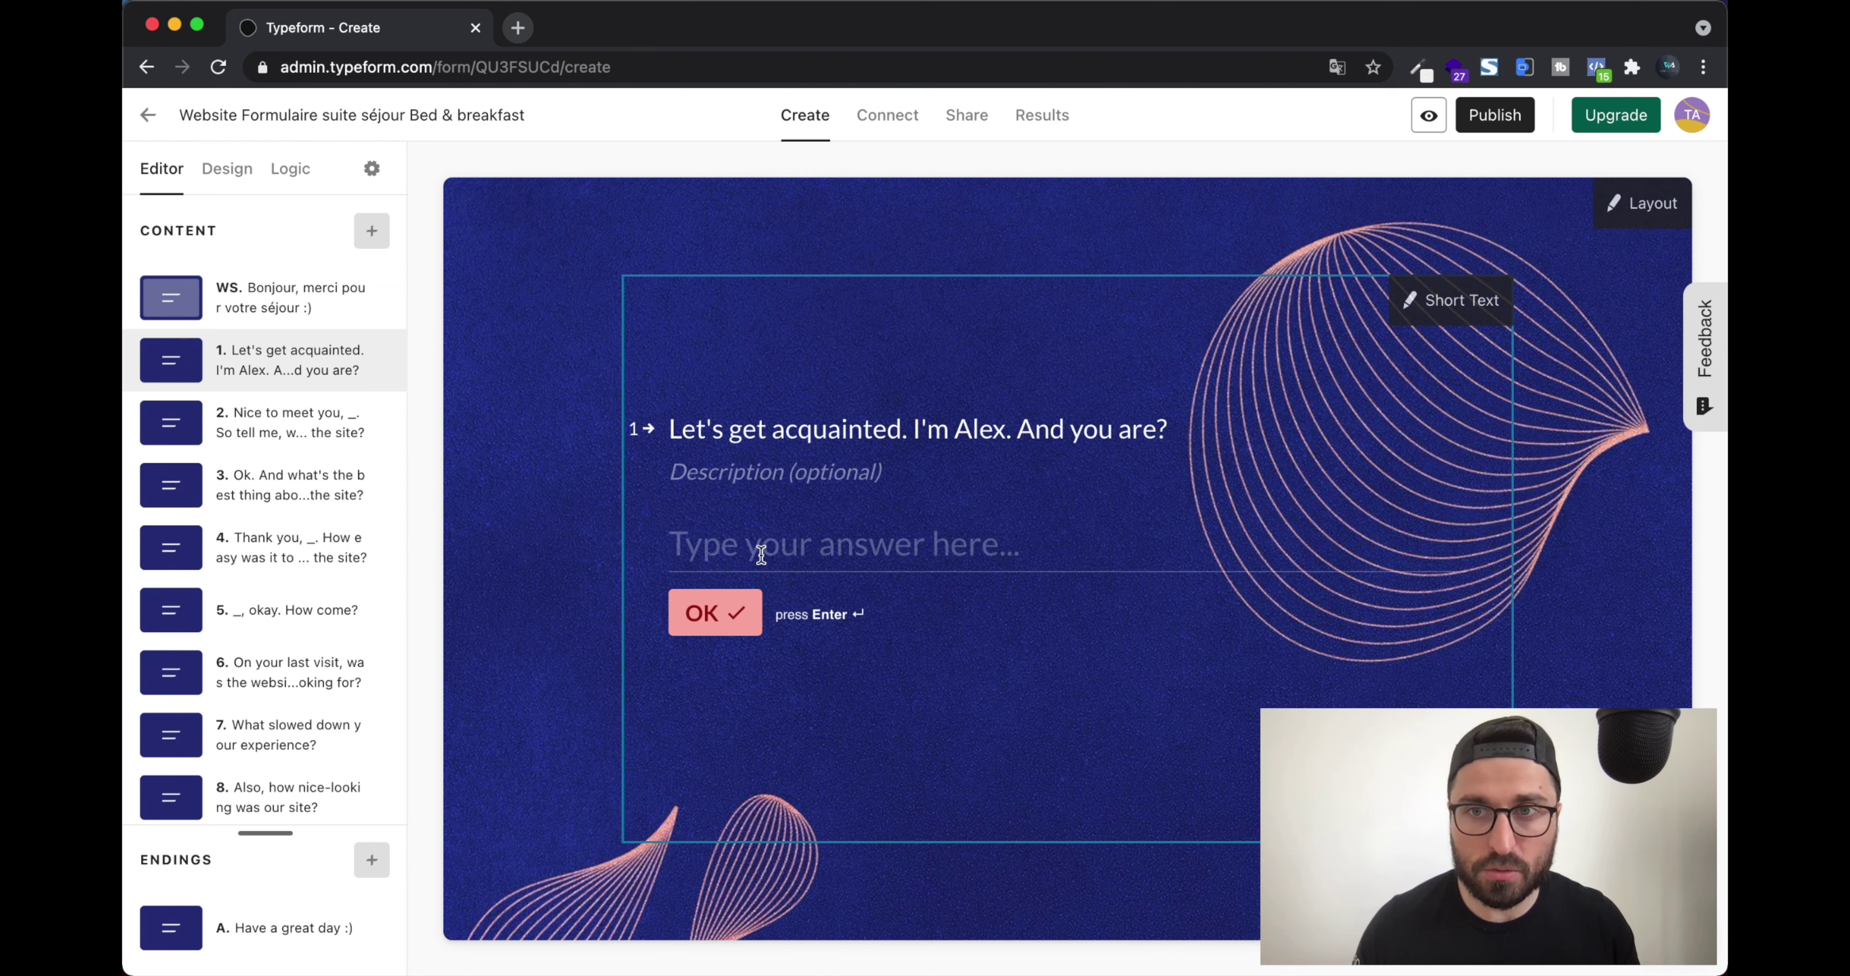
left_click(291, 444)
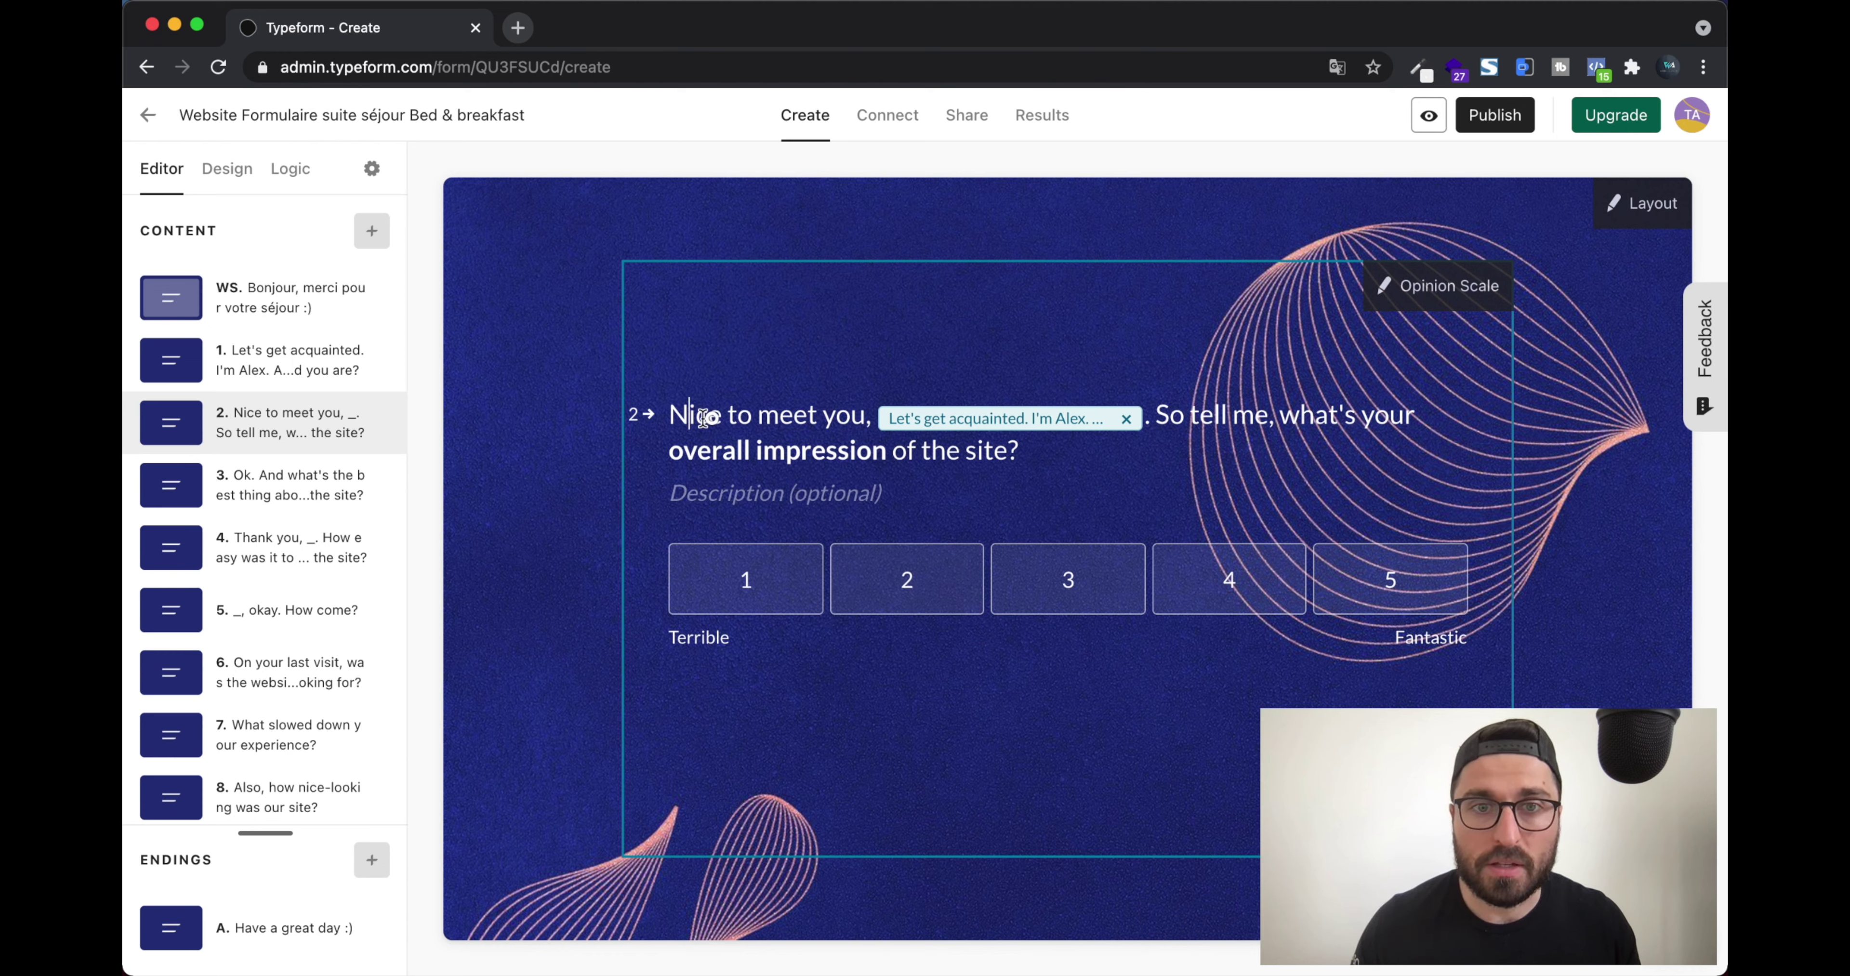
left_click_drag(704, 416, 823, 416)
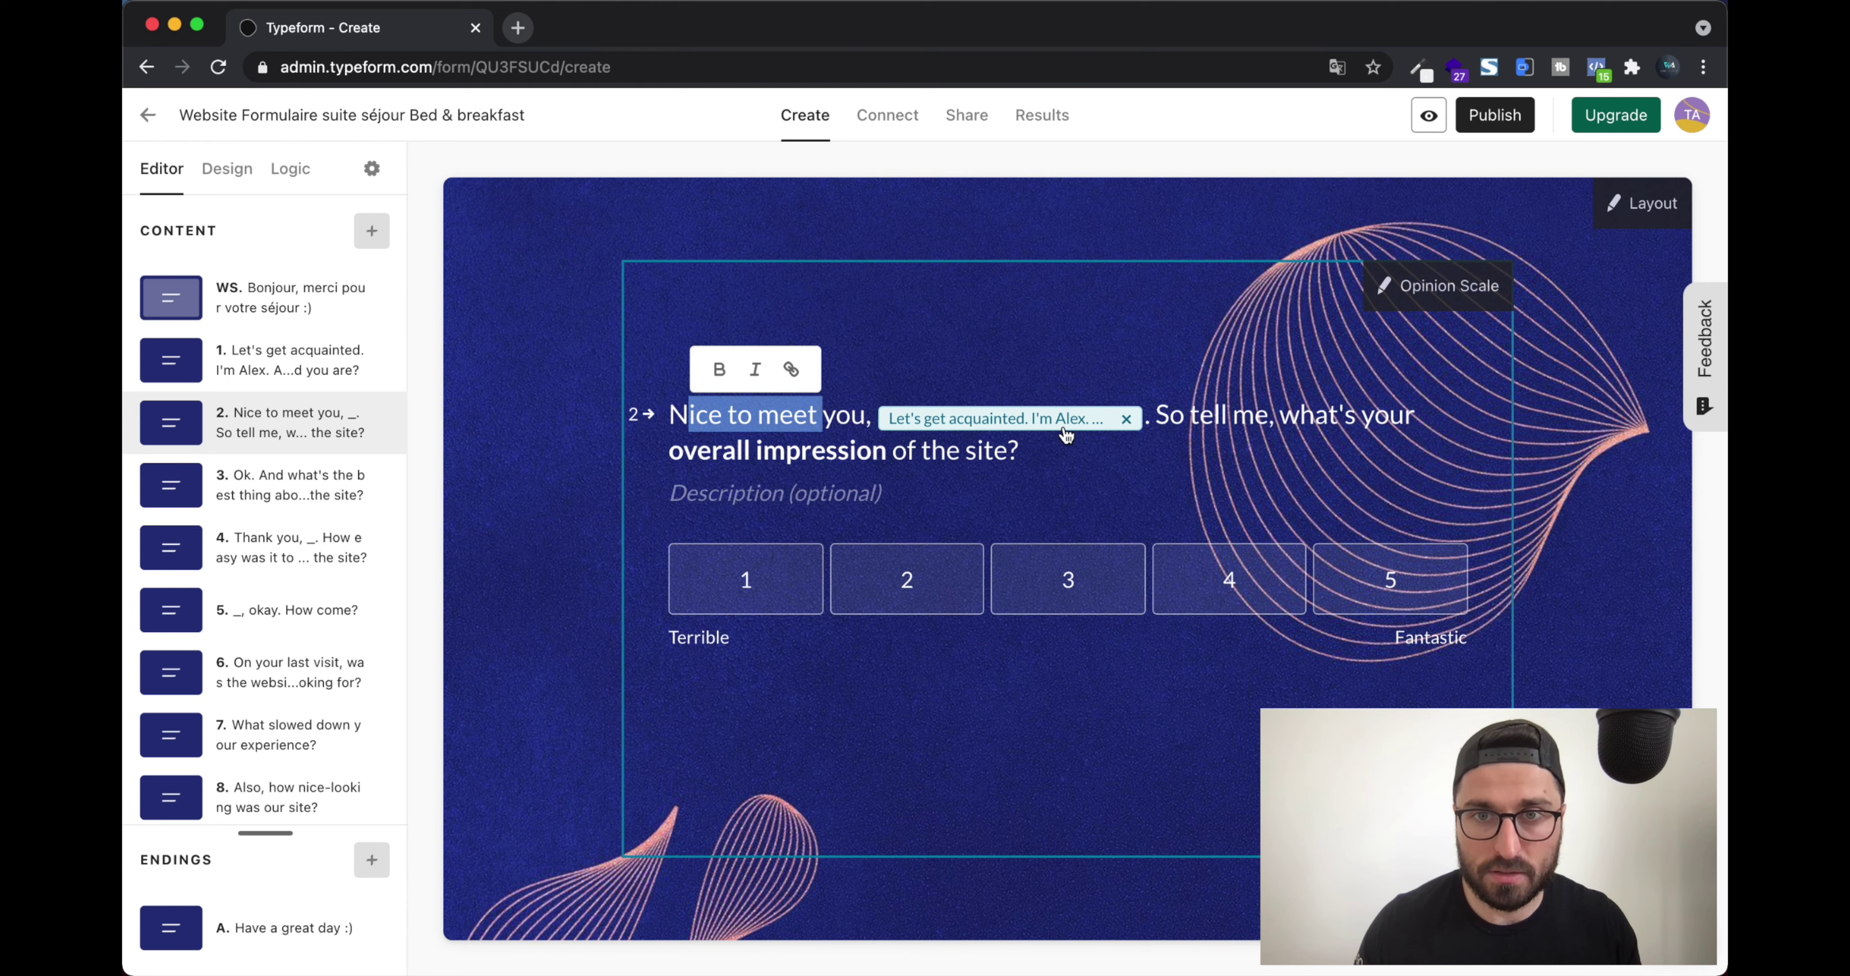
left_click(1065, 364)
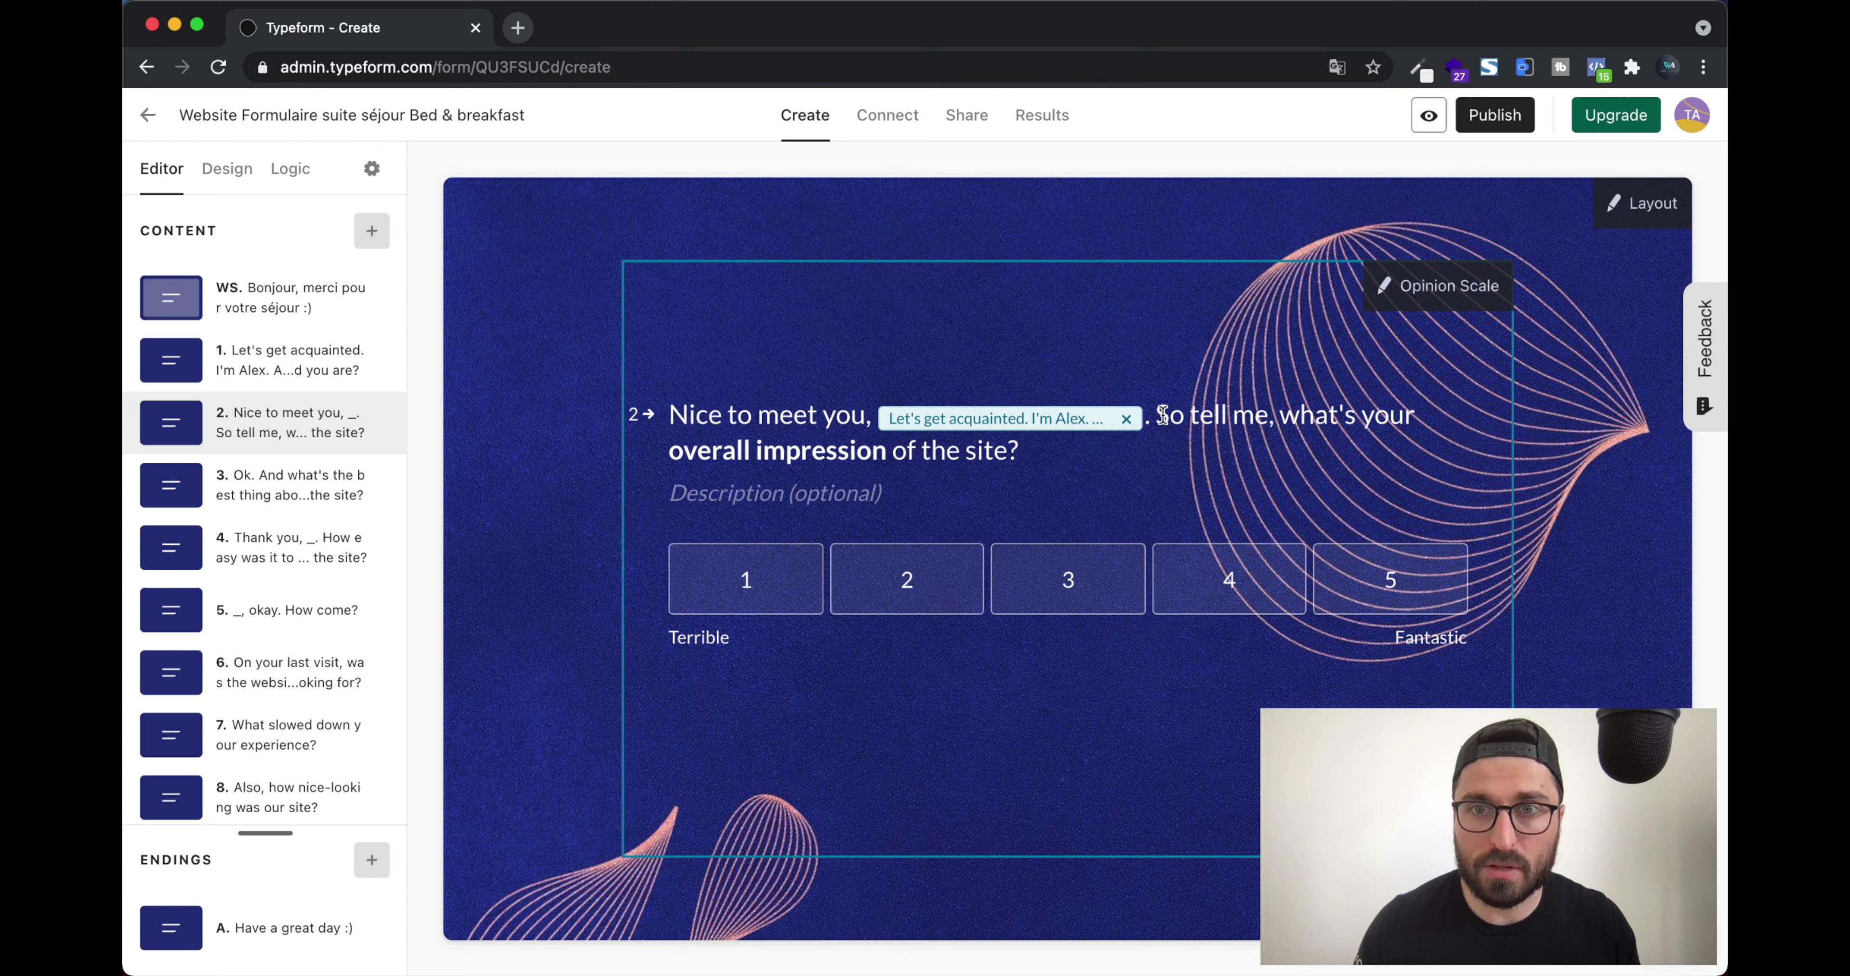
left_click_drag(1160, 416, 1169, 444)
left_click(1160, 462)
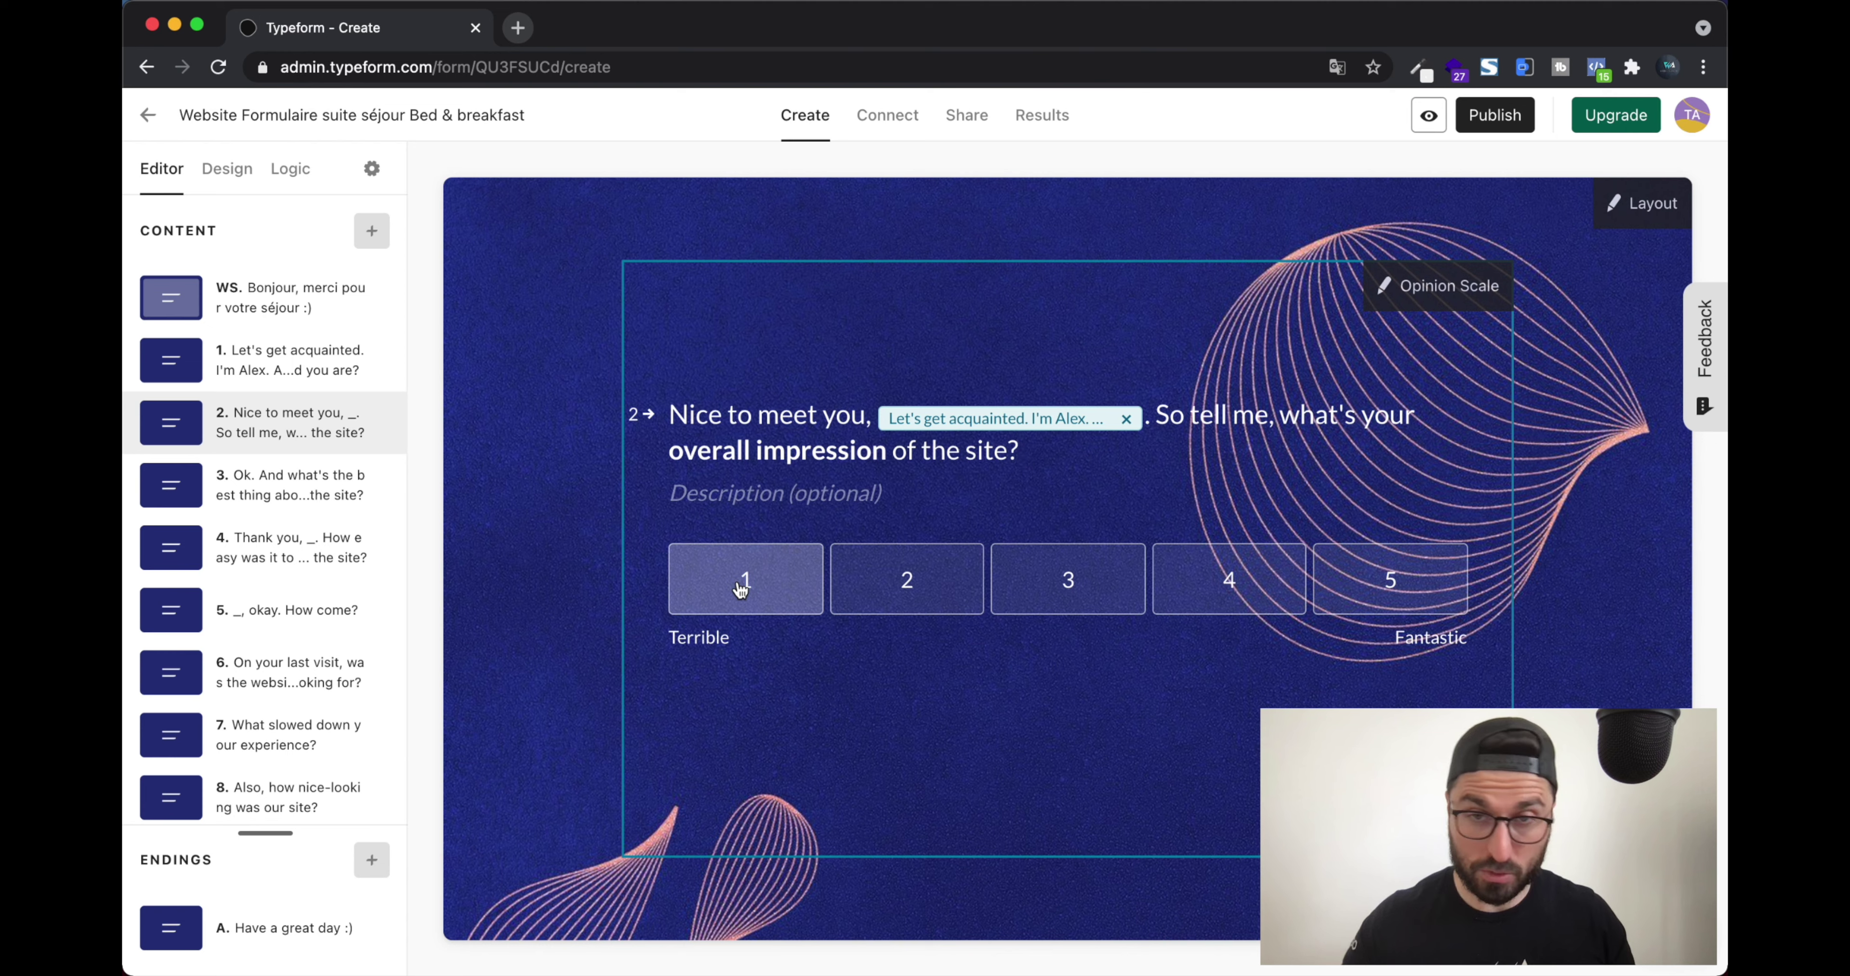
left_click_drag(1023, 449, 632, 408)
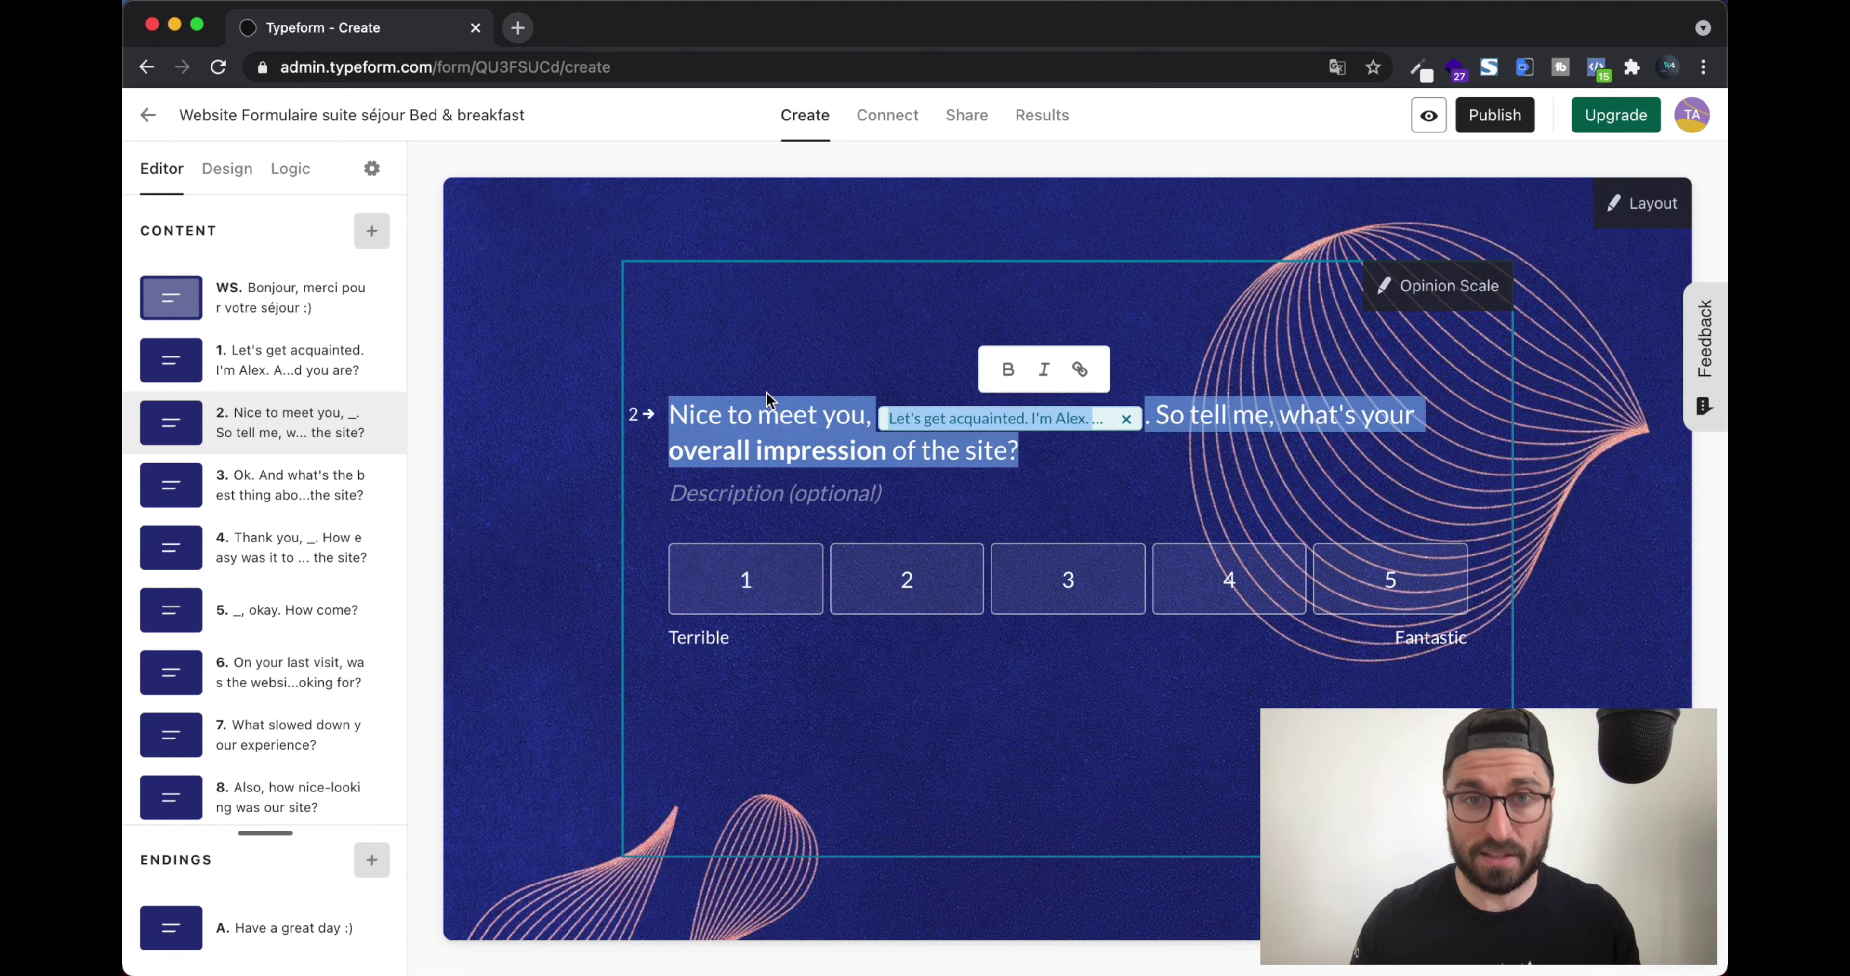
left_click(842, 441)
left_click_drag(671, 415, 1027, 456)
left_click(1027, 456)
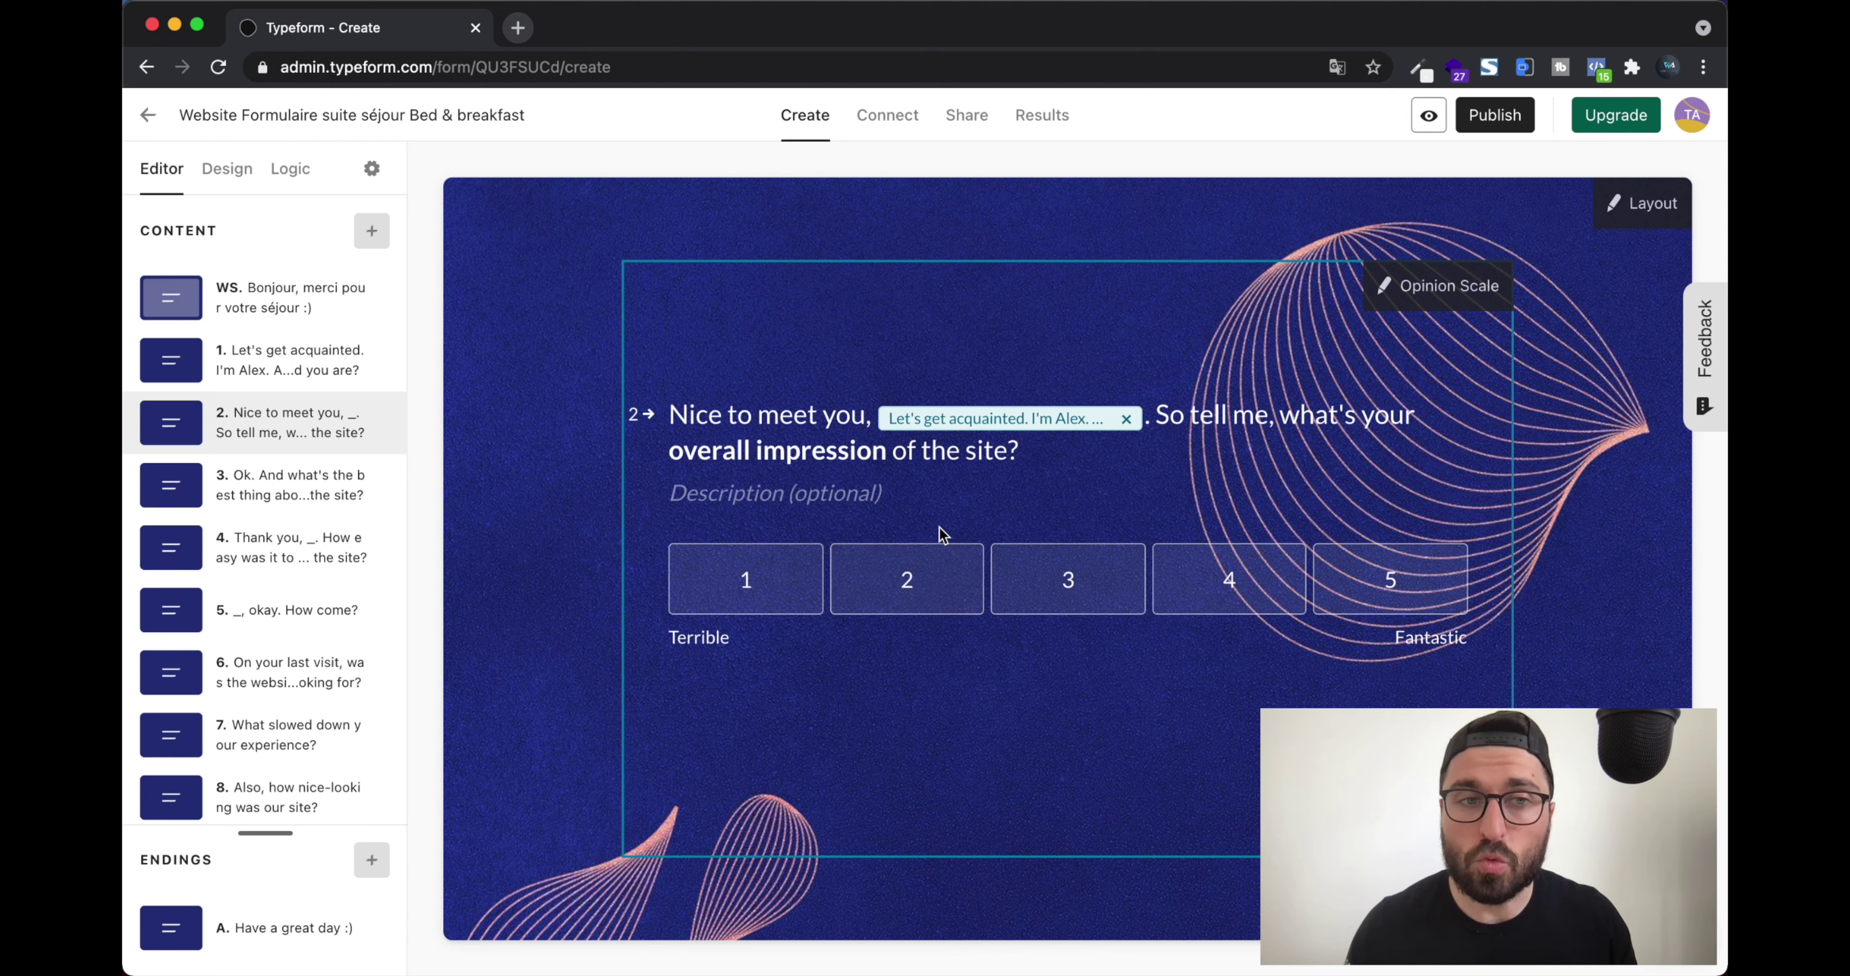
Review questions 3 to 8 of the template, checking each one's wording and answer type
left_click(282, 503)
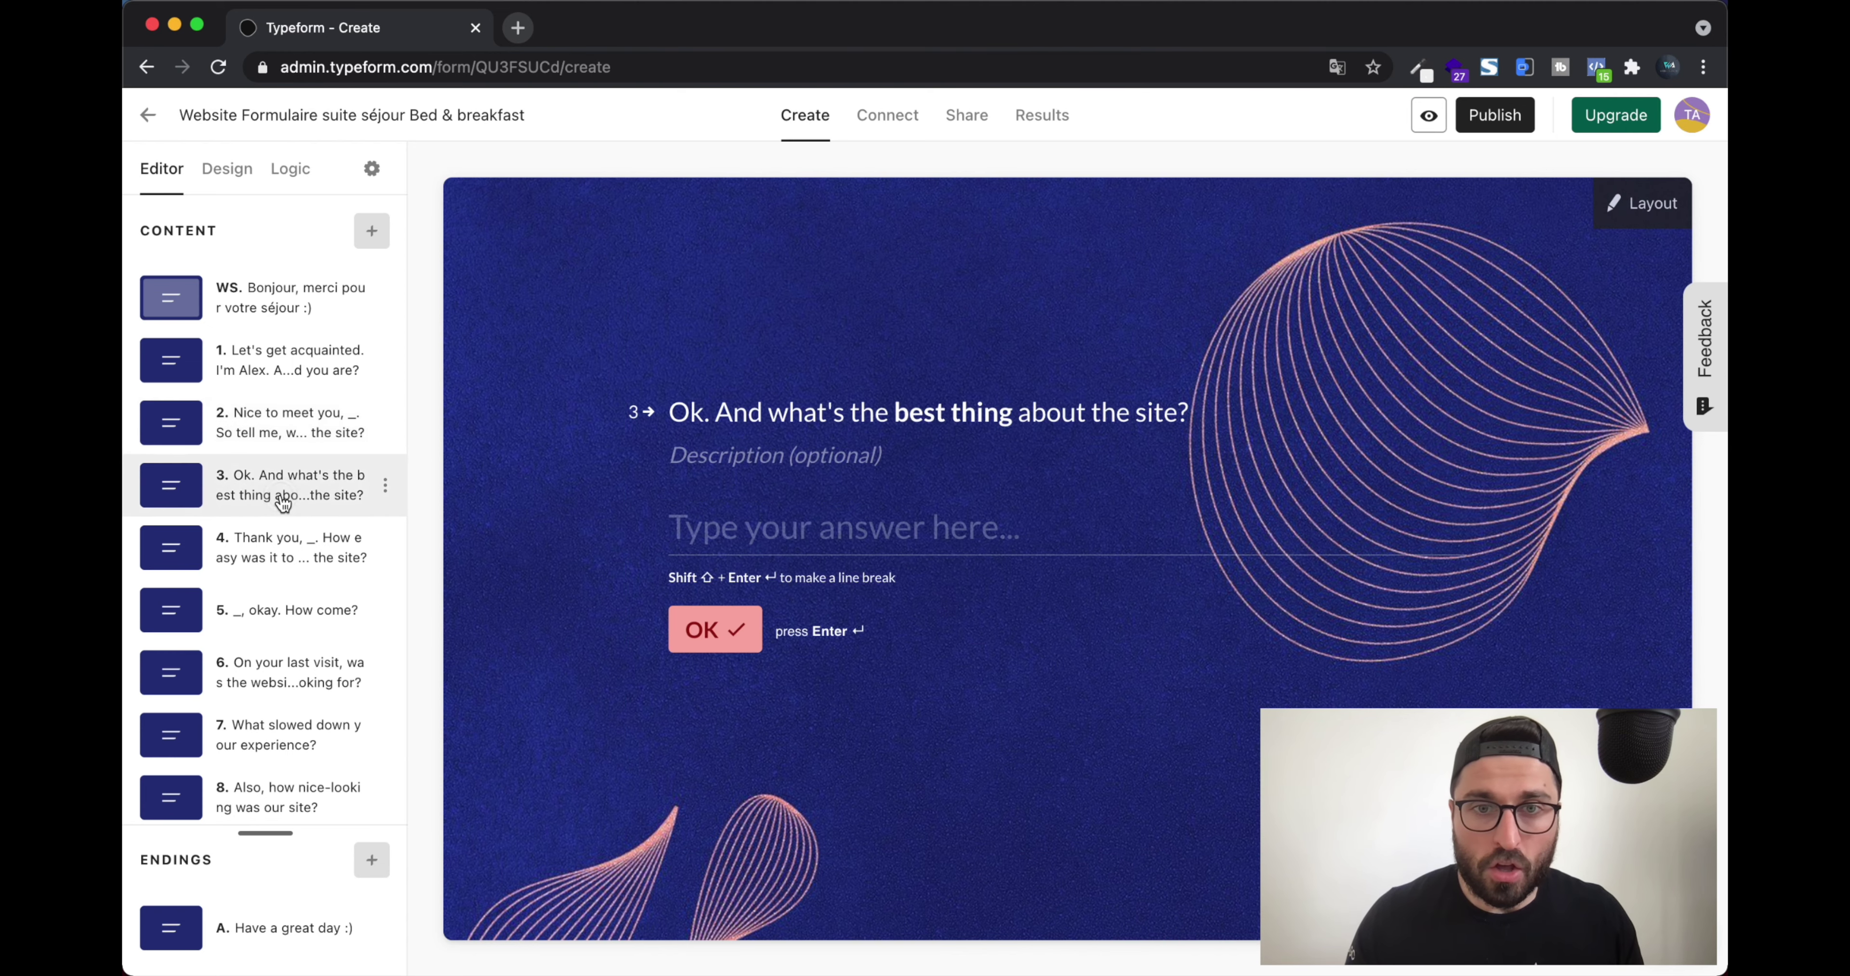
left_click(212, 545)
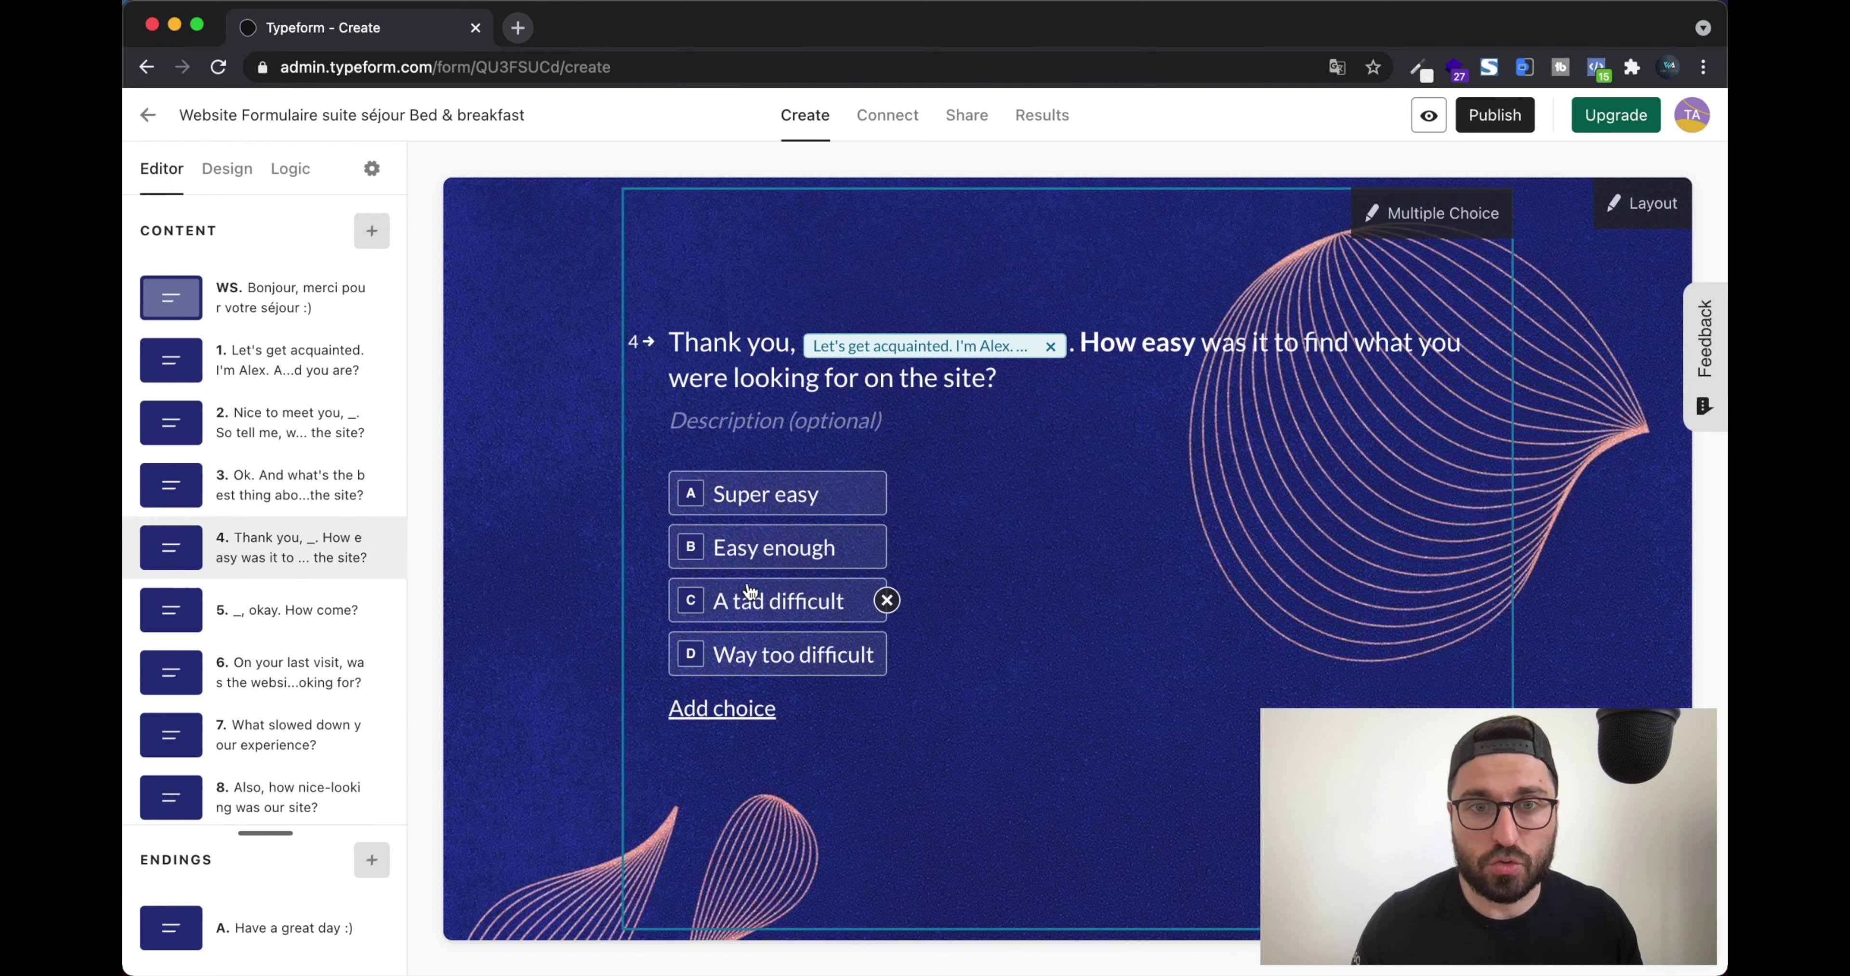
left_click_drag(672, 332, 1027, 386)
left_click(1027, 386)
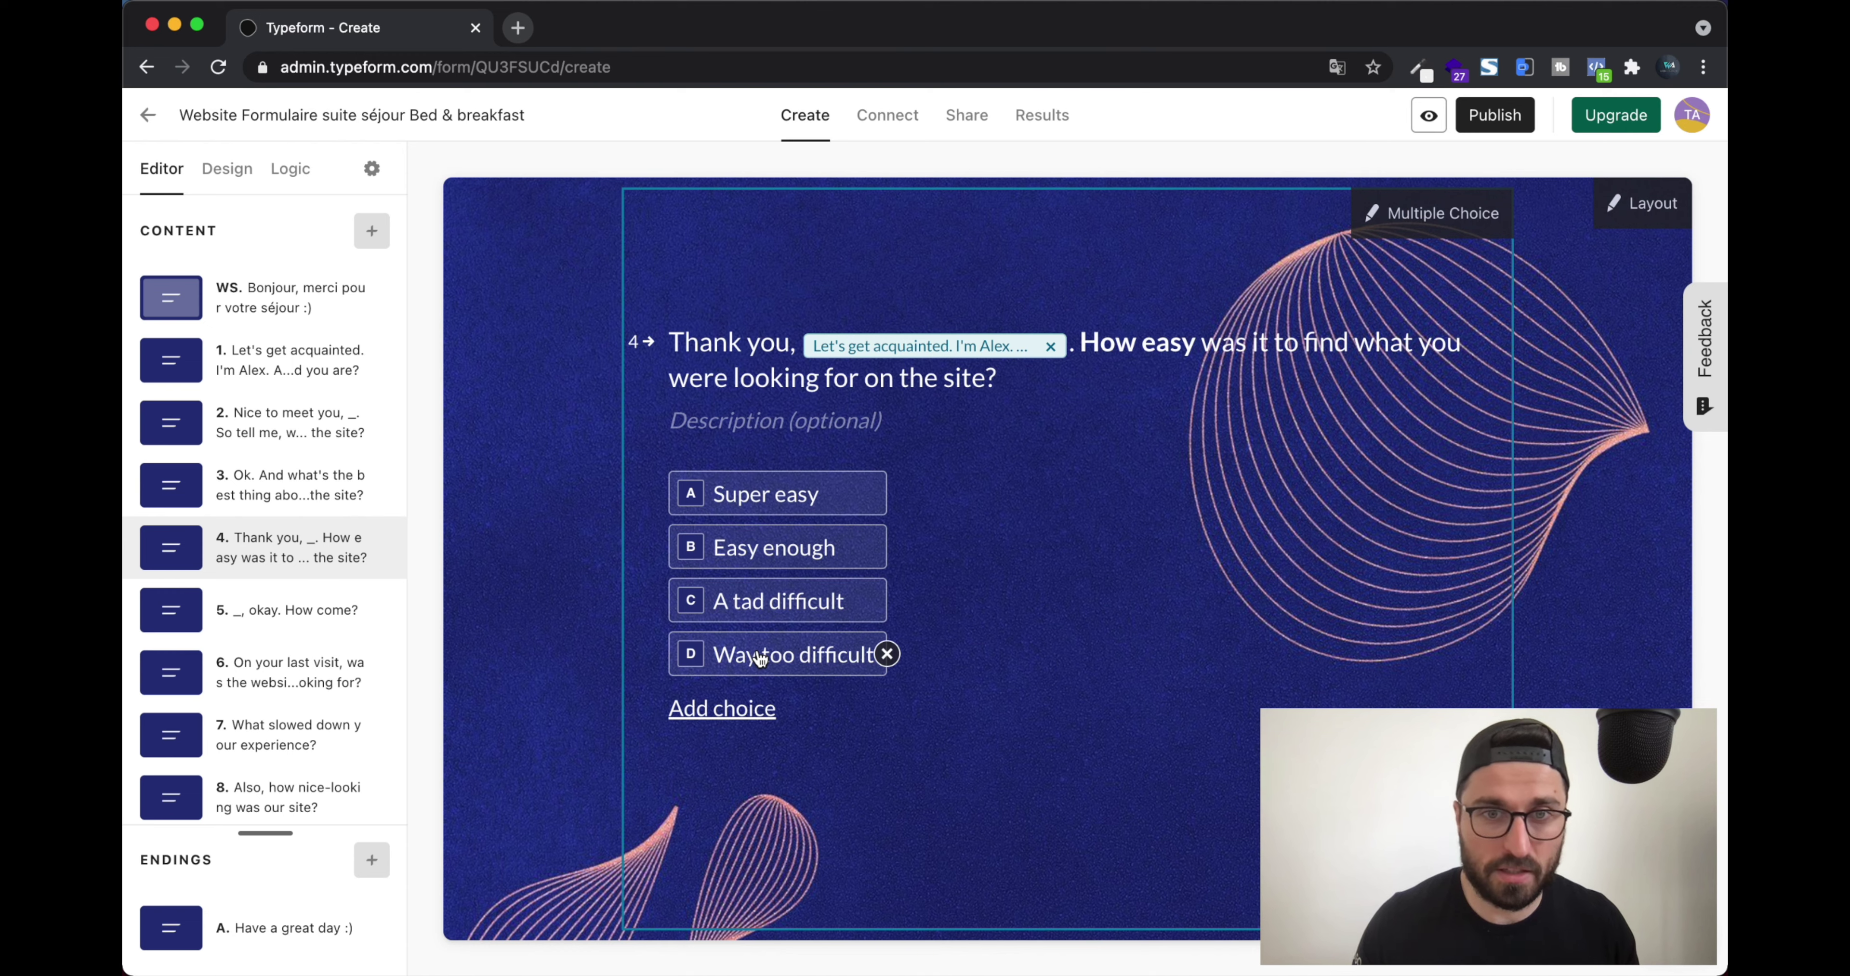
left_click(300, 615)
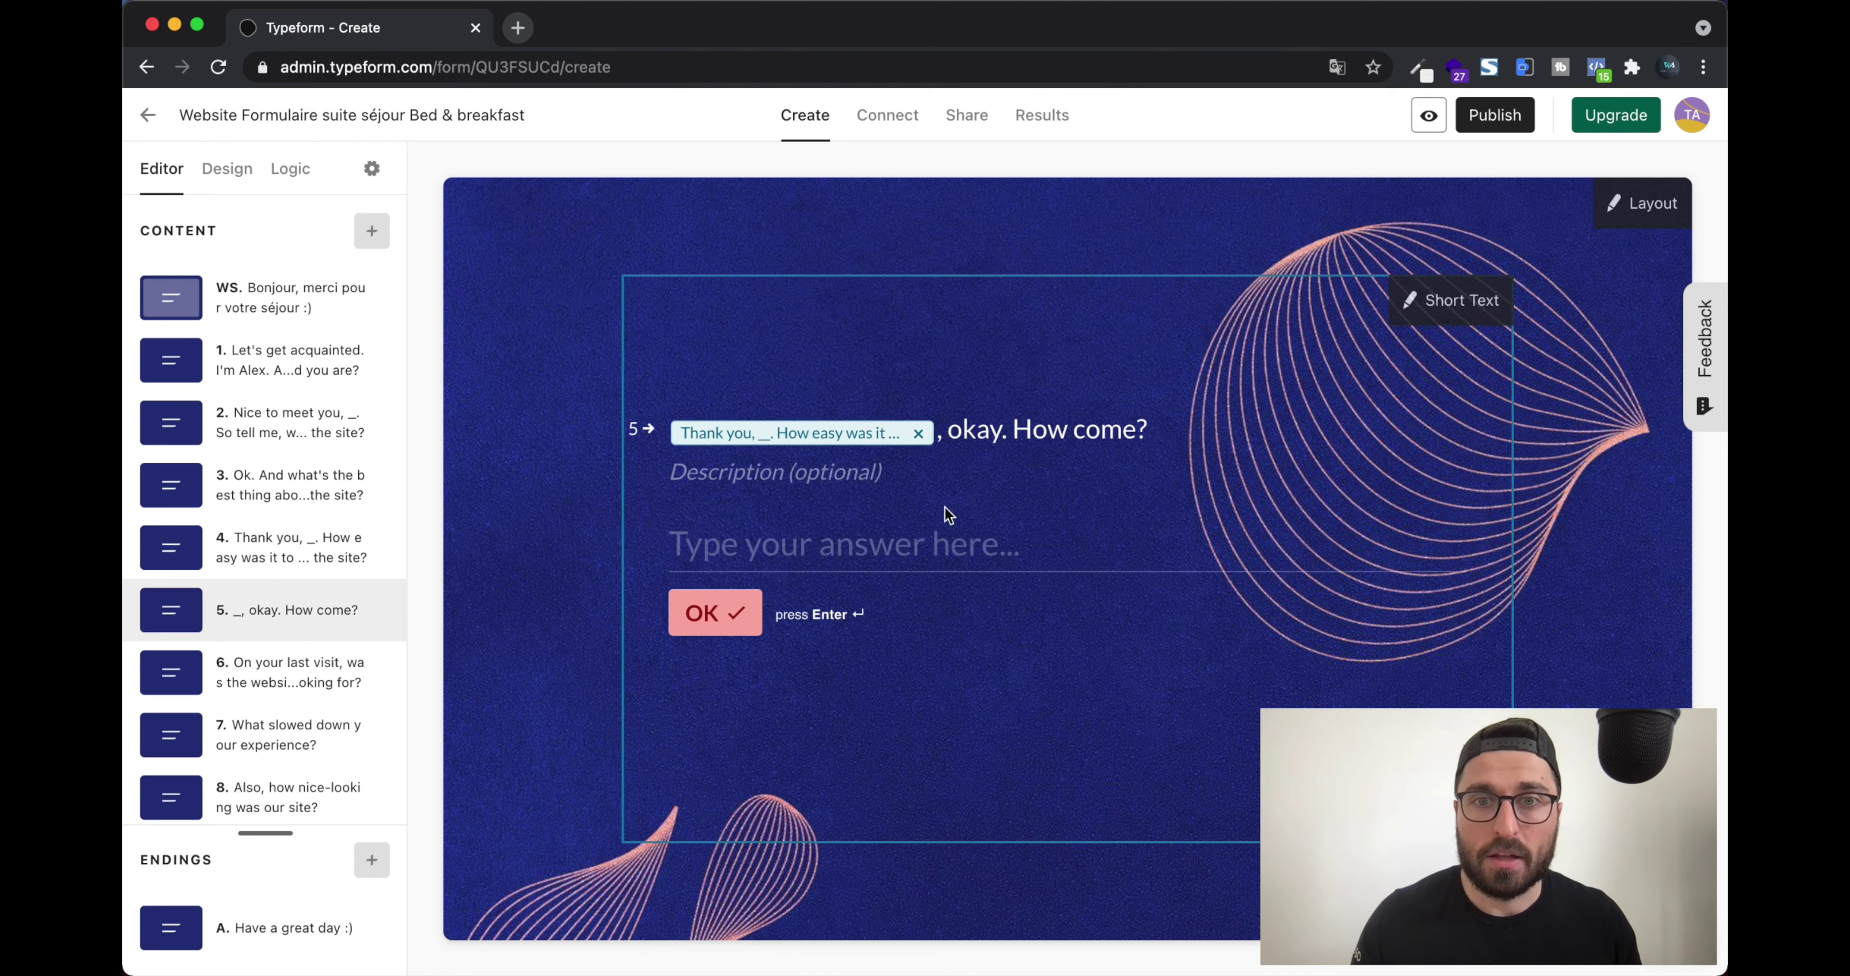
left_click(279, 683)
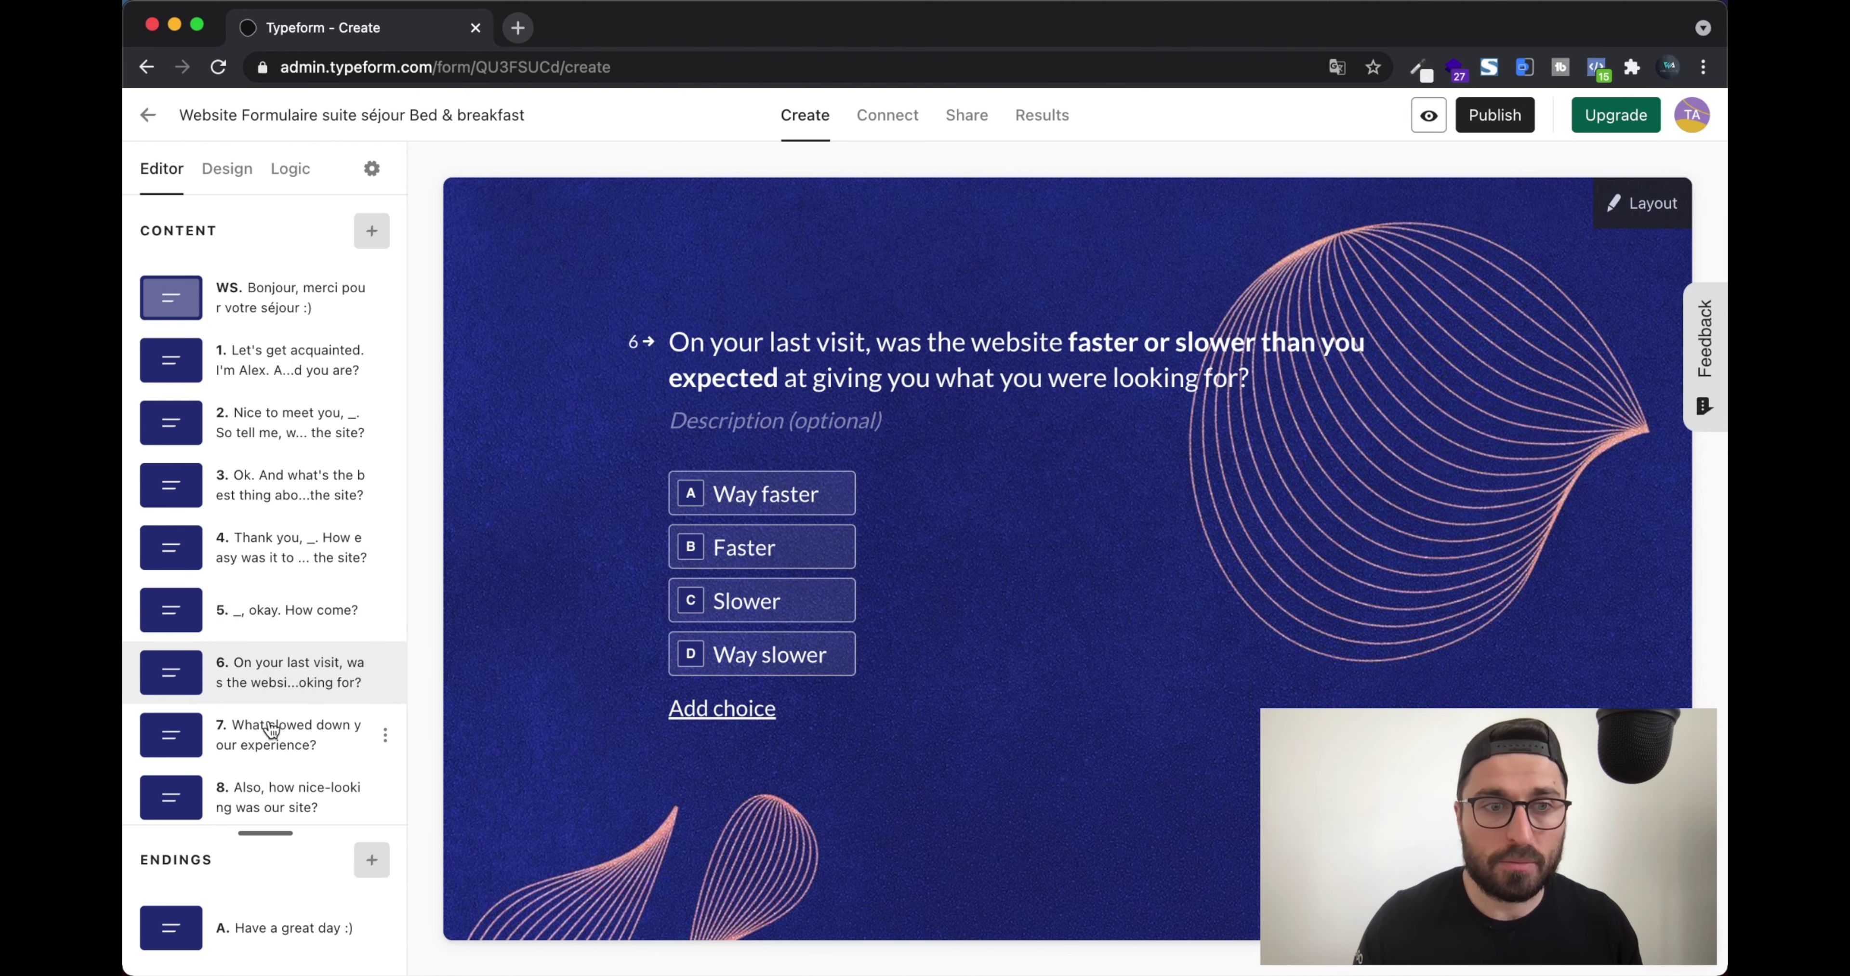
left_click(278, 715)
scroll(280, 715, "down", 3)
left_click(302, 563)
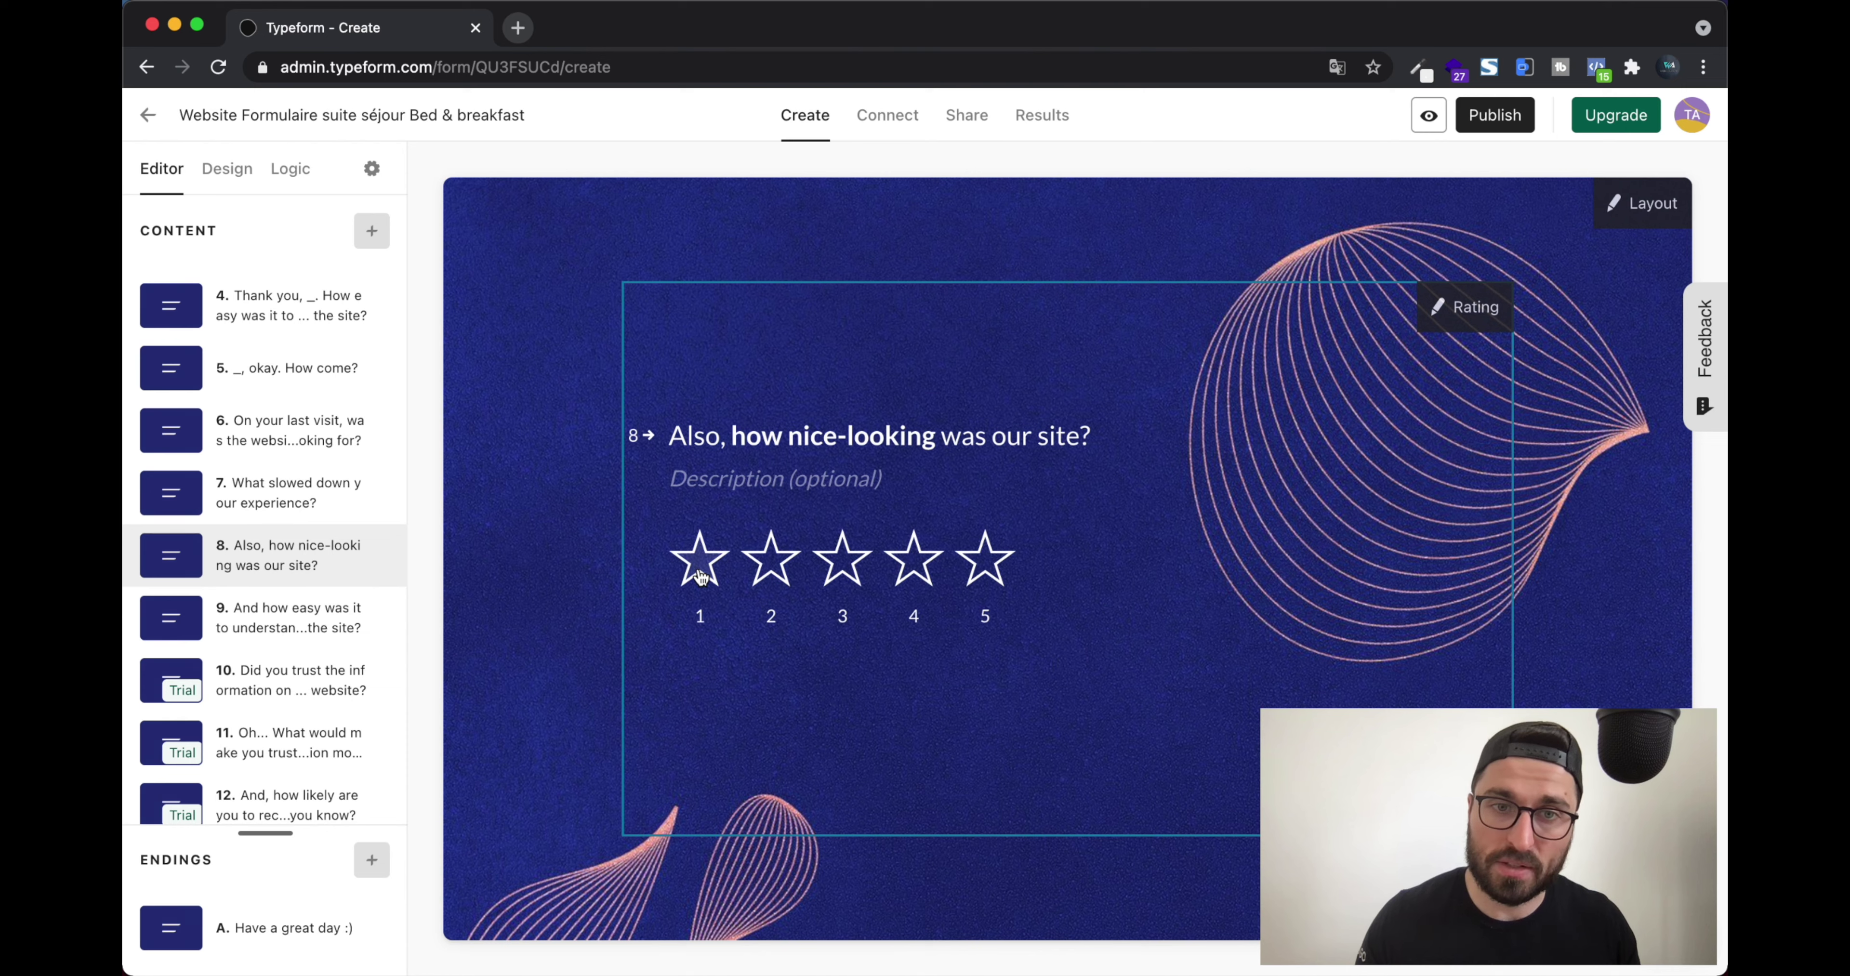
Review the remaining template questions from question 9 onward, through to the closing thank-you statement
left_click(305, 634)
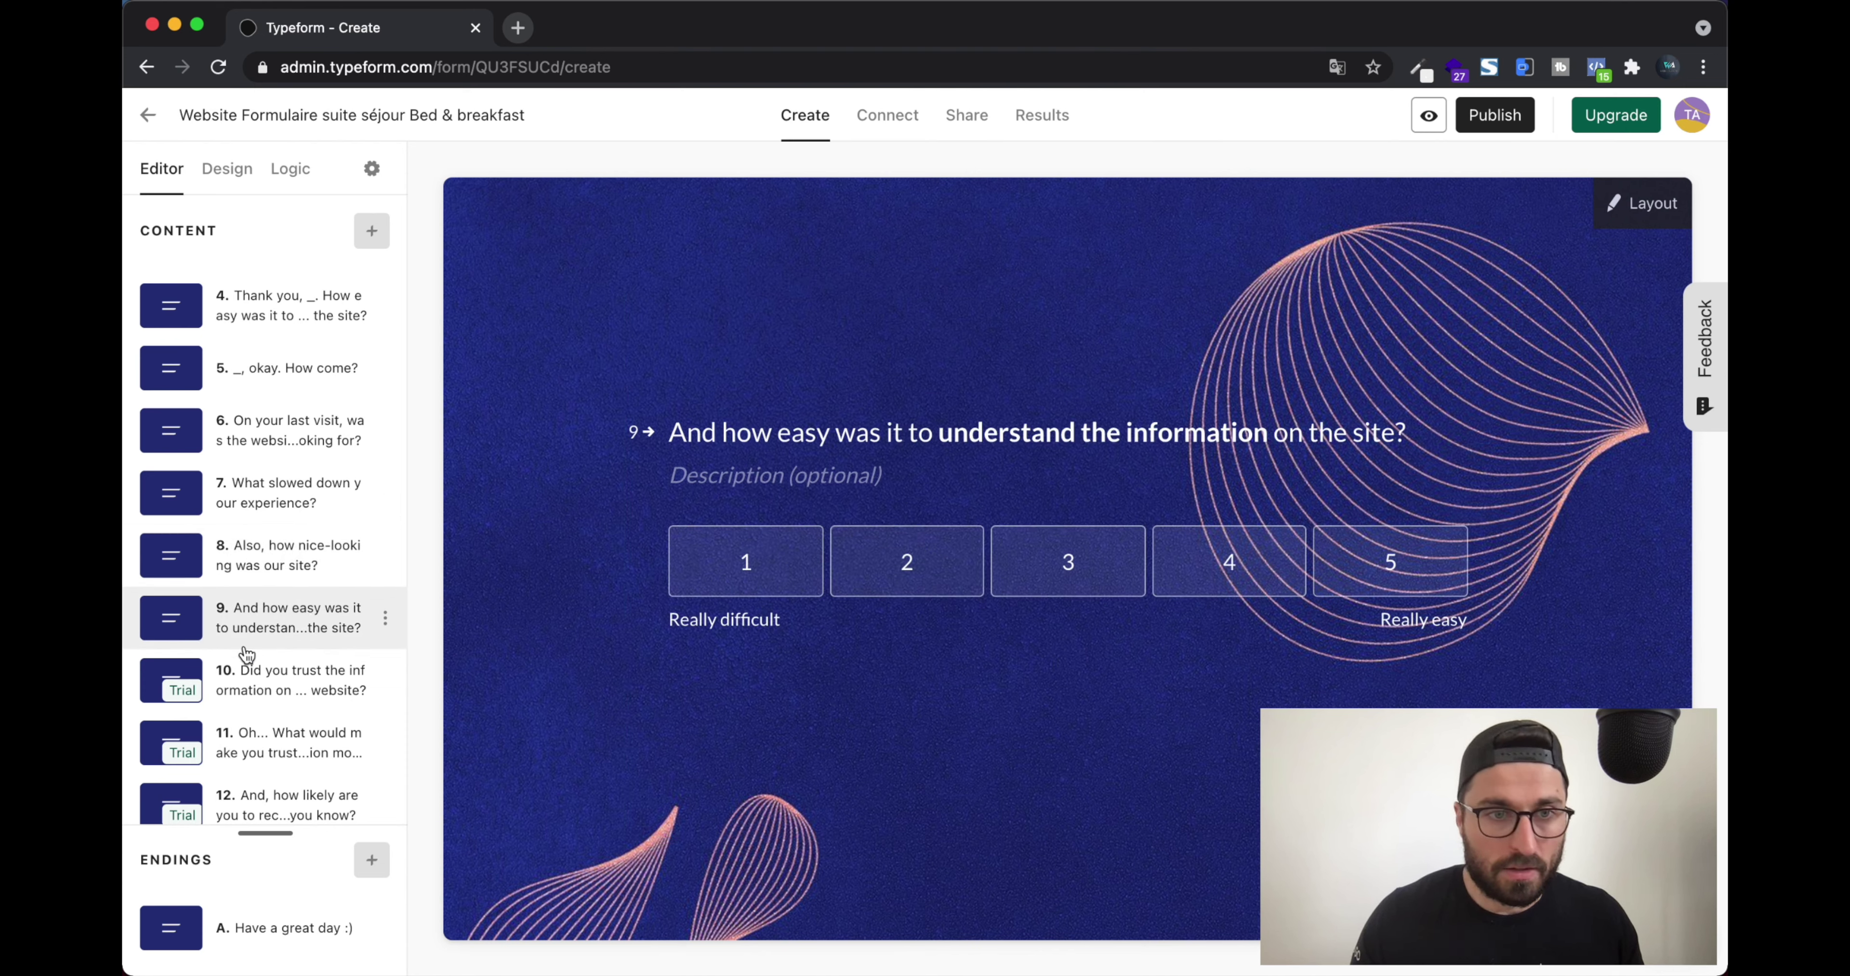
left_click(262, 685)
scroll(291, 659, "down", 3)
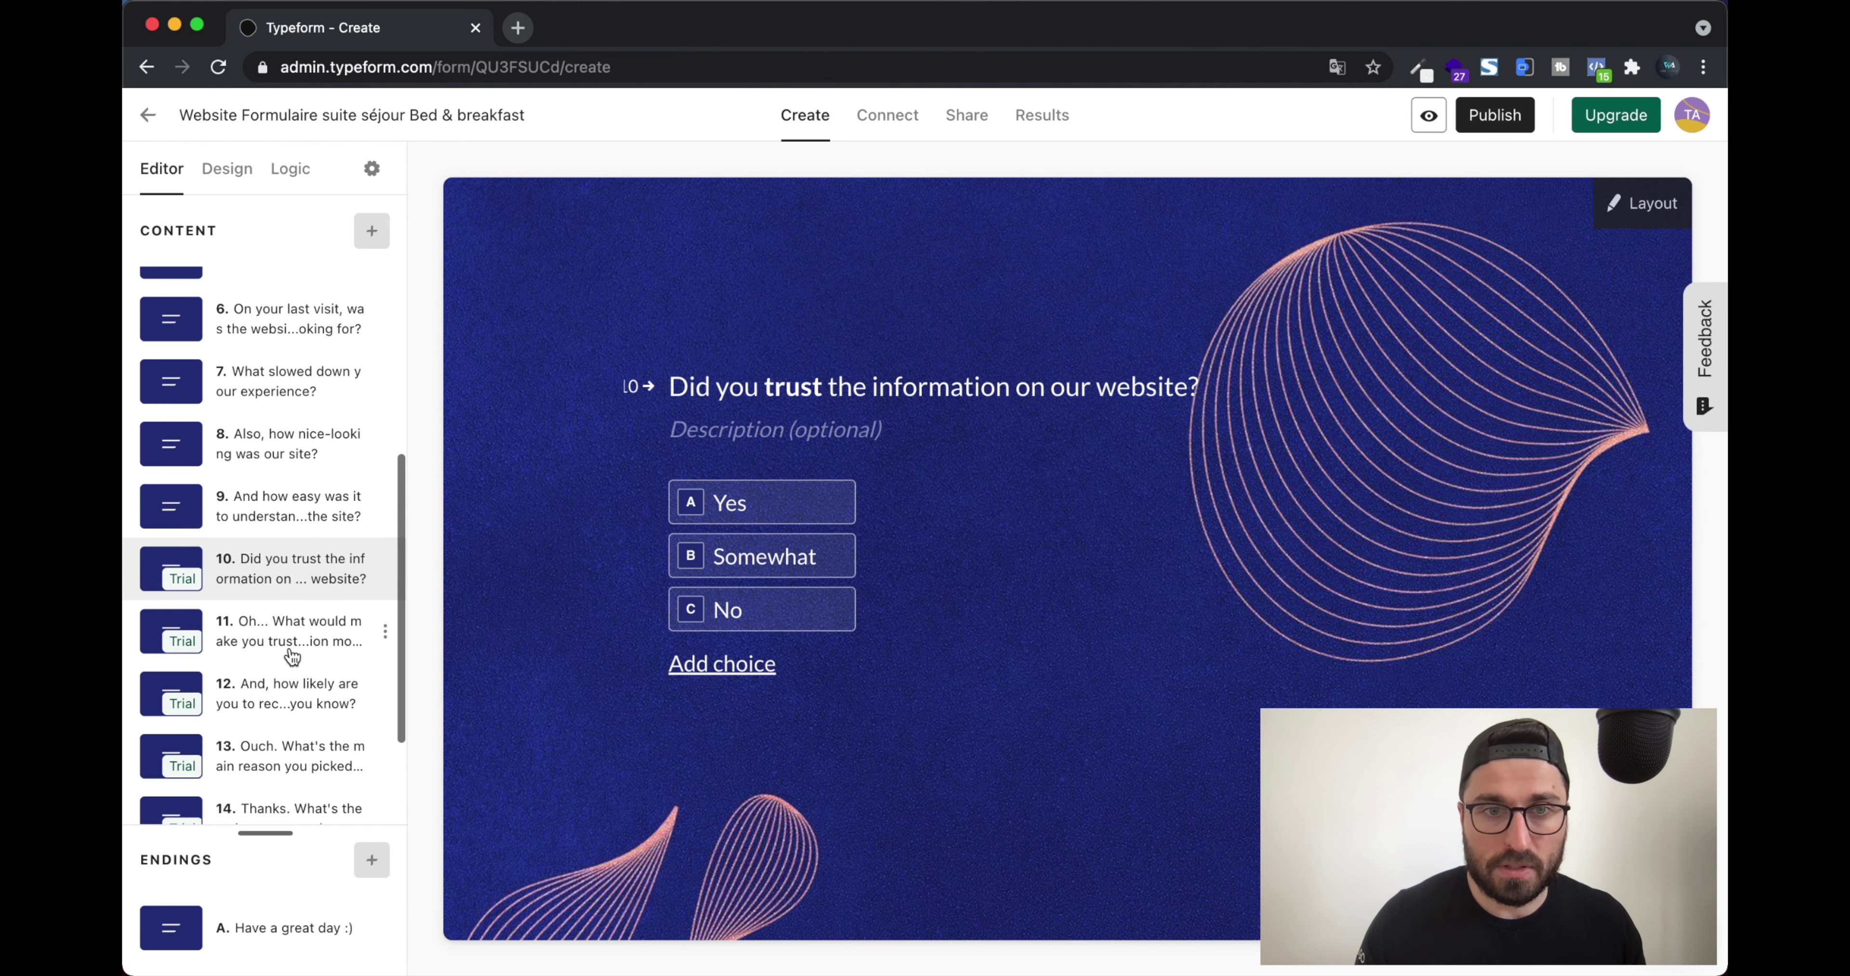
left_click(277, 681)
scroll(259, 689, "down", 2)
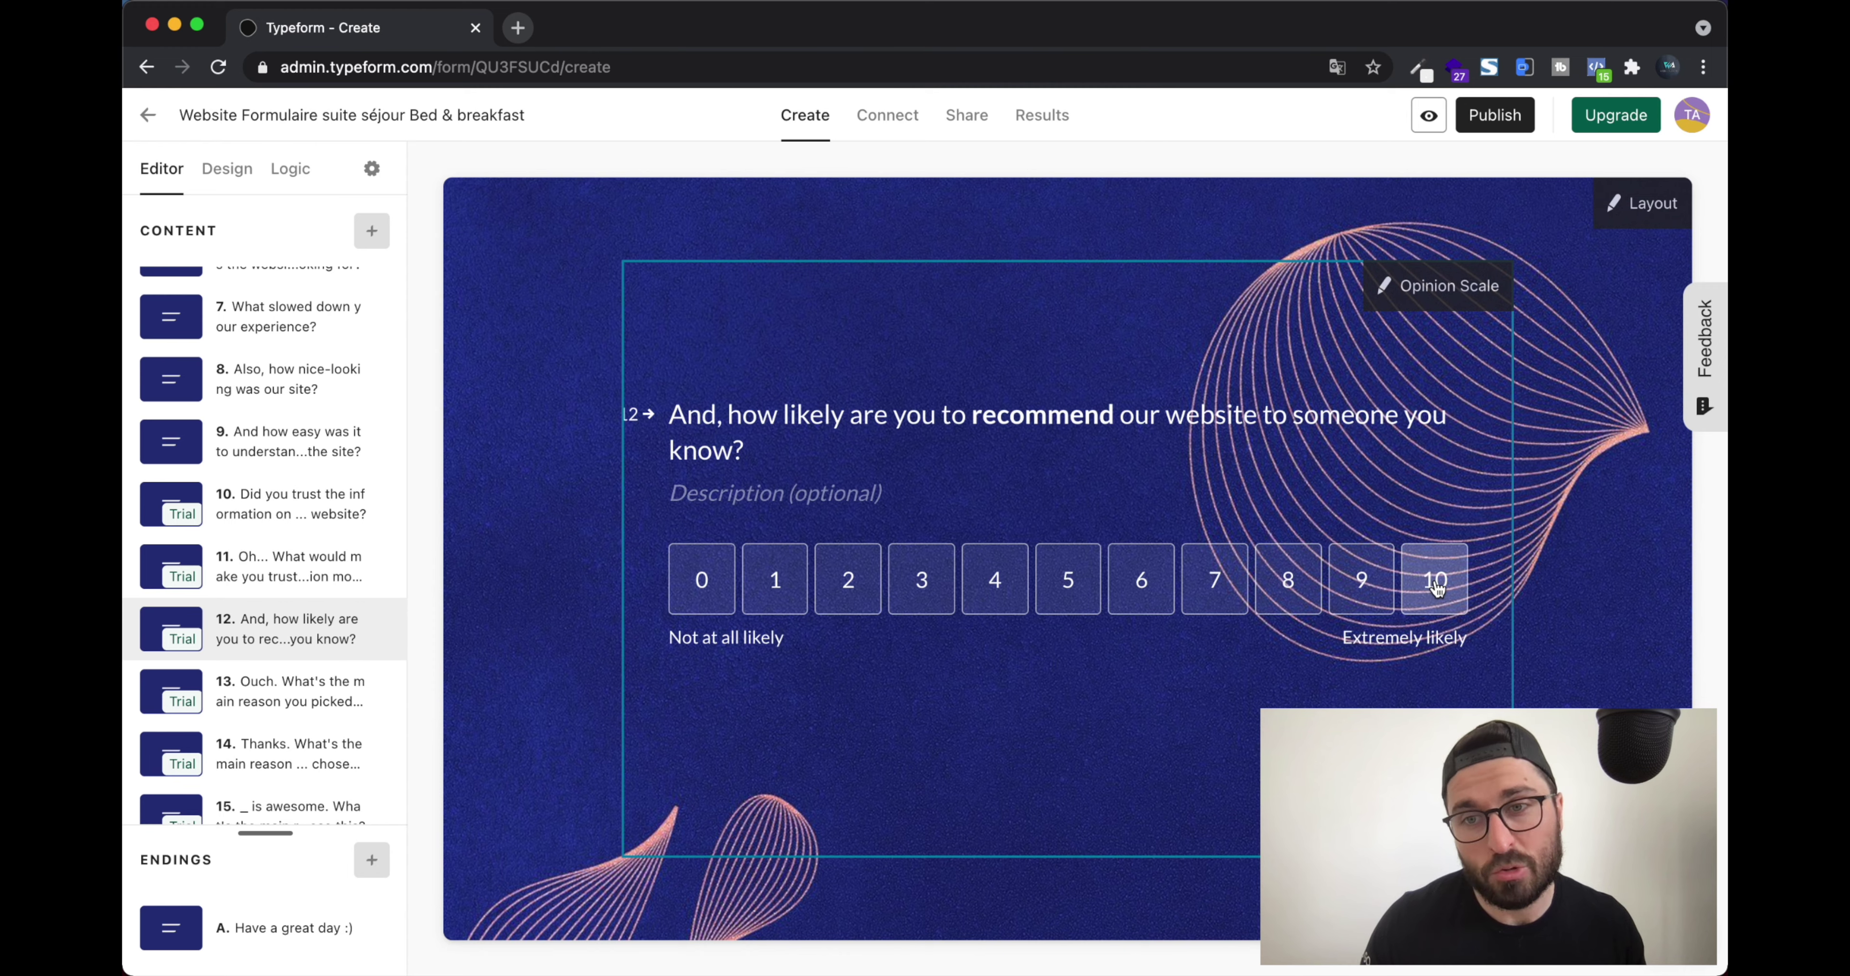
scroll(267, 675, "down", 2)
left_click(298, 628)
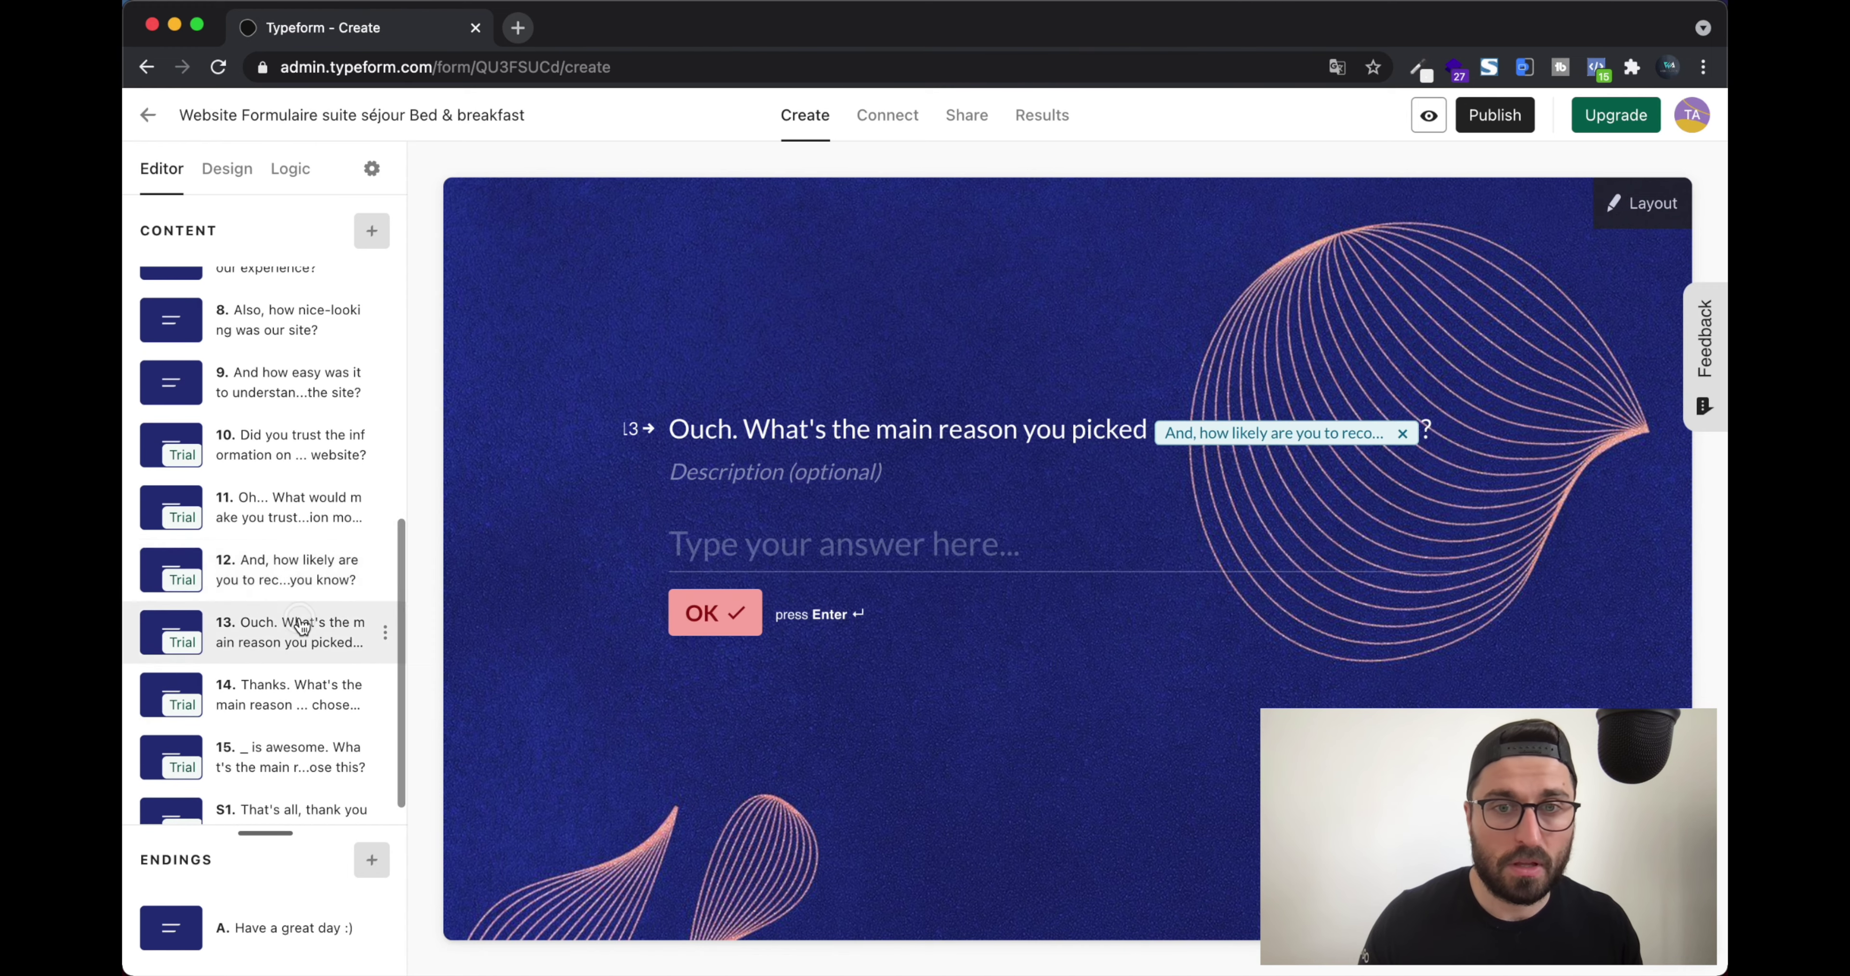
left_click(300, 671)
left_click(266, 733)
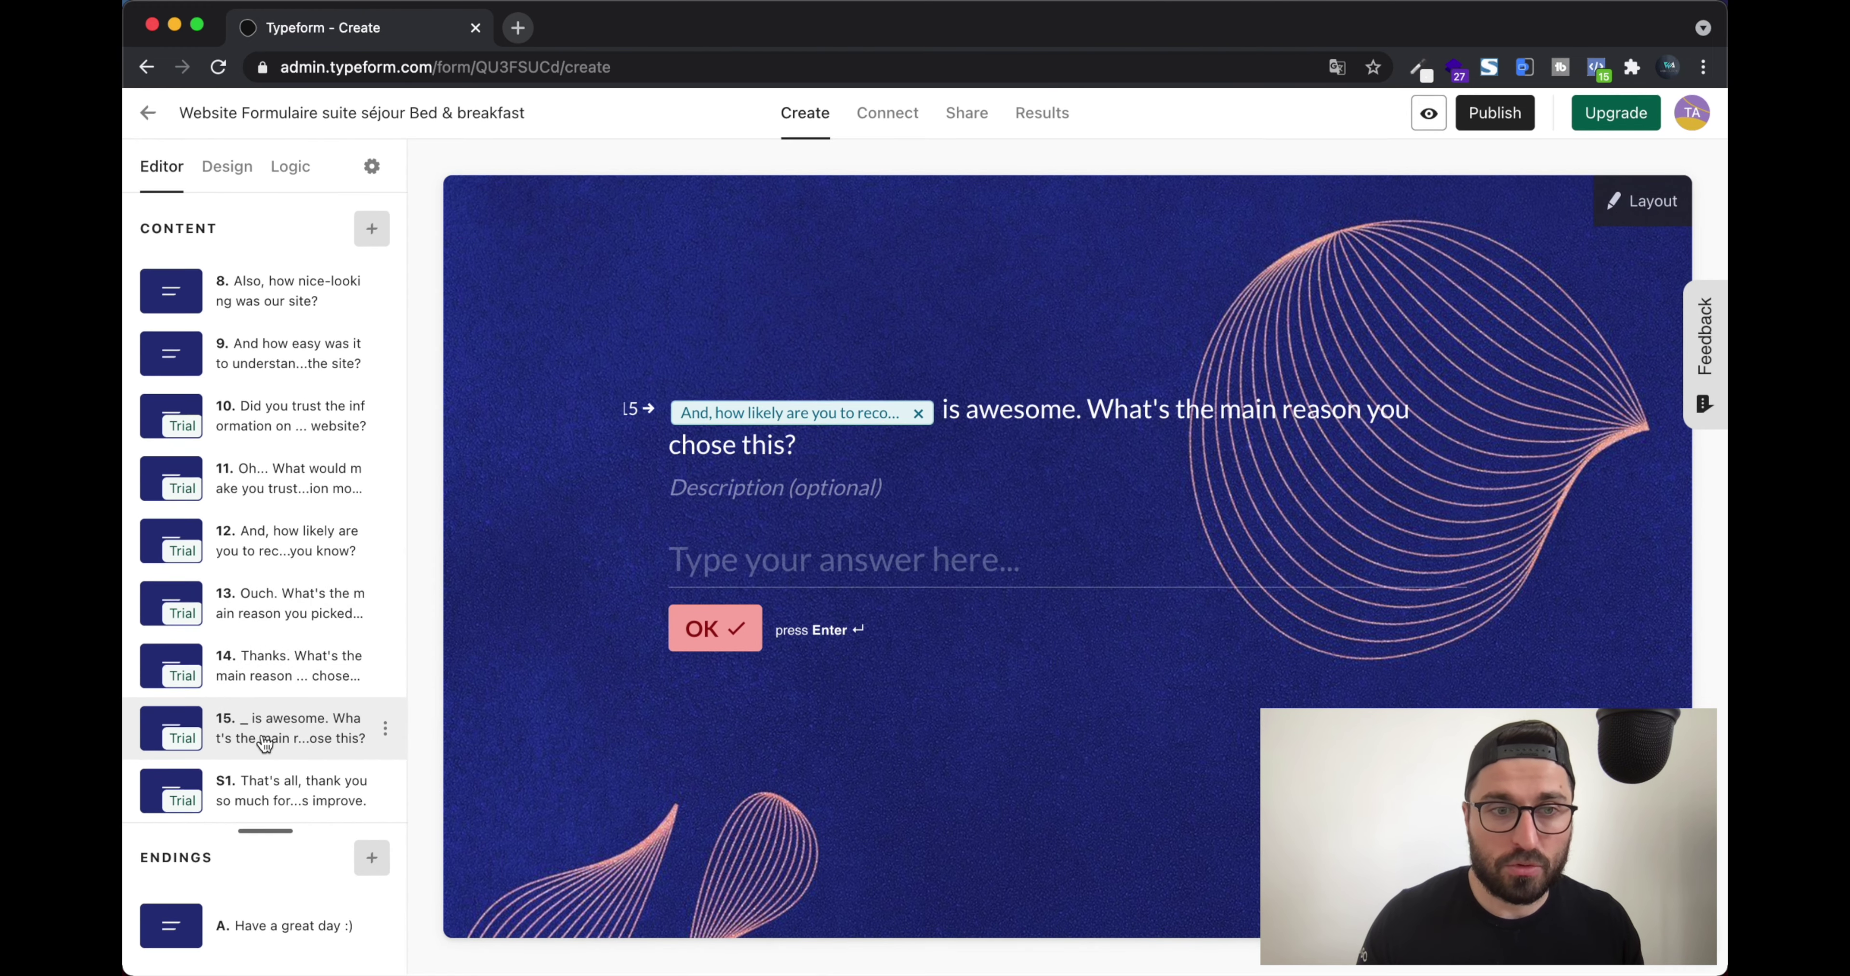
left_click(257, 770)
scroll(273, 652, "up", 8)
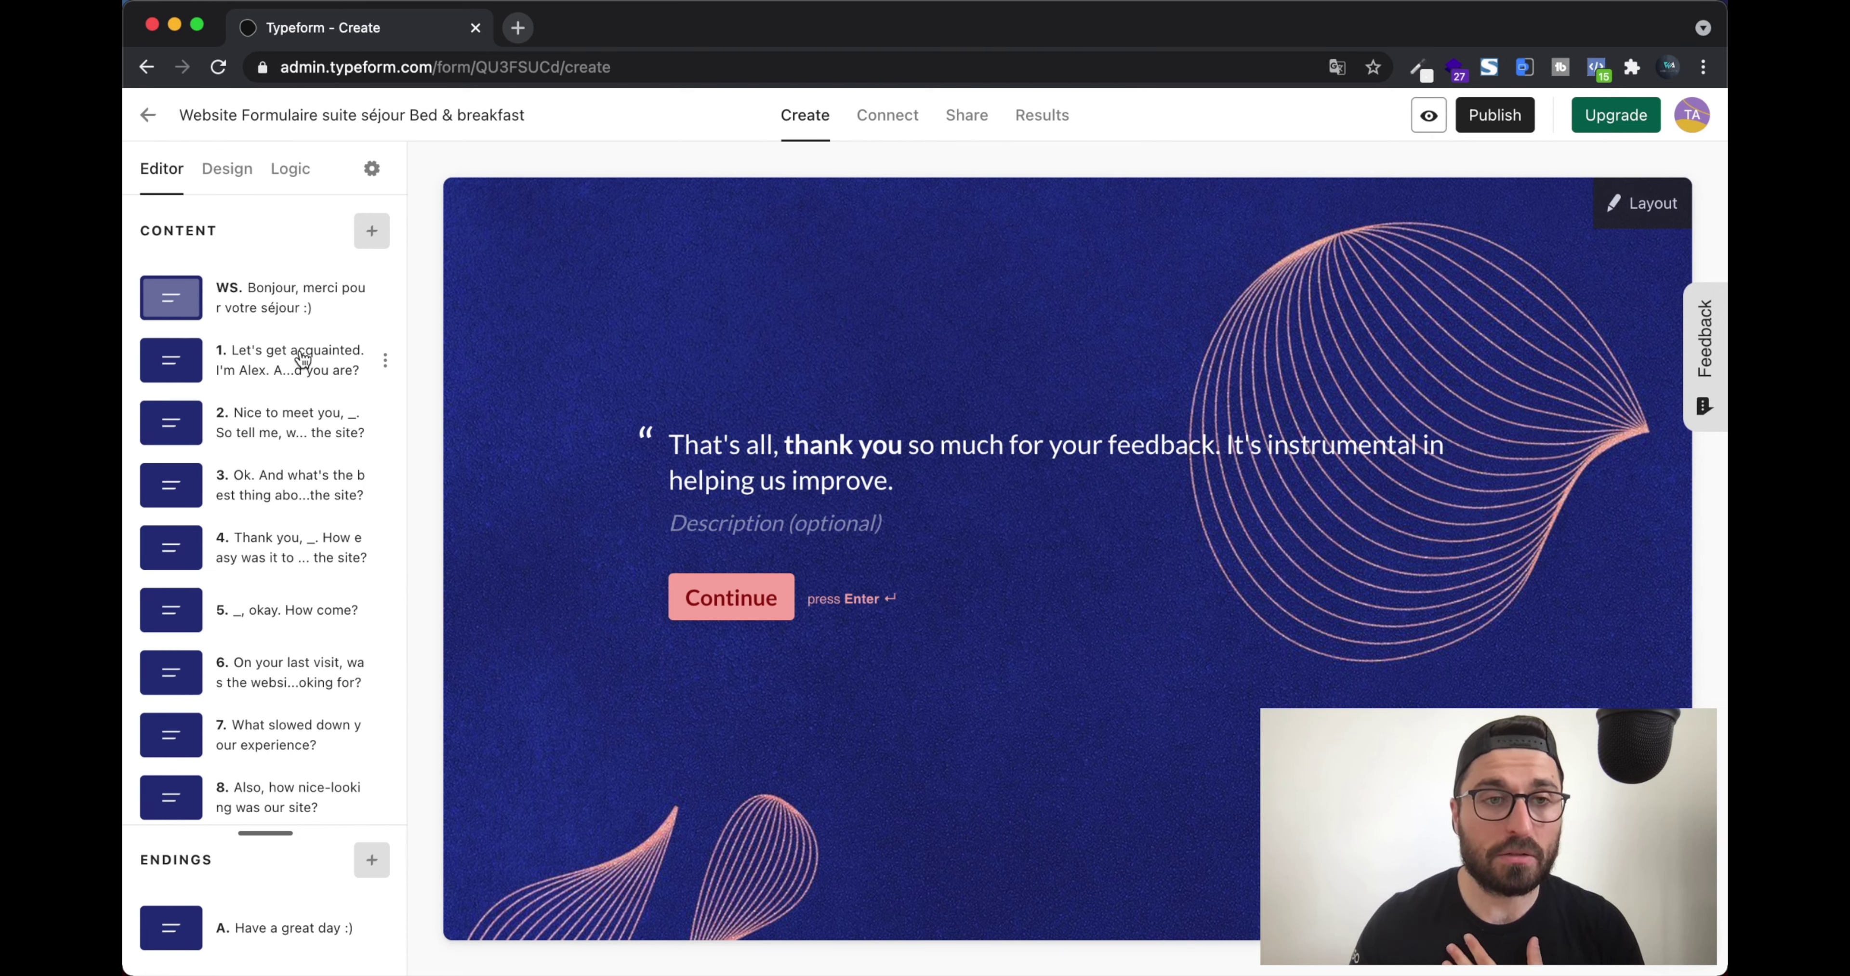
Browse the full list of available question types, from Multiple Choice through to Question Group, without adding one
left_click(366, 235)
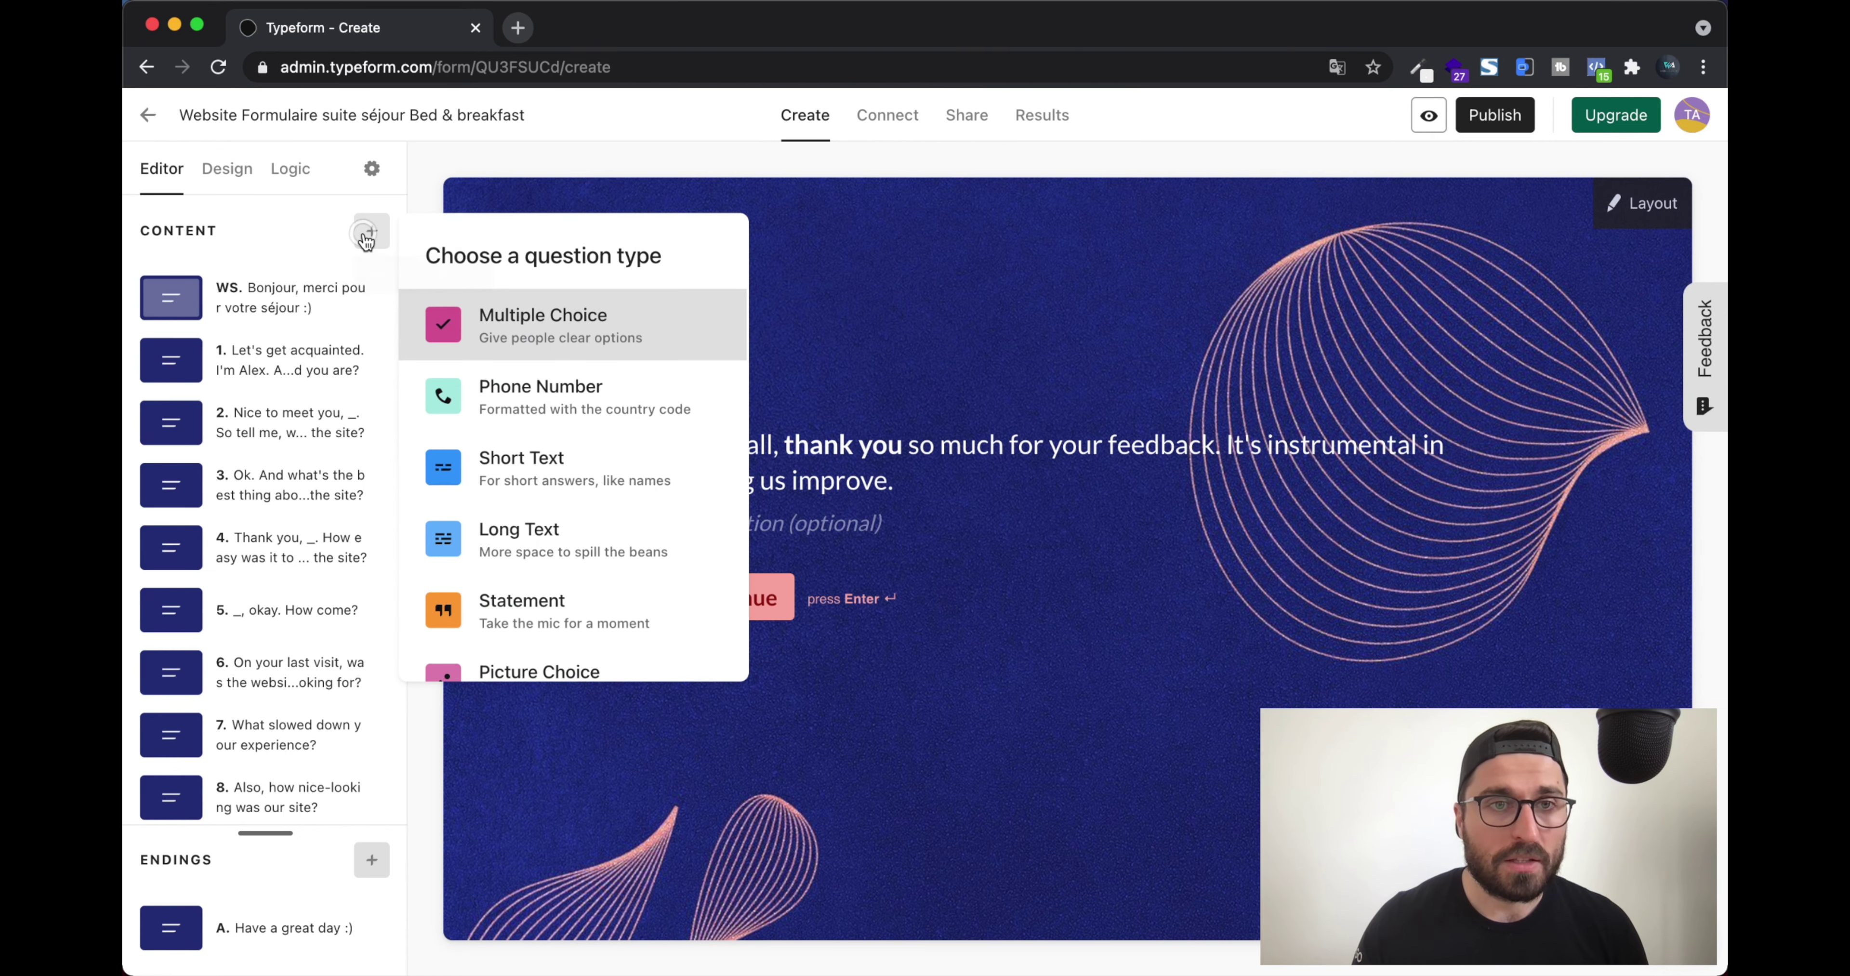
scroll(611, 364, "down", 1)
scroll(657, 351, "up", 1)
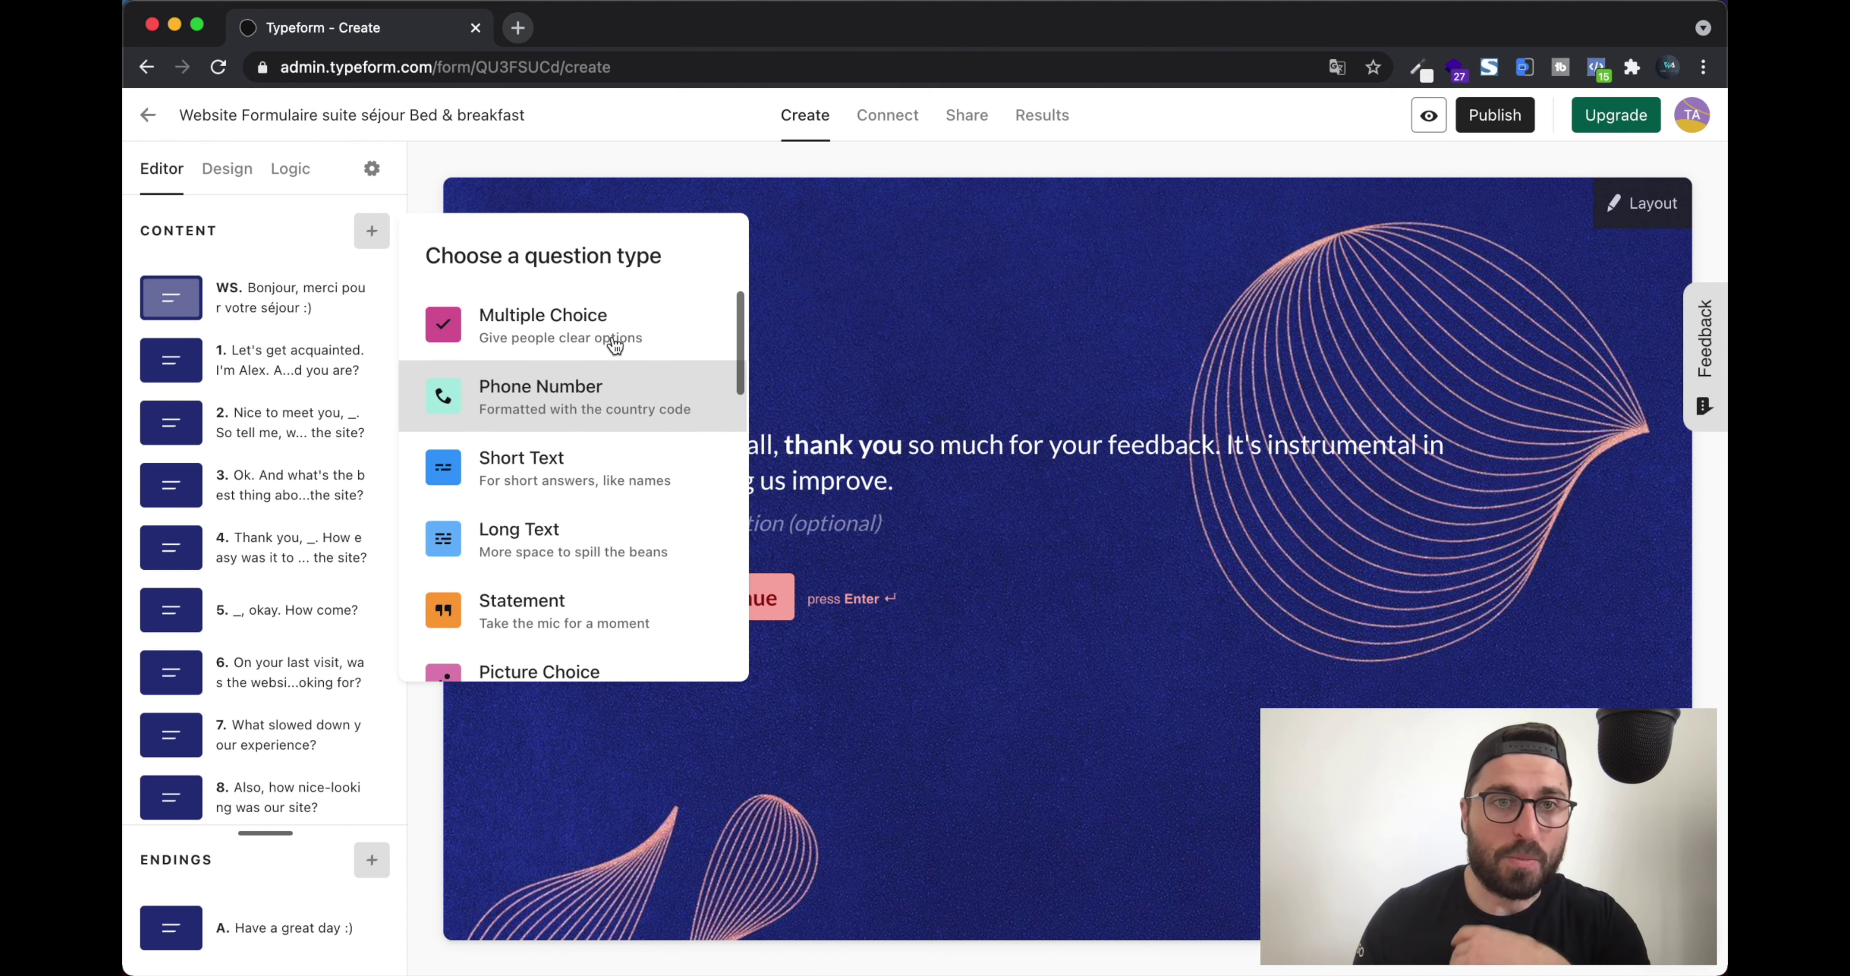
scroll(619, 402, "down", 1)
scroll(619, 402, "up", 1)
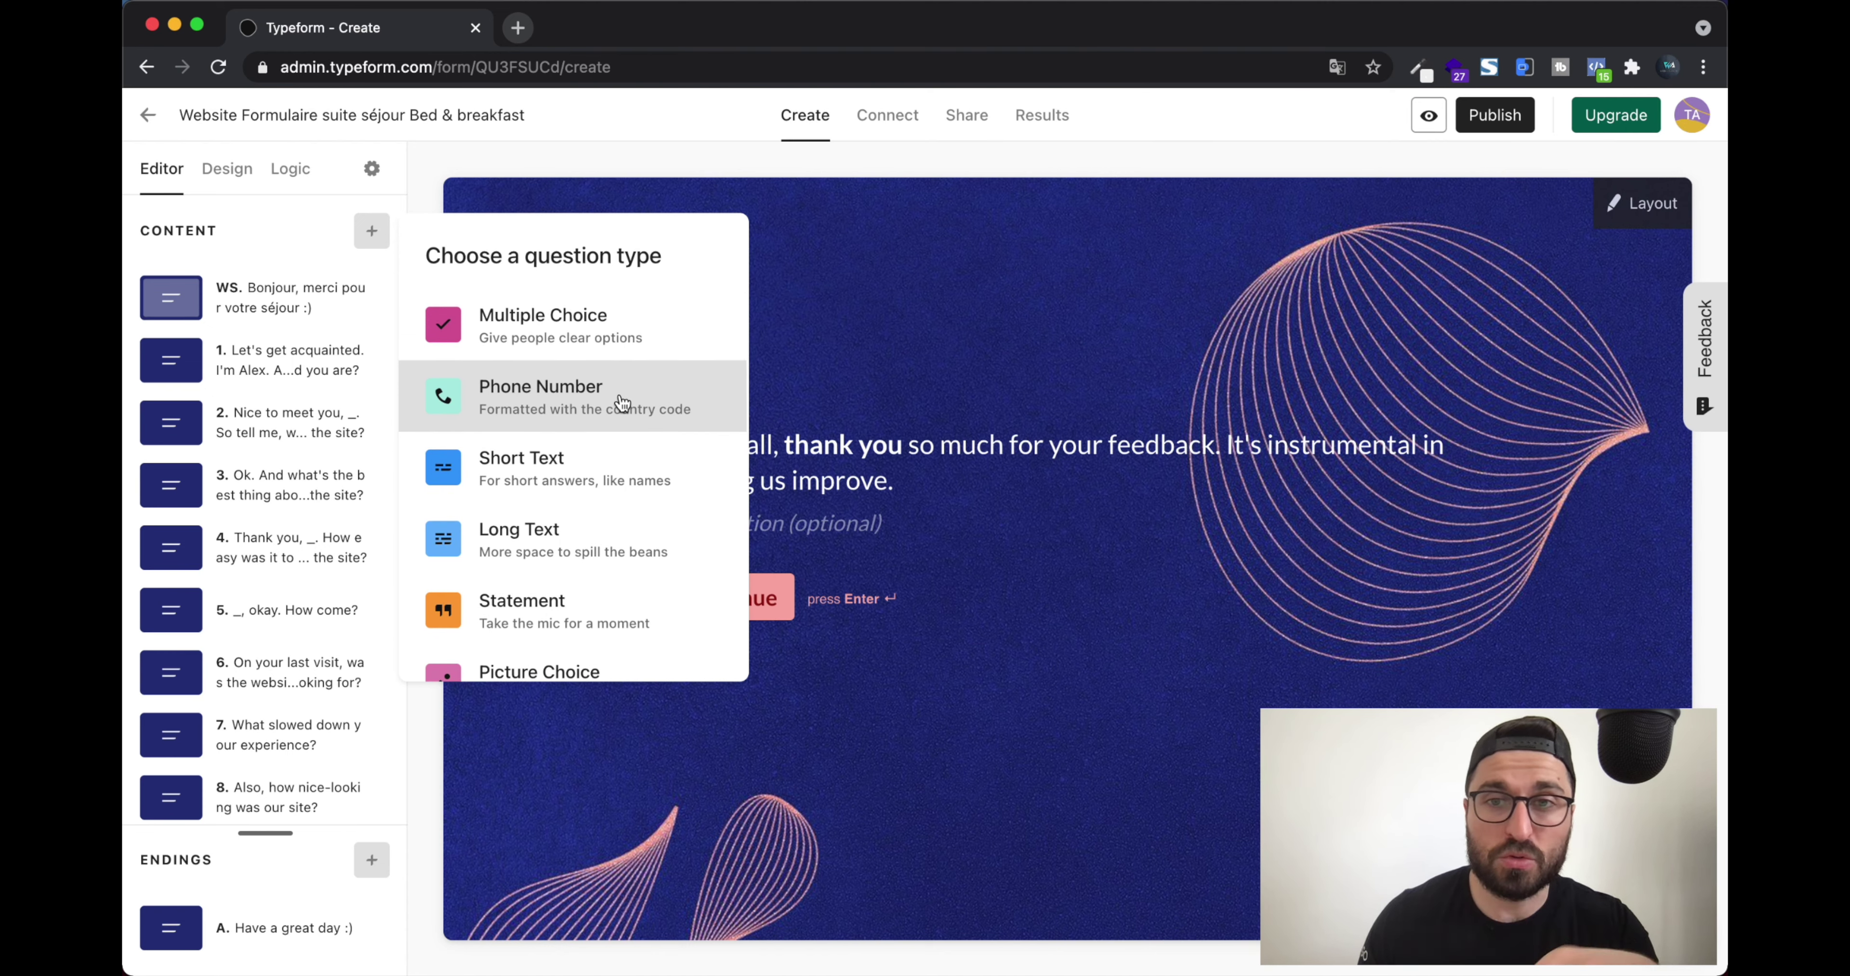
scroll(679, 402, "down", 2)
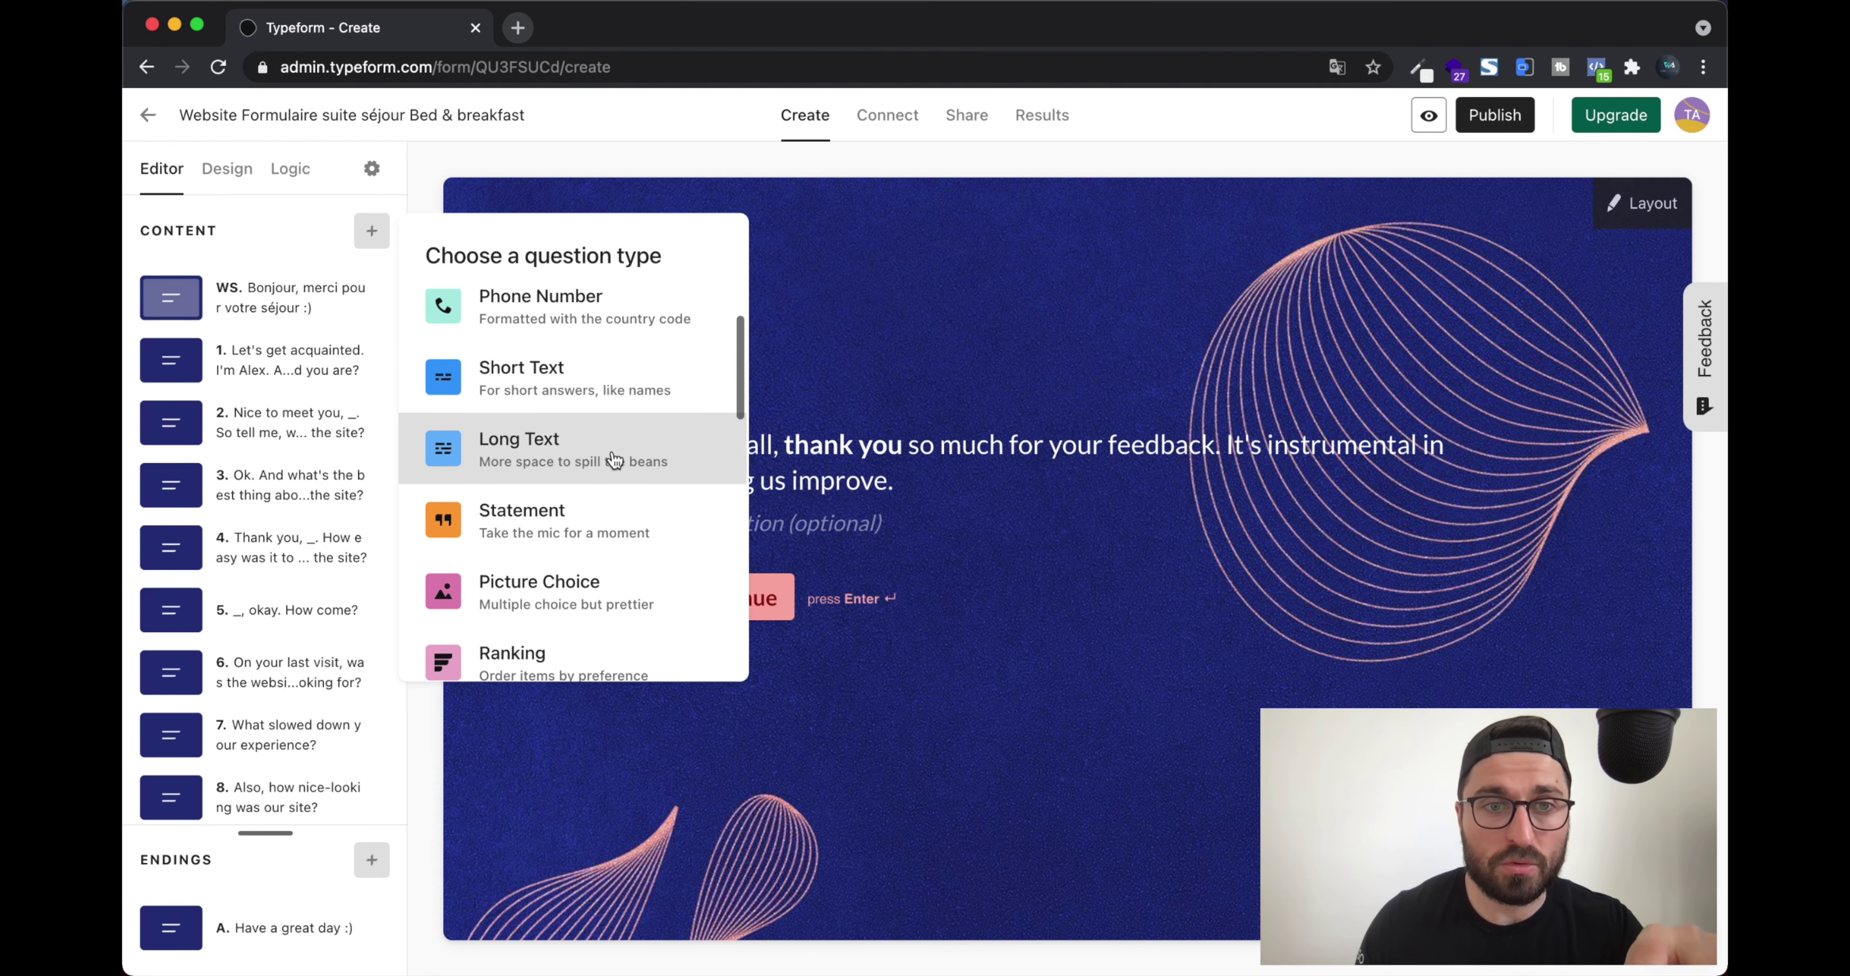
scroll(610, 463, "down", 1)
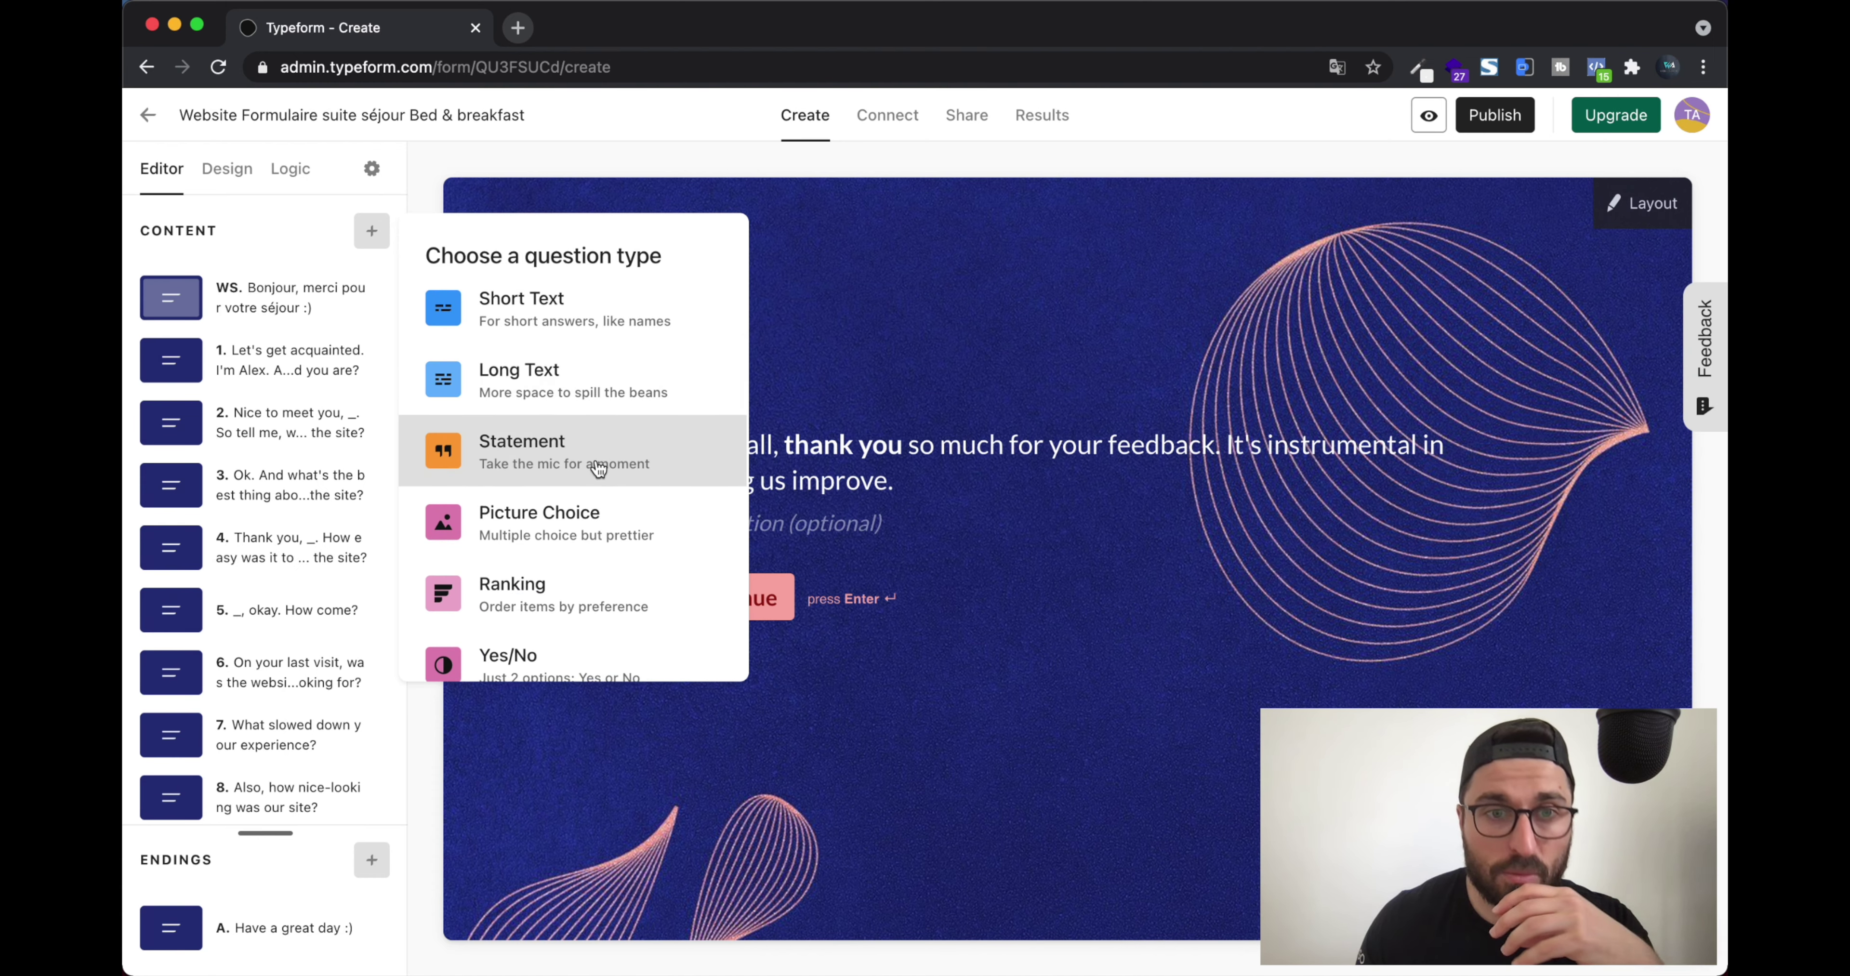
scroll(598, 468, "down", 1)
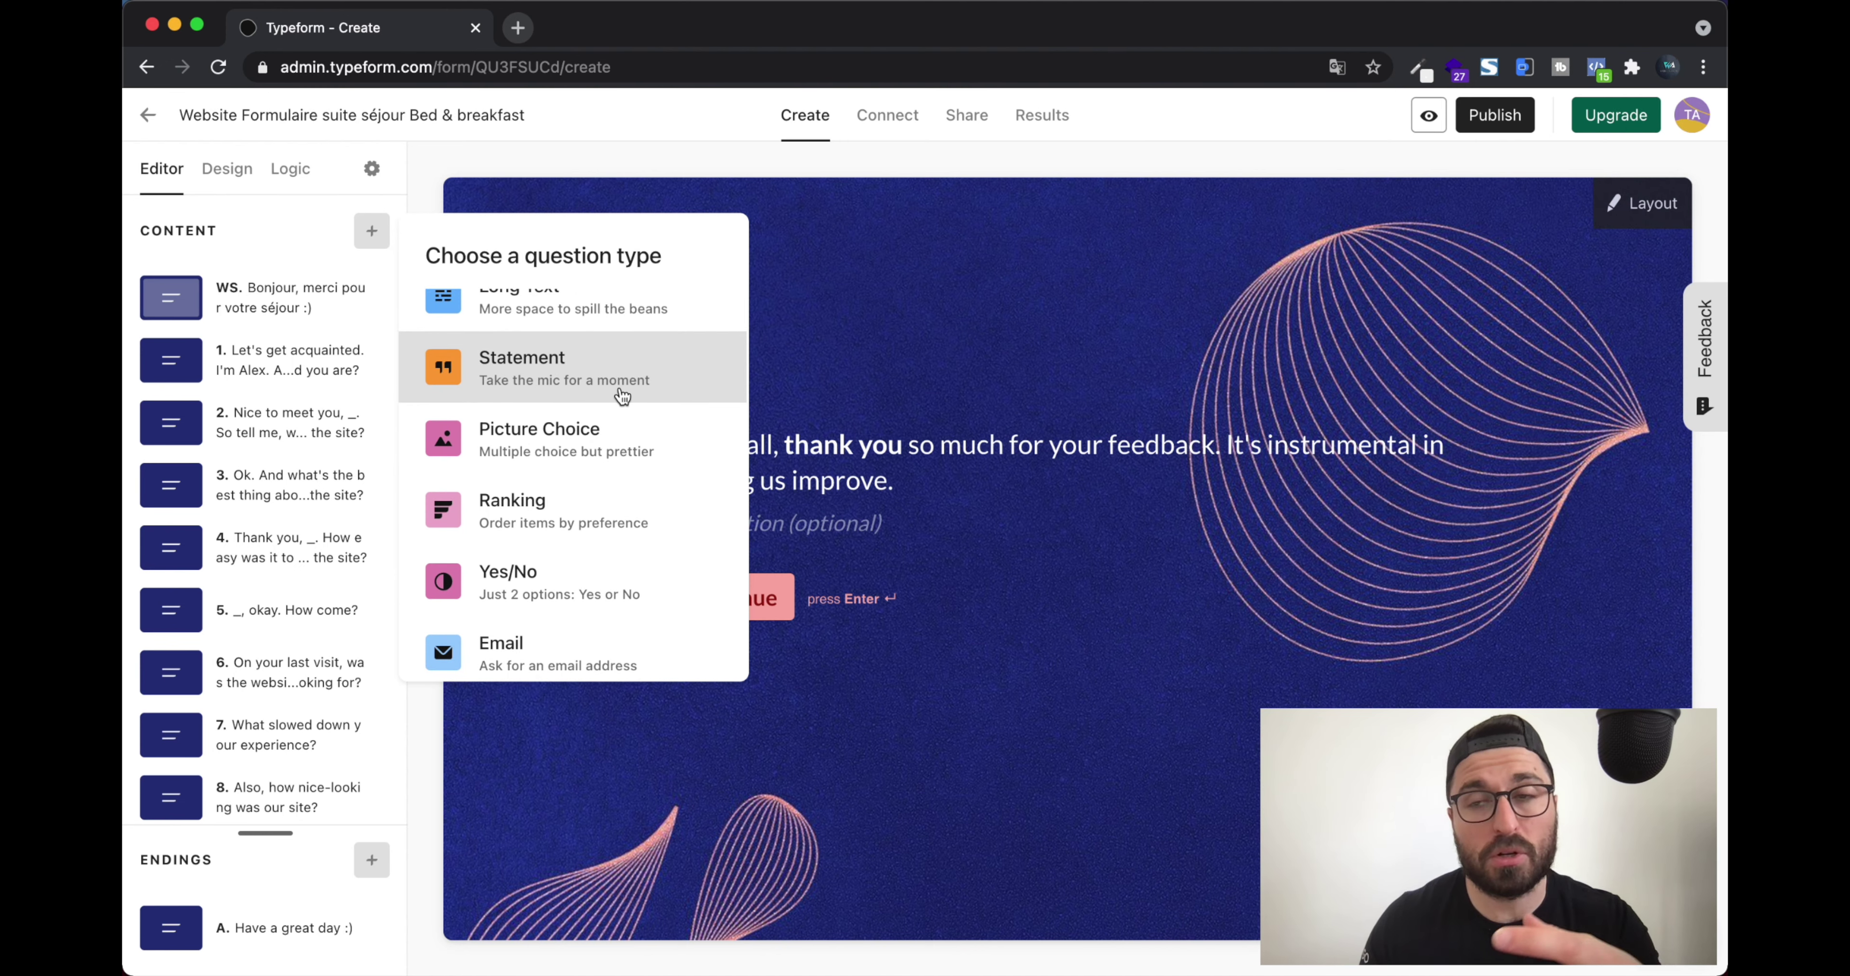
scroll(622, 396, "down", 1)
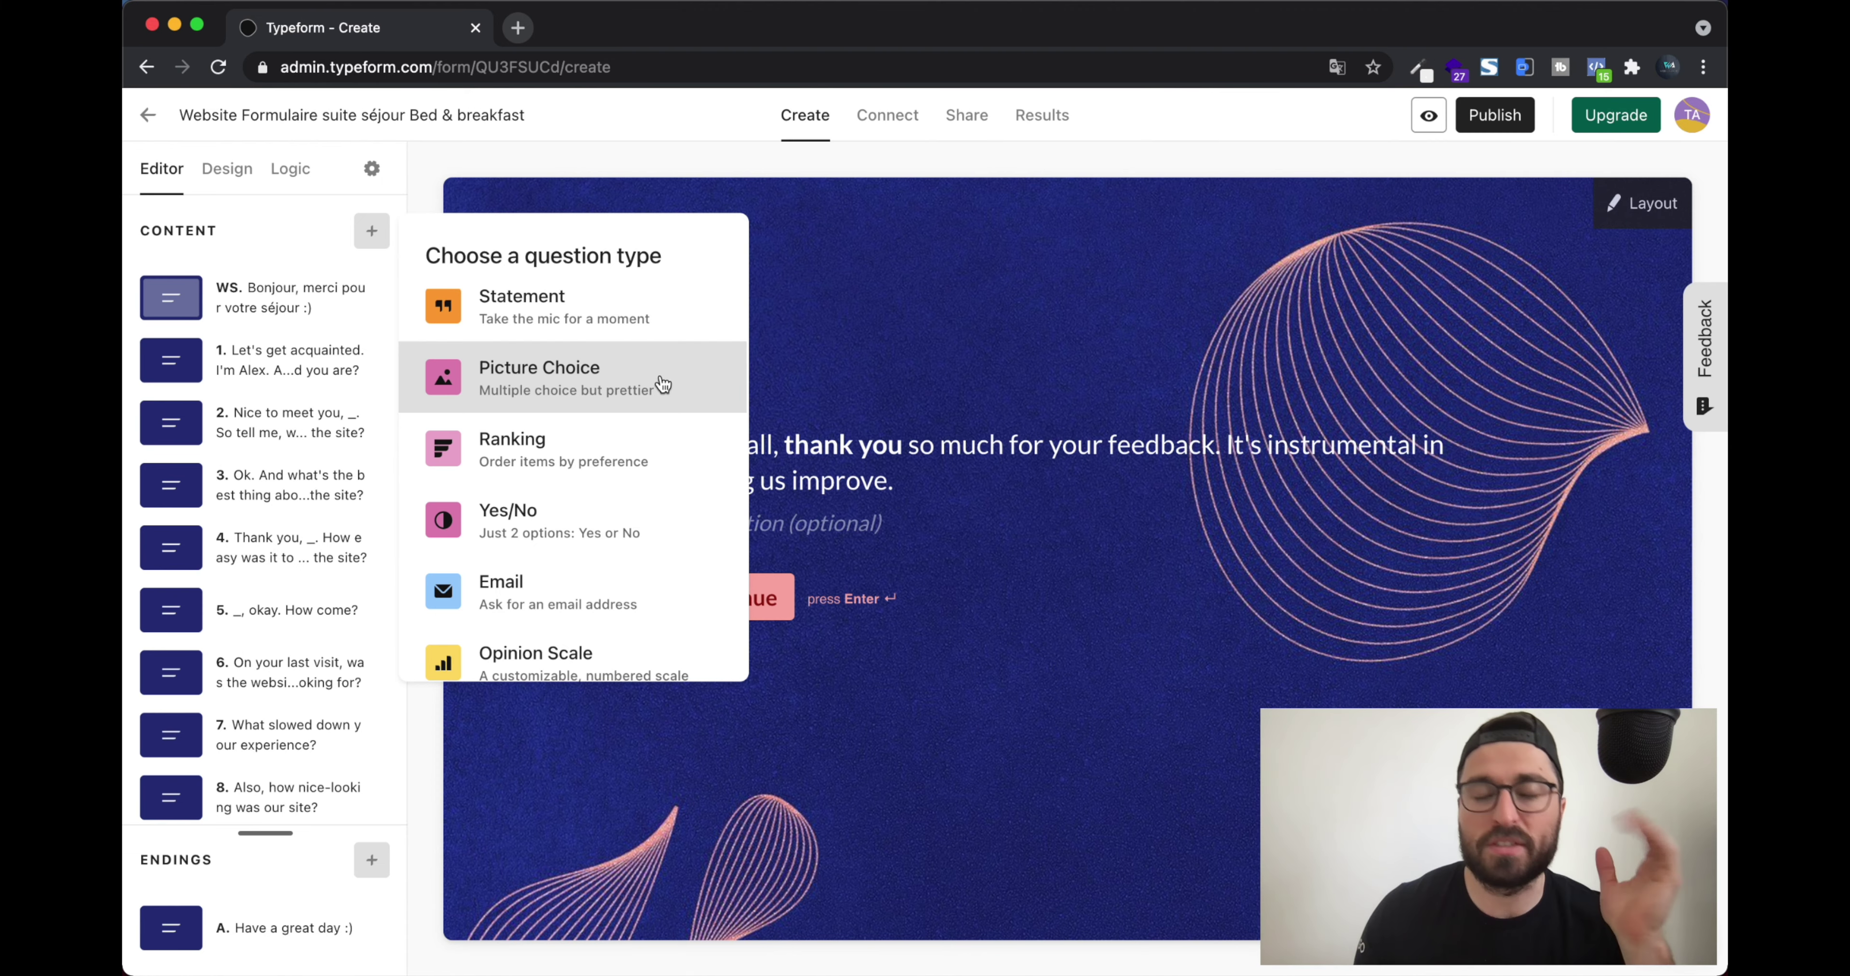
scroll(571, 449, "down", 1)
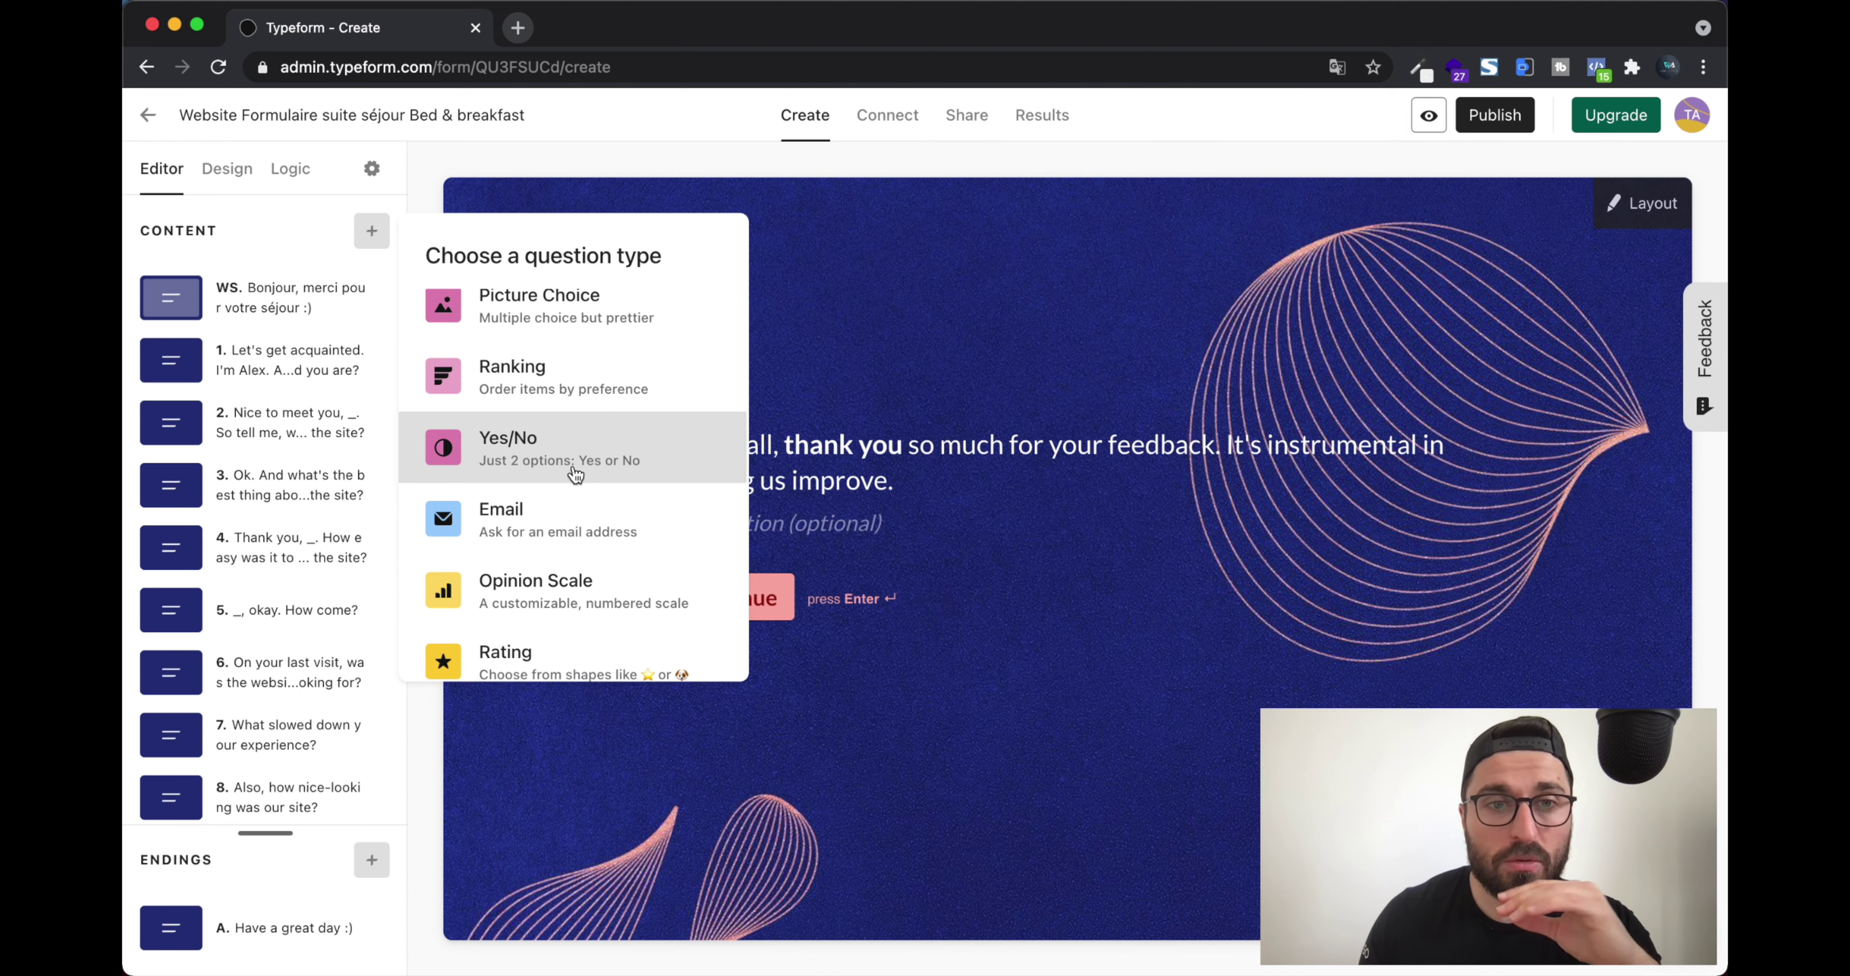
scroll(583, 472, "down", 2)
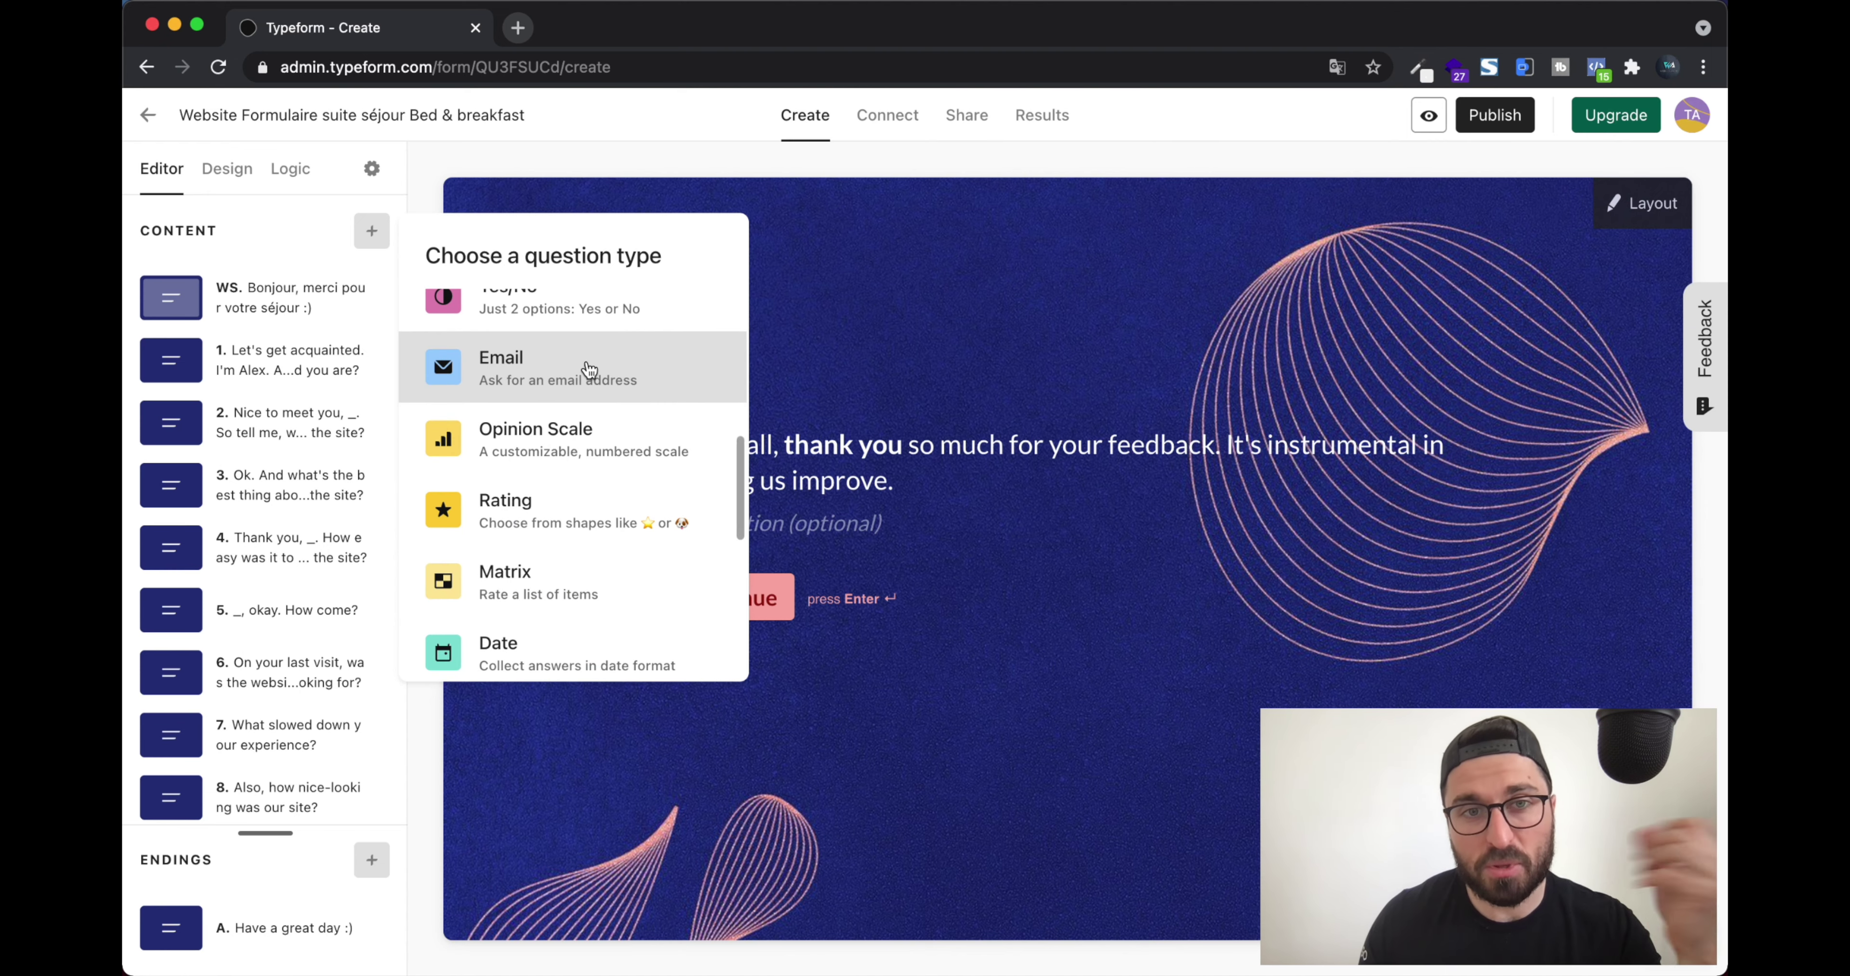
scroll(587, 370, "down", 2)
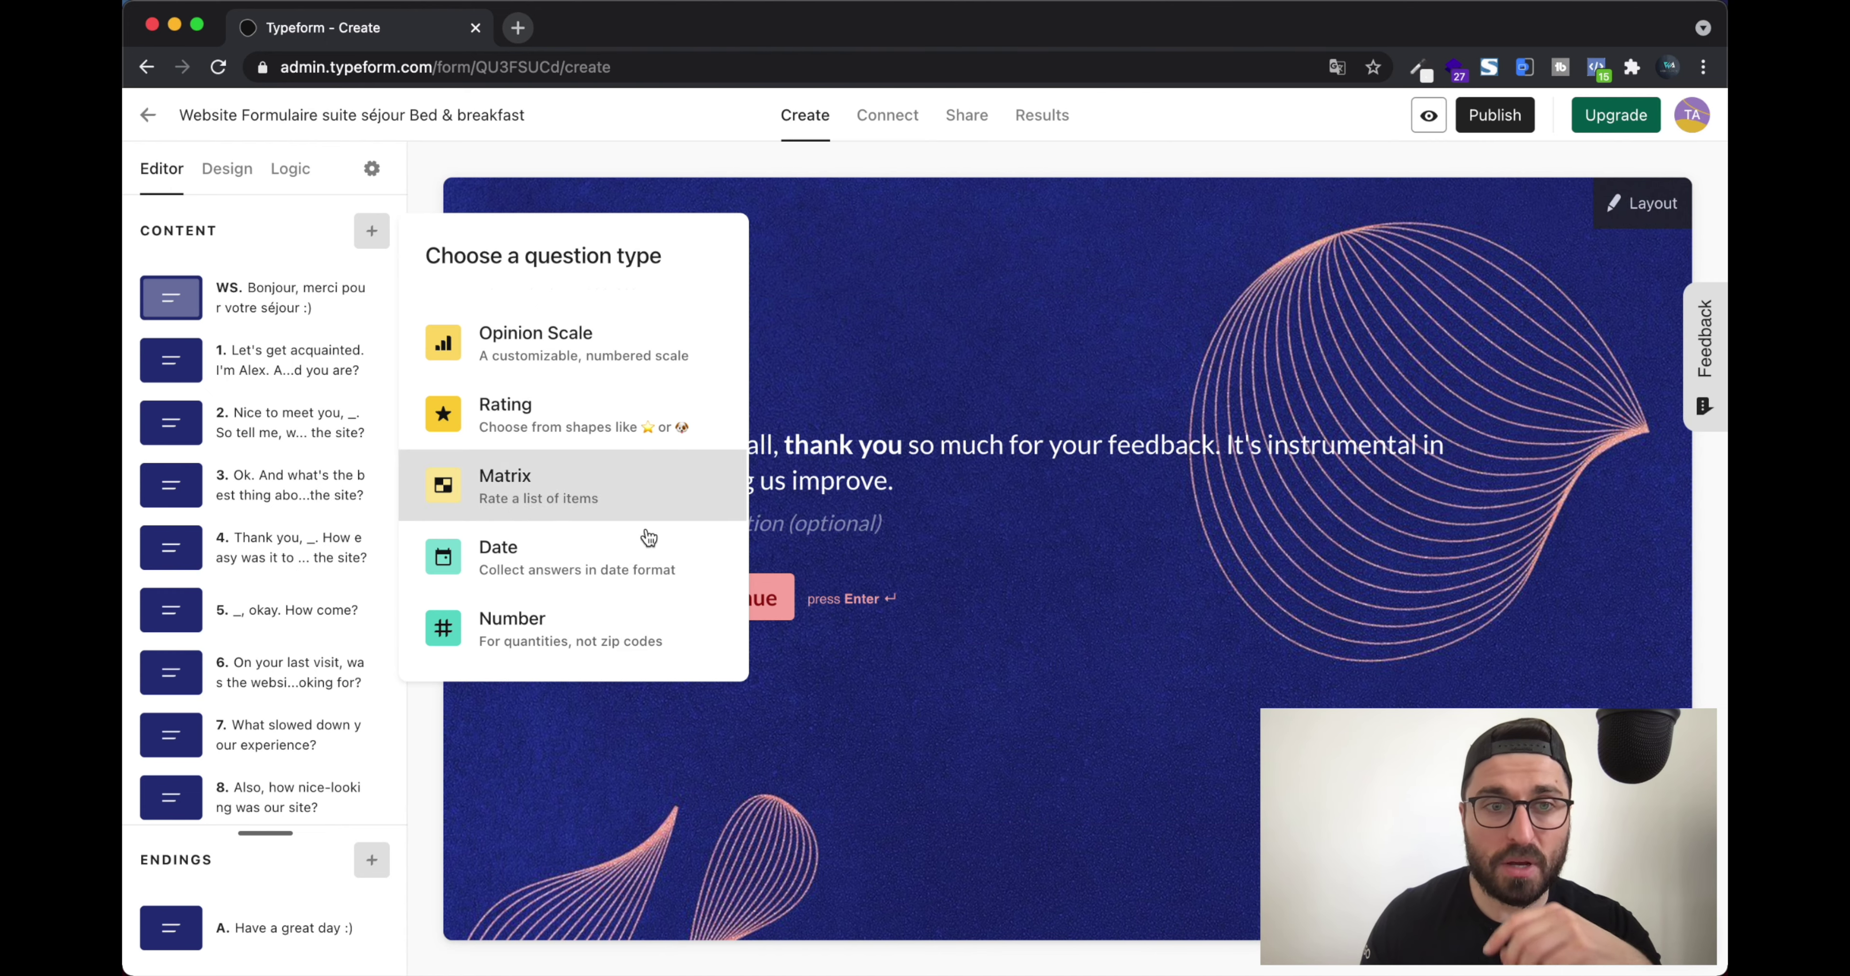
scroll(572, 547, "down", 5)
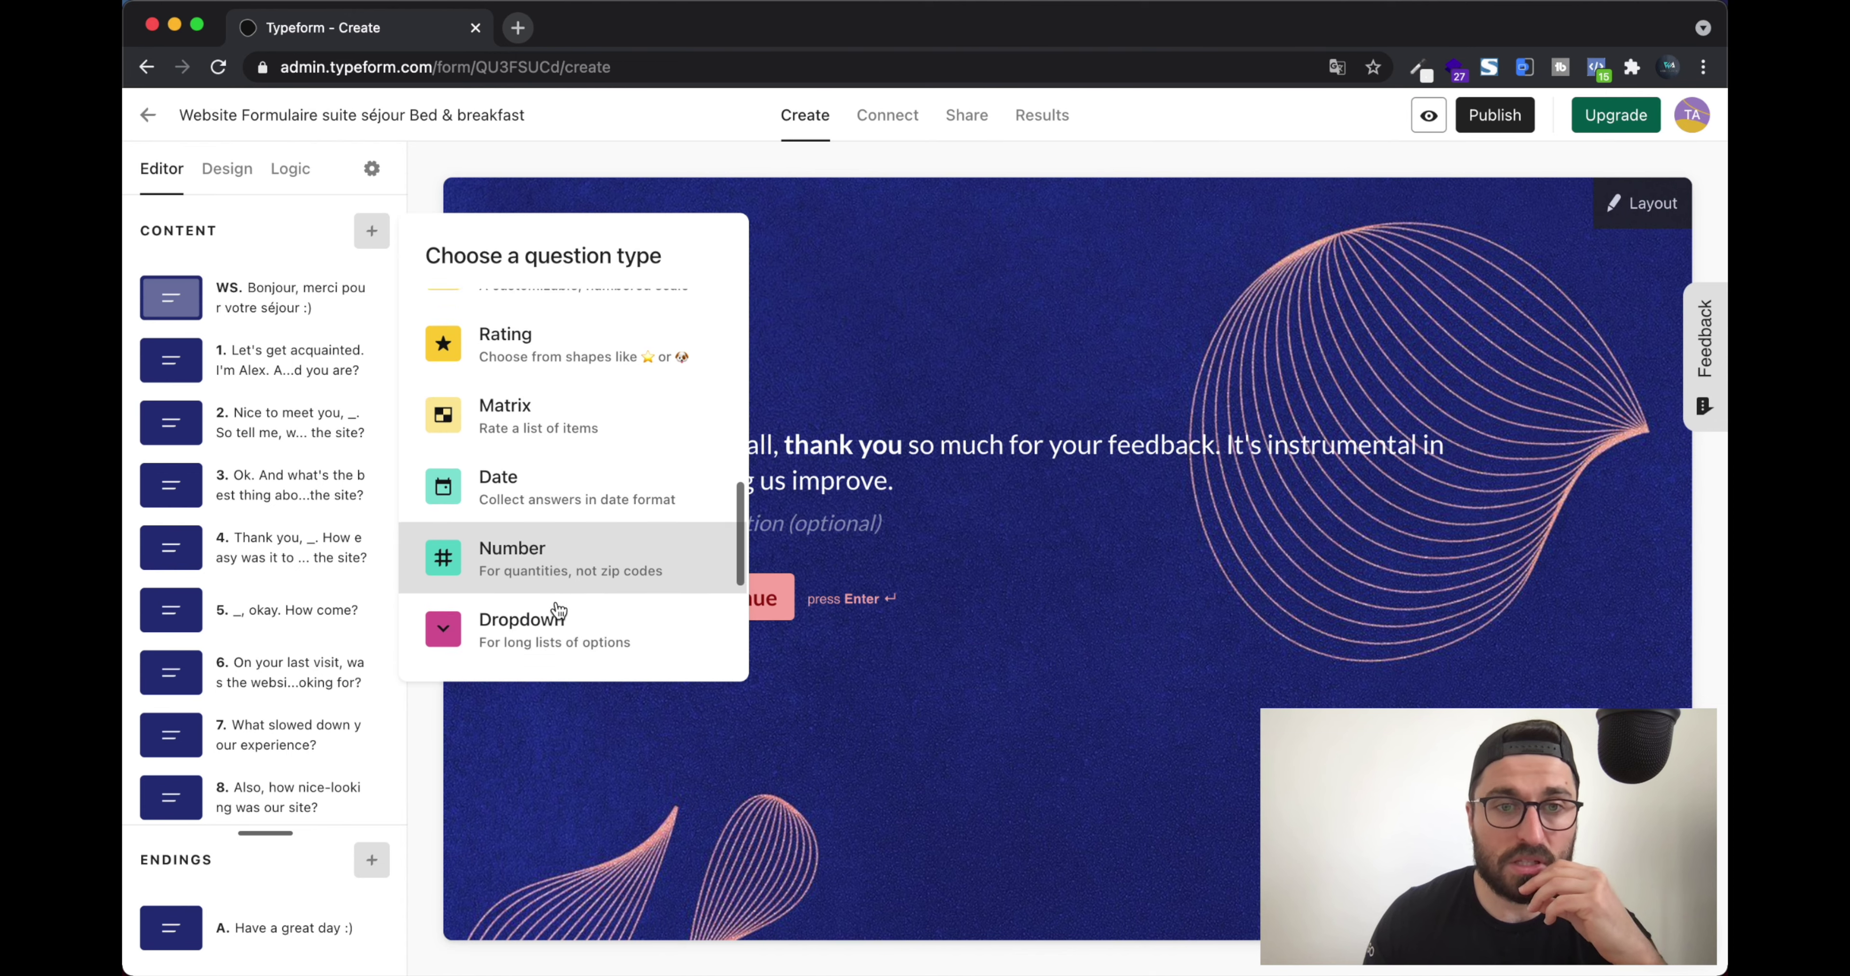
scroll(568, 454, "down", 4)
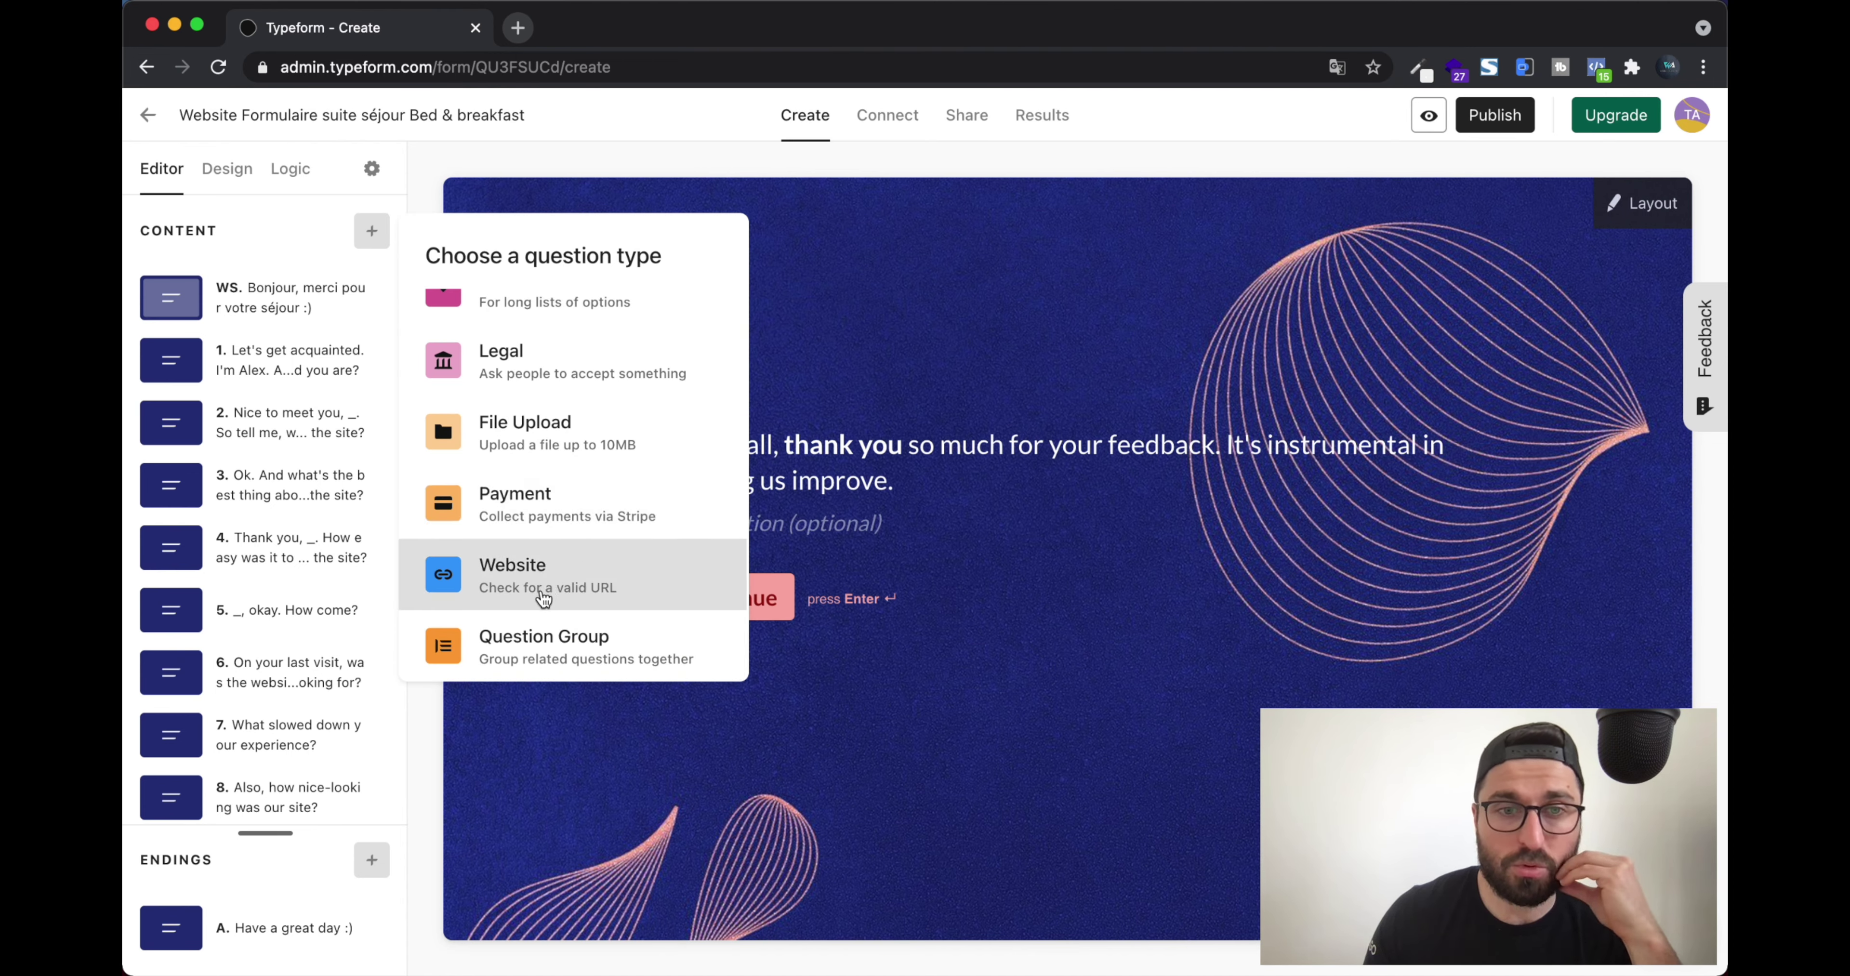
scroll(538, 638, "up", 9)
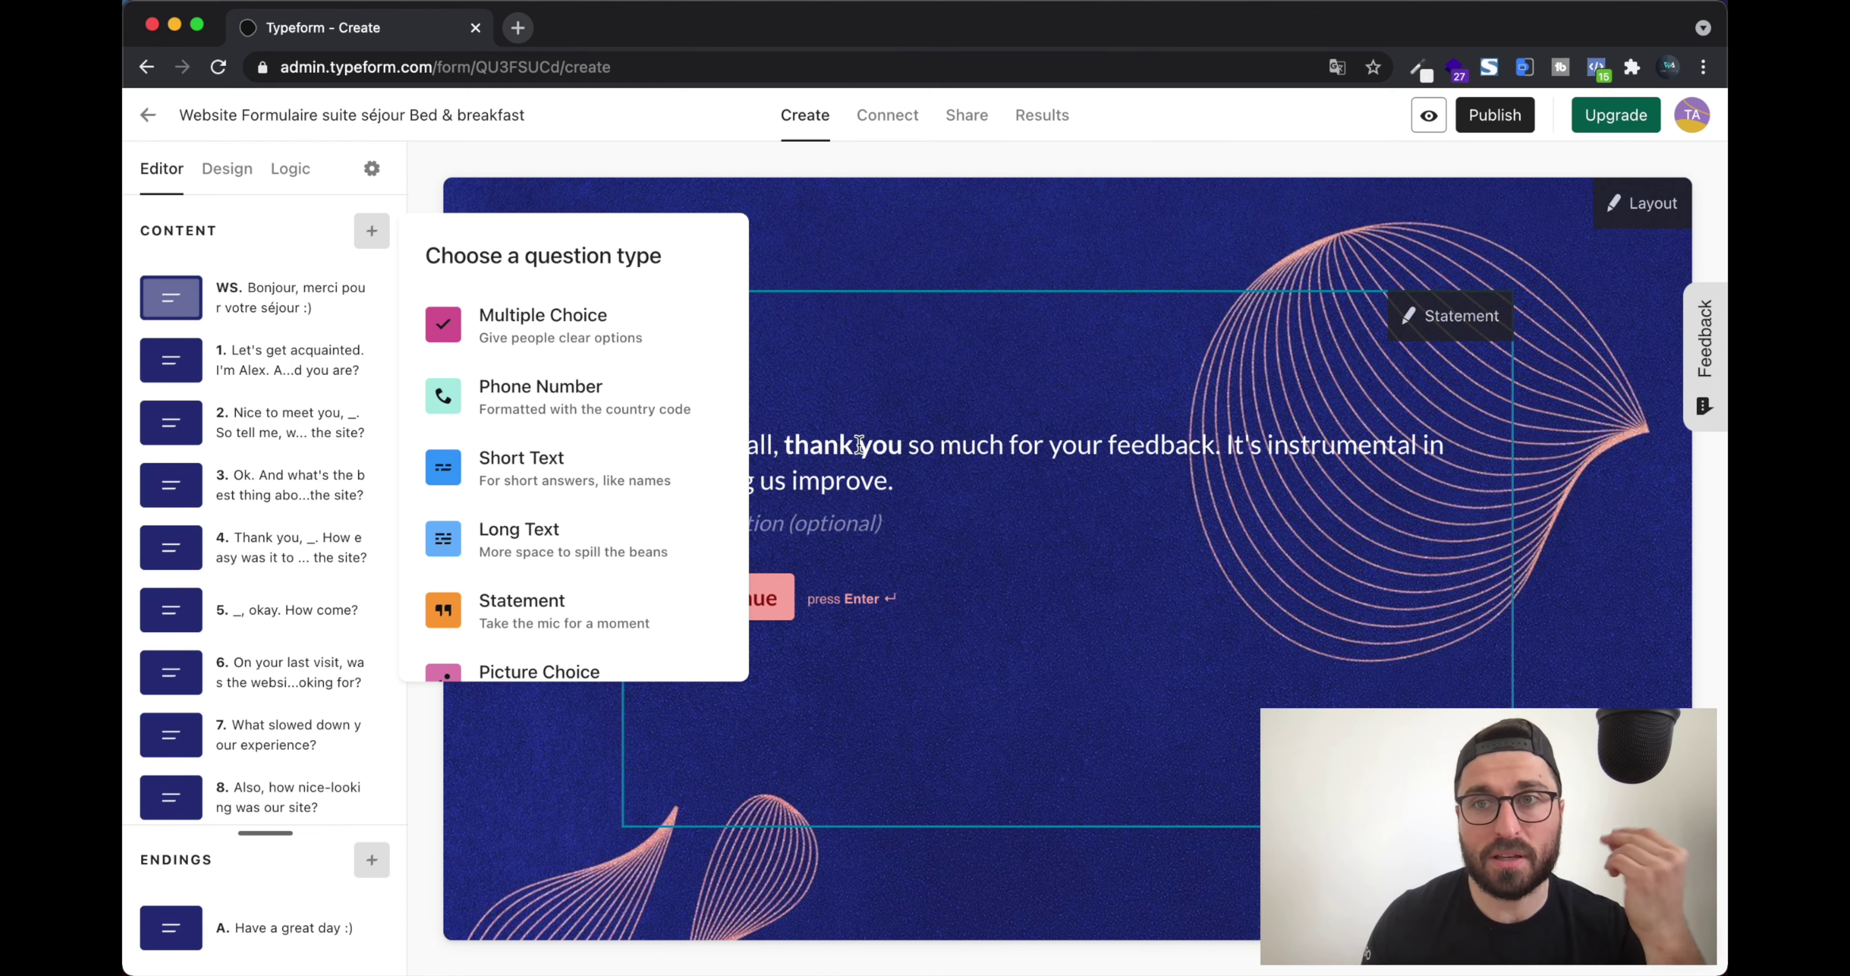
left_click(1038, 237)
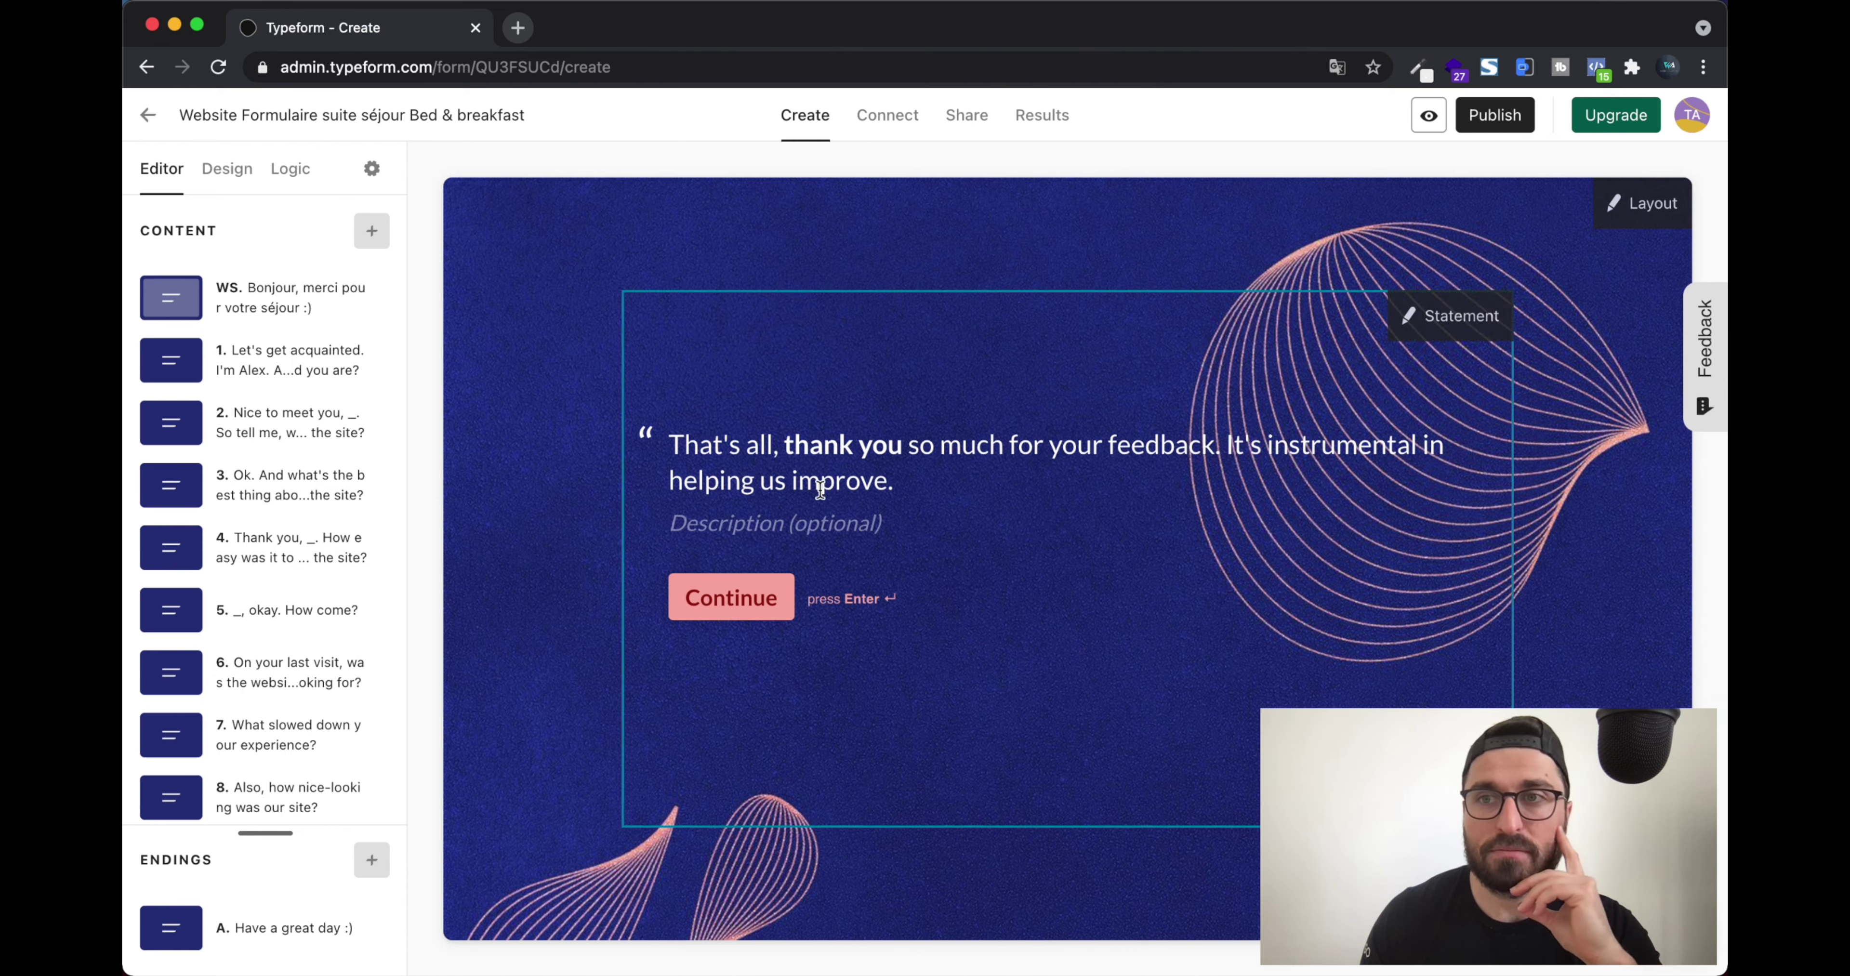
Make the short-text question 1, which asks who the respondent is, required
left_click(310, 316)
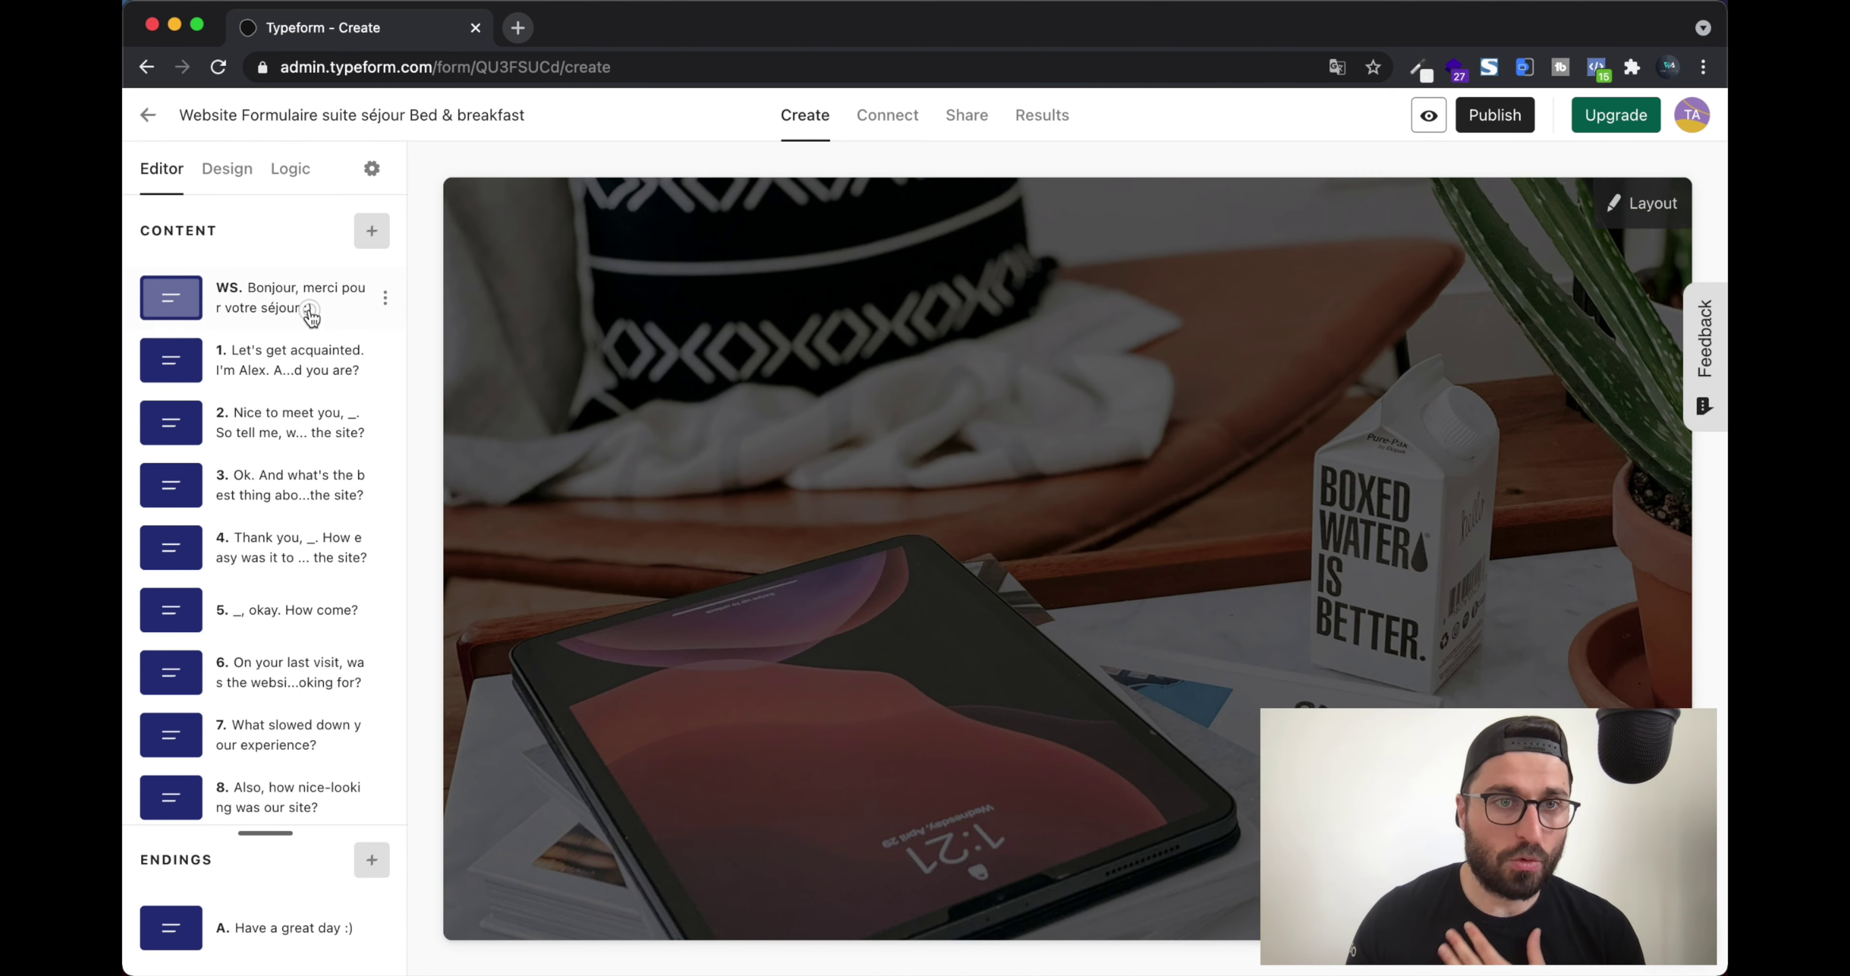
left_click(310, 360)
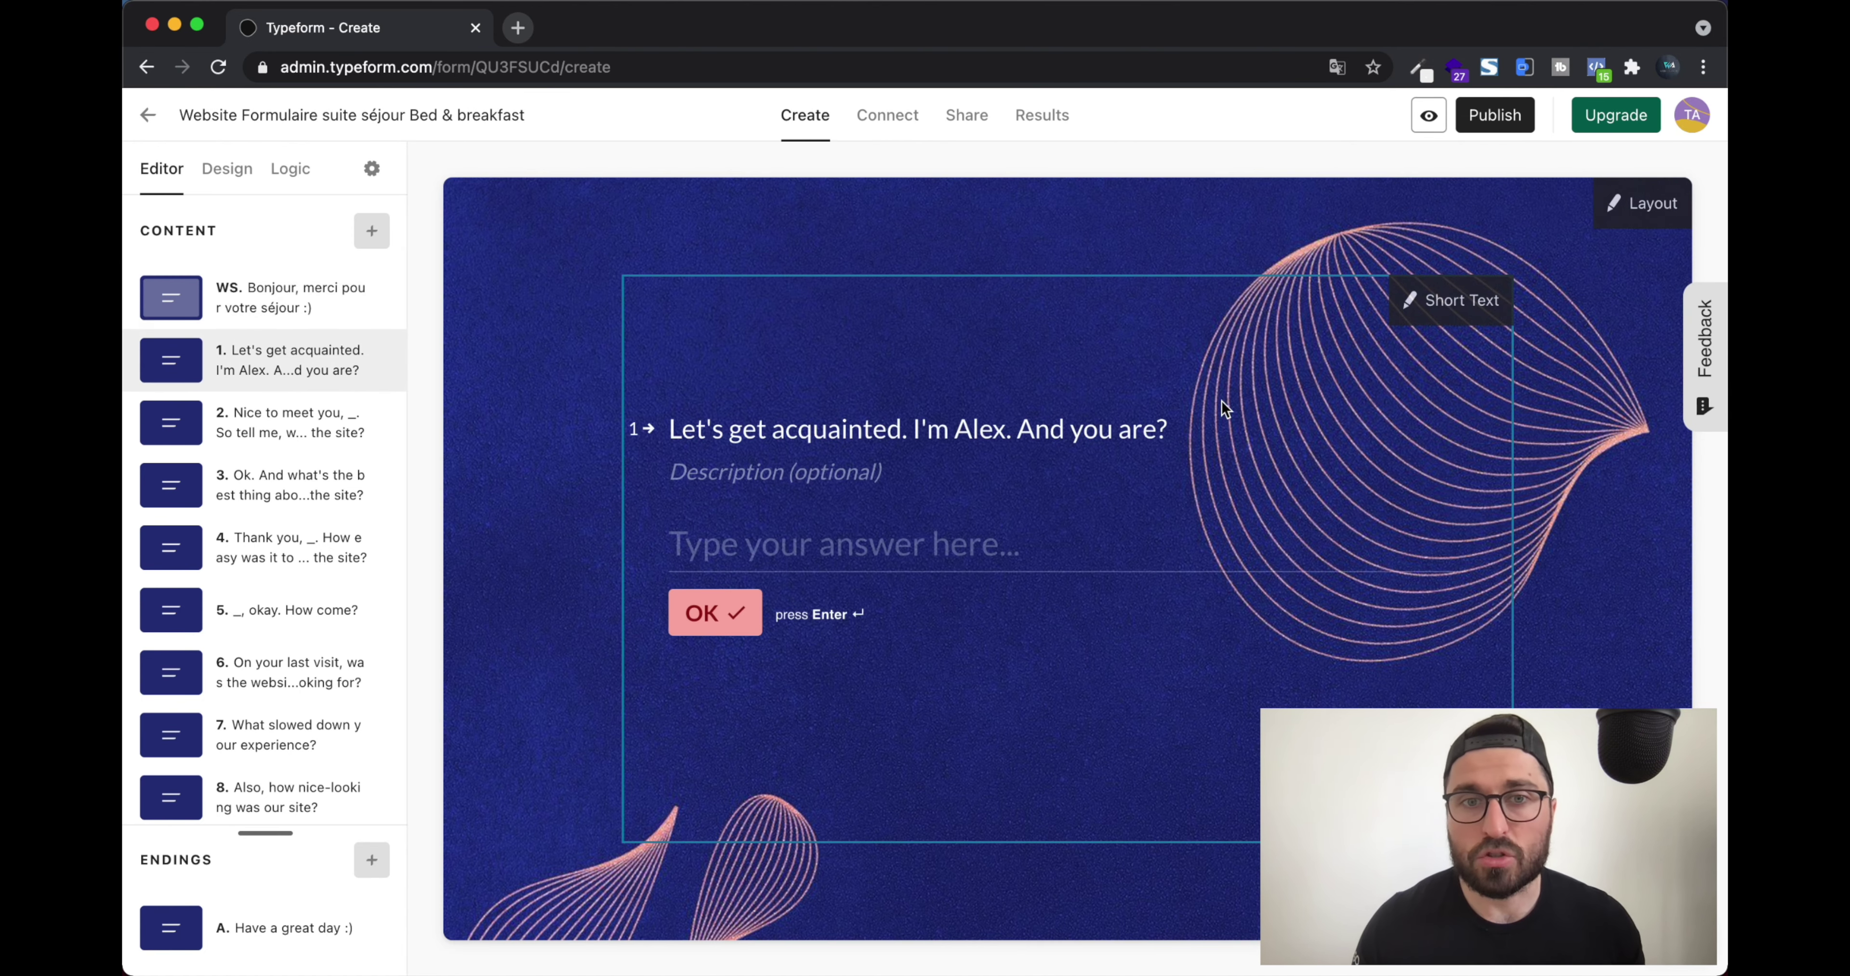
left_click(1422, 314)
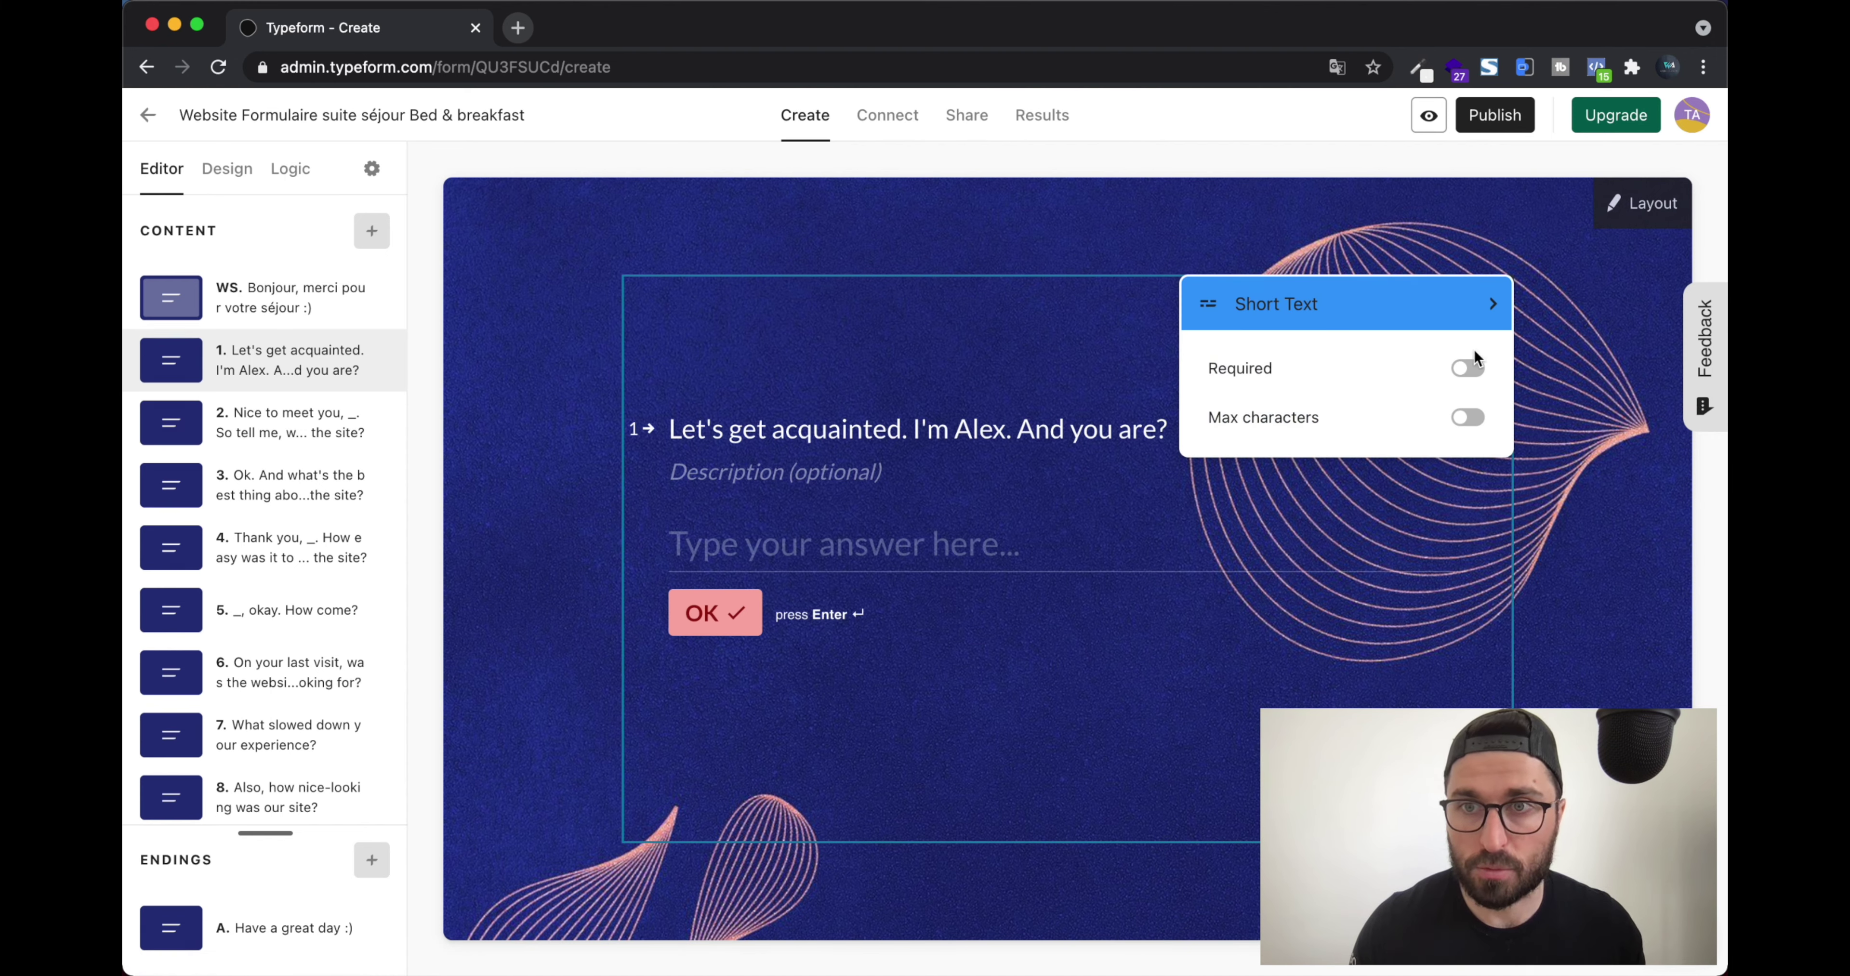
left_click(1469, 368)
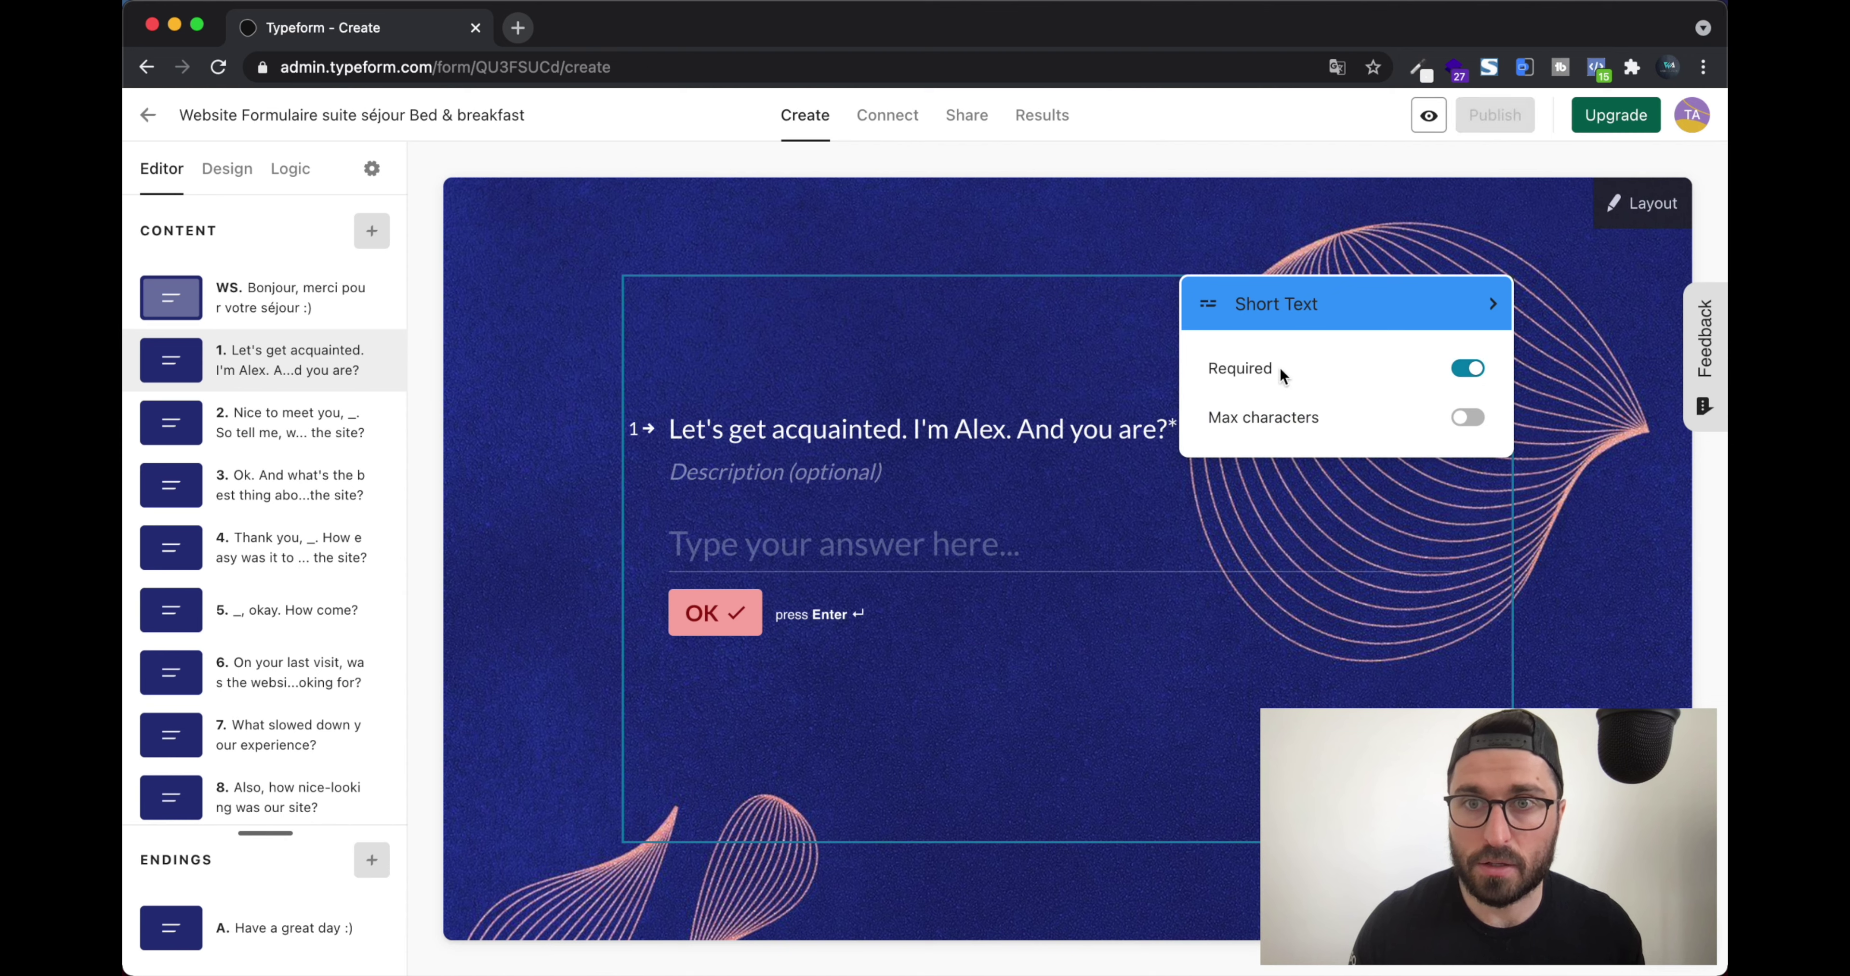
left_click_drag(1204, 368, 1283, 374)
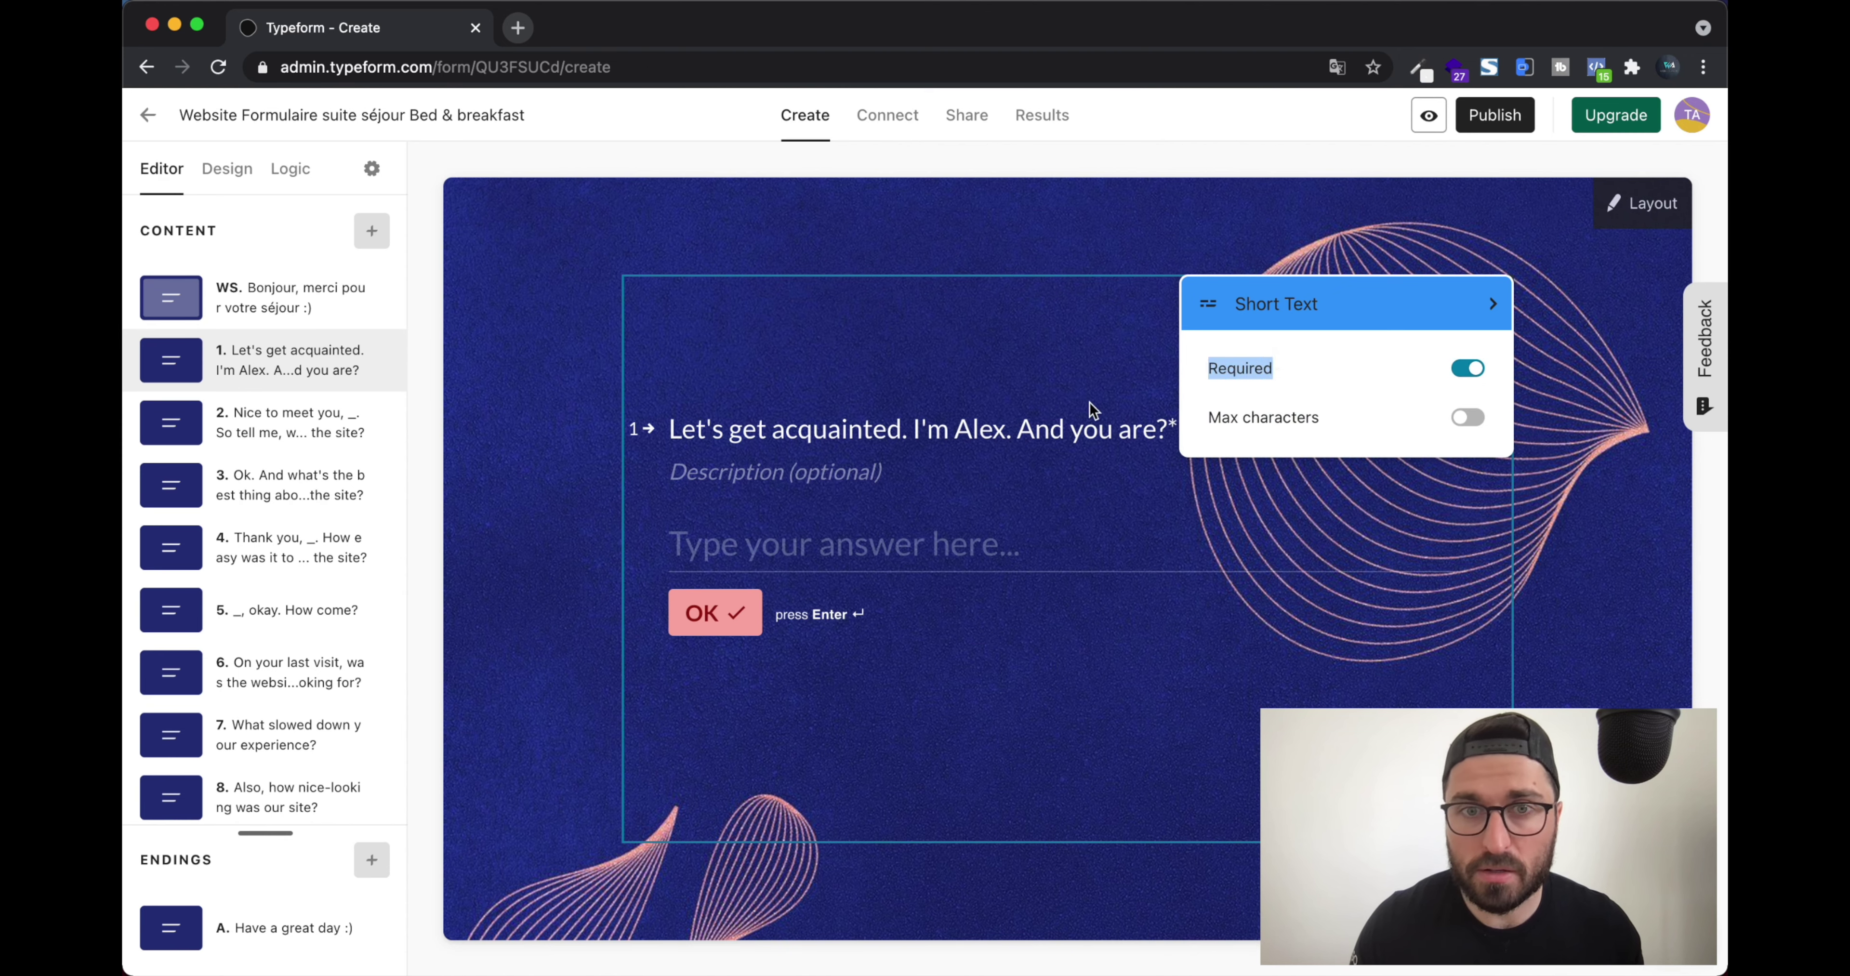
Replace the wording of question 1 with "Quel est votre prénom ?"
triple_click(923, 434)
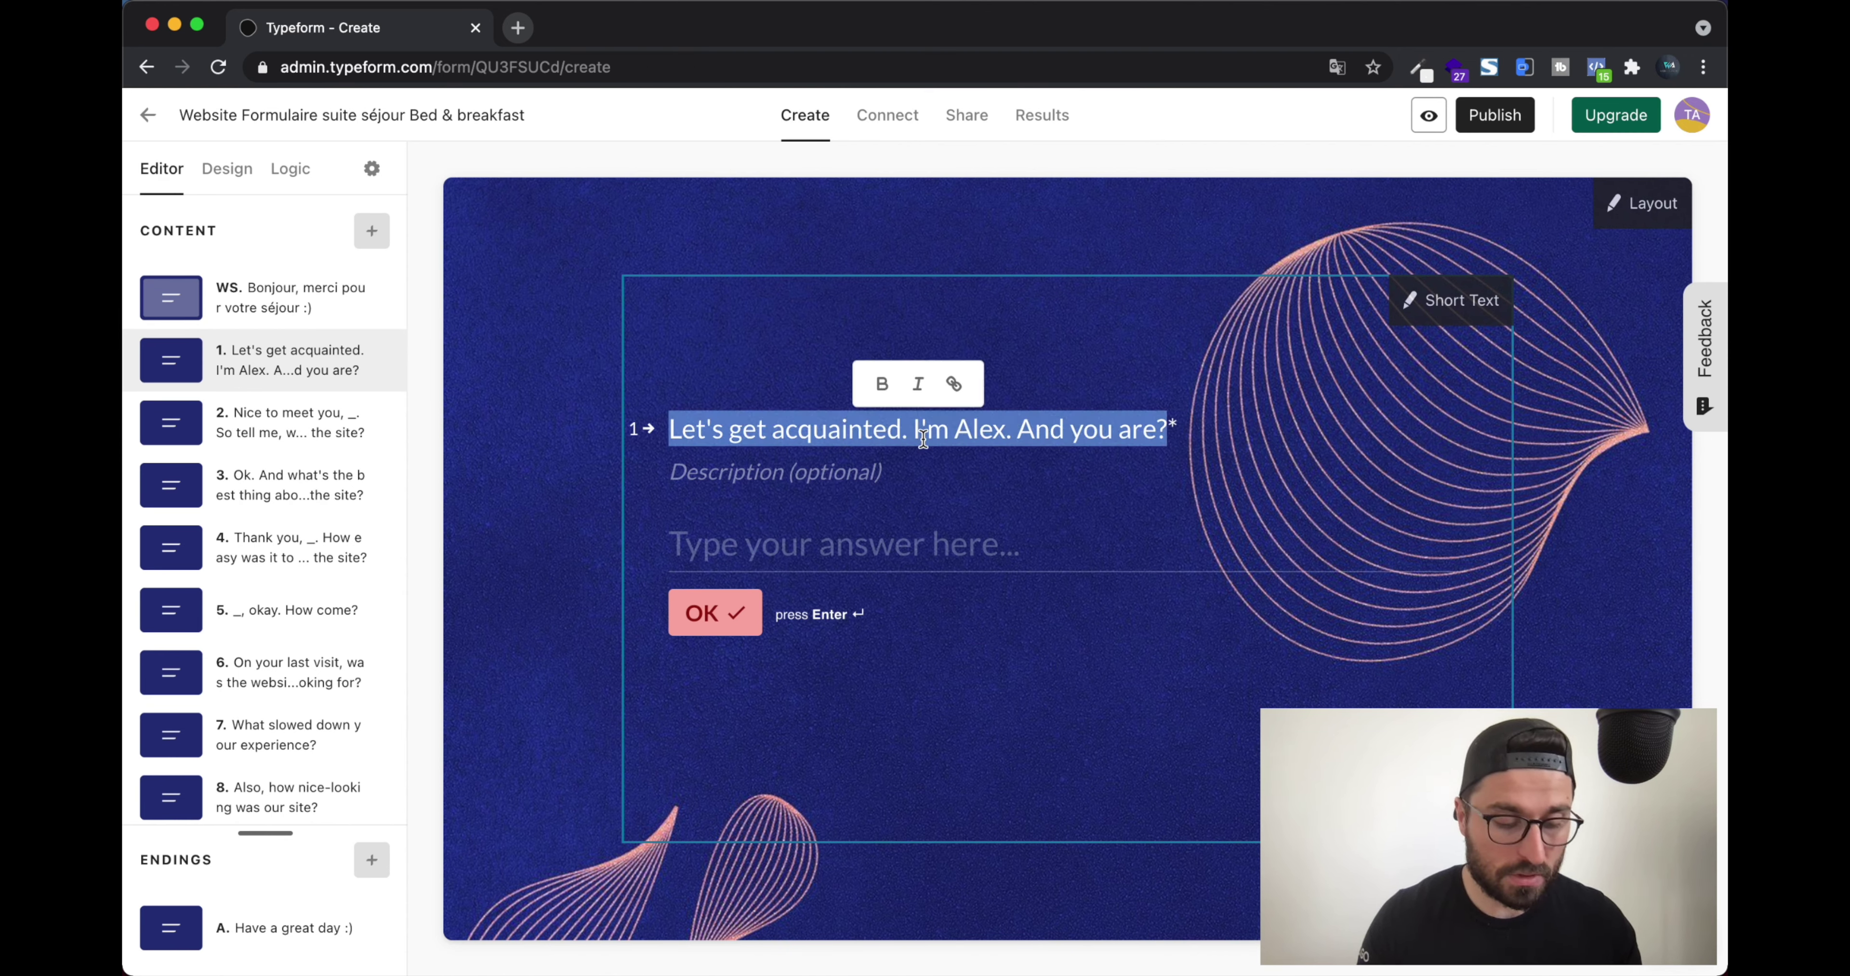
type("Q")
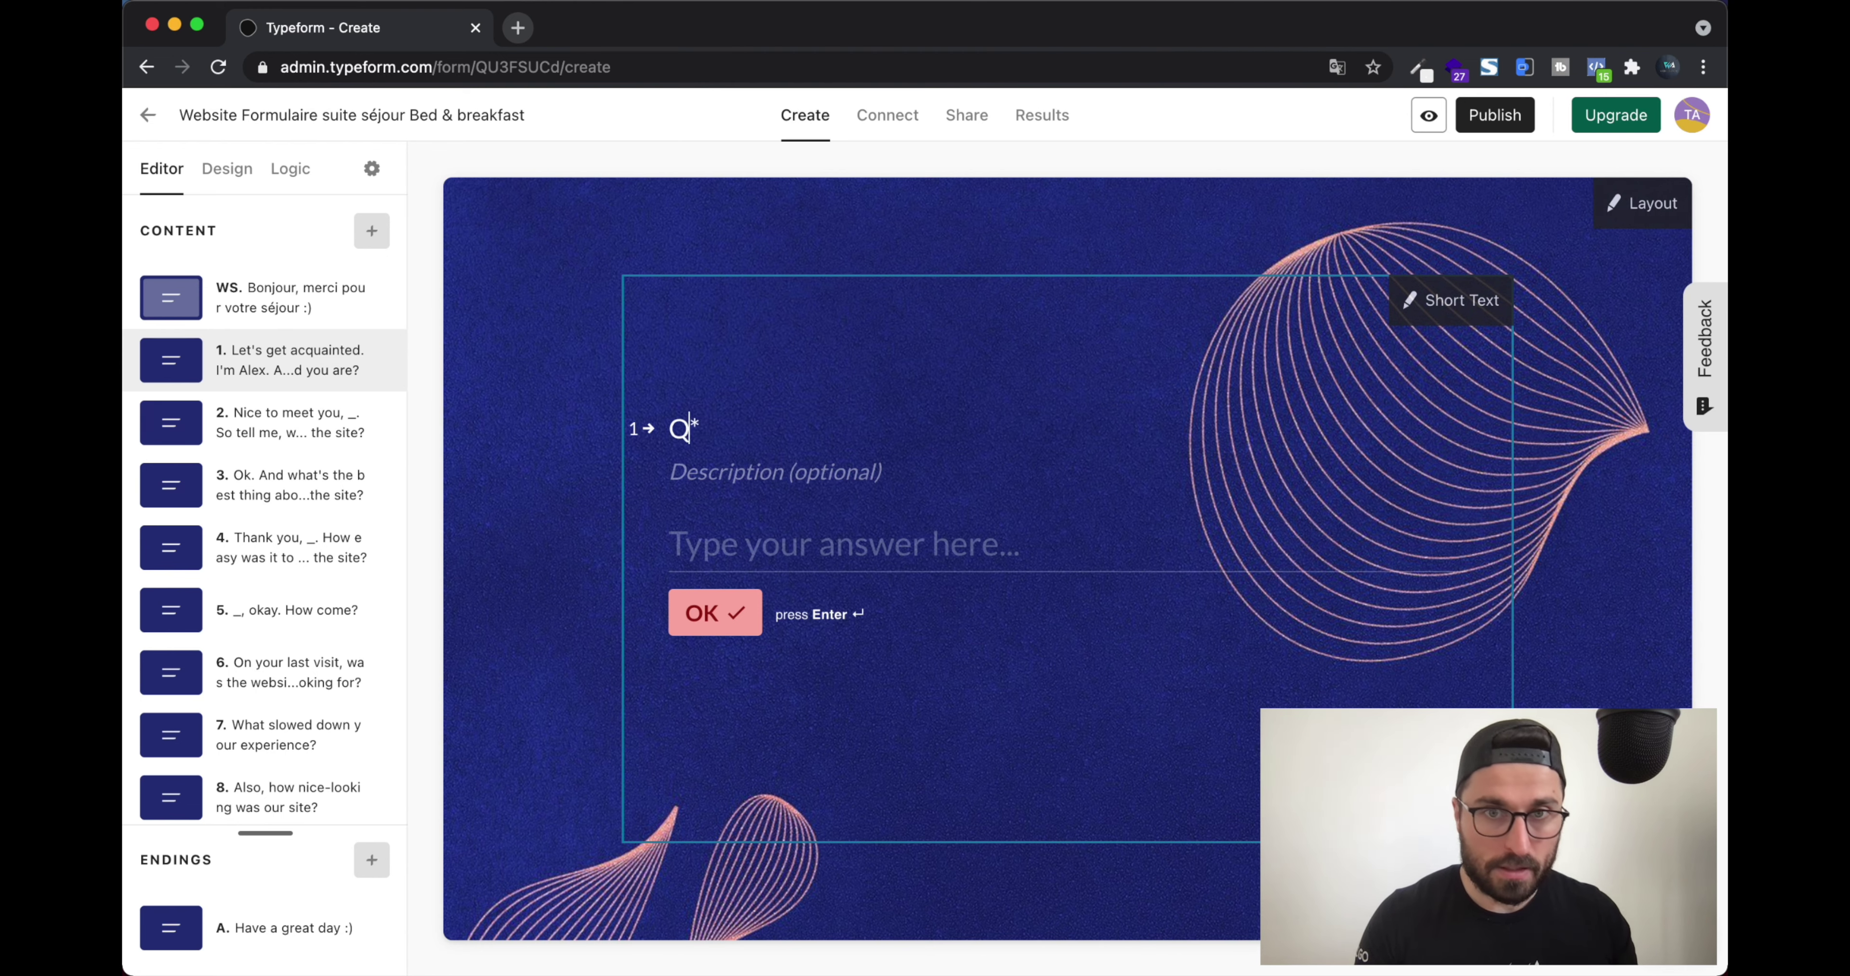
type("uel est vort")
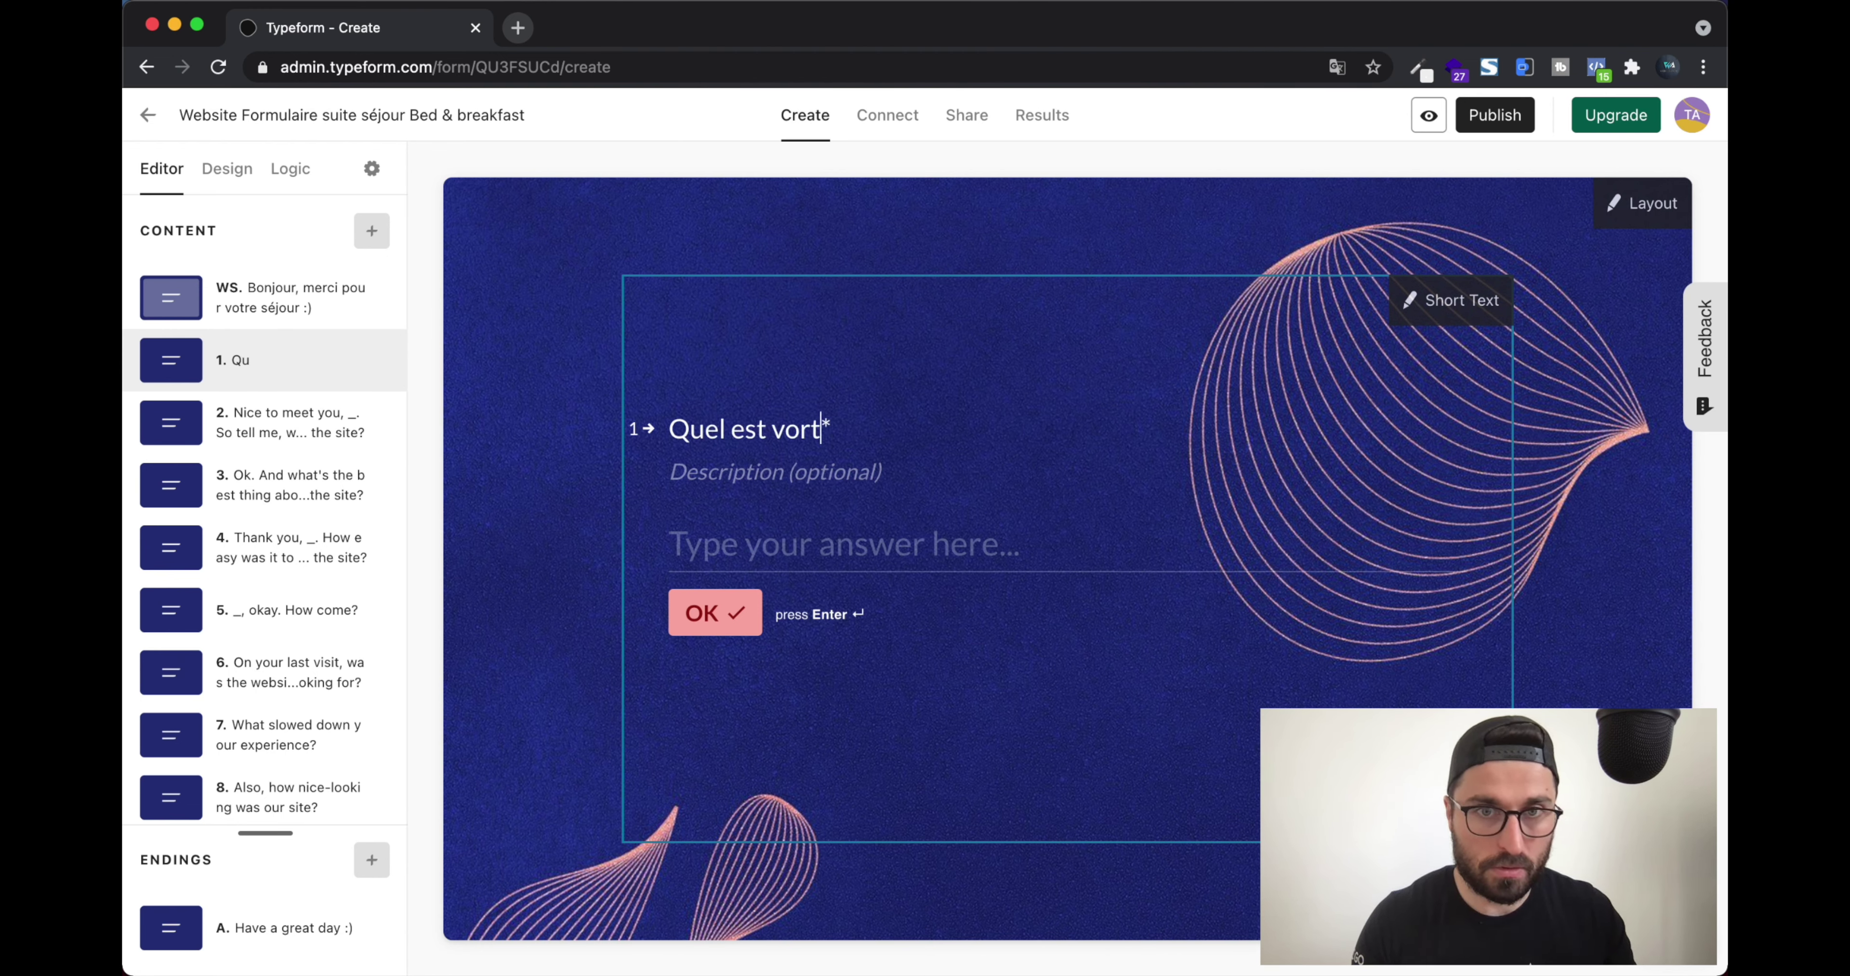
key("BackSpace")
type("tre prénom ")
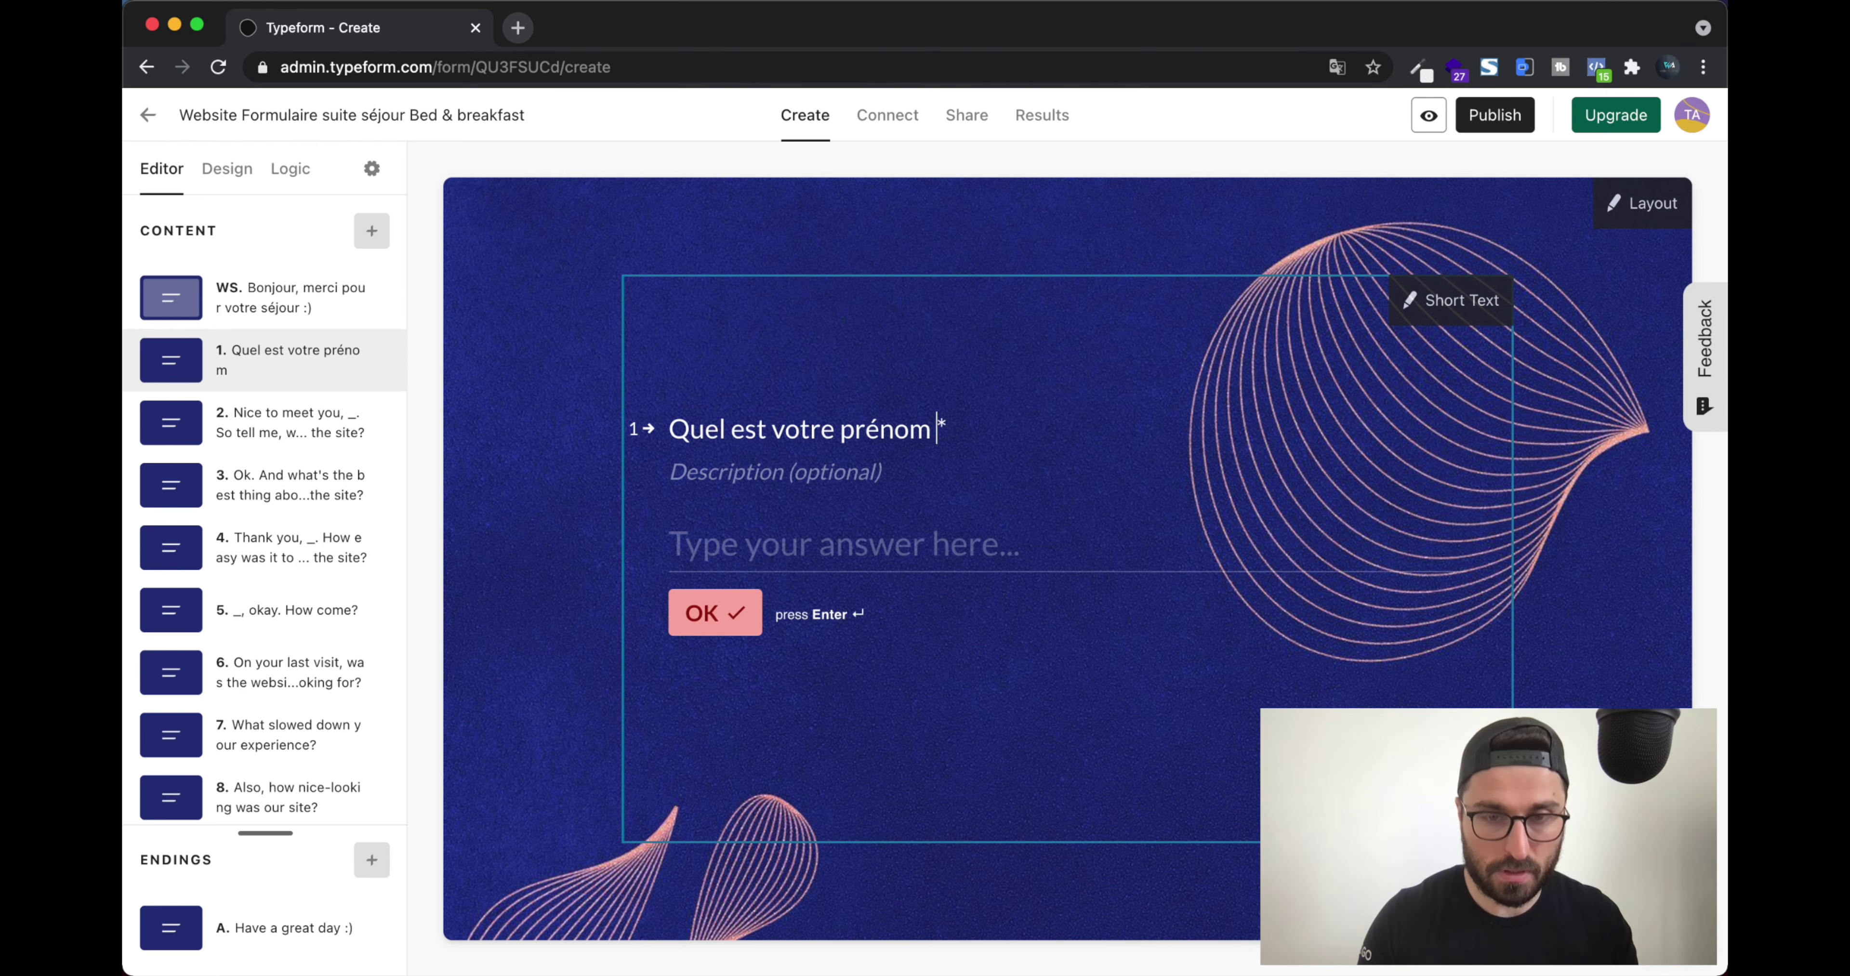
type("?")
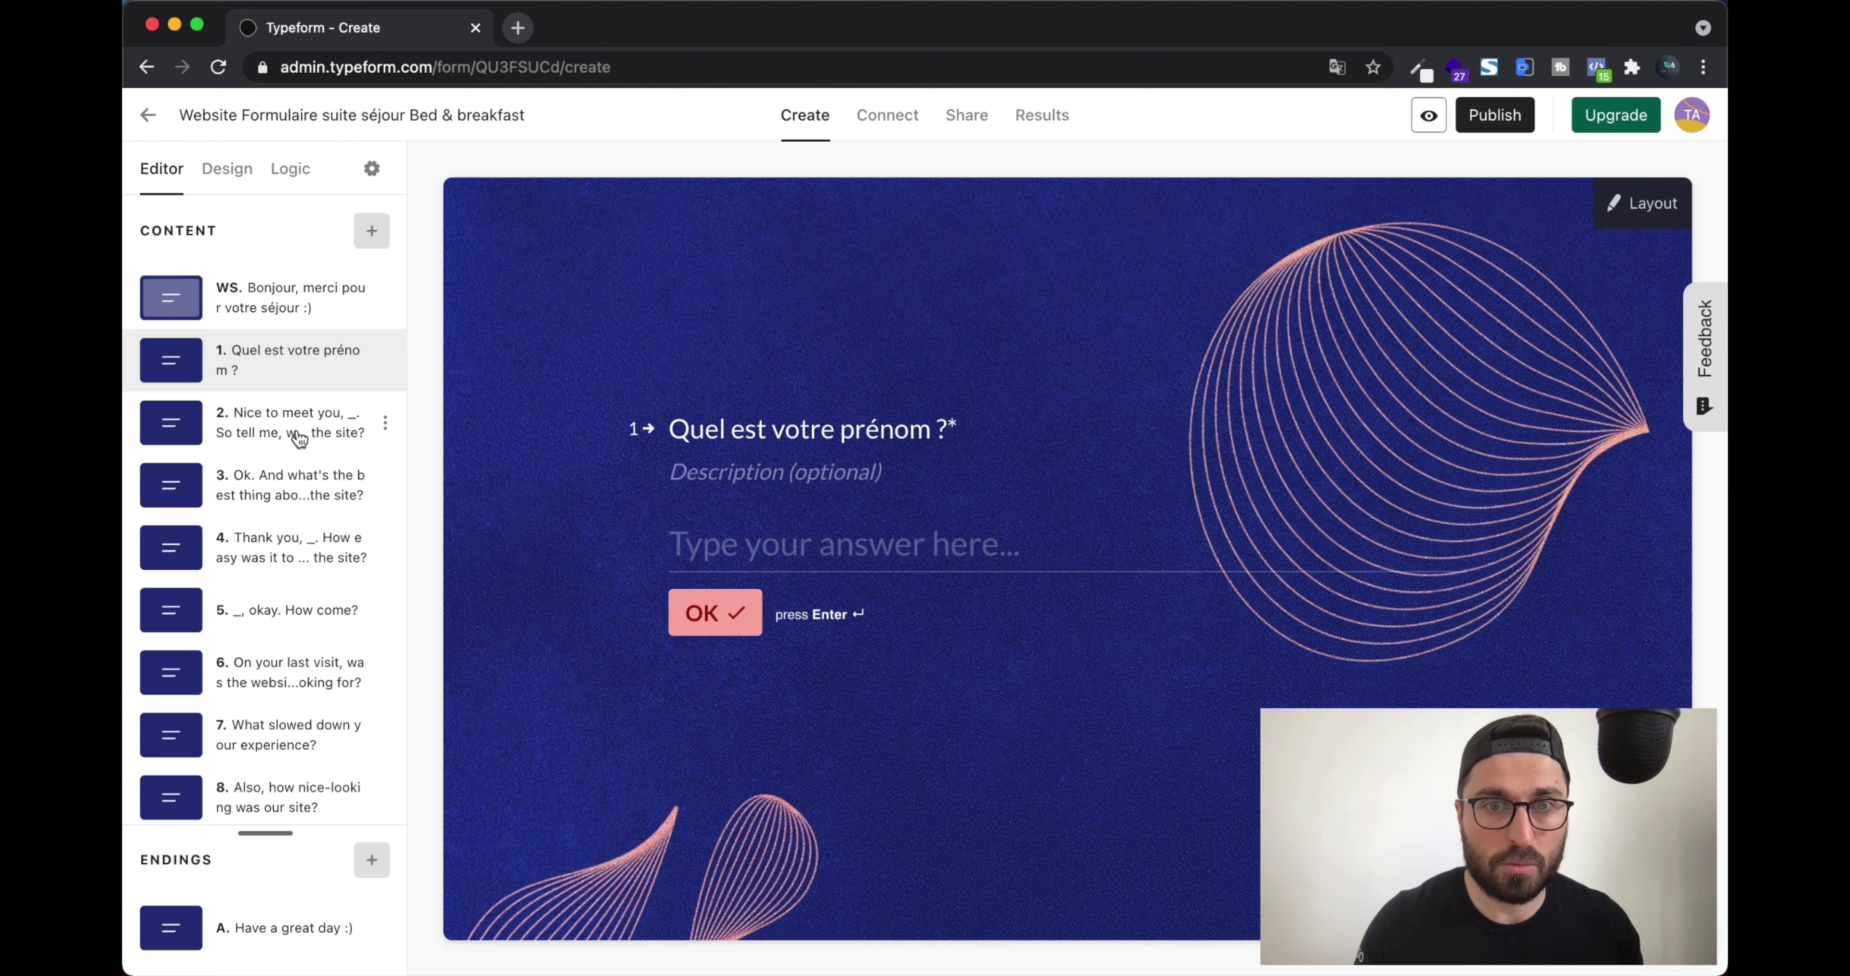
Duplicate the first-name question and reword the copy as "Quel est votre nom ?"
left_click(384, 359)
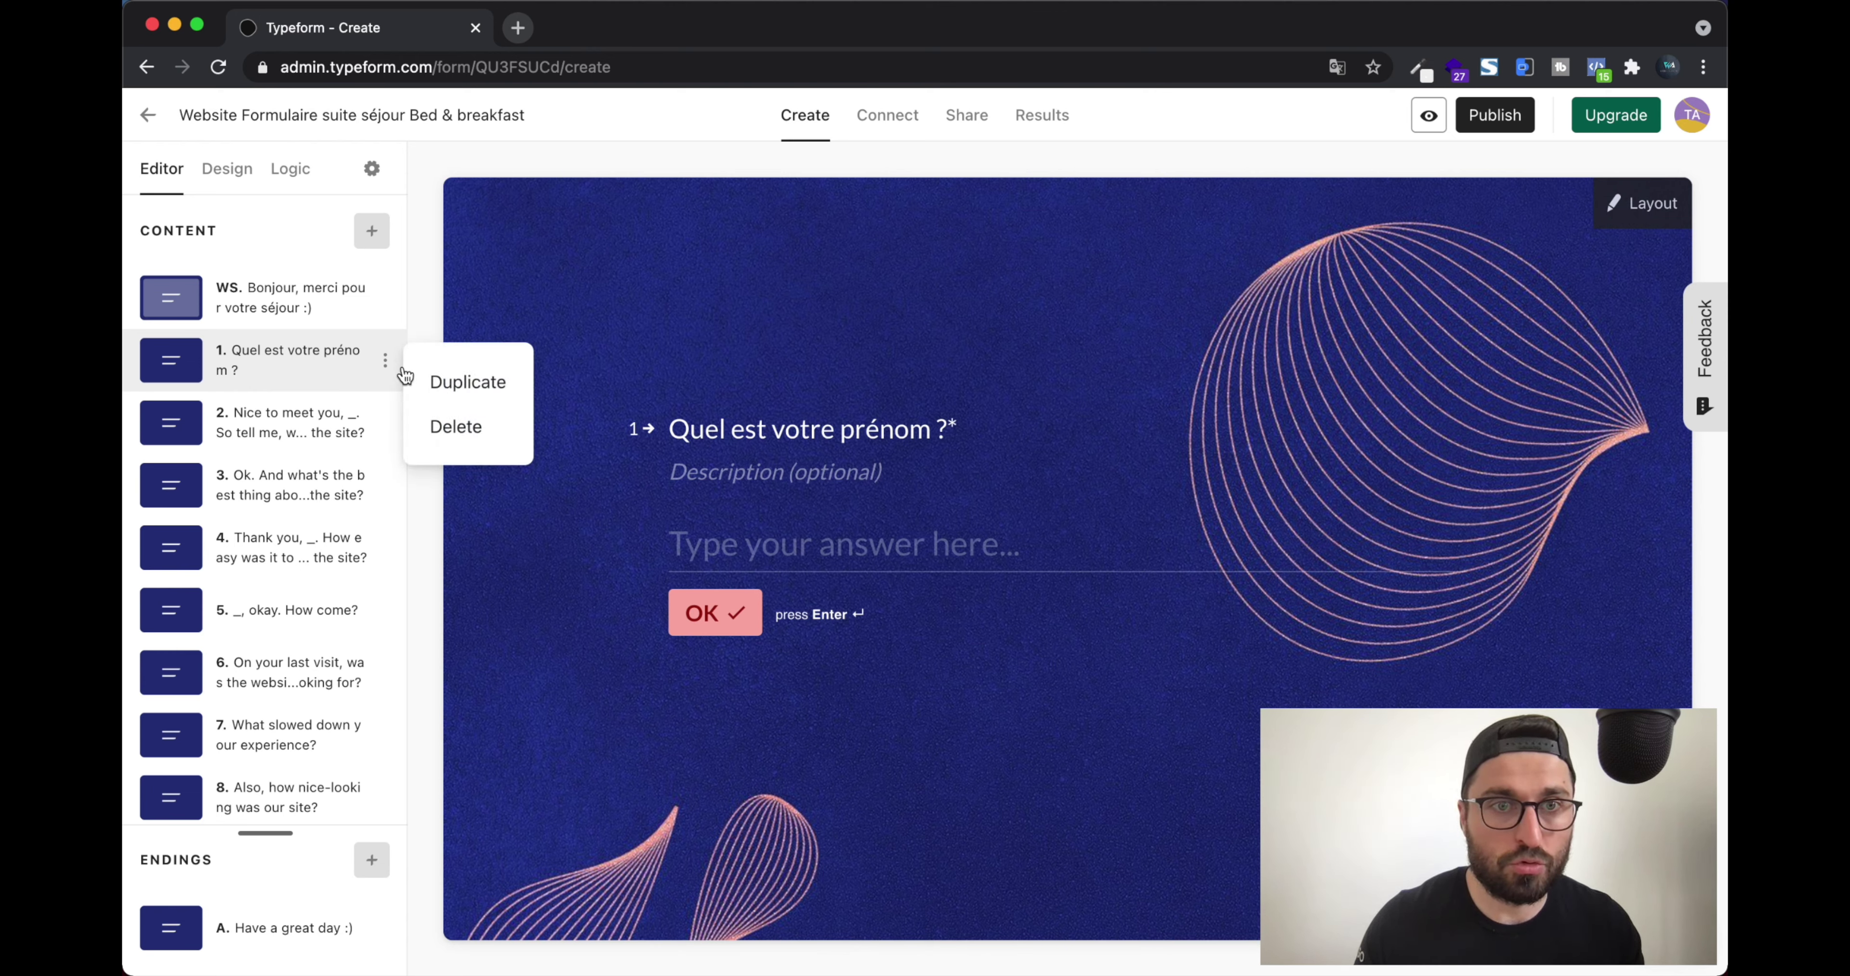
left_click(422, 375)
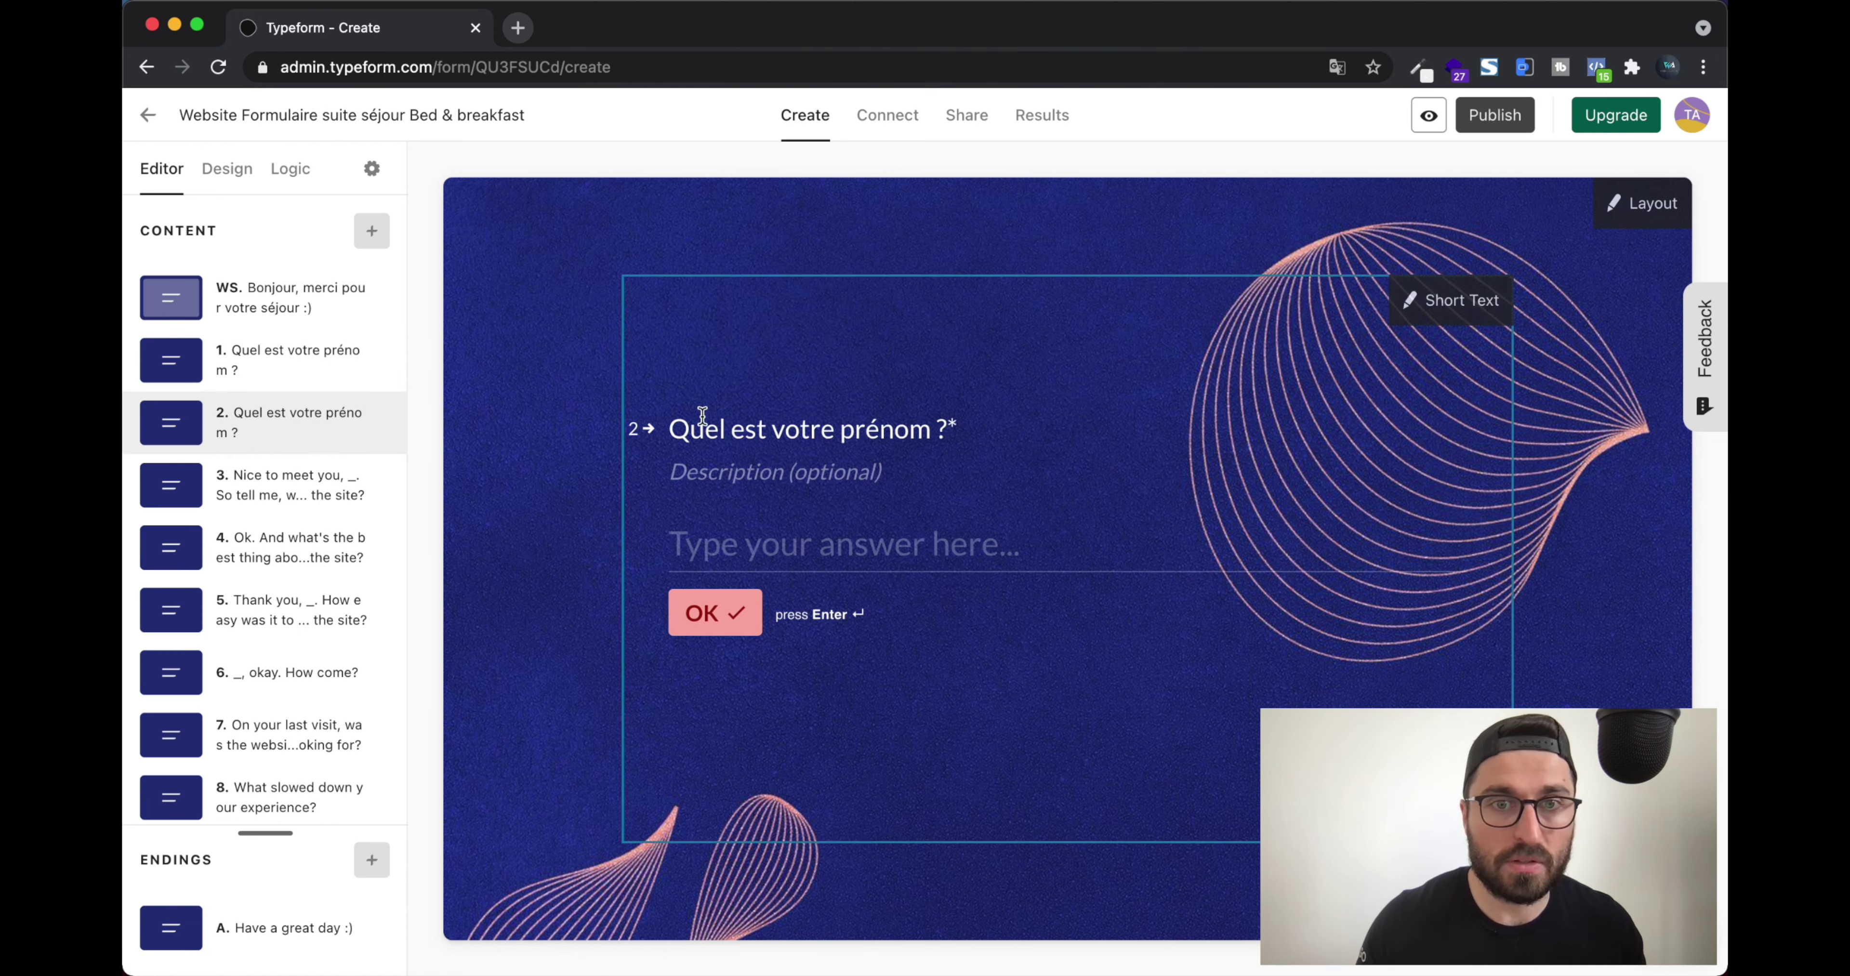
left_click_drag(840, 431, 882, 438)
key("BackSpace")
Replace the opening "Nice to meet you" of opinion-scale question 3 with "Ravis de vous revoir", keeping the recalled first name
left_click(308, 500)
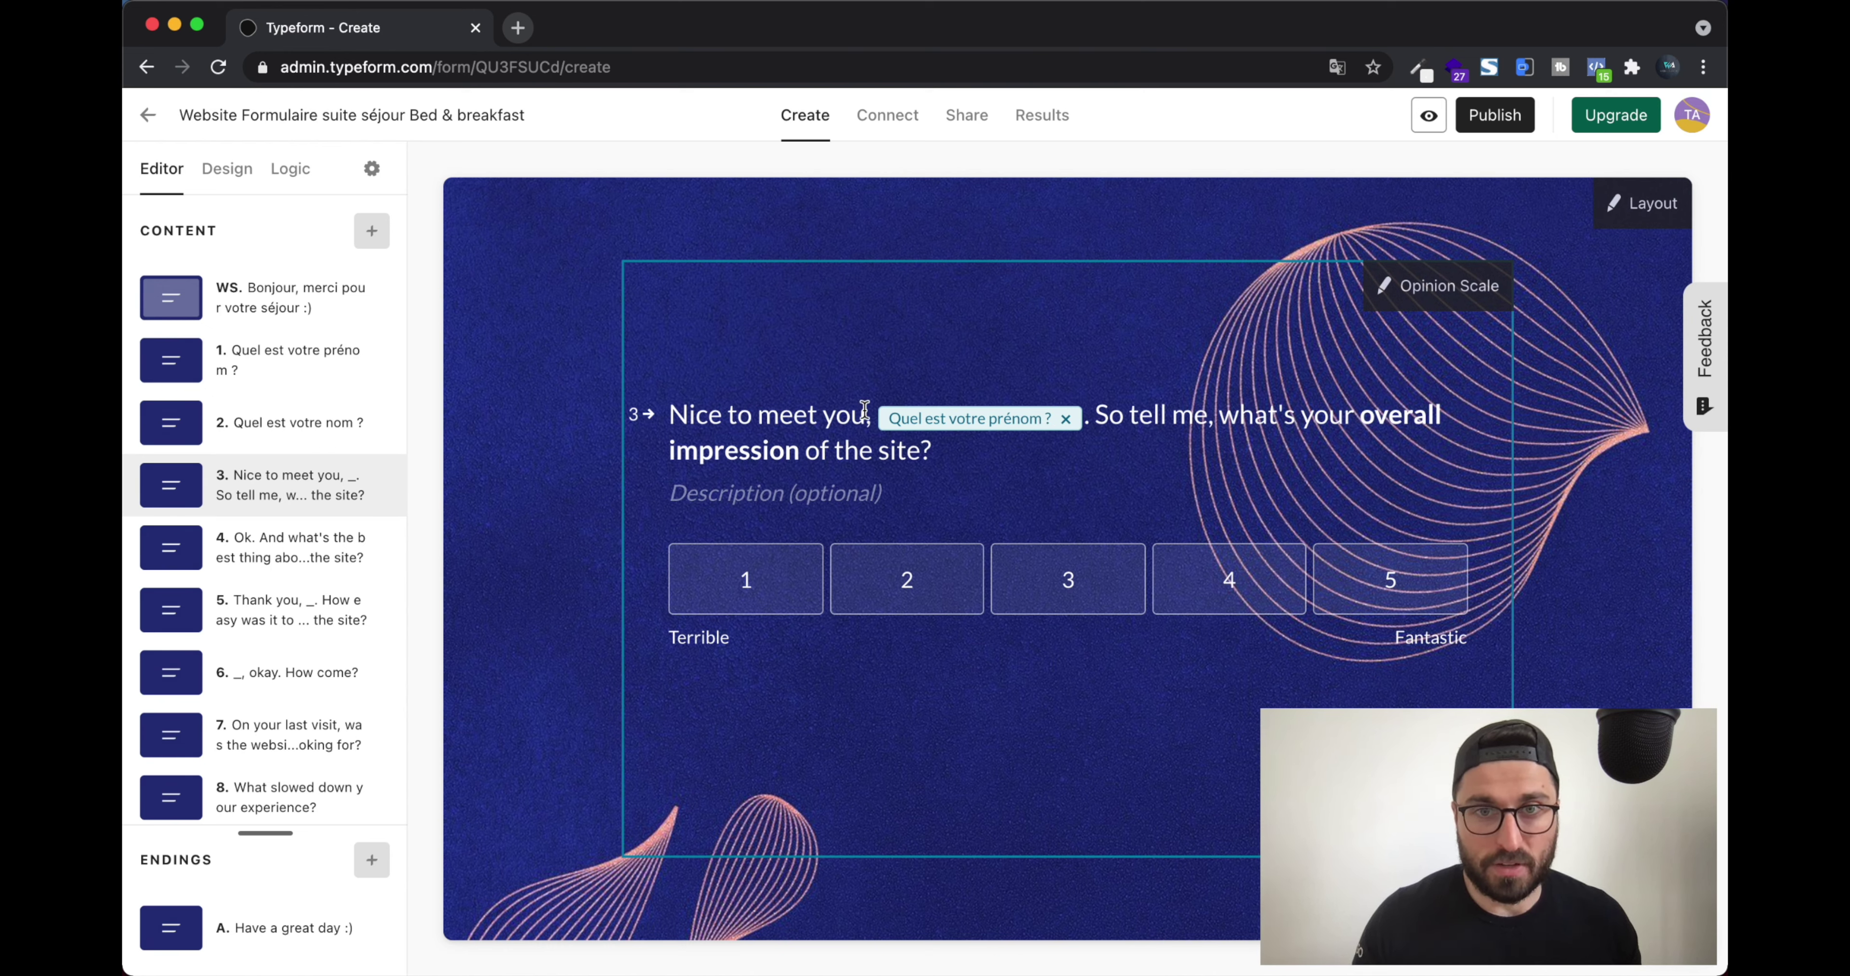
left_click_drag(868, 416, 666, 417)
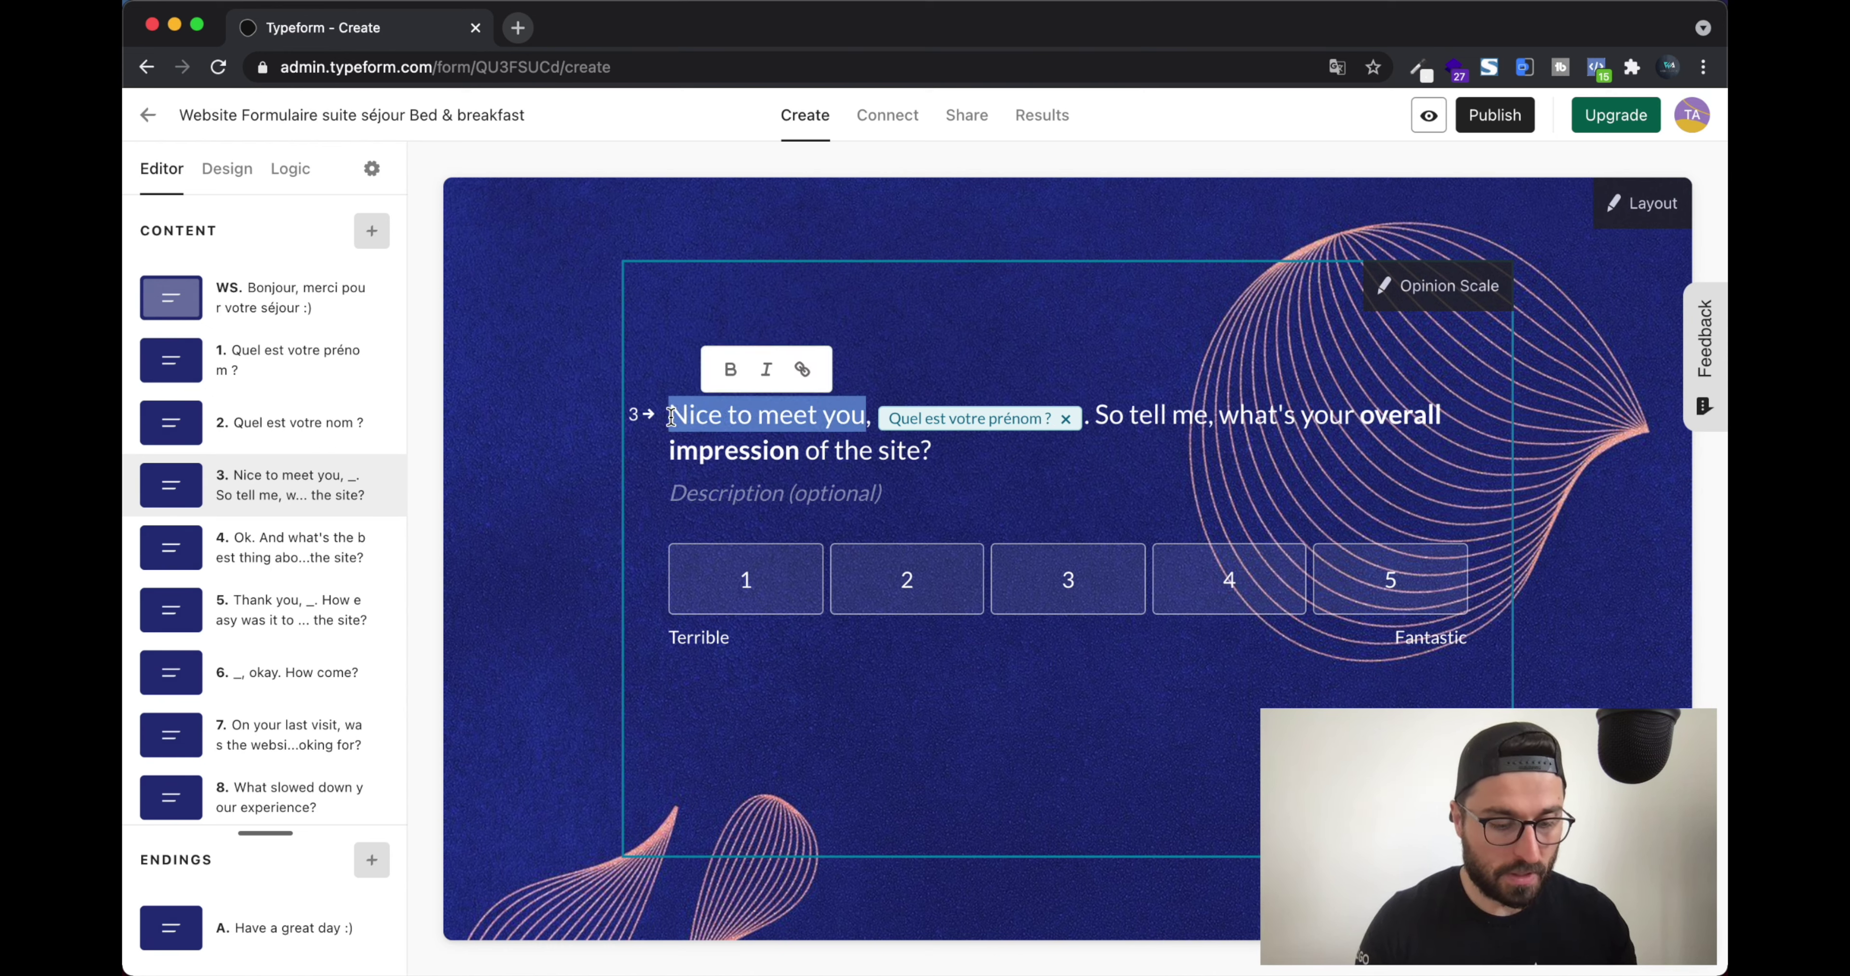
type("Ravis de vosu r")
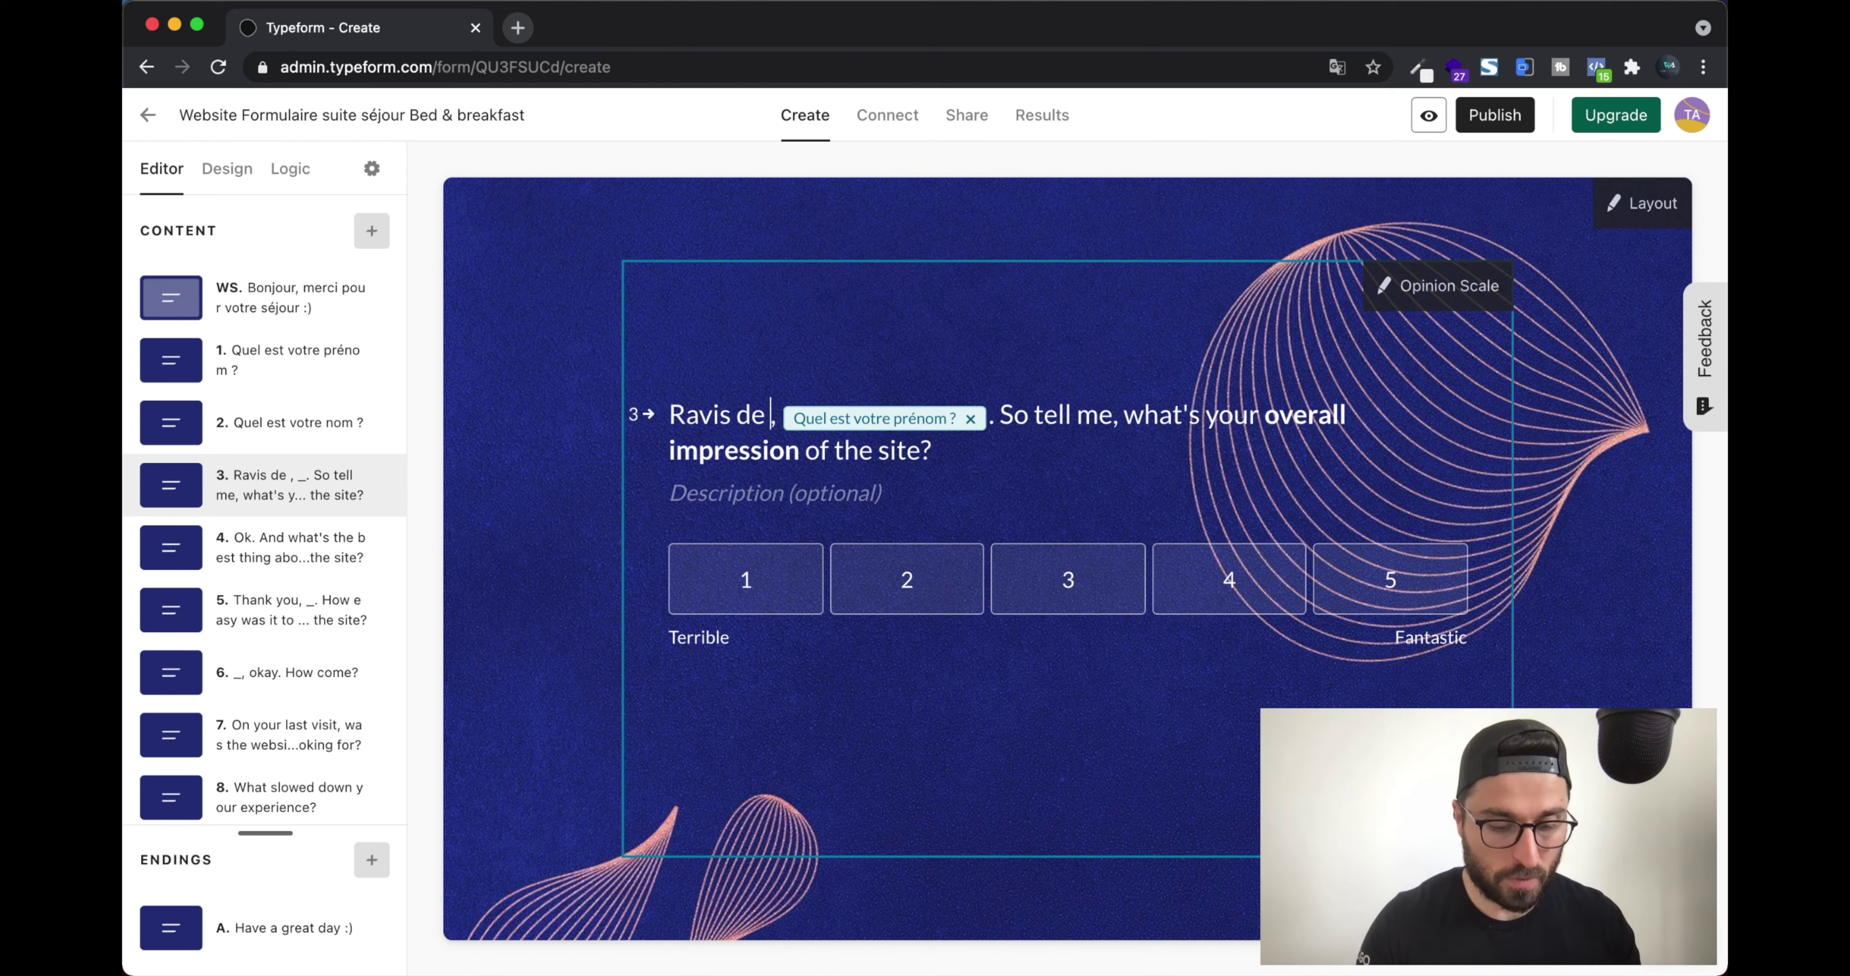
type("evoir")
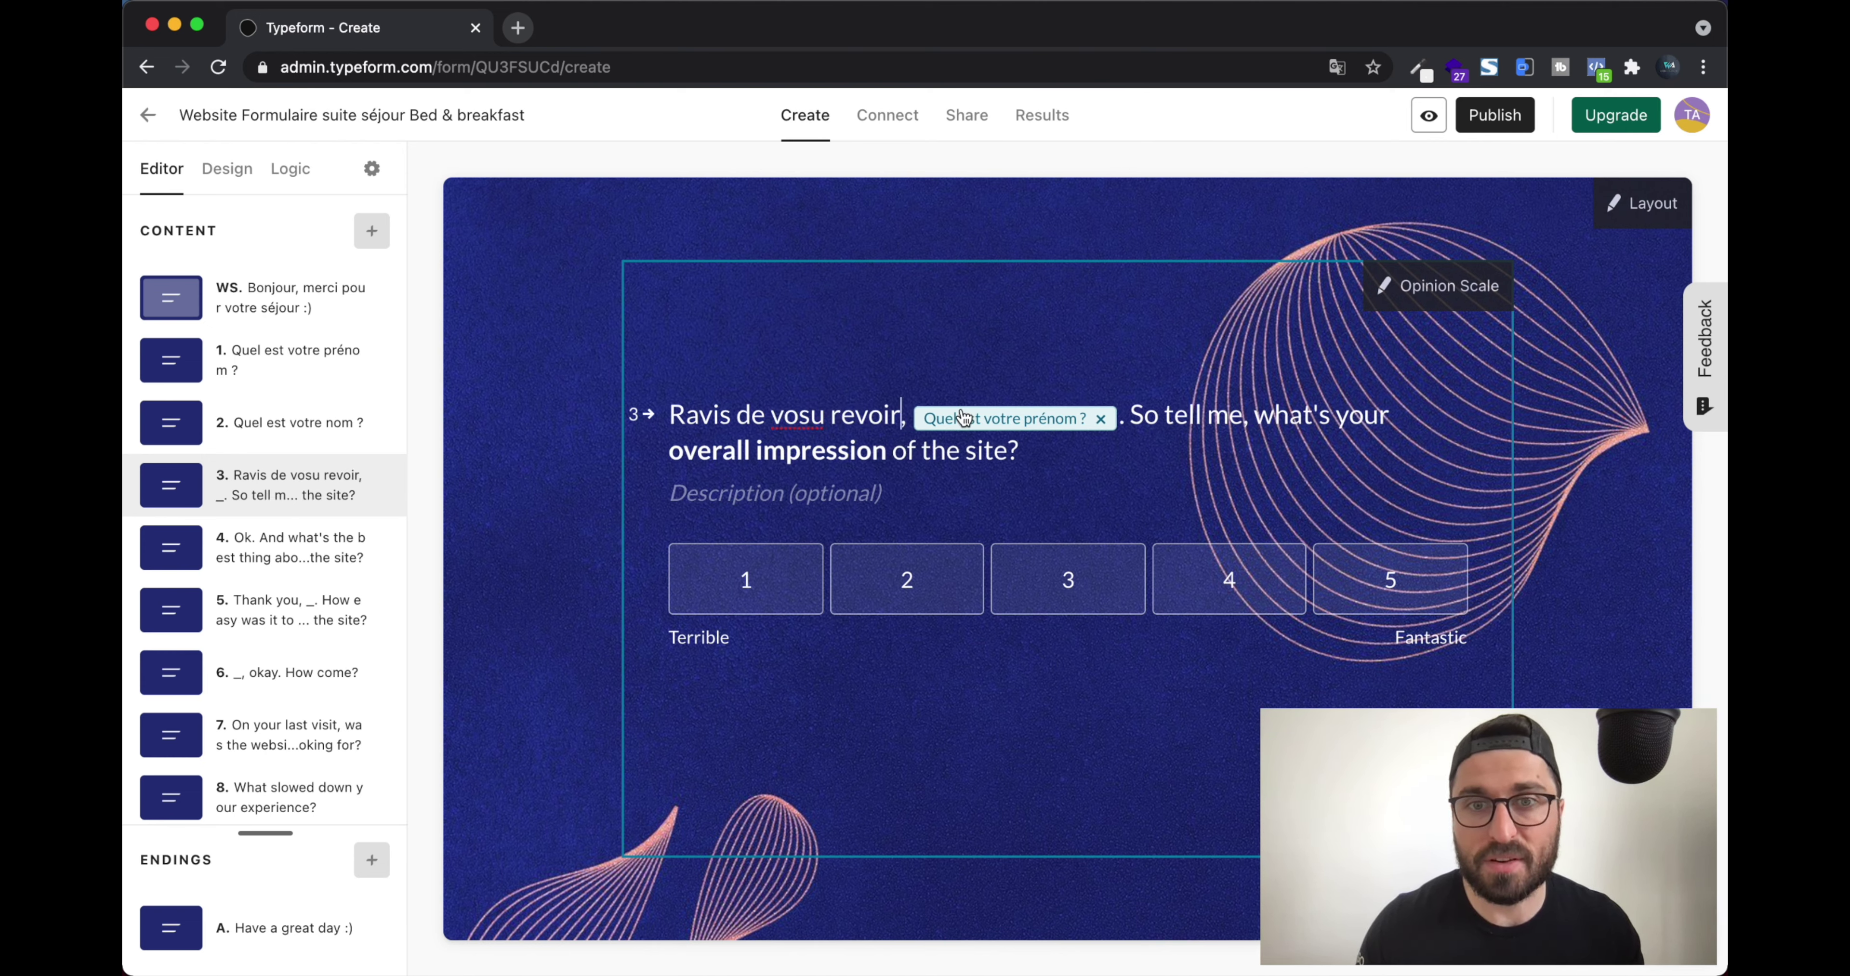
left_click(823, 416)
key("BackSpace")
key("BackSpace")
type("us")
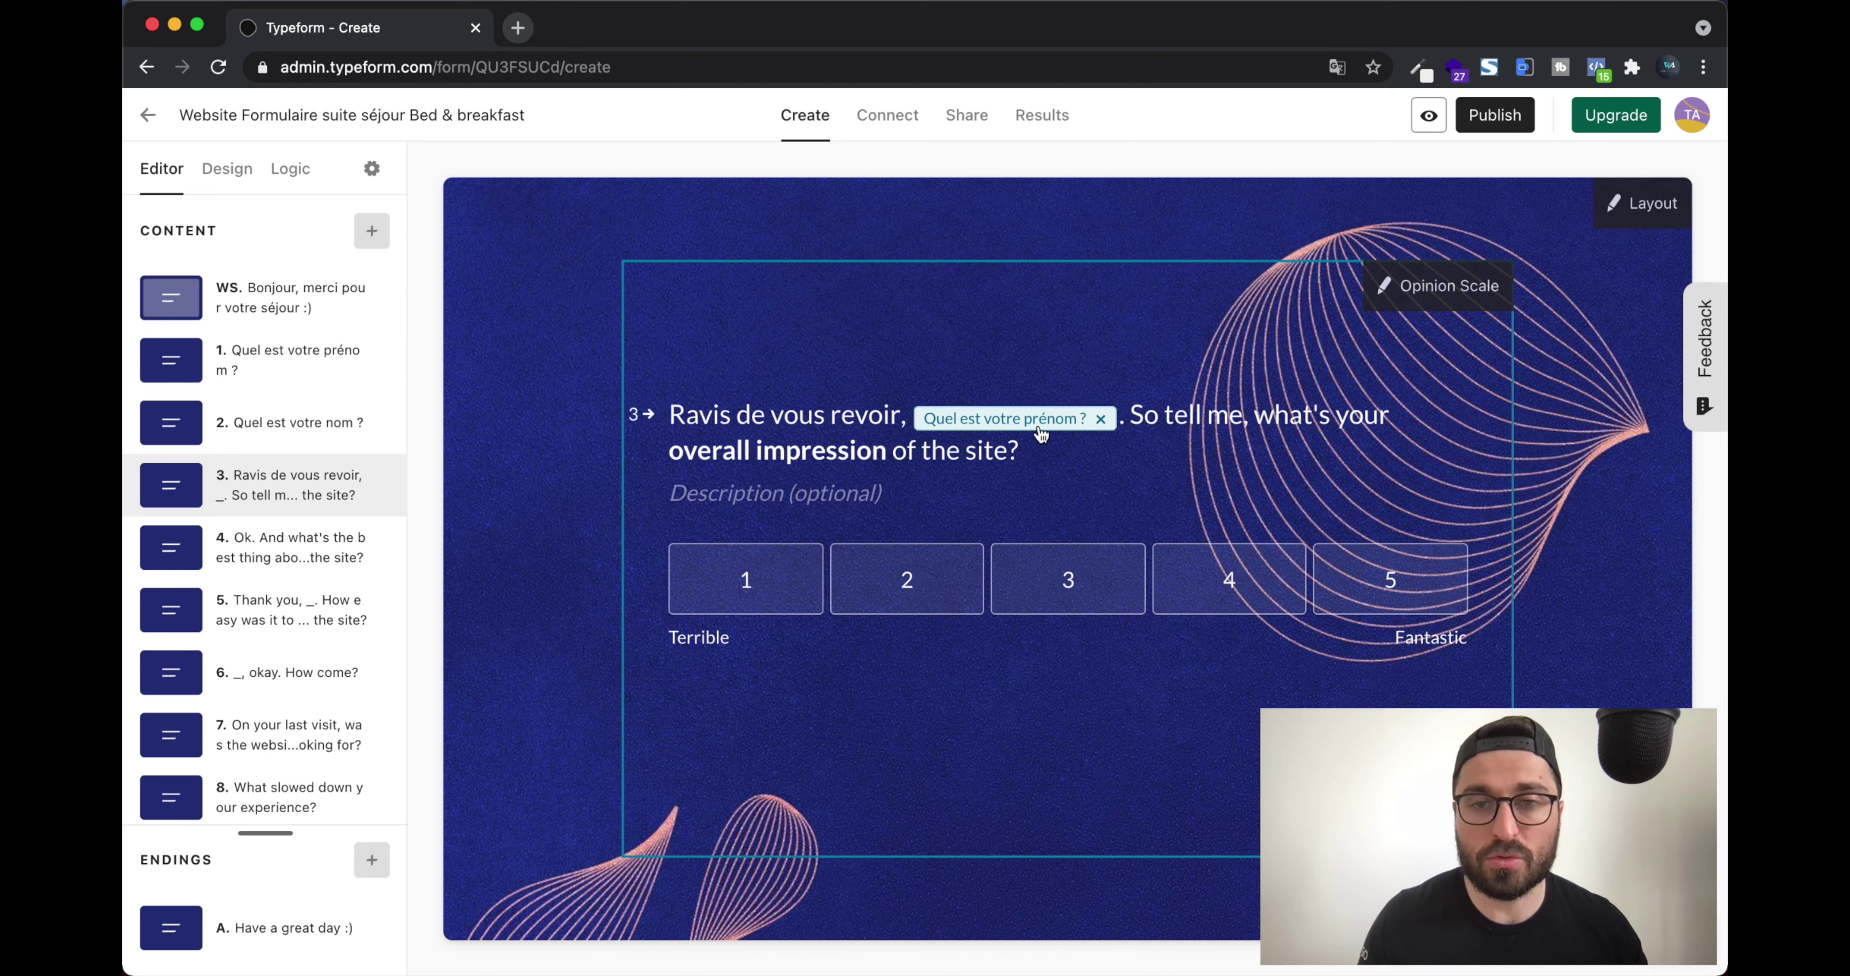
Remove the recalled first name from question 3 and reinsert it as a recall of the answer to "Quel est votre prénom ?"
left_click(273, 368)
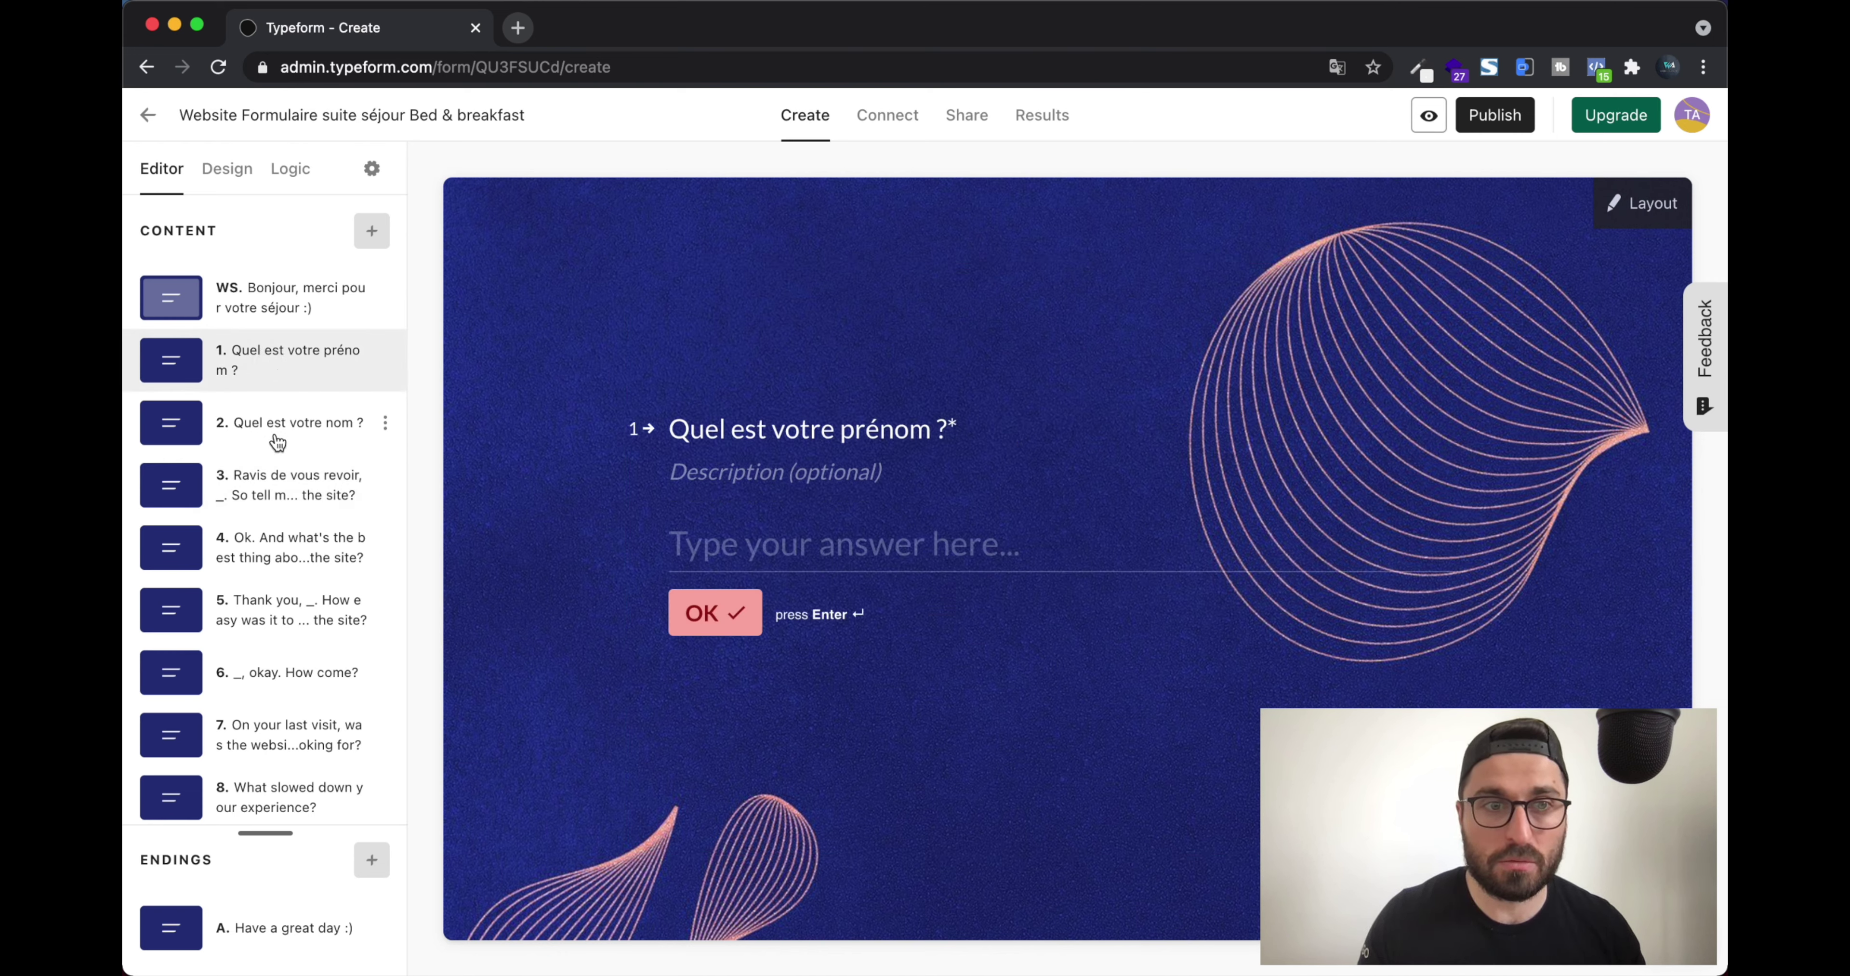
left_click(279, 482)
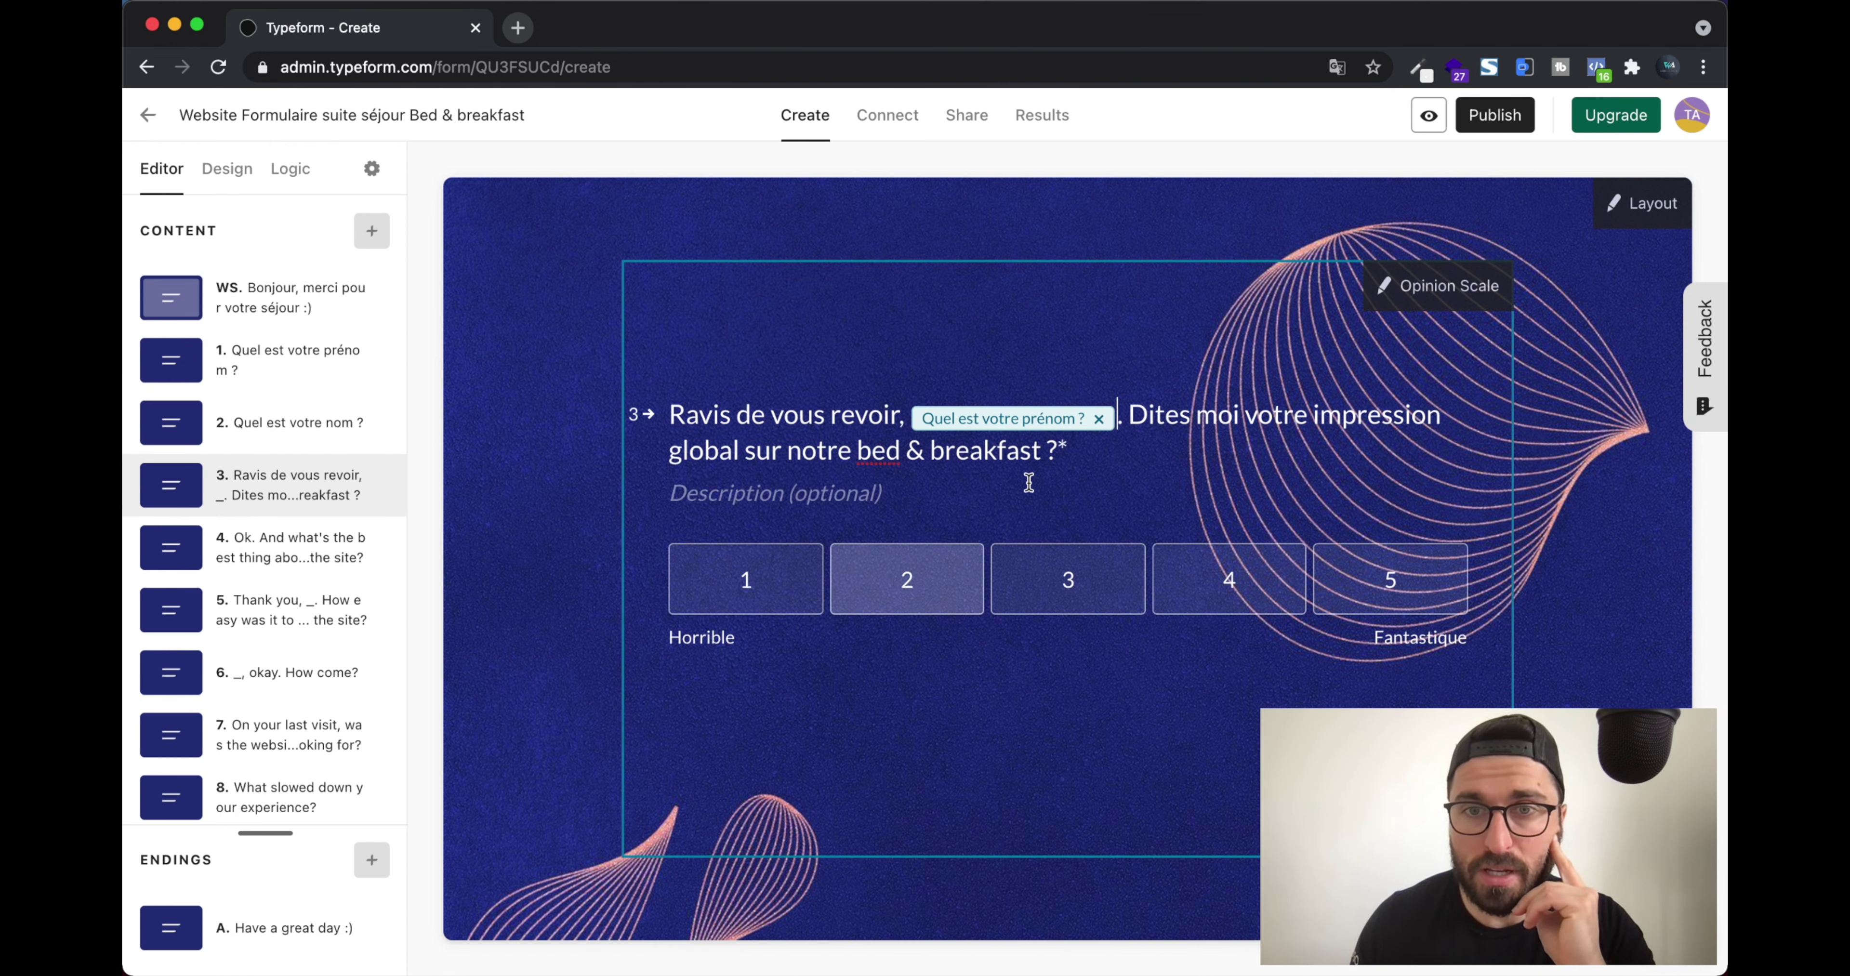
left_click(1098, 419)
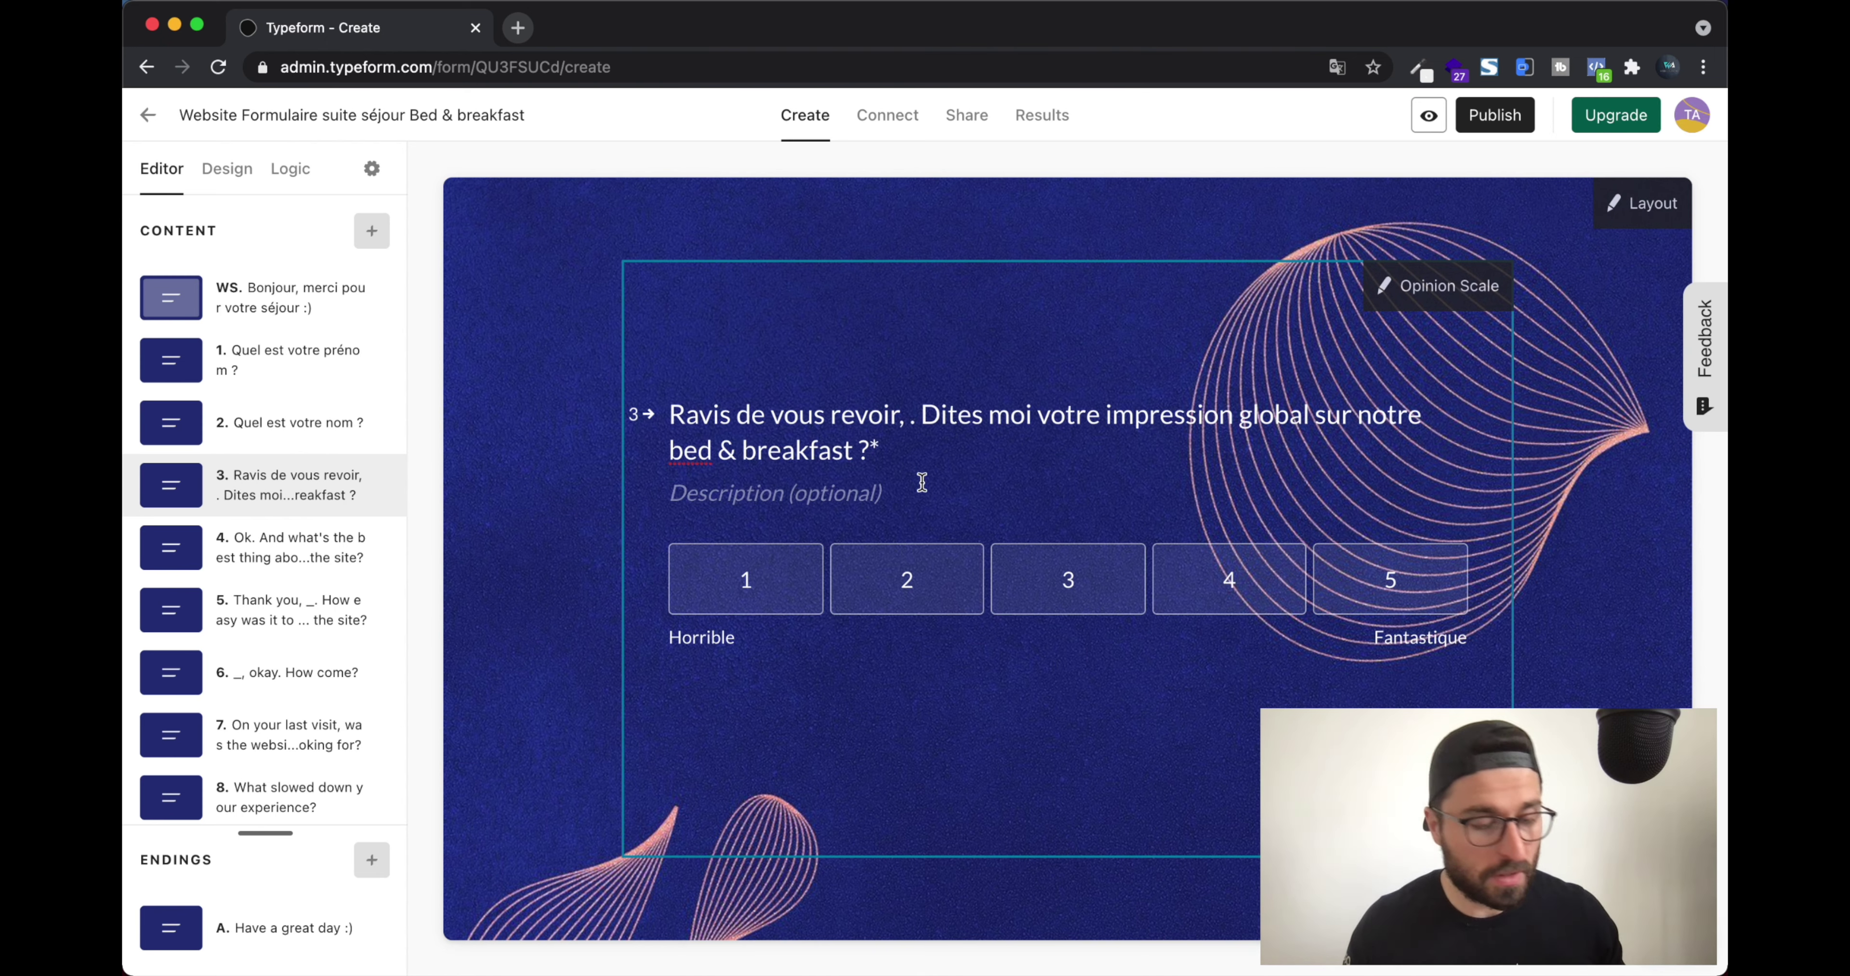
type("@")
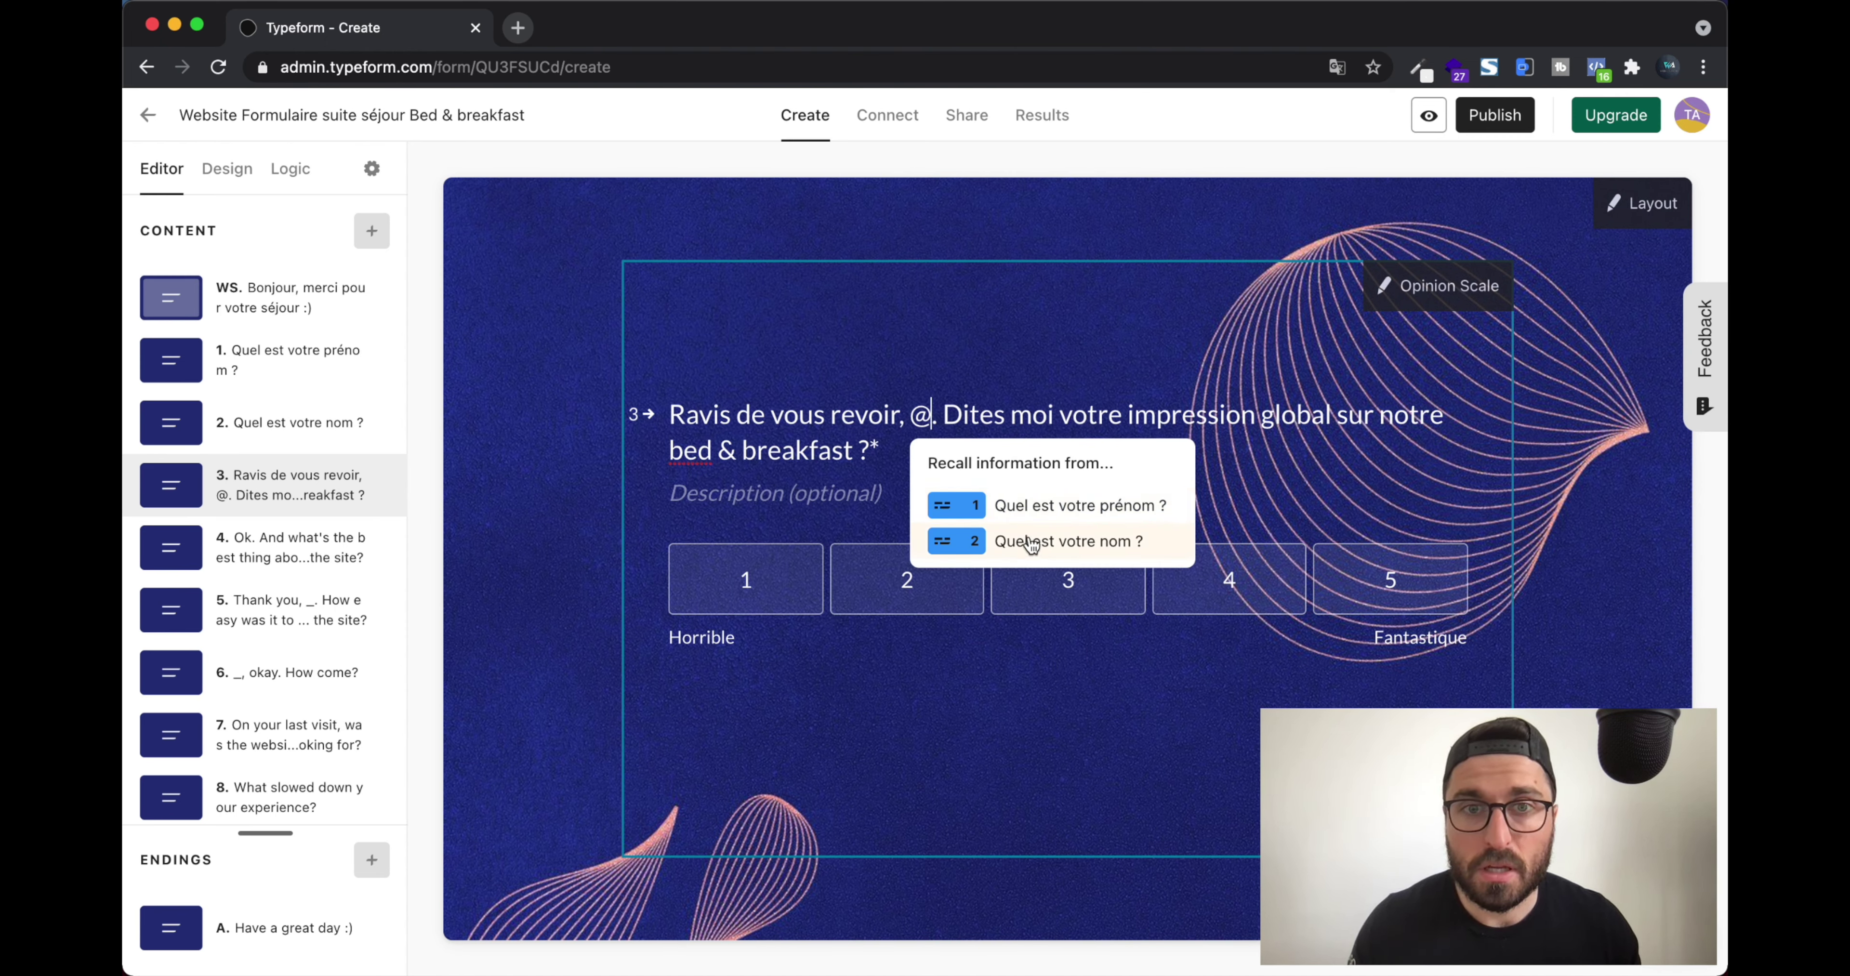
left_click(909, 422)
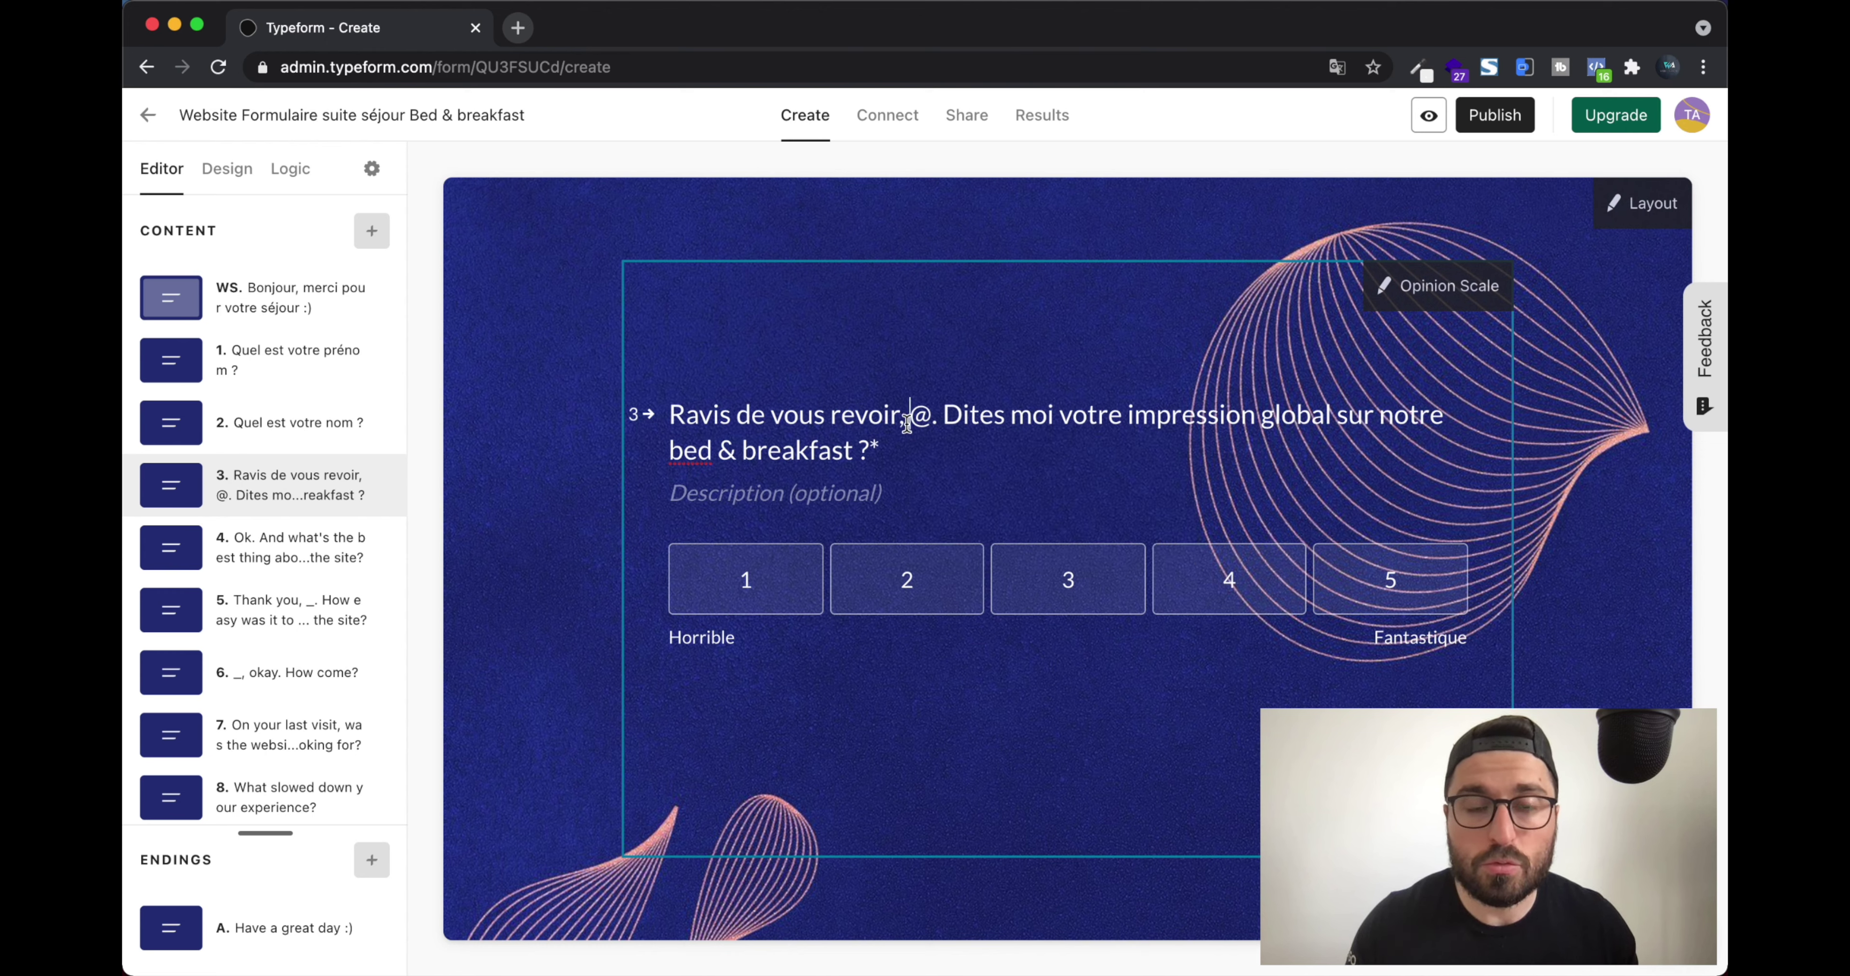
left_click(939, 424)
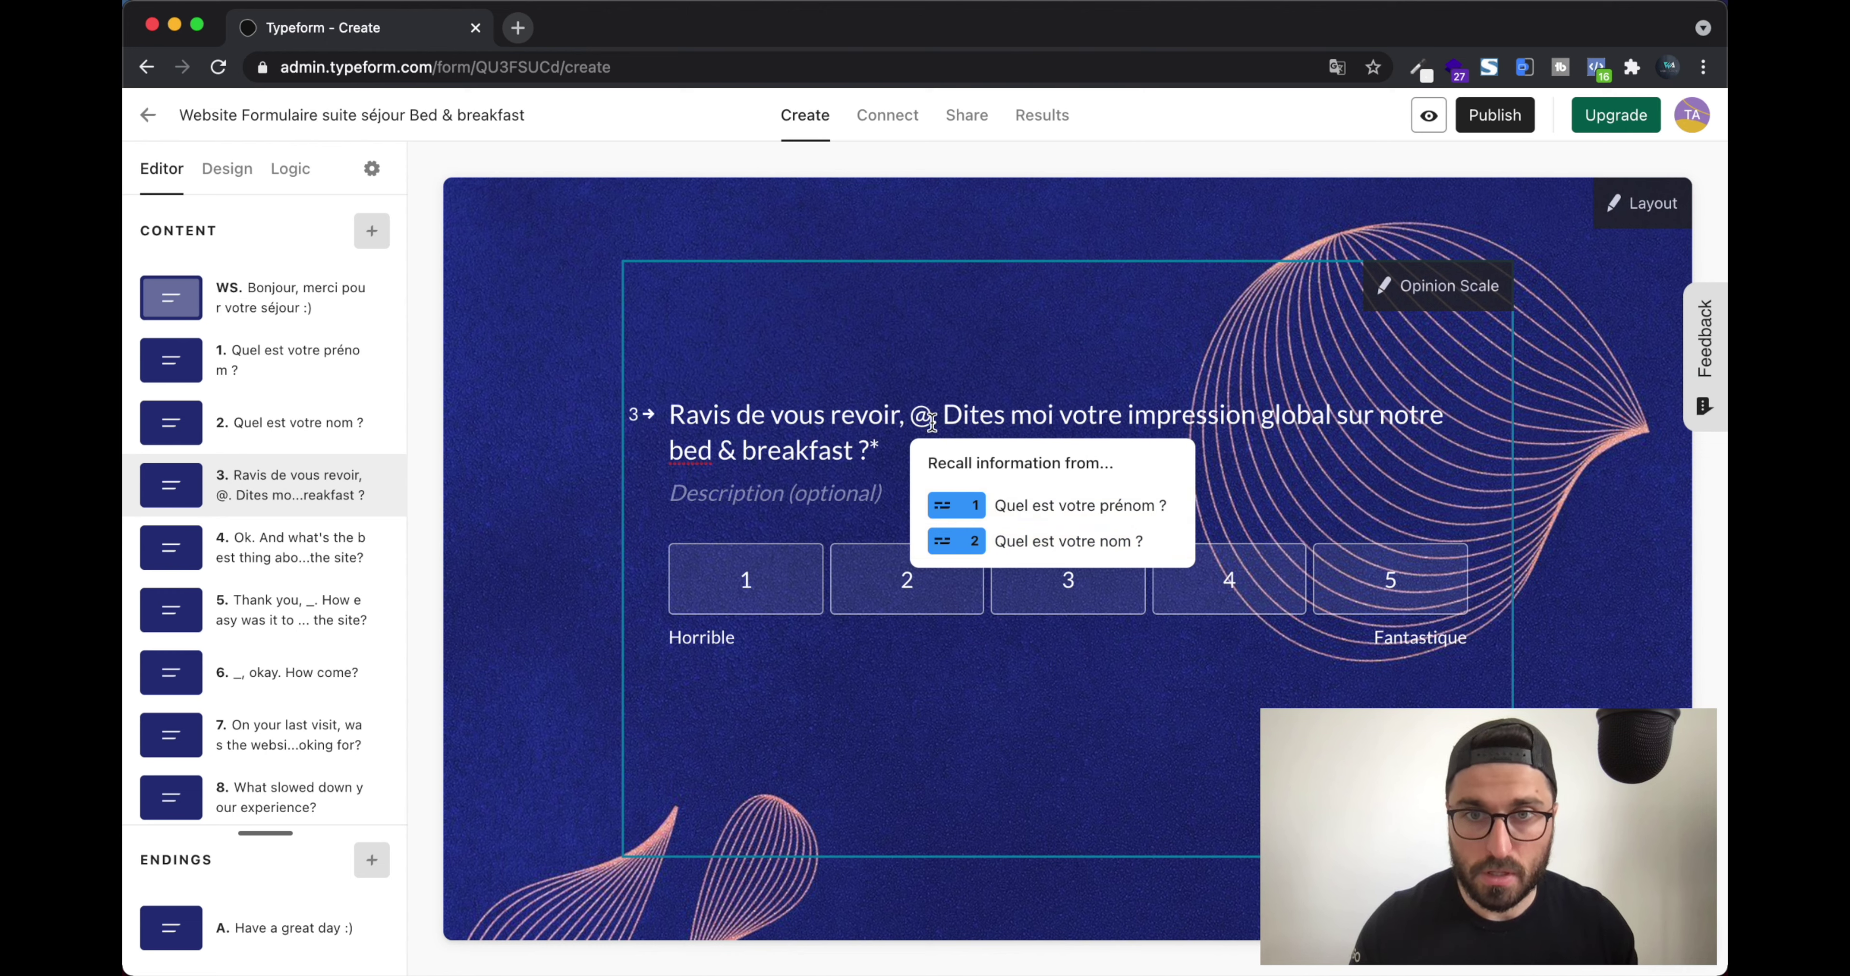
left_click(1043, 497)
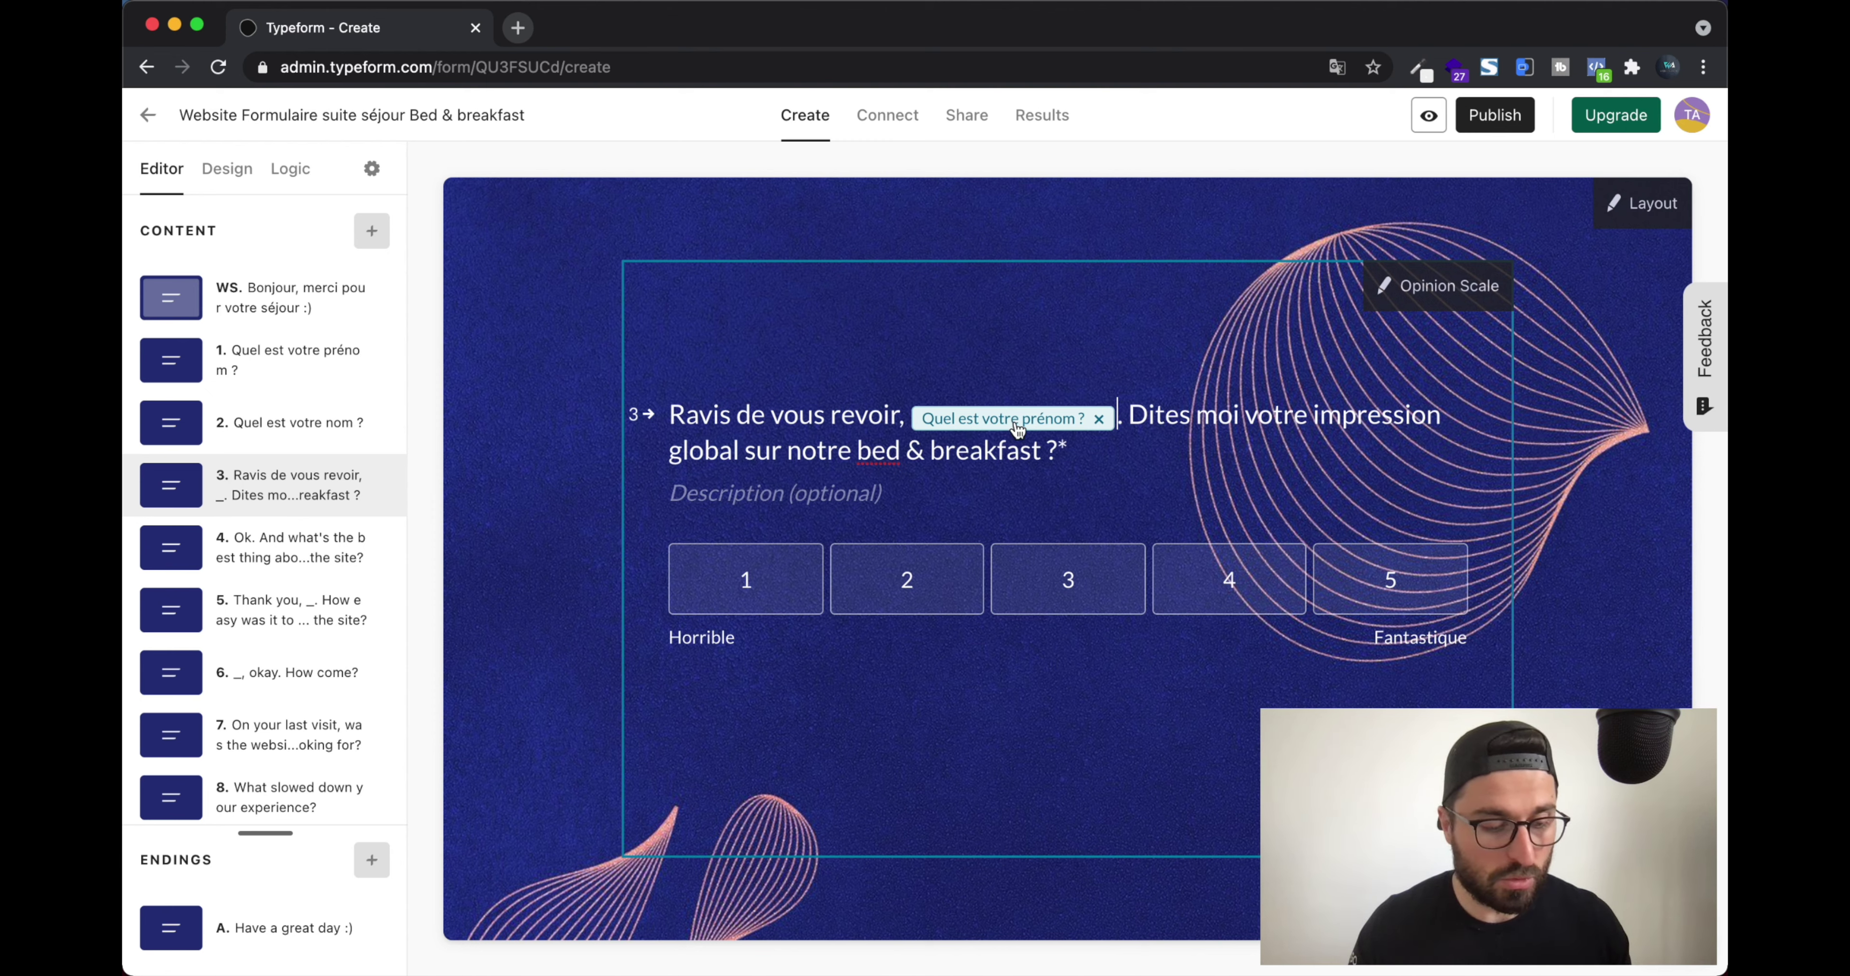
type("@")
key("BackSpace")
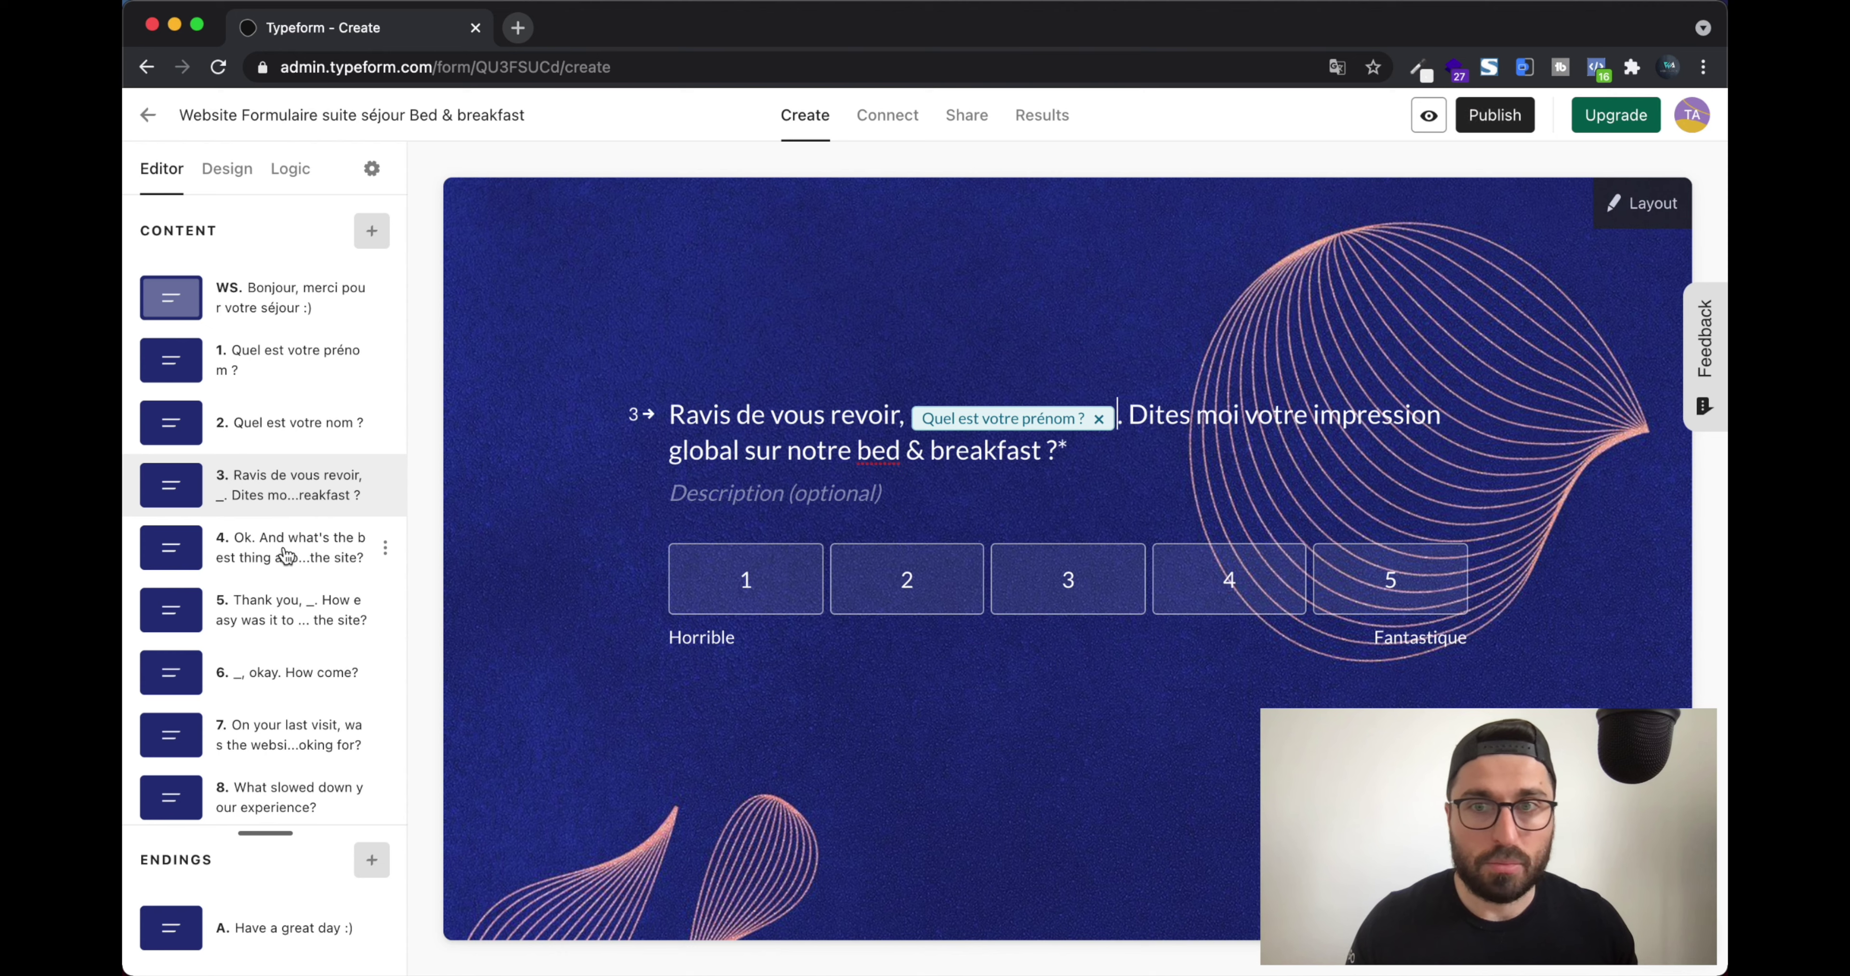
Examine the layout options and the opinion-scale settings of question 3
left_click(1644, 203)
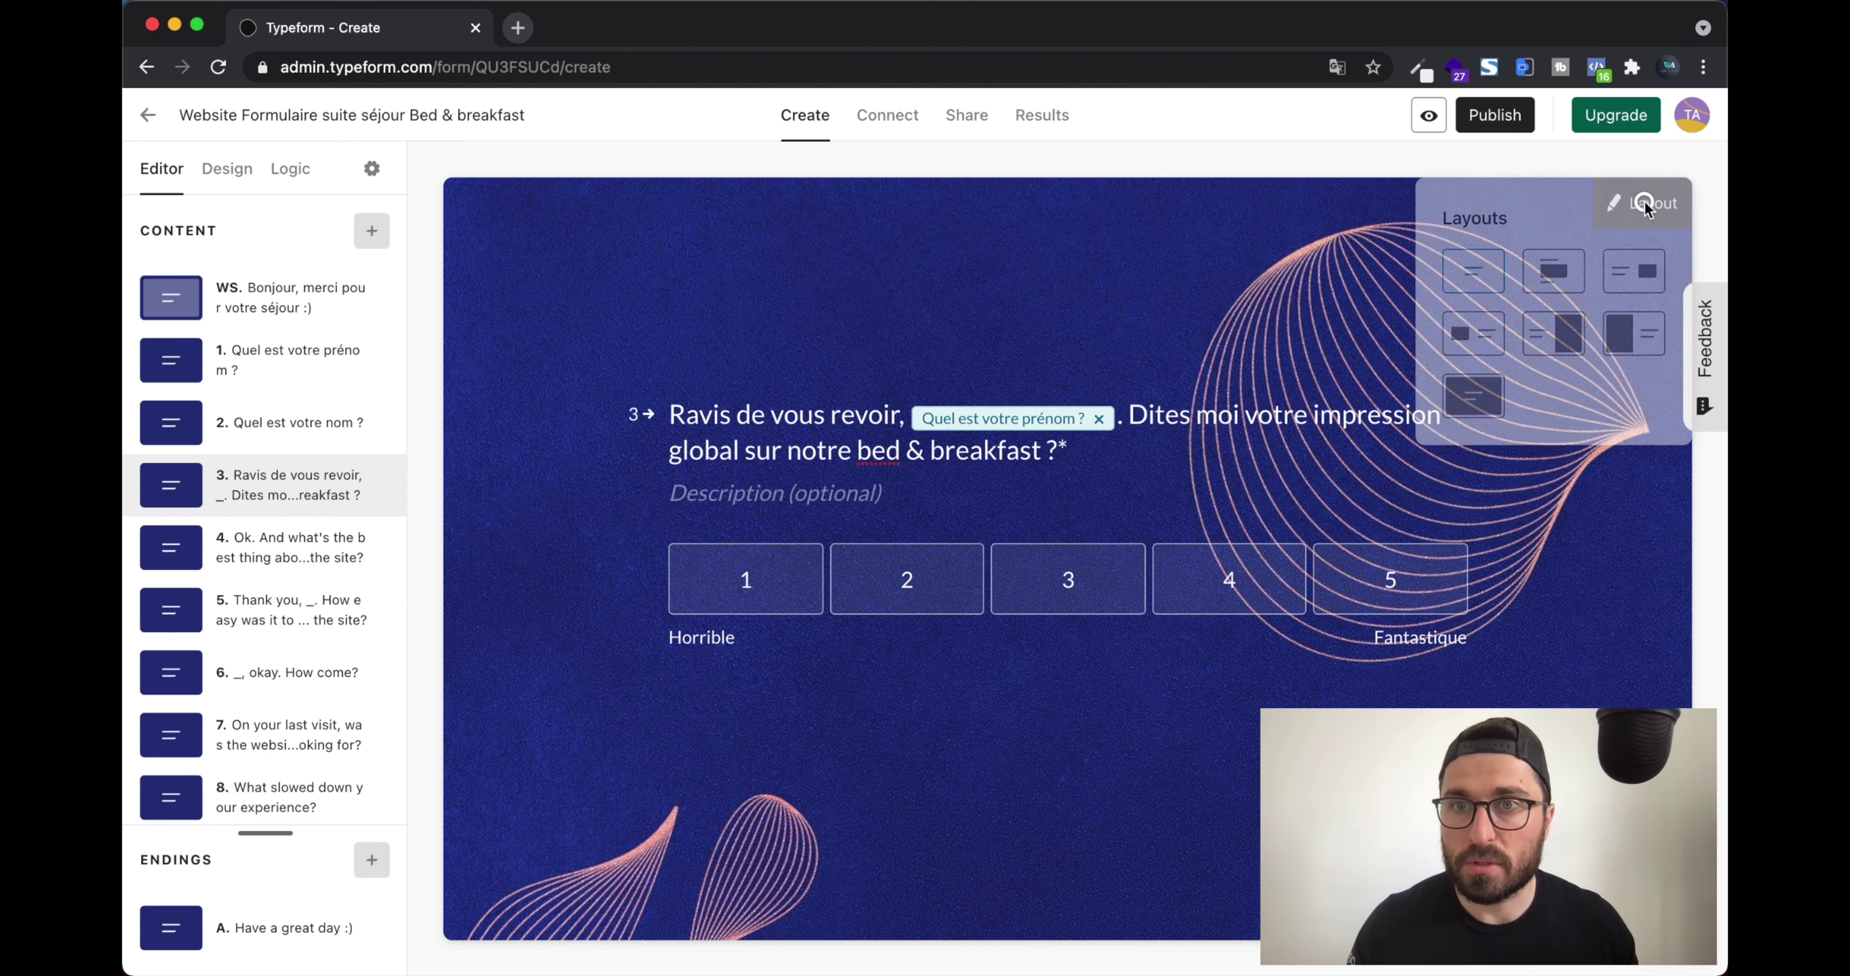
left_click(1311, 224)
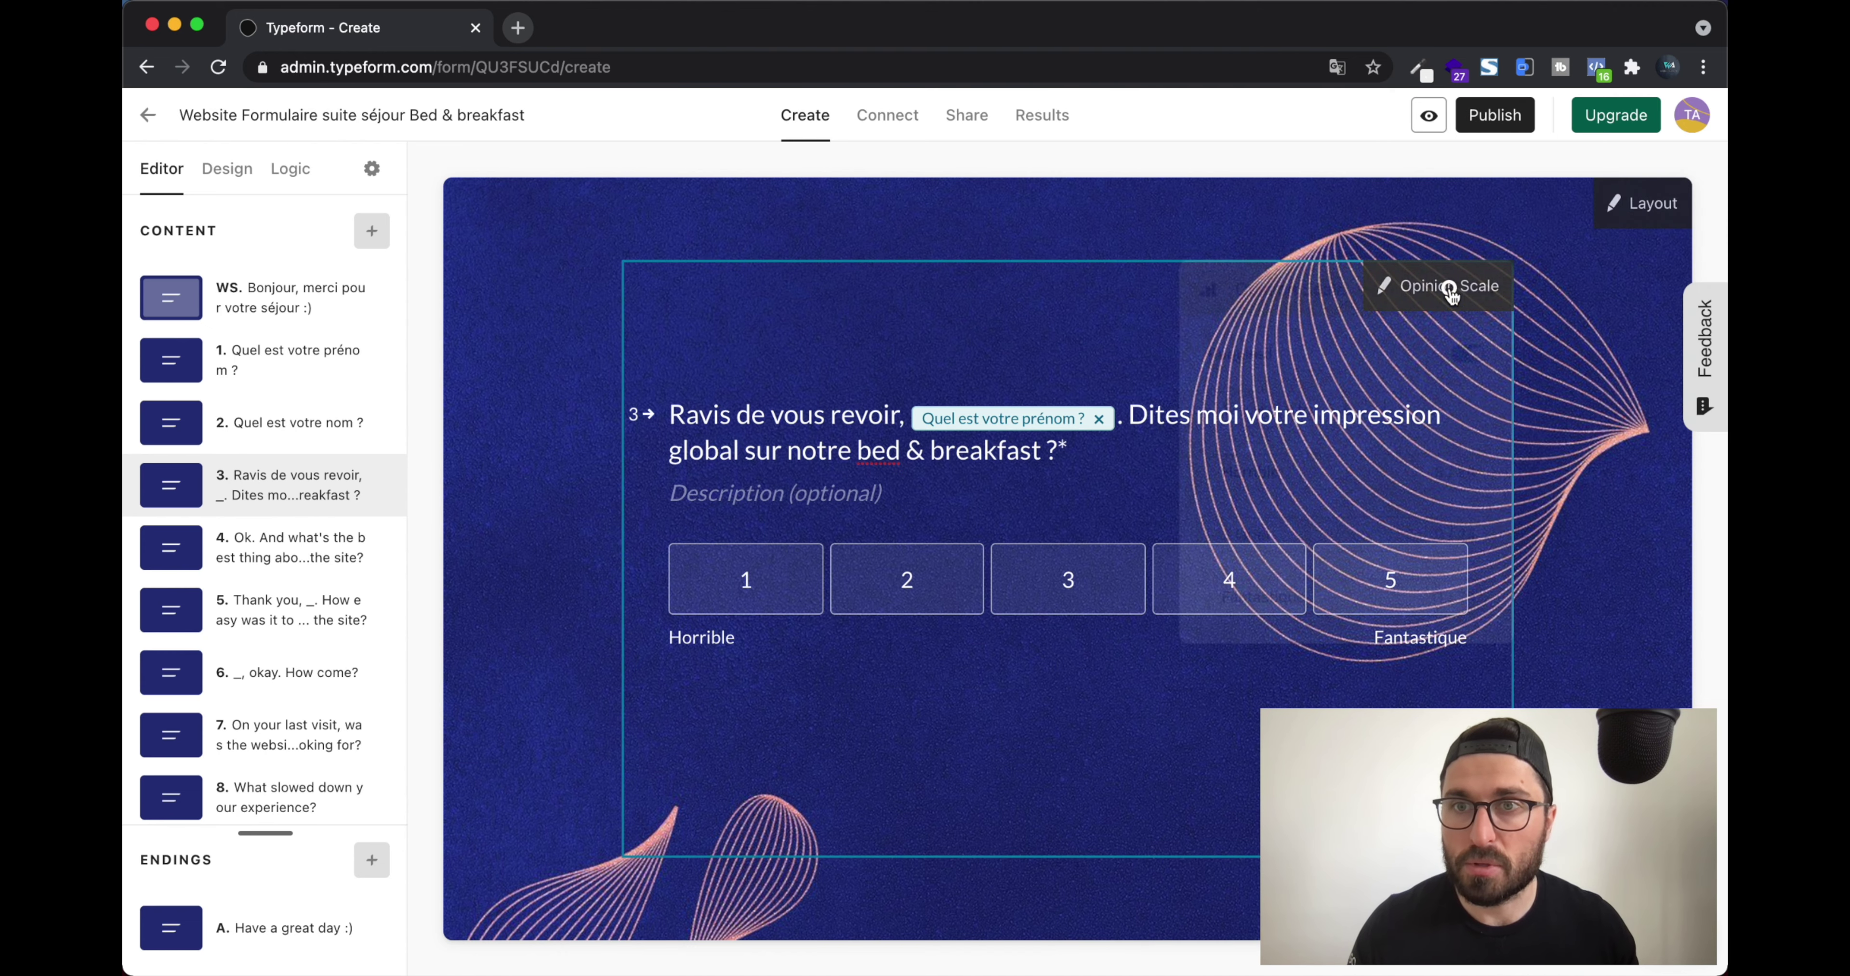
left_click(1433, 287)
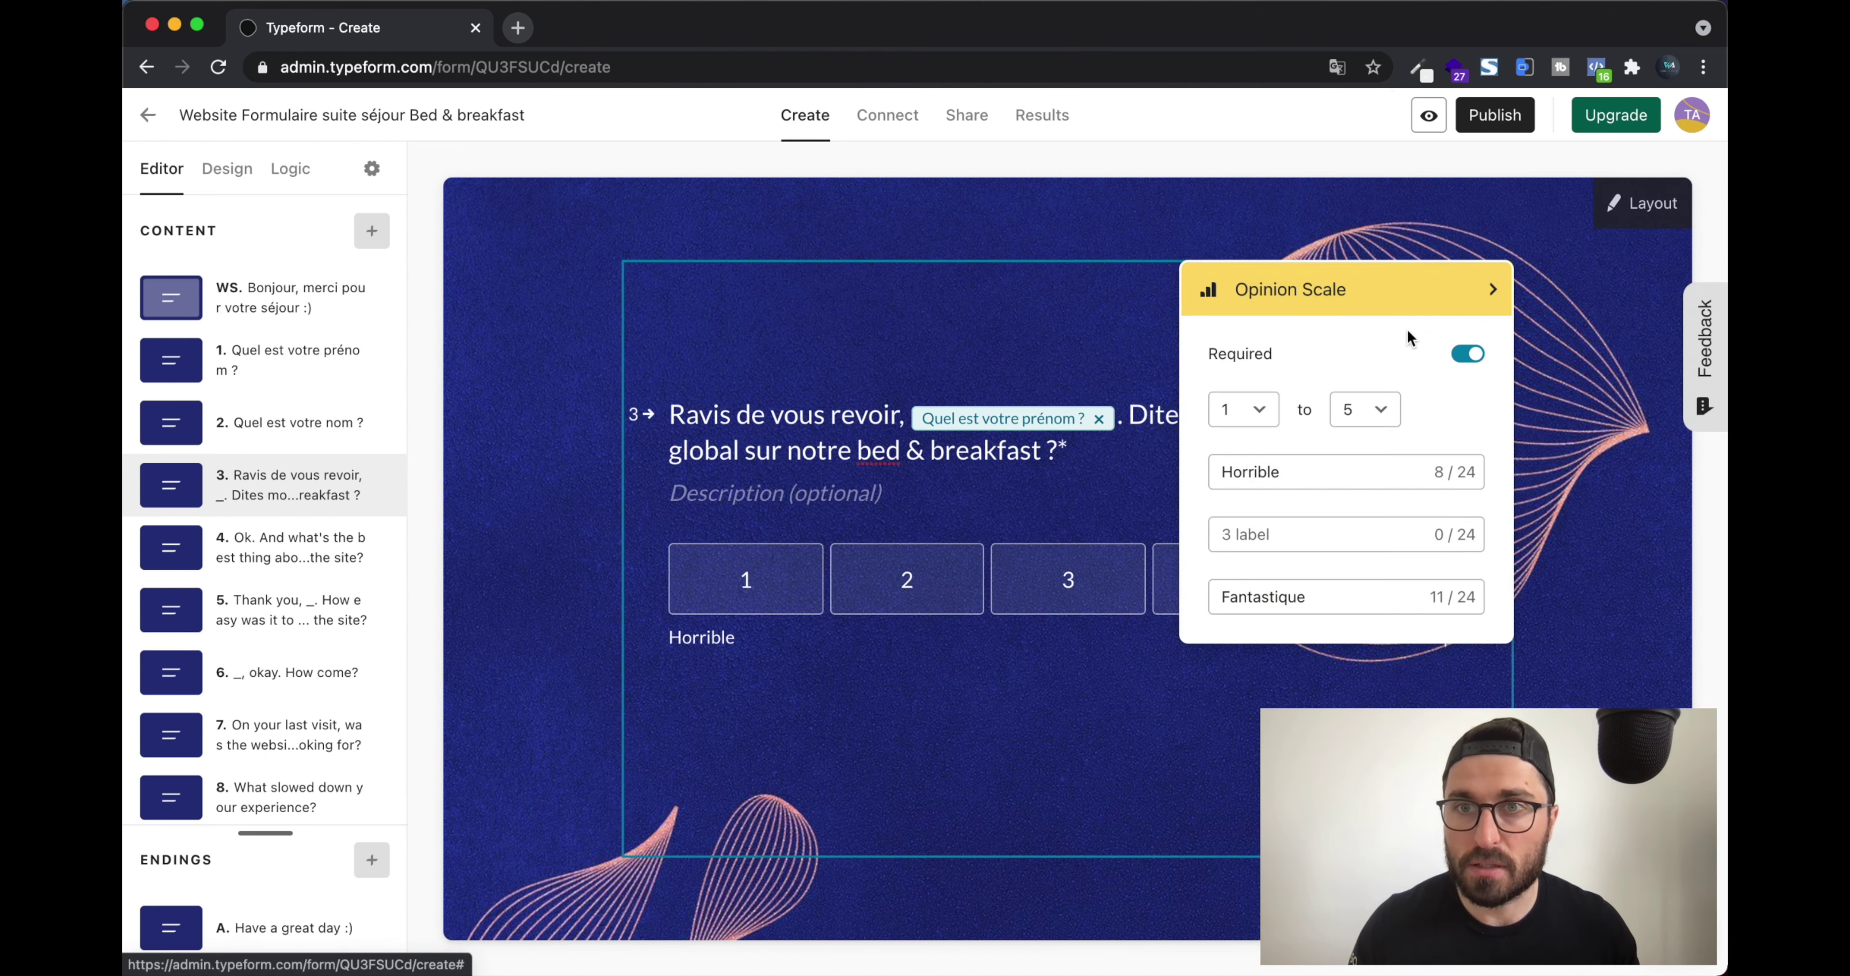
left_click(1493, 289)
left_click(1467, 253)
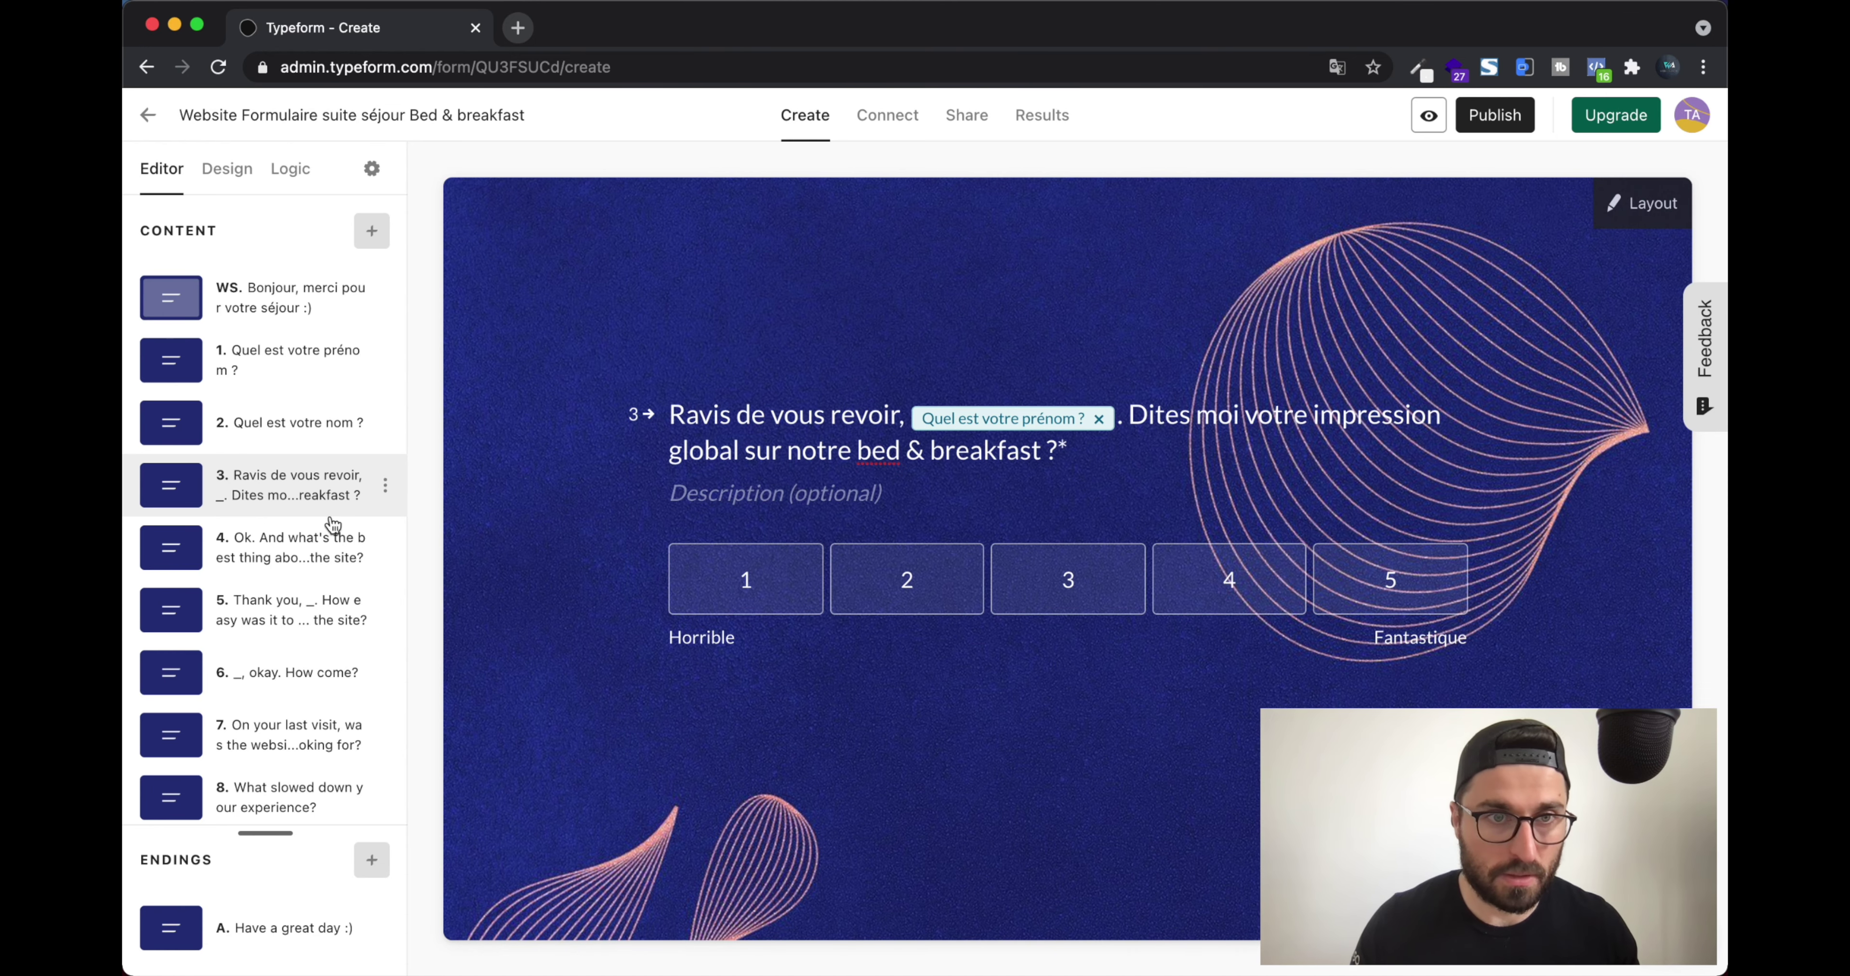
Delete question 4, which asks for the best thing about the site
left_click(318, 543)
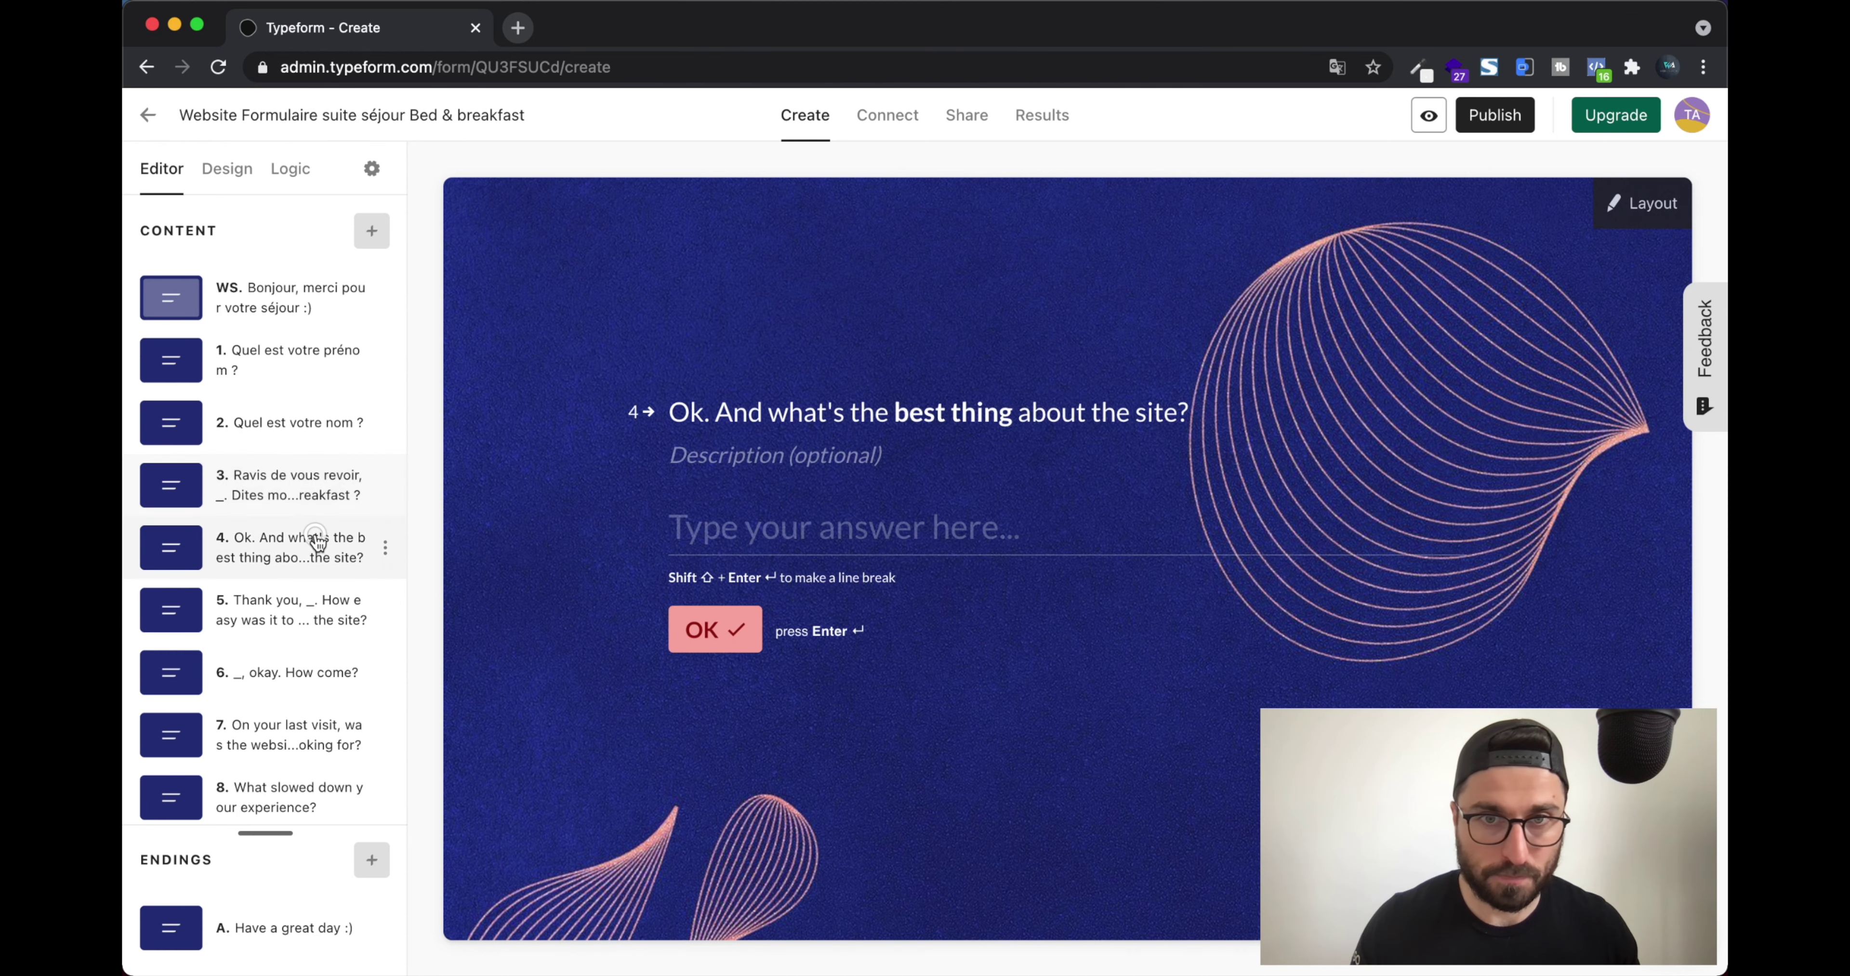
triple_click(896, 412)
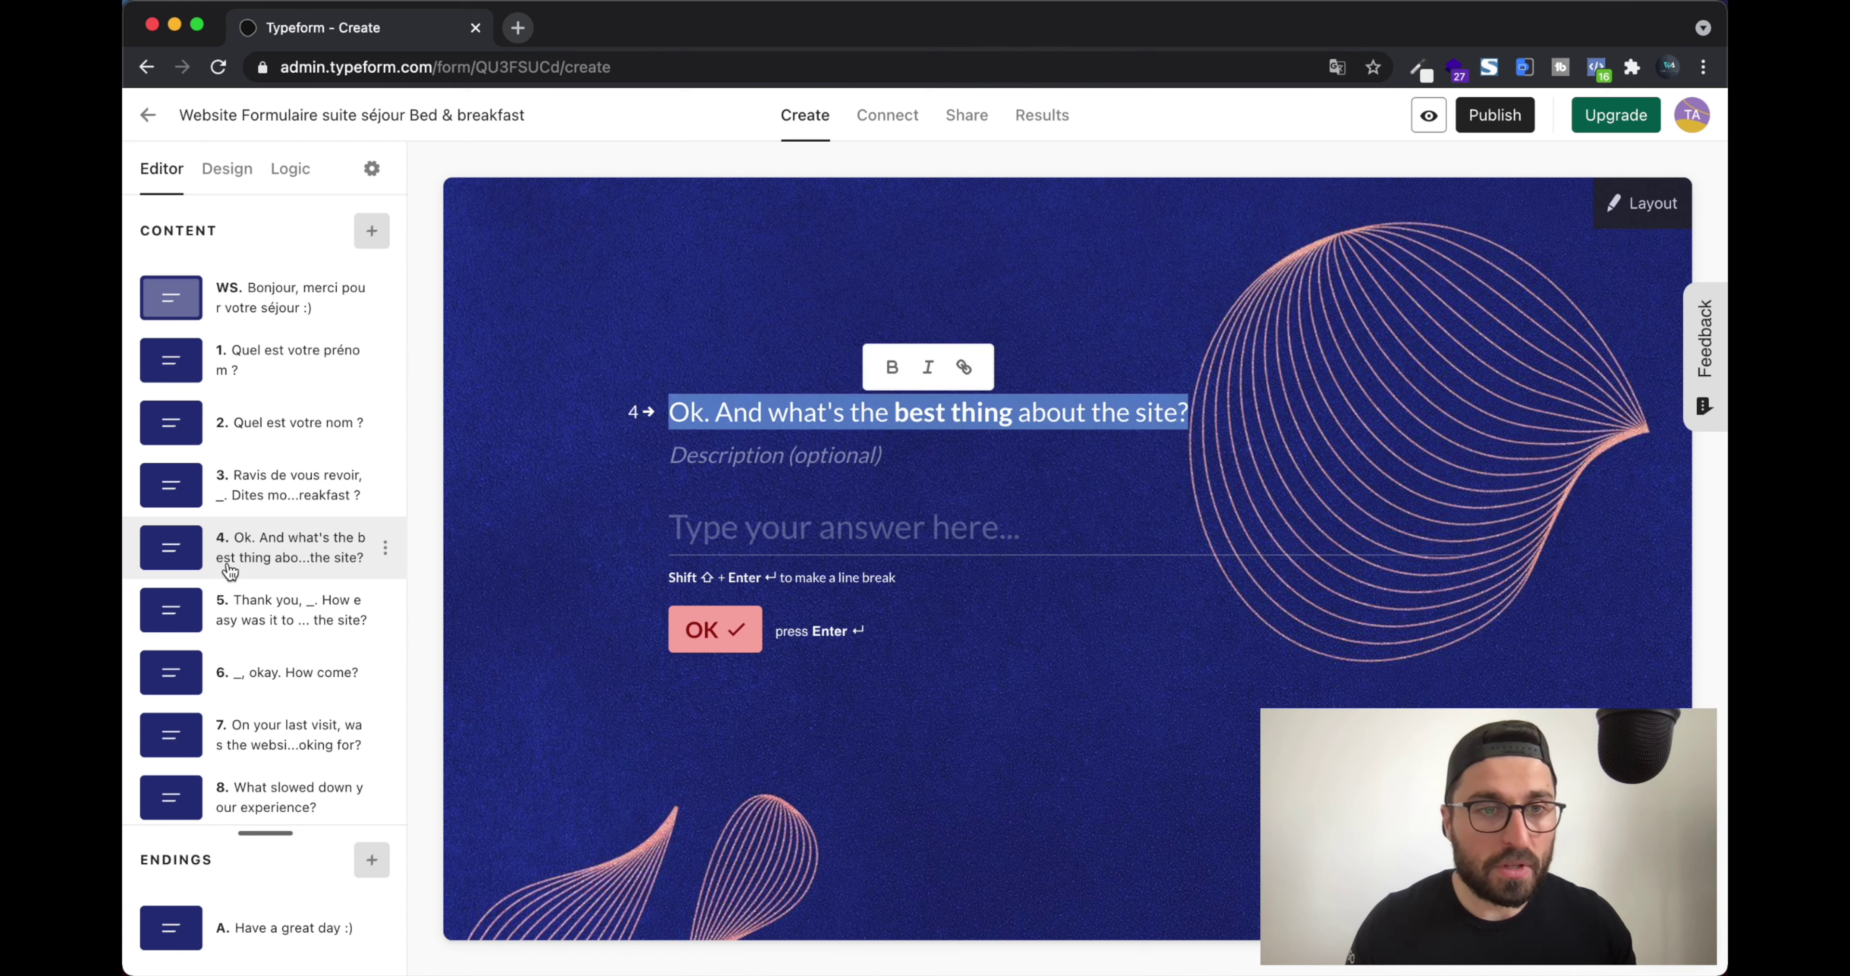
mouse_move(386, 557)
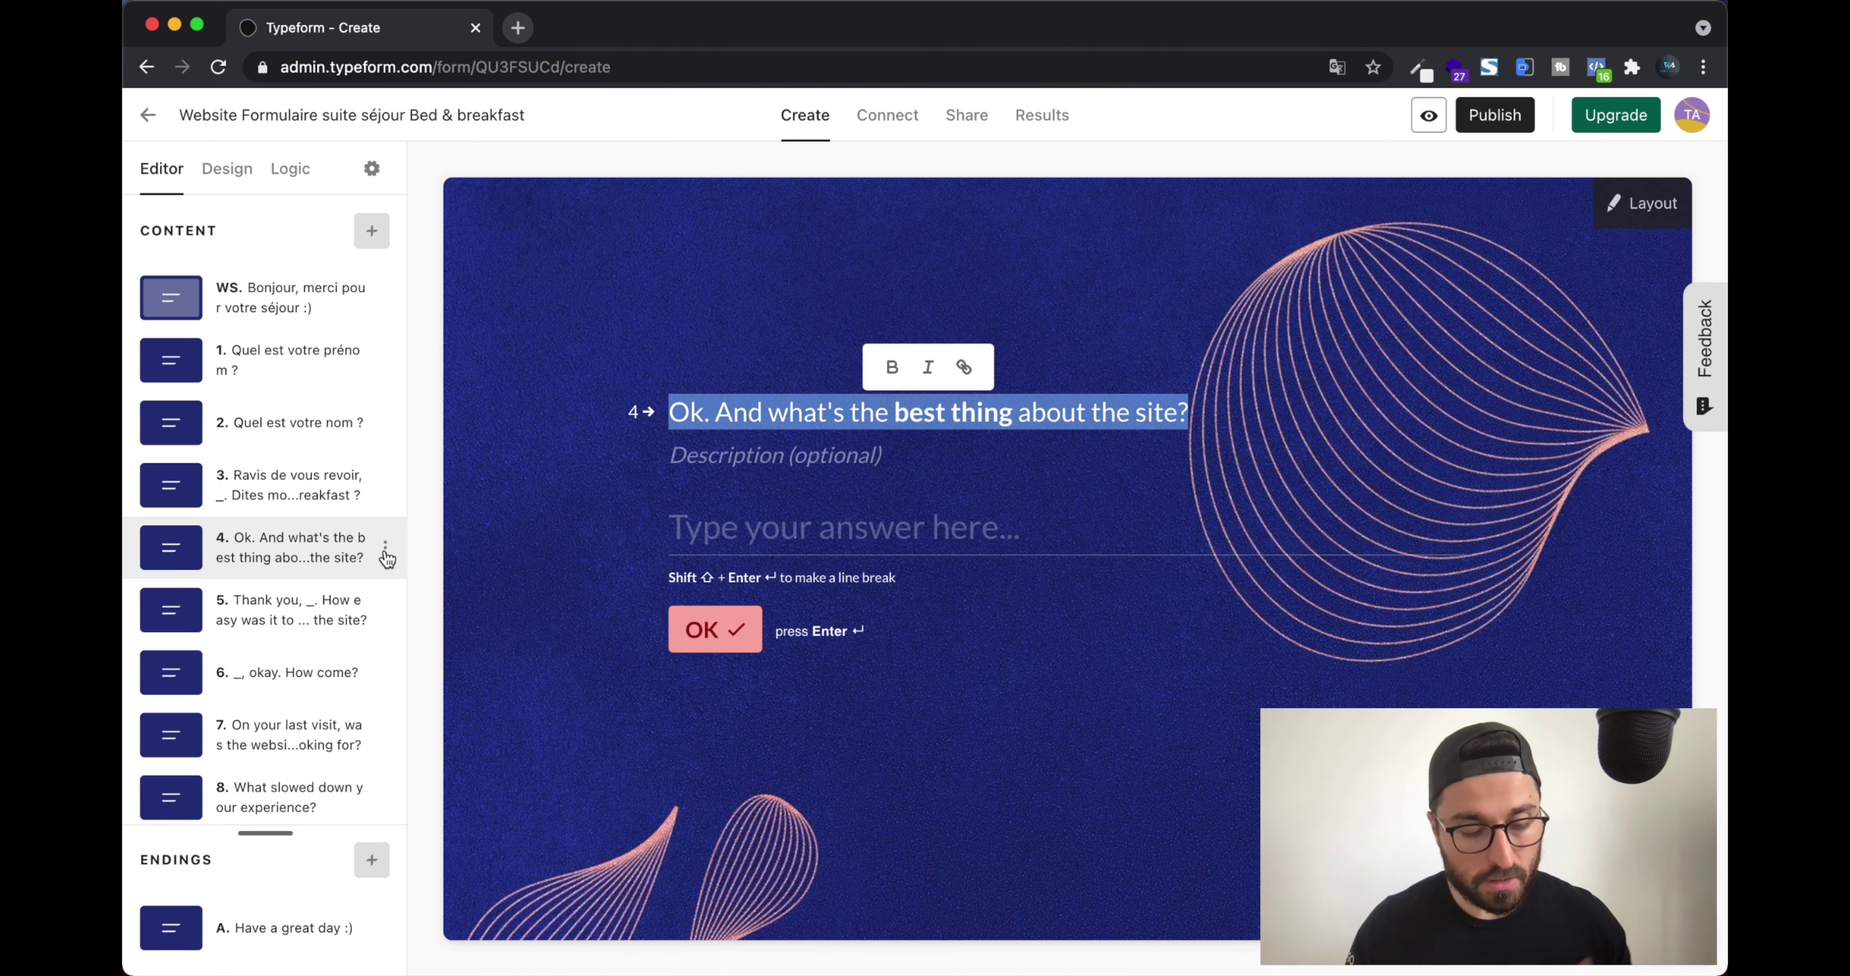
left_click(385, 550)
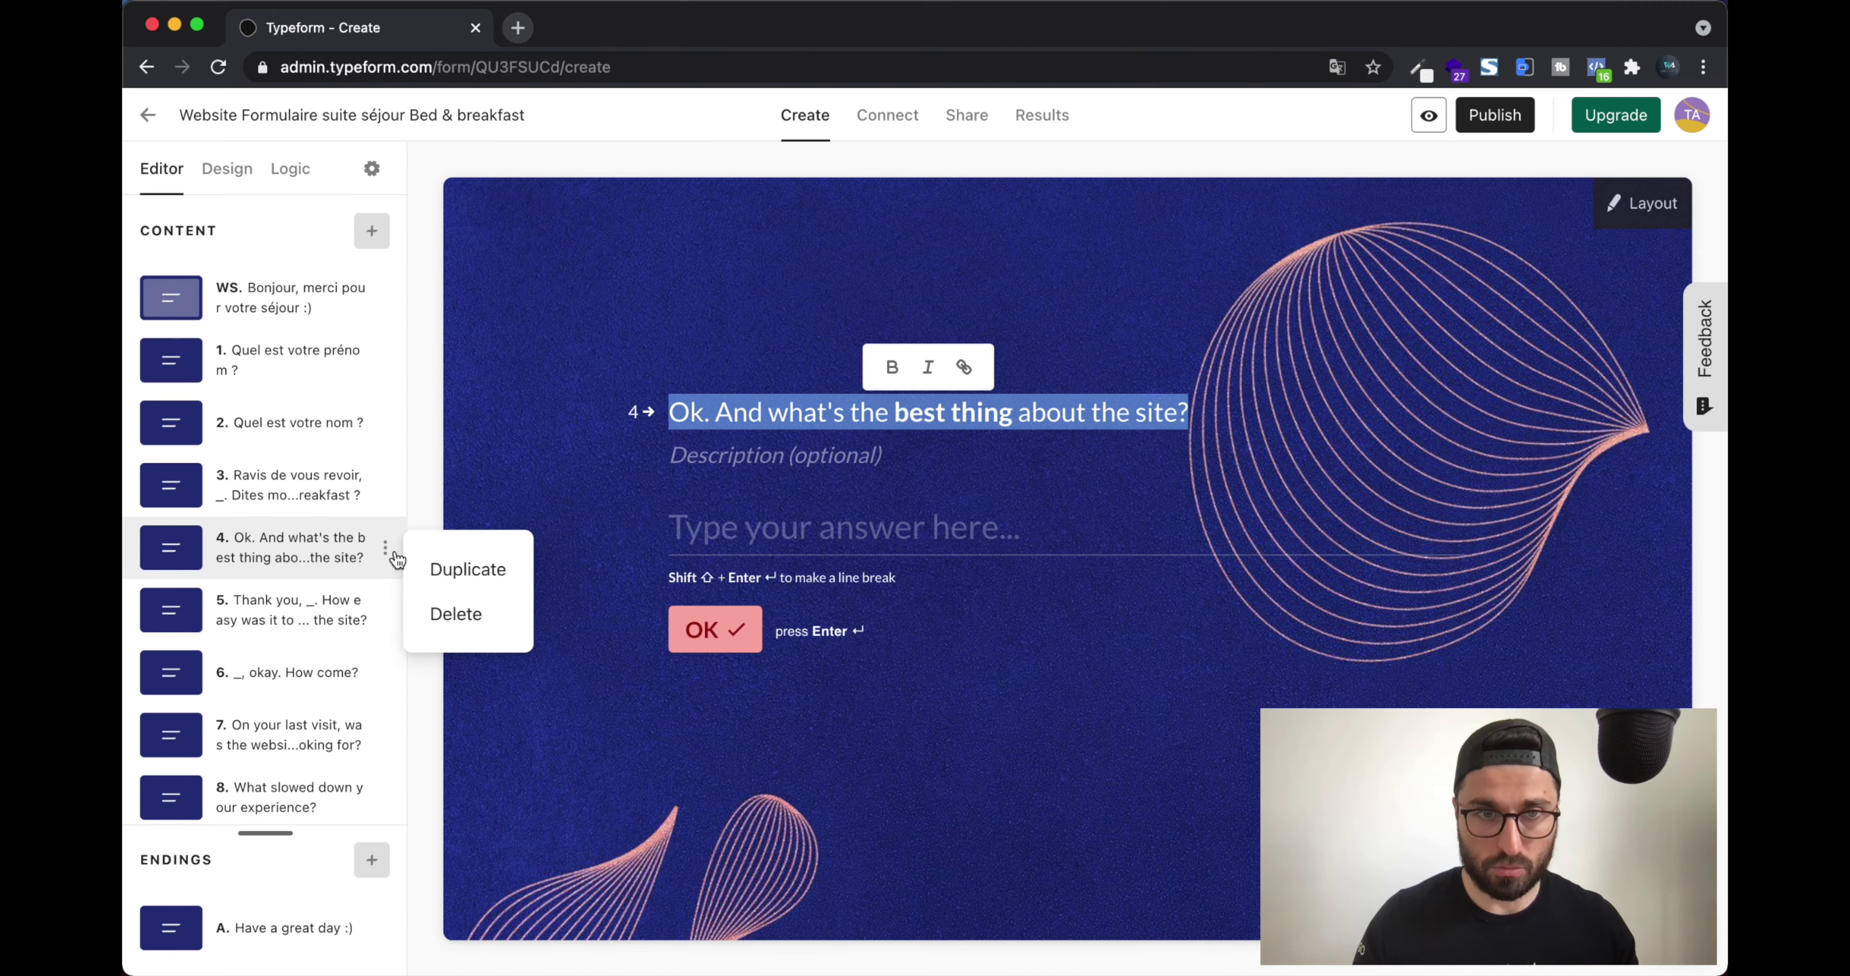
left_click(463, 612)
left_click(1086, 621)
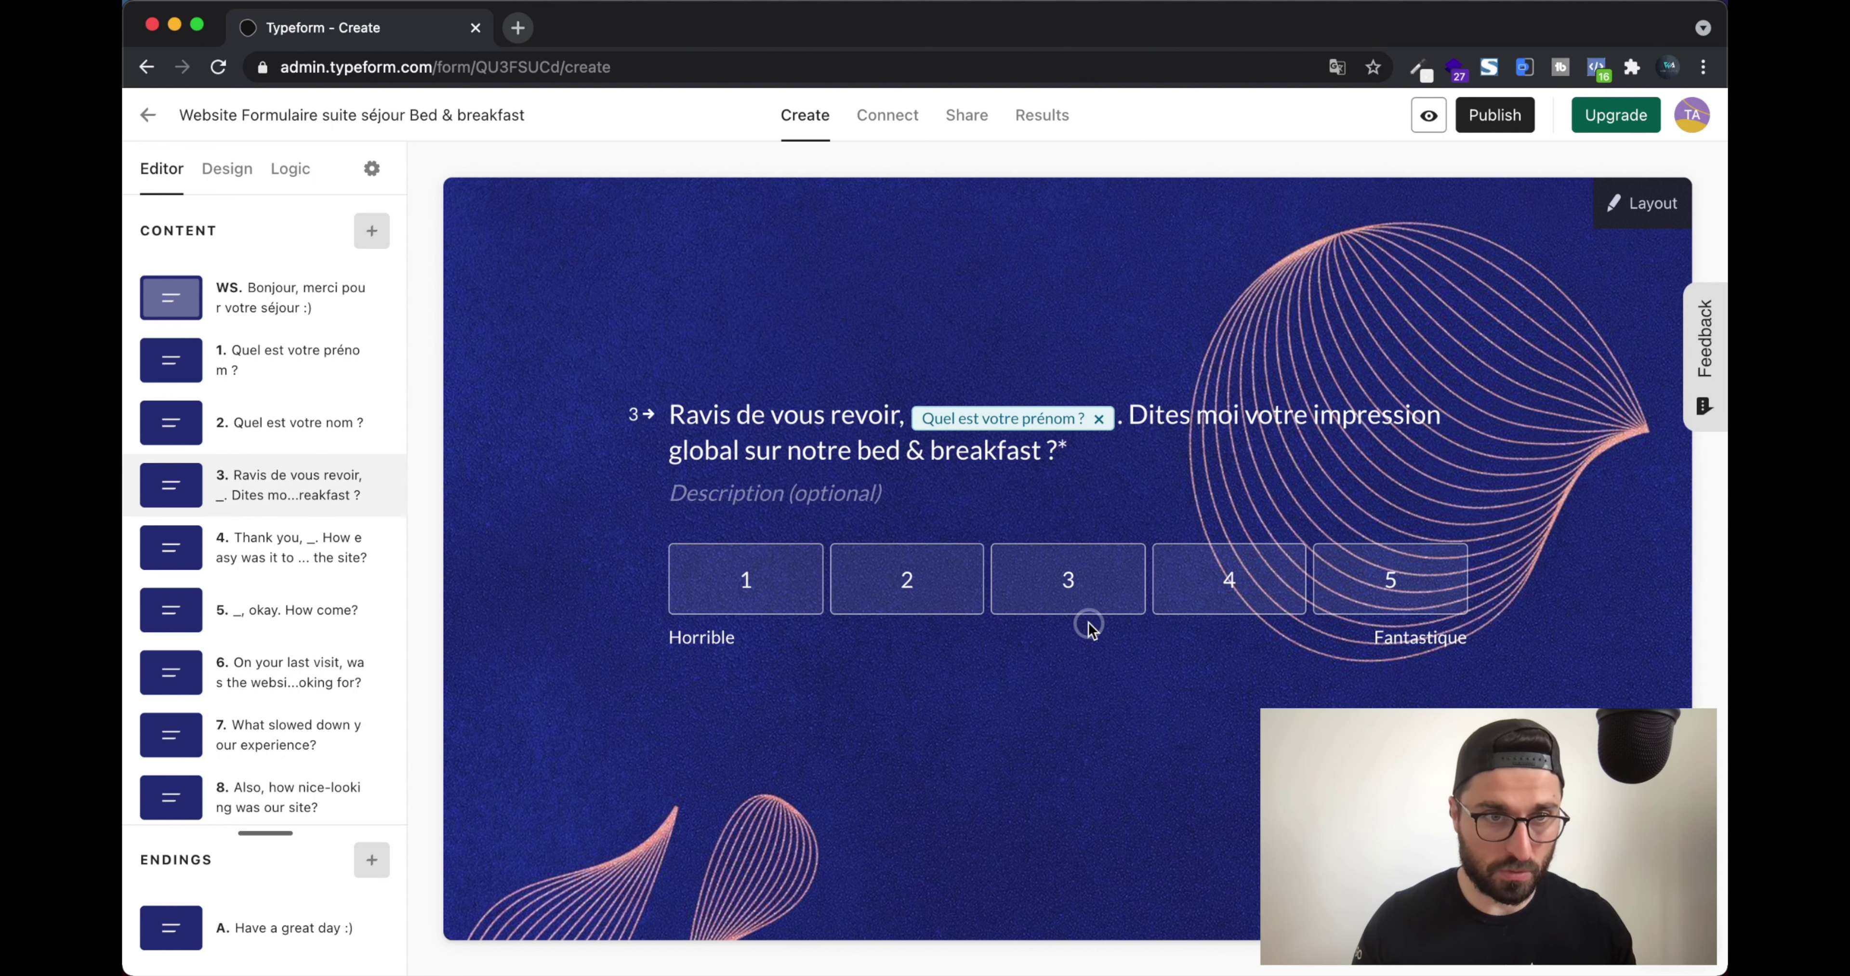
Clear the "Thank you" opening of the multiple-choice question about how easy it was to find things on the site
left_click(306, 551)
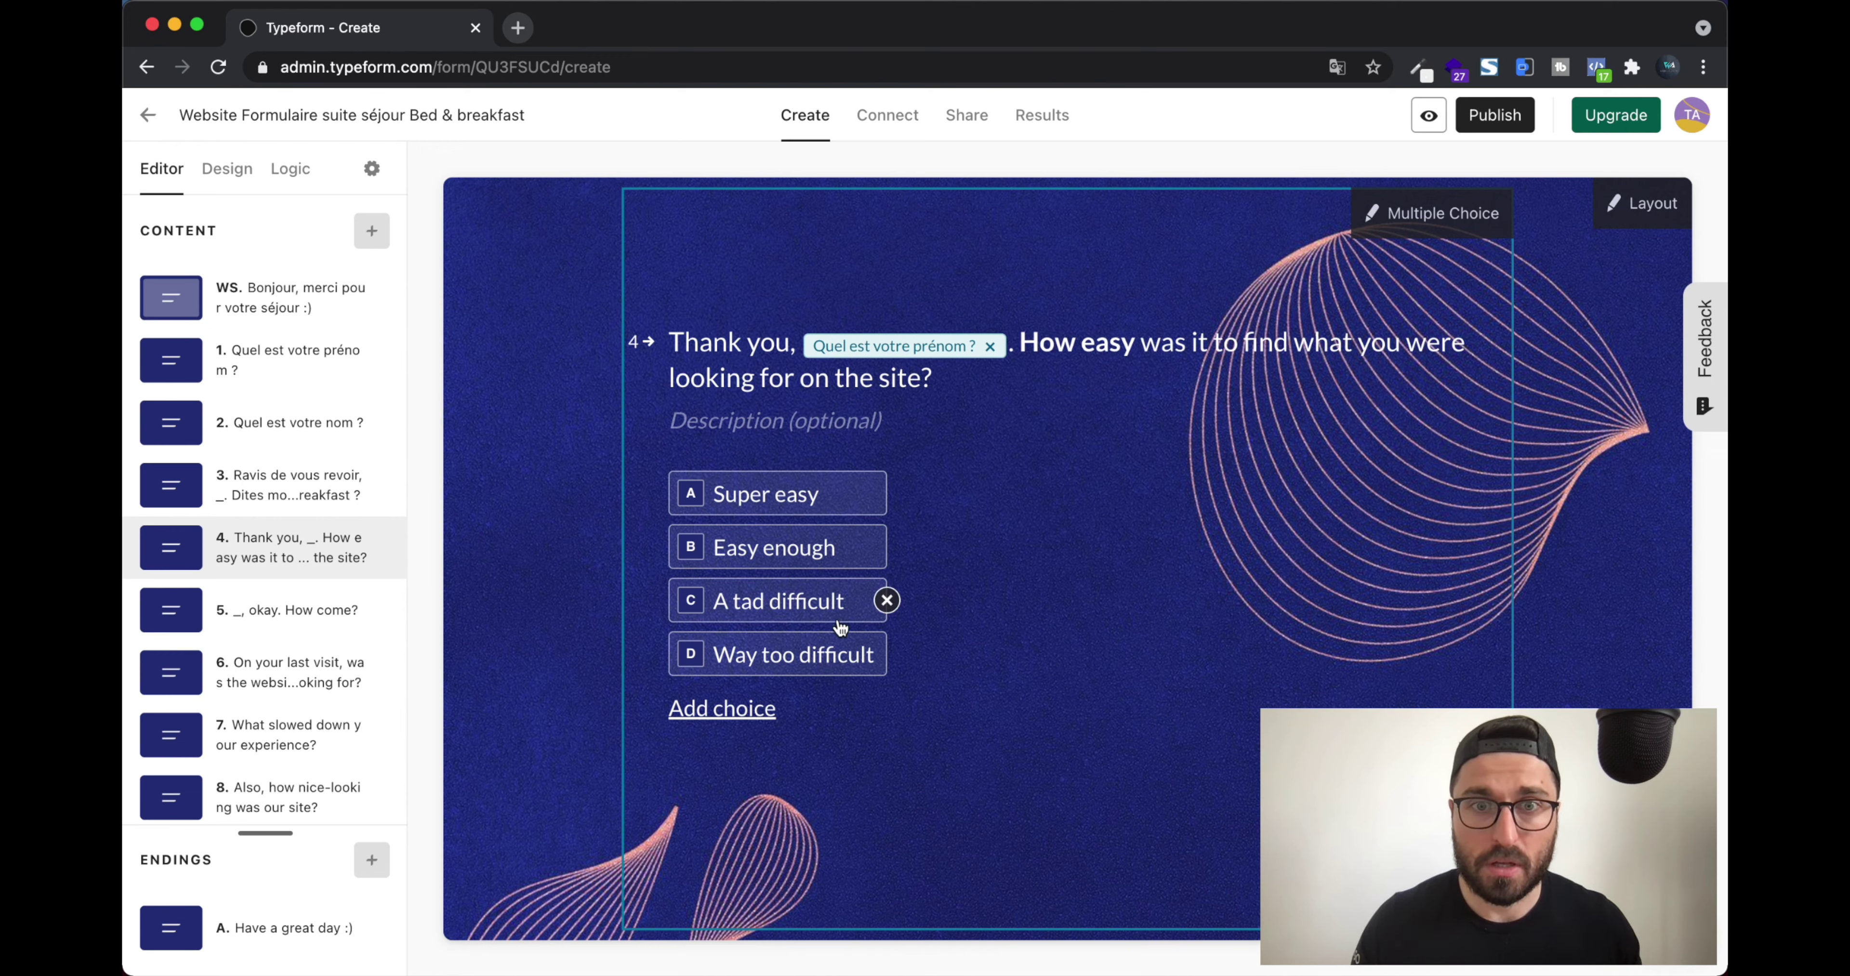
left_click(826, 662)
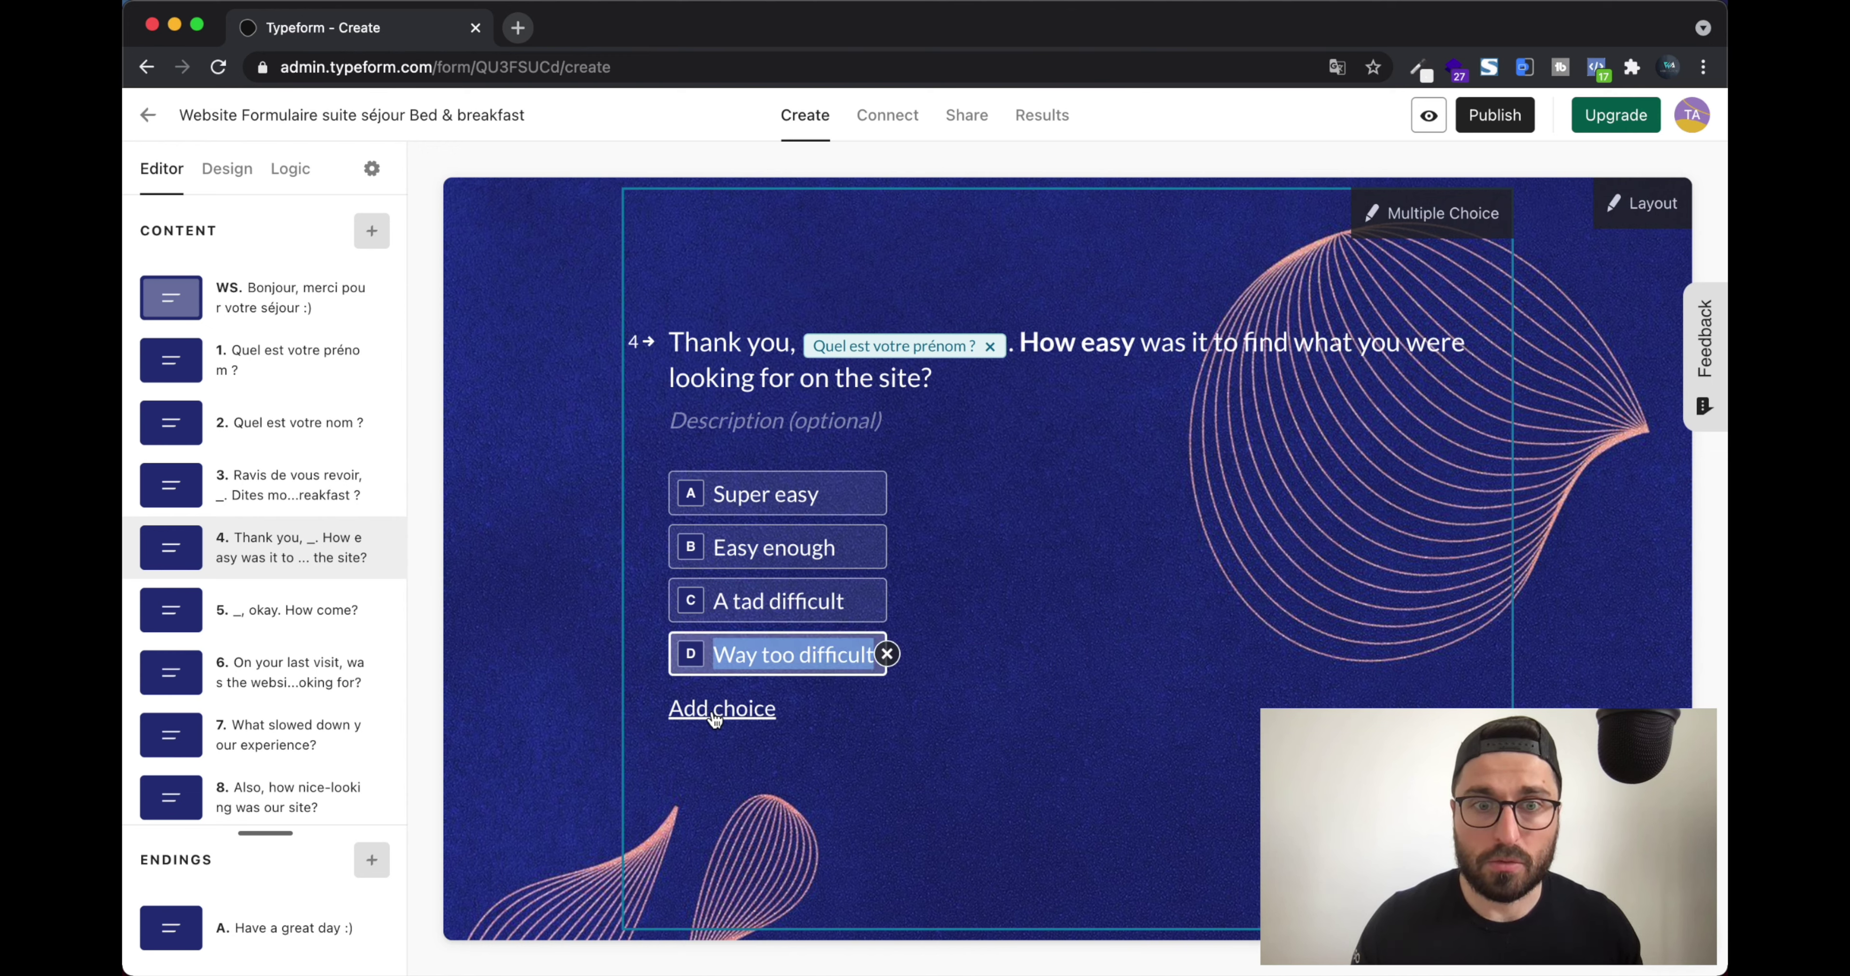
left_click(975, 472)
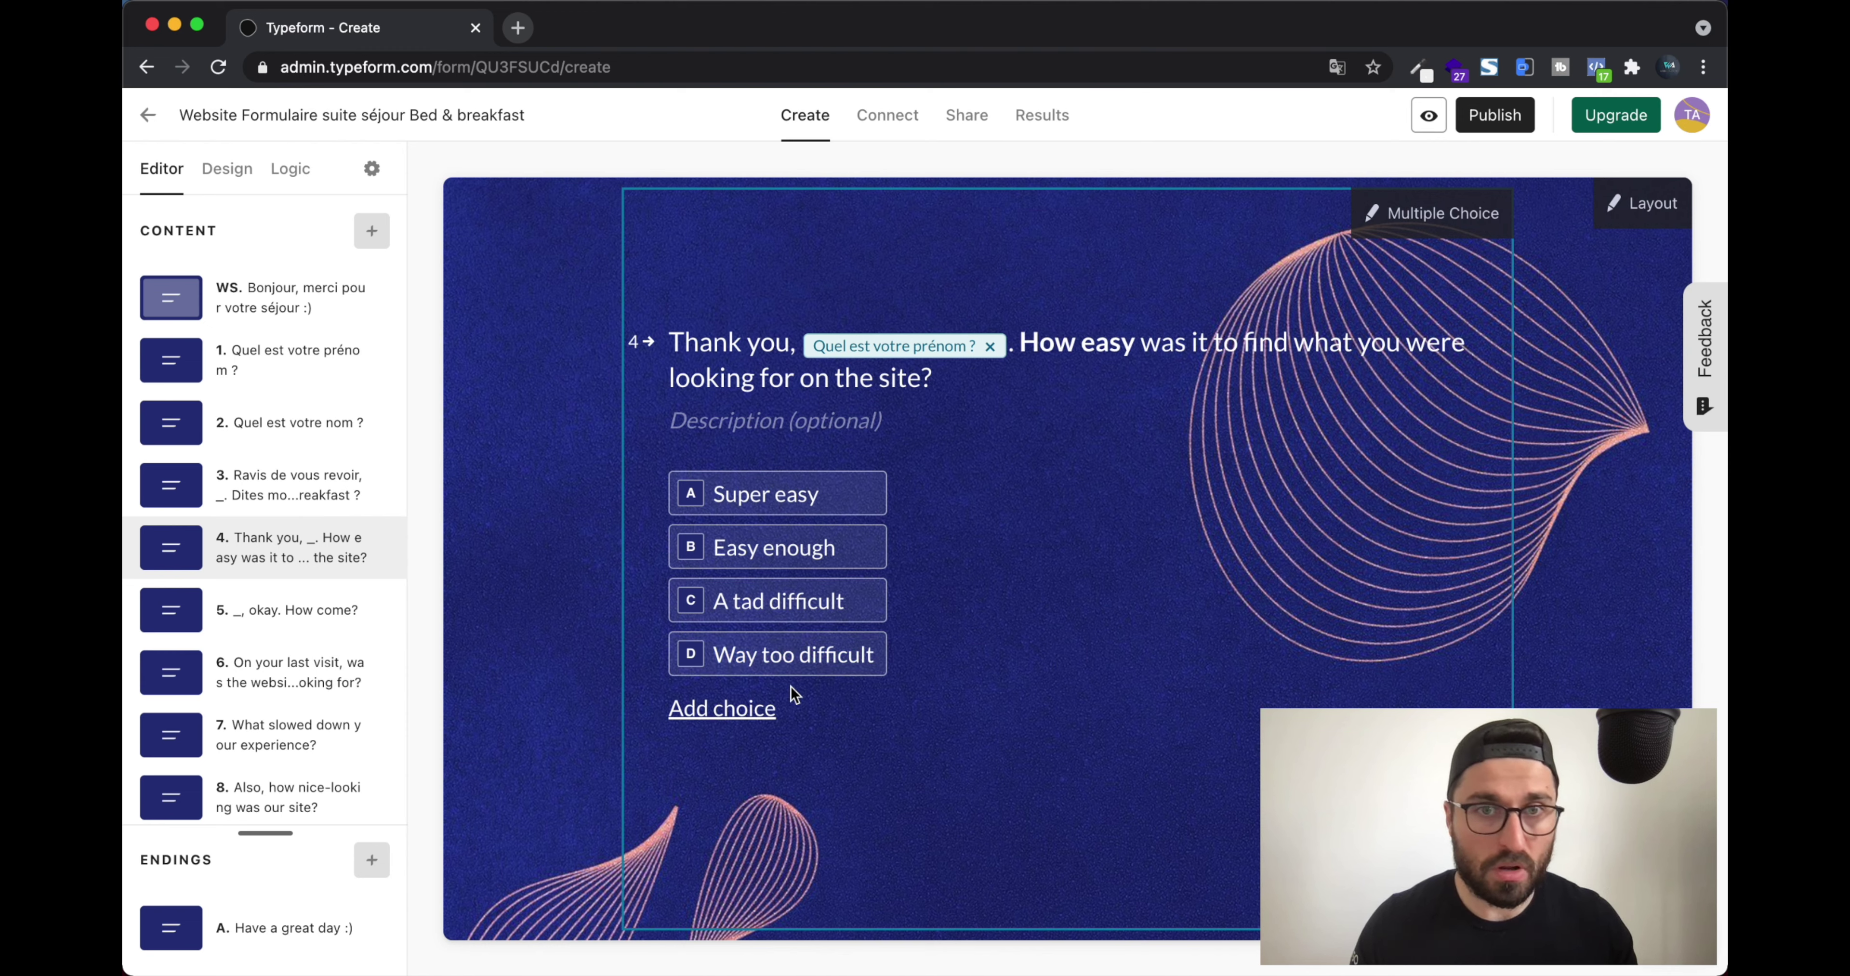
left_click_drag(790, 345, 671, 348)
type("Commen")
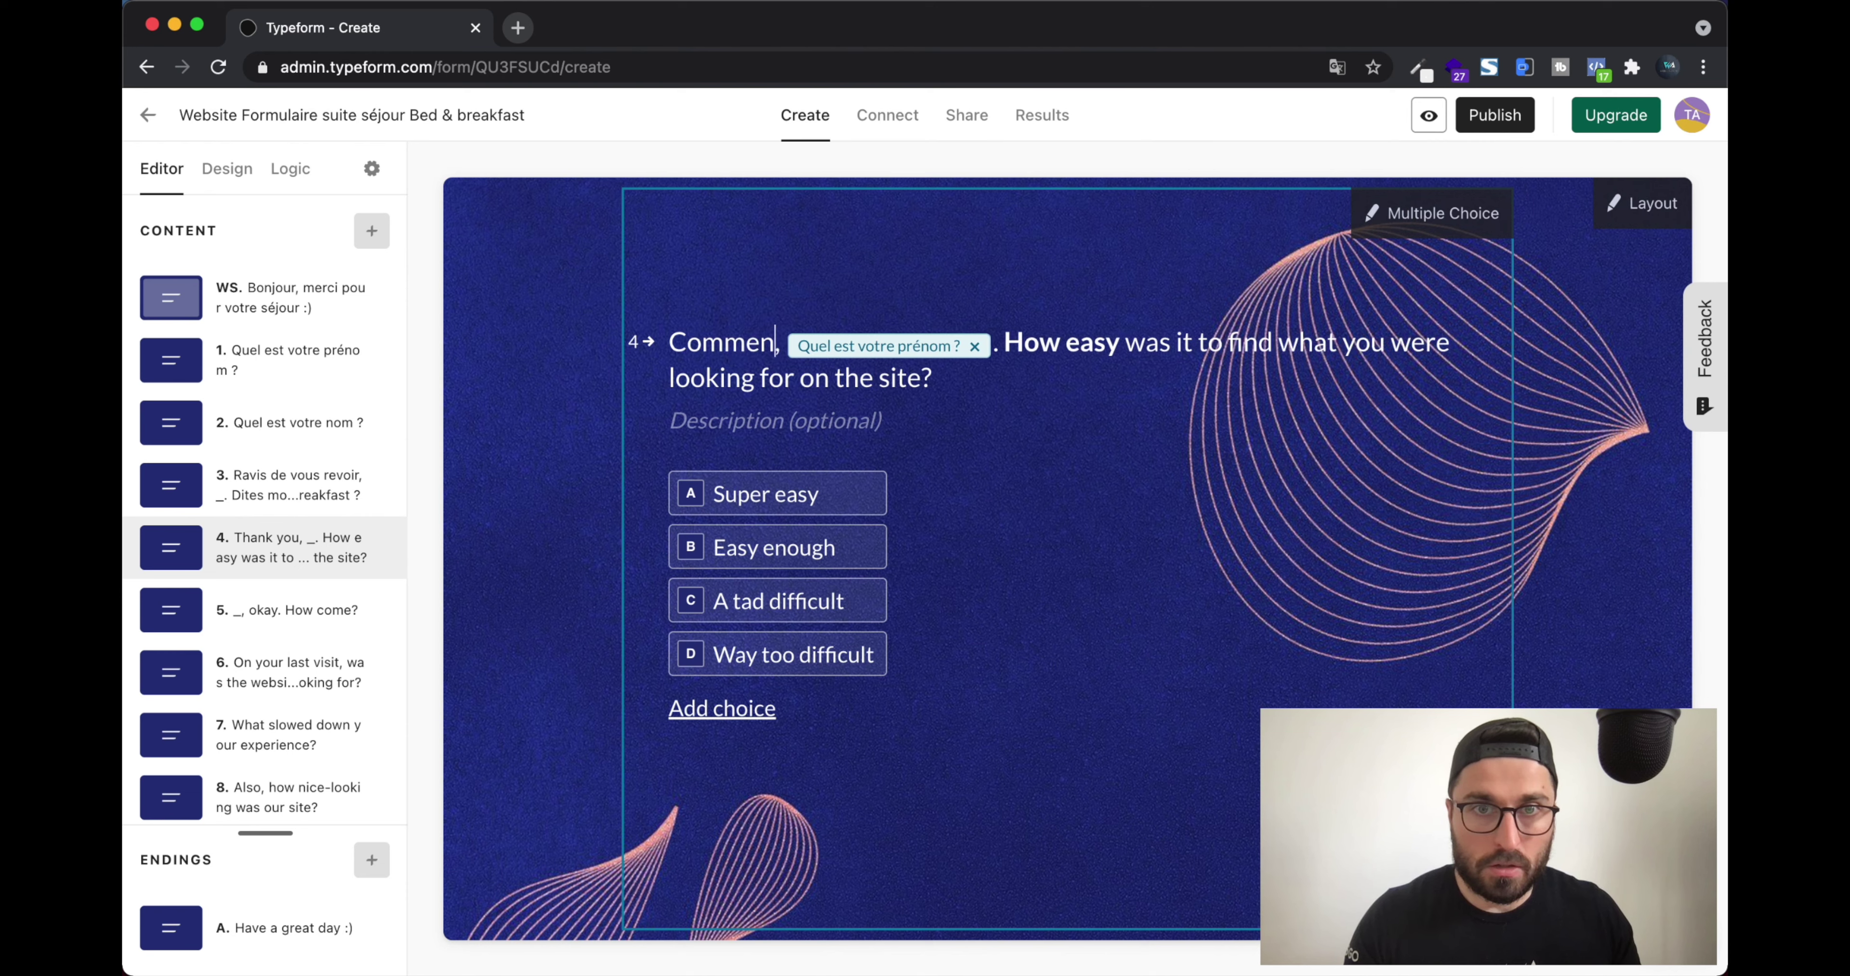
key("BackSpace")
key("BackSpace")
key("BackSpace")
key("BackSpace")
key("BackSpace")
key("BackSpace")
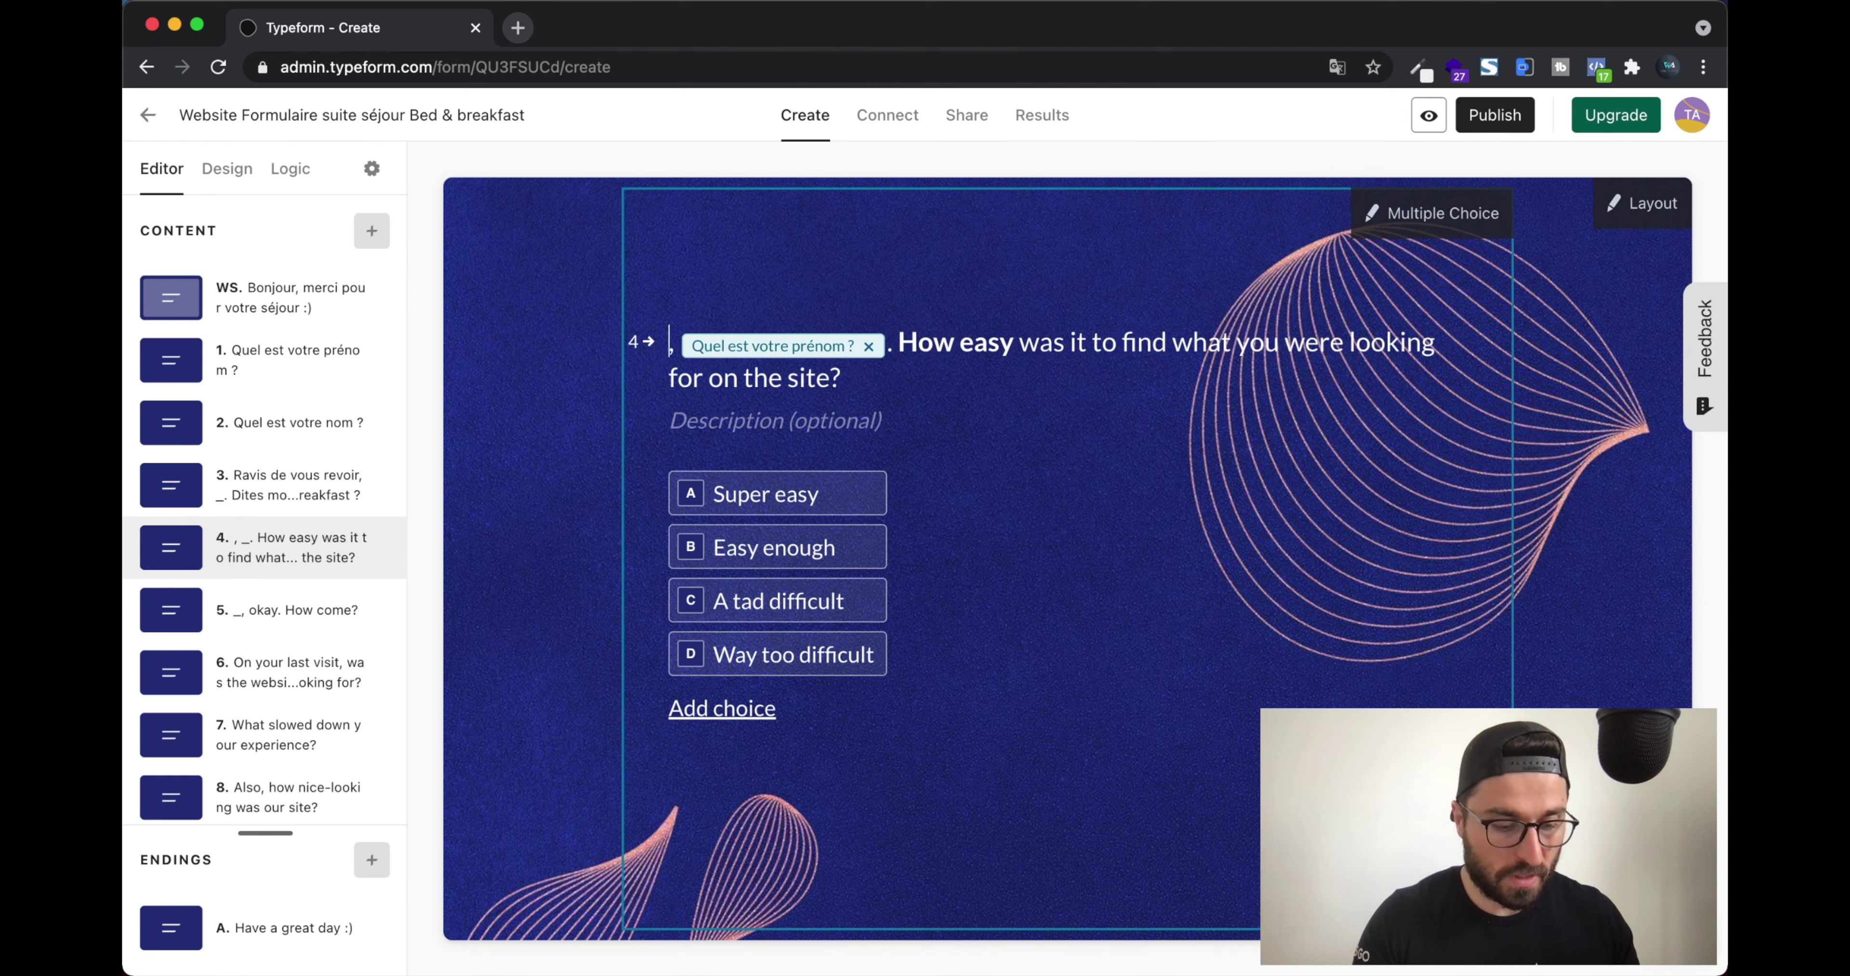
Begin question 4 with the wording "Est-ce que c'était facile de trouver le bed & breakfast"
type("Est-ce que c")
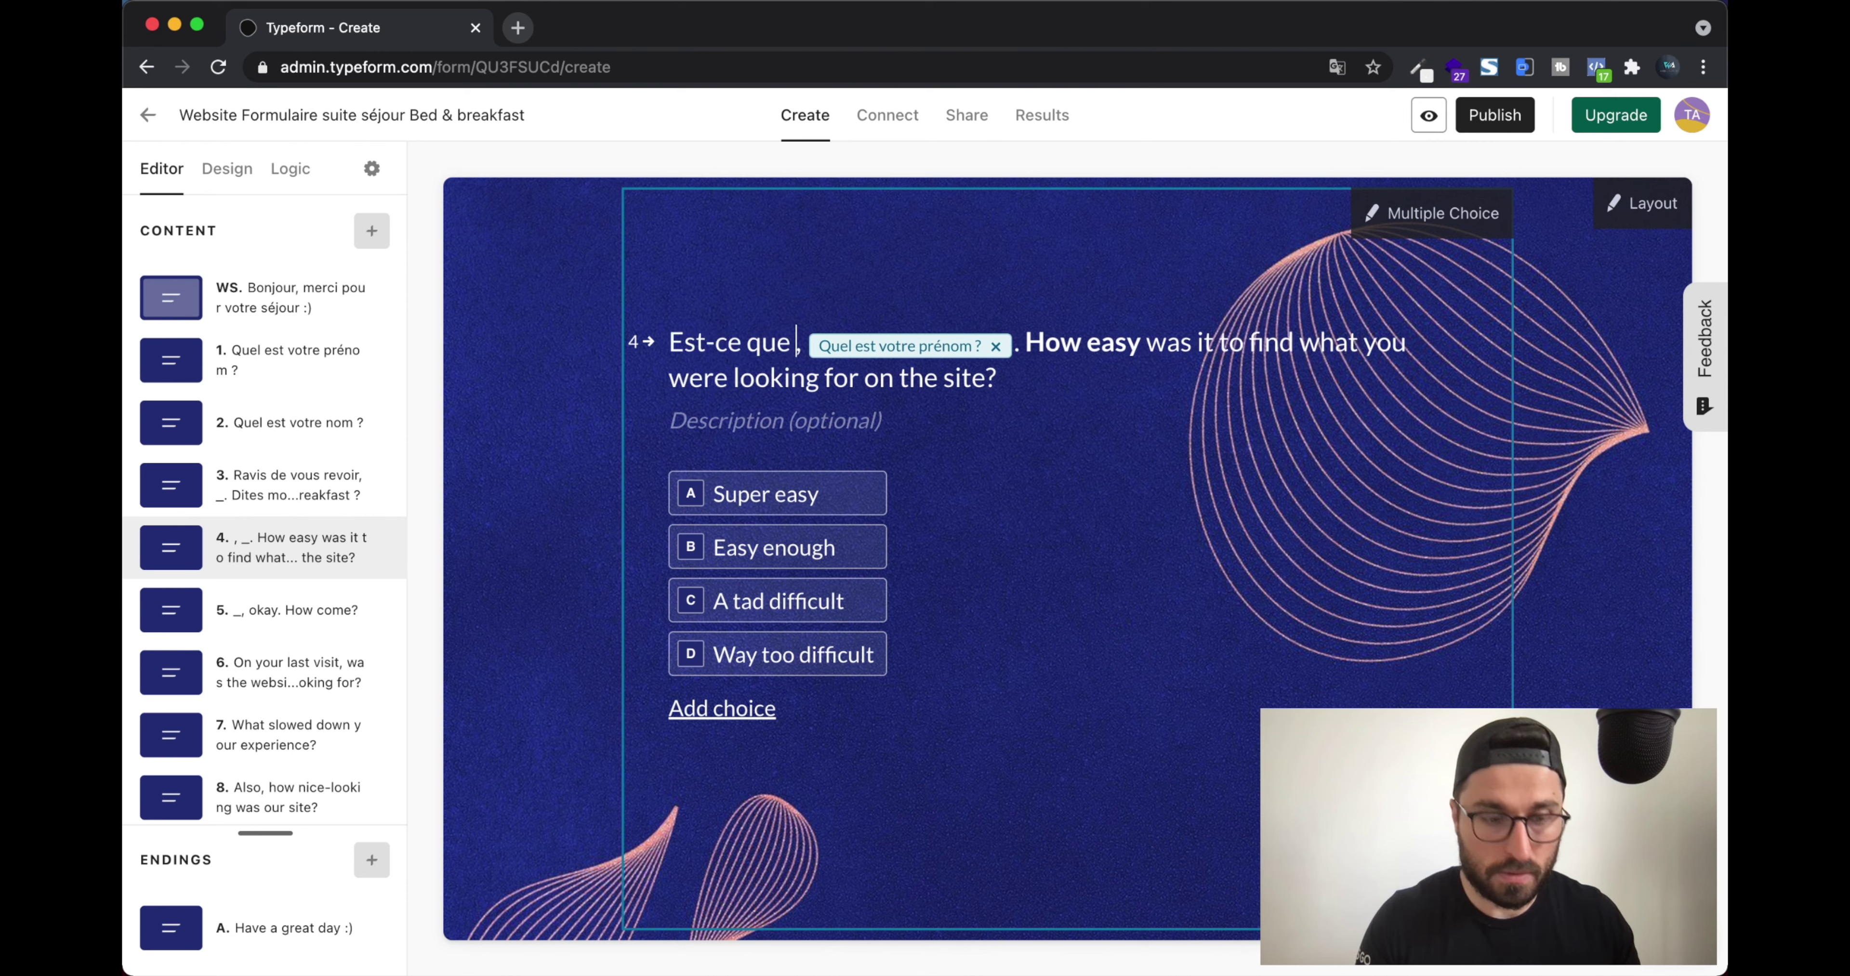
type("'était")
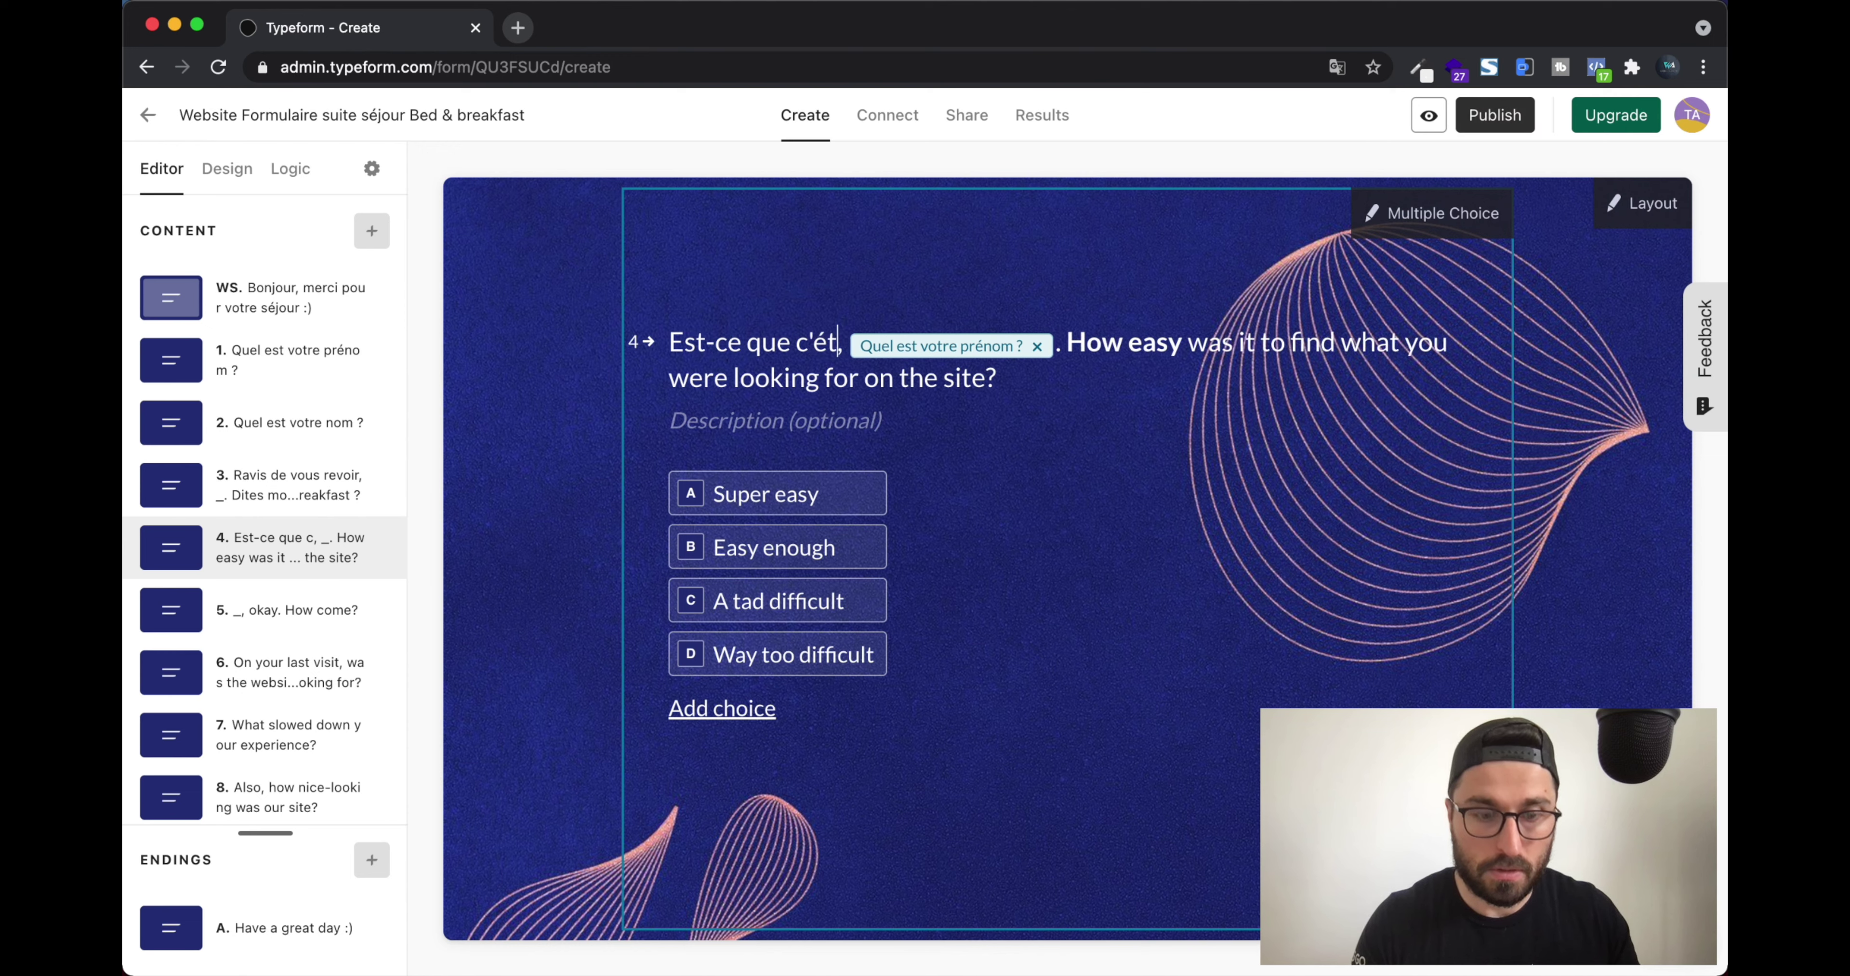
type(" facile de tr, Quel est vo")
key("BackSpace")
type("ouver ")
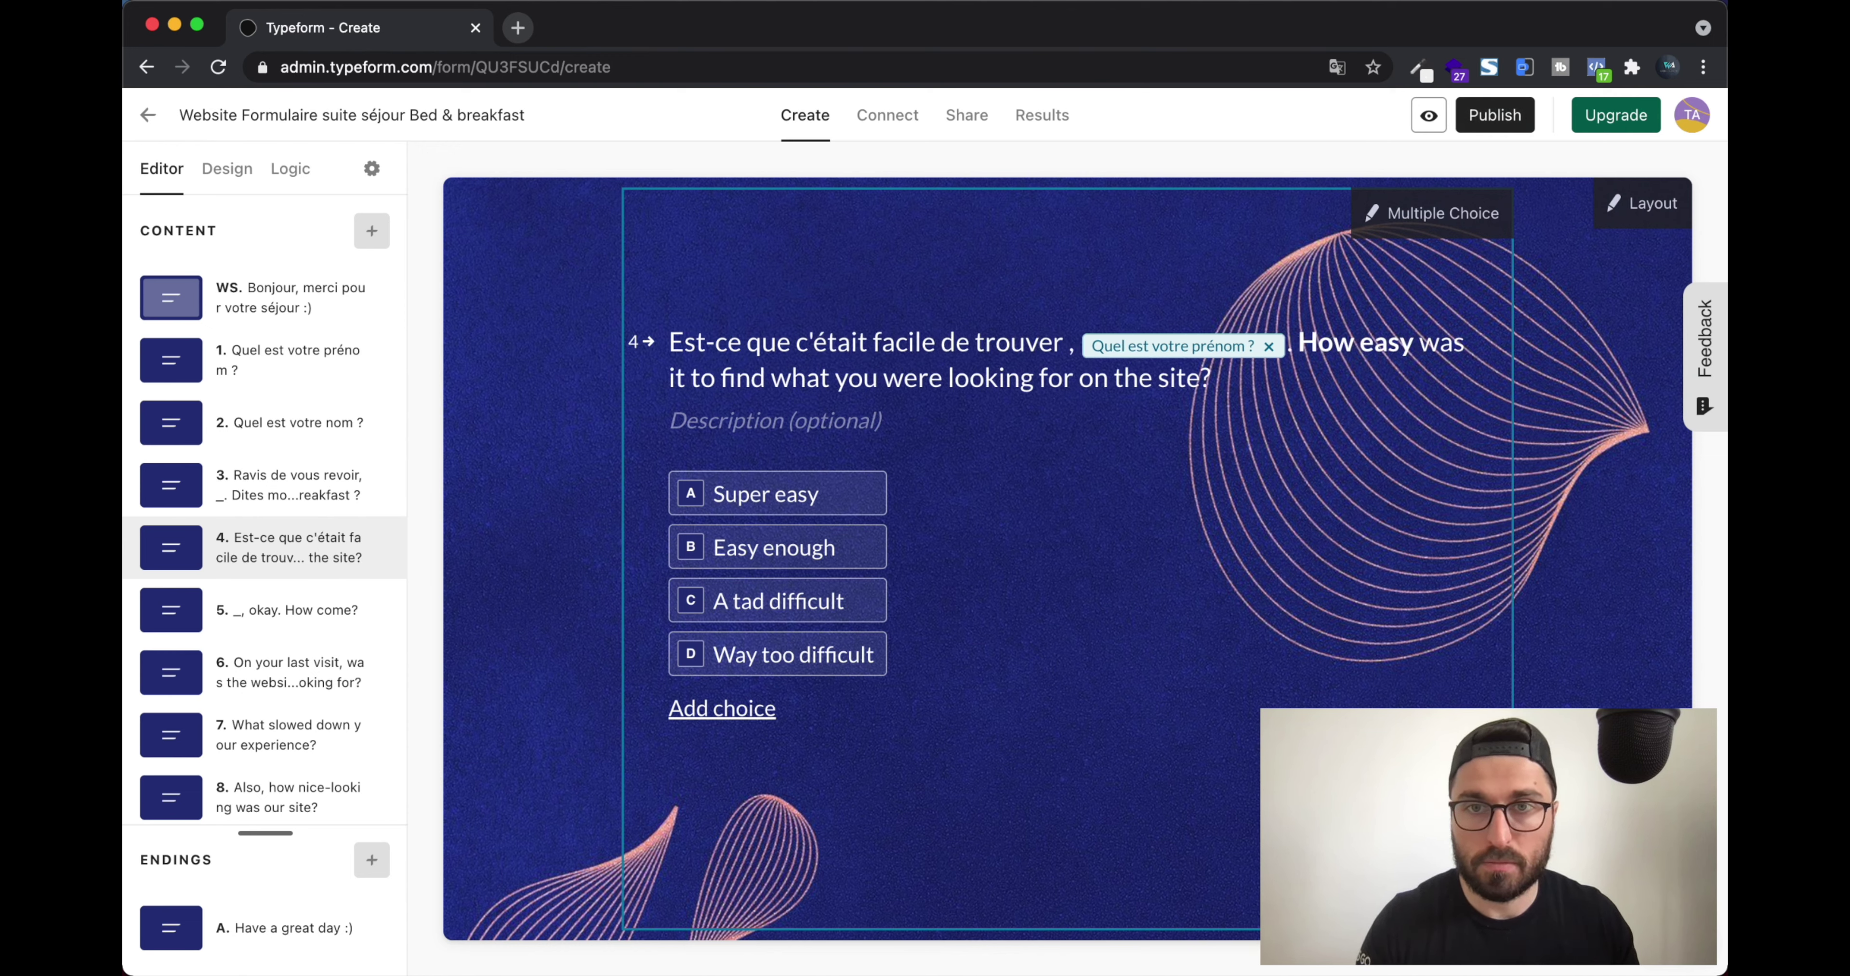
type("le bed")
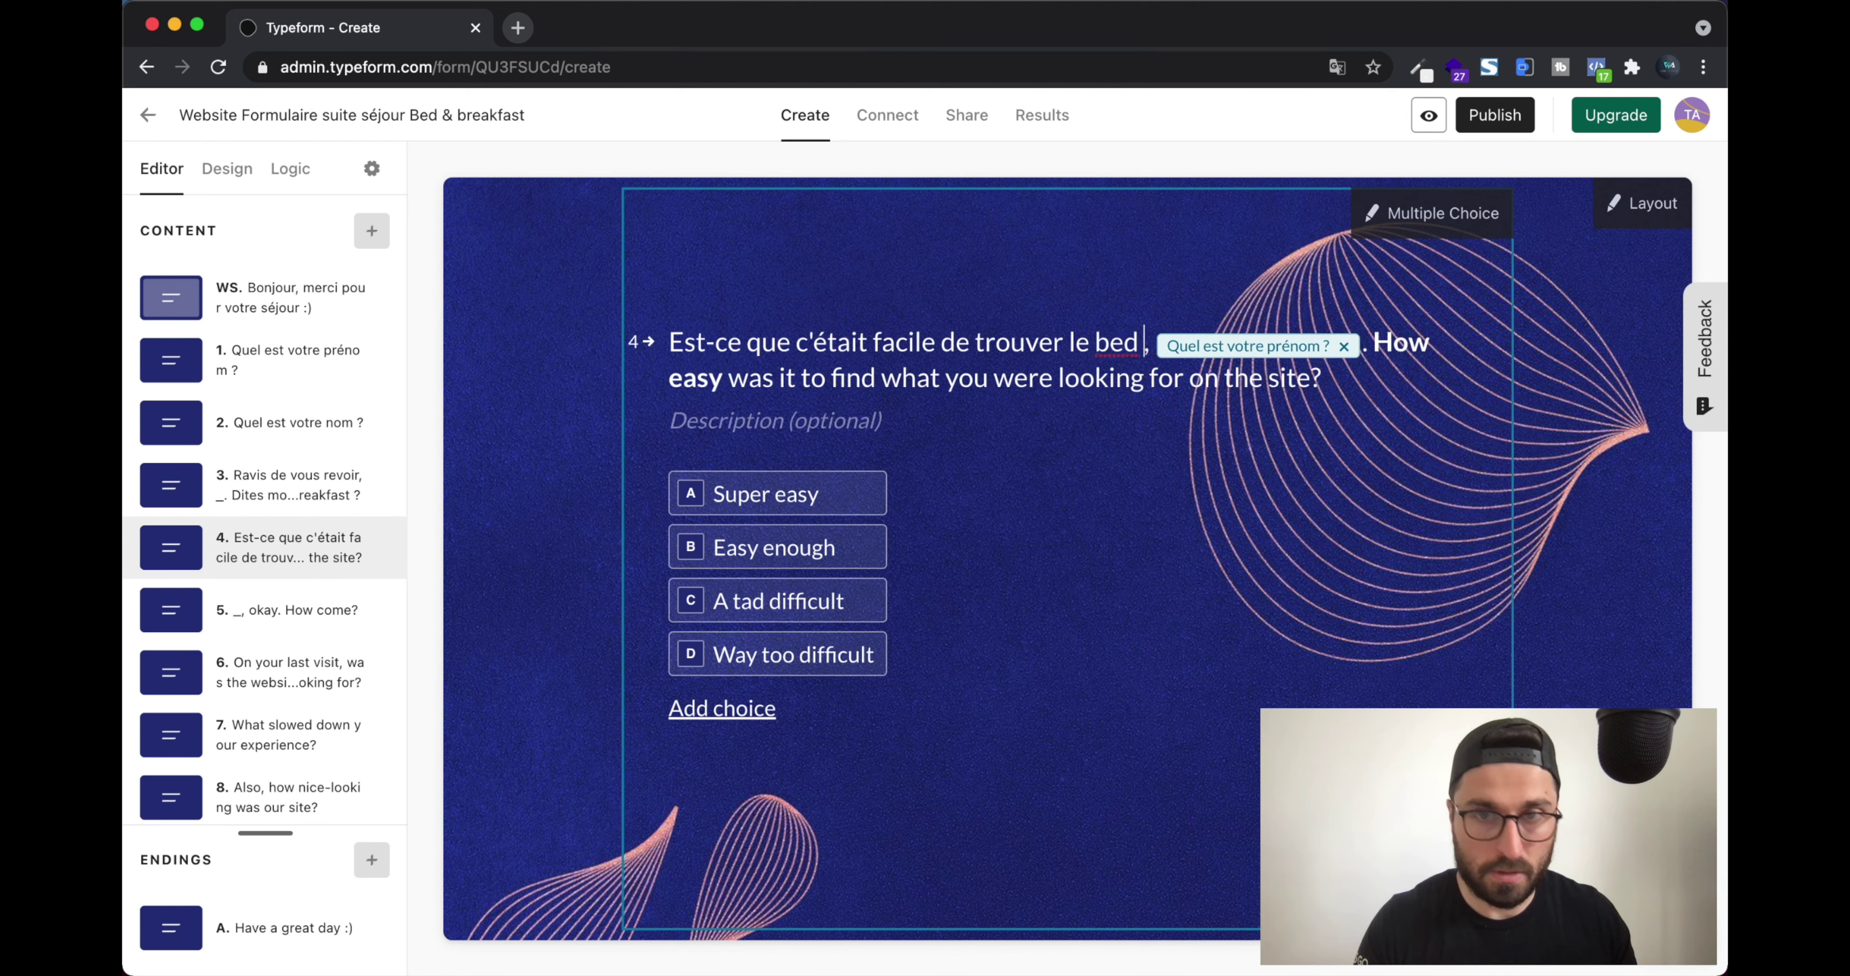
type(" & breakfast")
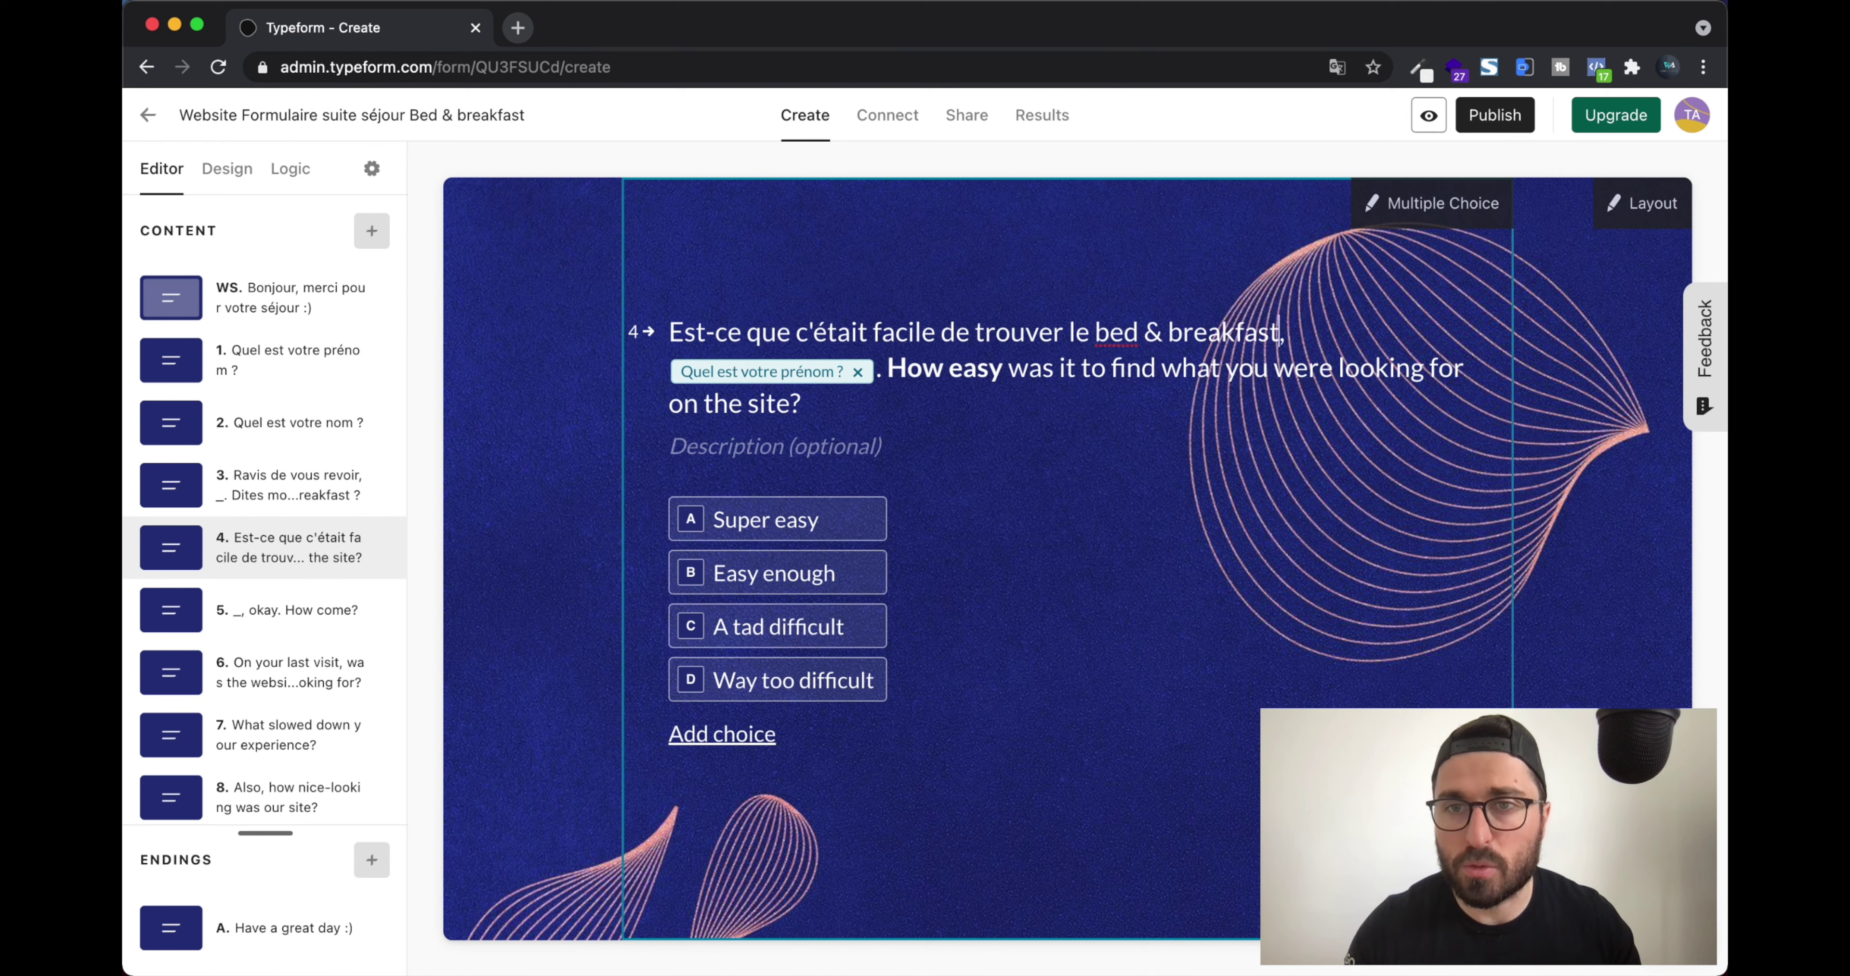
Delete the recalled first name and the remaining English wording from question 4, and end the sentence with a question mark
key("shift+Down")
key("shift+Down")
key("BackSpace")
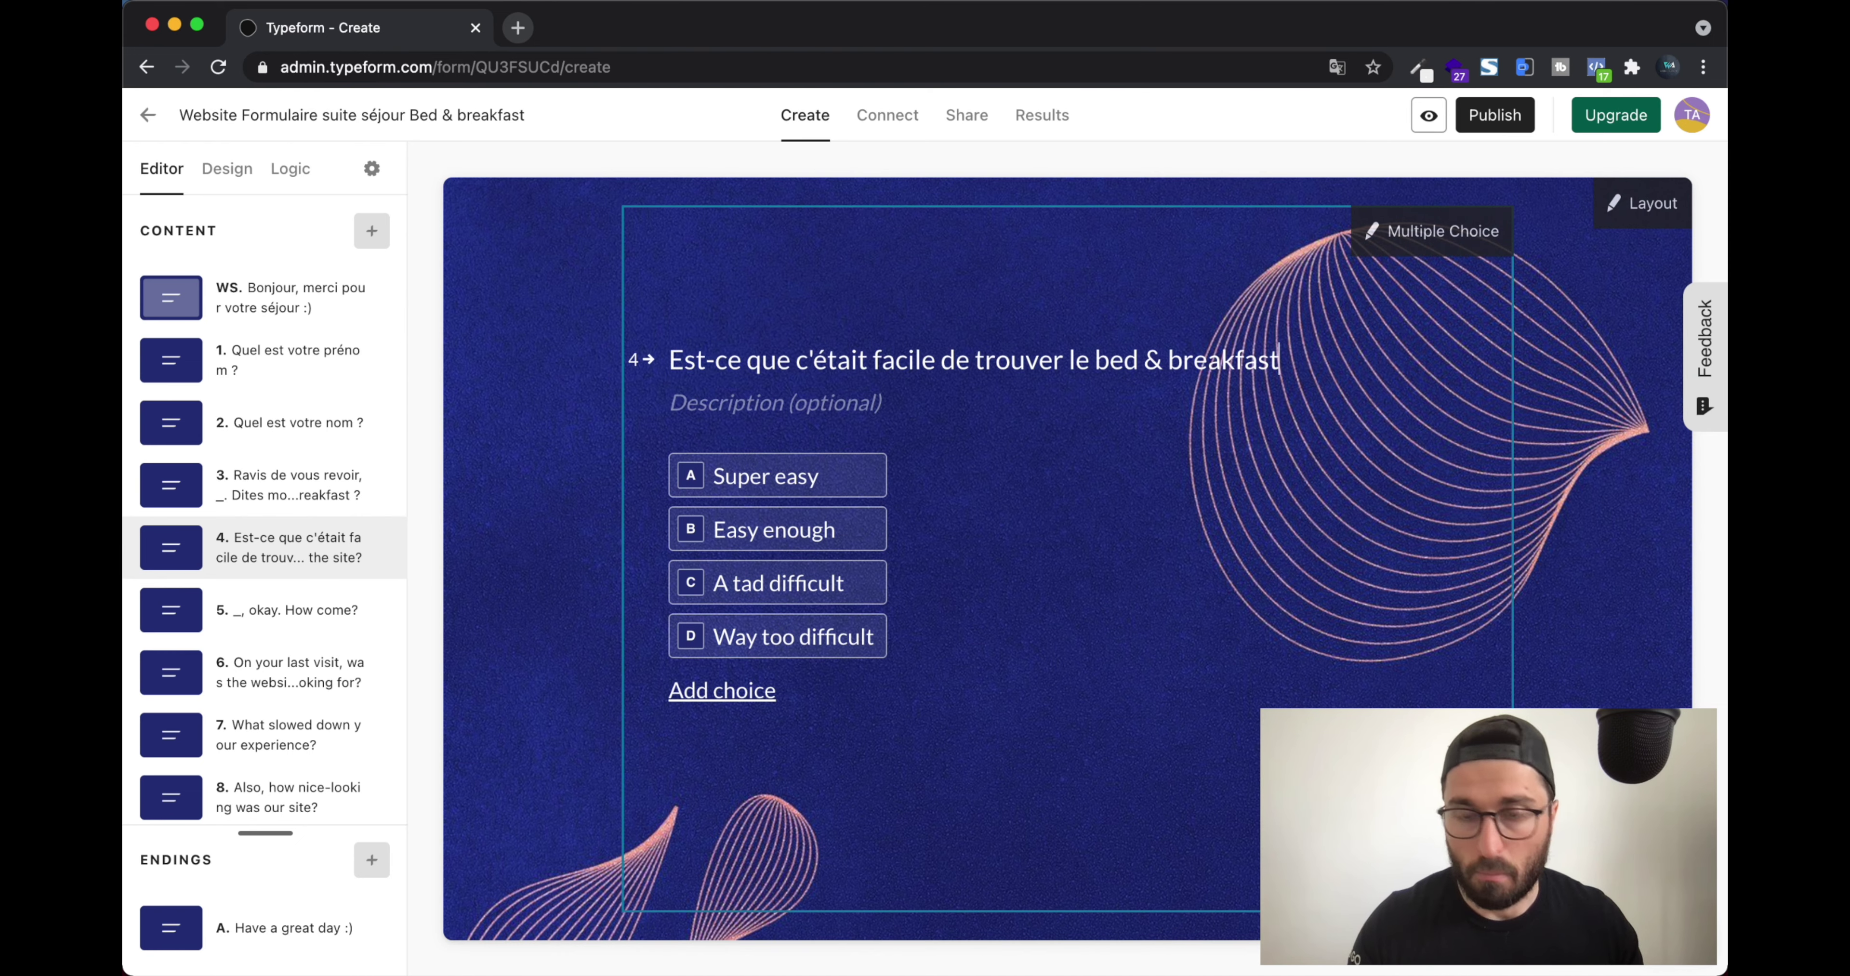
key("BackSpace")
type("?")
Make the multiple-choice question 4 required
left_click(1442, 241)
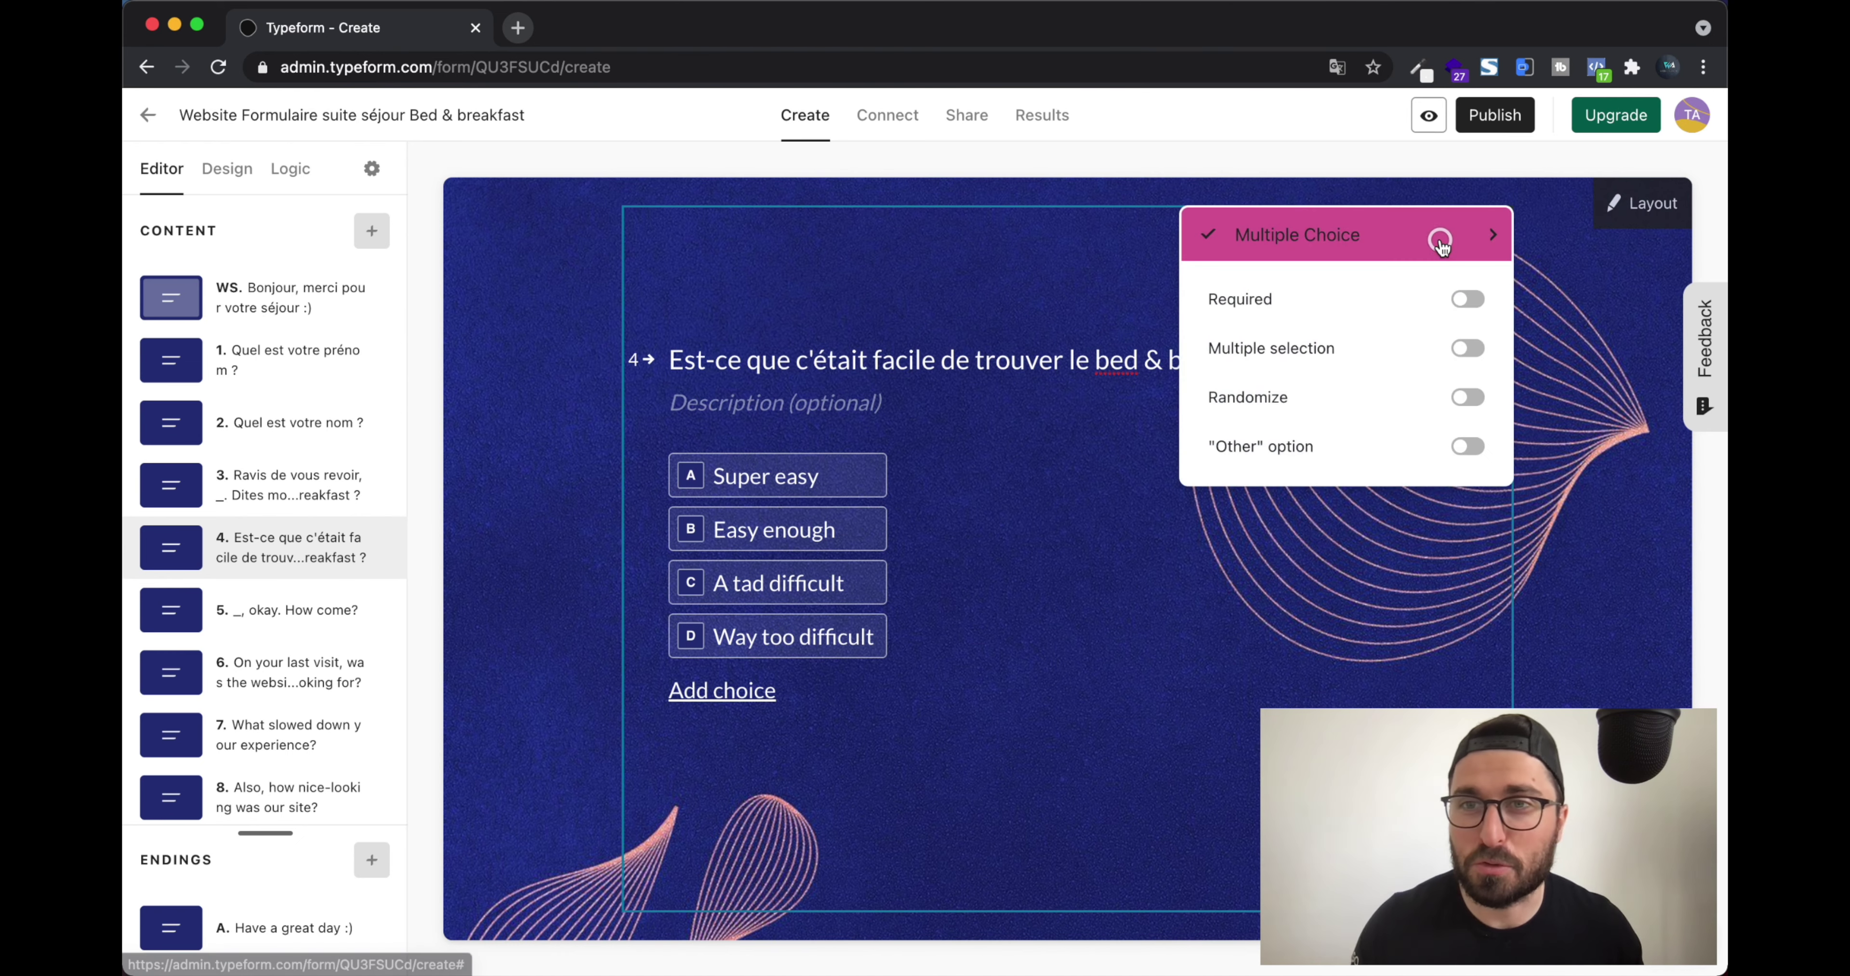
left_click(1467, 301)
left_click(1128, 294)
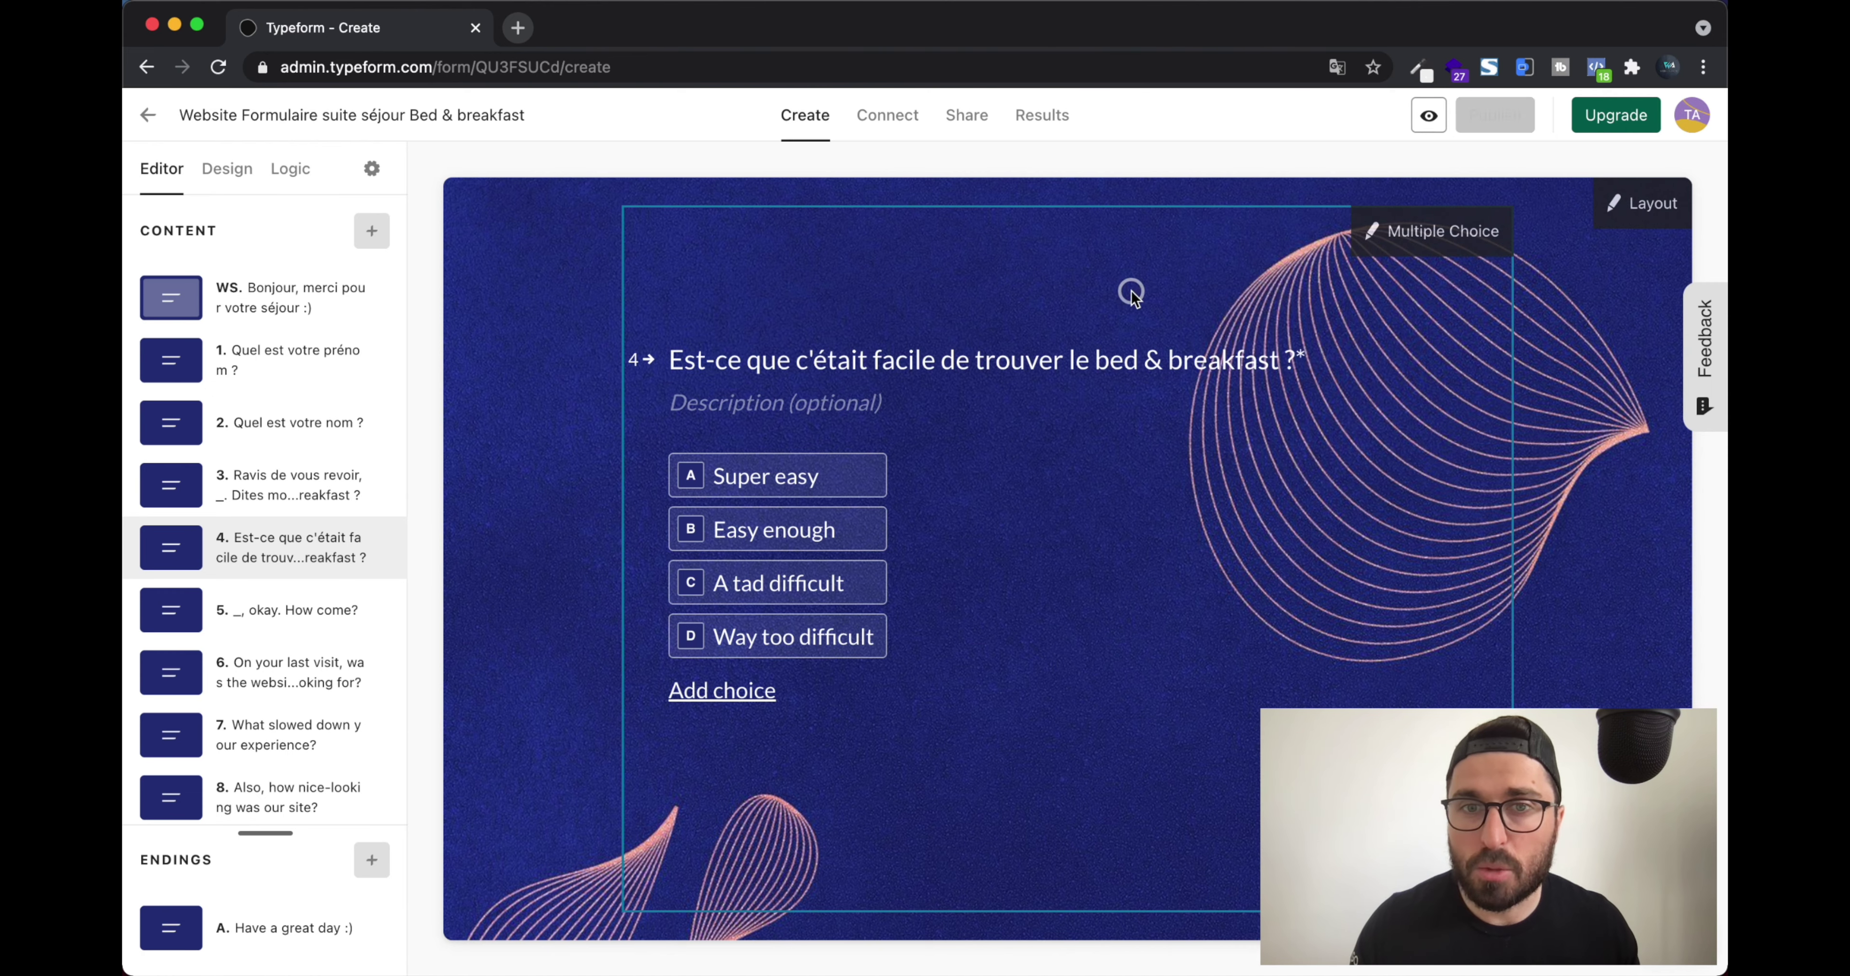
Reword choice A of question 4 as "Super facile" and fill choices B and C with the placeholder texts "qsdsqdfq" and "sqdfqsd"
left_click(771, 477)
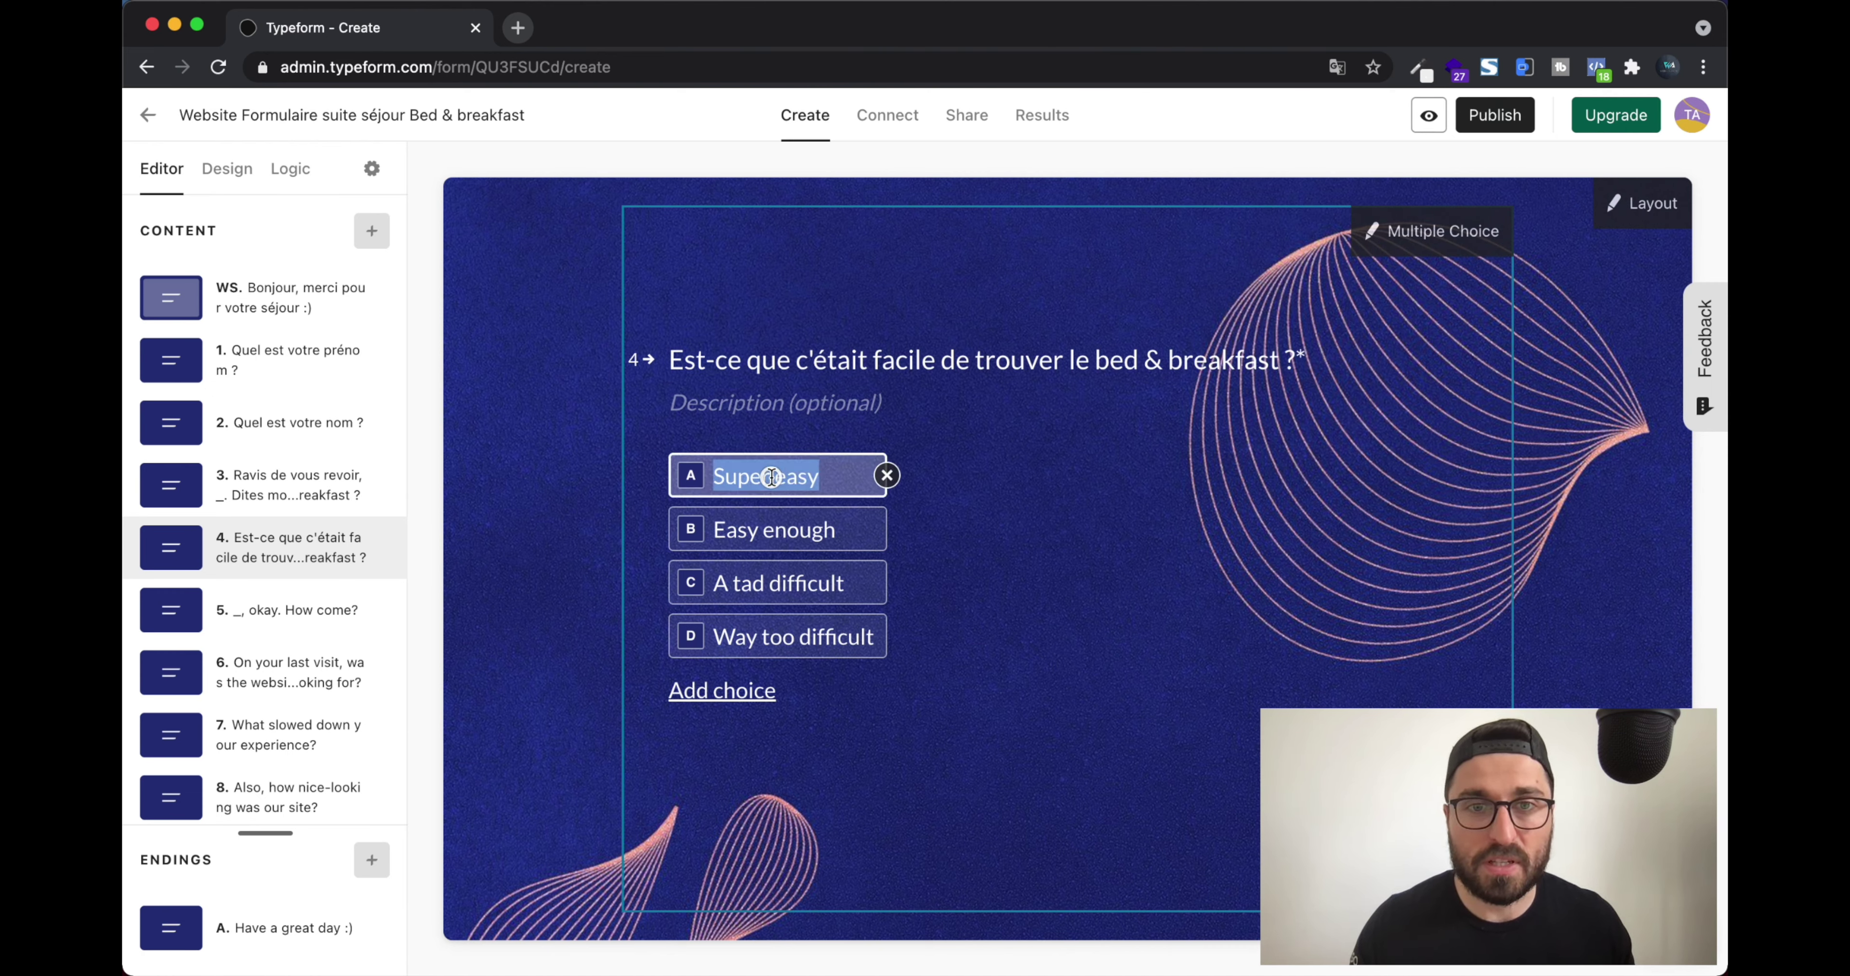
type("Super facil")
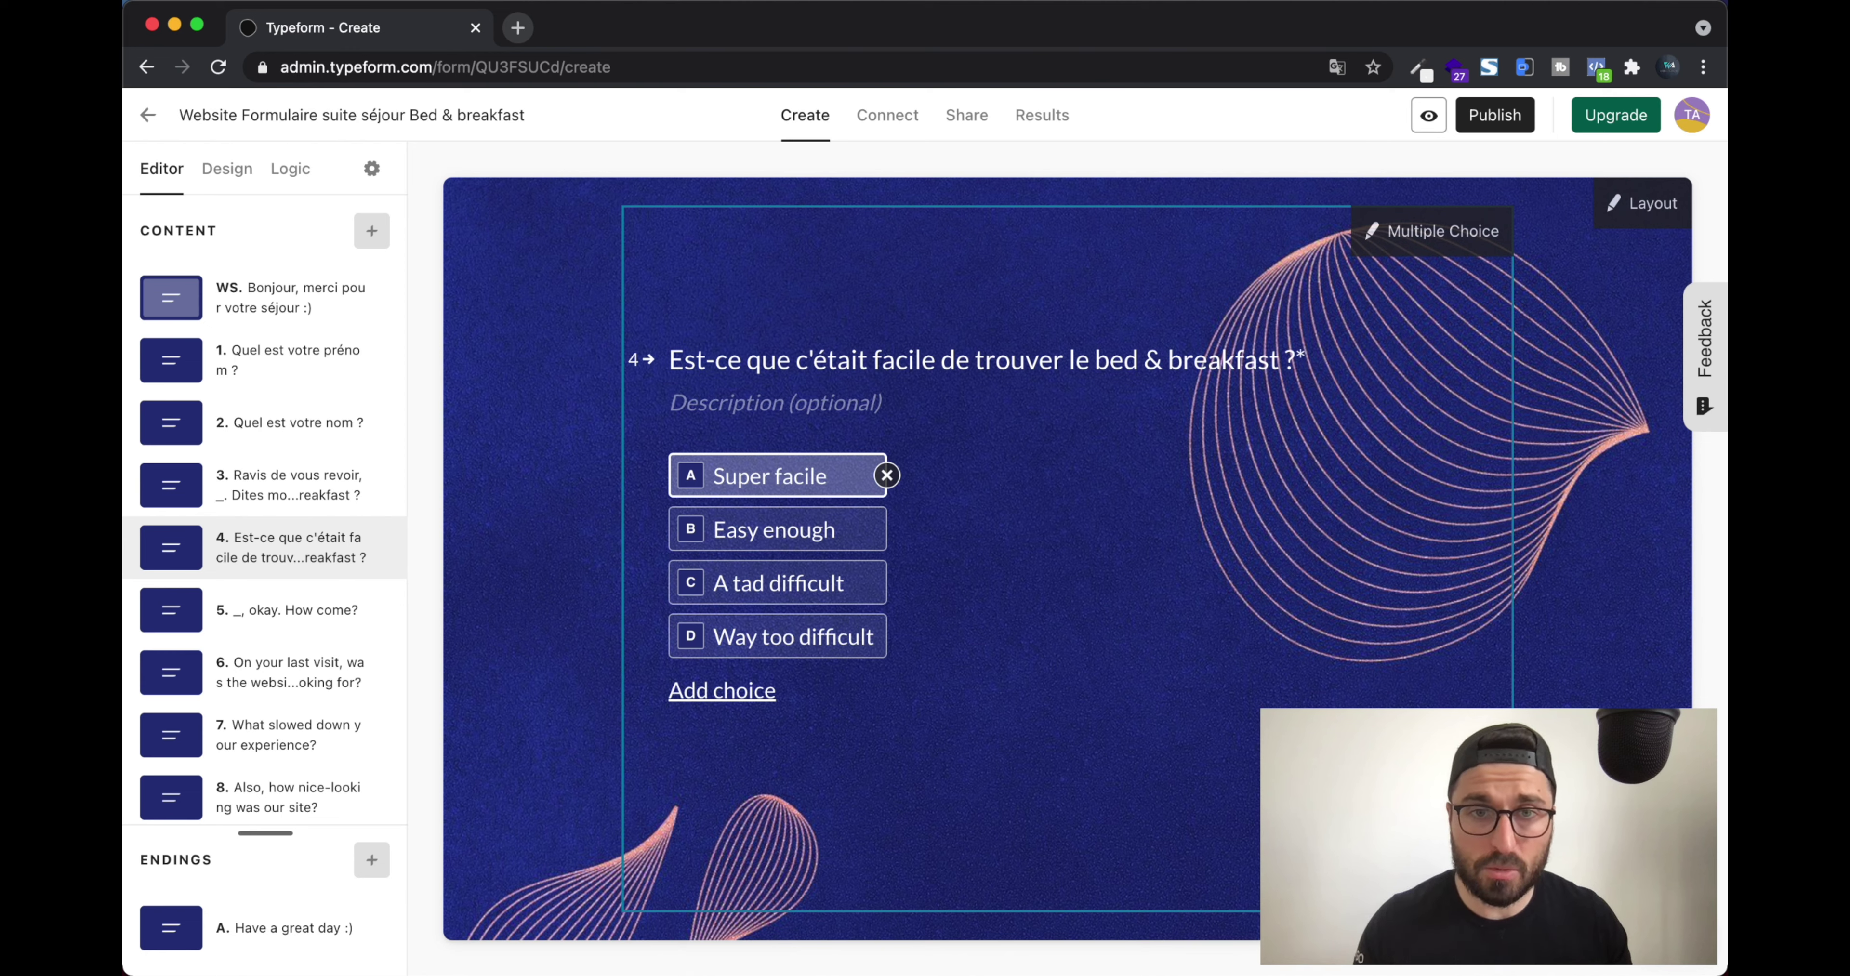
left_click(769, 531)
type("qsdsqdf")
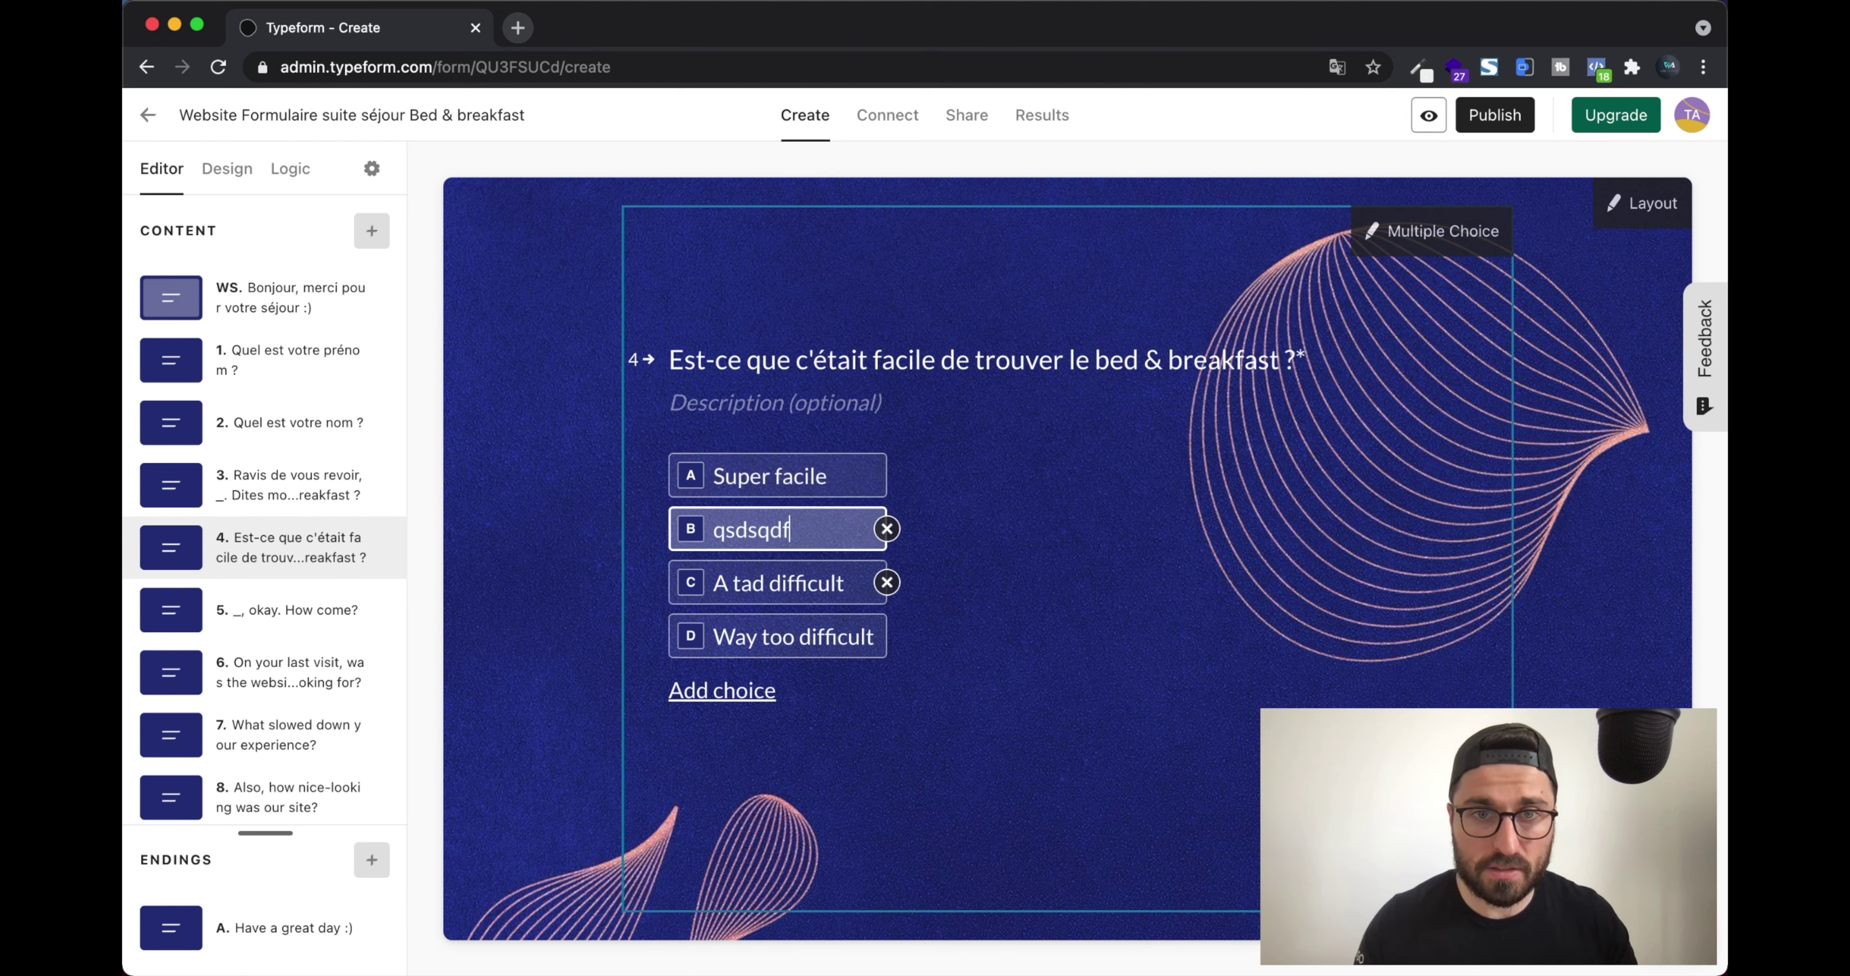
type("q")
left_click(768, 582)
type("sqdfqsd")
Add three blank choices, E, F and G, to question 4
left_click(725, 693)
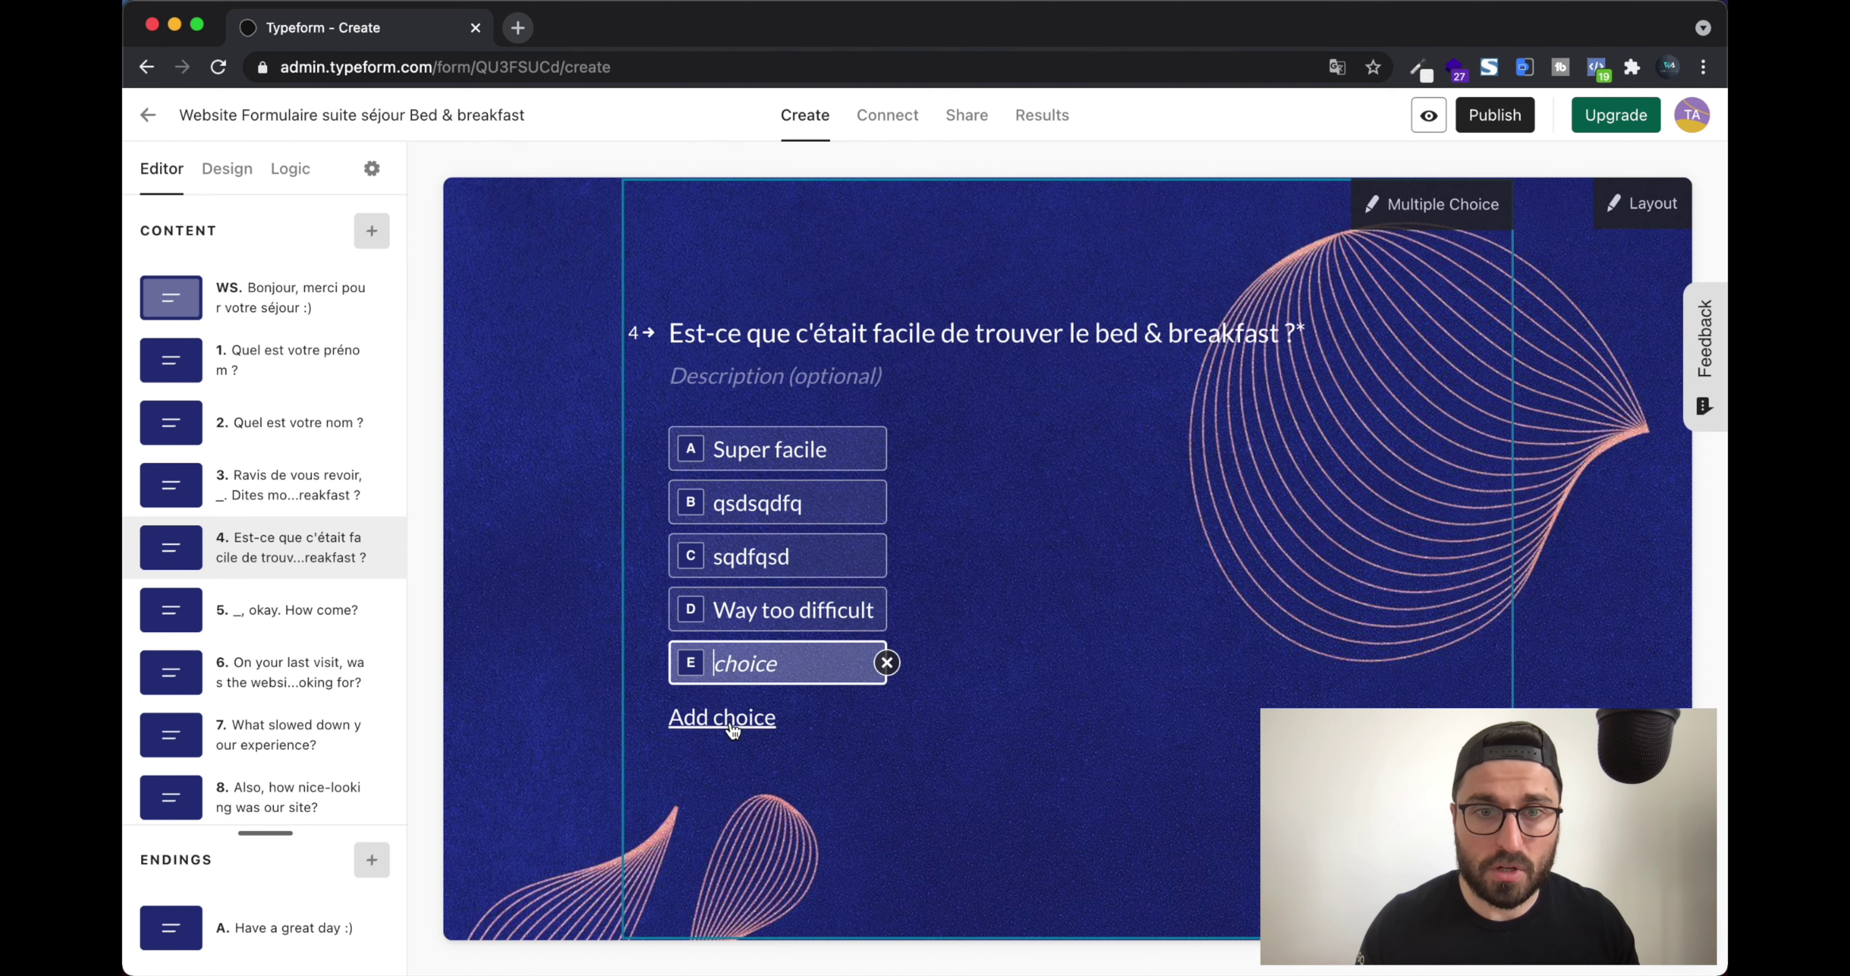
left_click(733, 717)
left_click(733, 769)
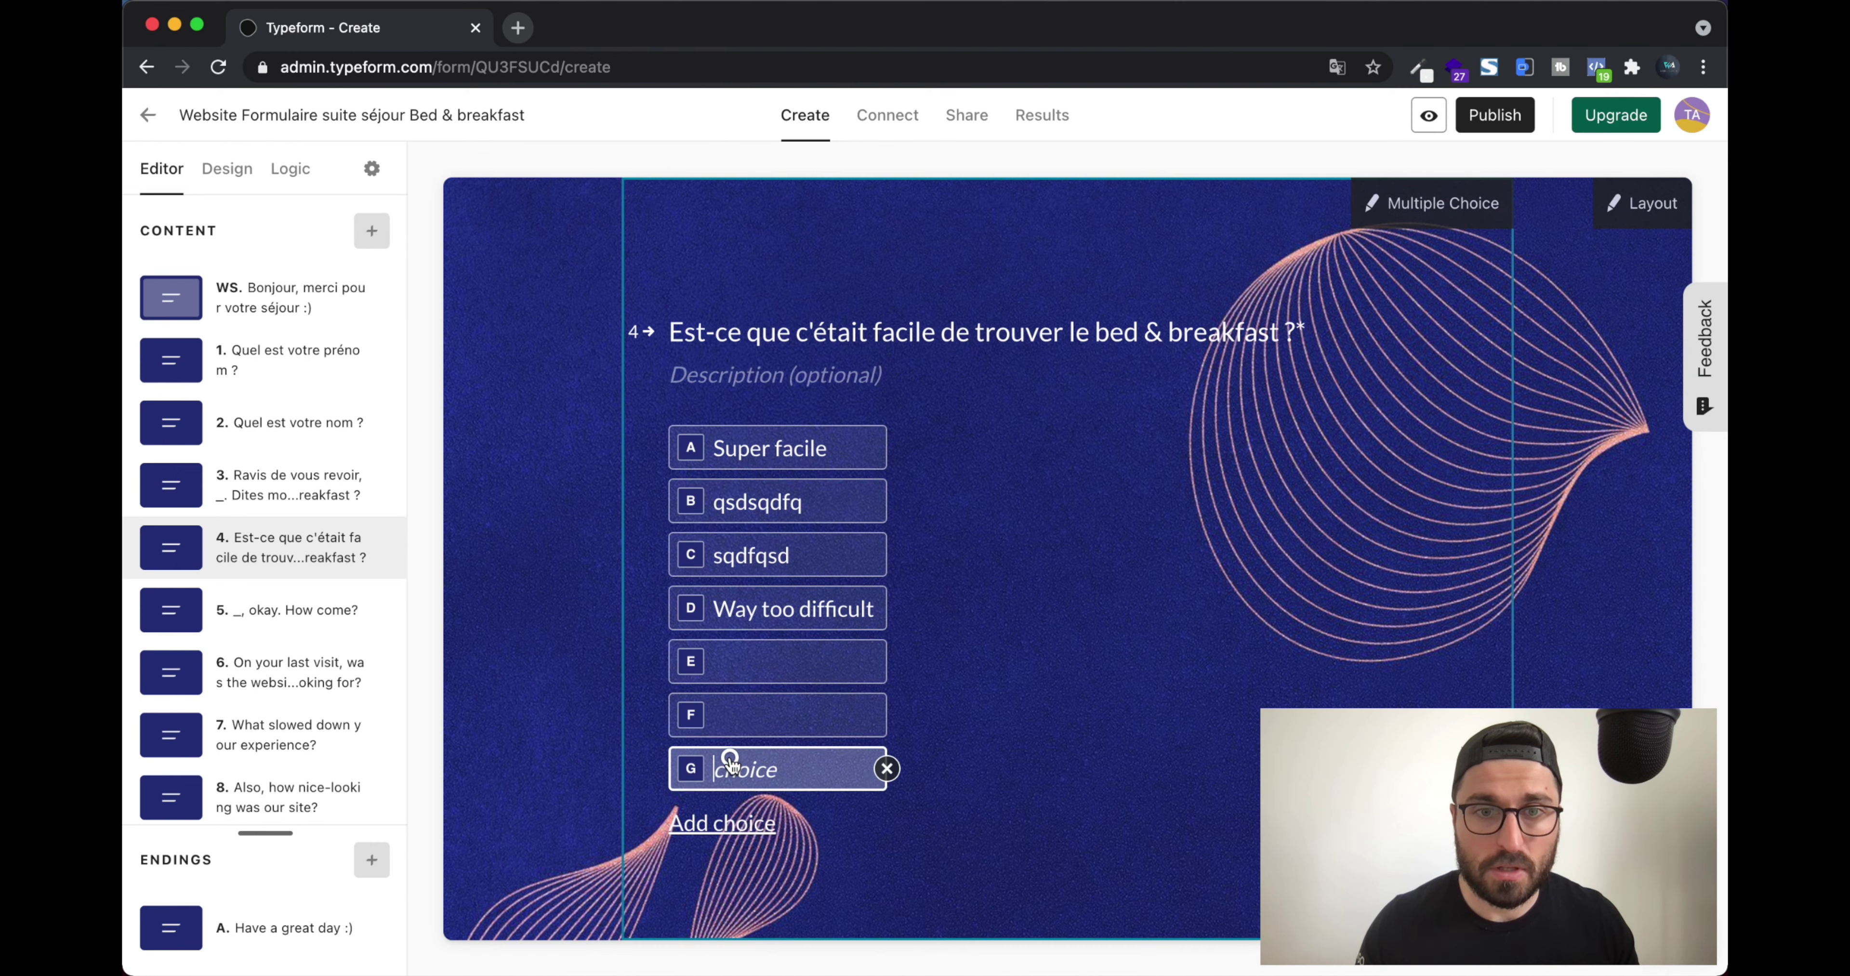
Fill choices E, F and G of question 4 with the placeholder texts "qsdfsd", "qzfqsdf" and "qsdffsd"
left_click(753, 721)
type("qzfqsdf")
left_click(759, 659)
type("qsdfsd")
left_click(755, 754)
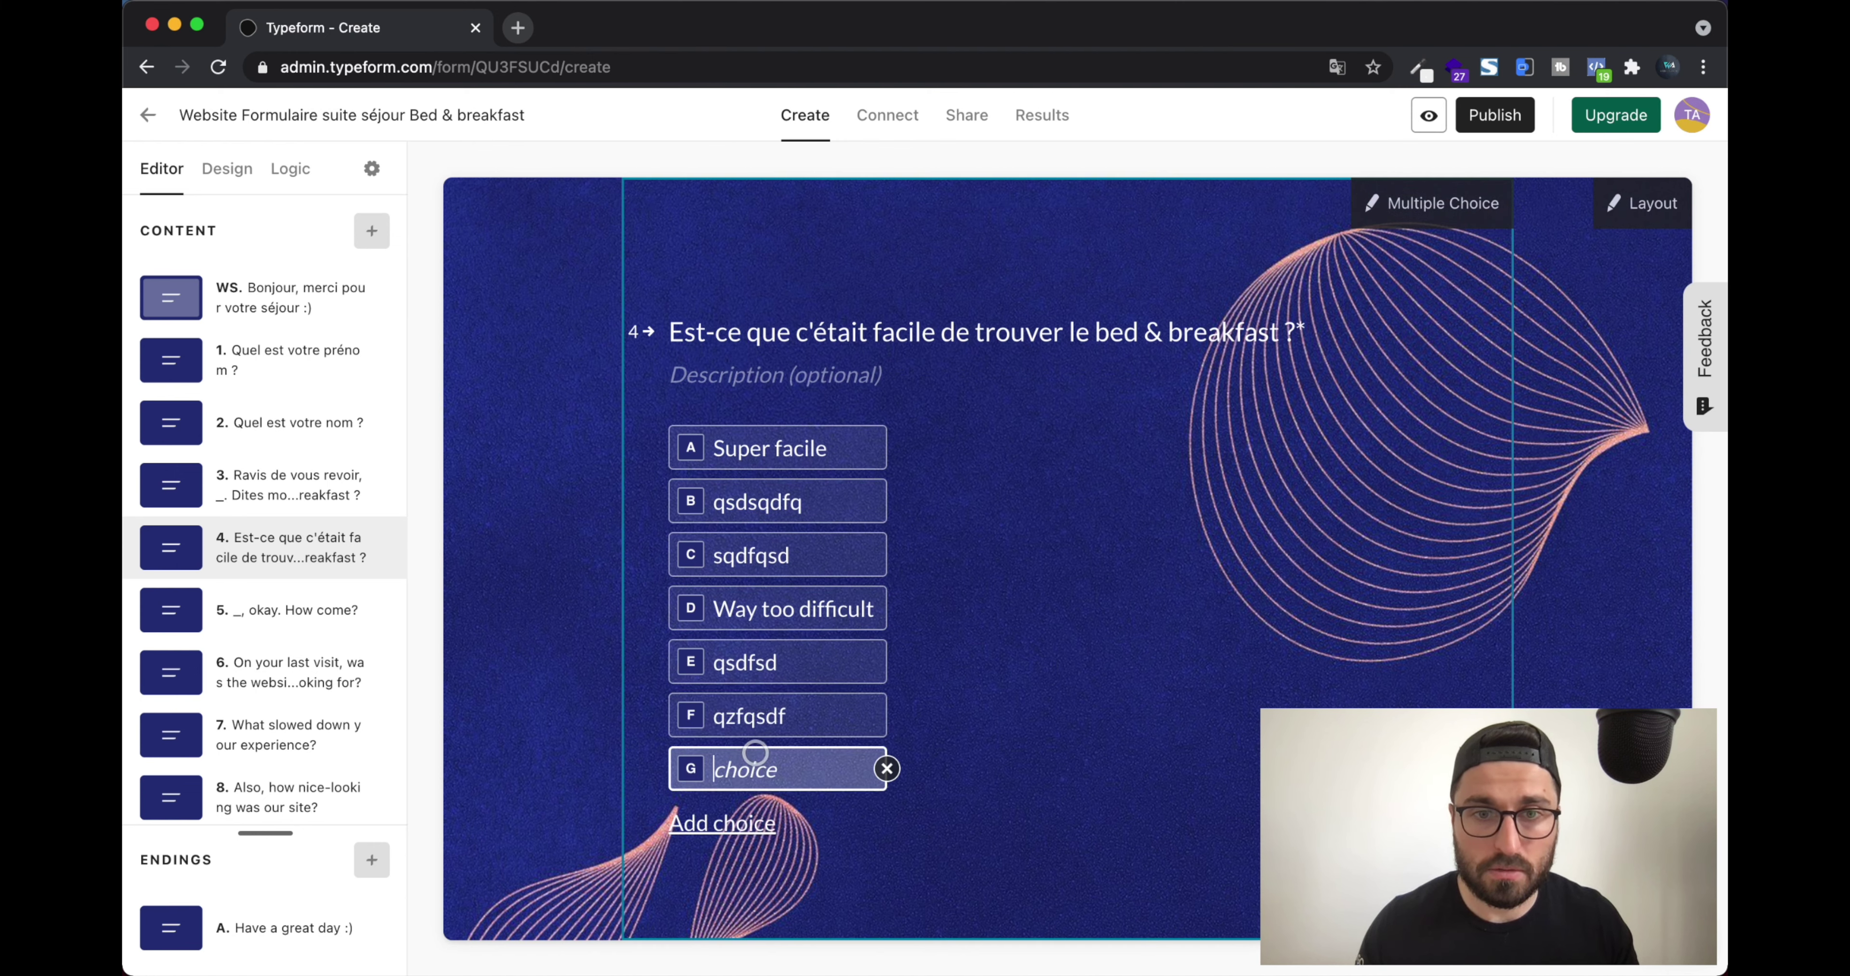
type("qsdffsd")
left_click(1014, 640)
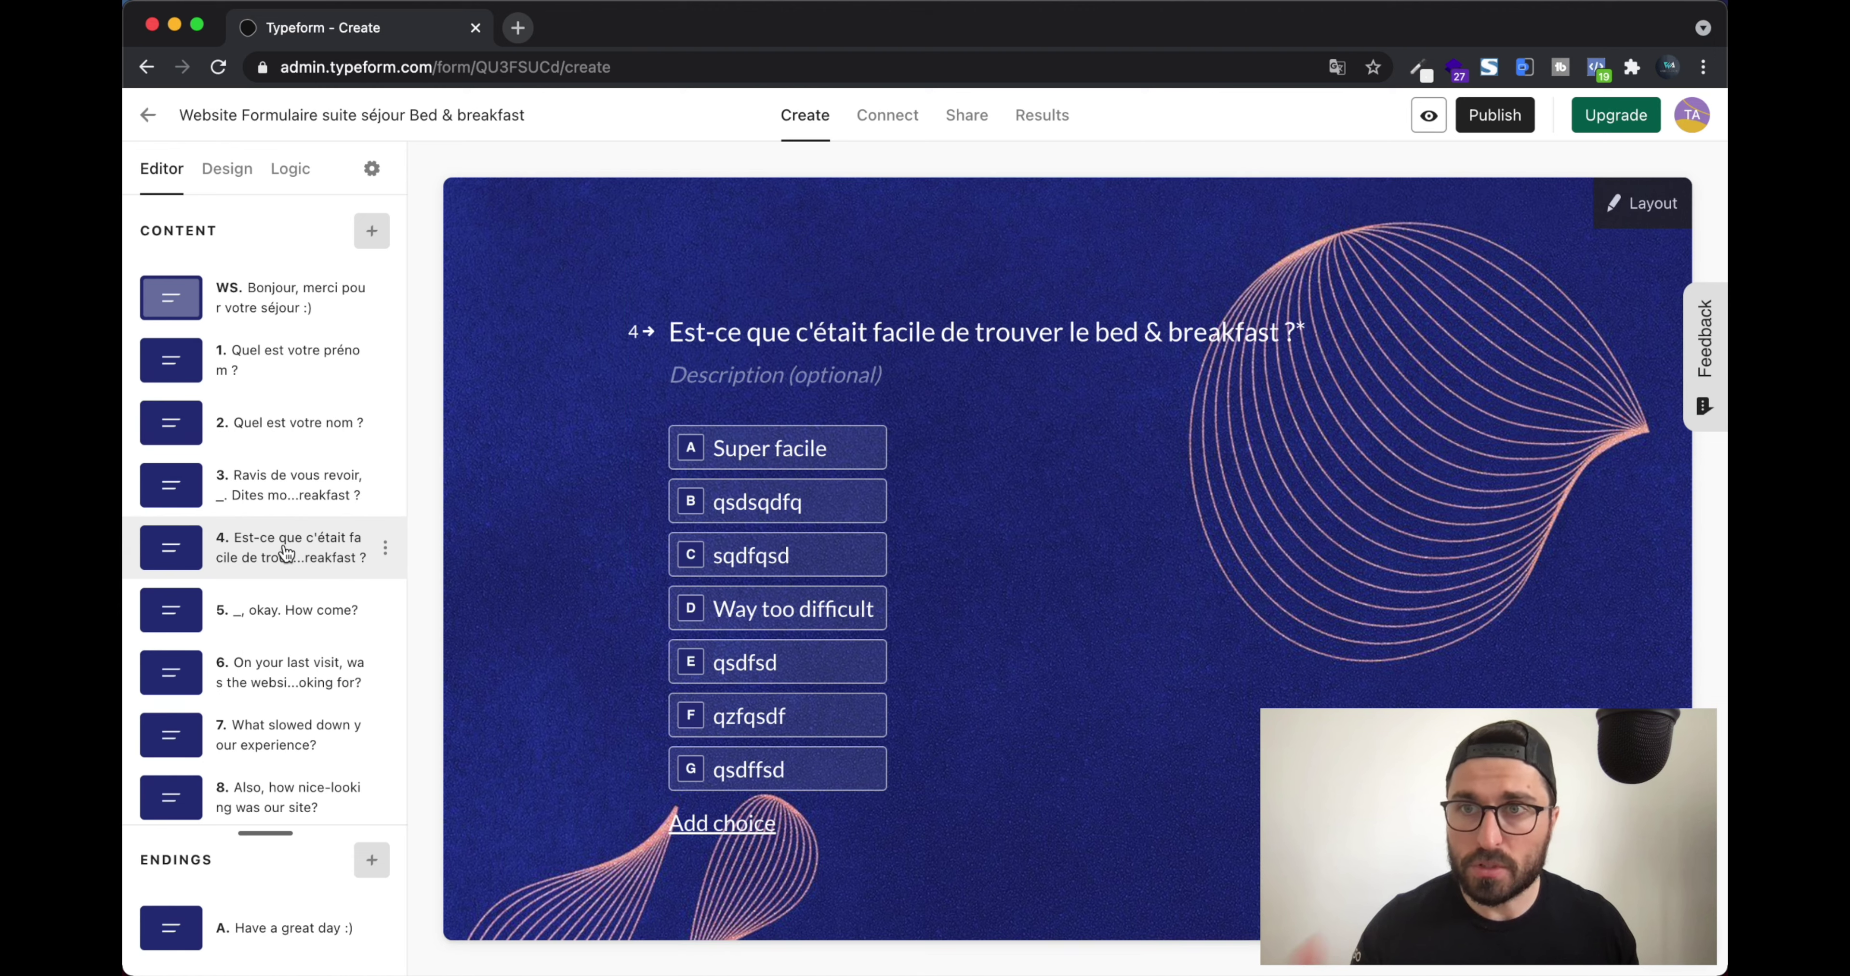
Replace the title of the star rating question about how nice-looking the site was with "Note de votre séjour ?"
left_click(289, 593)
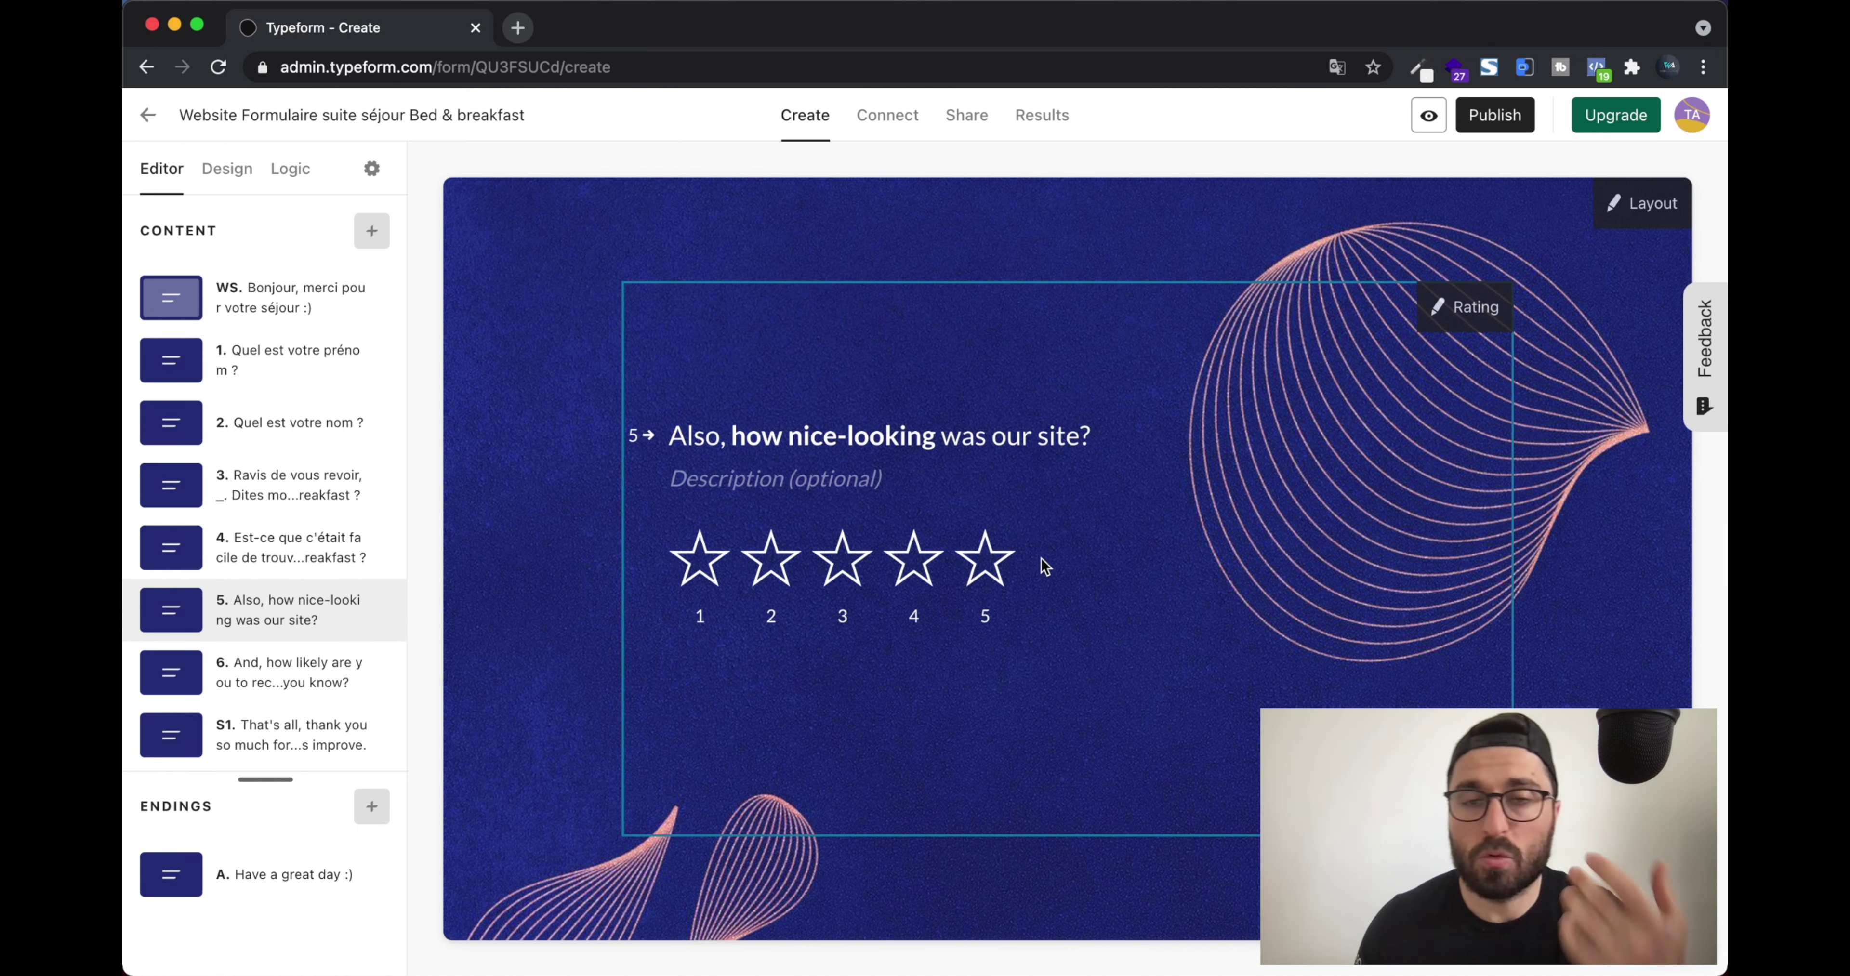
triple_click(903, 445)
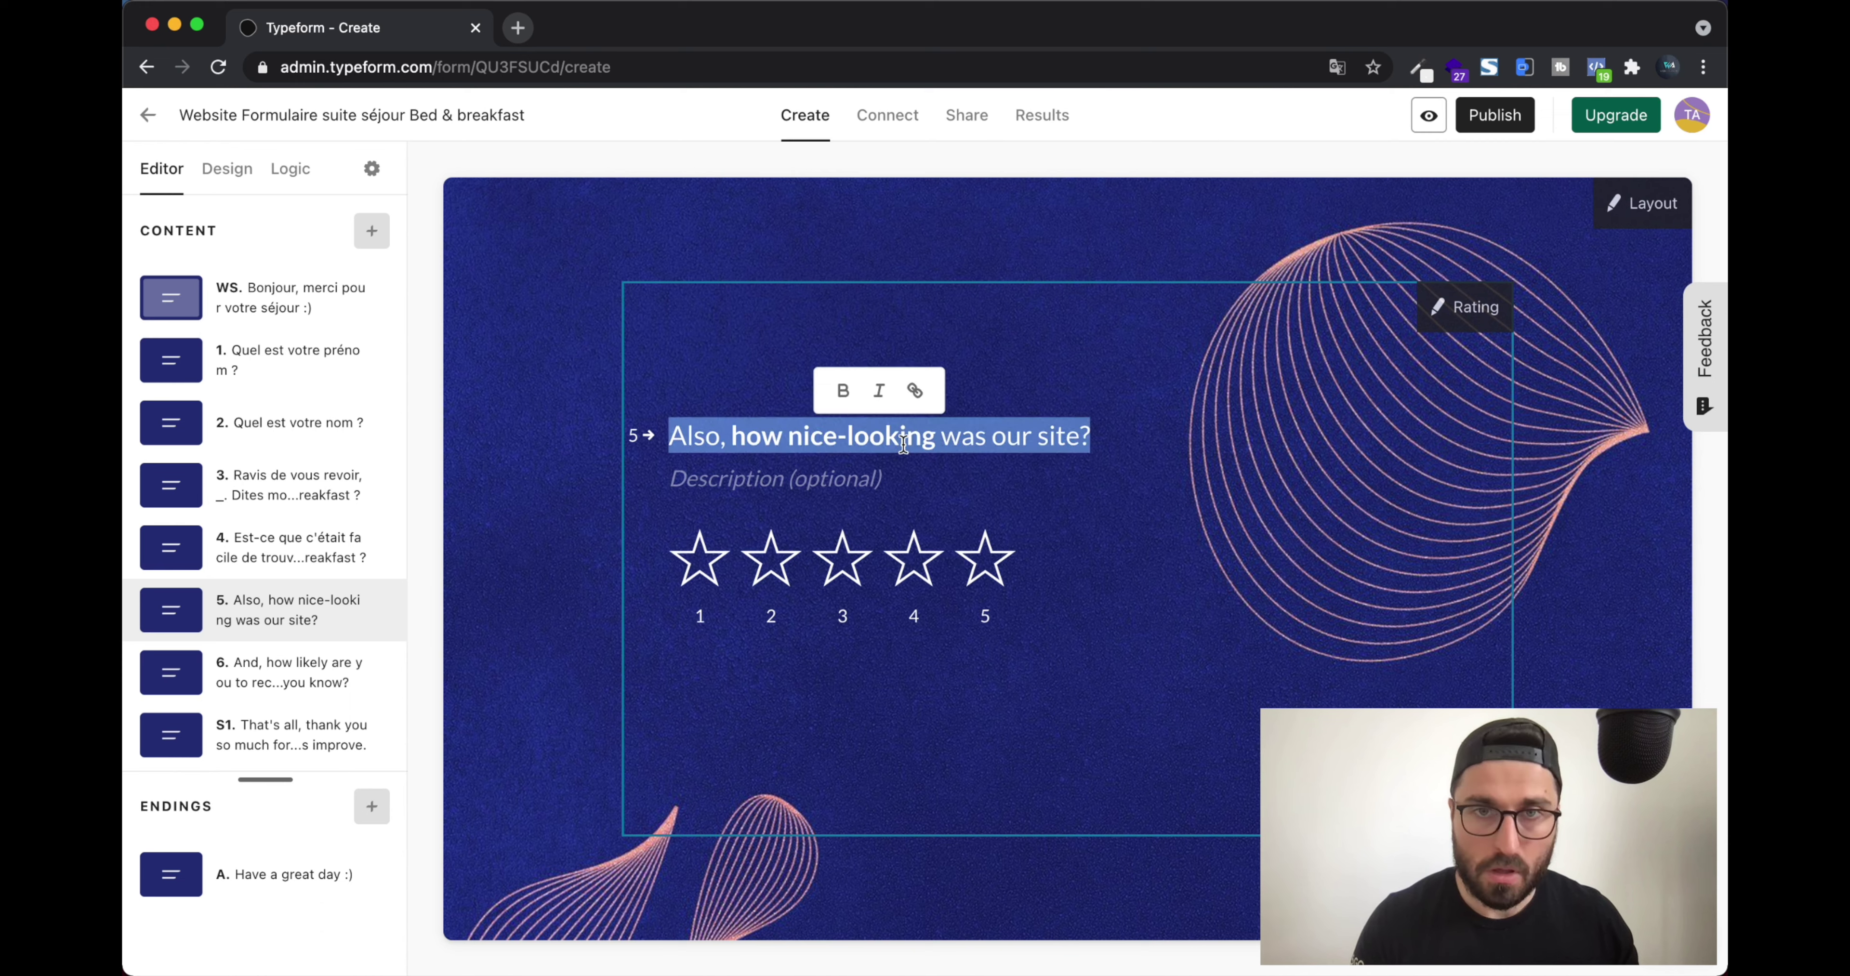
type("?")
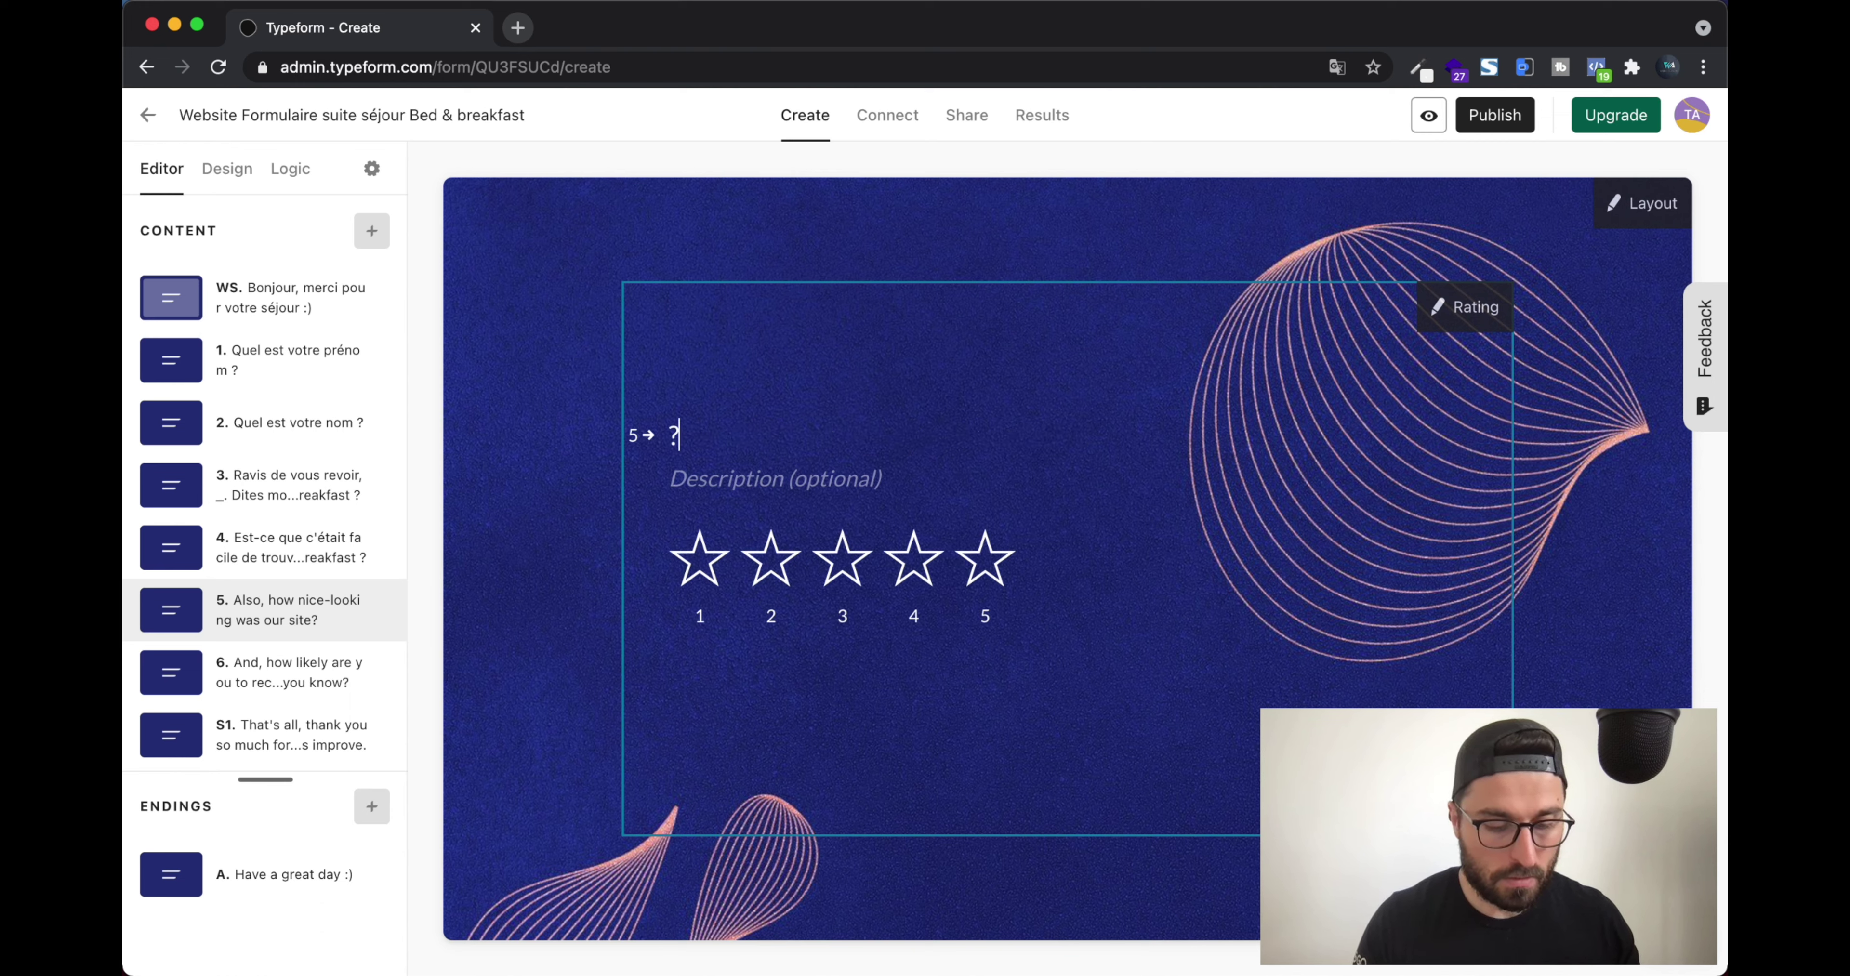
type("ote de vo")
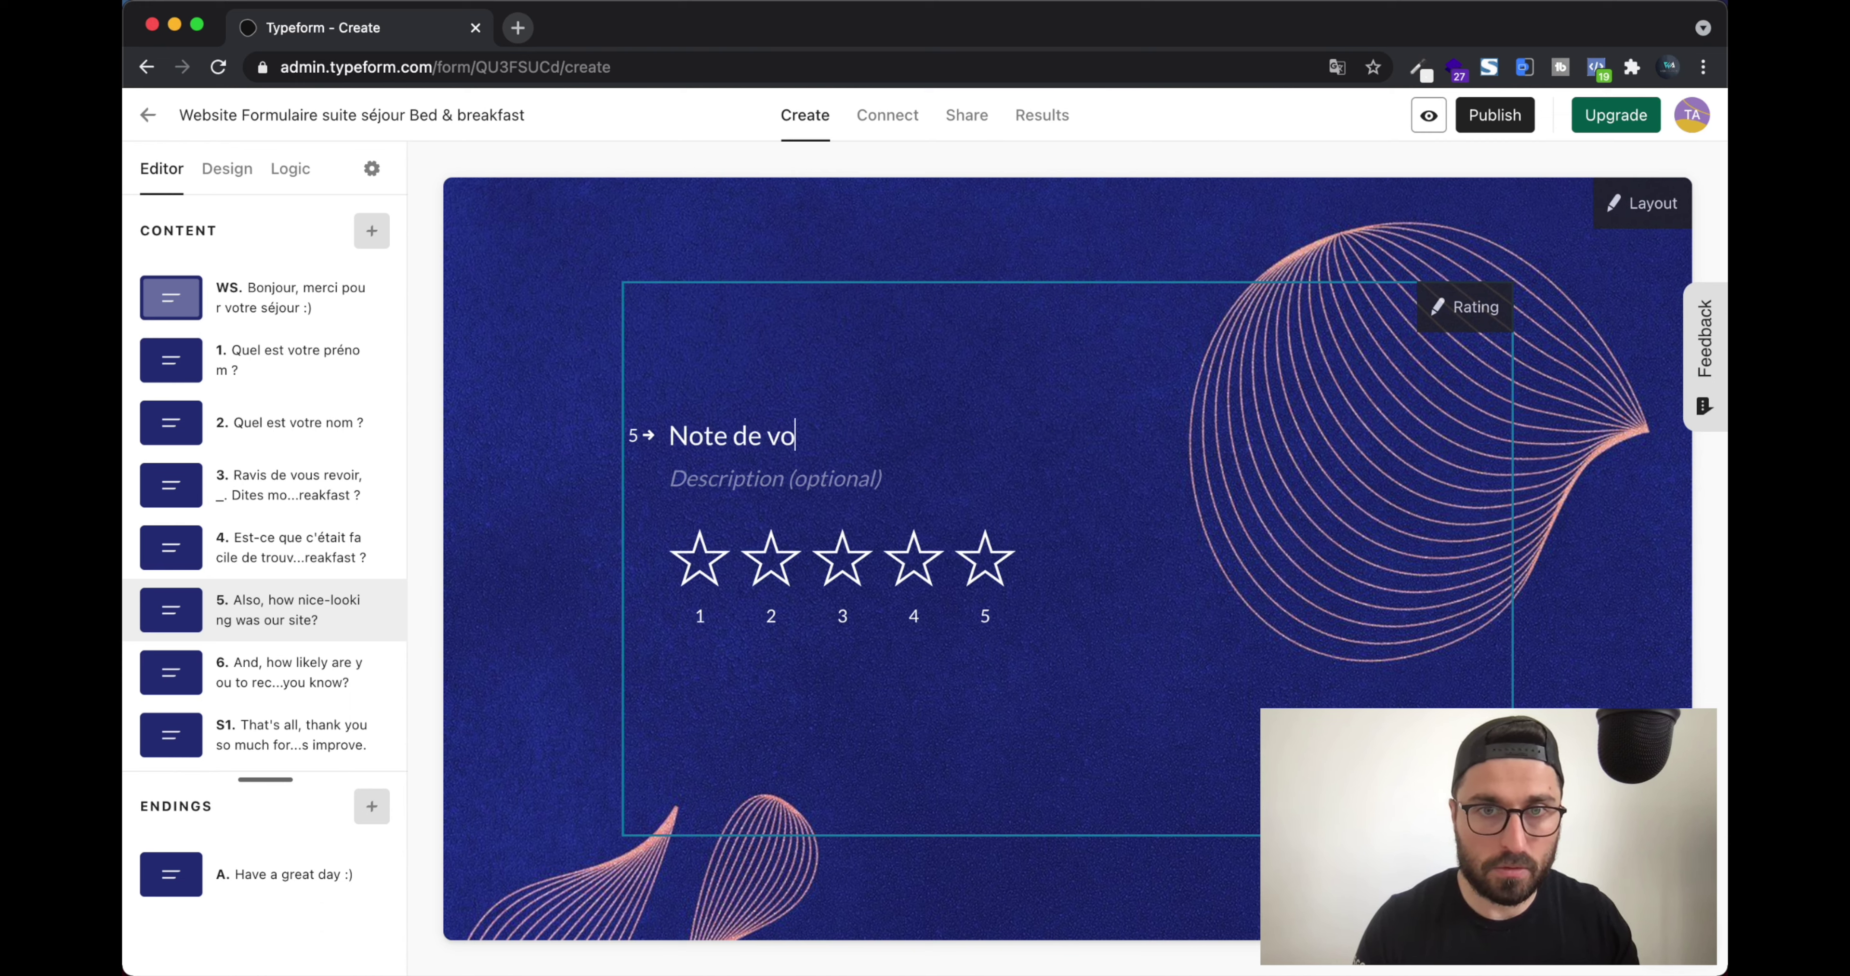
type("tre séjour ?")
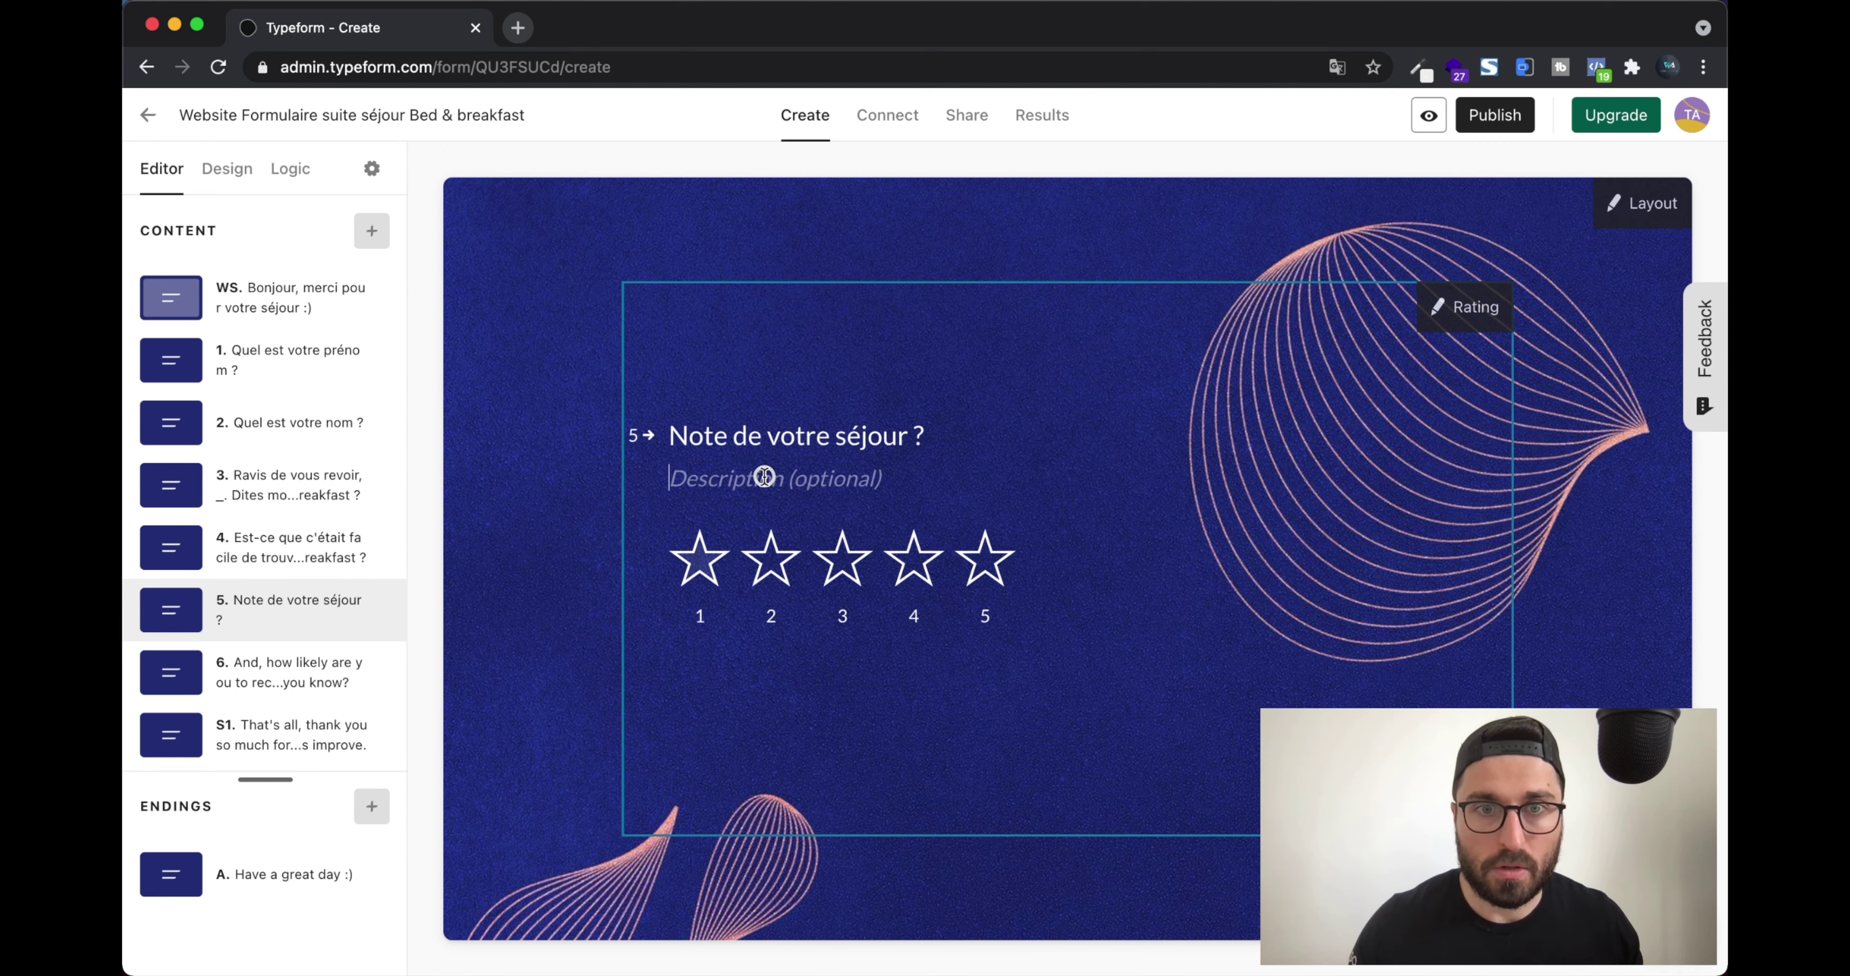
Give the stay rating question a two-line description reading "1 étant nul" and "5 au top"
type("1")
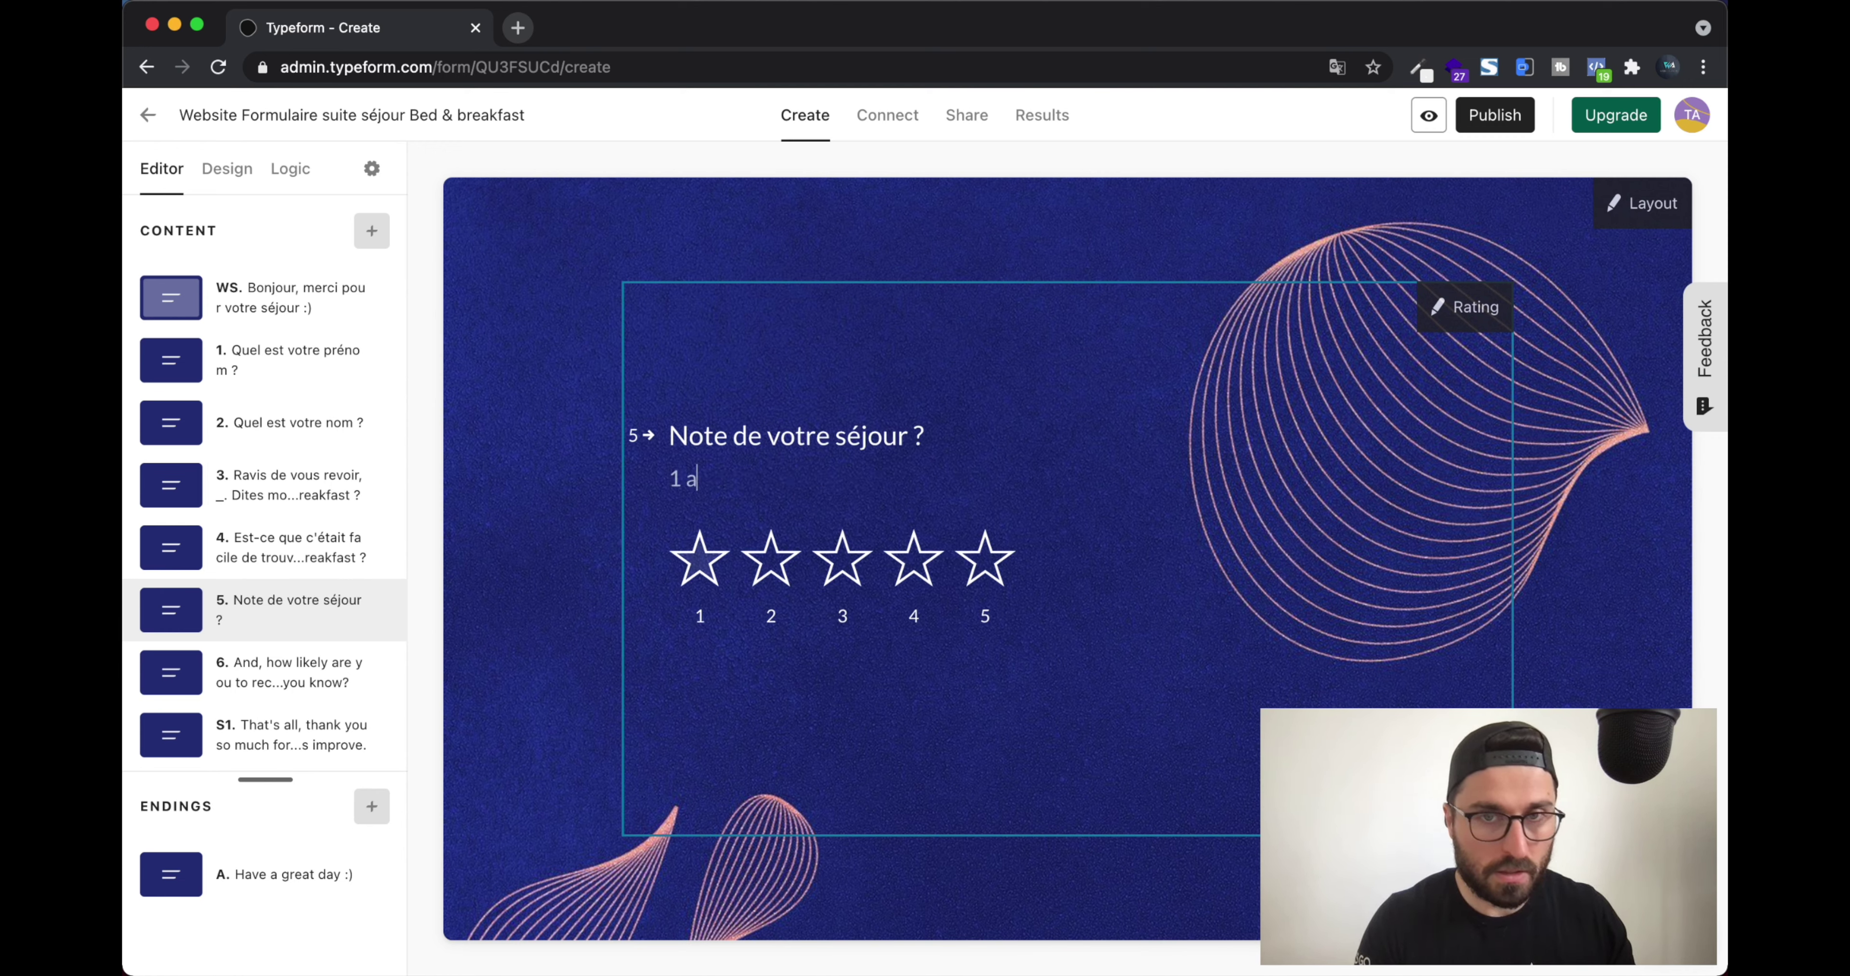
type(" étant nu")
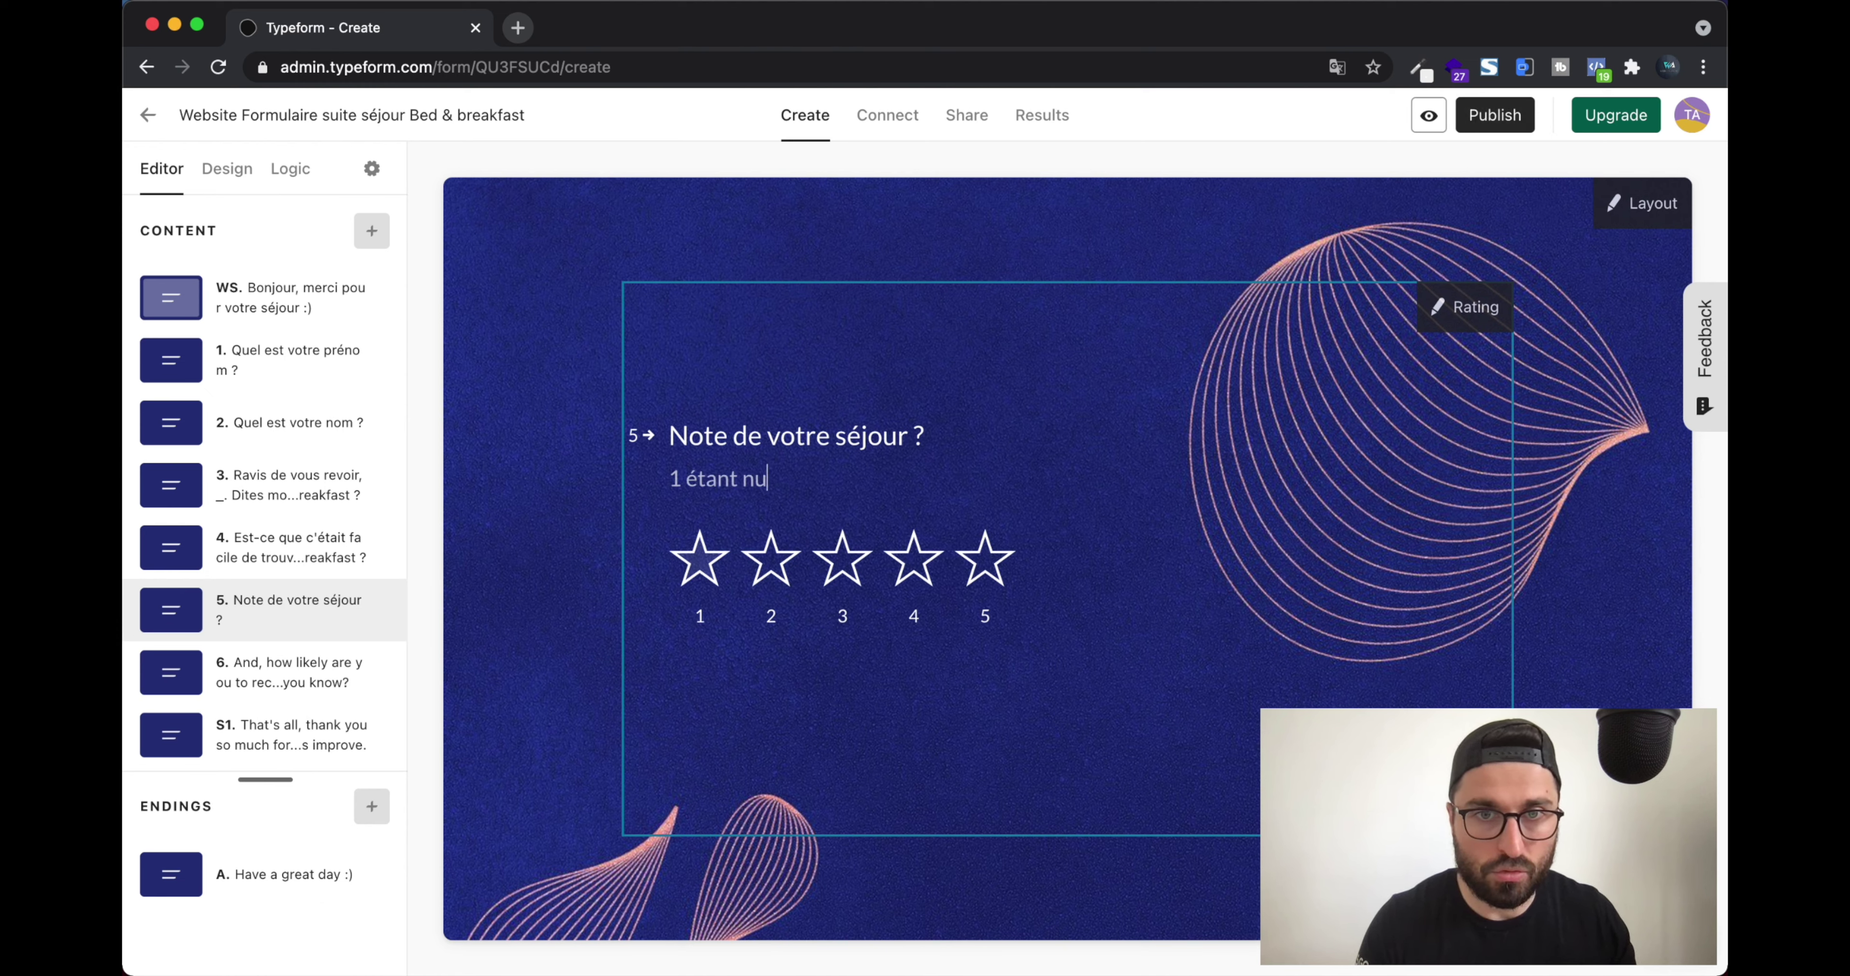
type("l5 au top")
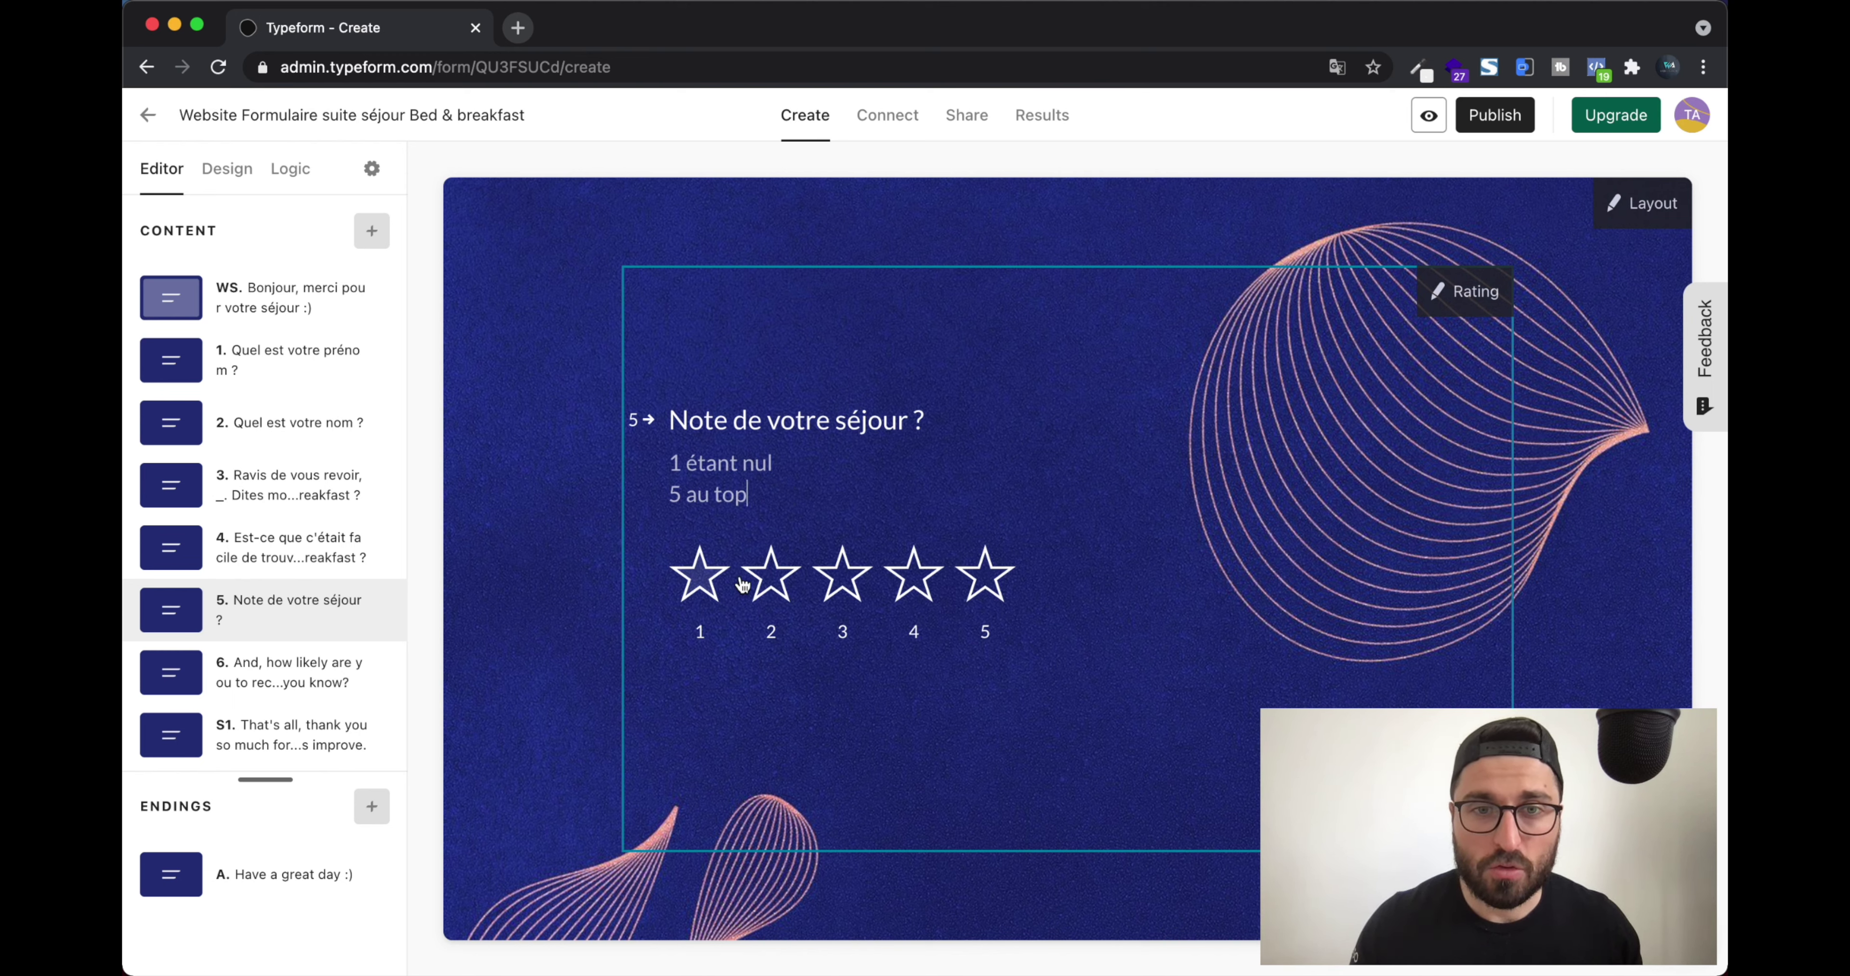
Try scale lengths of 10, 3, 4, 5 and again 4 stars for the stay rating question
left_click(1469, 301)
left_click(1239, 415)
scroll(1228, 545, "down", 2)
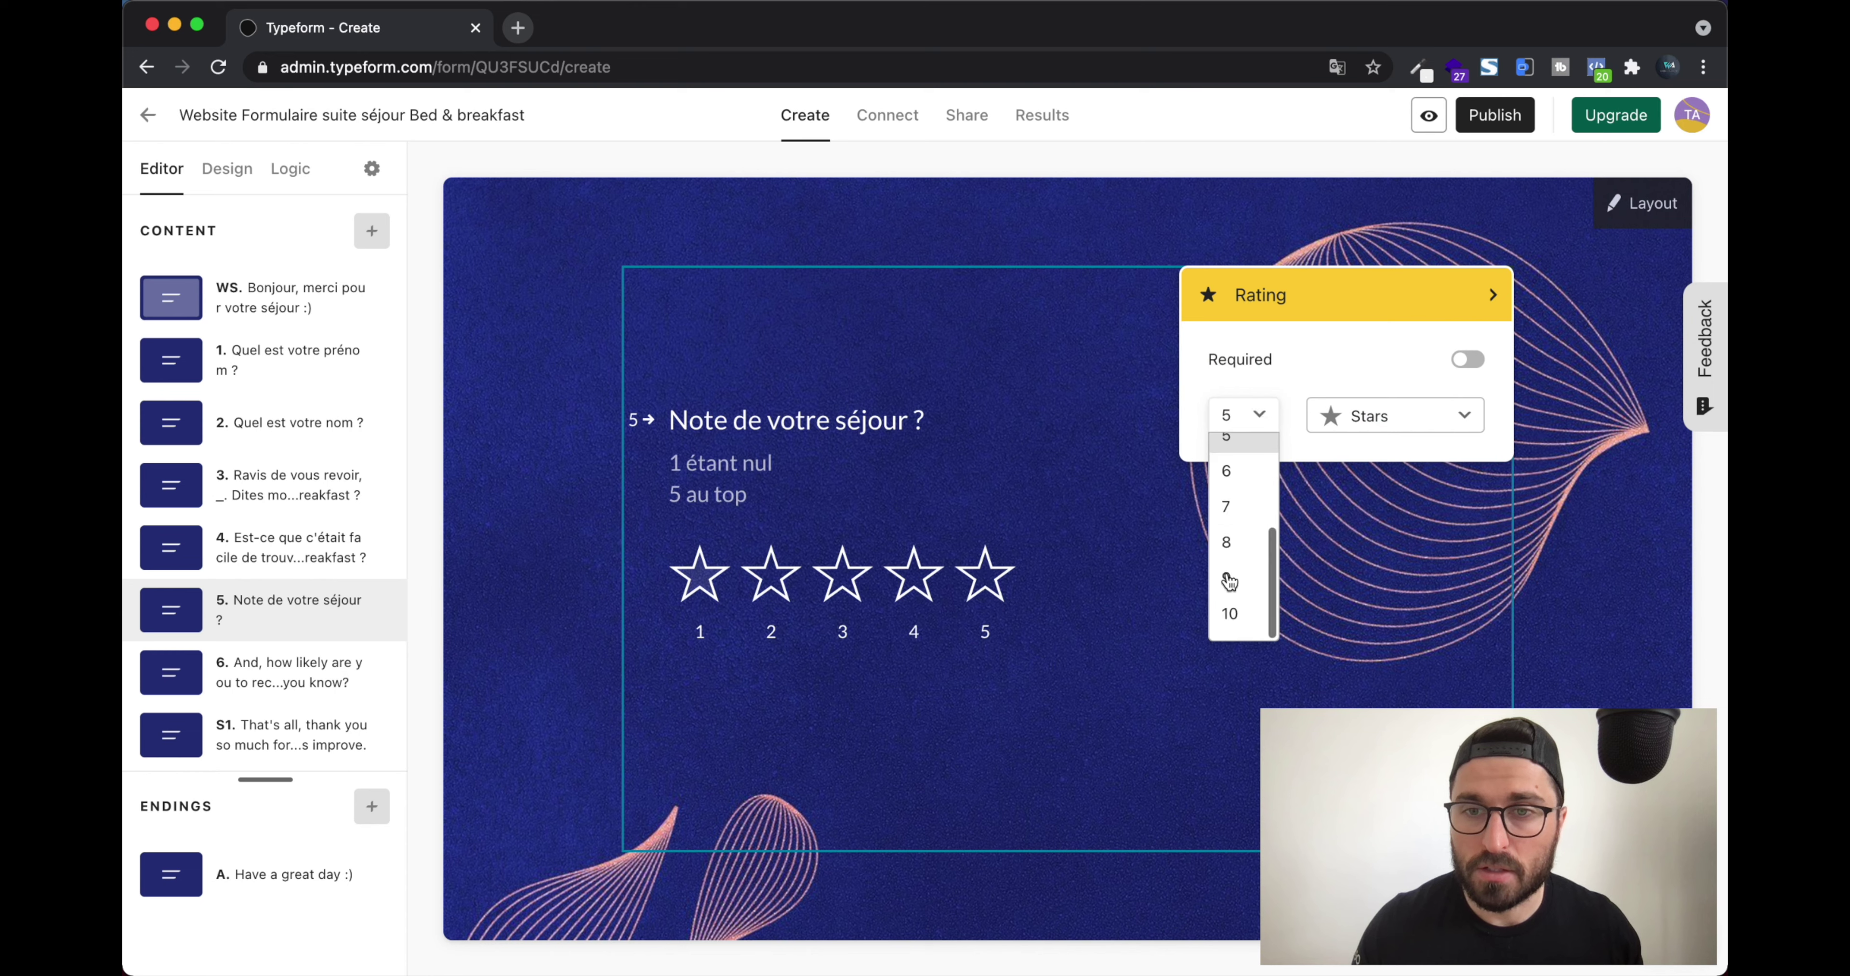
left_click(1229, 613)
left_click(1259, 417)
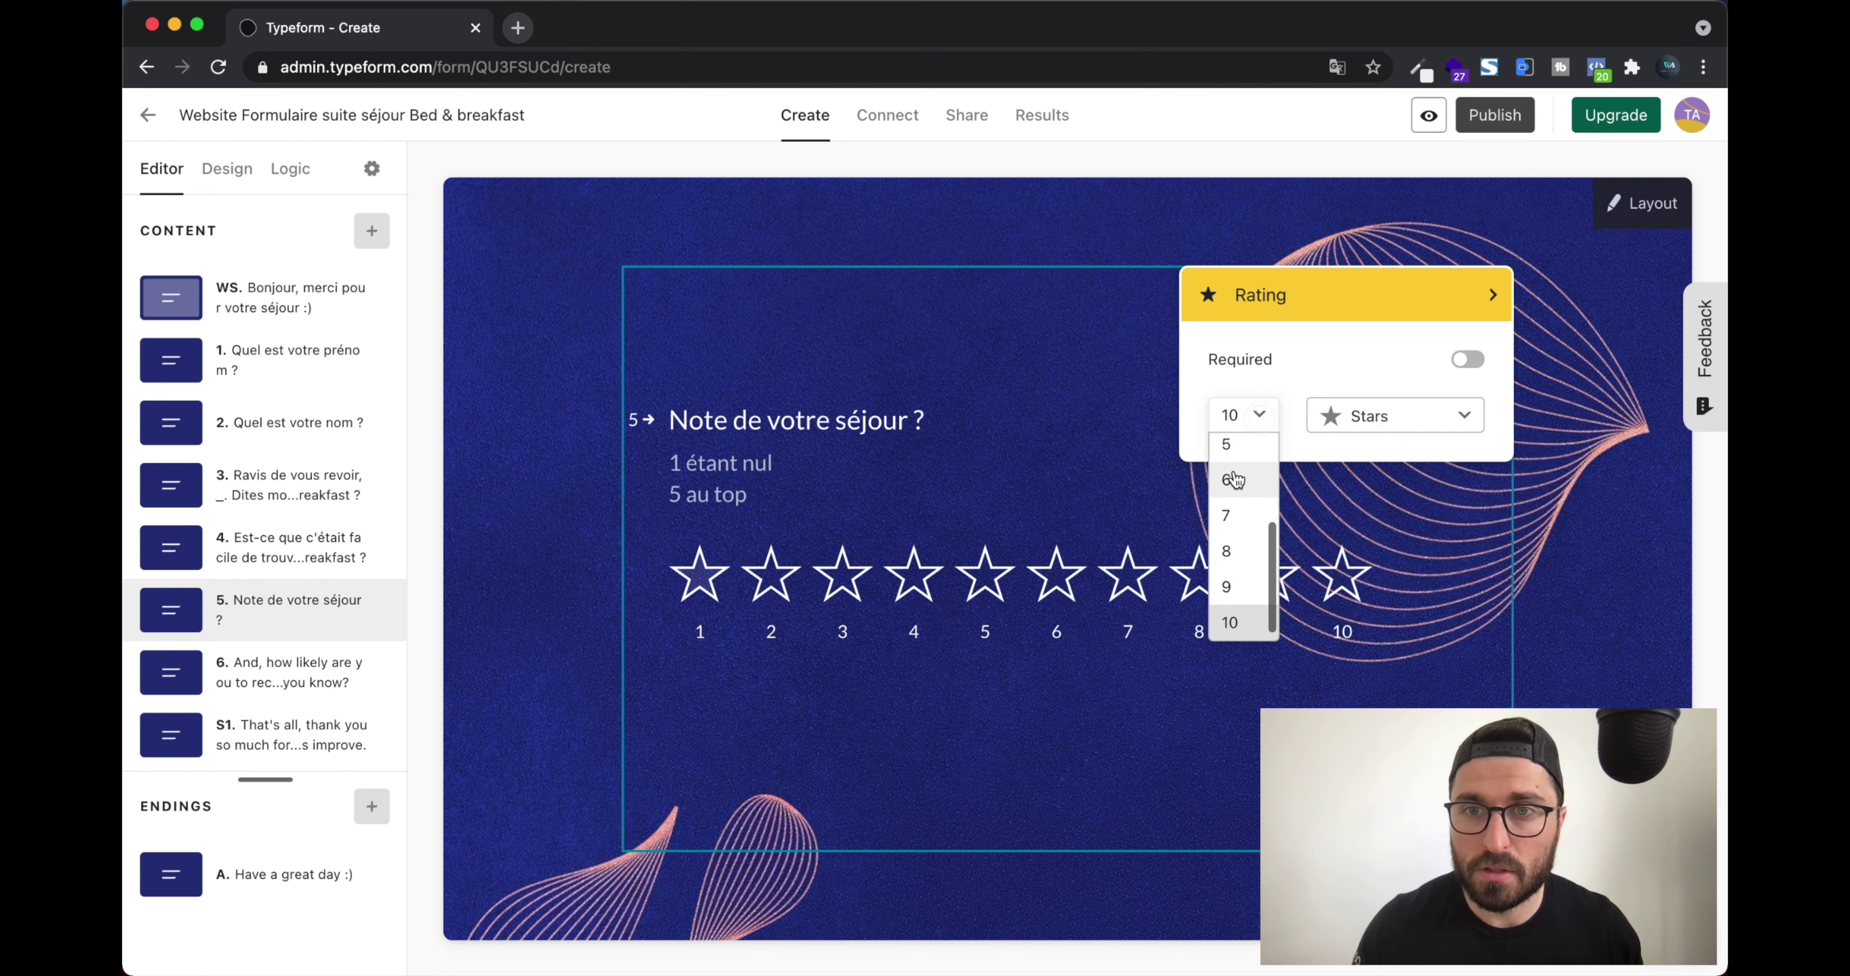
scroll(1227, 503, "up", 3)
left_click(1228, 542)
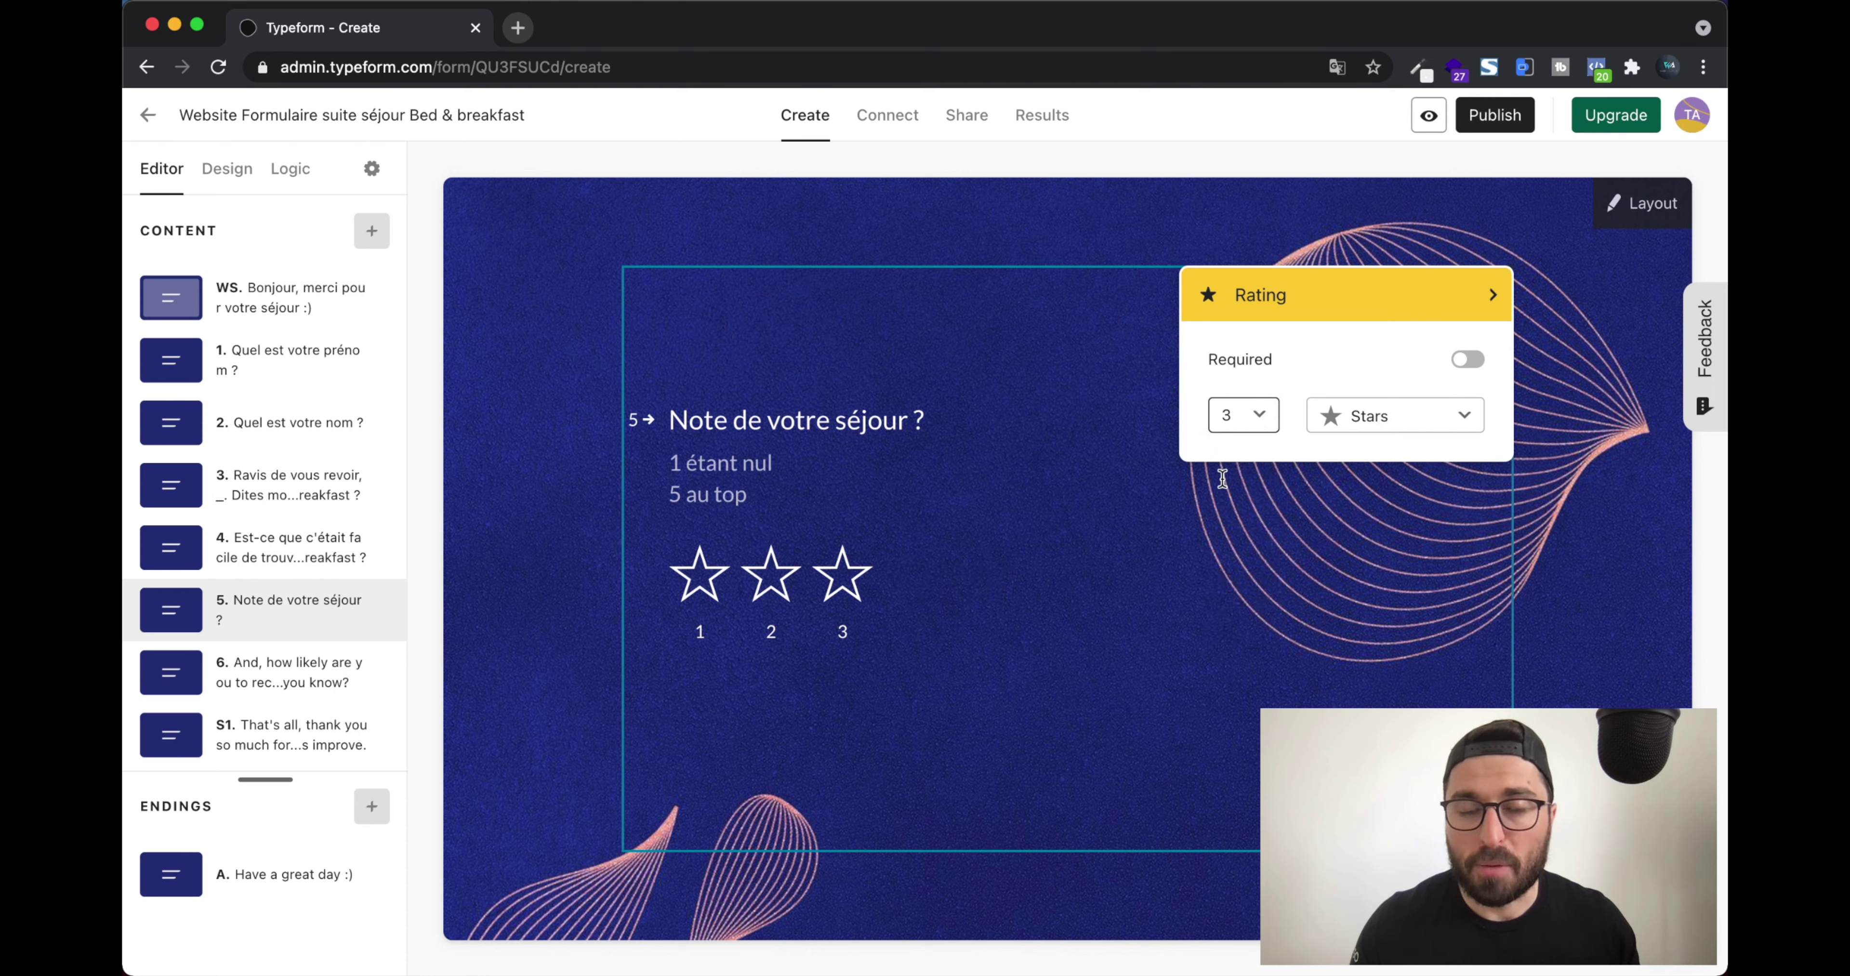
left_click(1244, 422)
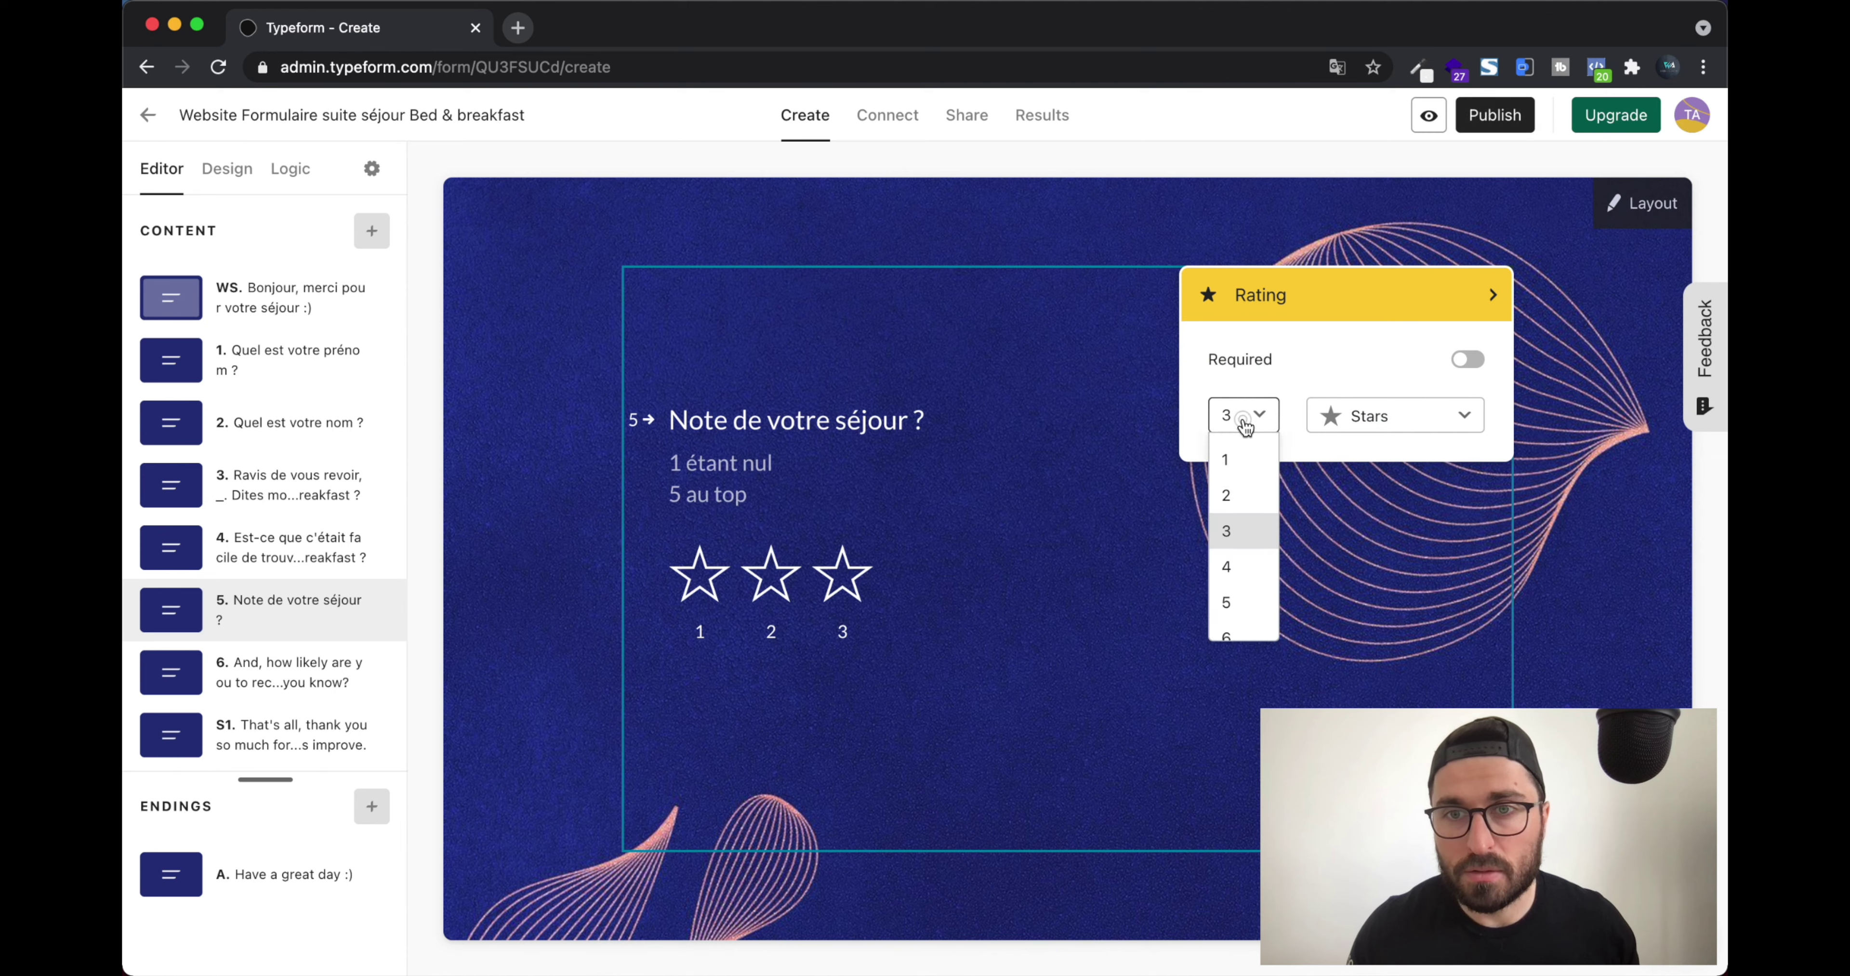
left_click(1255, 568)
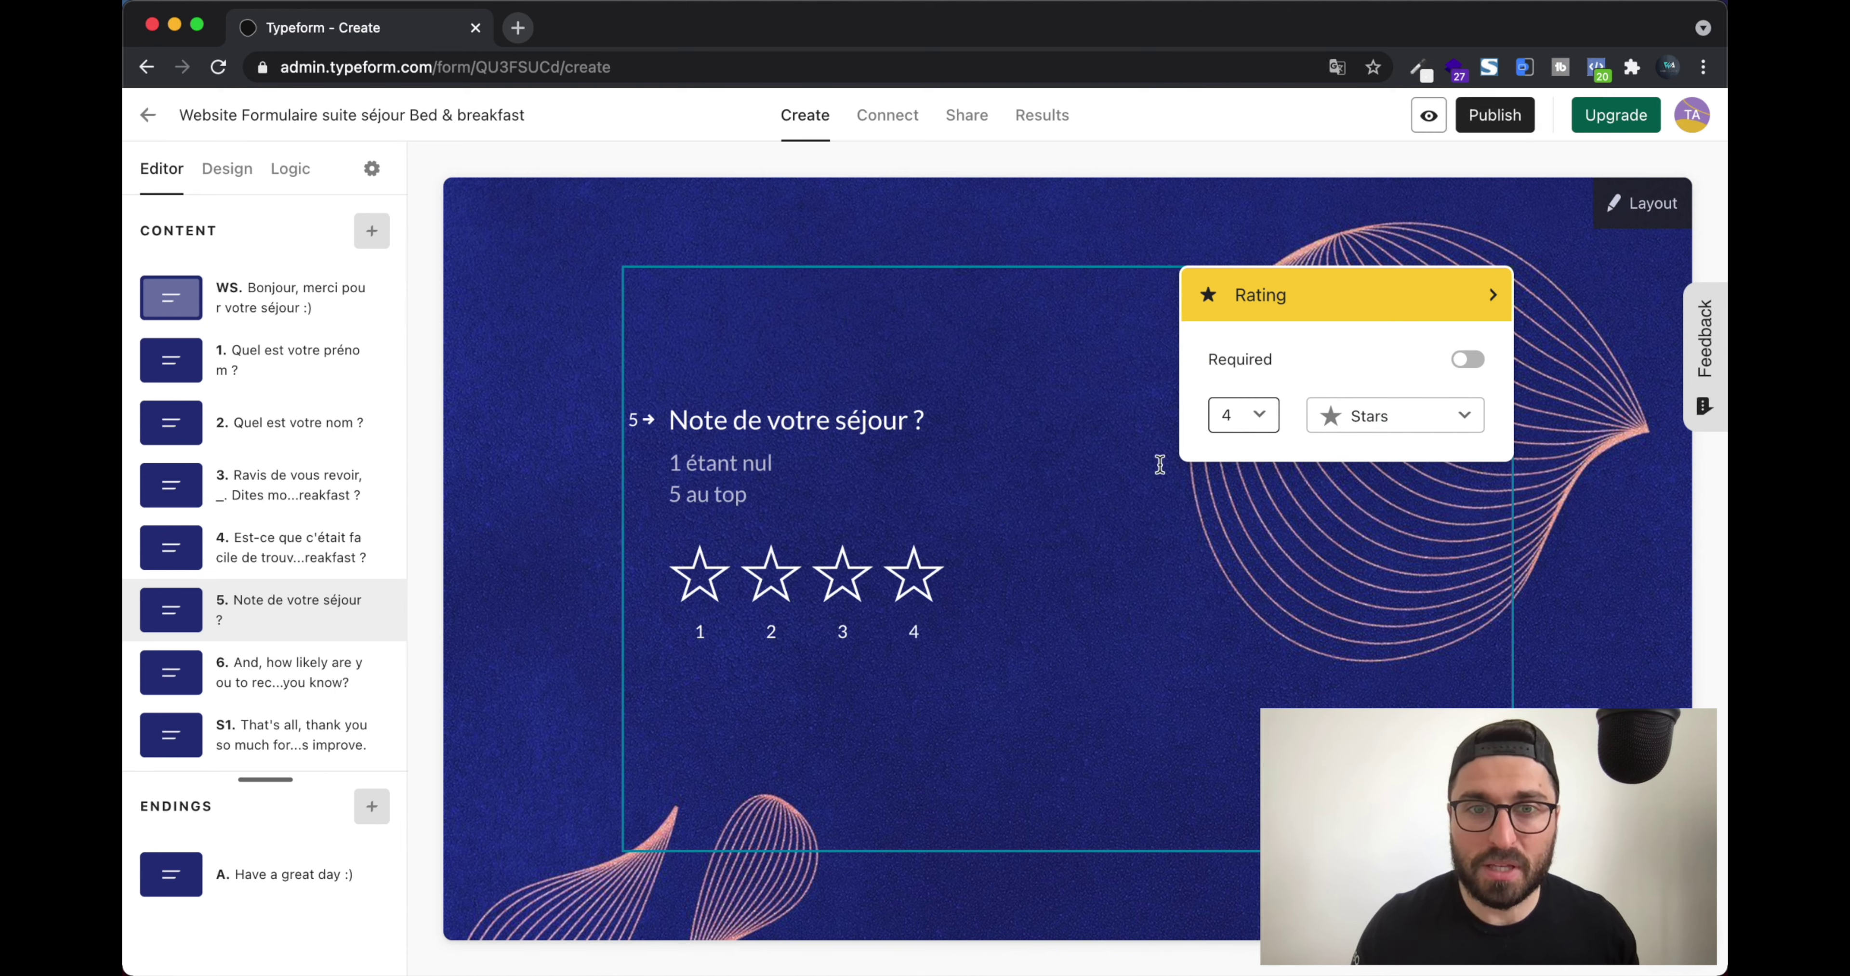
left_click(1250, 431)
left_click(1238, 597)
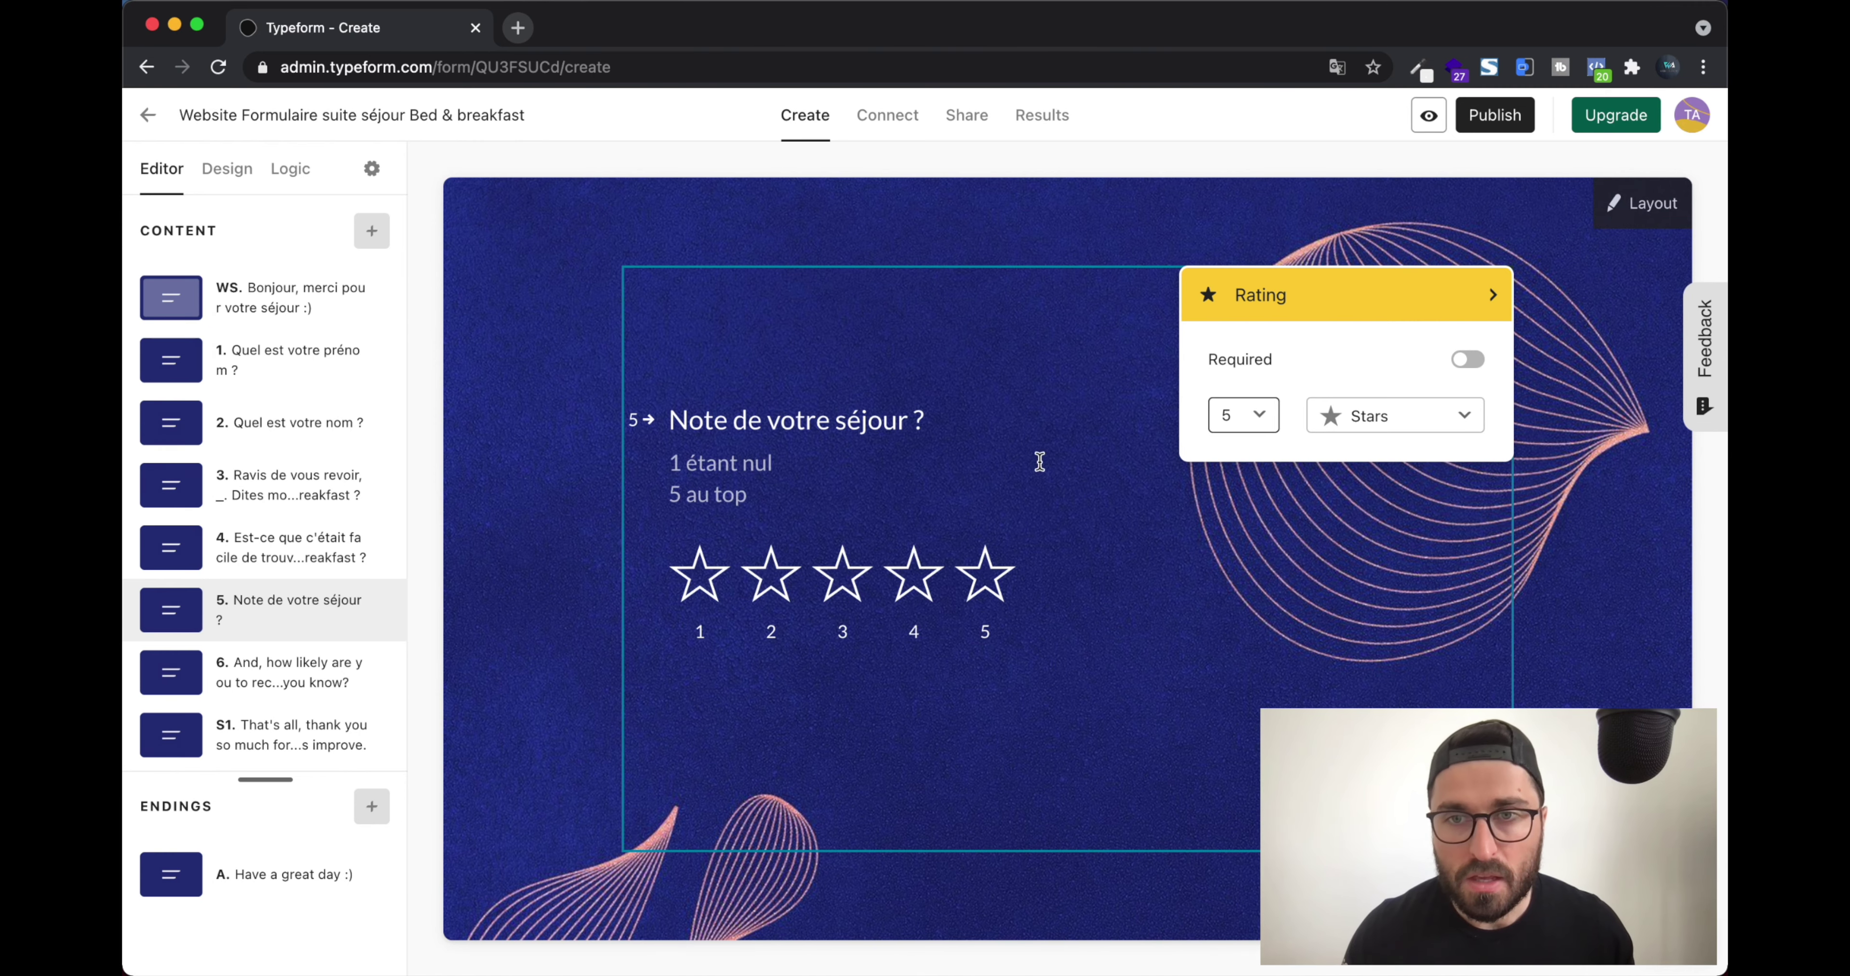
left_click(1260, 420)
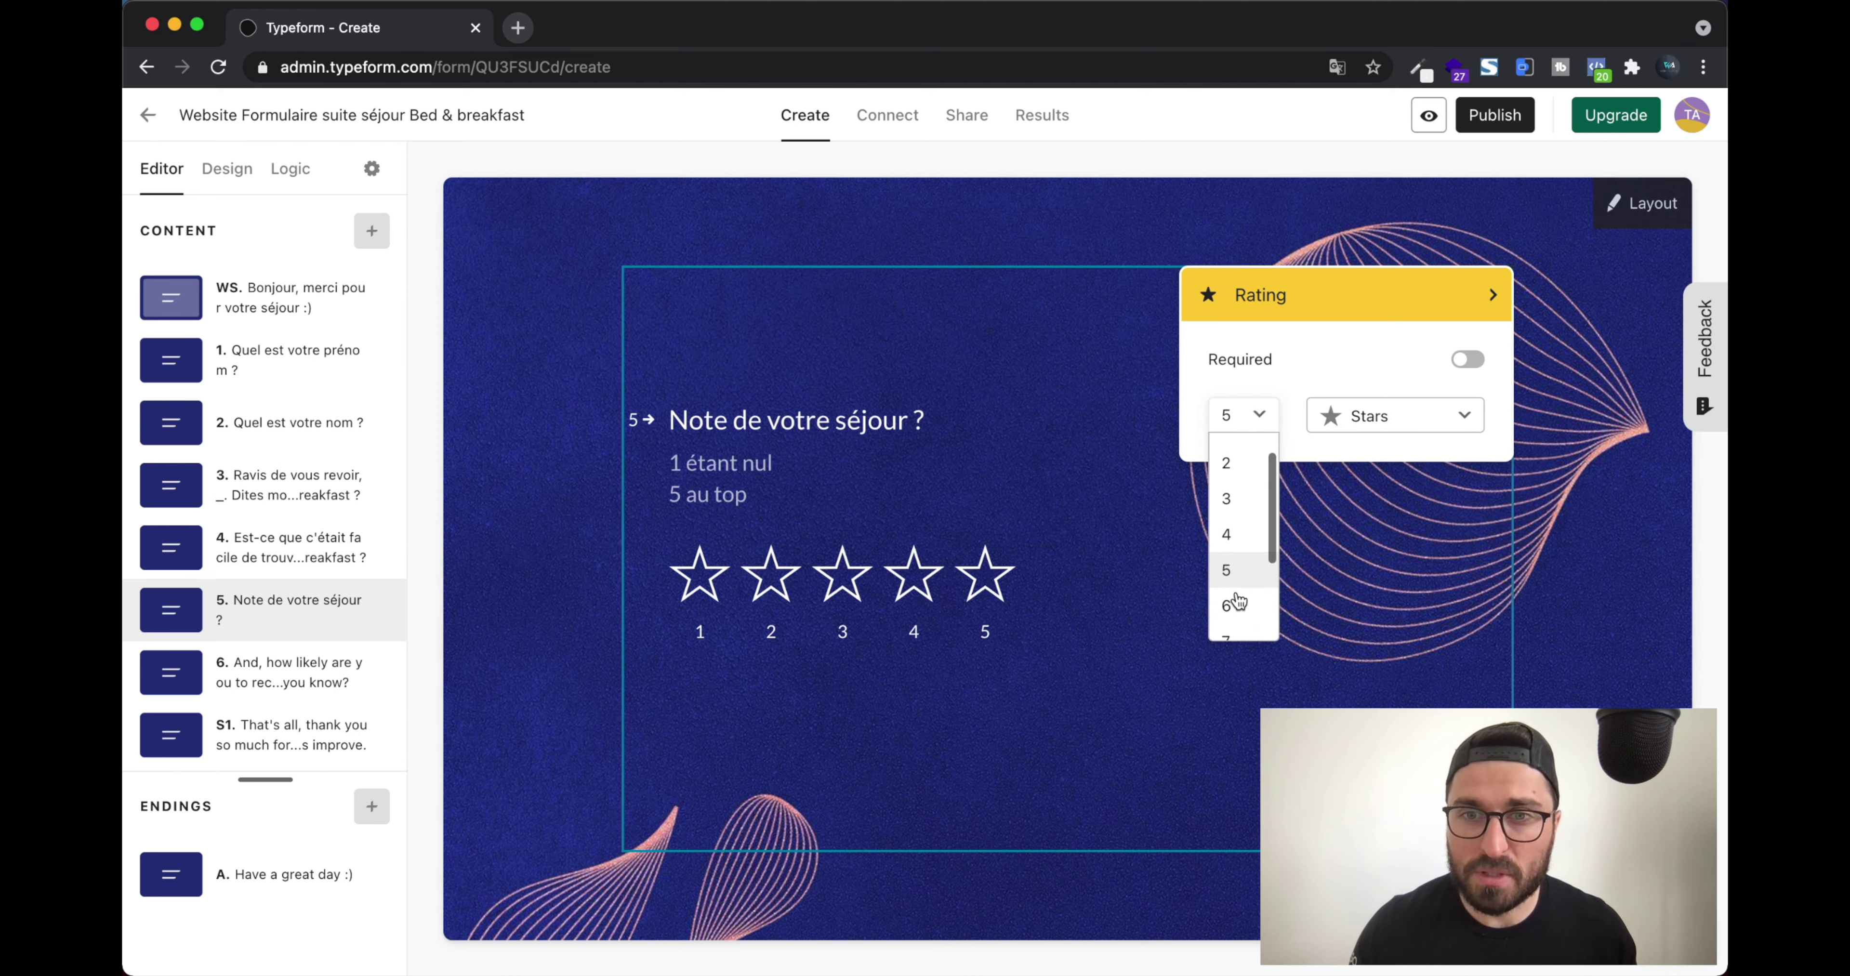
left_click(1248, 523)
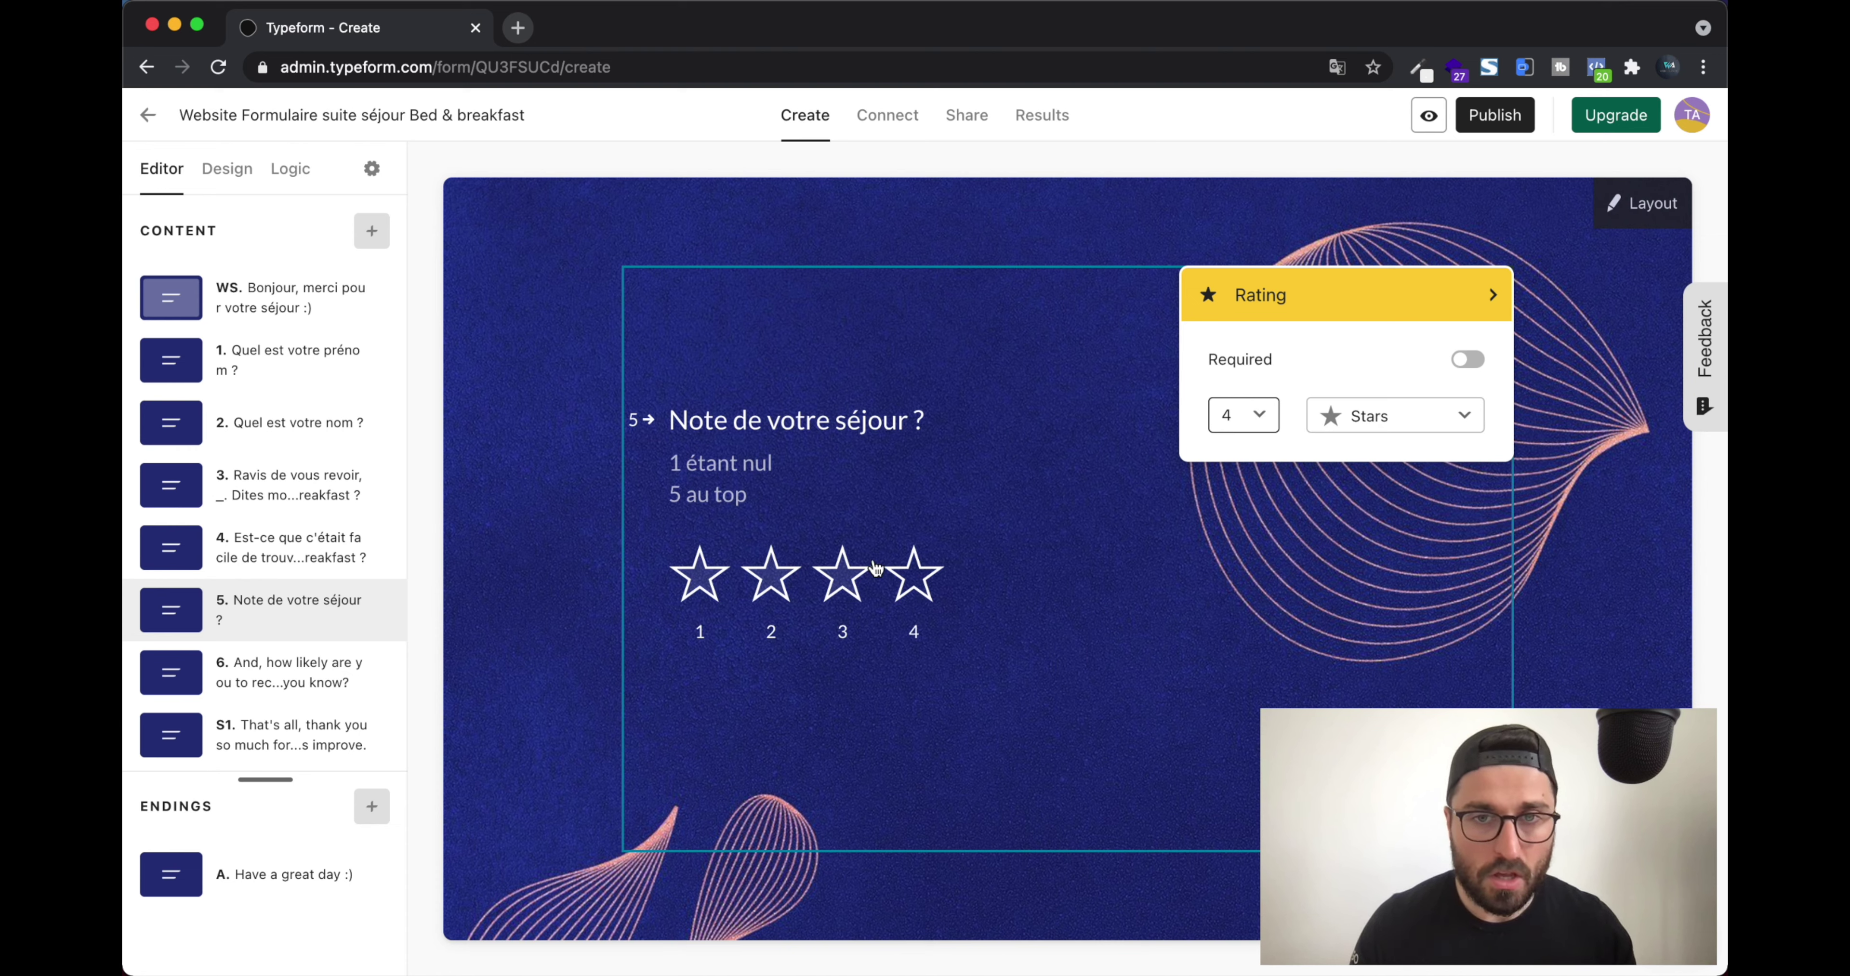
Set the stay rating scale to 5 stars and make the question required
left_click(1264, 415)
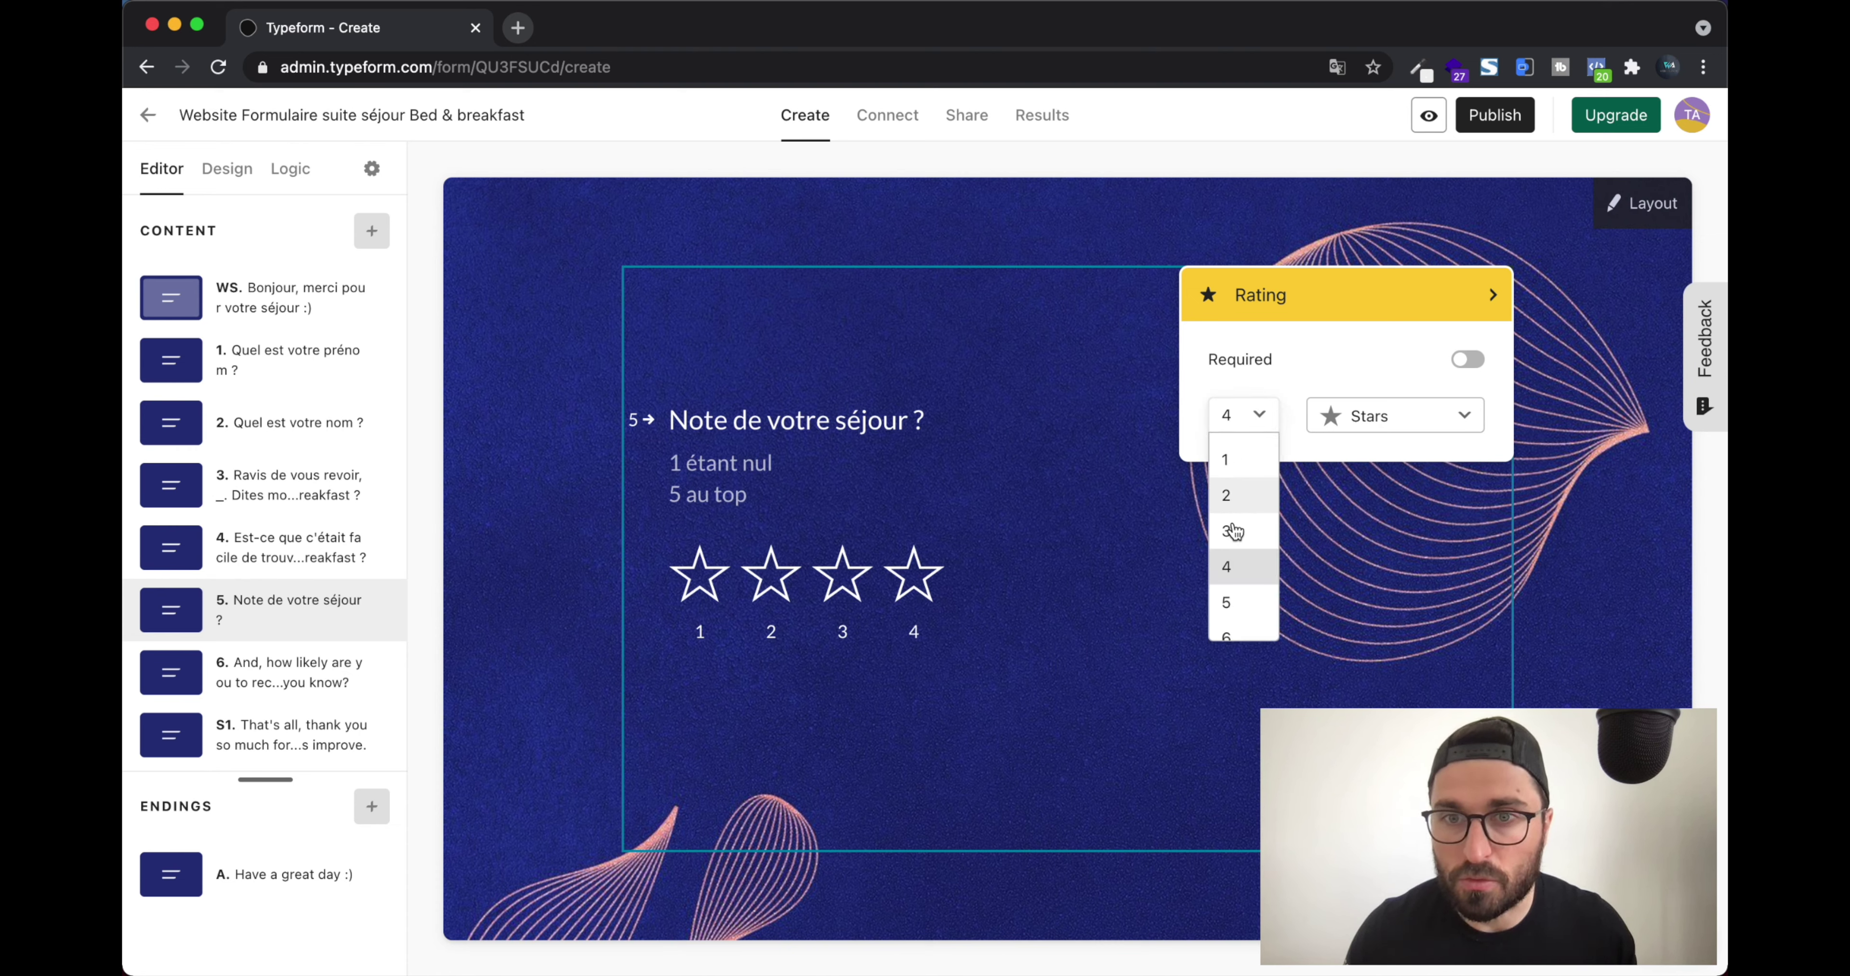
left_click(1234, 601)
left_click(1469, 361)
left_click(1520, 268)
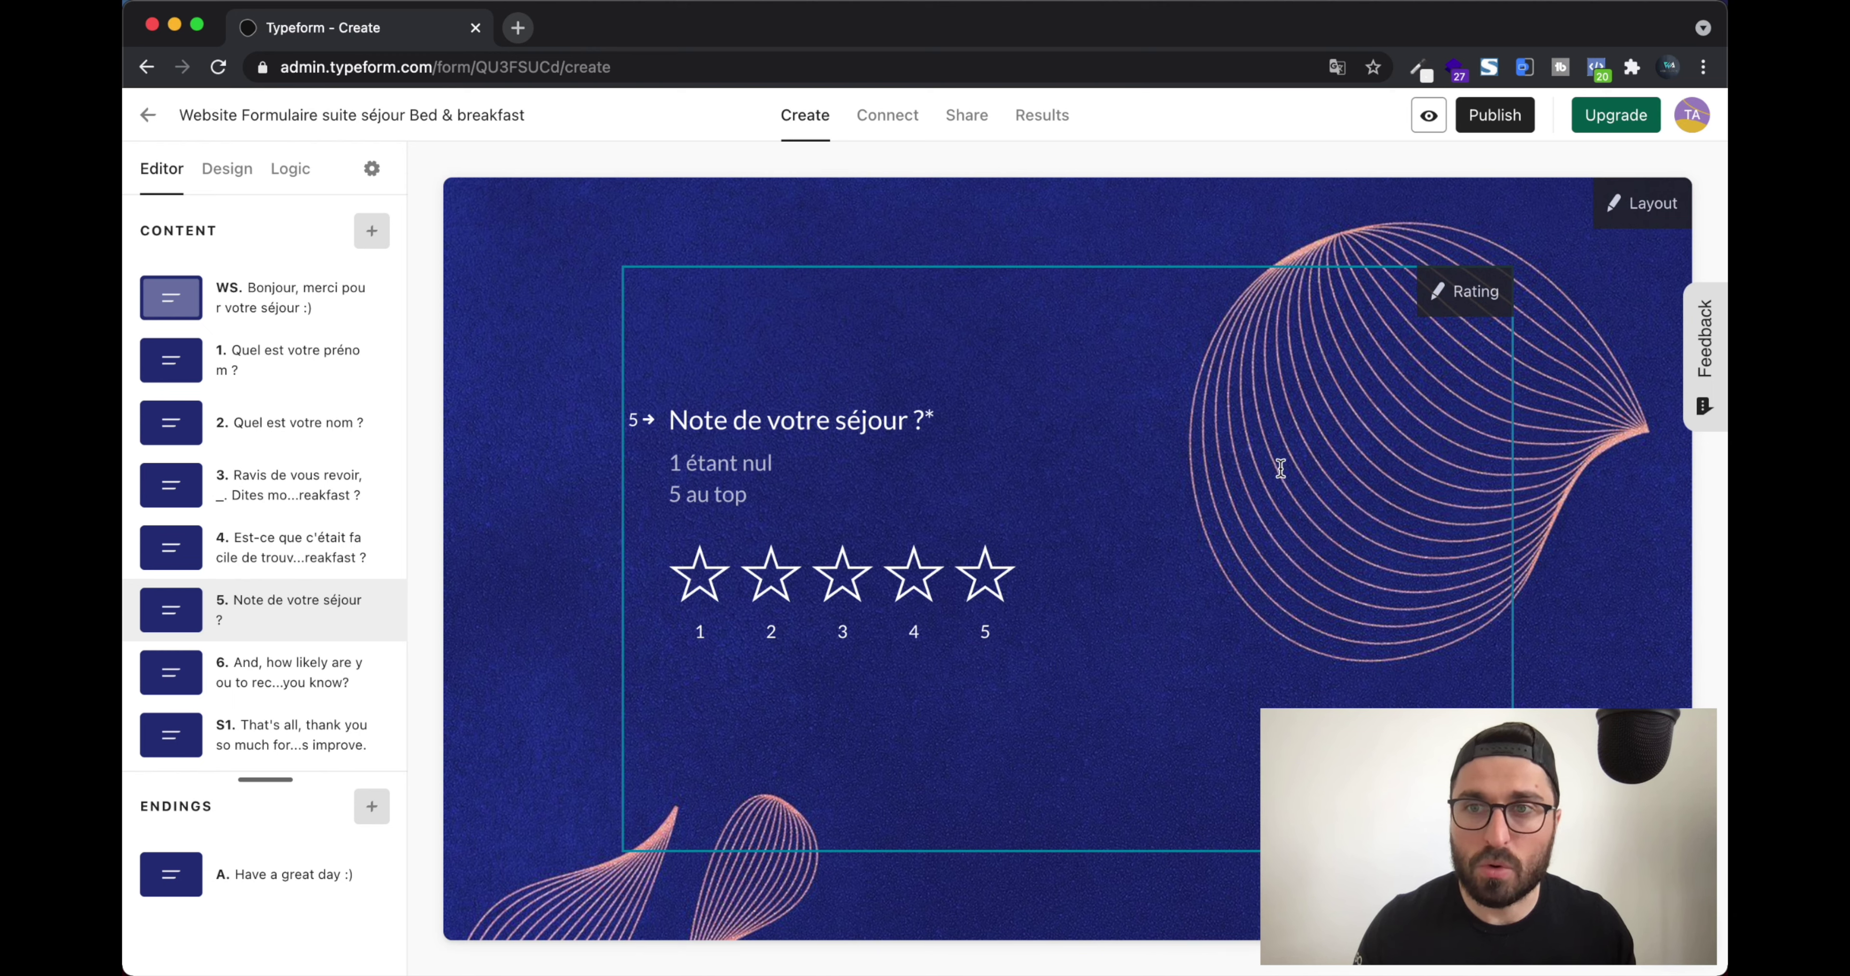
Try the Hearts and Users shapes for the stay rating, look through the other shapes and restore Stars
left_click(1458, 293)
left_click(1357, 419)
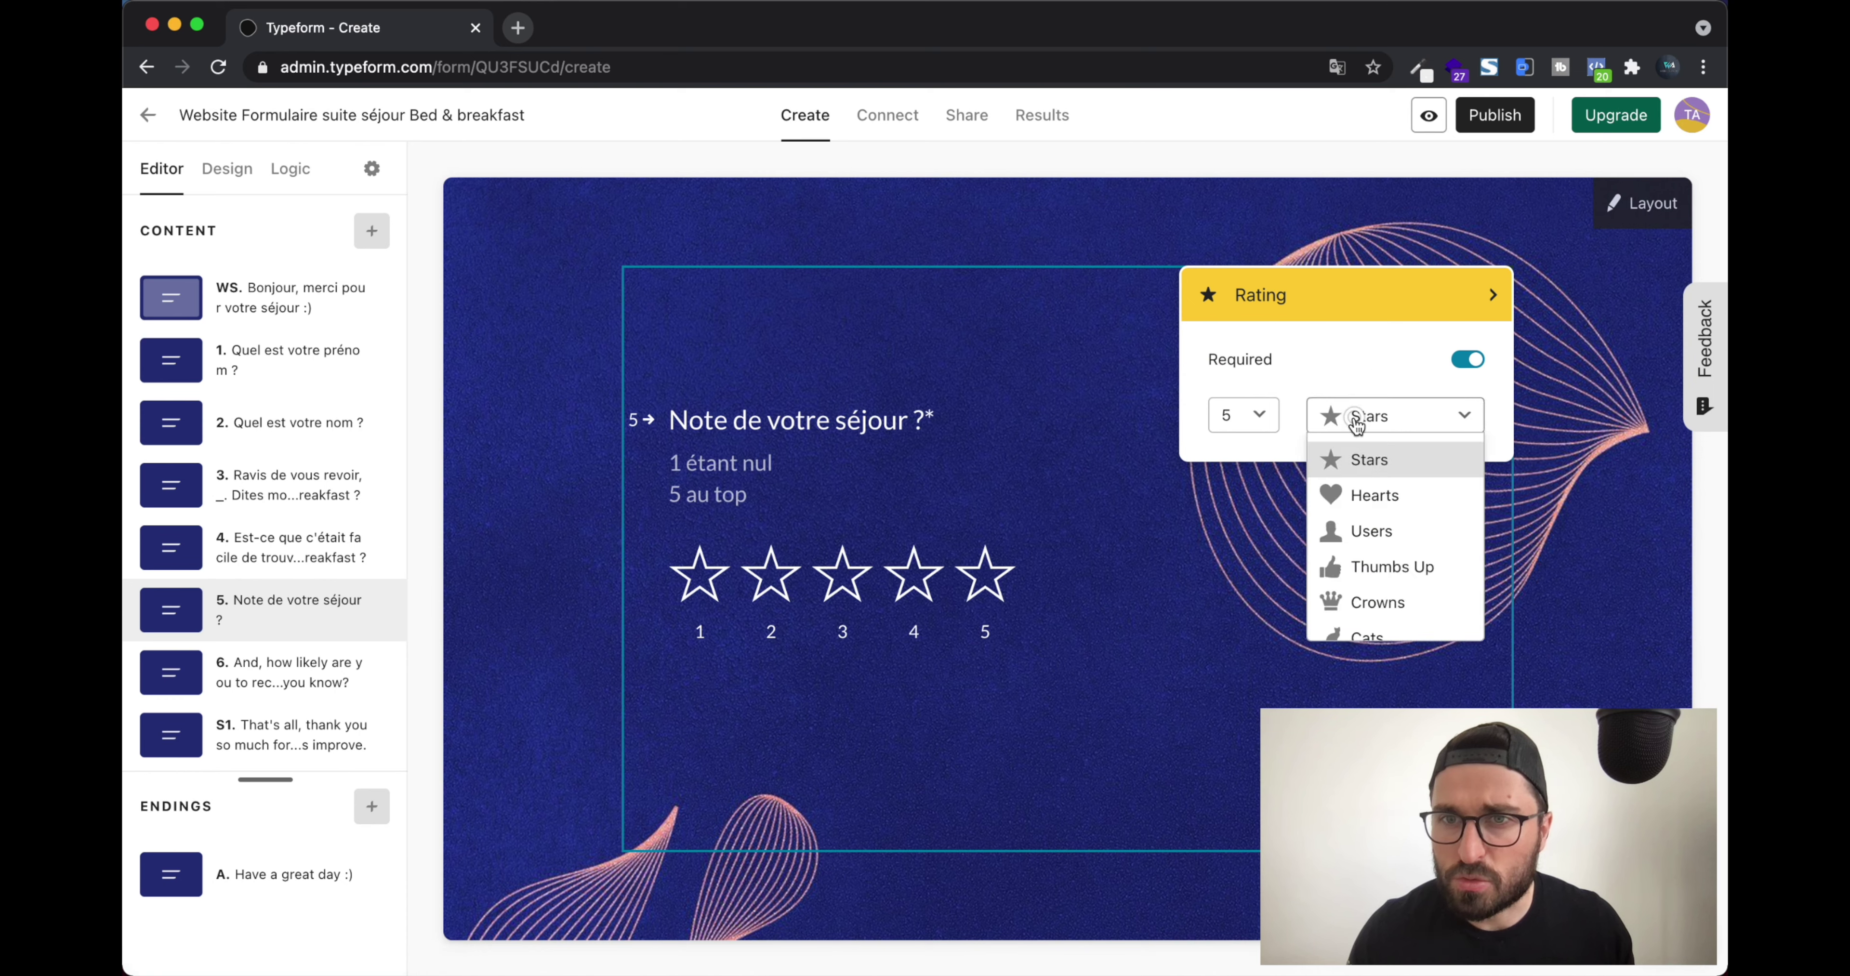
left_click(1386, 494)
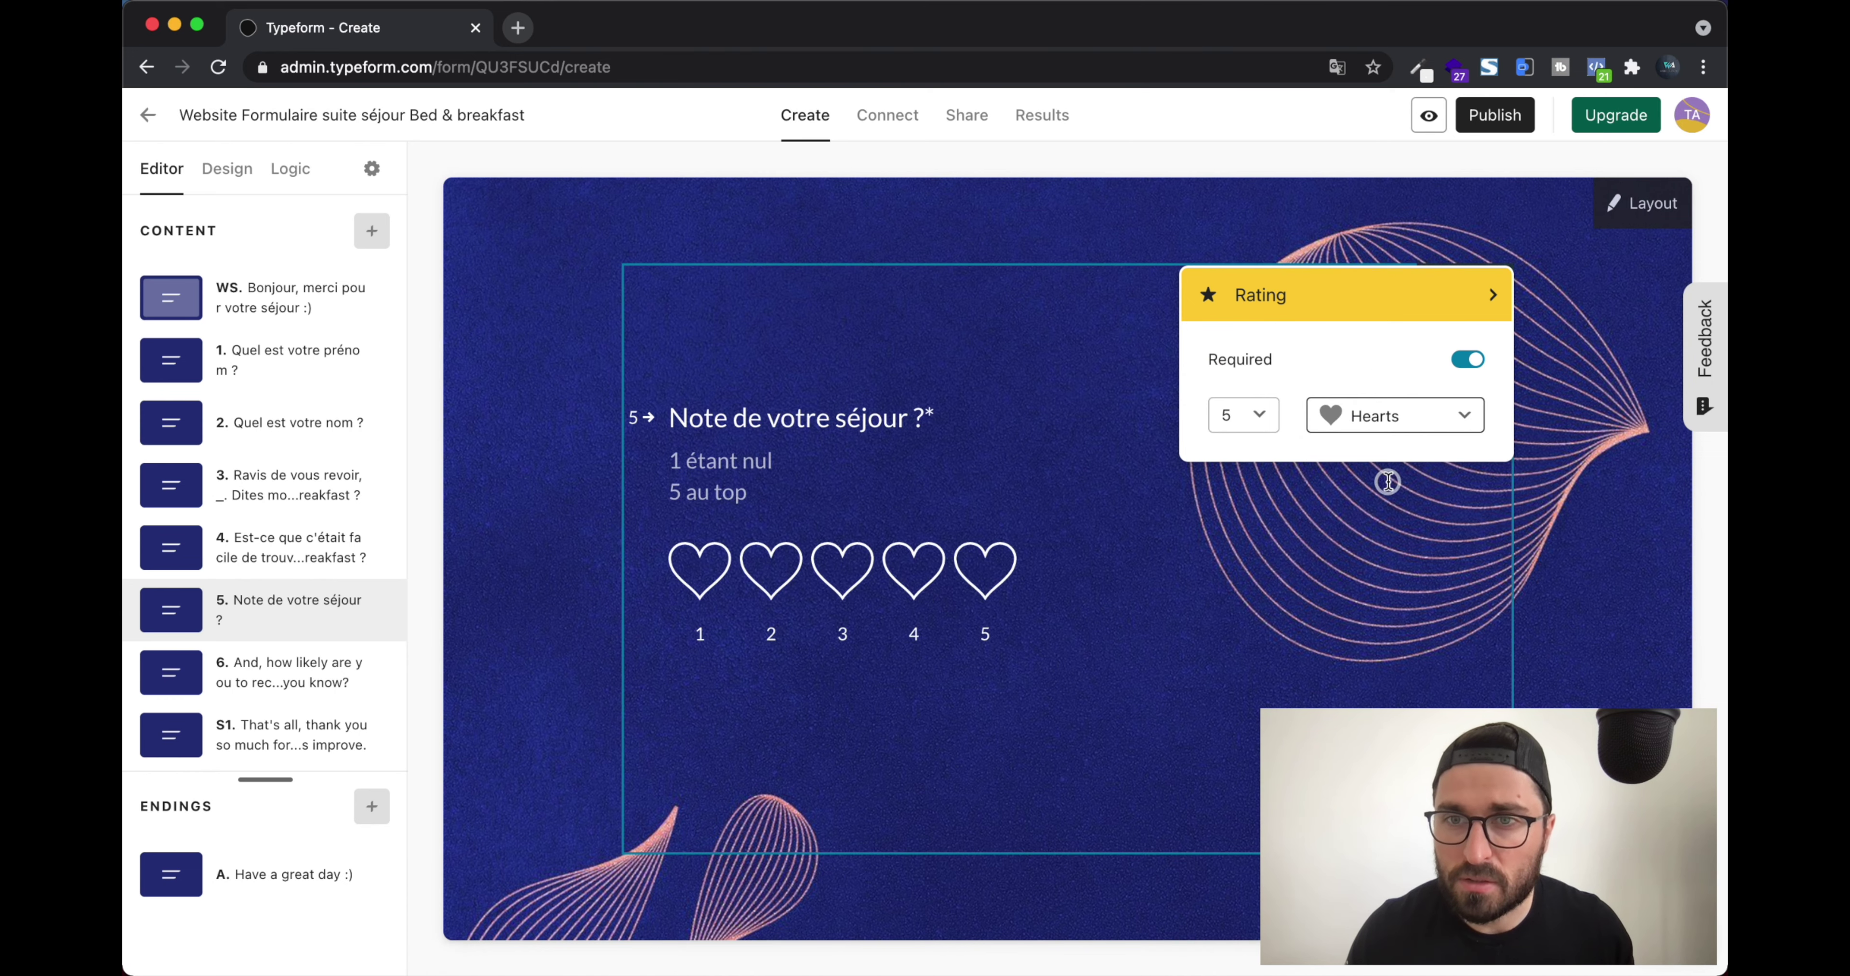
left_click(1386, 422)
left_click(1389, 549)
left_click(1387, 417)
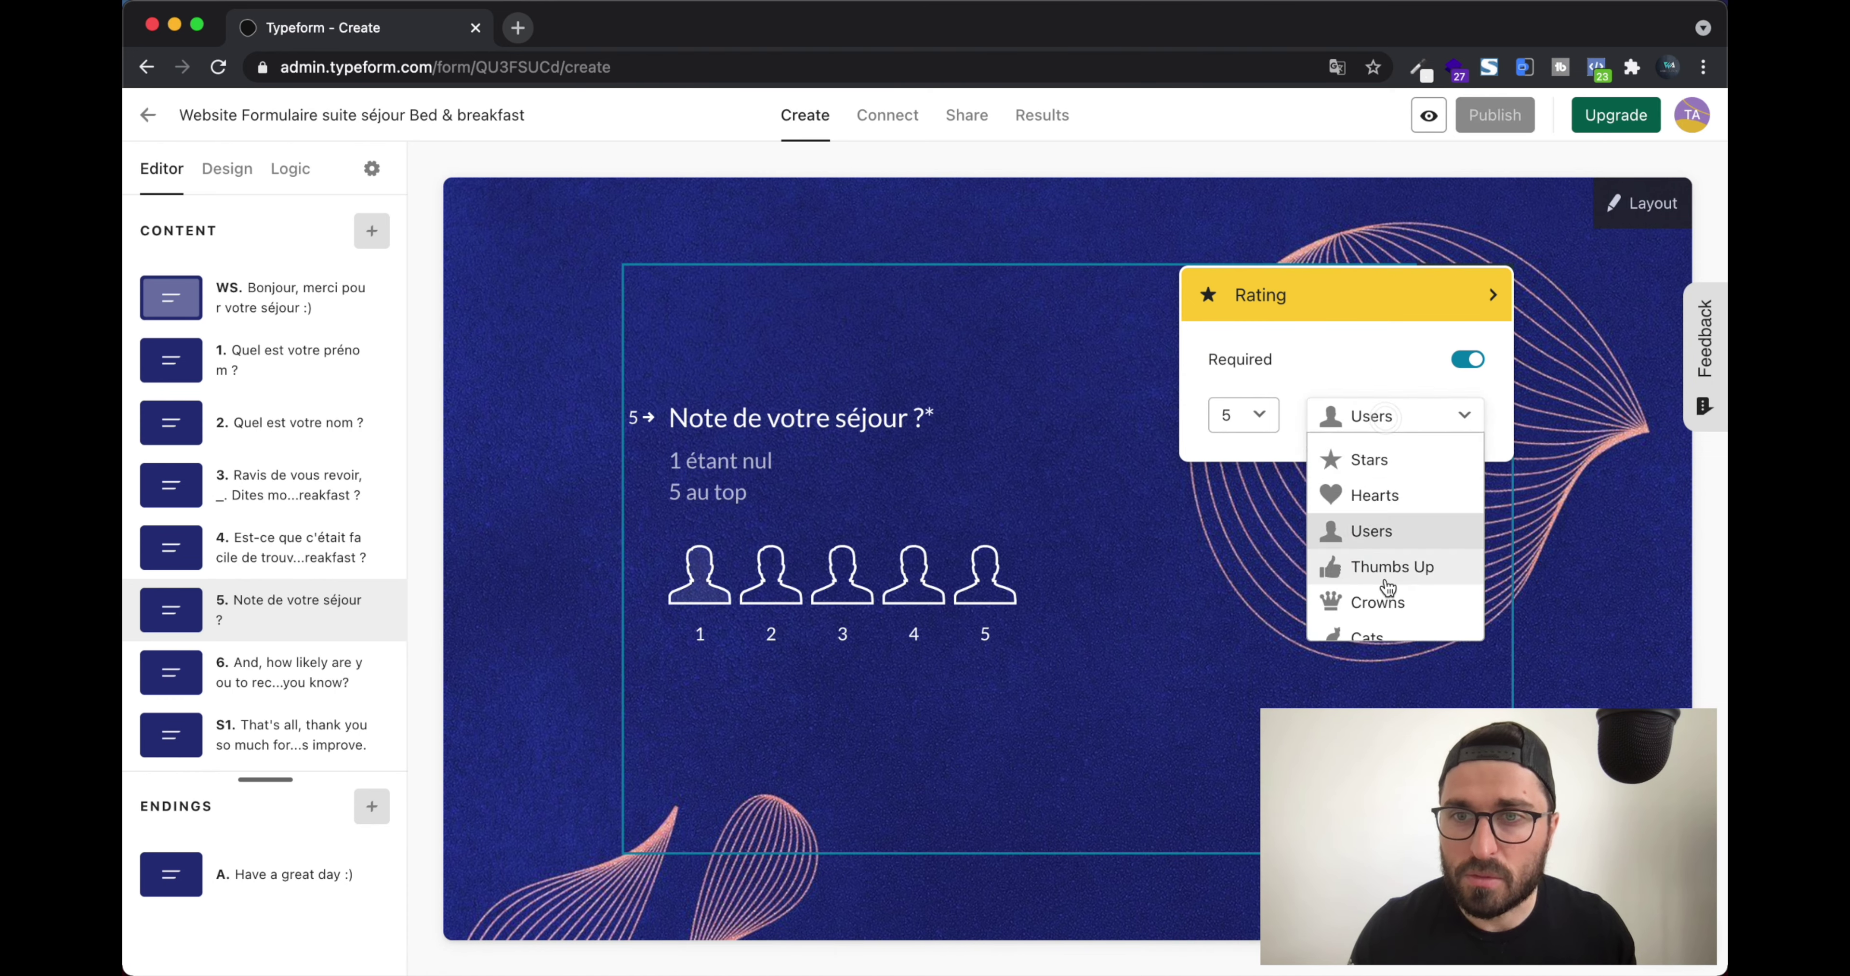
scroll(1387, 583, "down", 3)
scroll(1387, 583, "down", 3)
scroll(1383, 581, "up", 6)
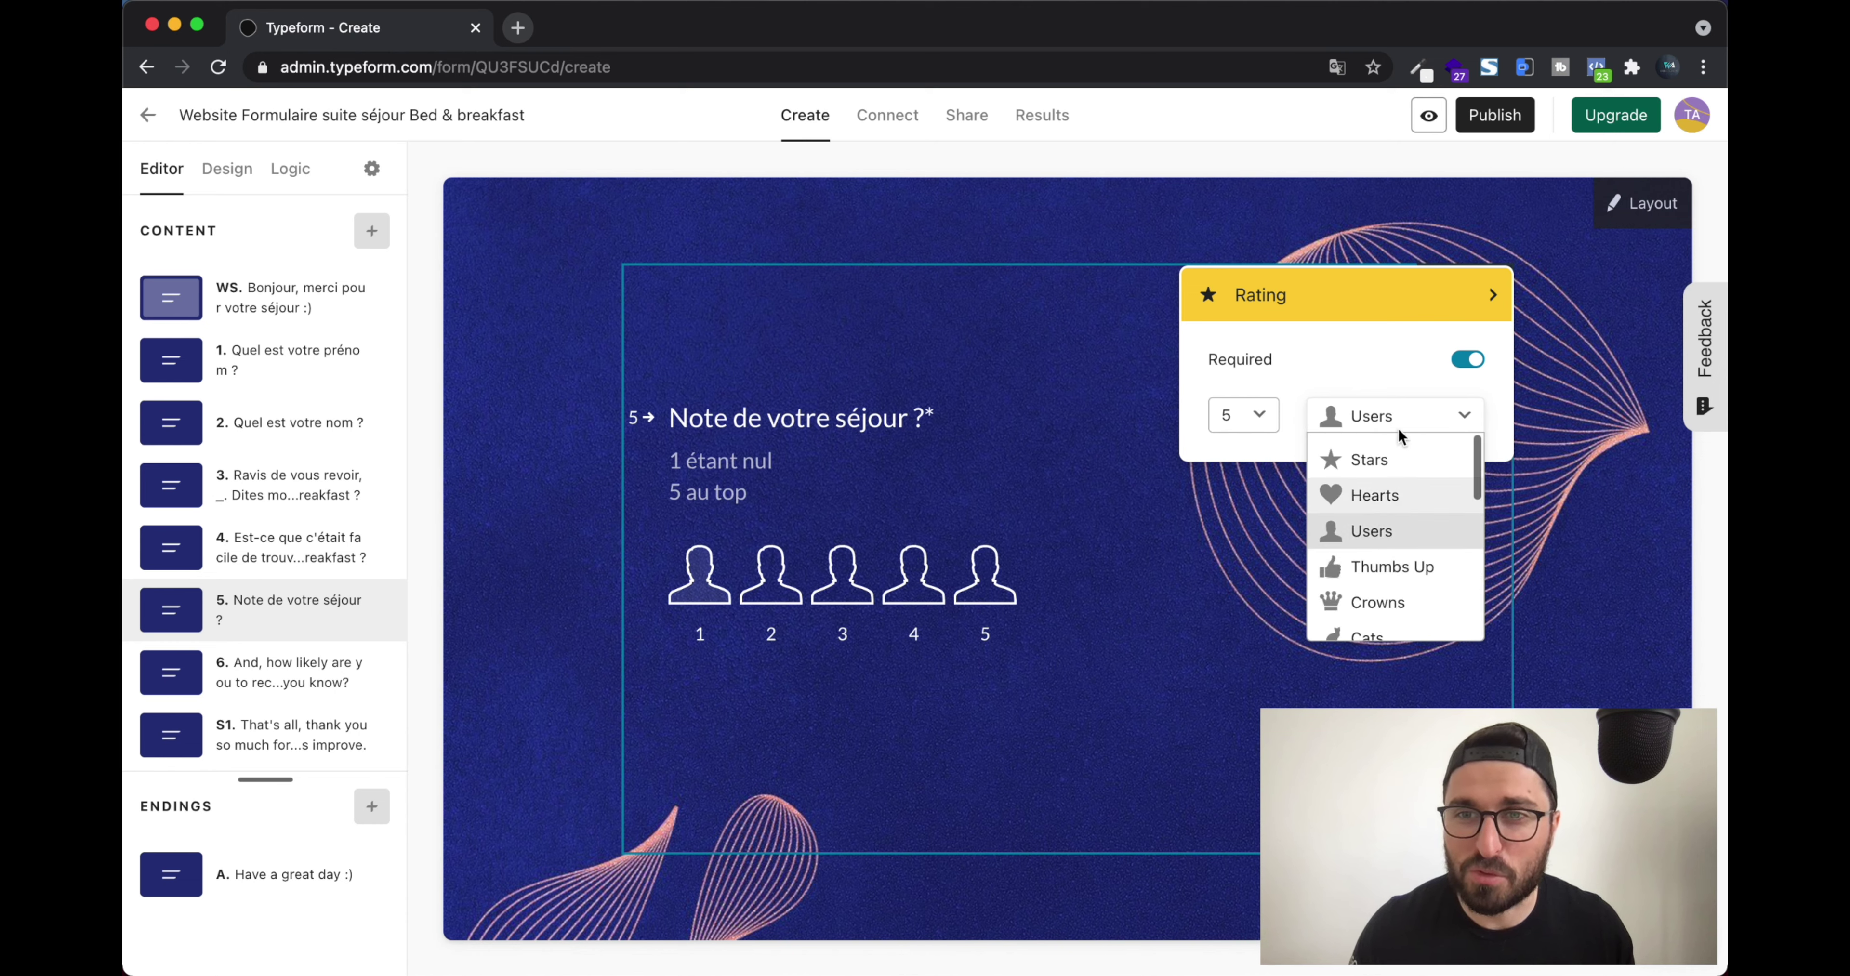
left_click(1388, 458)
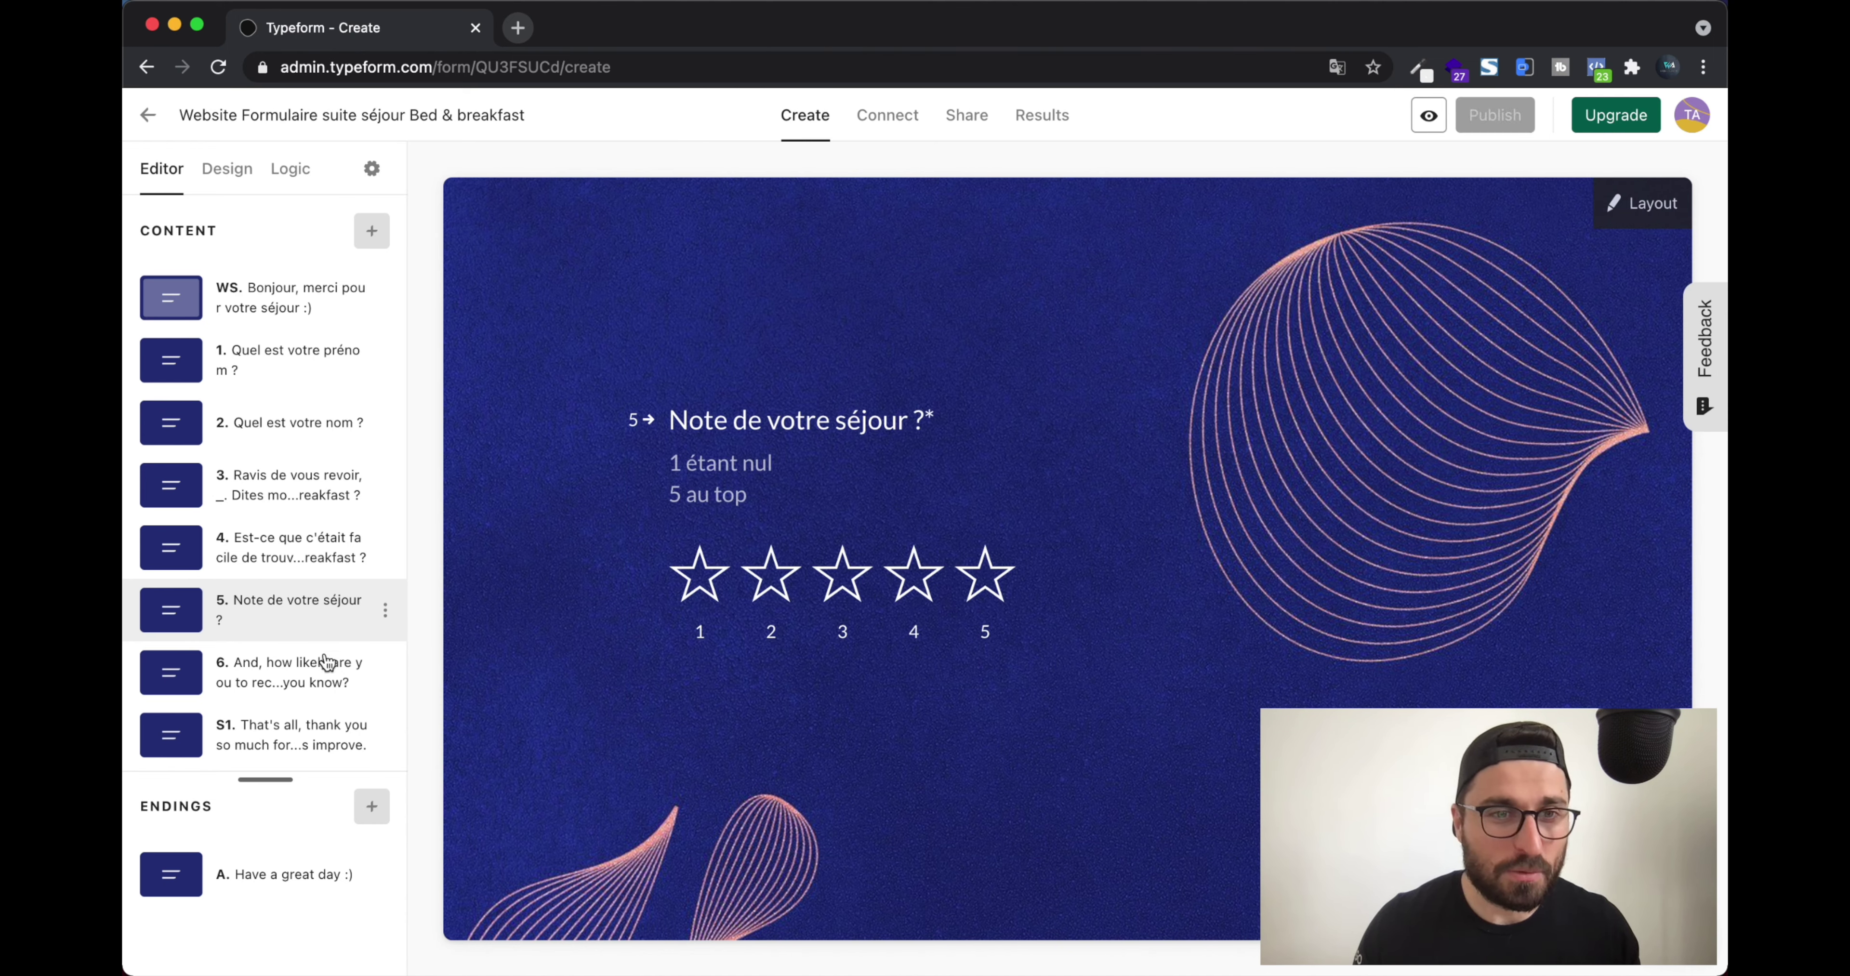
Review question 6, the closing thank-you statement and questions 1 to 3 of the form
left_click(310, 673)
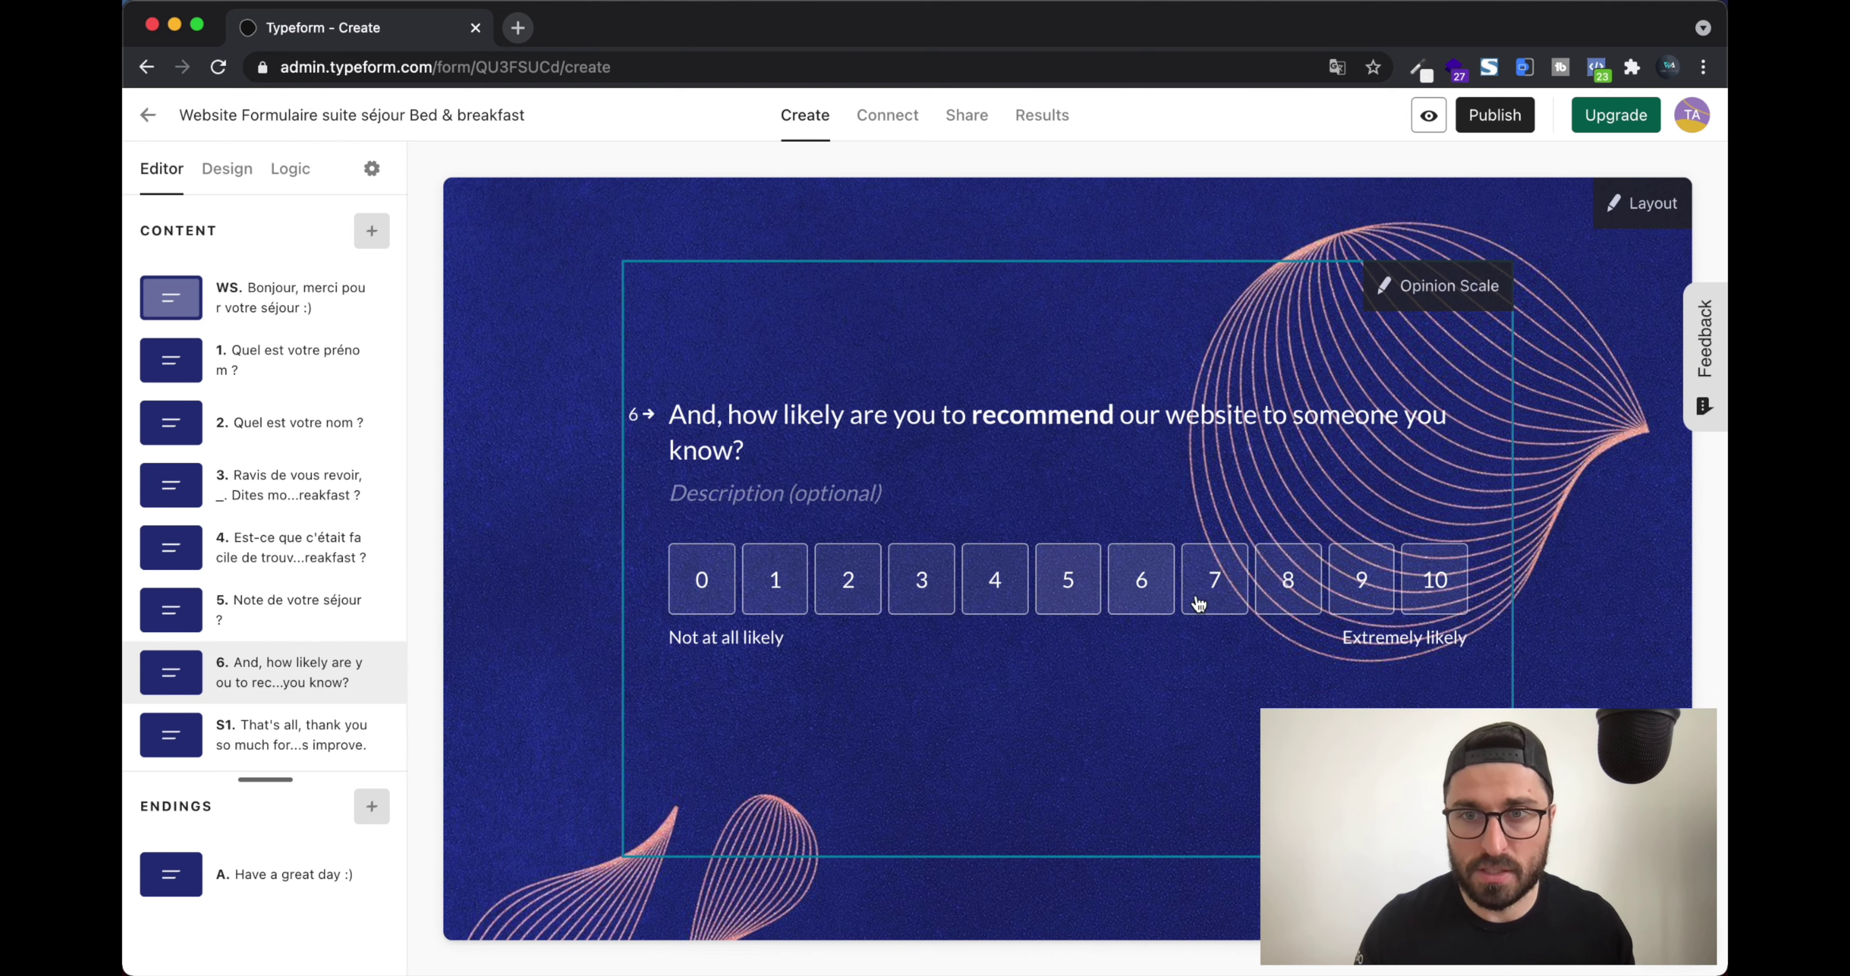
left_click(302, 739)
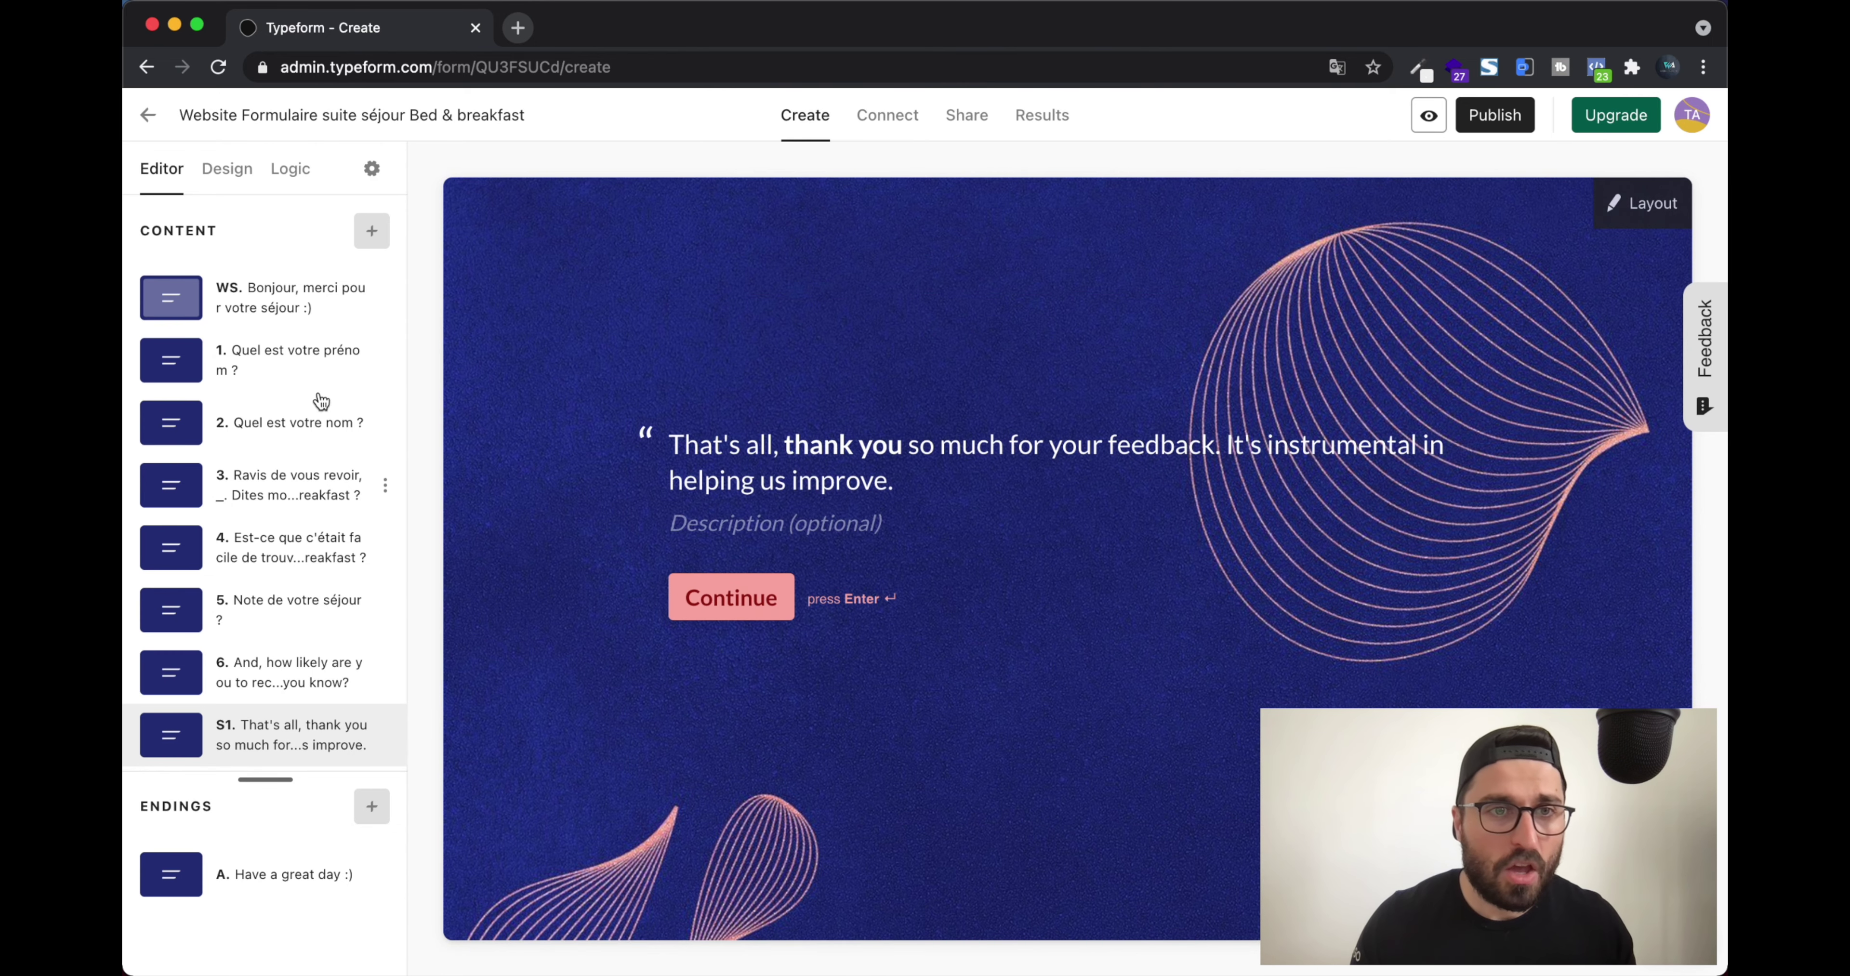
left_click(327, 362)
left_click(316, 418)
left_click(312, 356)
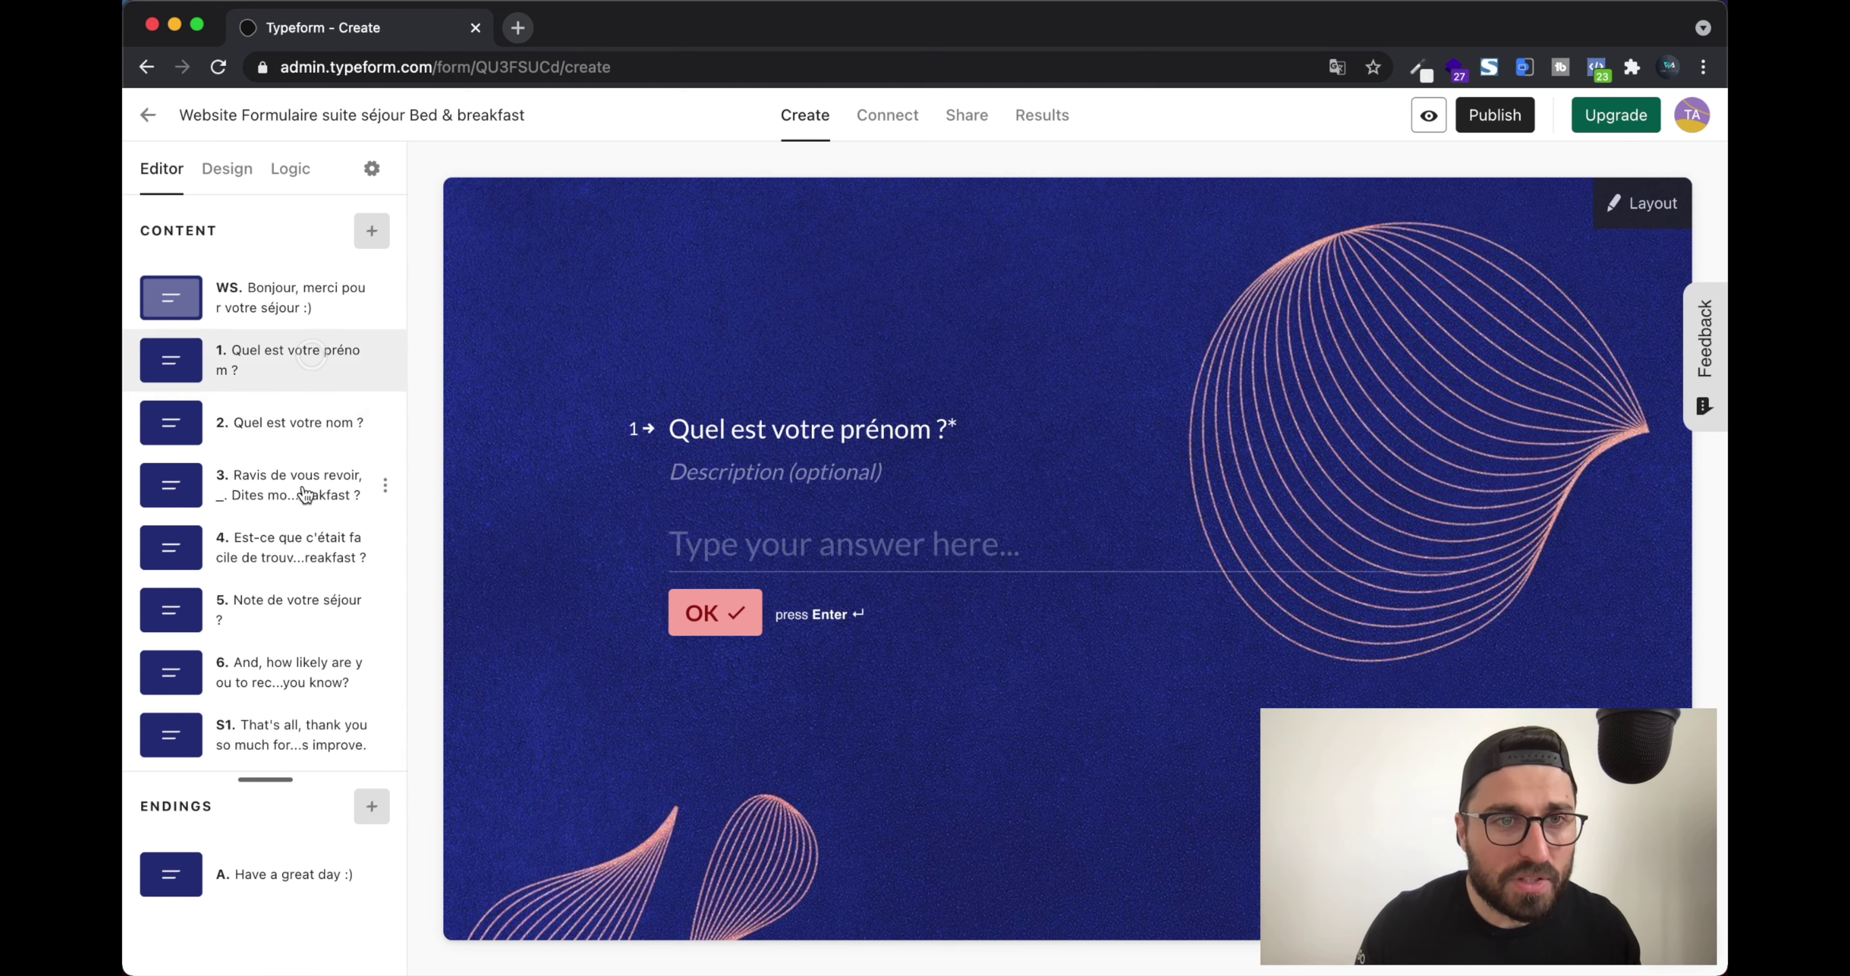
left_click(289, 487)
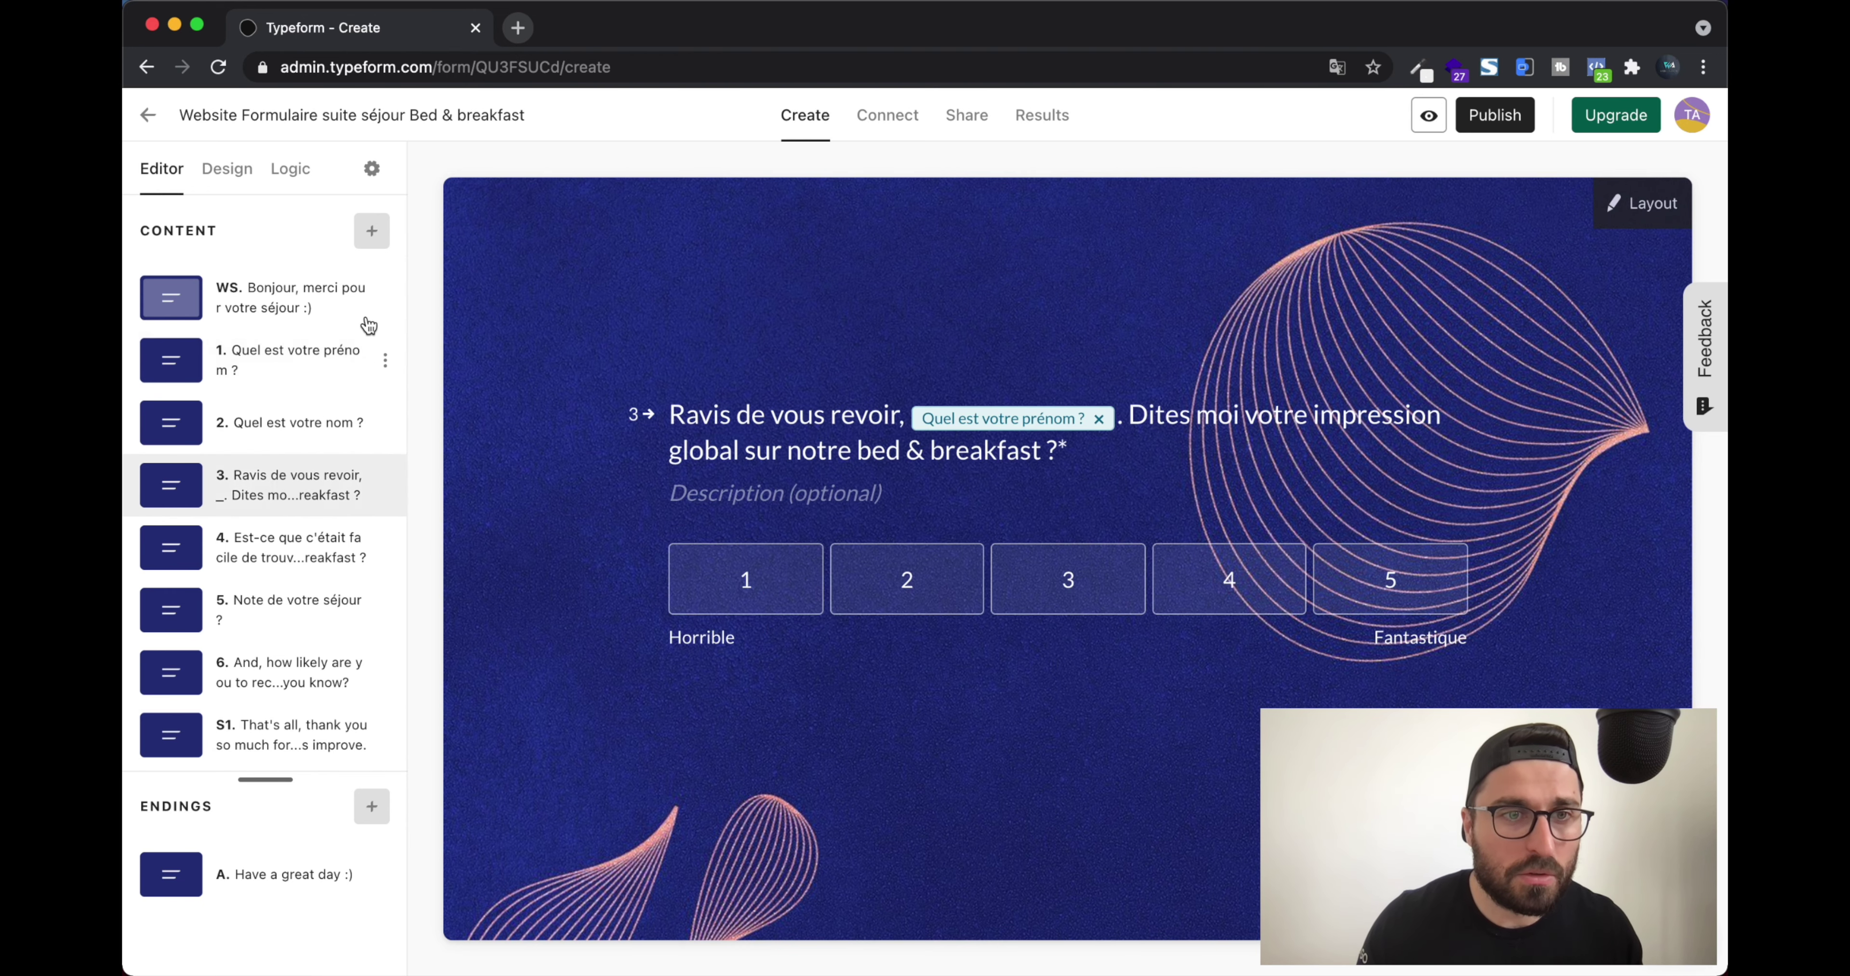
Insert a Phone Number question directly after question 2, which asks for the last name
left_click(378, 232)
scroll(566, 347, "down", 1)
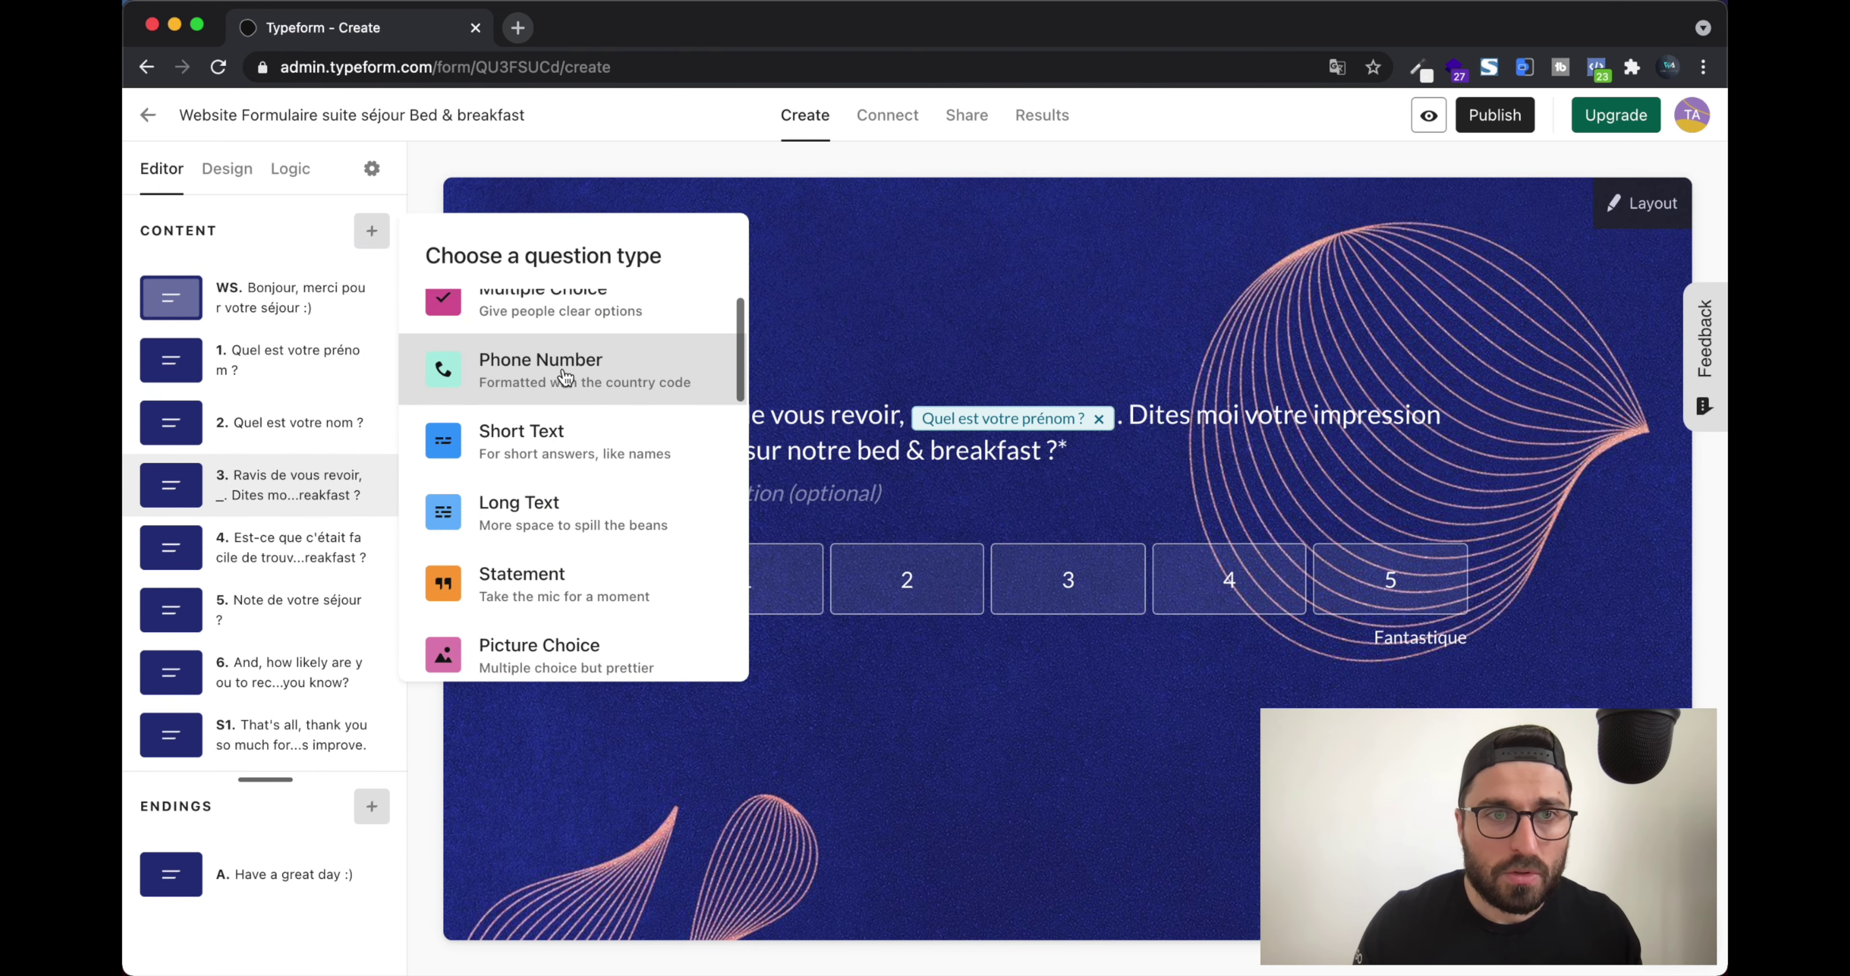
left_click(267, 369)
left_click(269, 420)
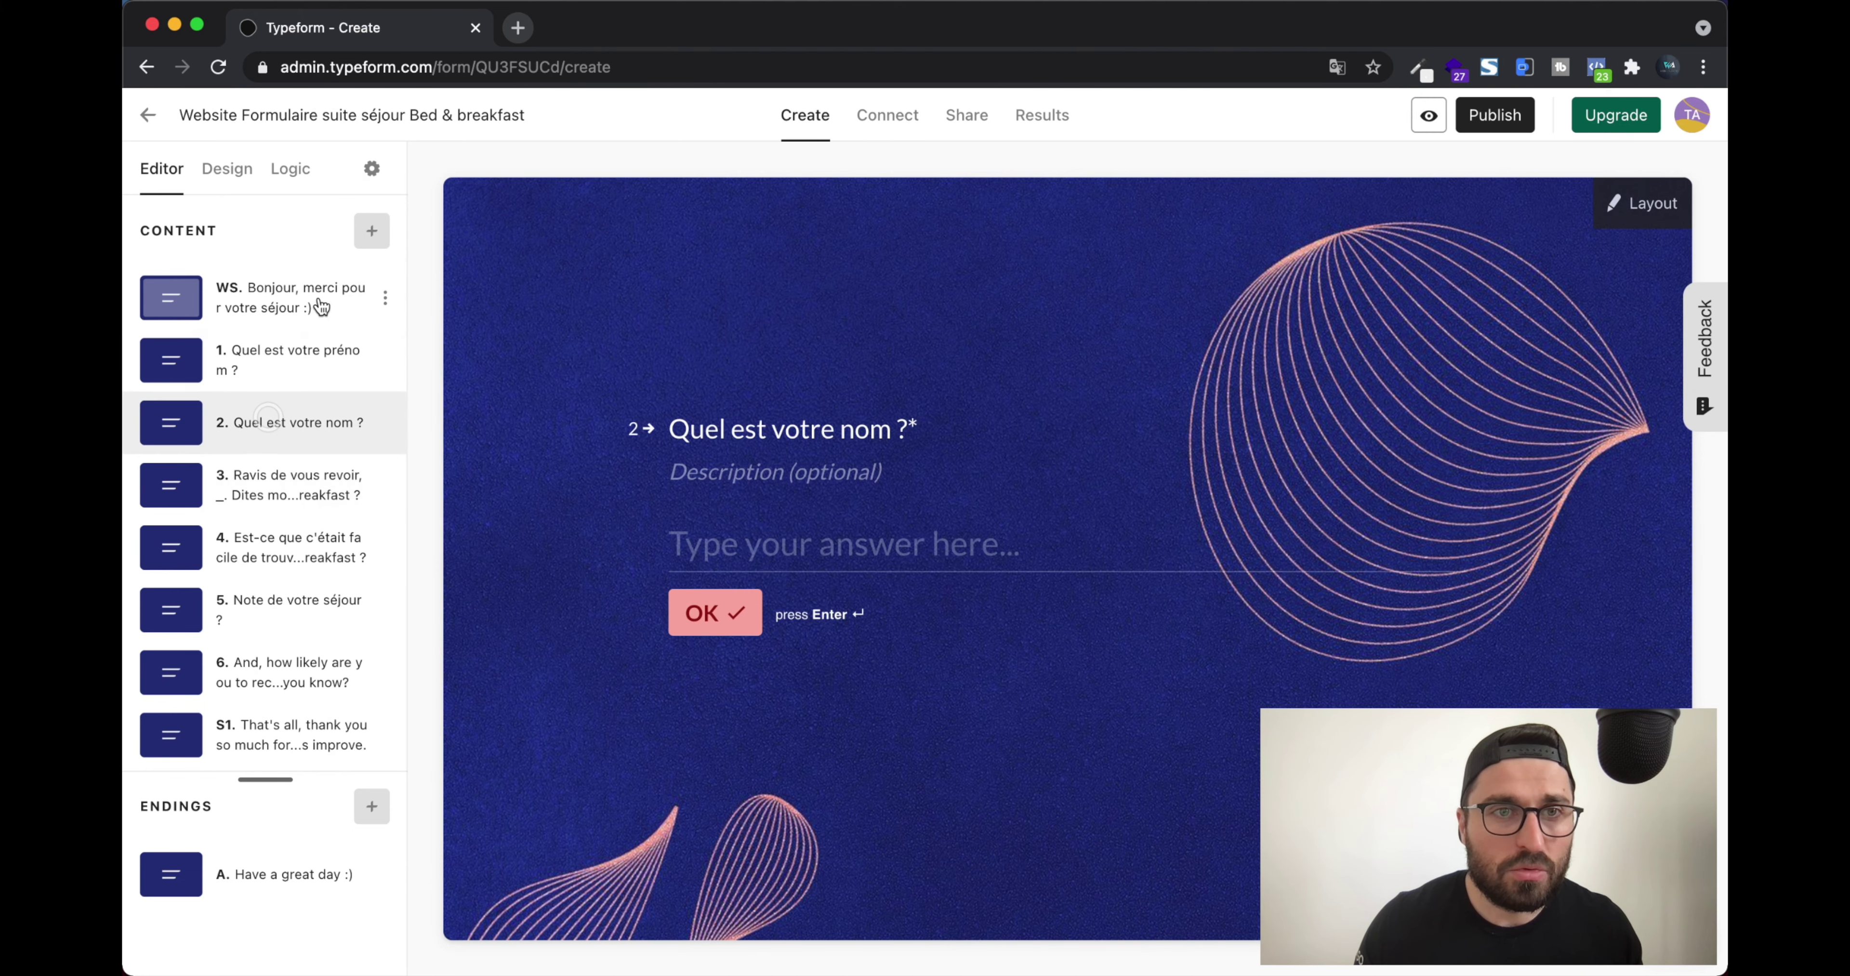
left_click(372, 231)
left_click(575, 398)
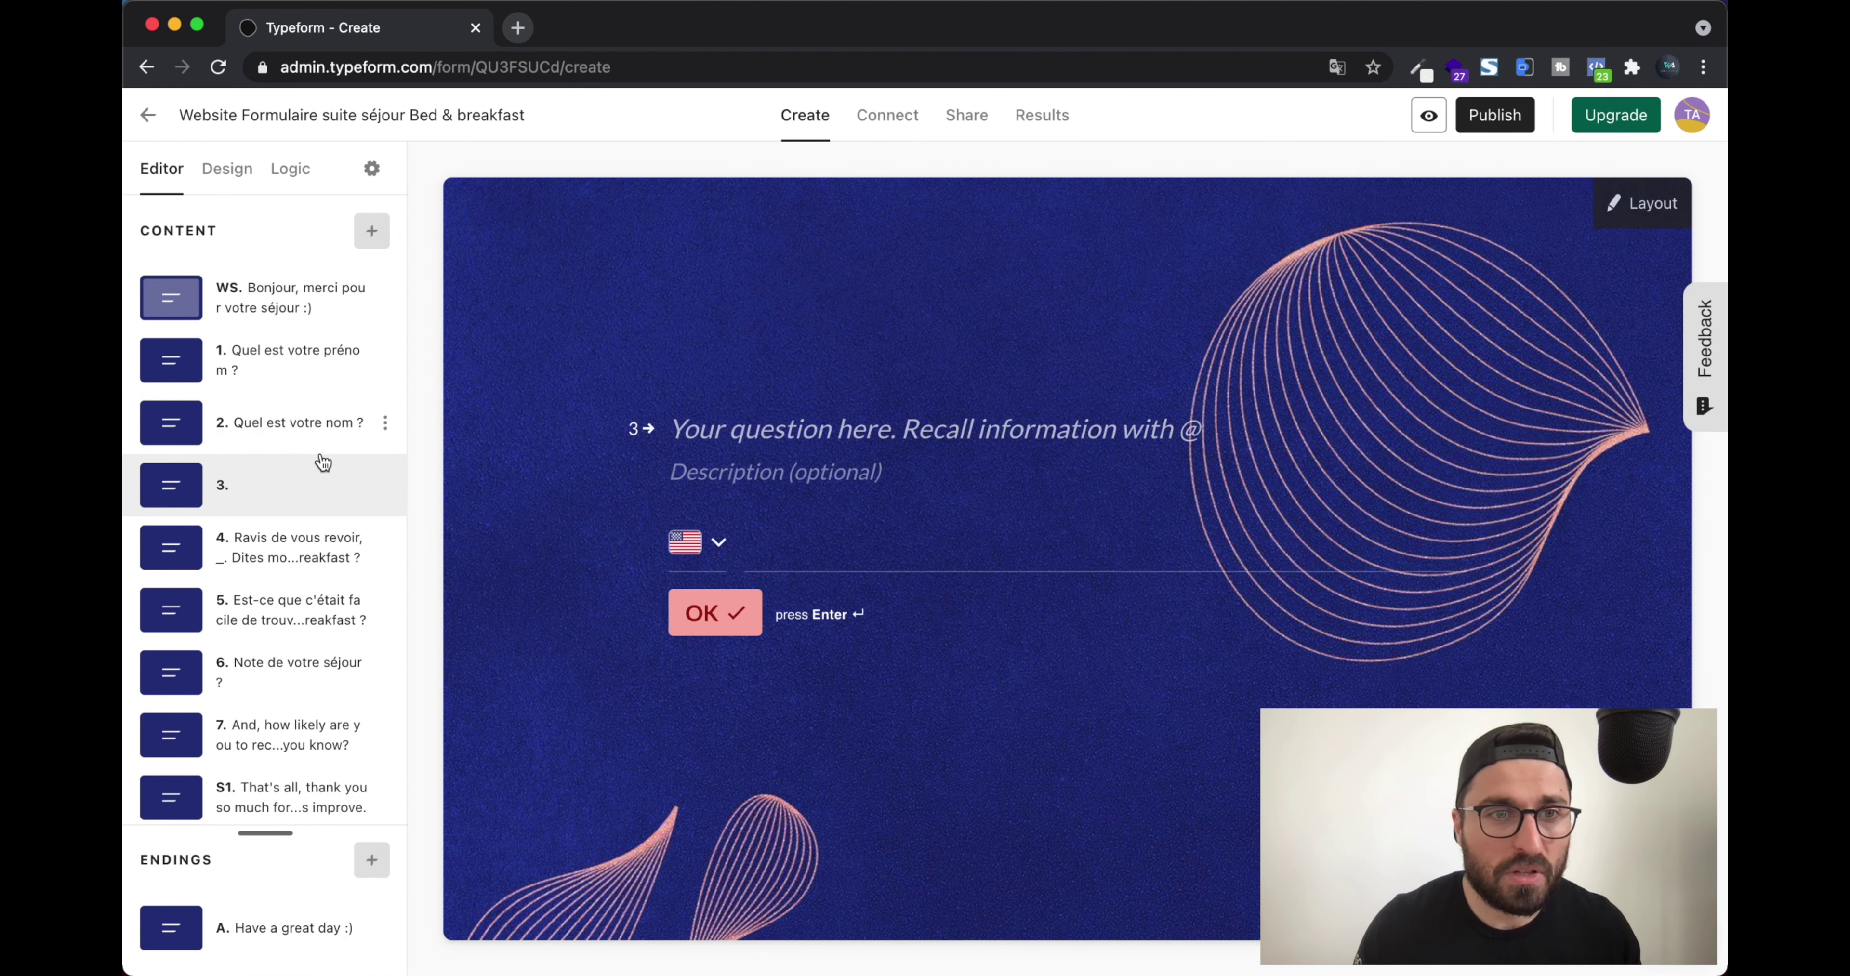
Title the new phone number question "Votre Tél"
left_click(804, 429)
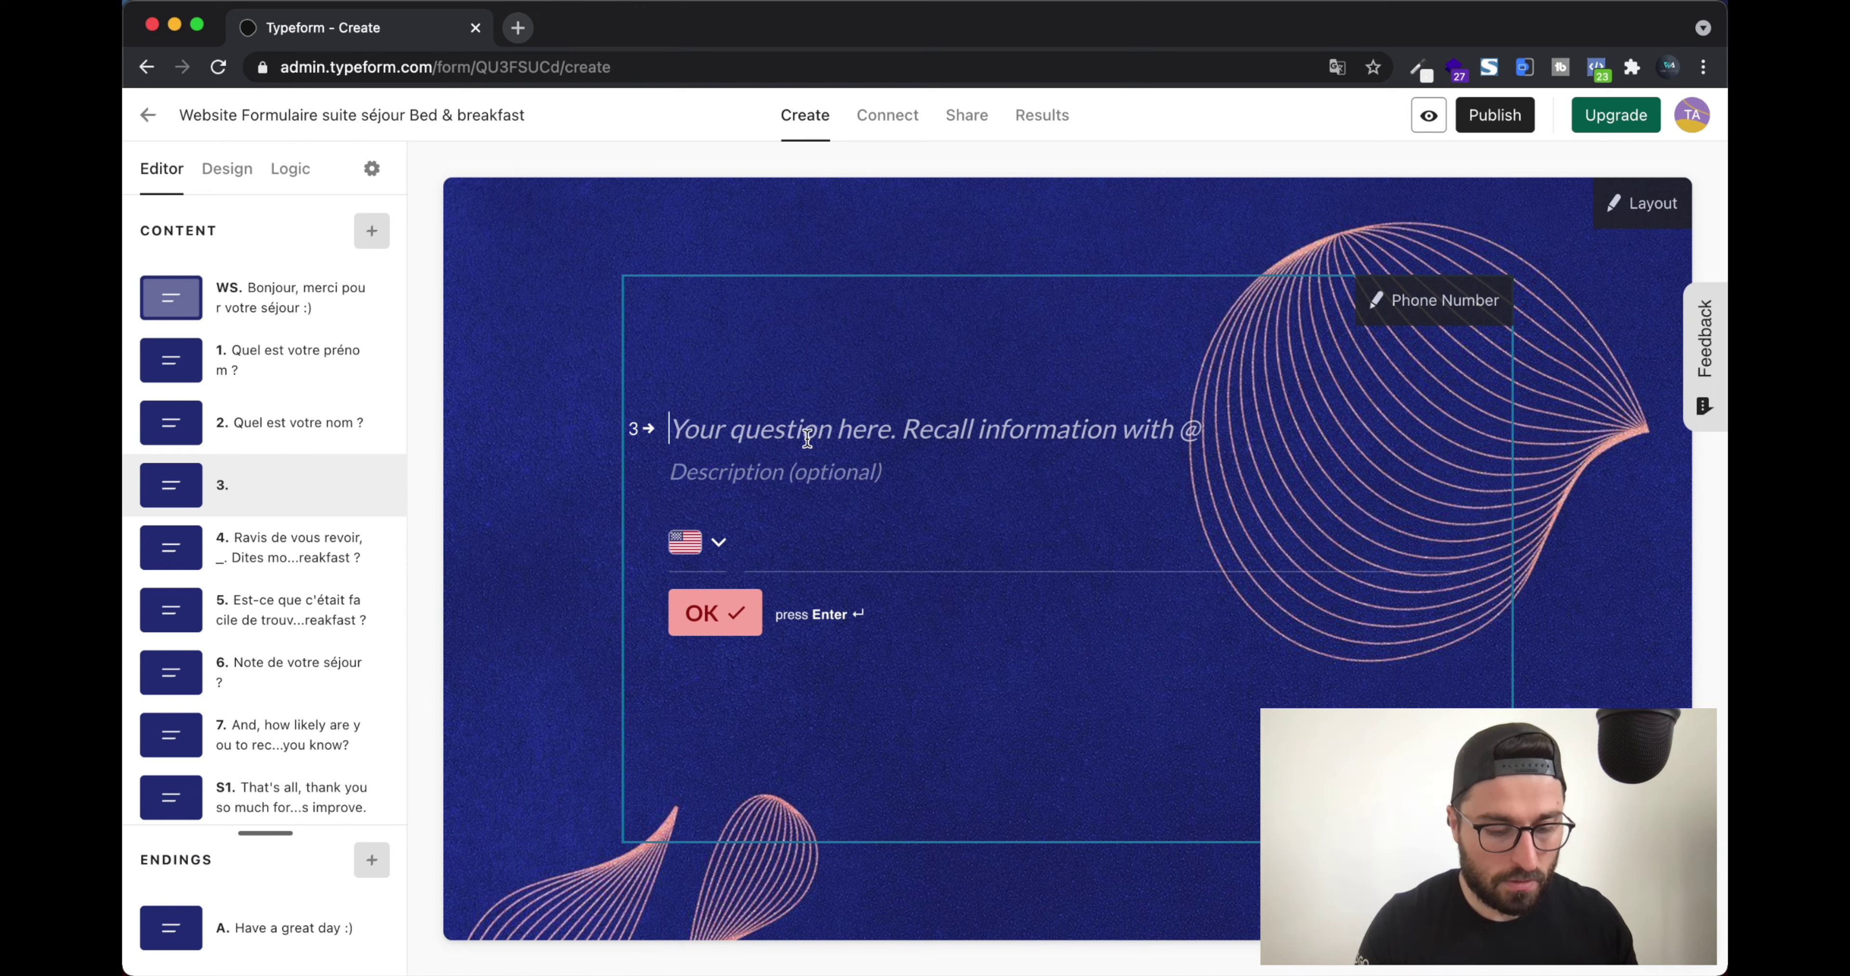
type("Votre")
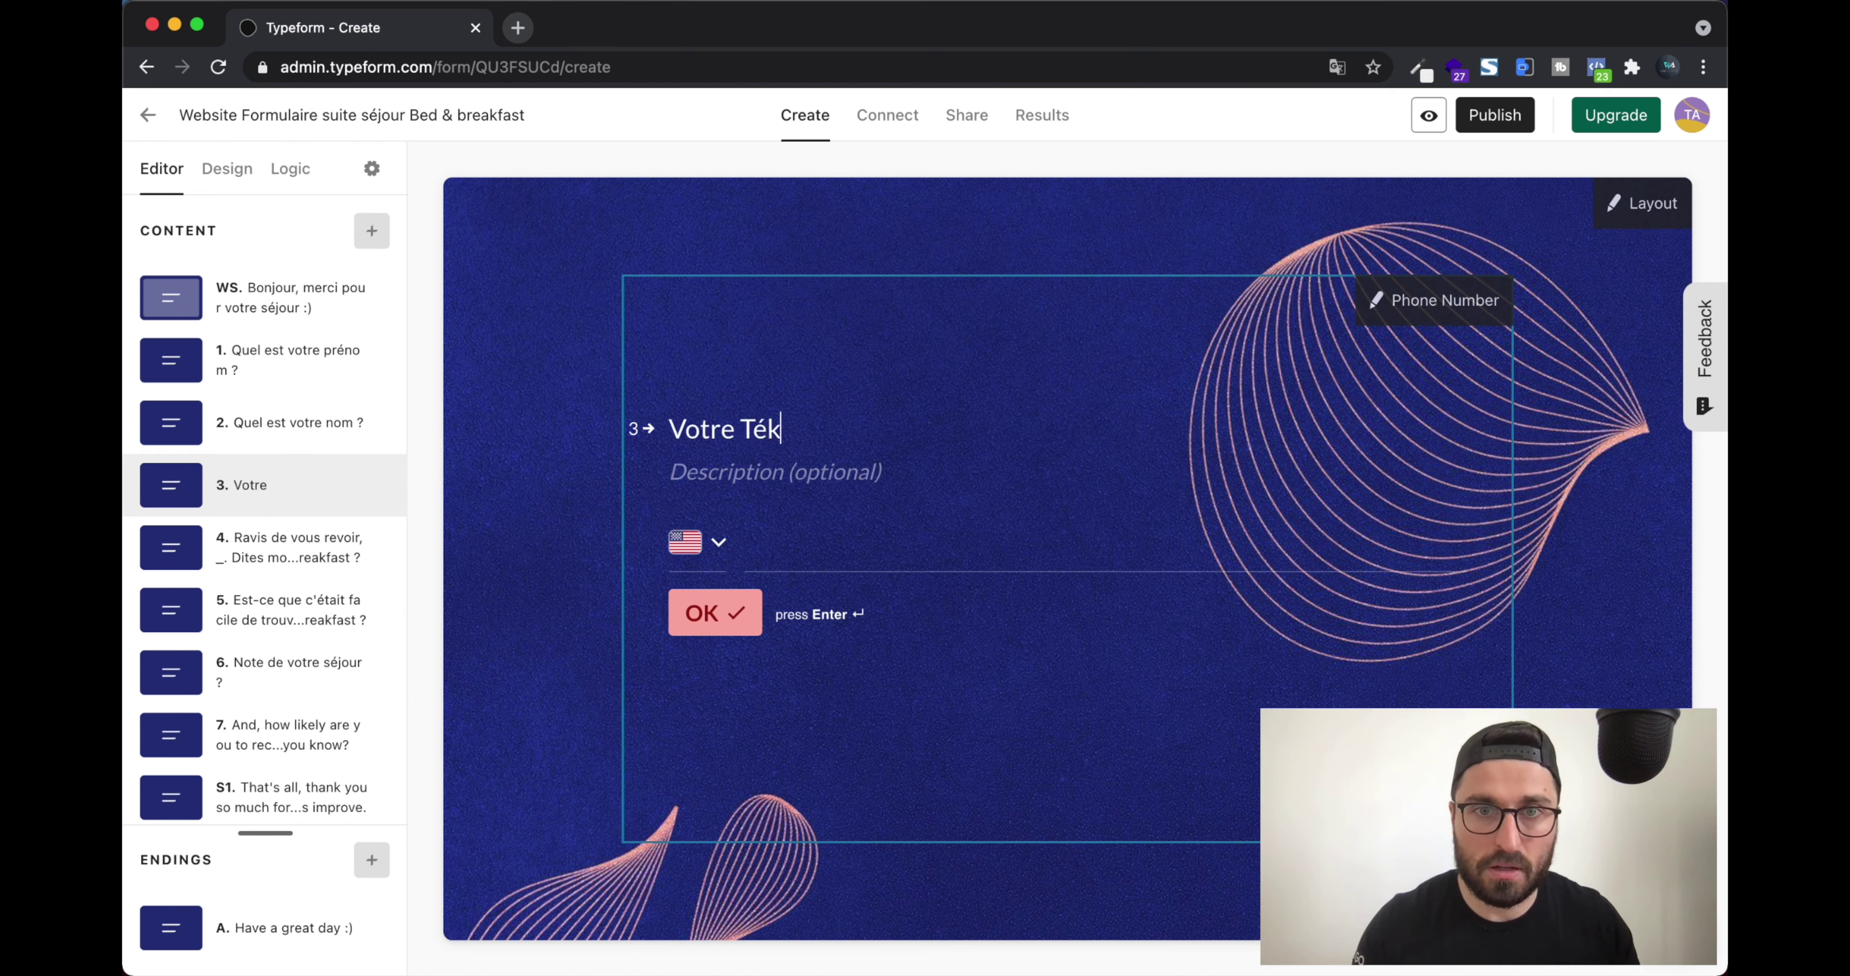
type(" Tél")
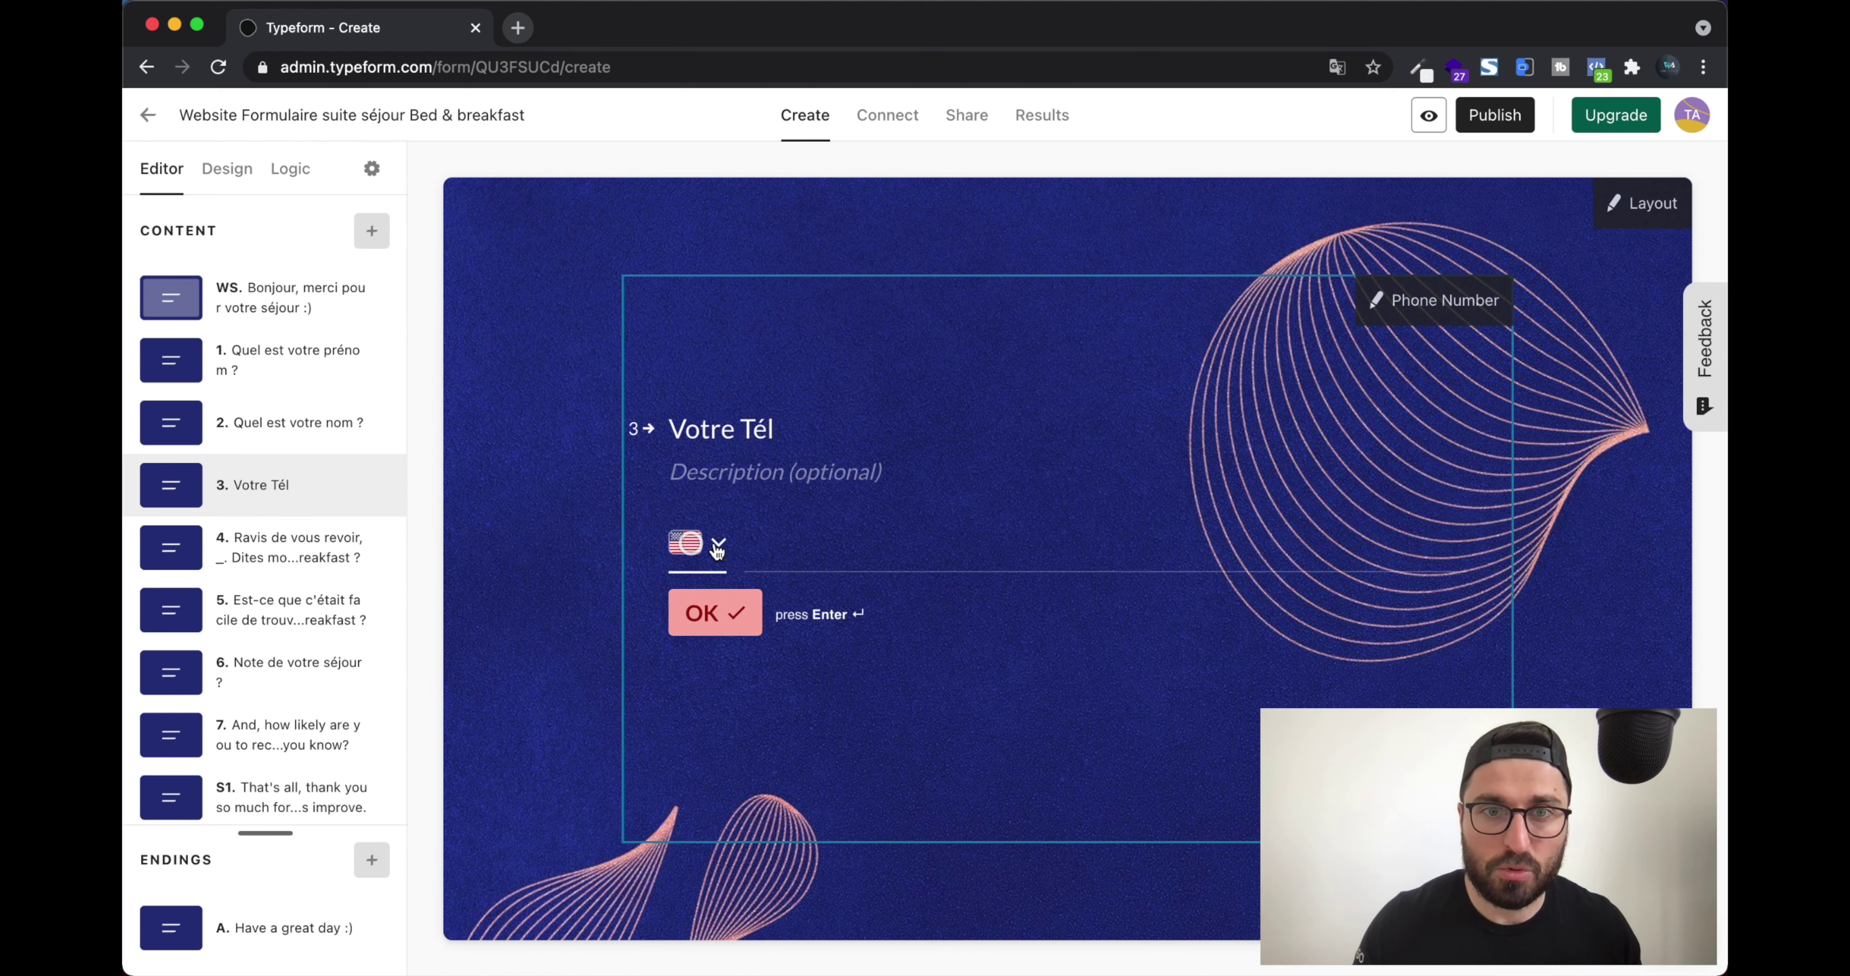
Make the "Votre Tél" phone number question required and set its default country to France
left_click(774, 552)
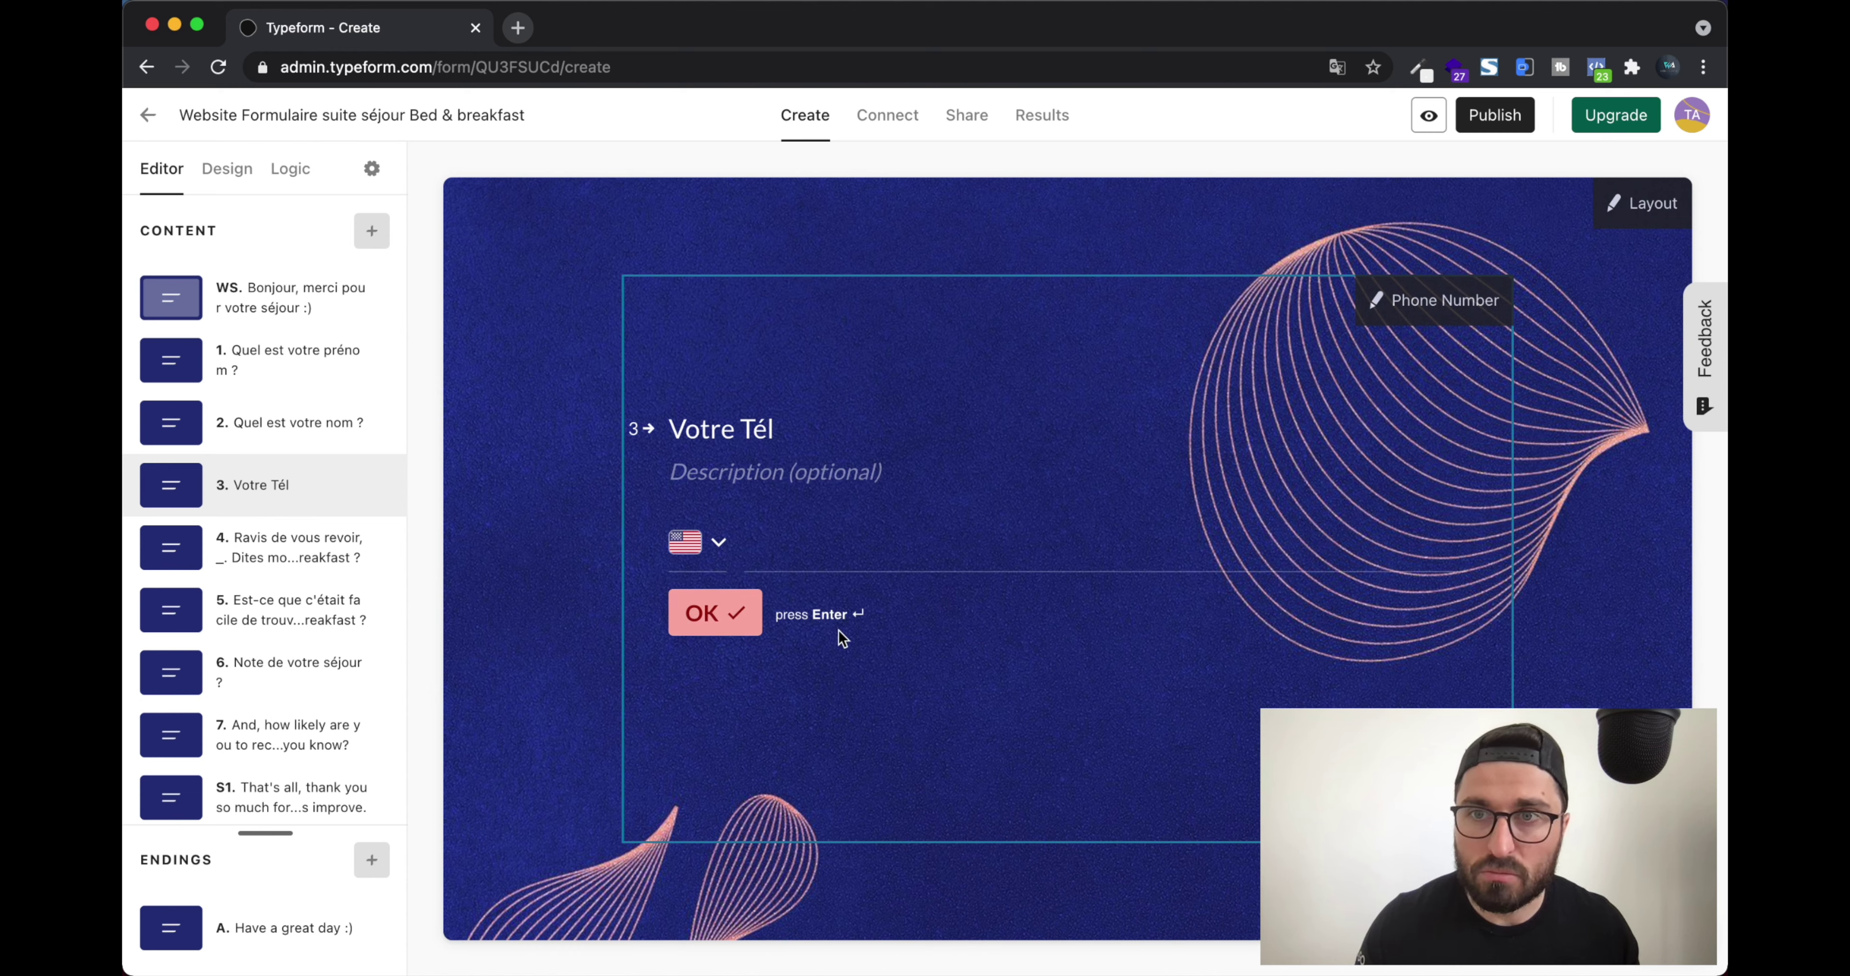
left_click(1450, 316)
left_click(1468, 368)
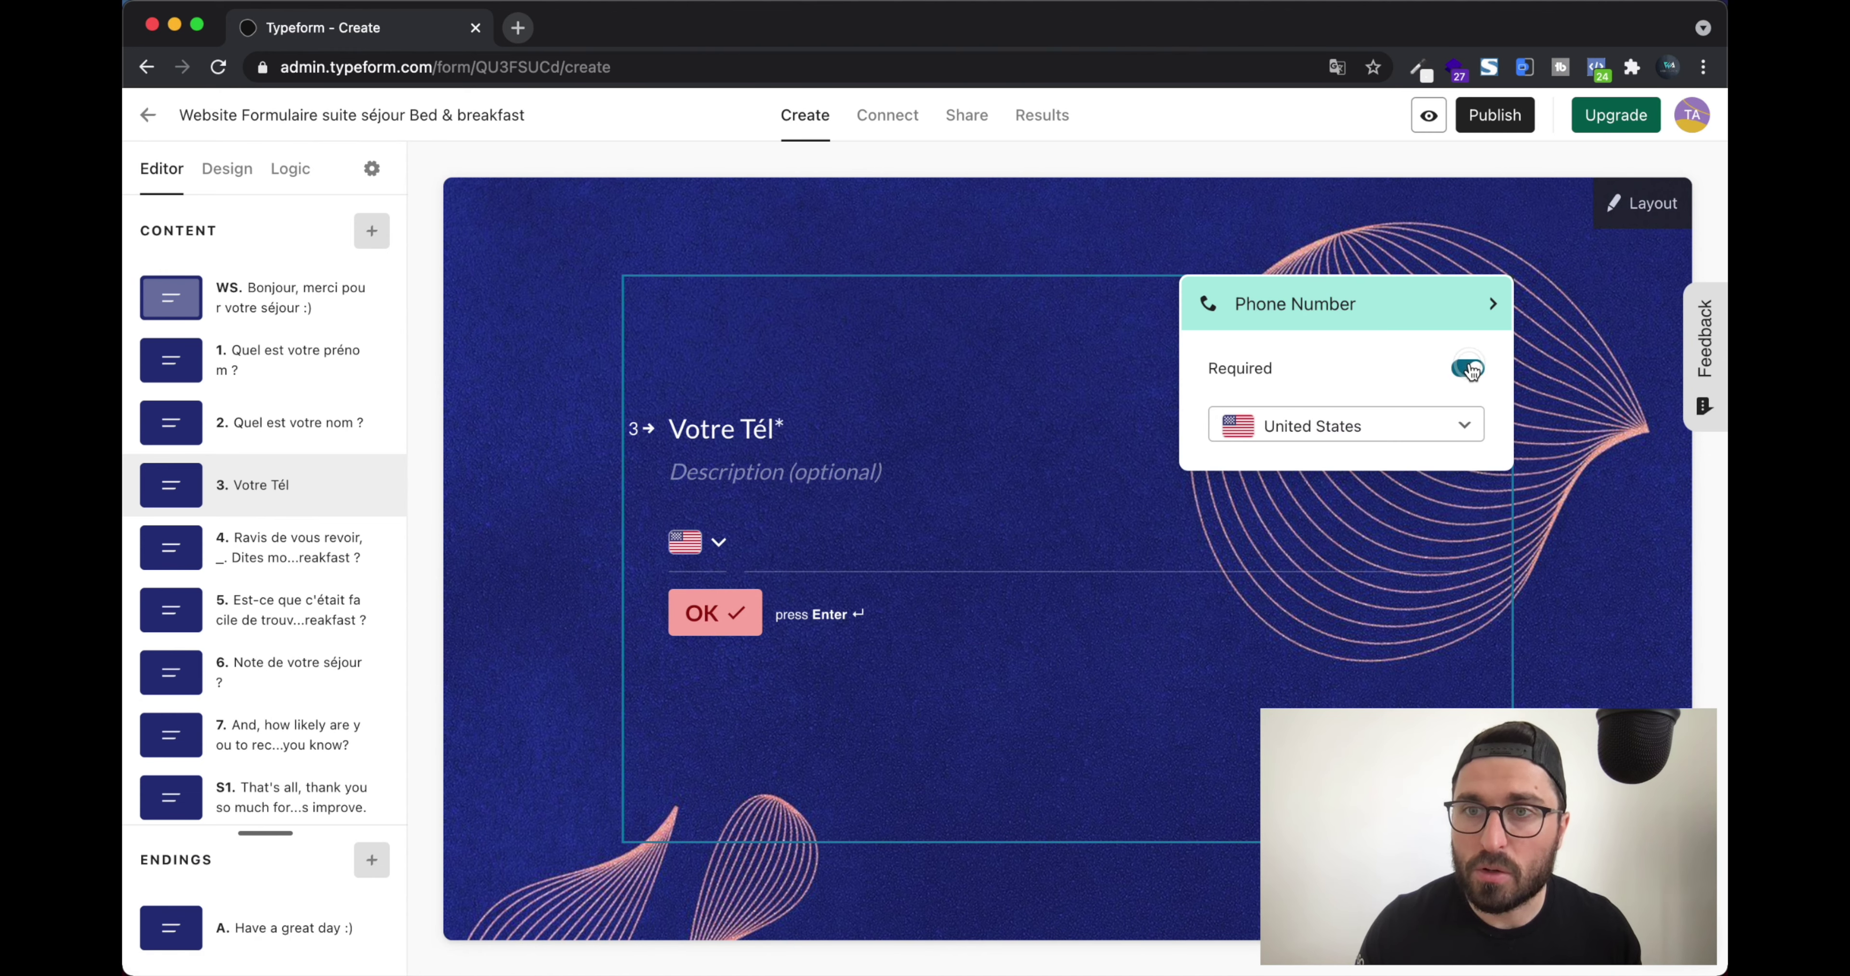
left_click(1415, 424)
type("fr")
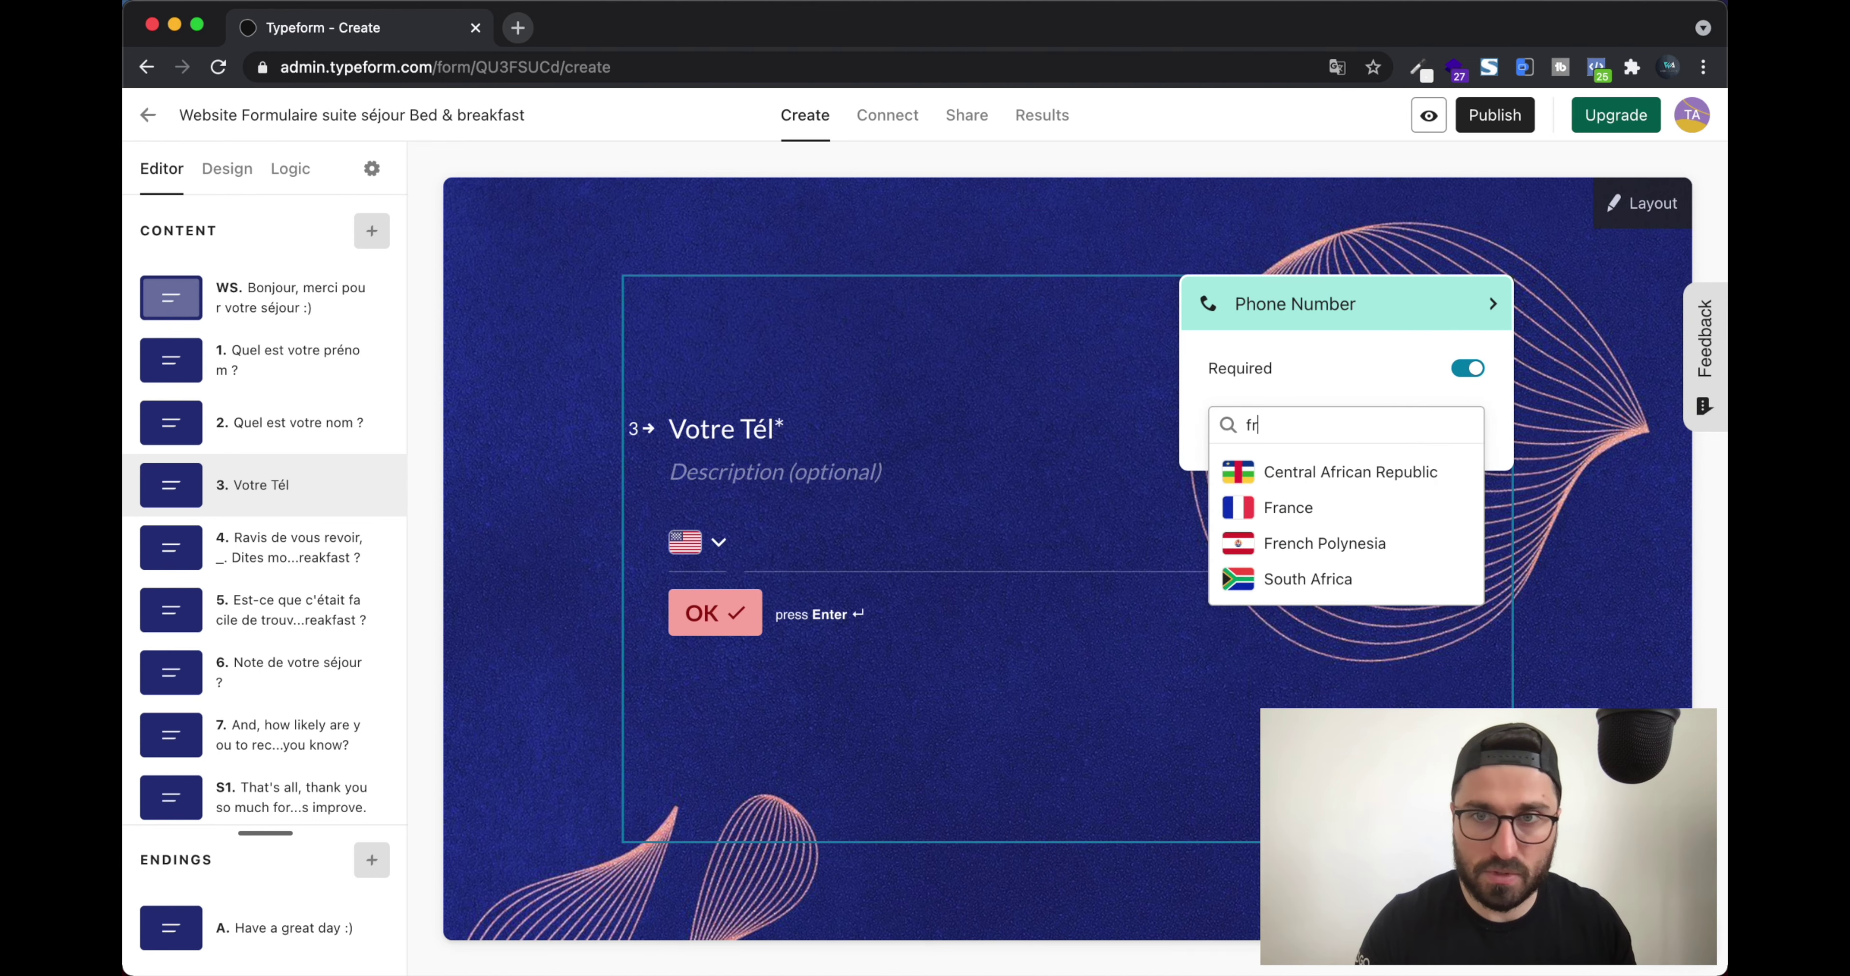
left_click(1323, 505)
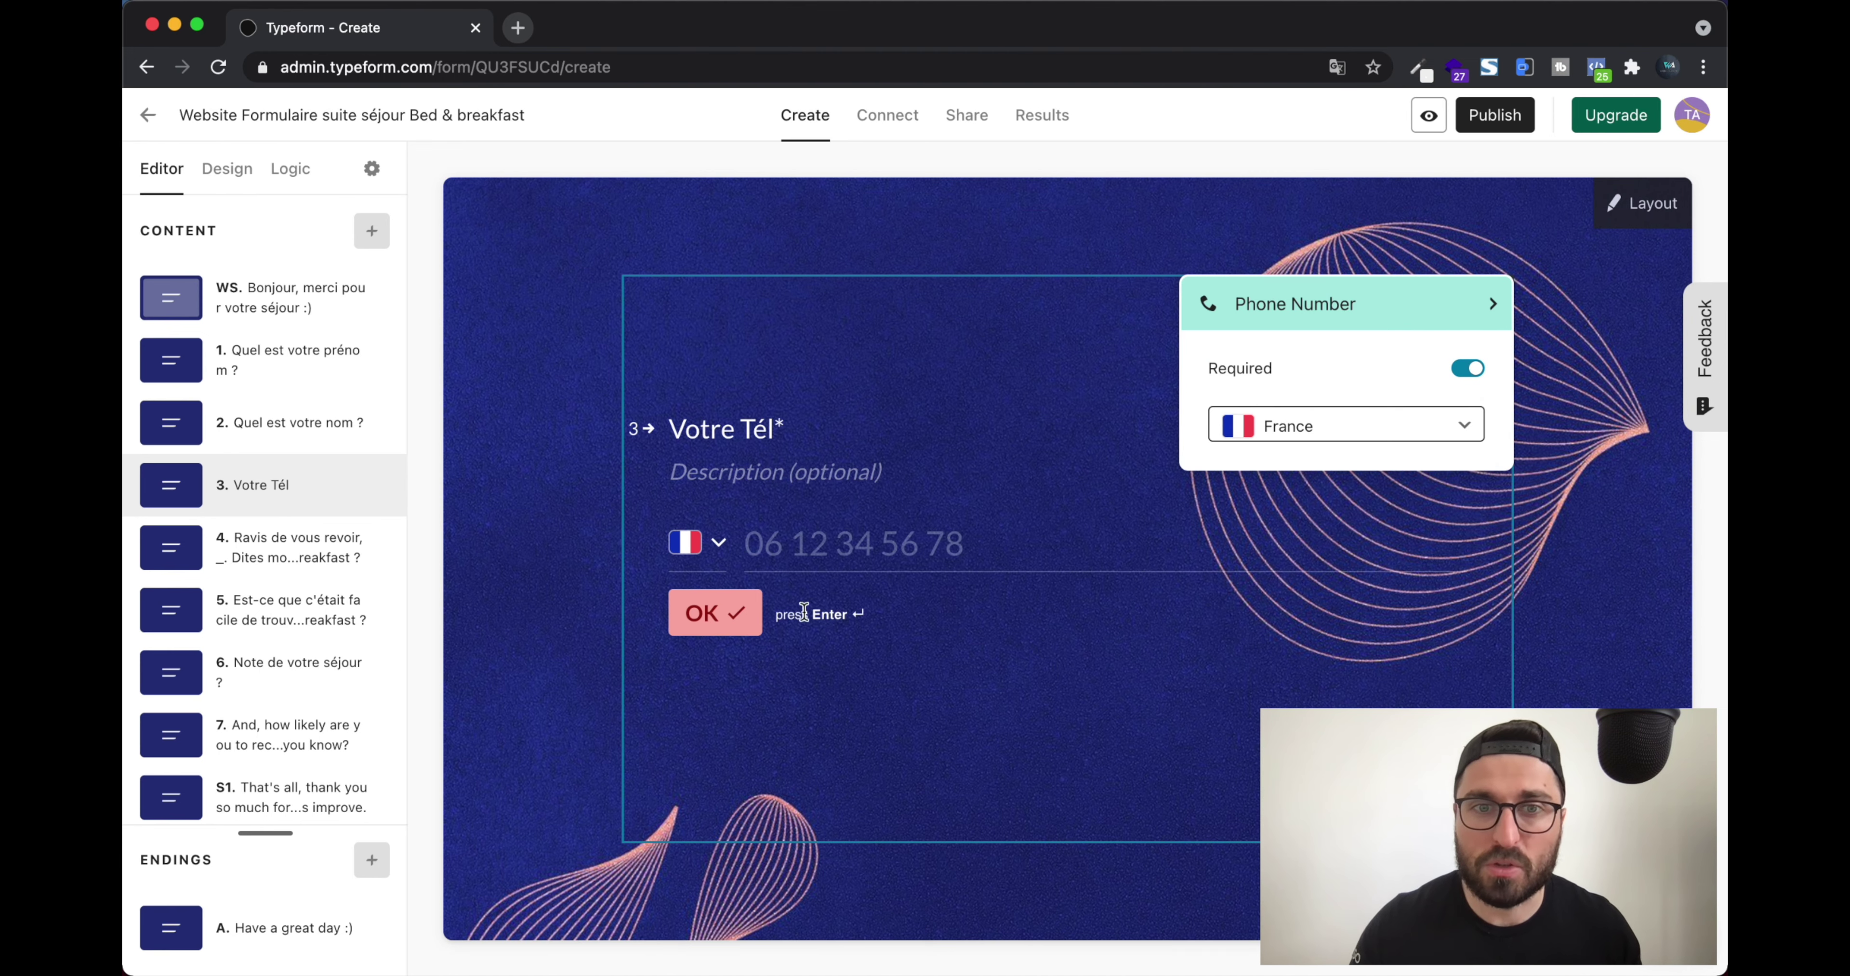
left_click(1567, 290)
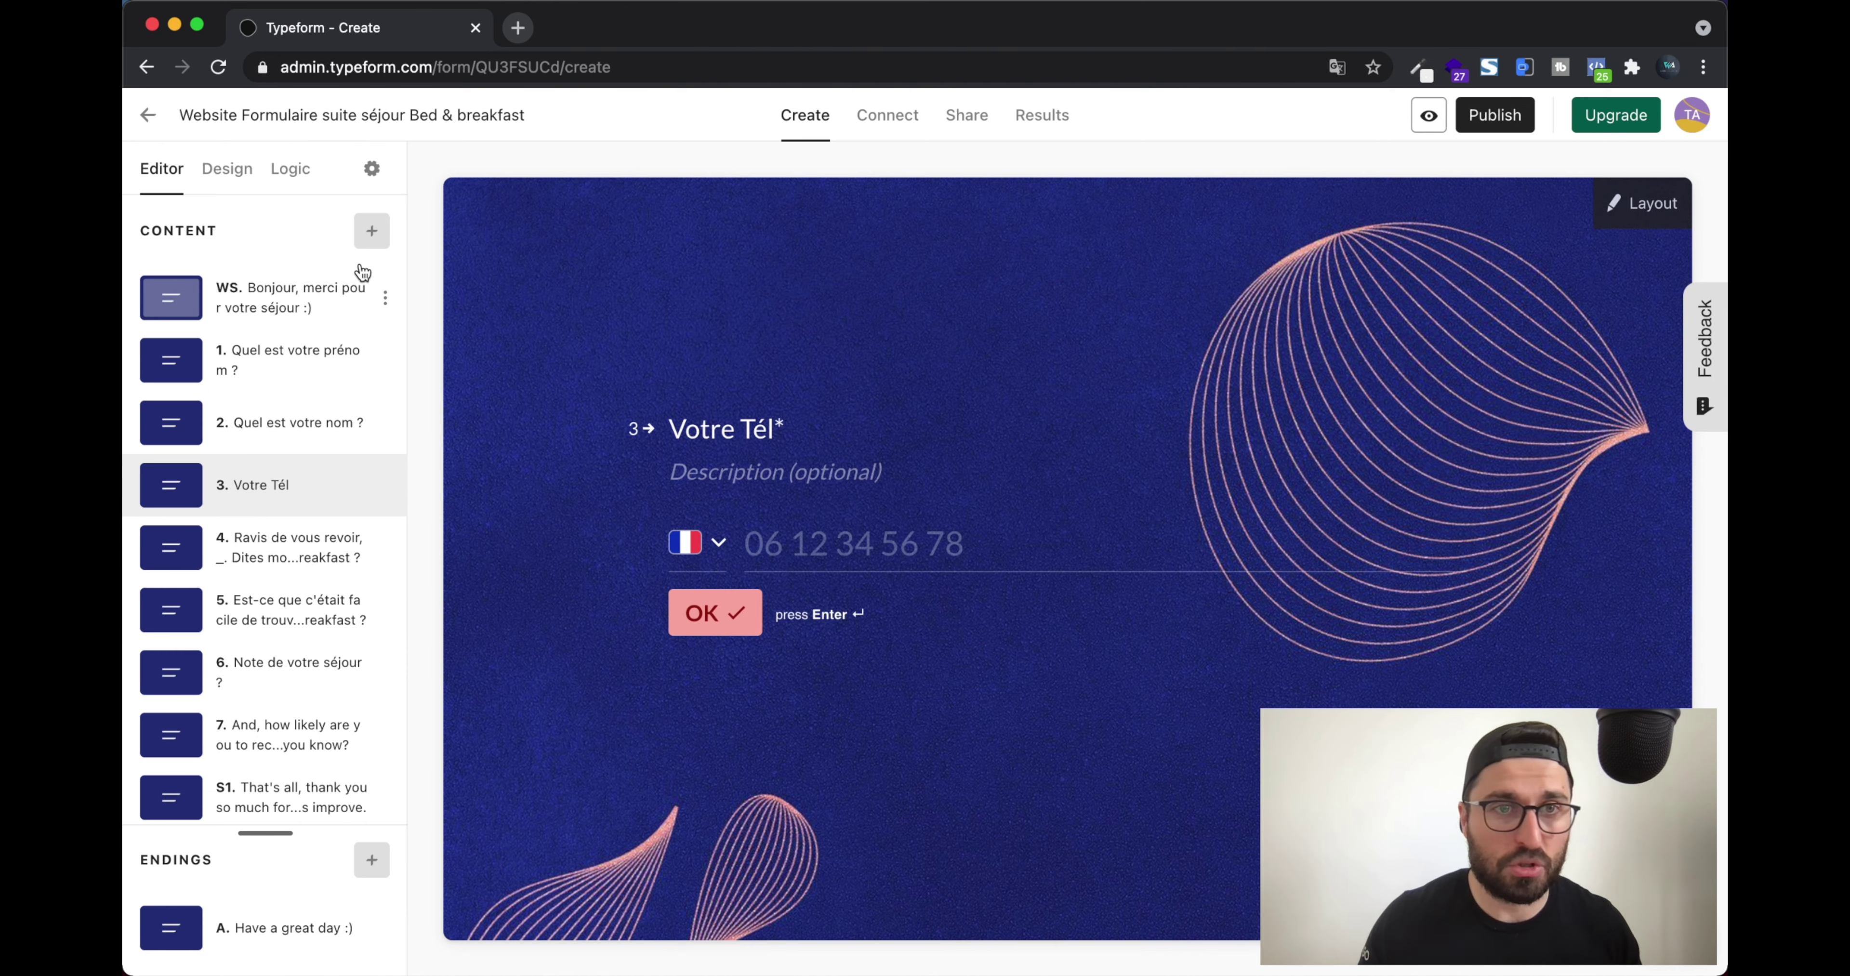
Insert a Statement directly after the "Votre Tél" phone number question
left_click(371, 230)
scroll(561, 429, "down", 1)
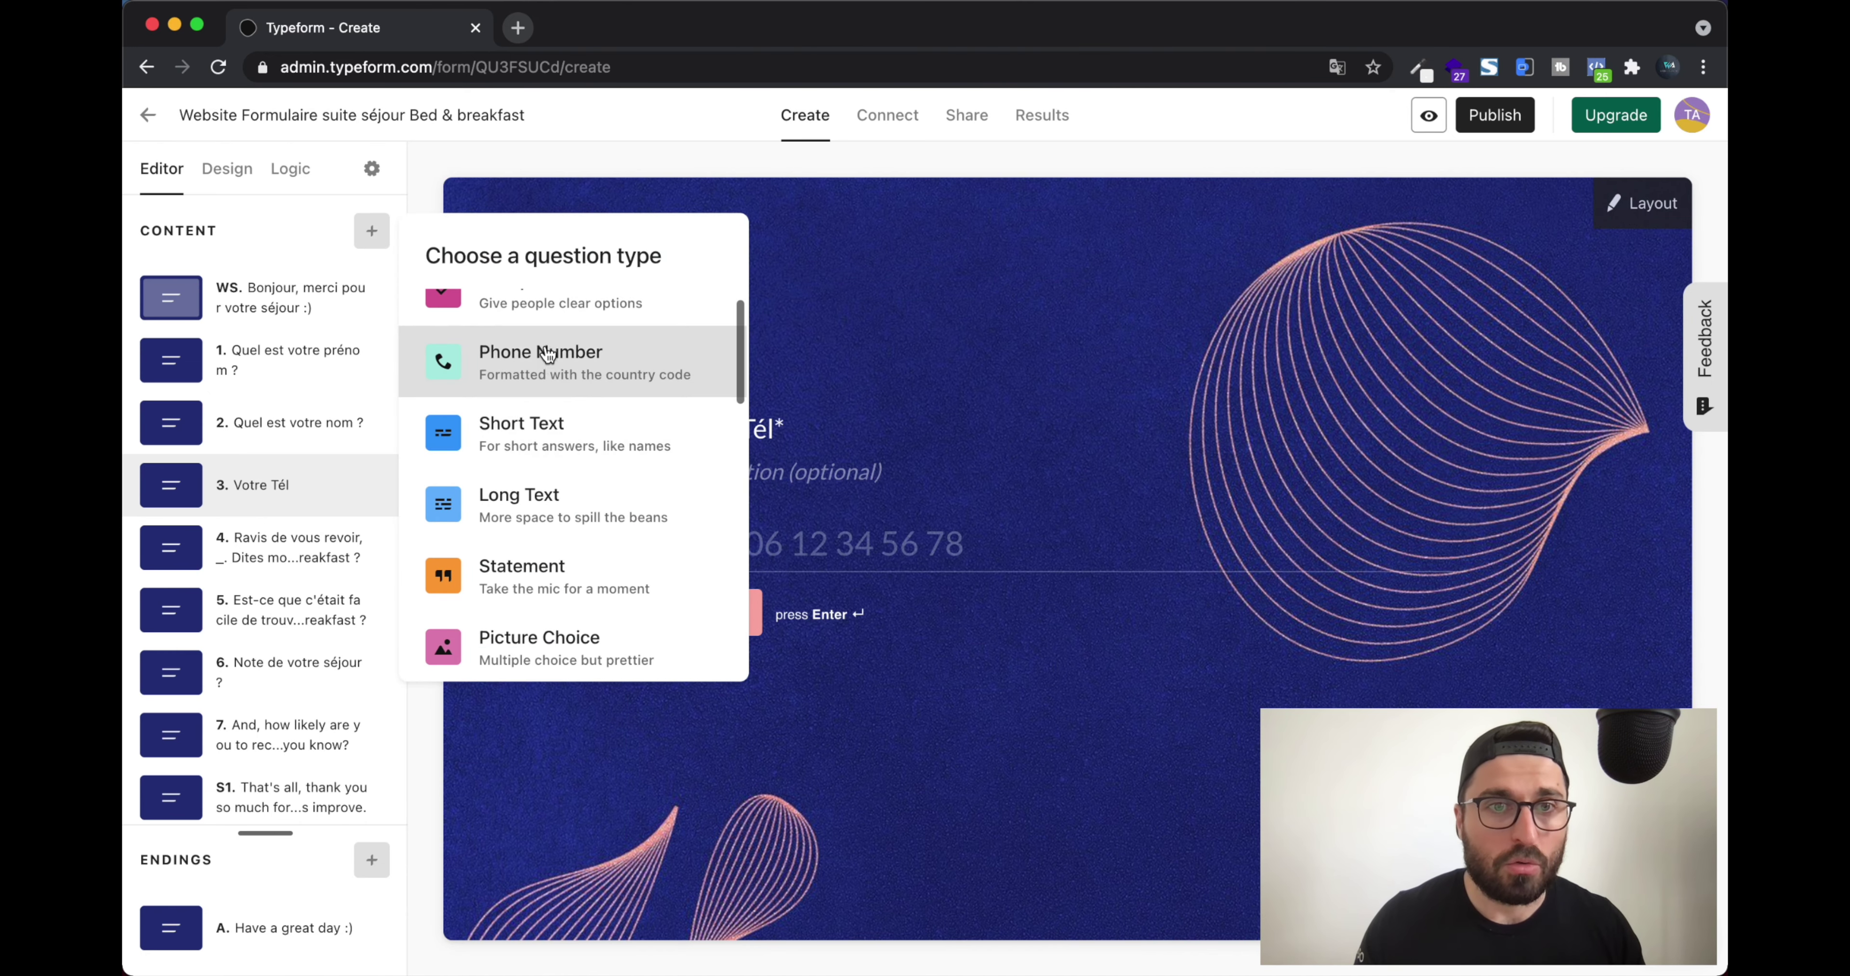
scroll(566, 441, "down", 1)
left_click(556, 483)
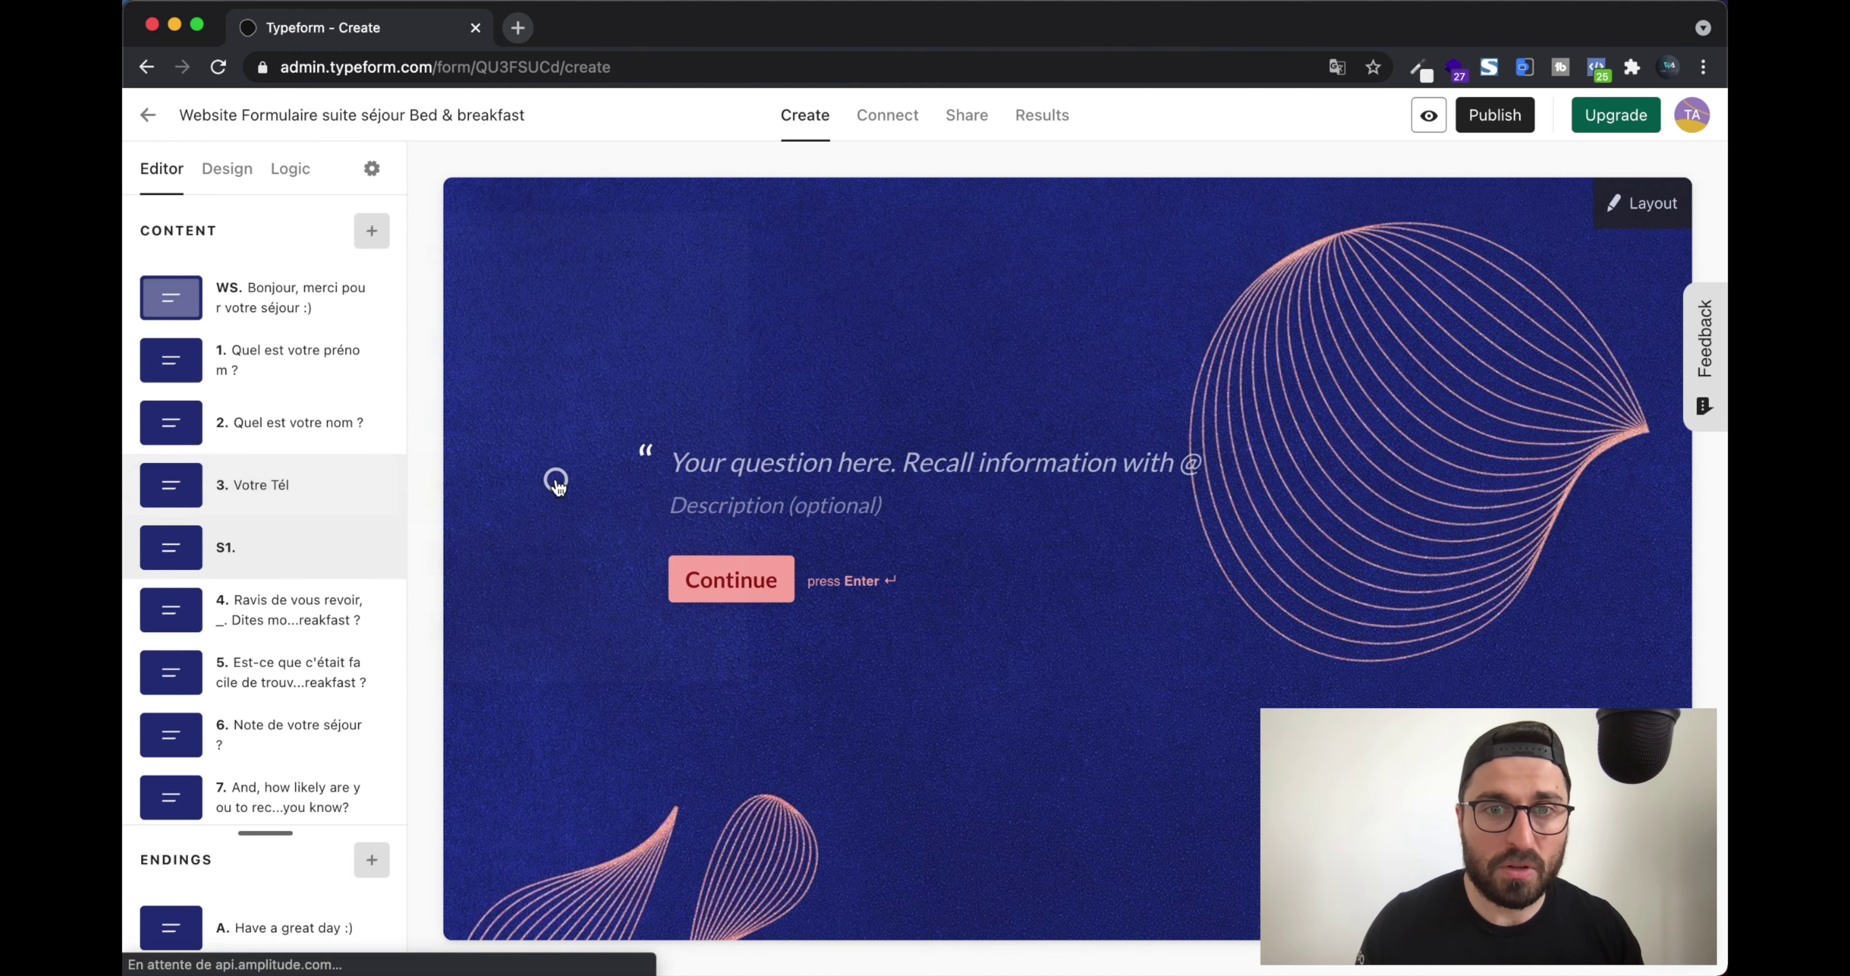
Title the new statement "Un commentaire sur votre séjour ?"
left_click(822, 460)
type("V")
key("BackSpace")
type("UN com")
key("BackSpace")
key("BackSpace")
key("BackSpace")
key("BackSpace")
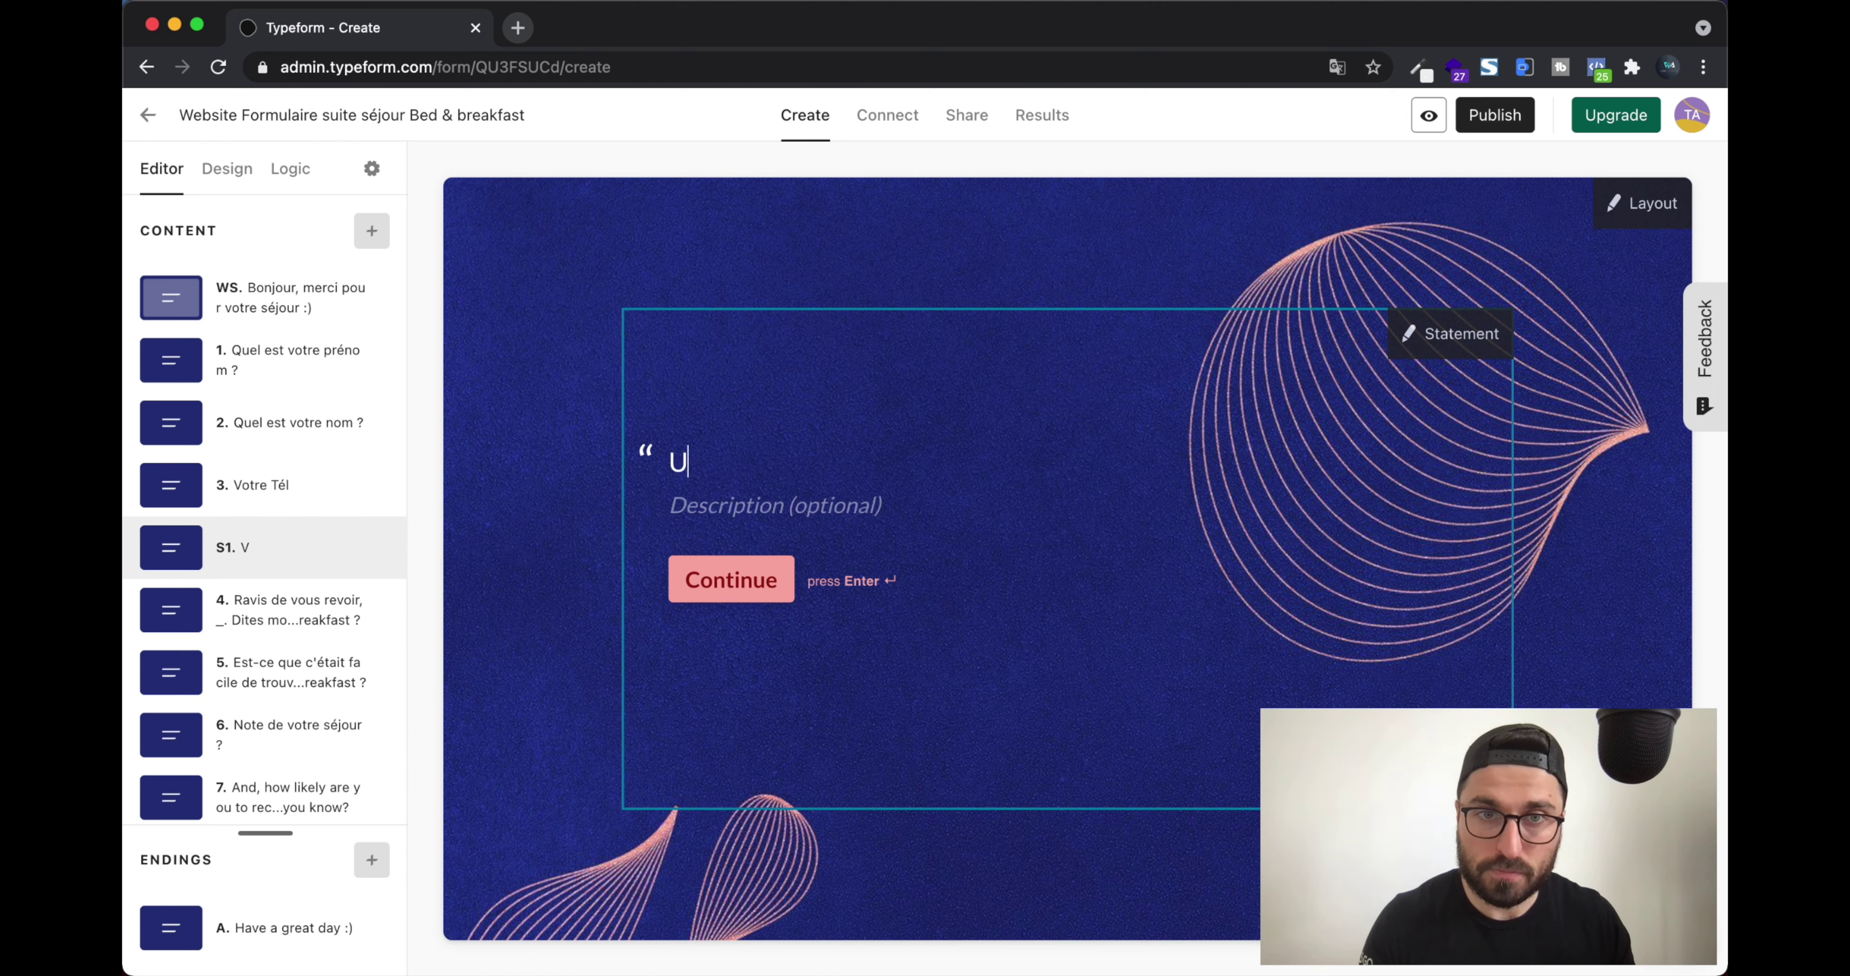
type("n oomme")
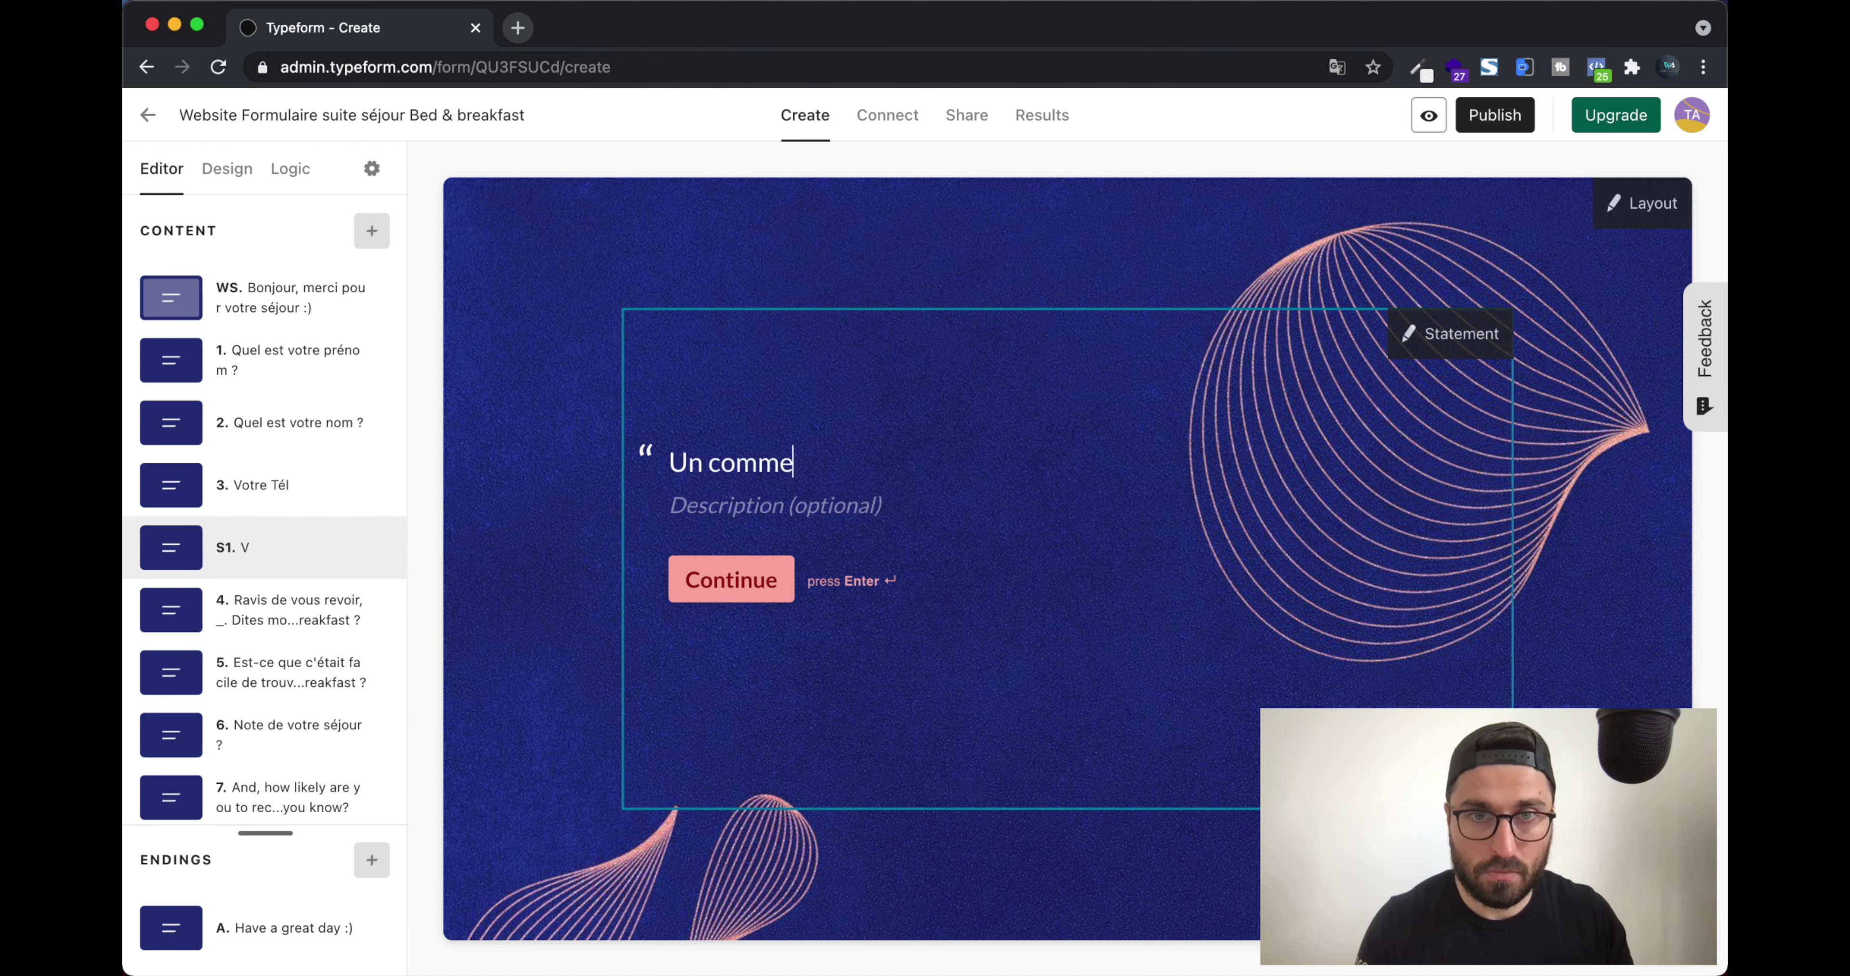
type("ntaire sur votre")
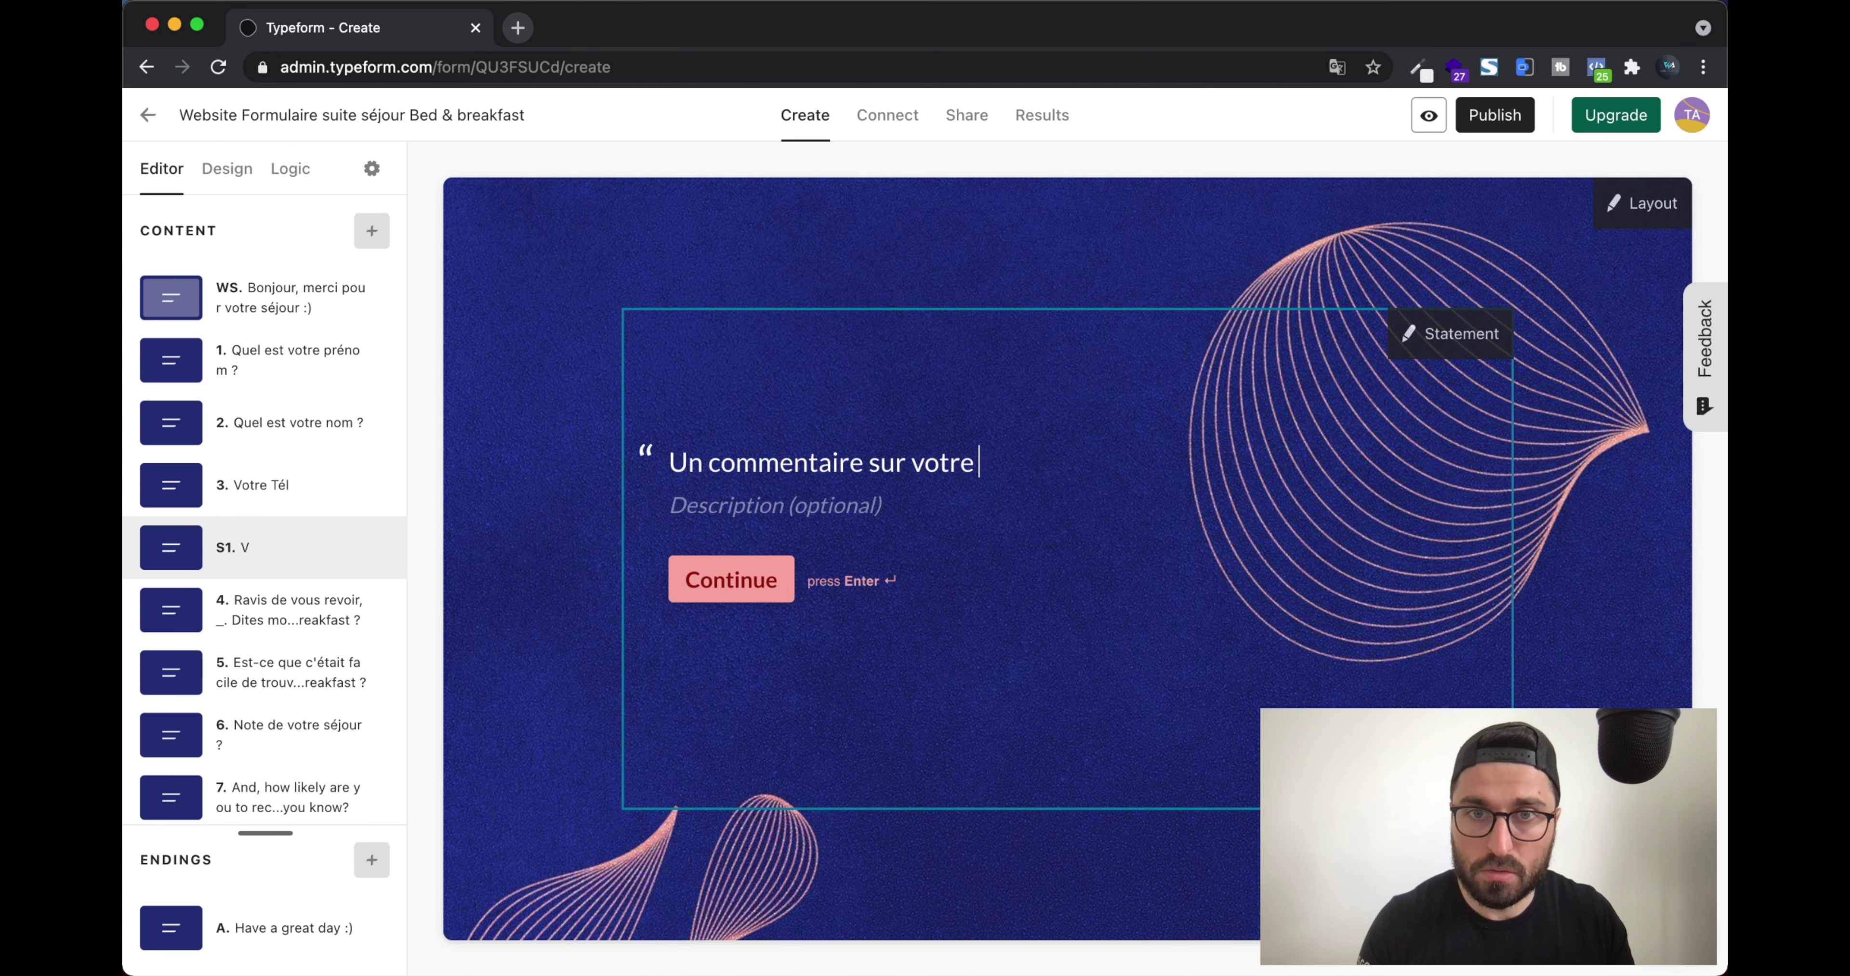
type(" séjour")
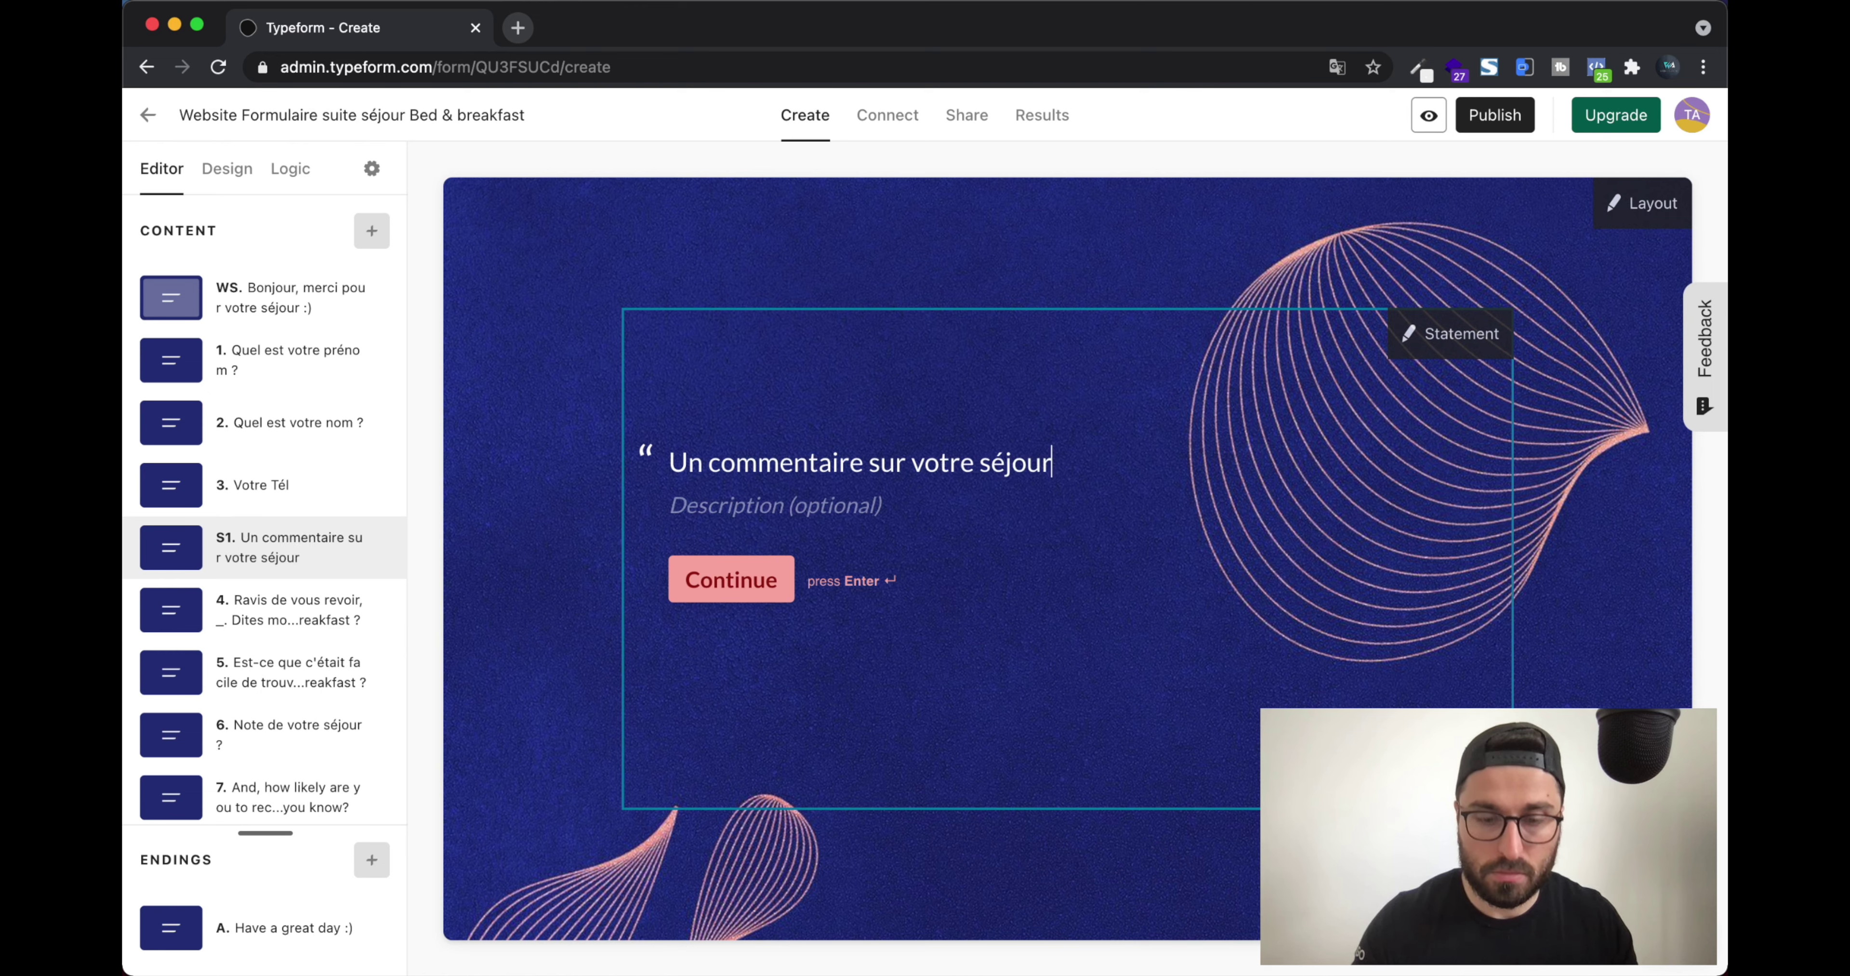
type(" ?")
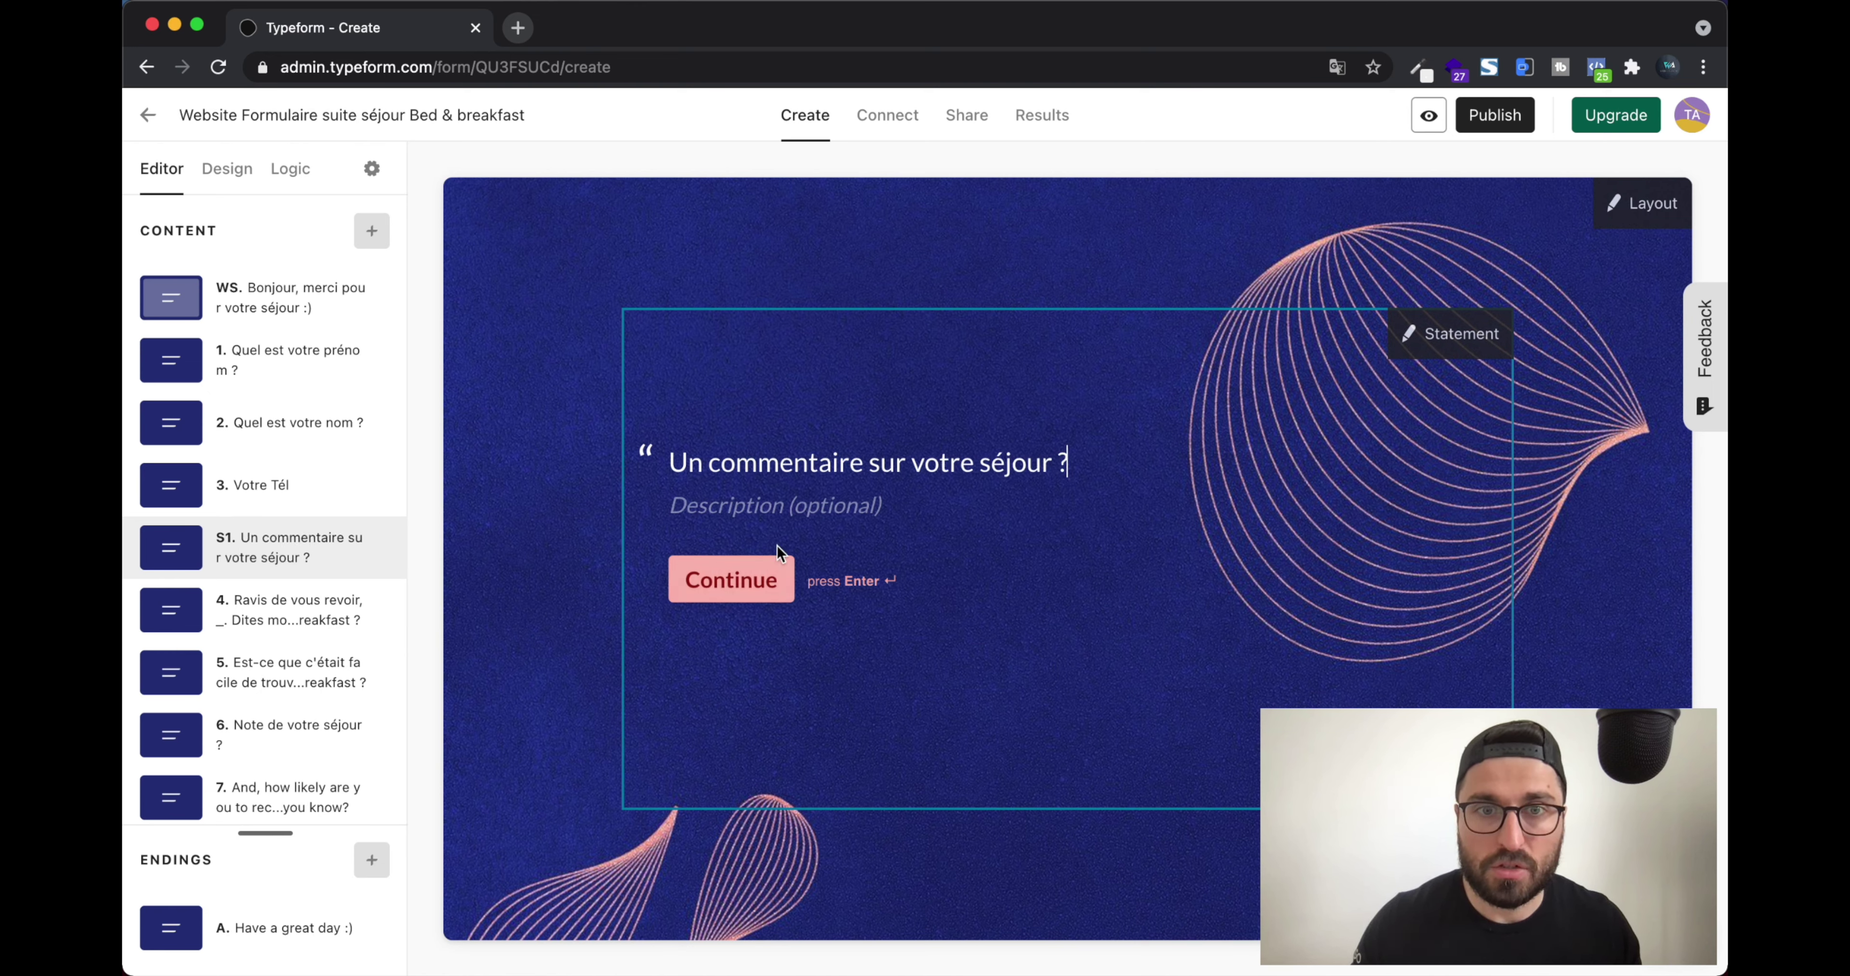
left_click(562, 587)
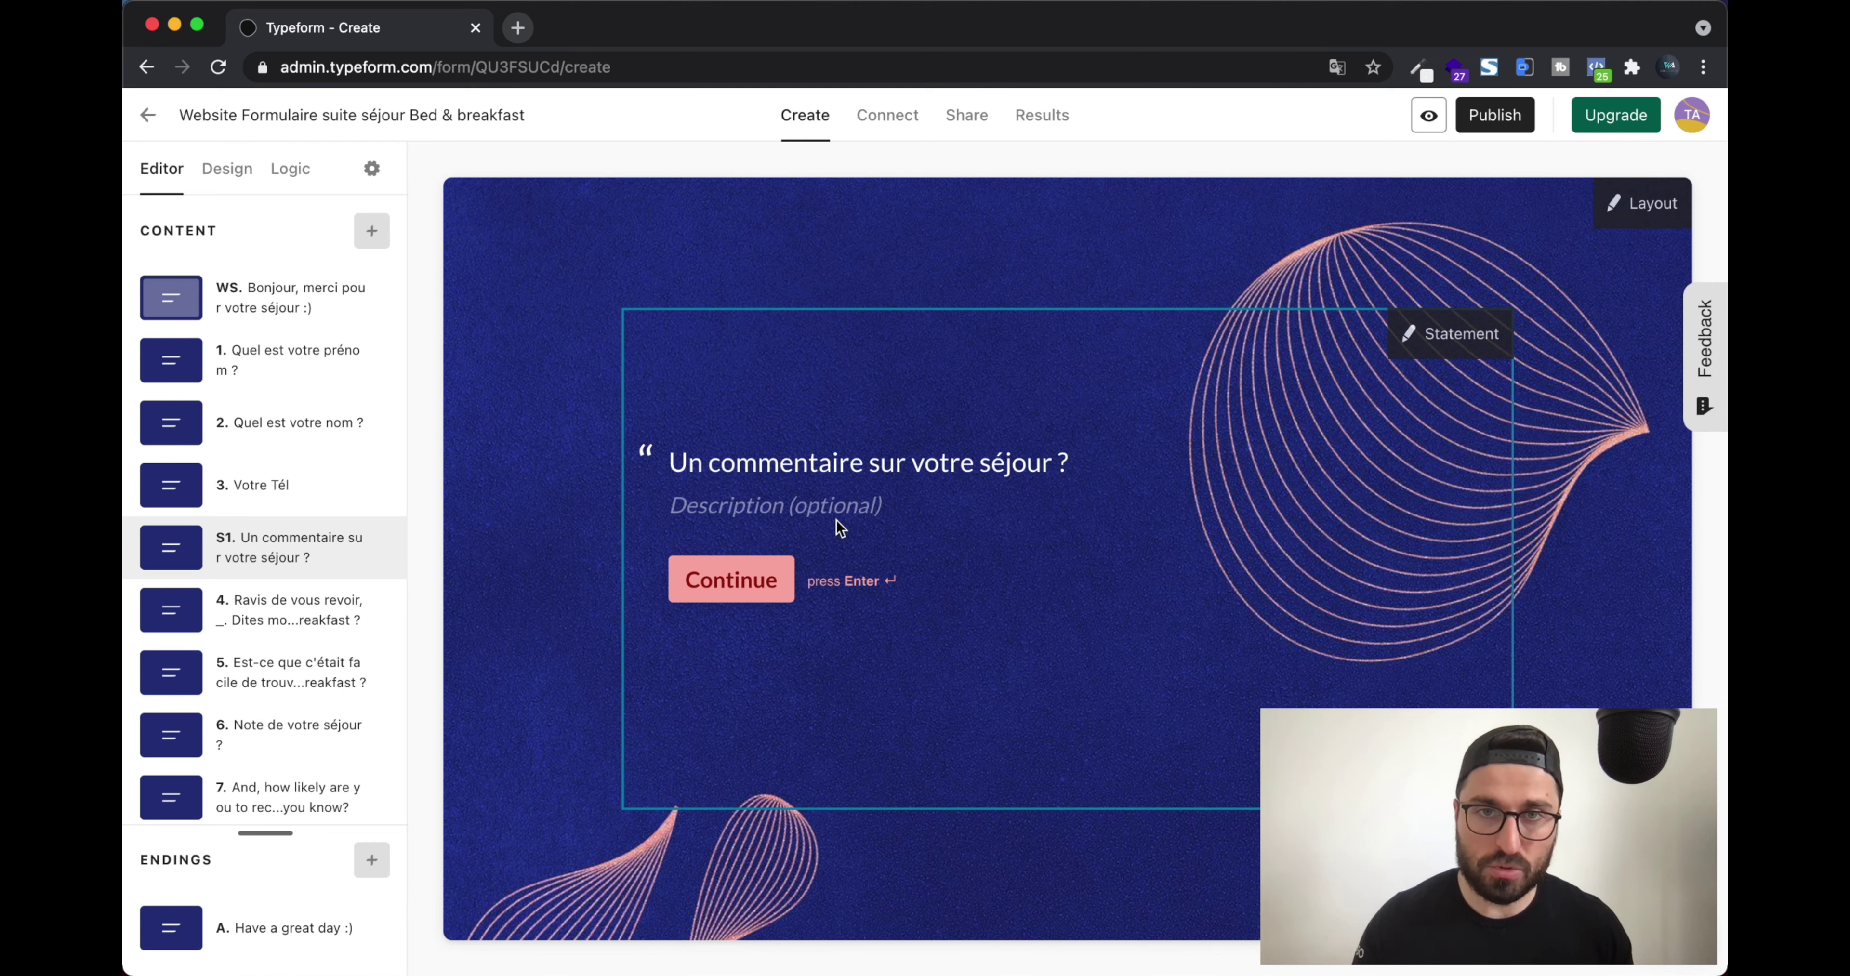
Replace the statement's title with "Une annonce" plus filler letters, then try moving it below question 4 and back under "Votre Tél"
triple_click(828, 466)
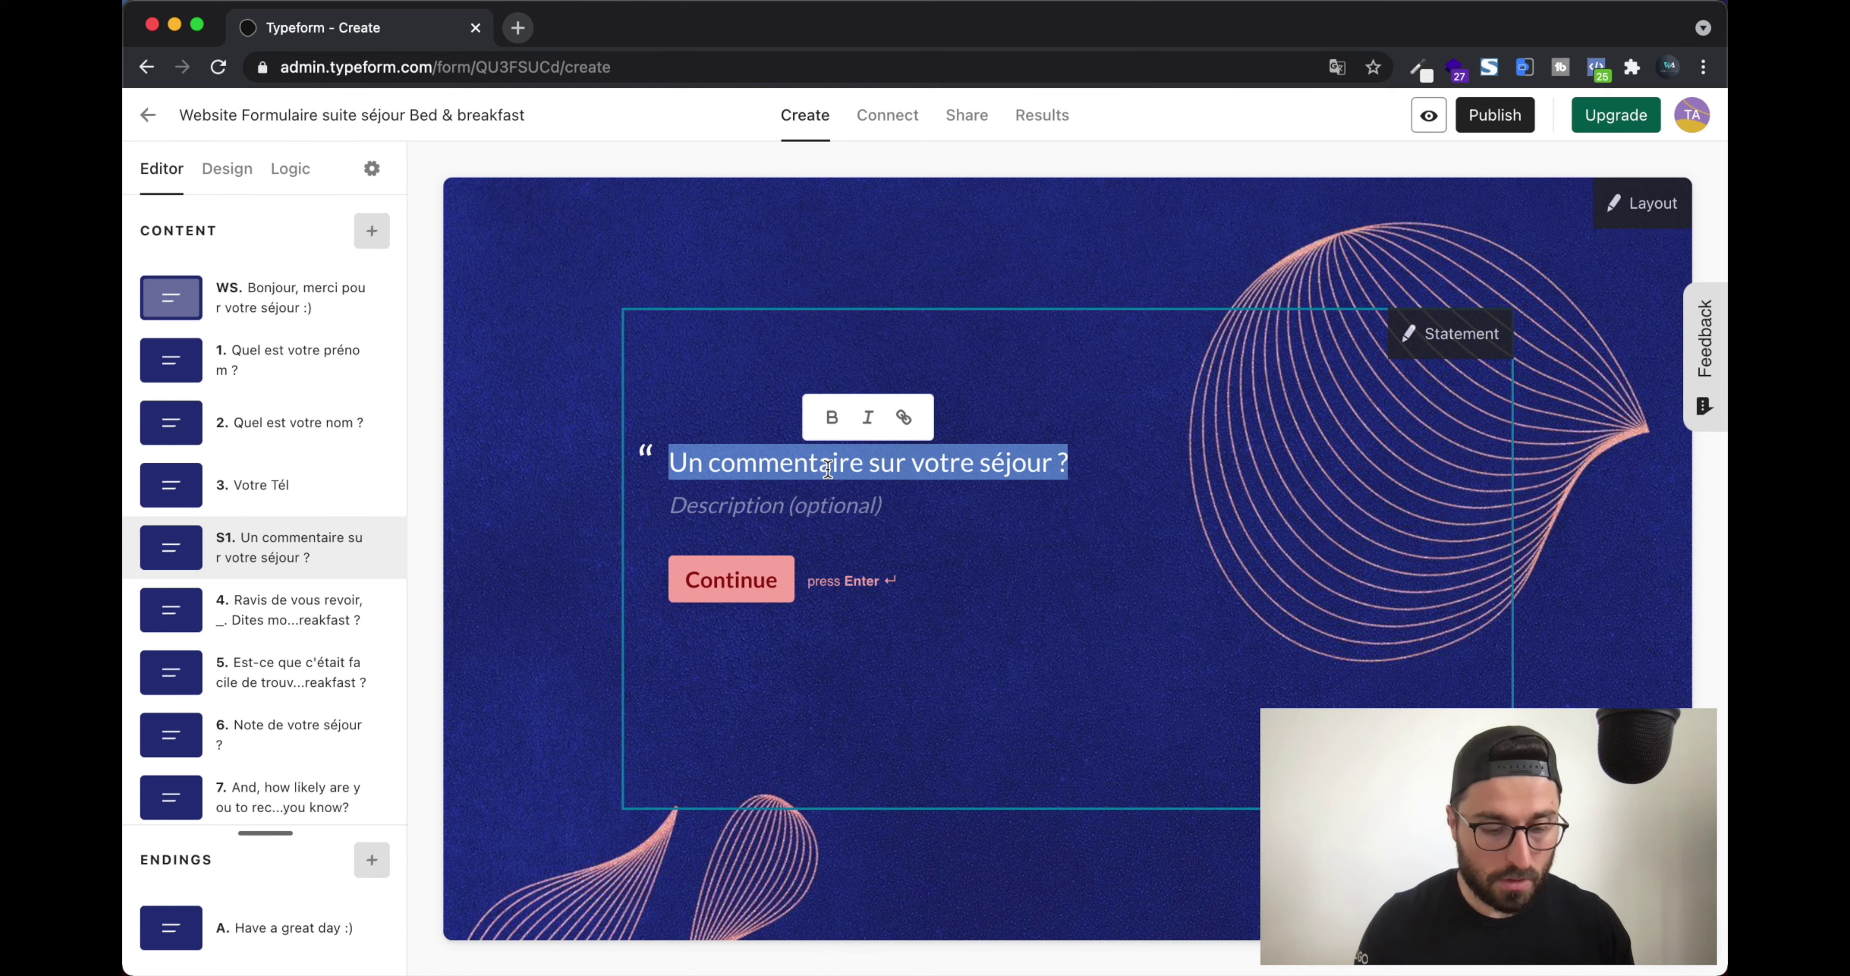
type("Une annonce sq")
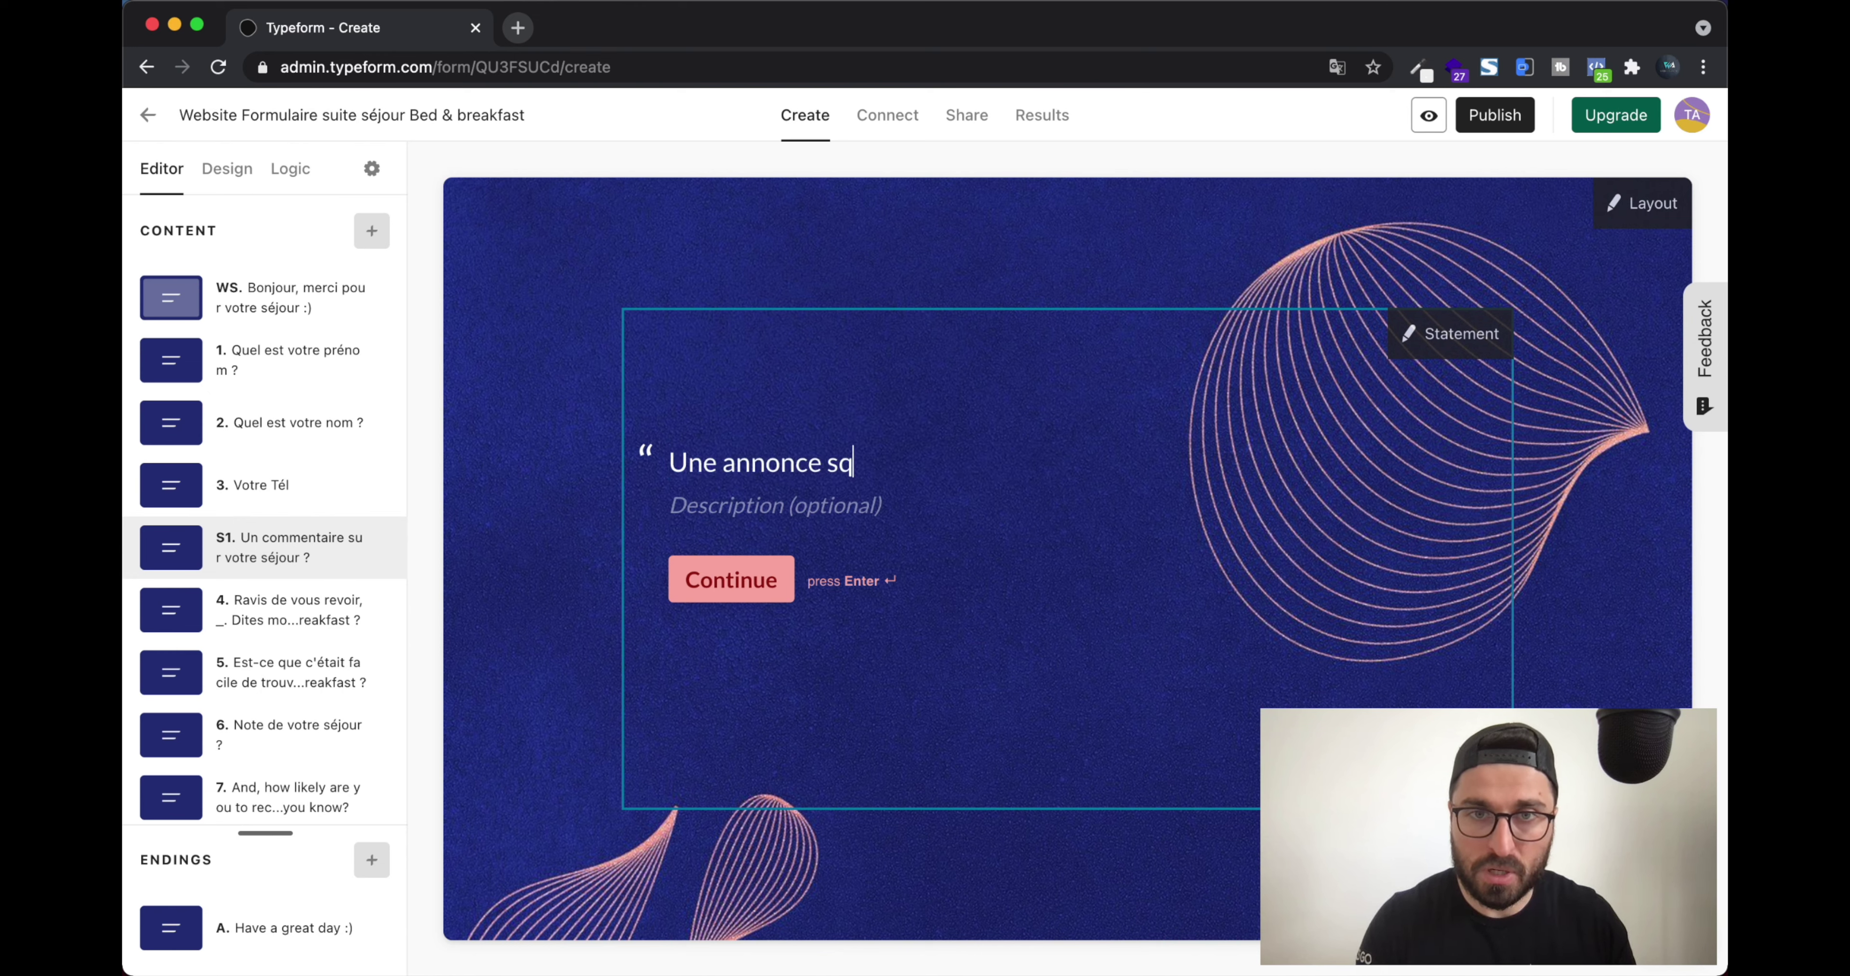
type("hflqkshfqlskdhf")
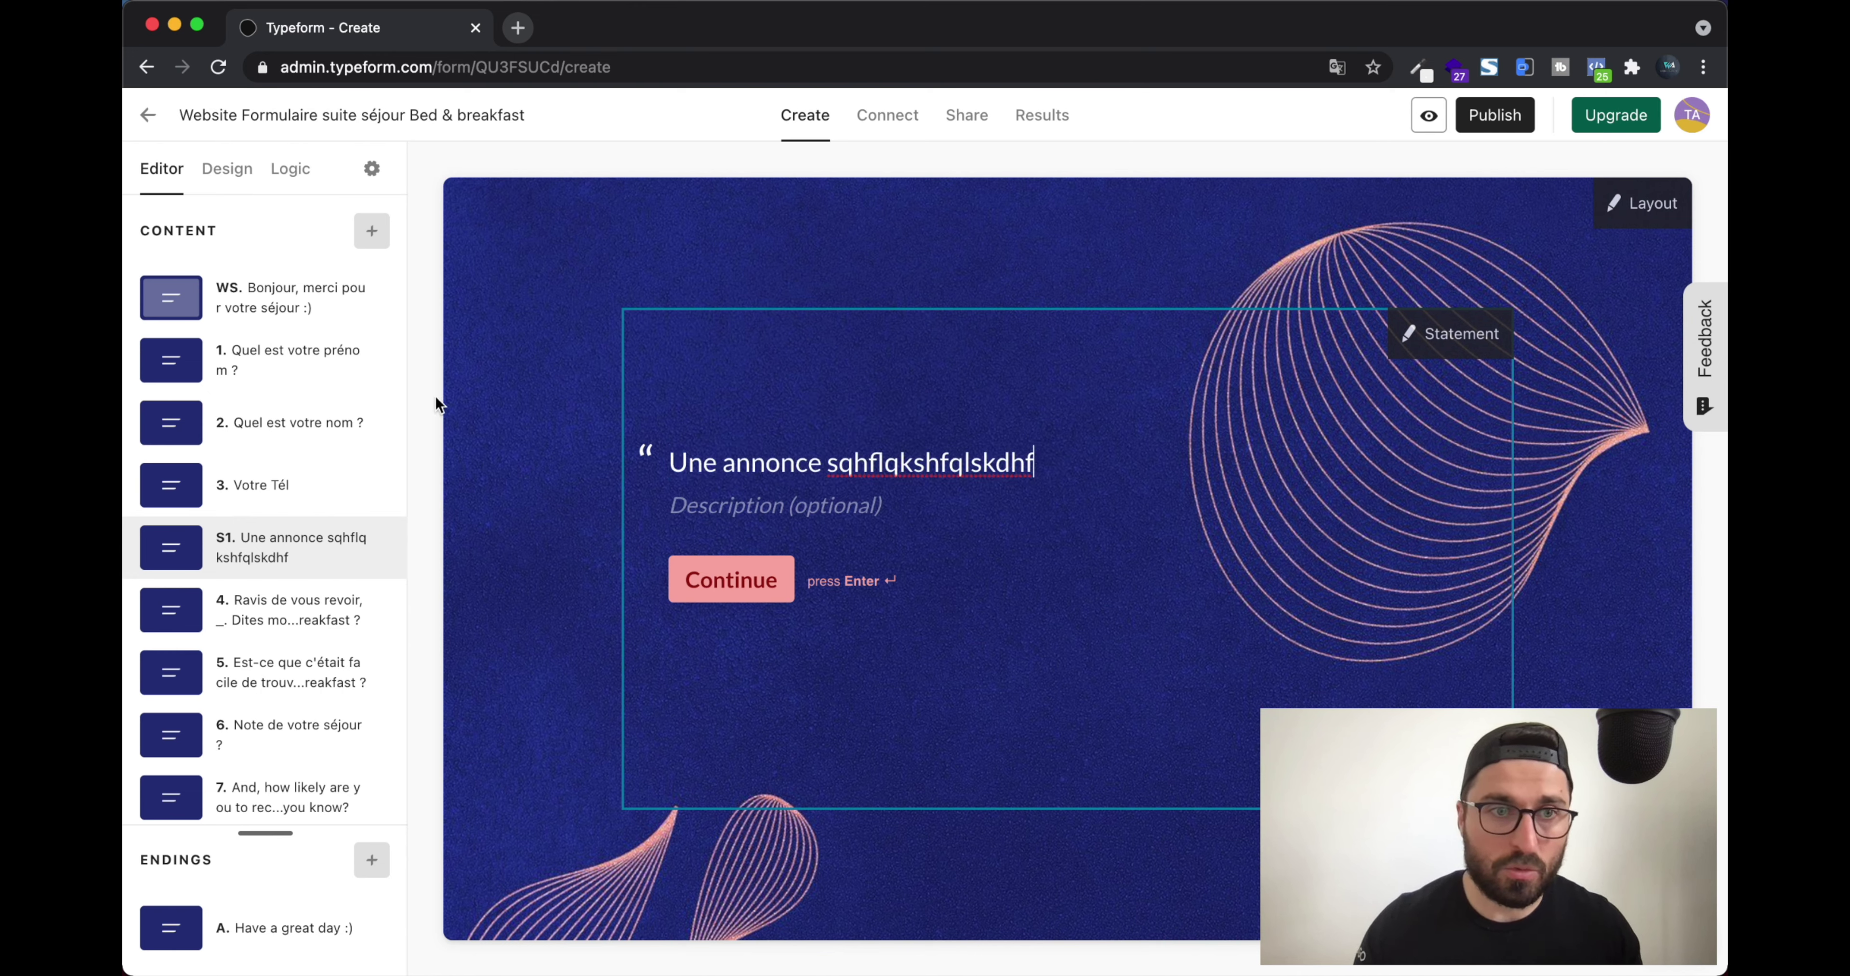
mouse_move(262, 546)
left_mouse_down()
mouse_move(269, 330)
mouse_move(265, 549)
left_mouse_up()
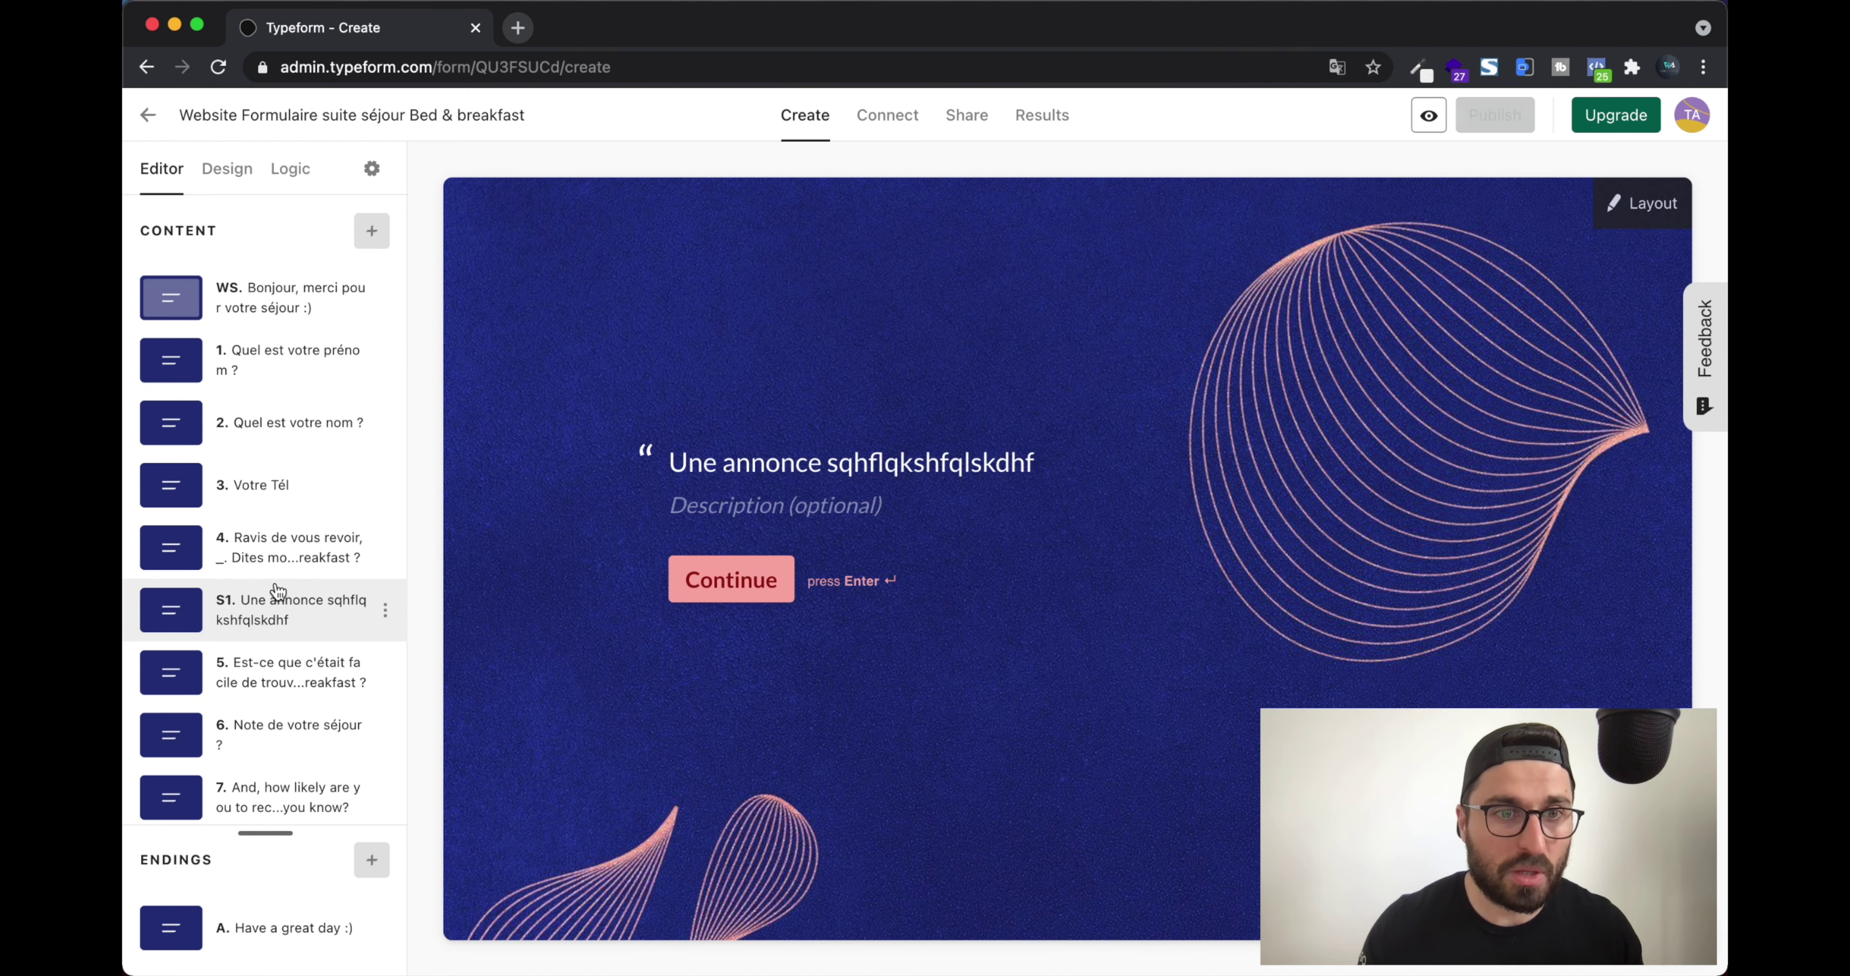
left_click_drag(261, 606, 269, 538)
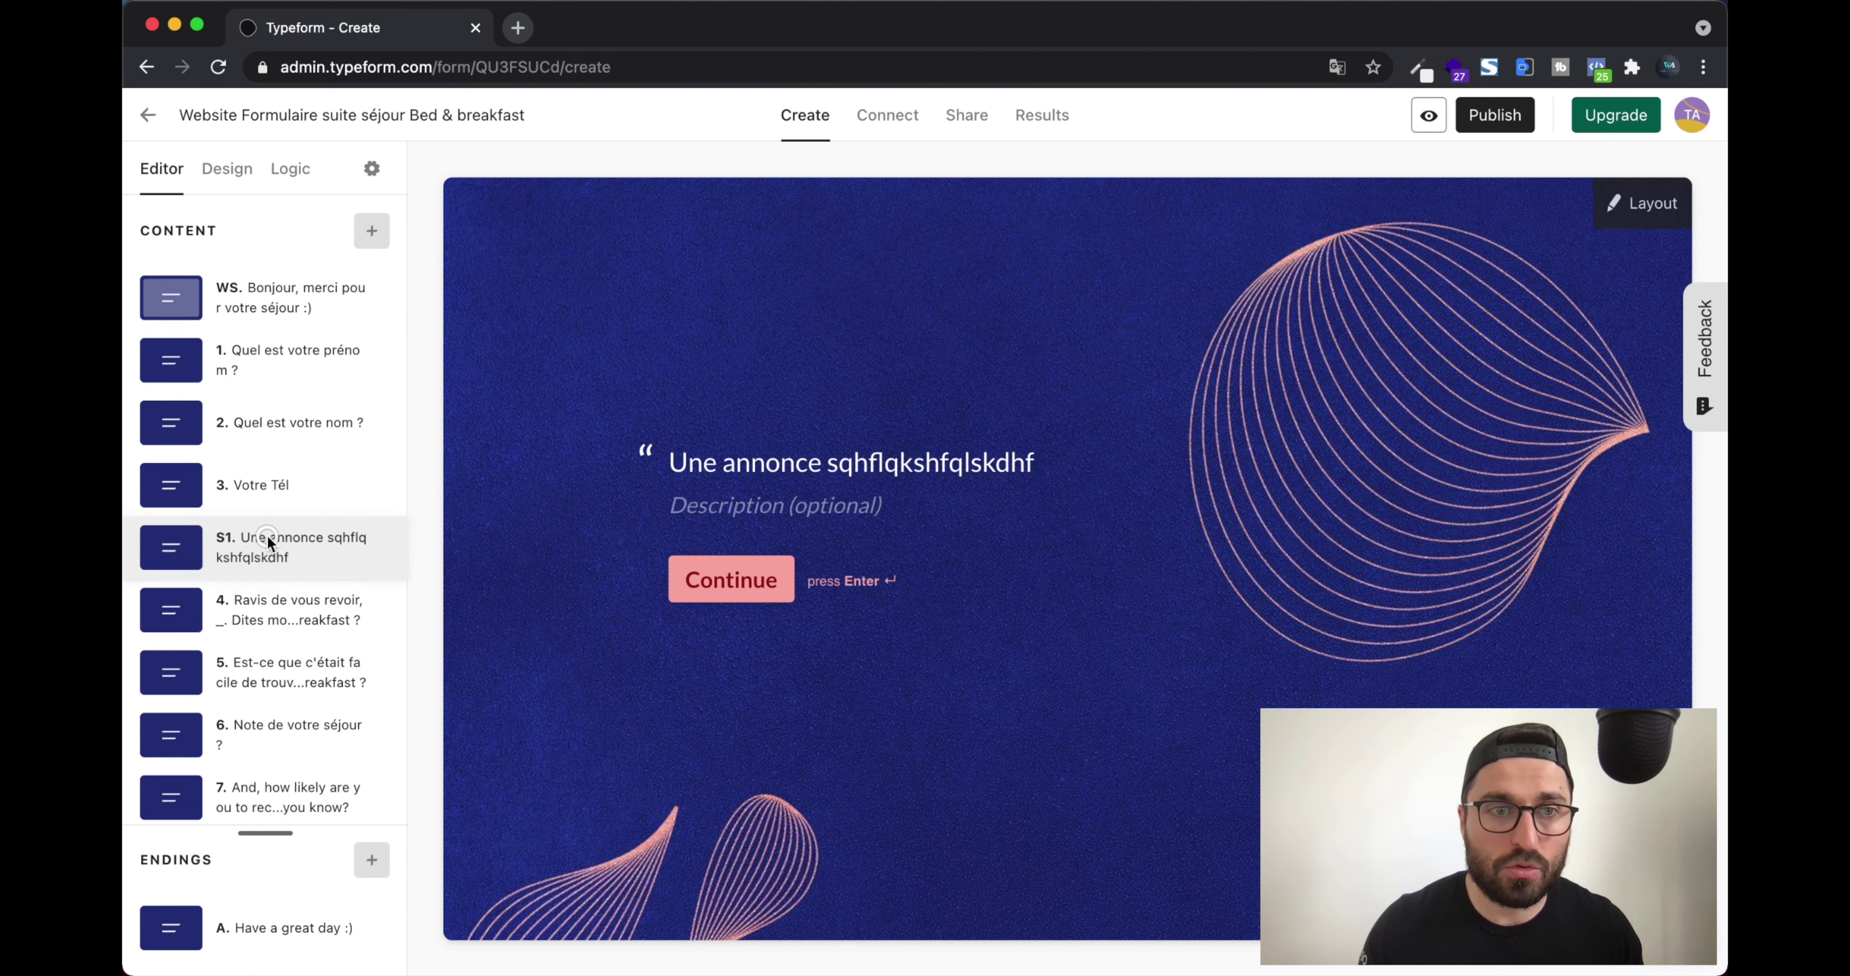
Change the statement's title to "Votre avis sur le séjour"
triple_click(752, 456)
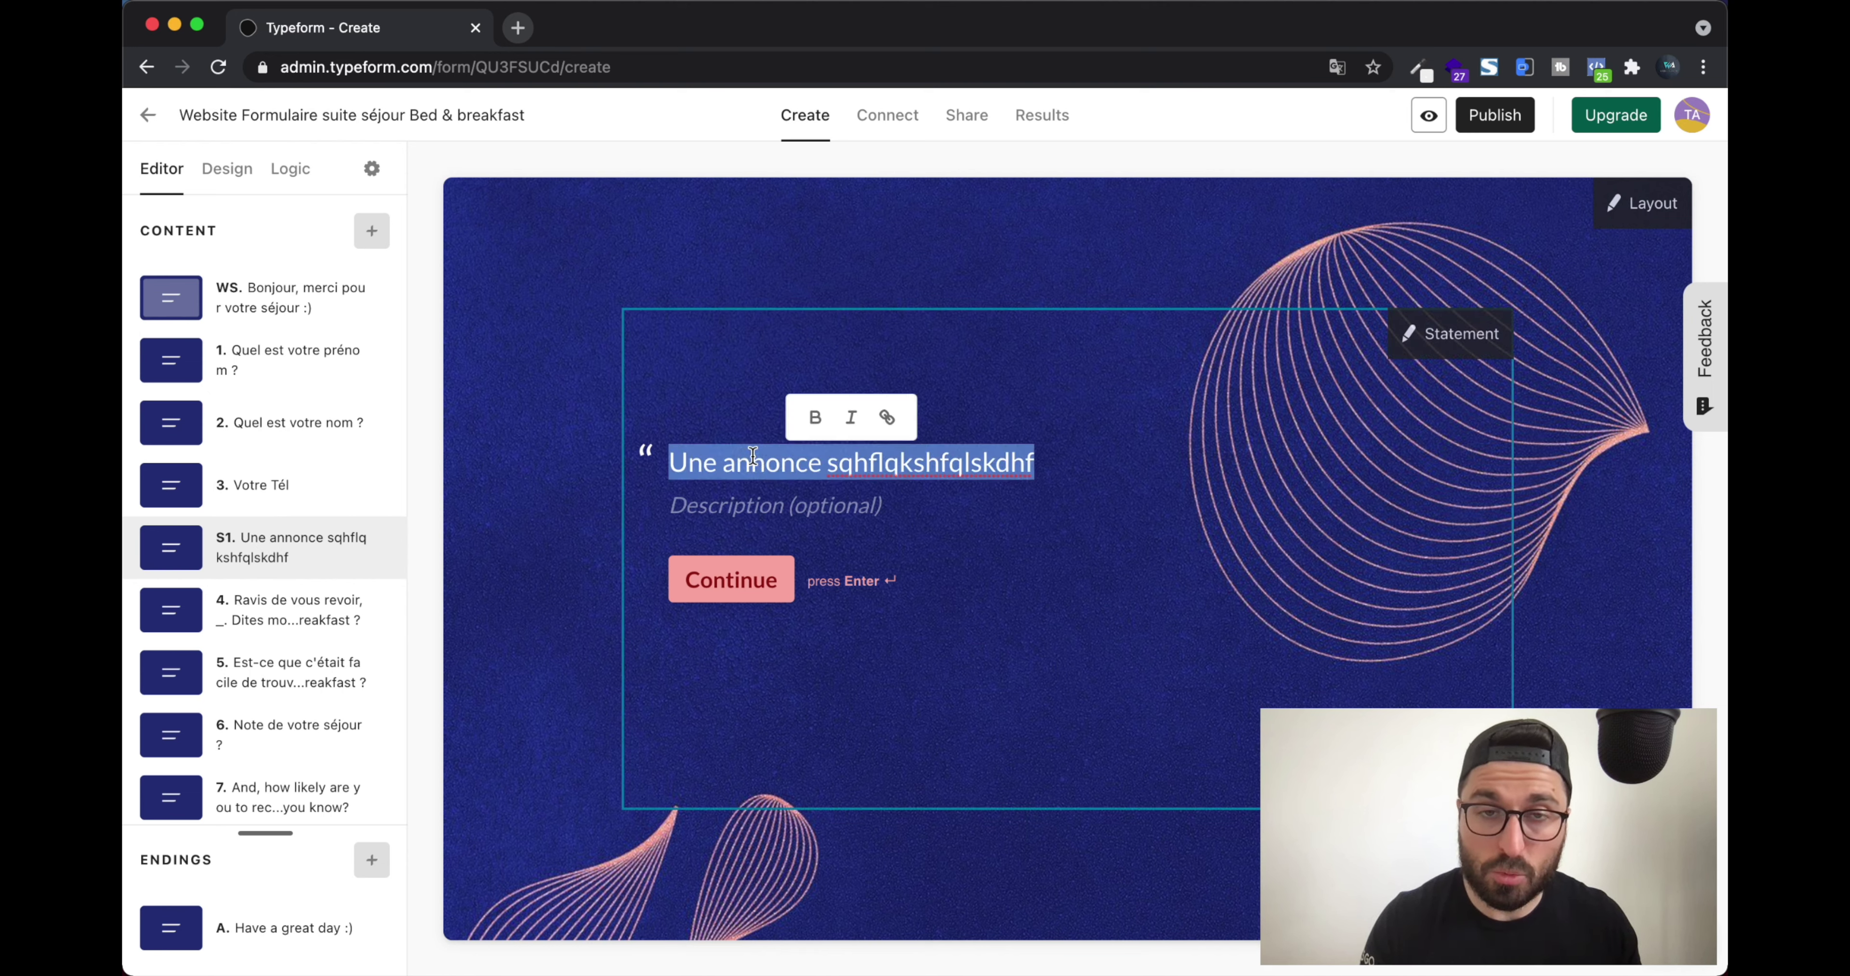
type("Vos")
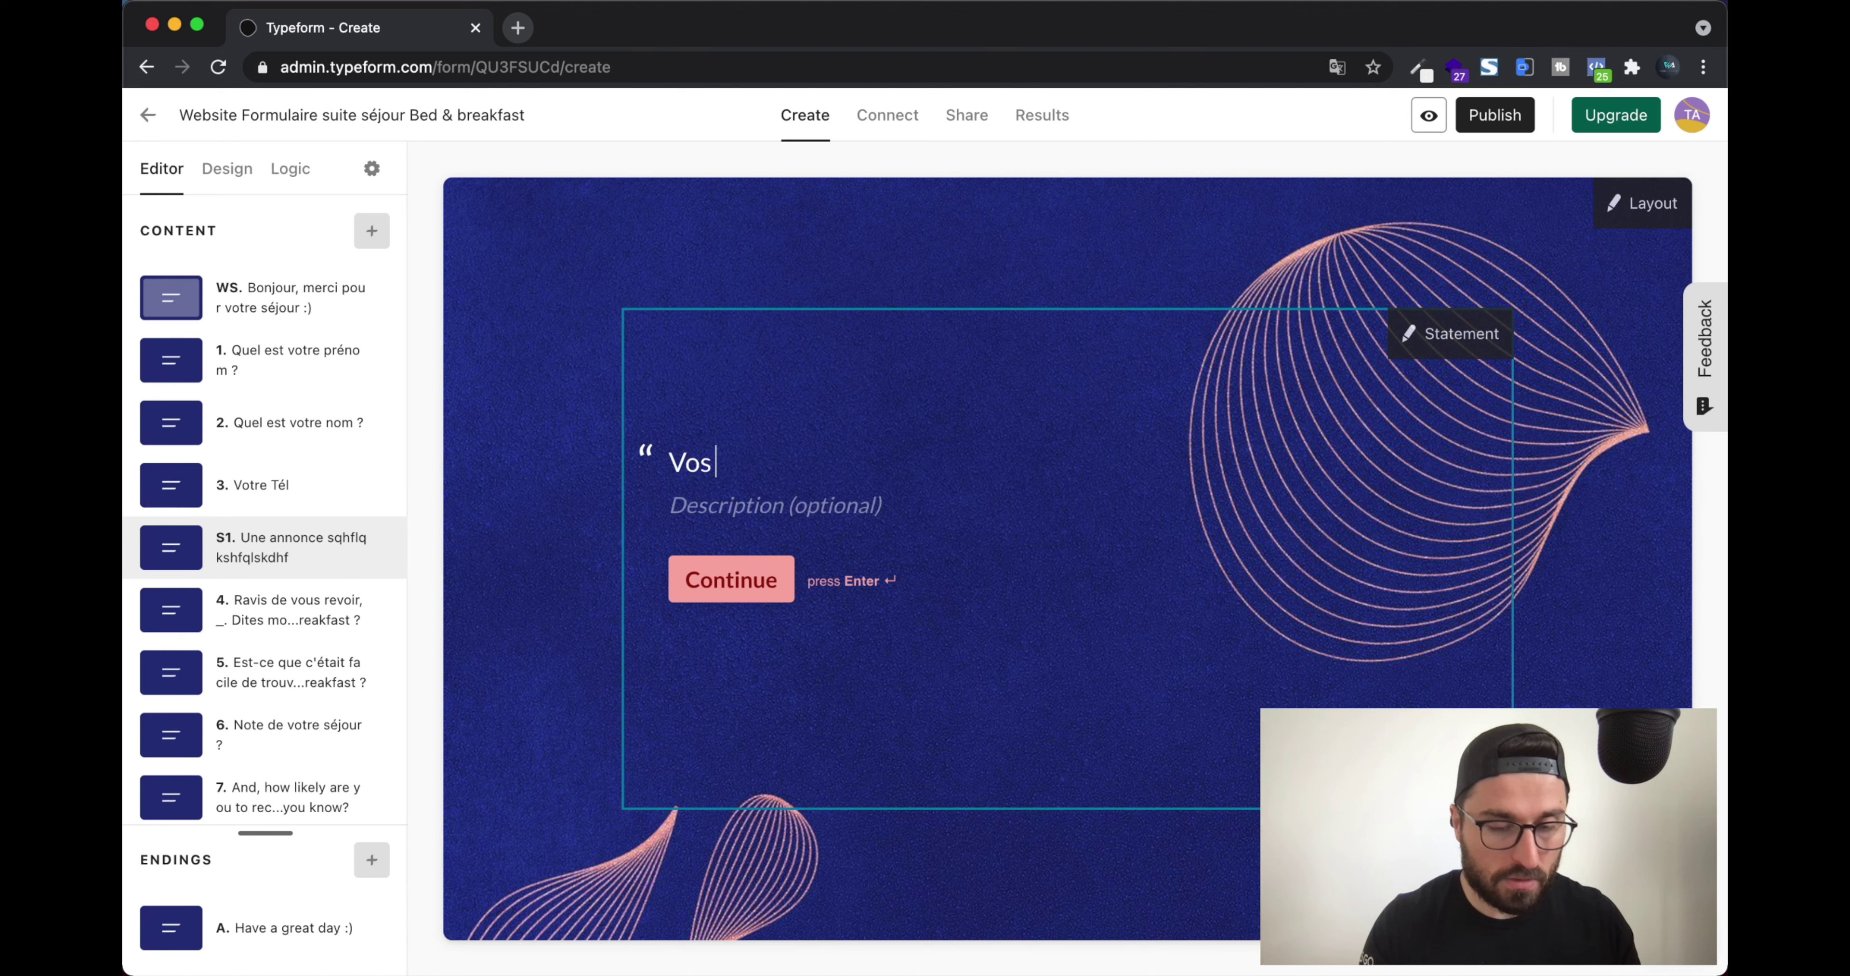
type("tre avis sur le séjour")
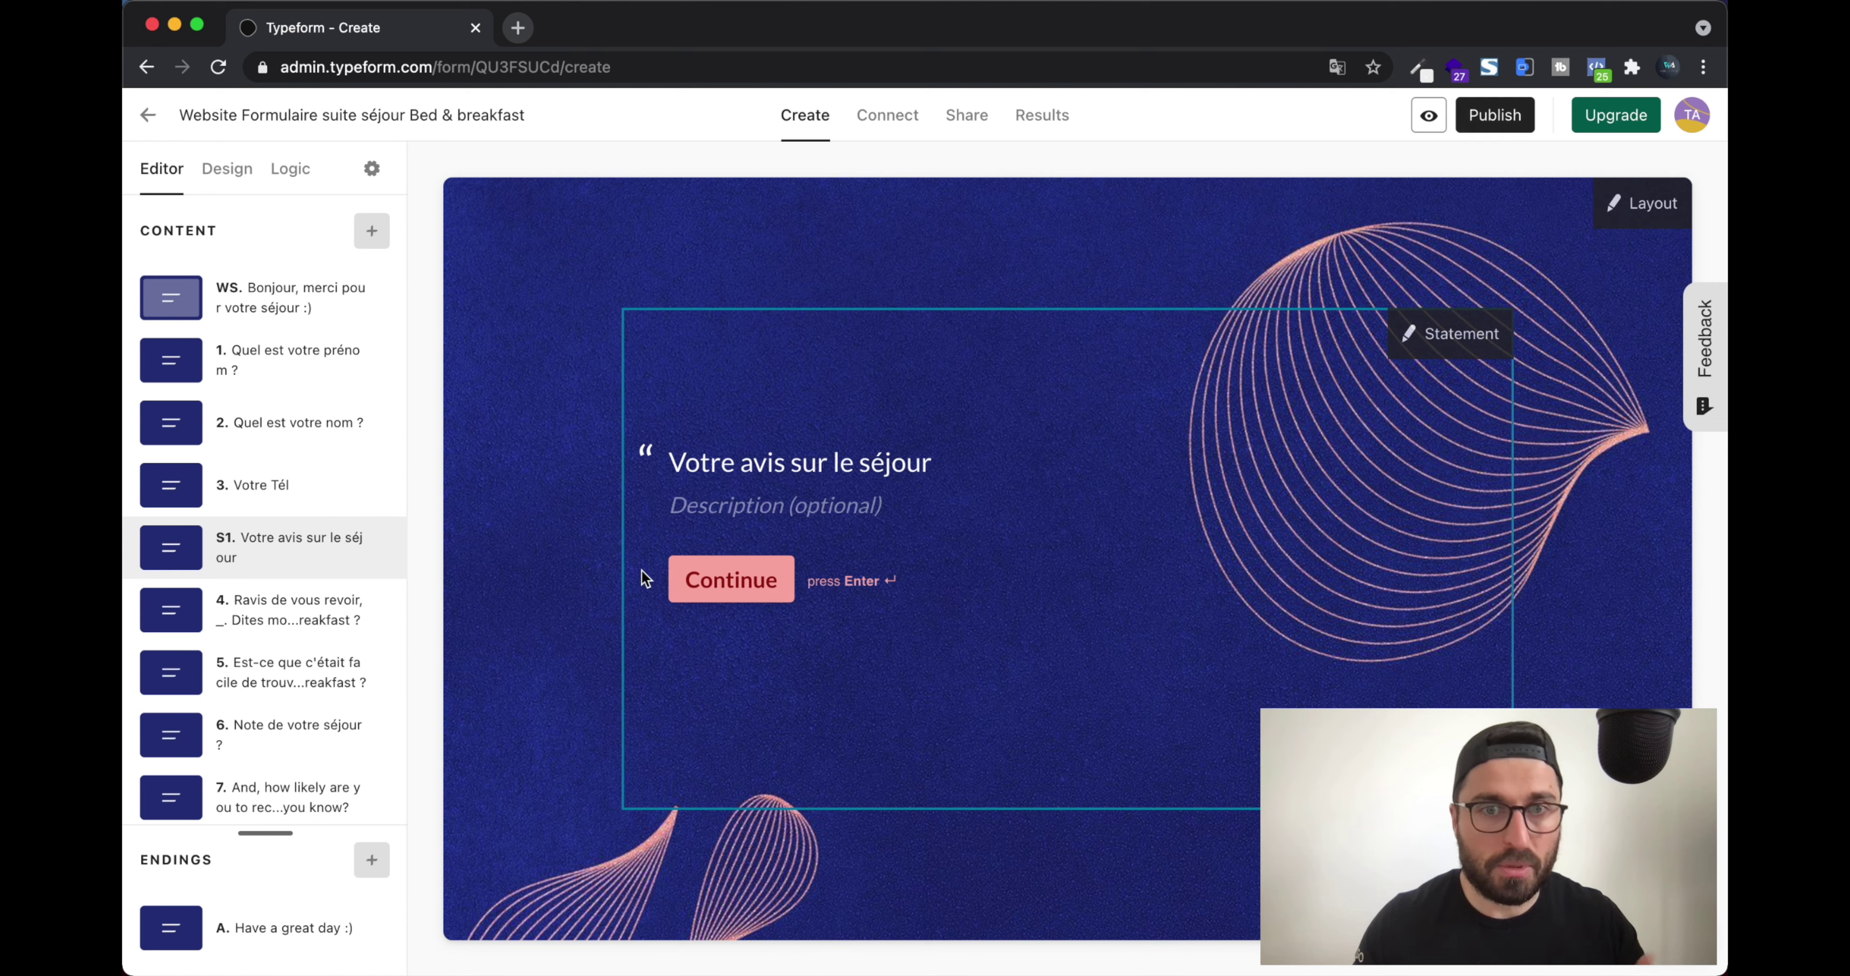
Insert a Picture Choice question after the statement and title it "La piscine de vos rêves", correcting the spelling of "rêves"
left_click(379, 237)
scroll(616, 434, "down", 3)
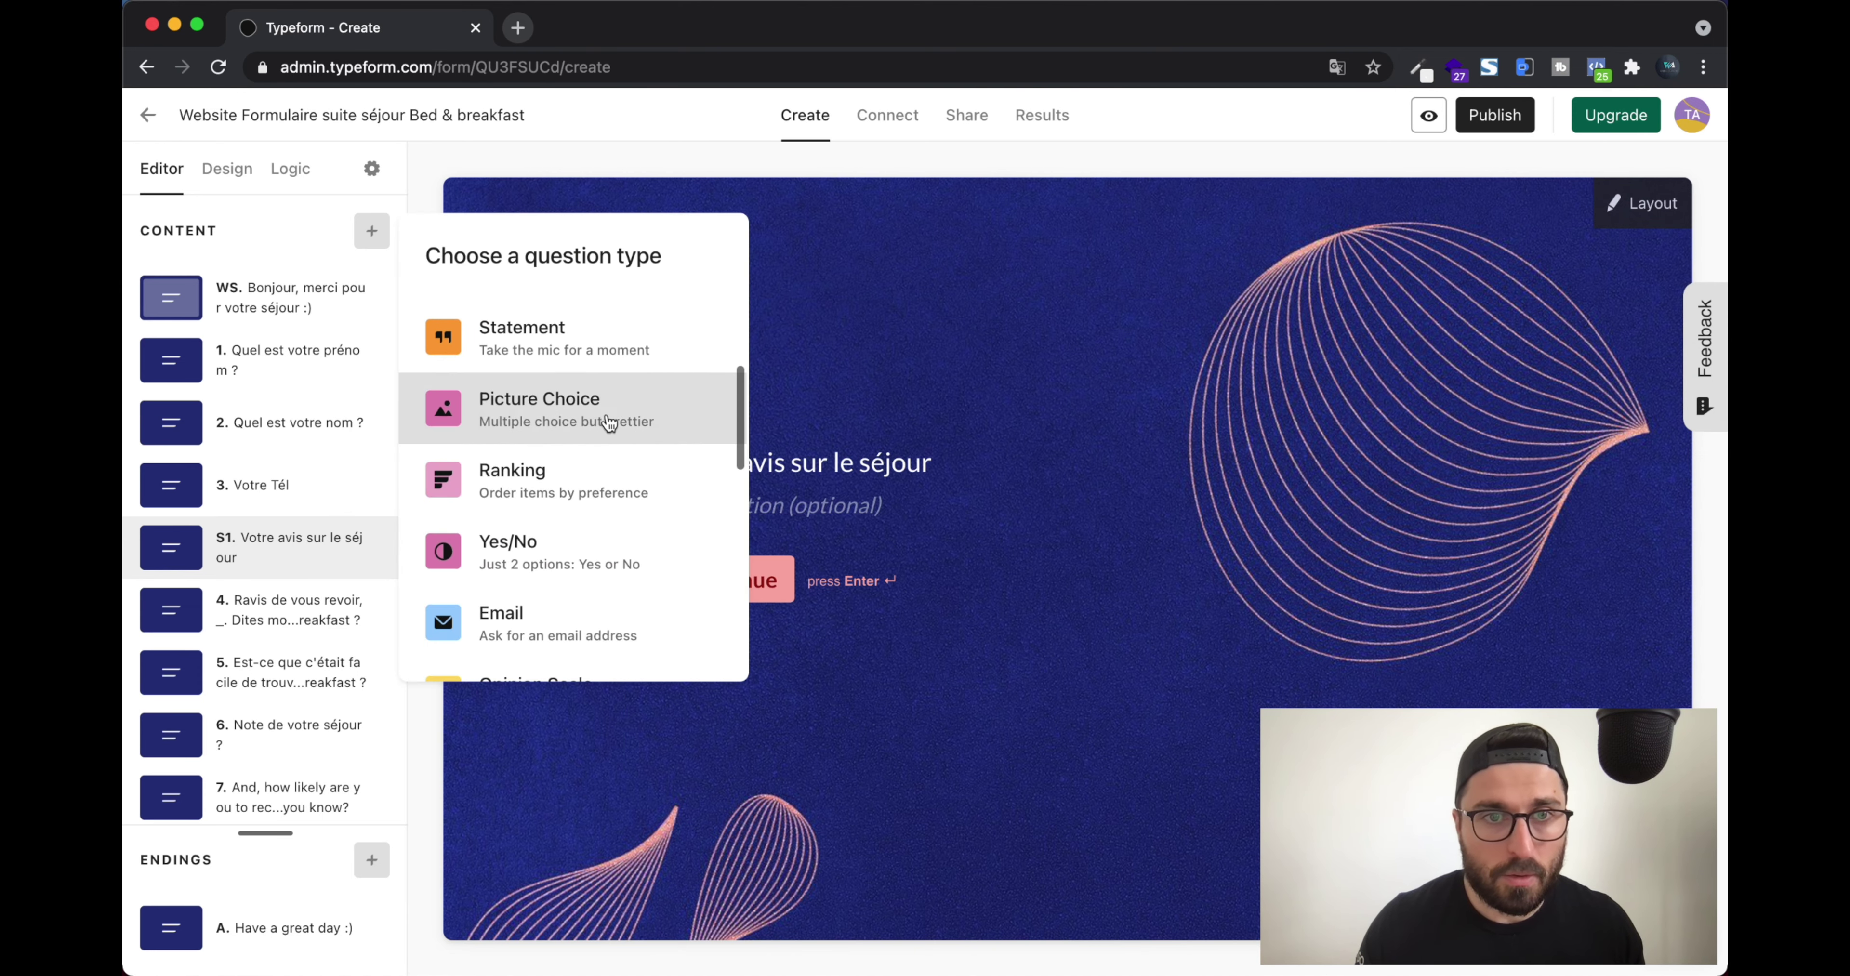
left_click(616, 434)
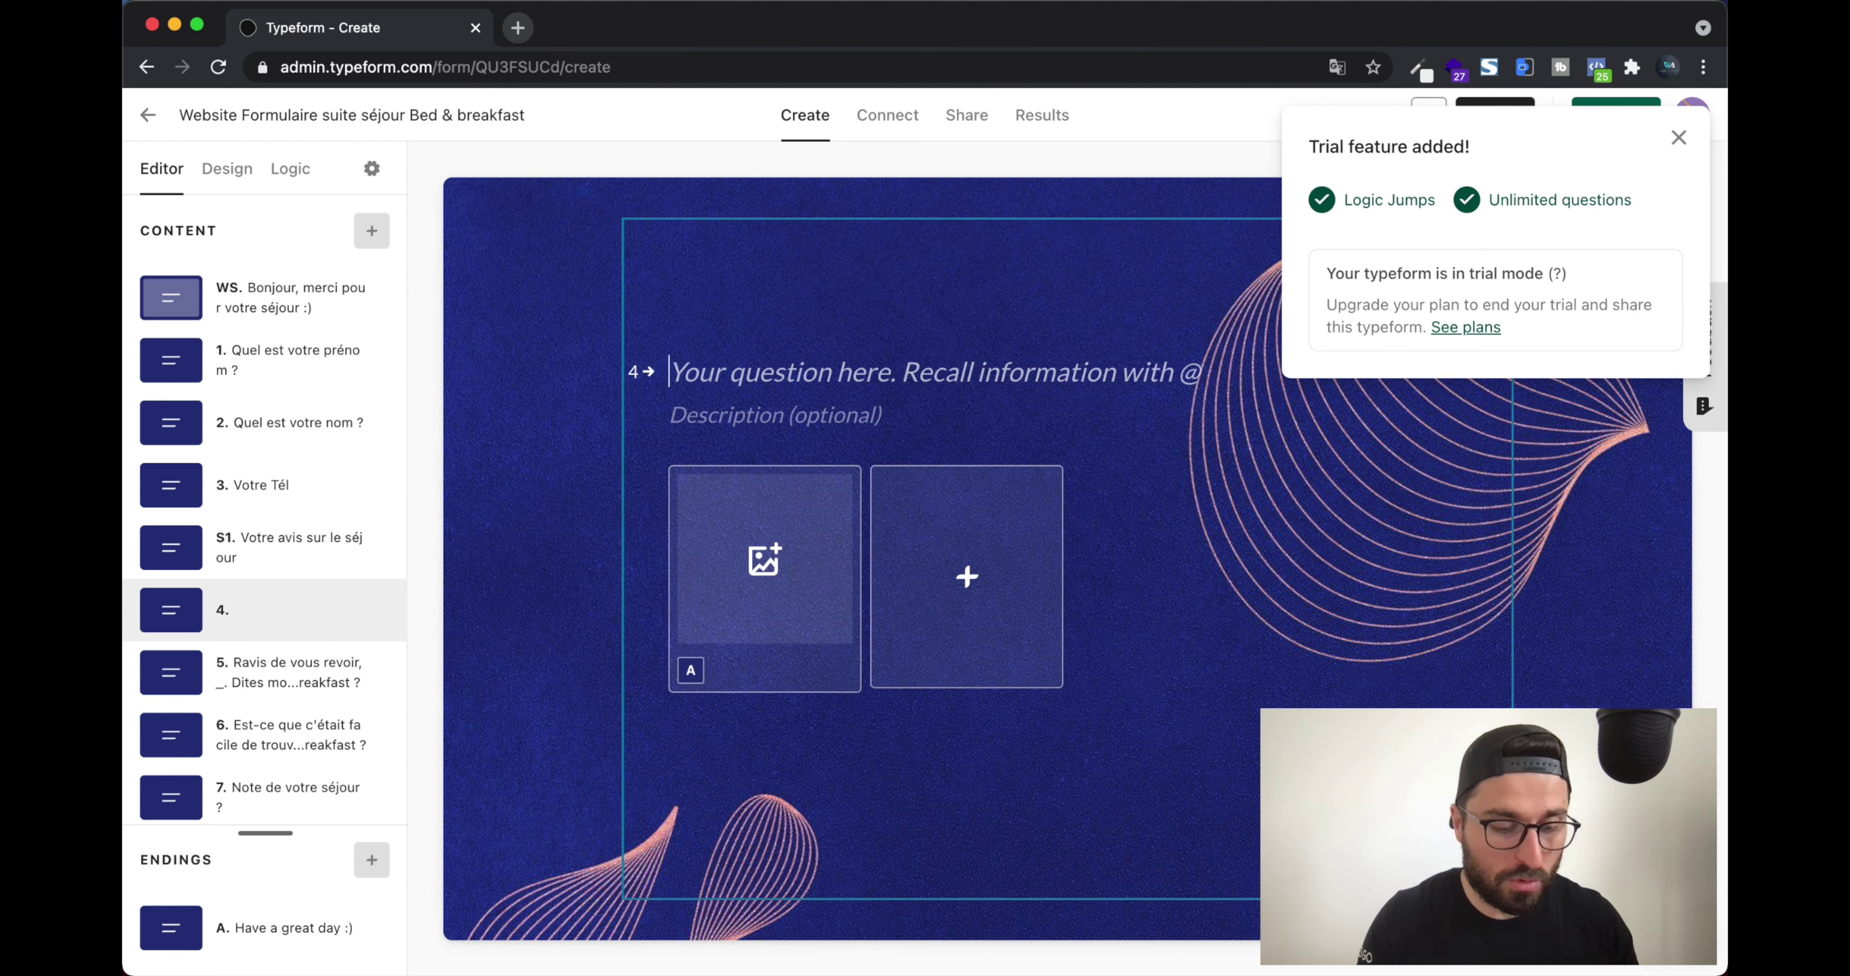
type("La pisci")
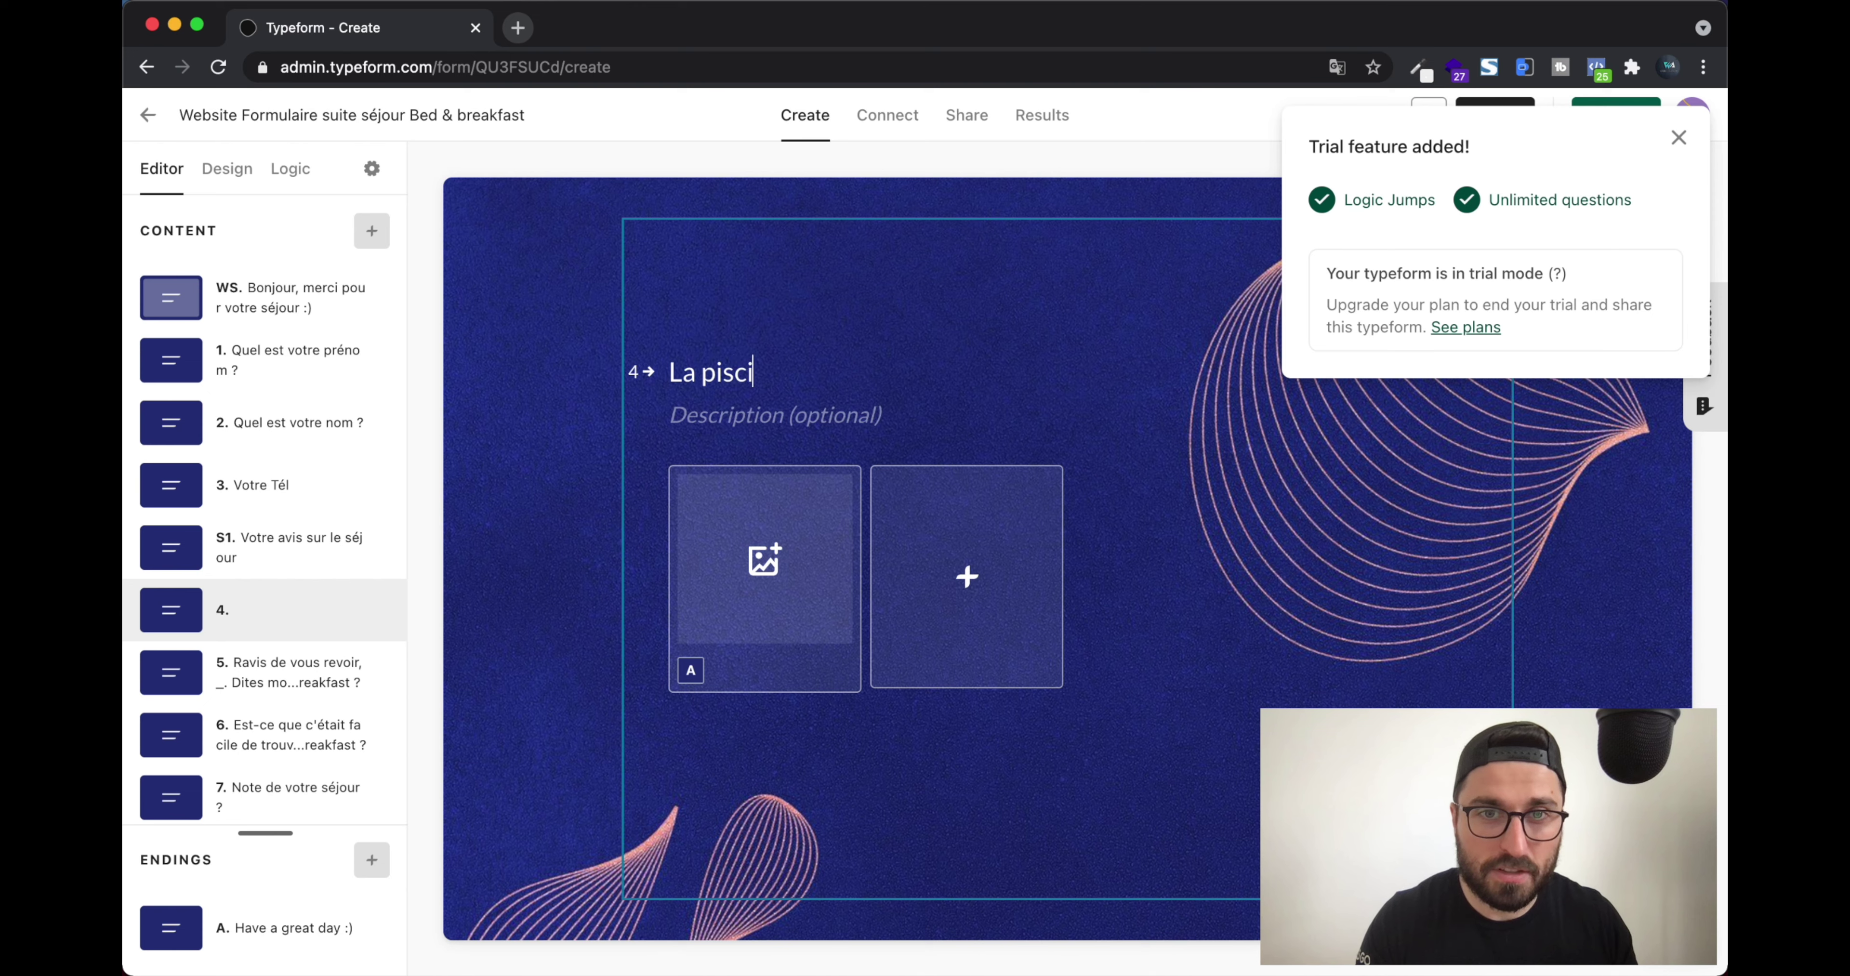
type("ne de vos ")
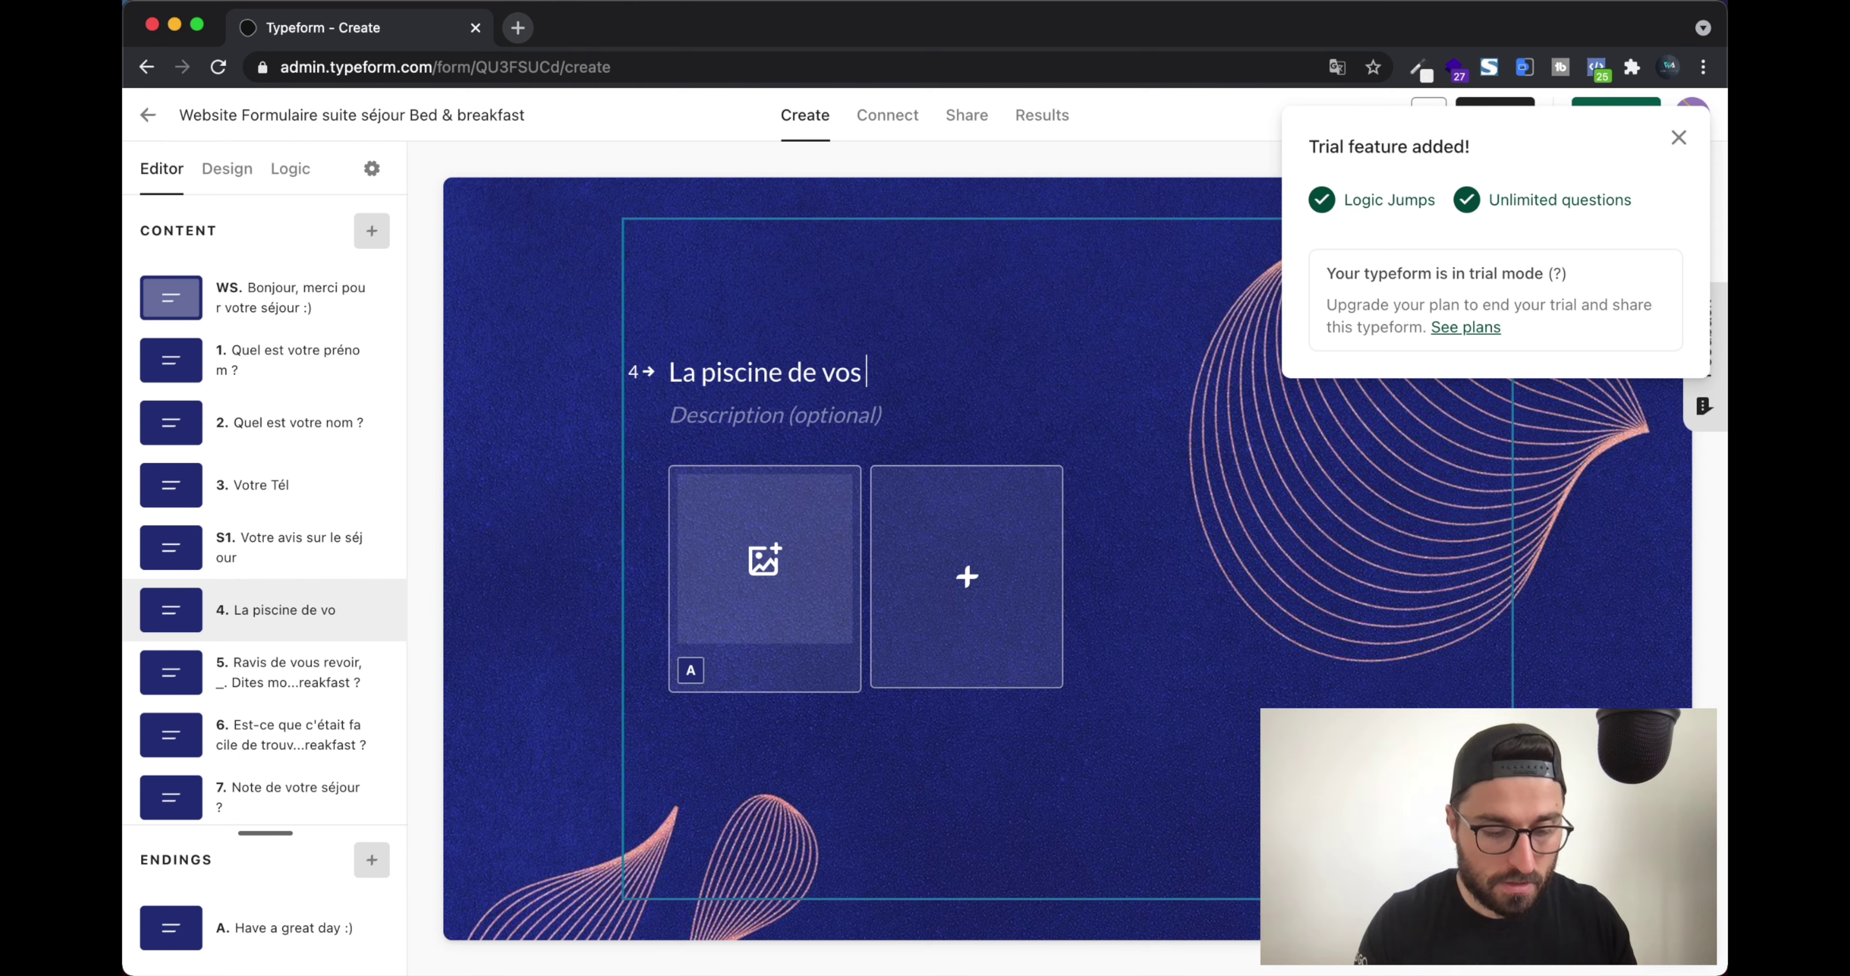
type("rêves")
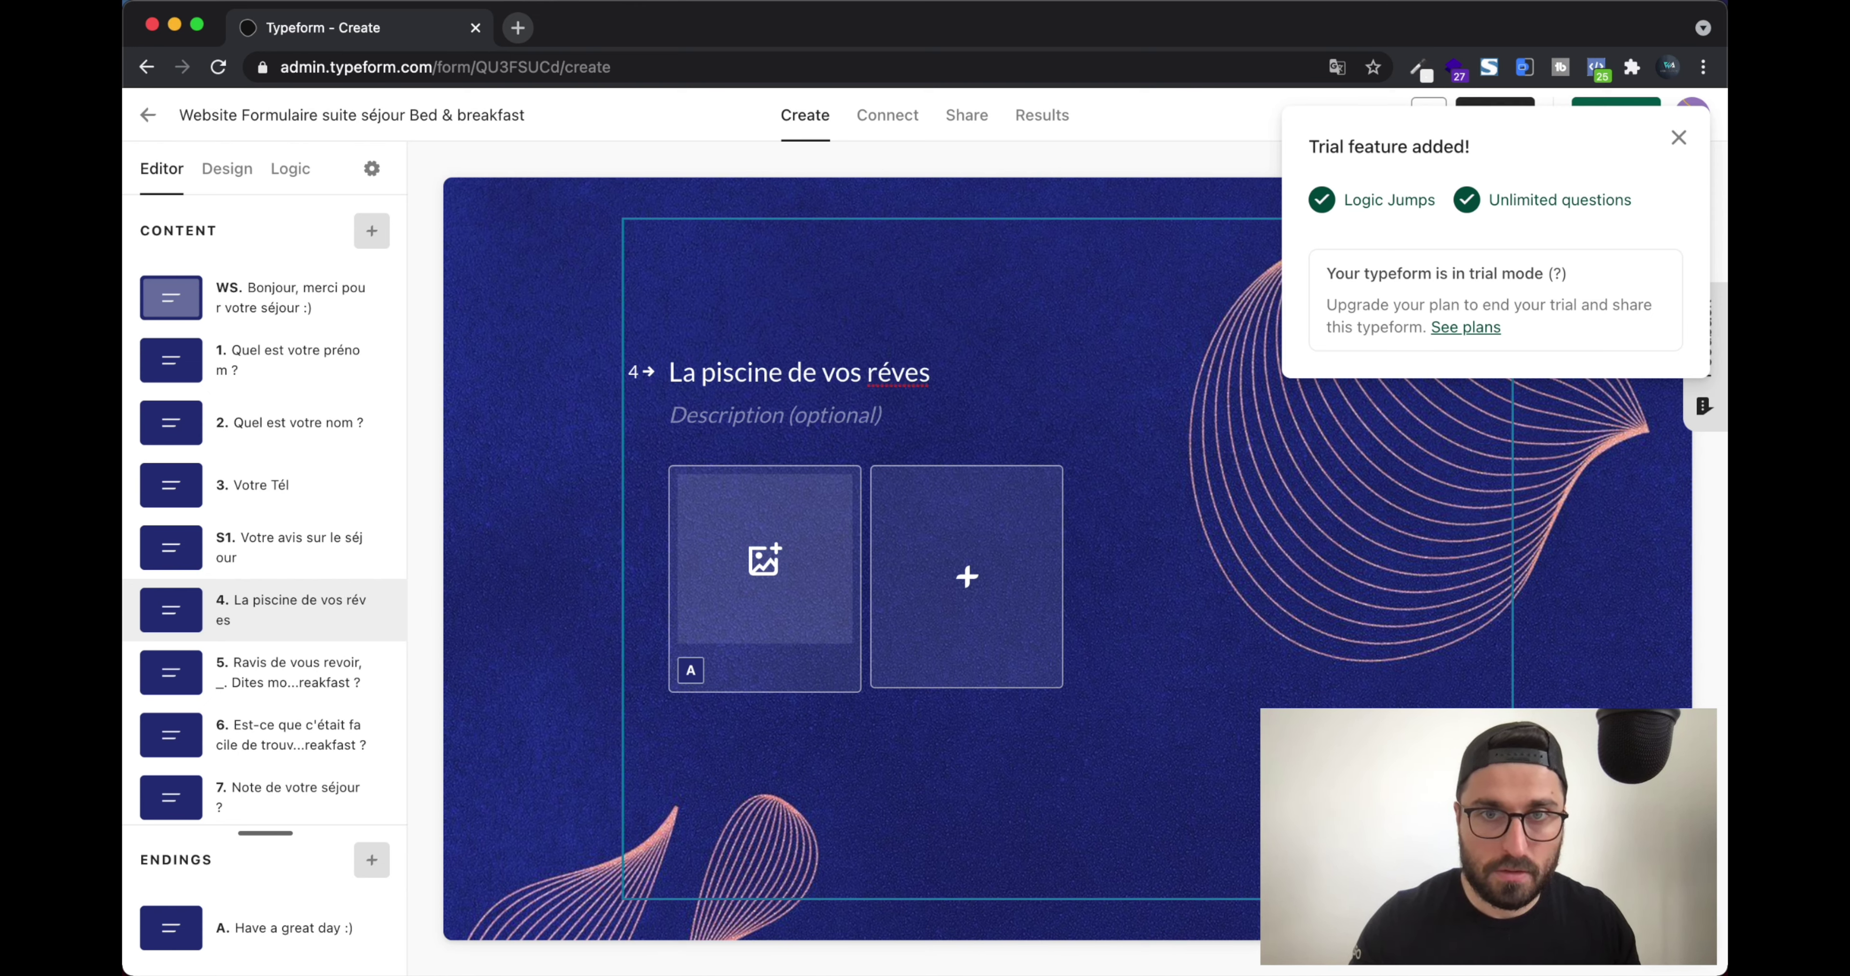
right_click(894, 370)
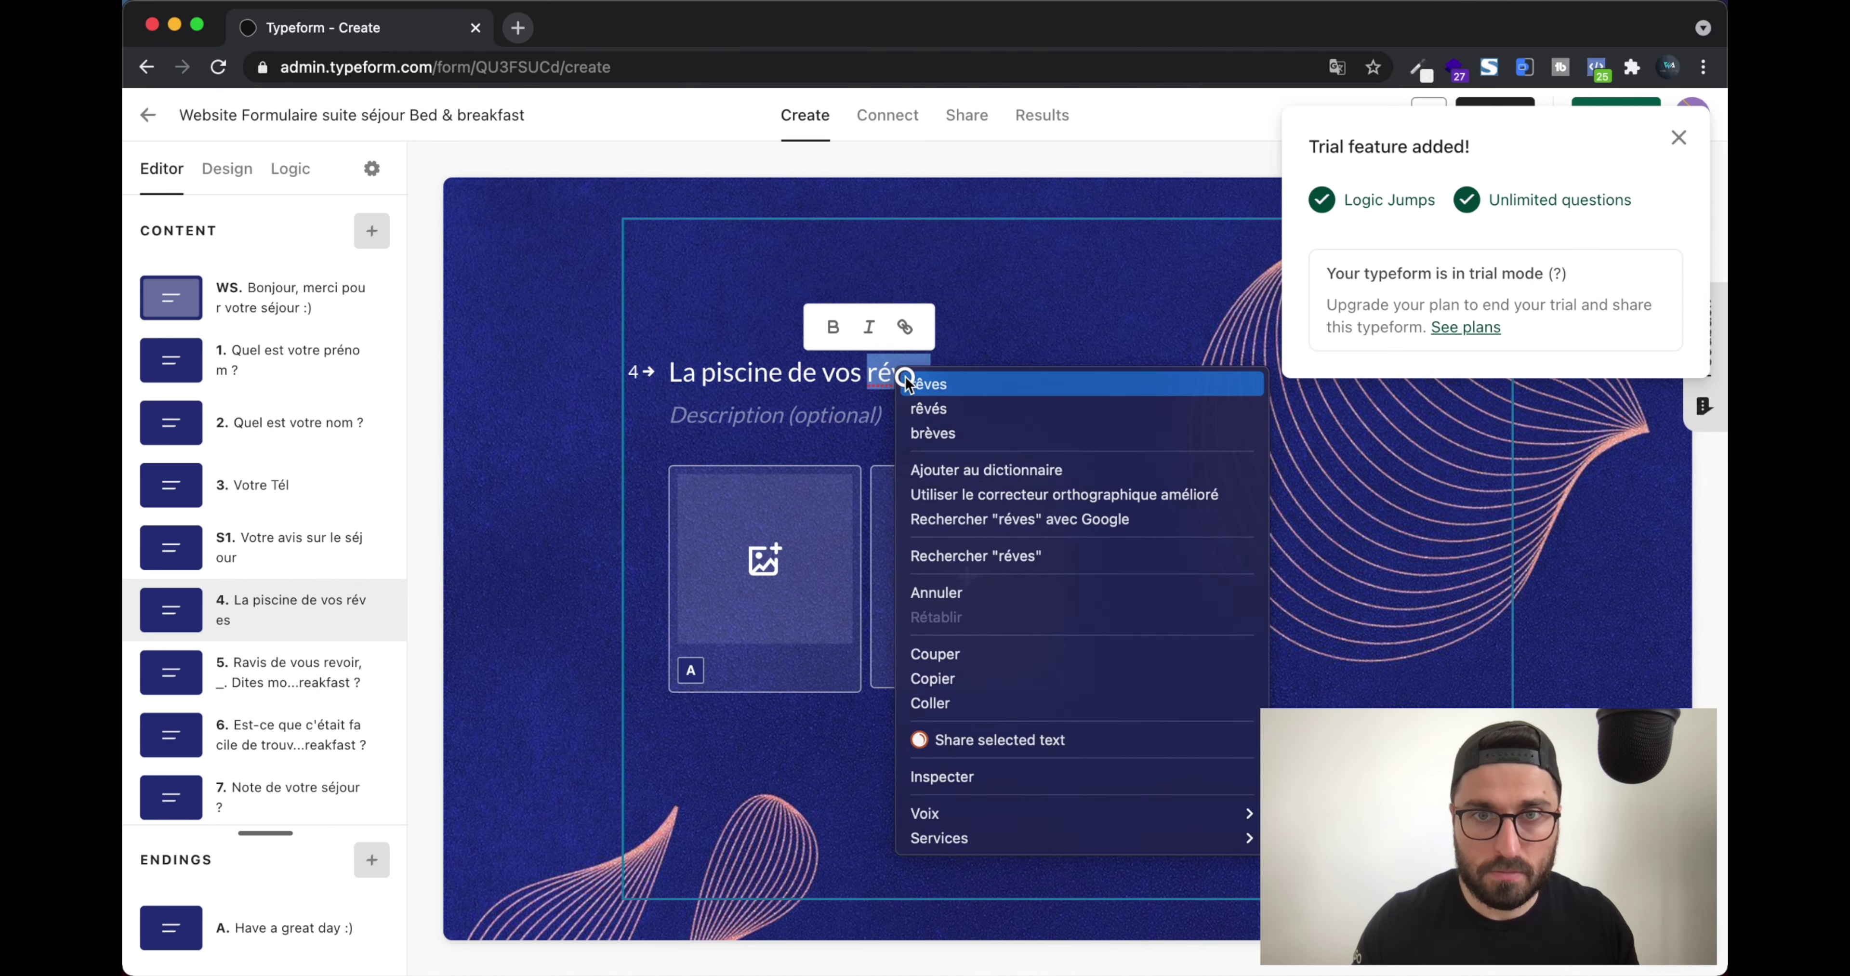
left_click(908, 381)
Search Unsplash for "pool" and use the photo of the villa terrace with a sea-view pool as choice A's image
left_click(787, 583)
left_click(788, 583)
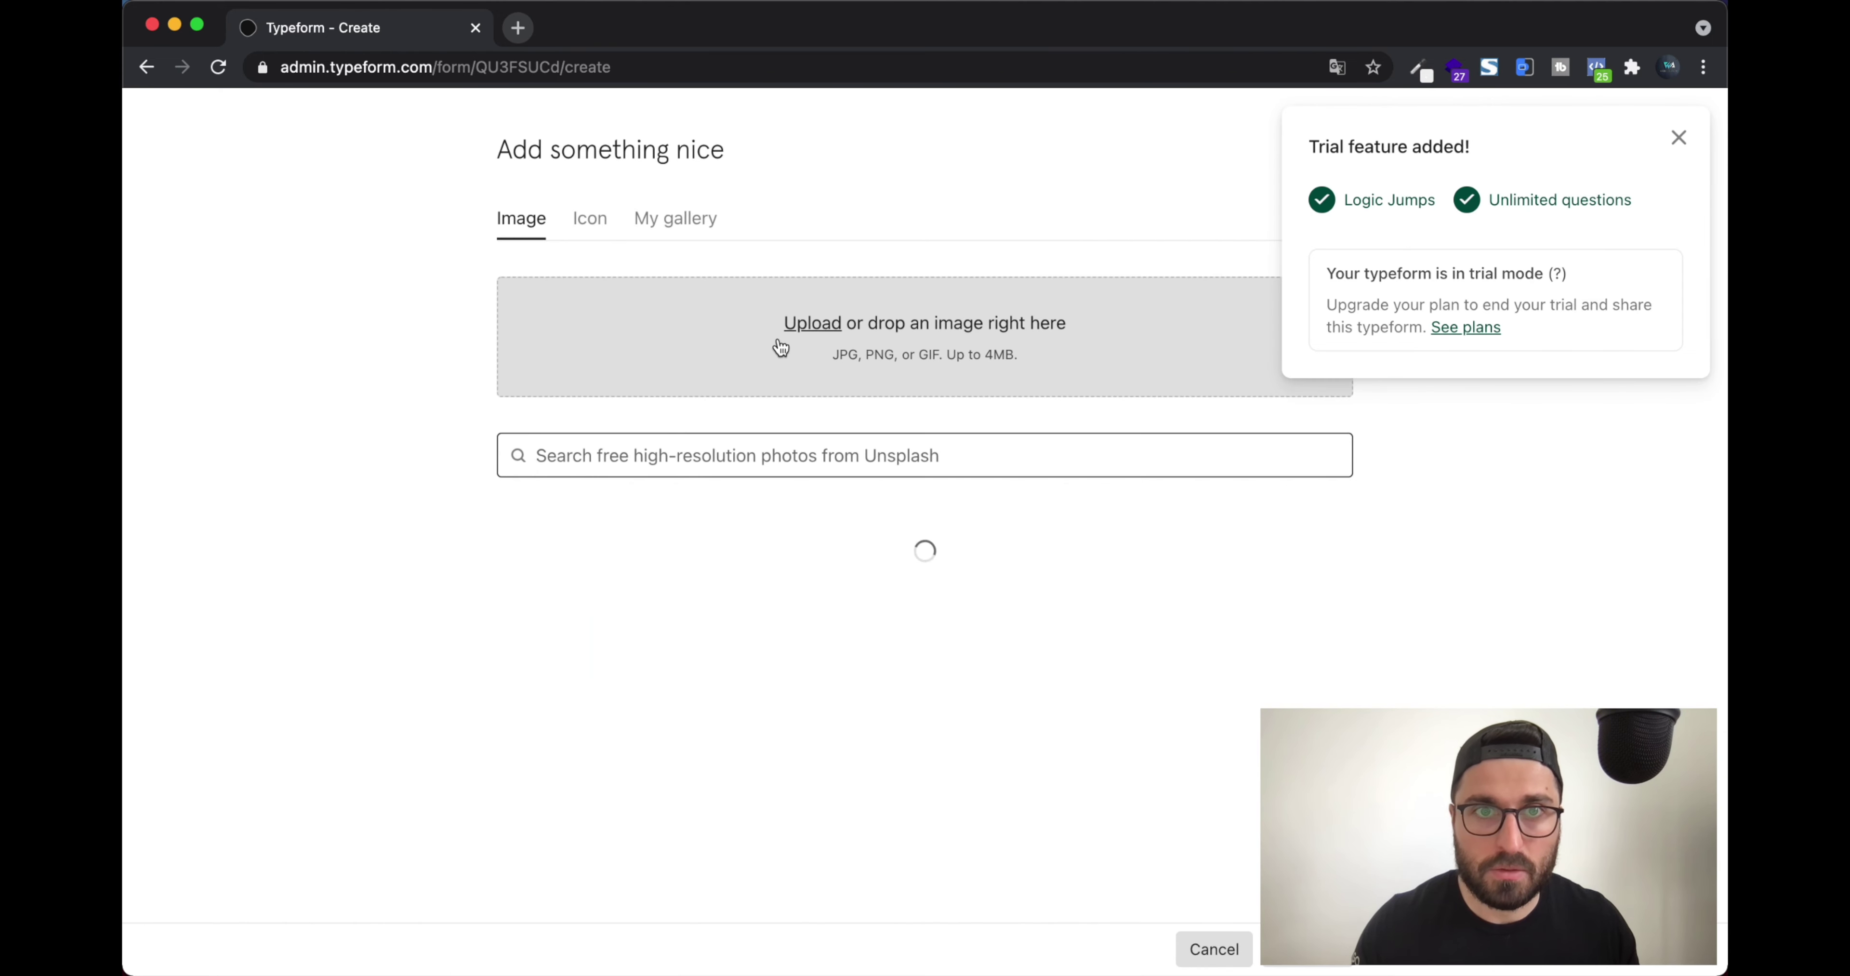
left_click(710, 463)
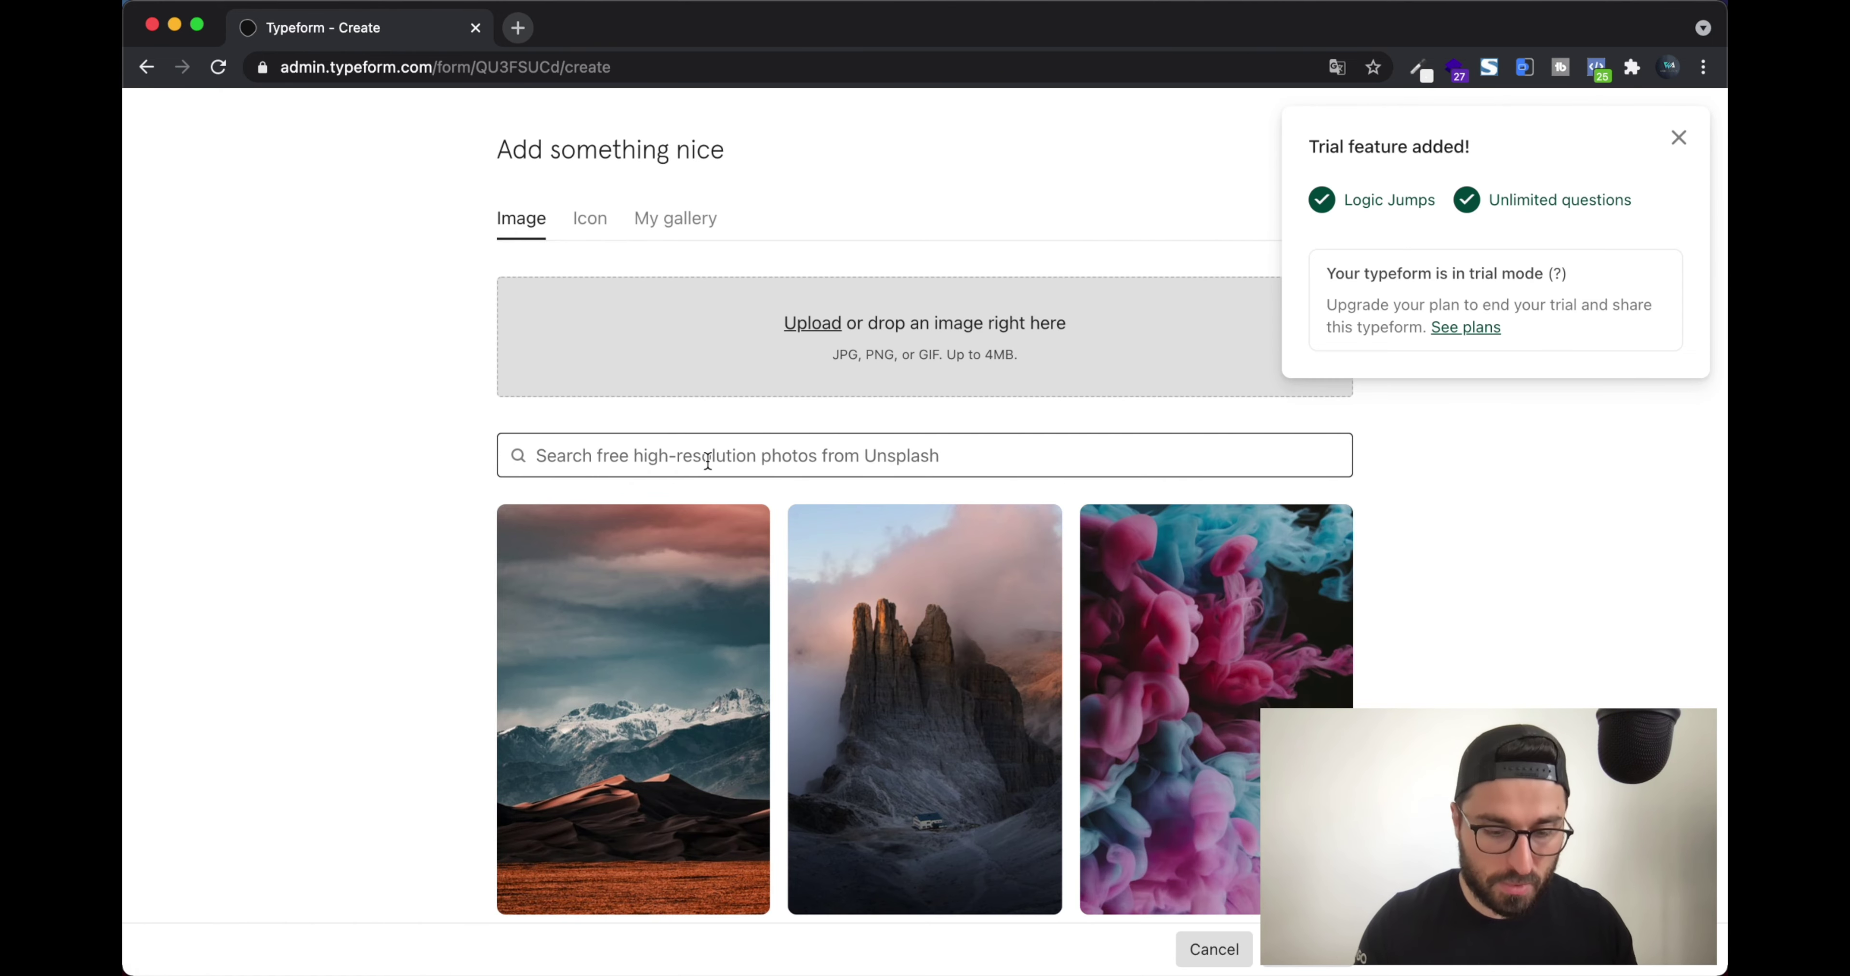
type("pool")
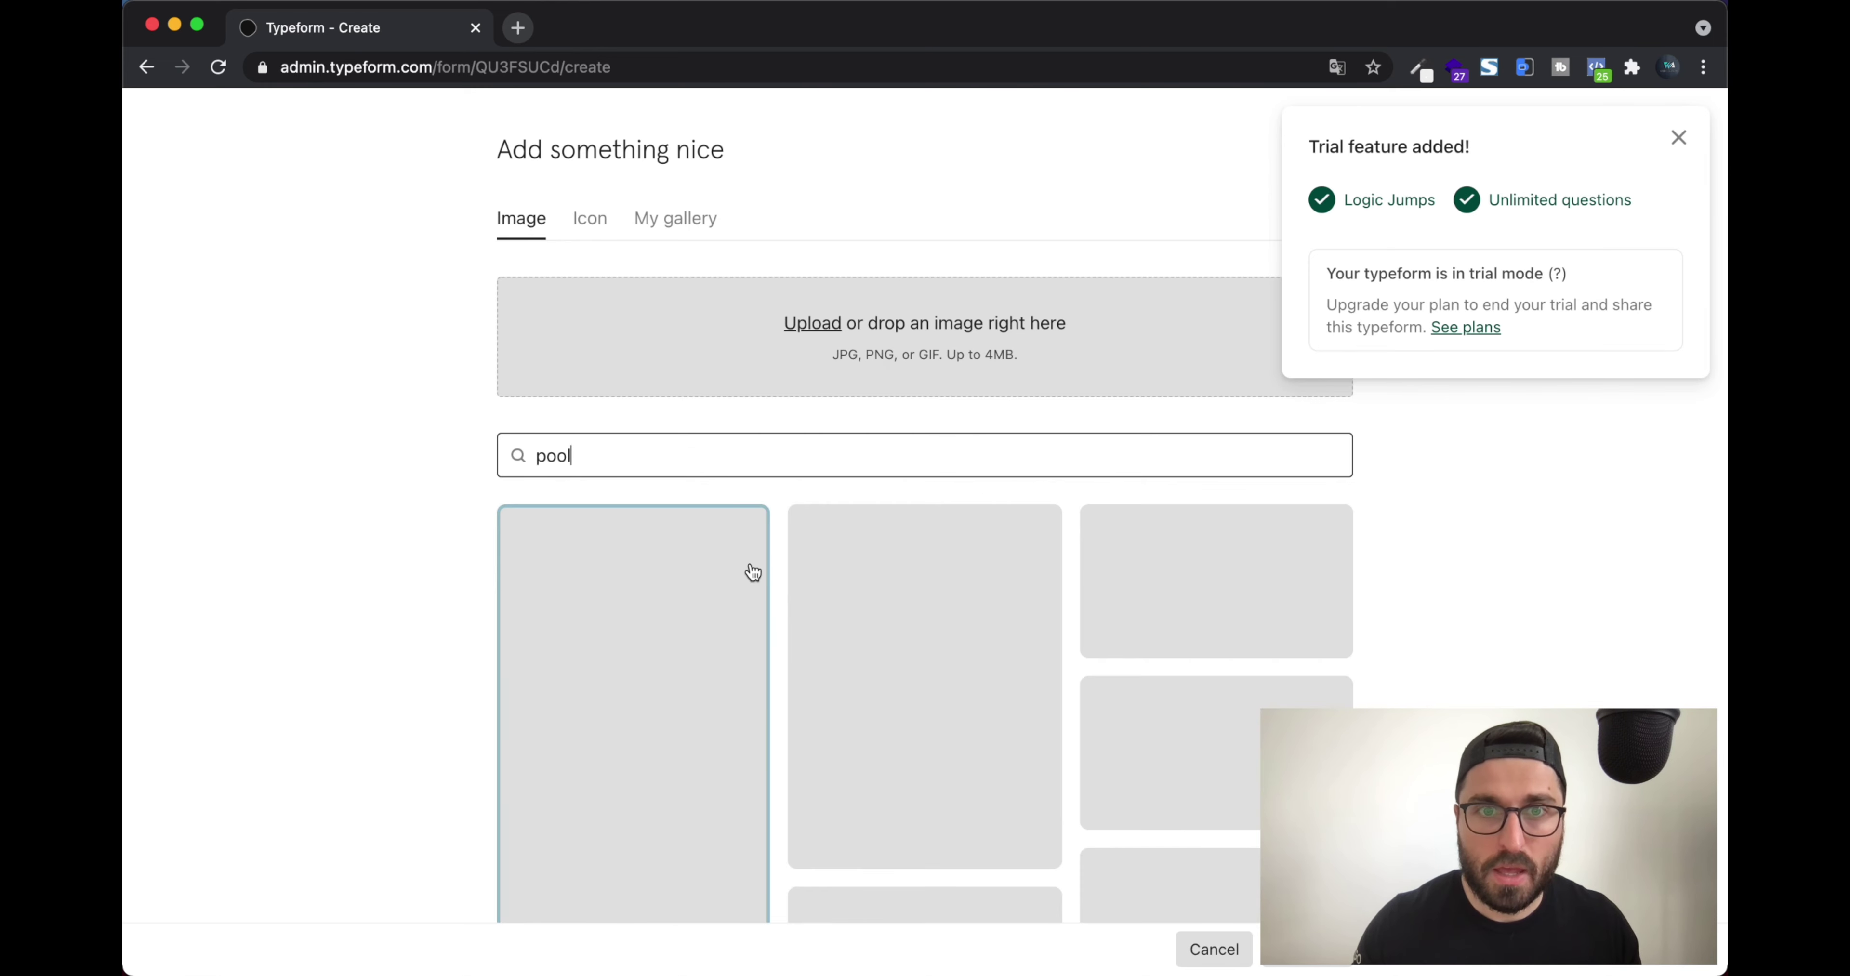
scroll(951, 691, "down", 3)
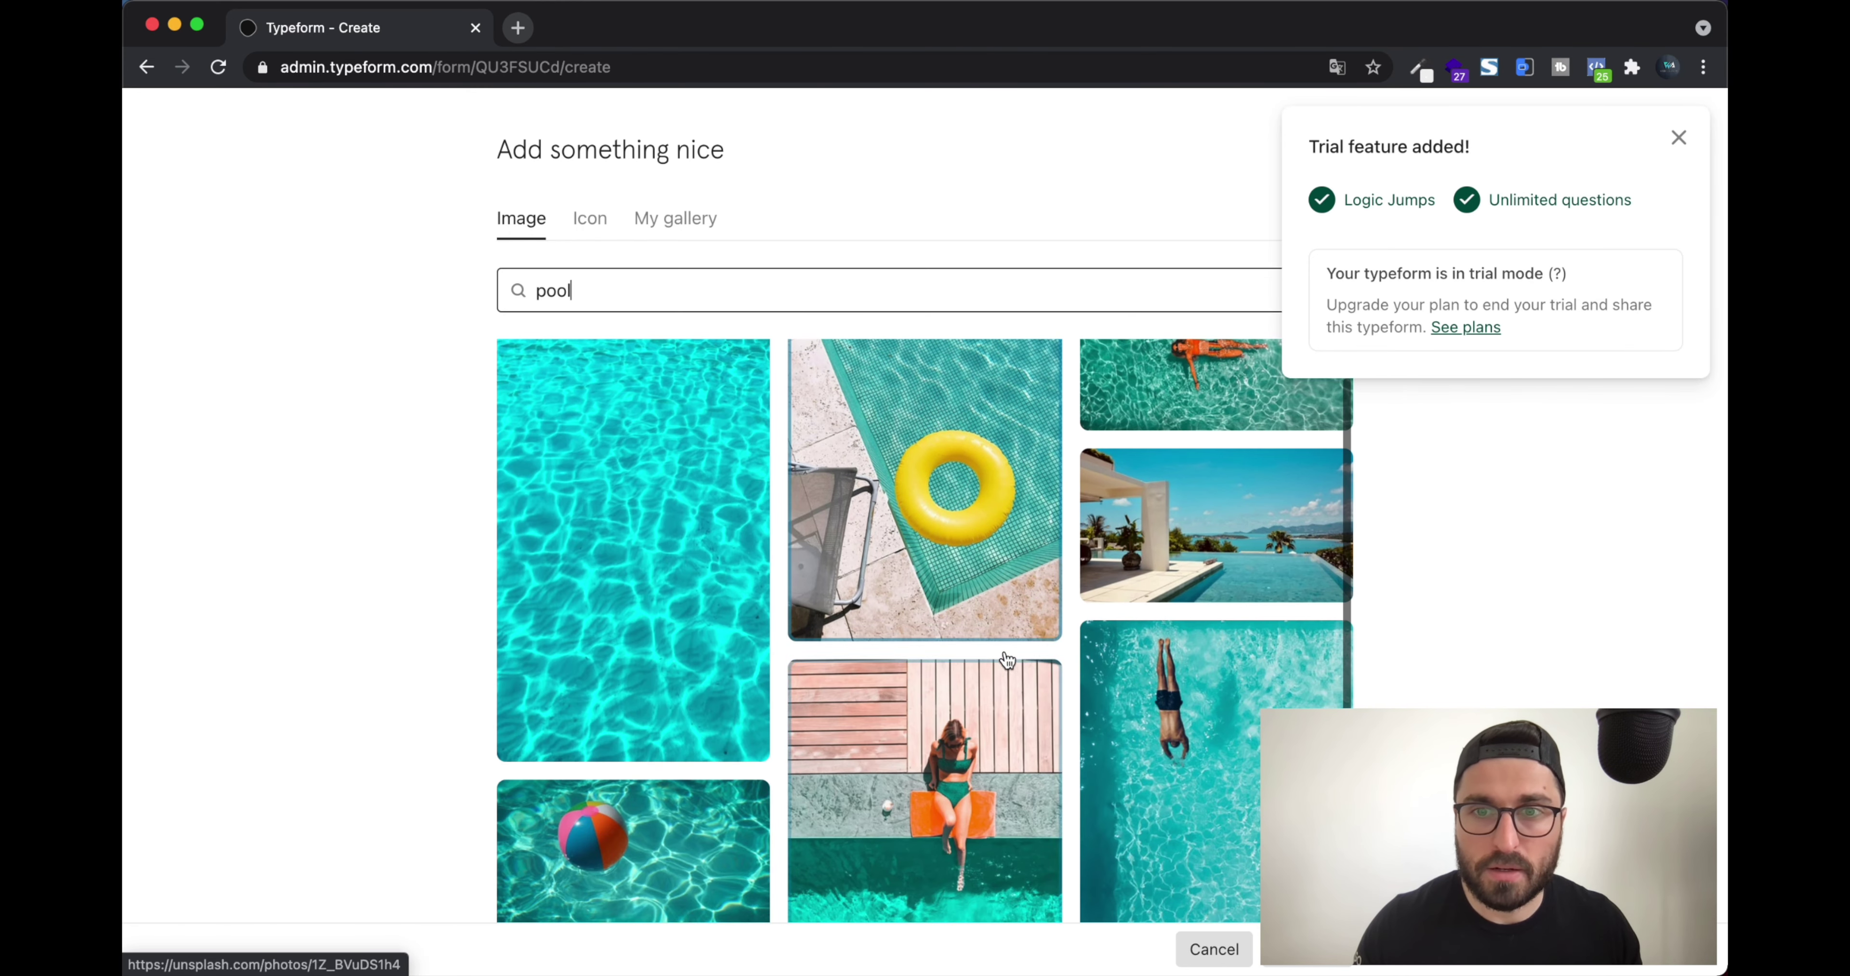
left_click(1216, 525)
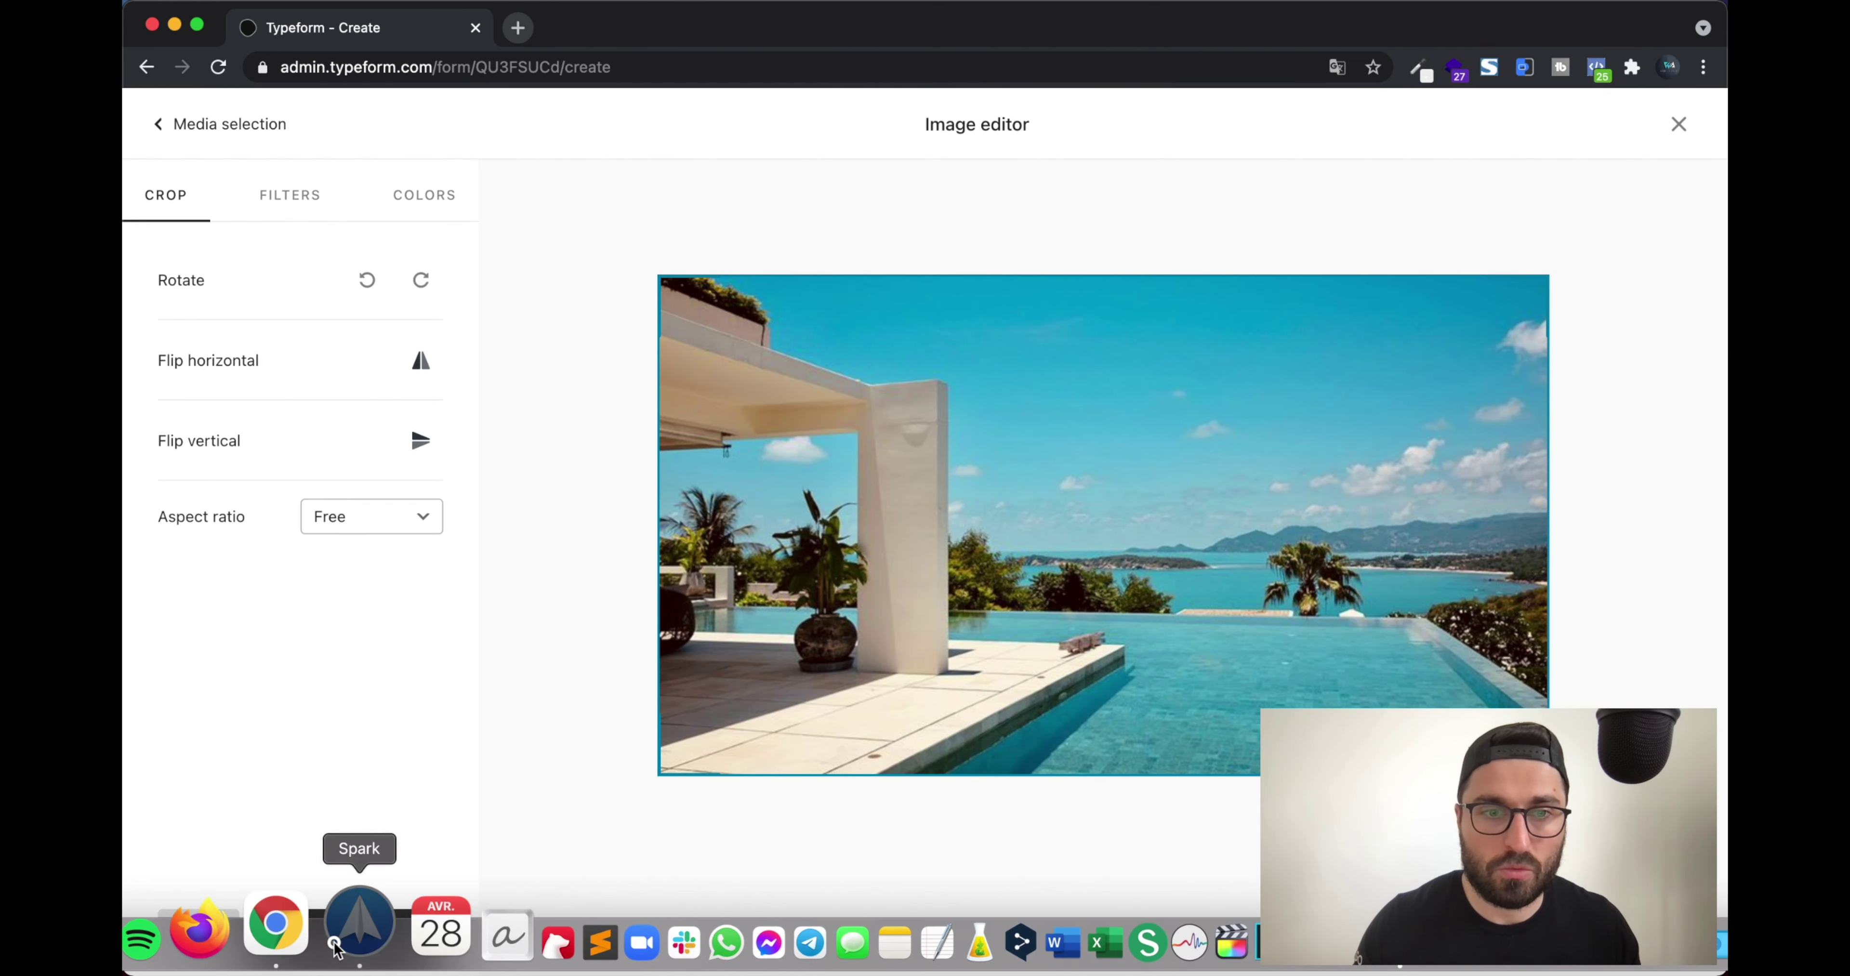
left_click(348, 943)
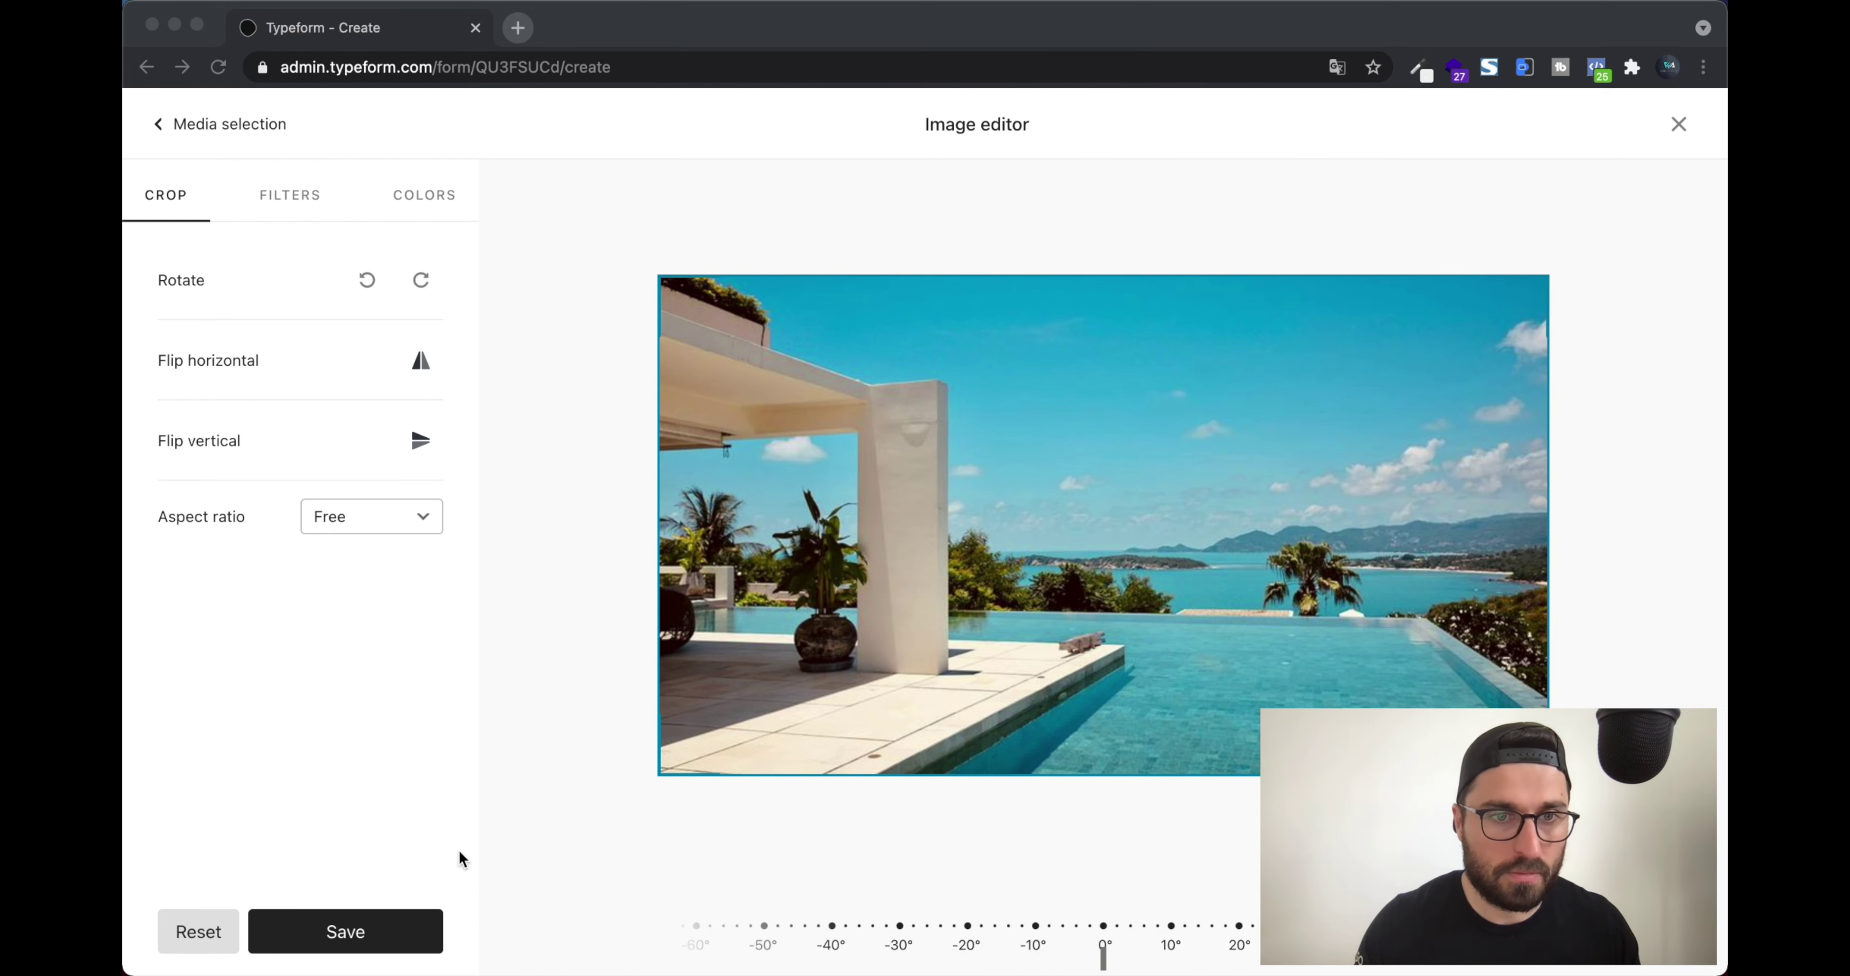
left_click(373, 935)
left_click(359, 930)
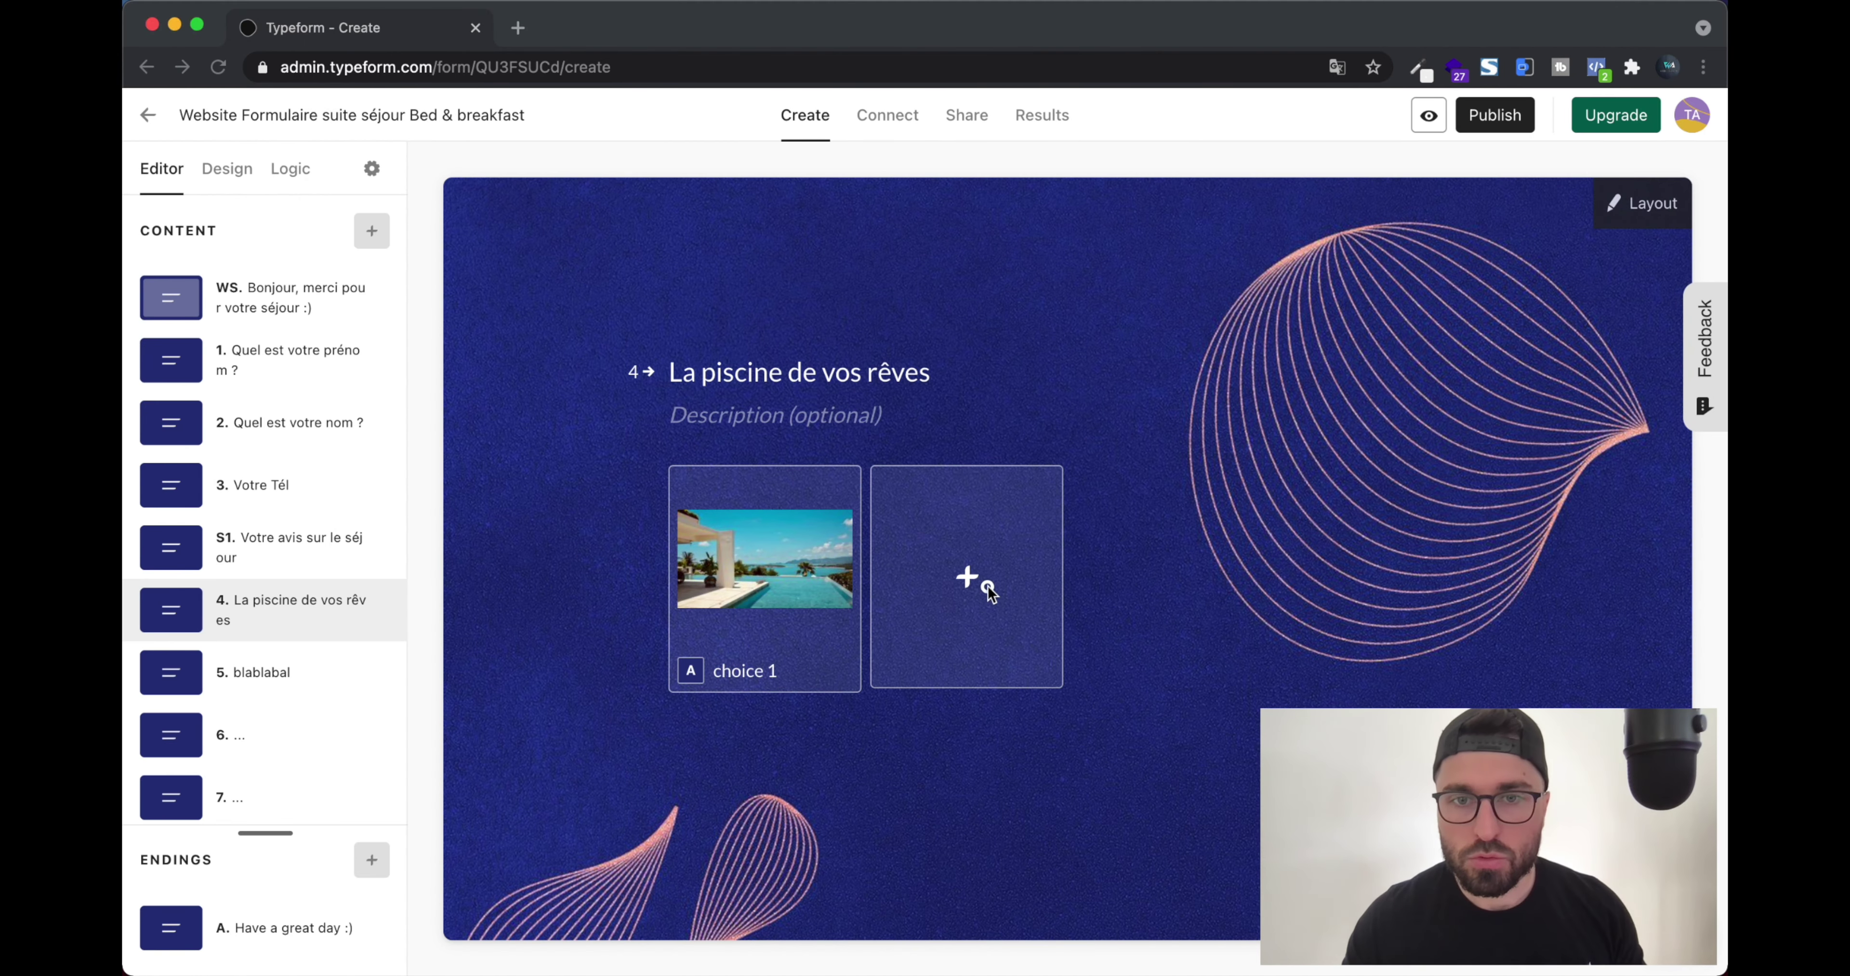
Add choice B to the picture-choice question, using an Unsplash "pool" photo of a garden pool surrounded by trees
left_click(969, 578)
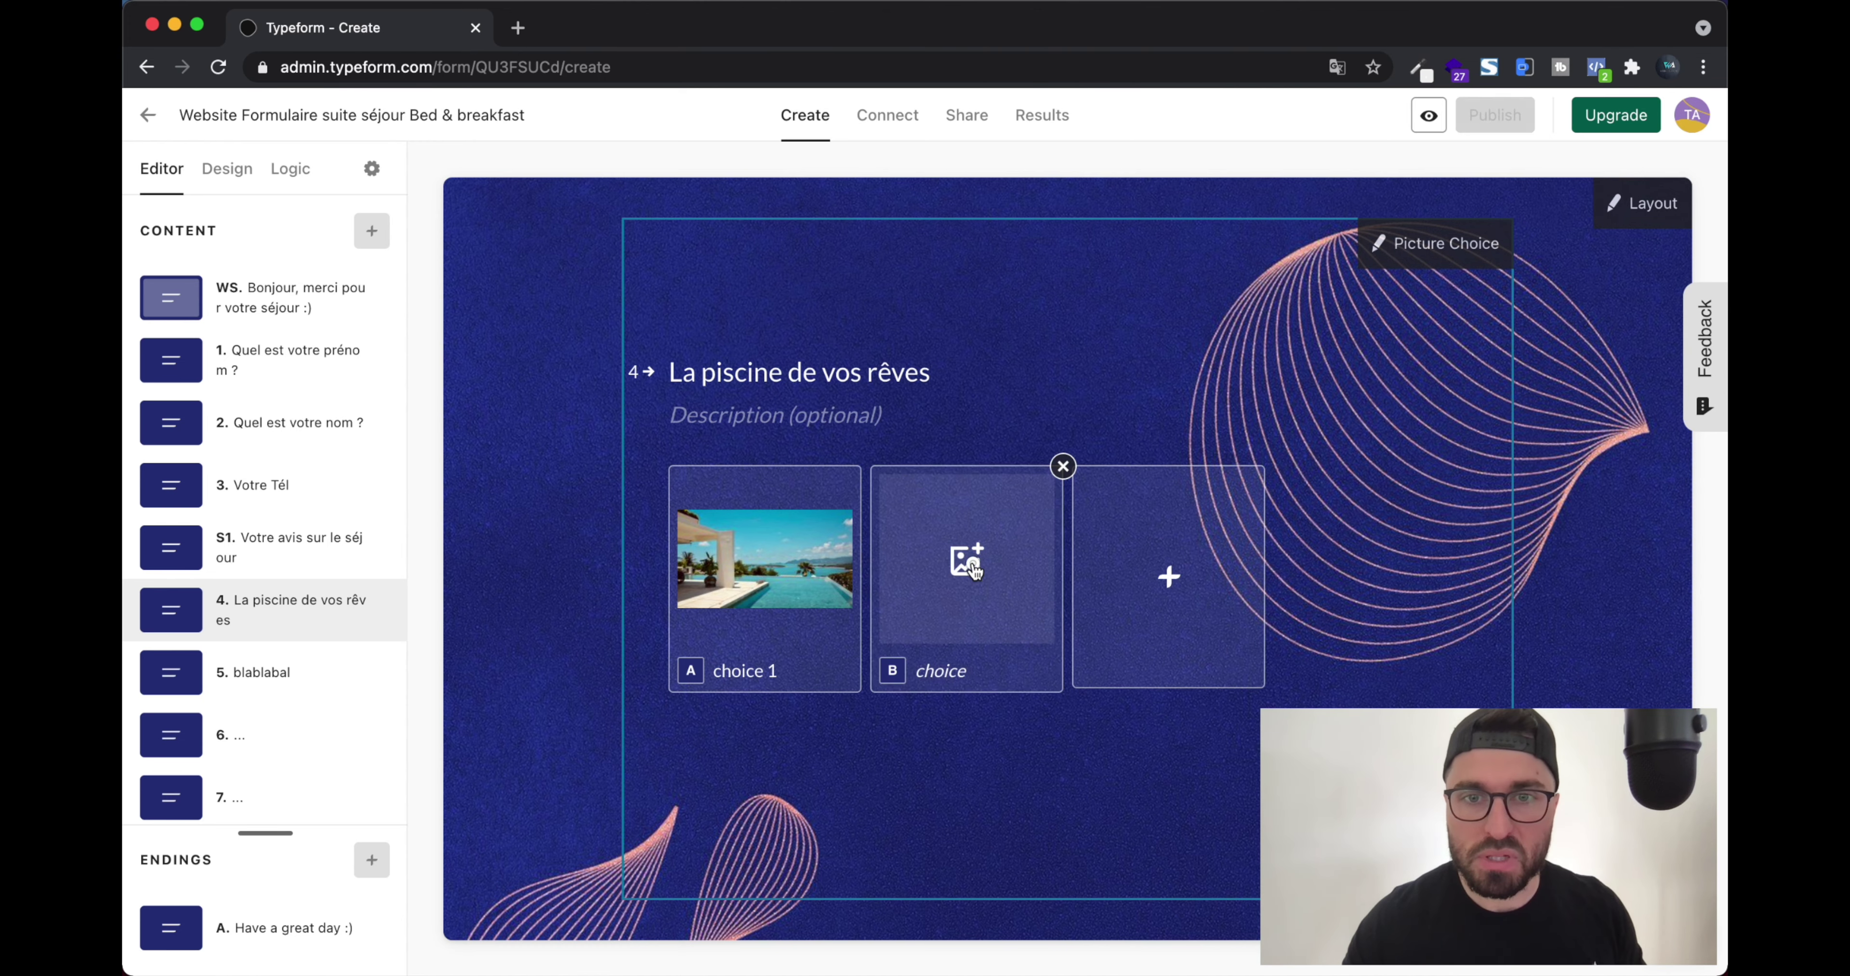
left_click(966, 563)
type("pp")
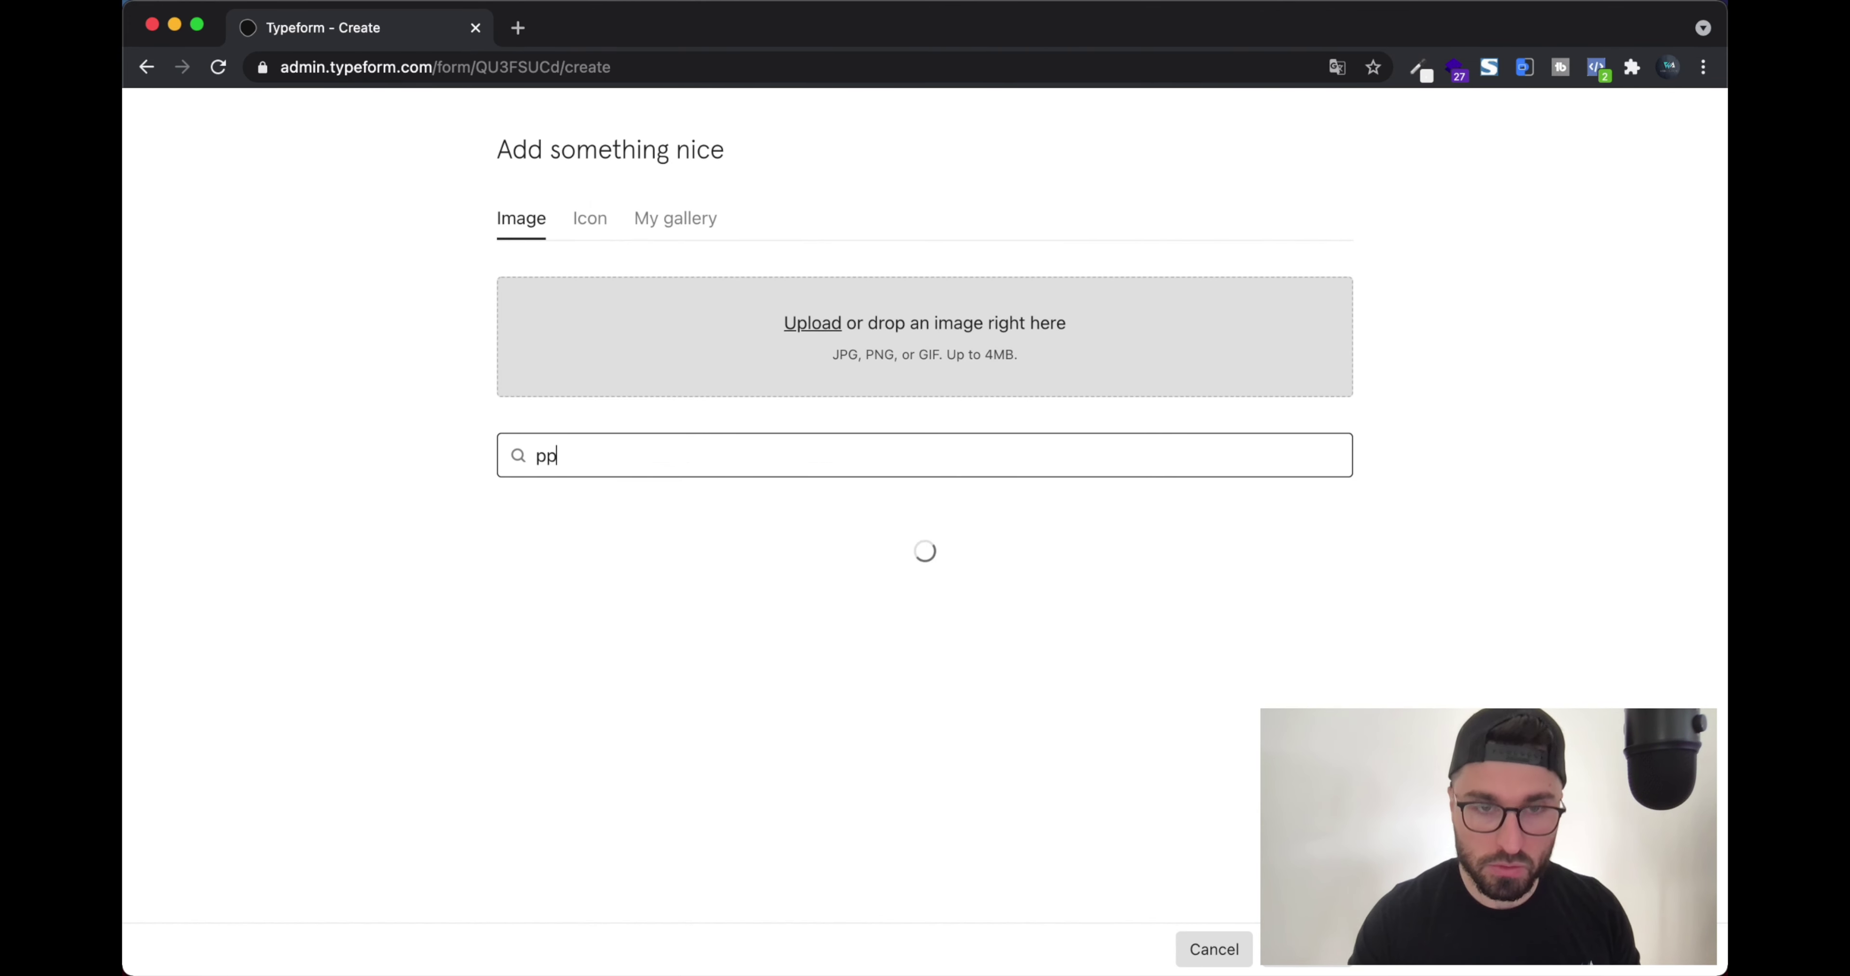
key("BackSpace")
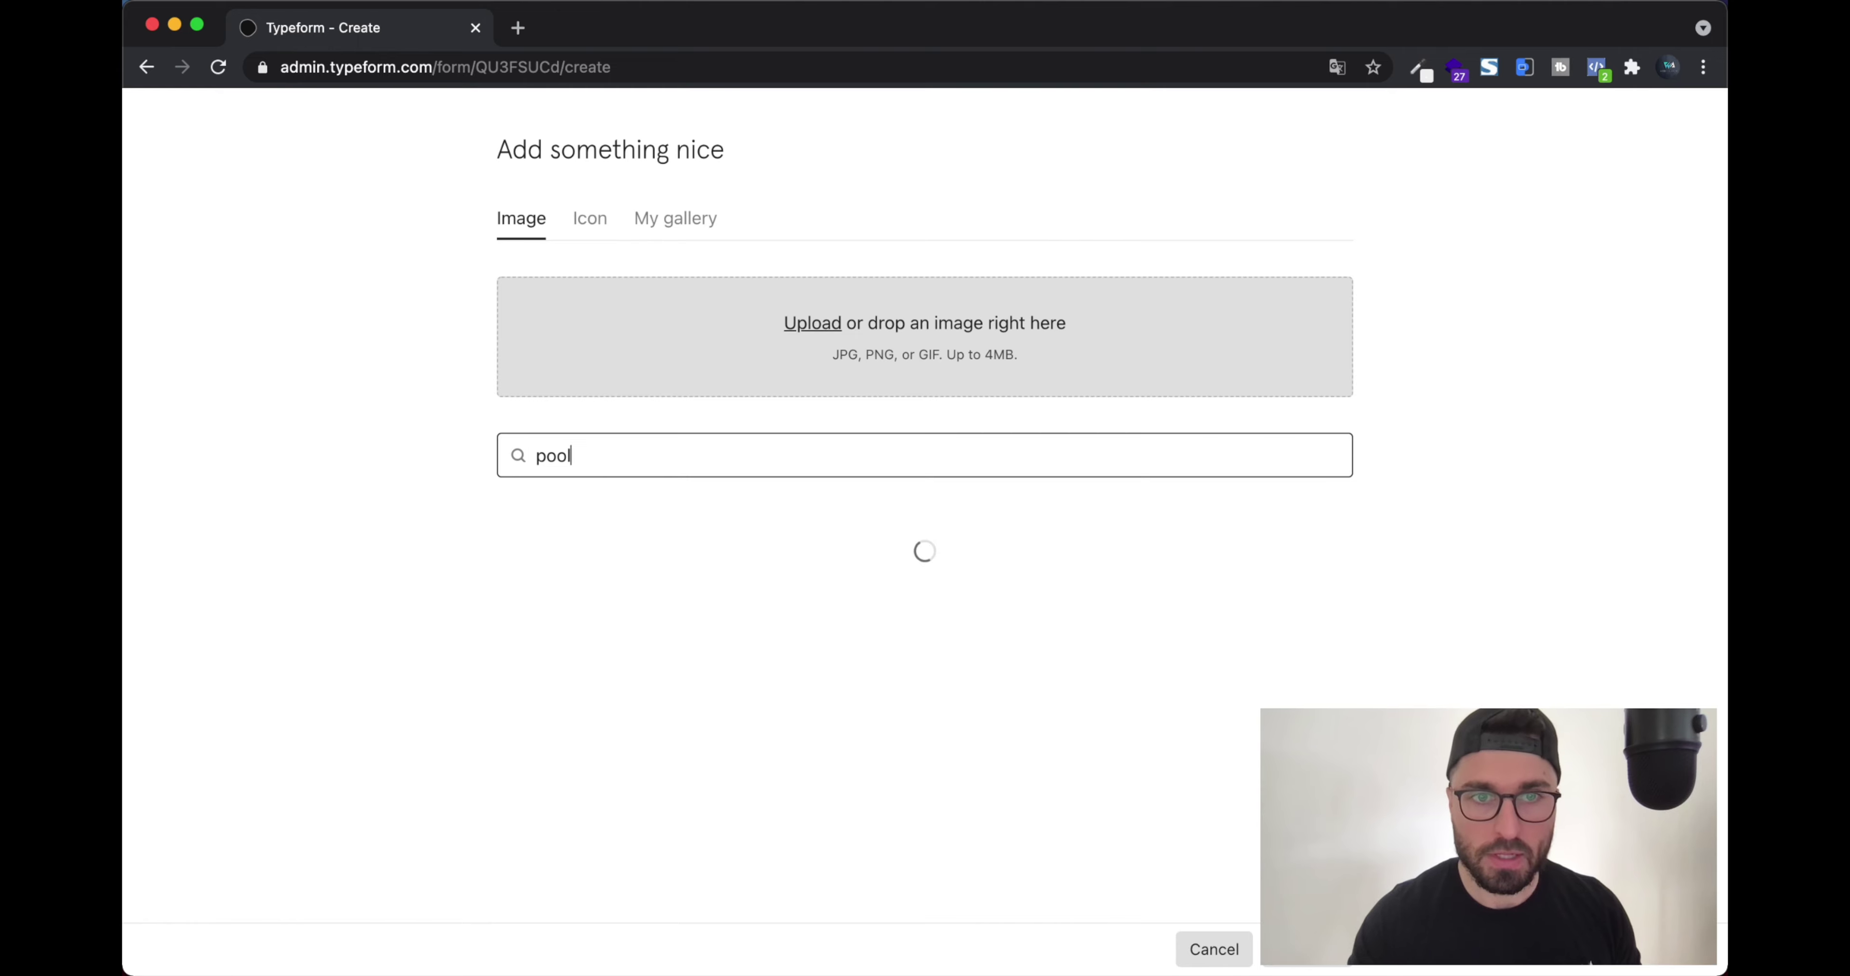
scroll(930, 622, "down", 5)
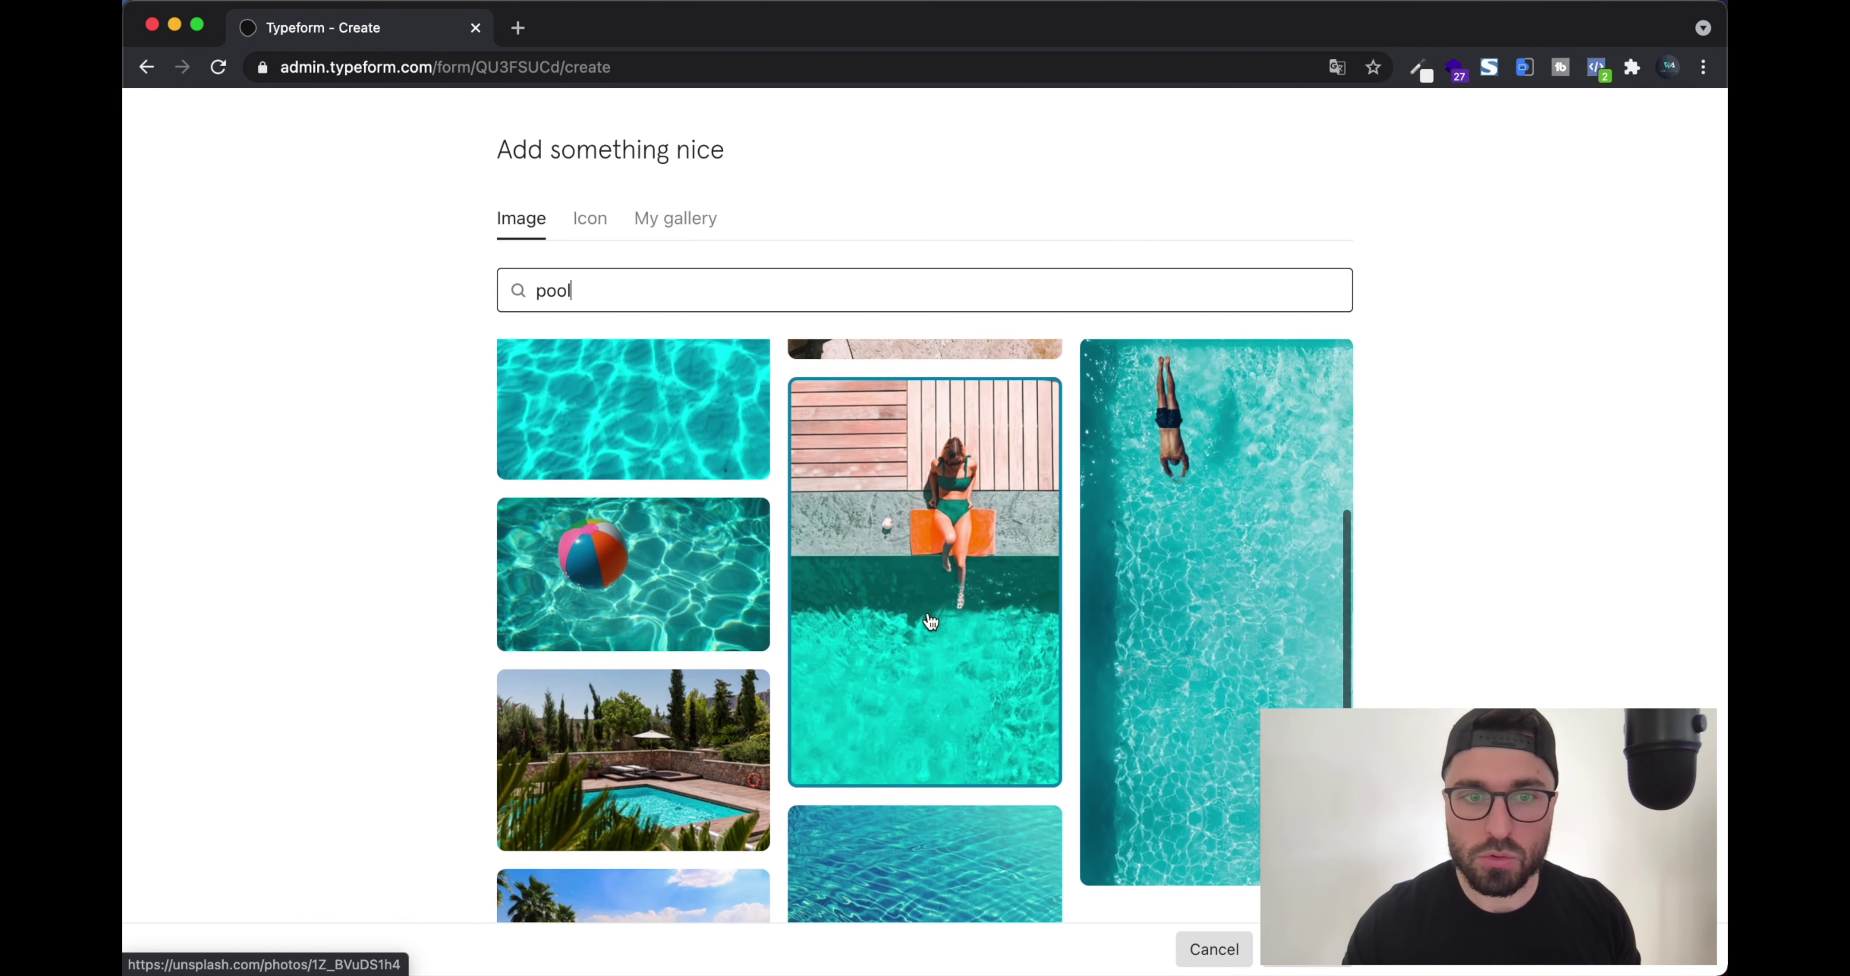
scroll(930, 621, "down", 3)
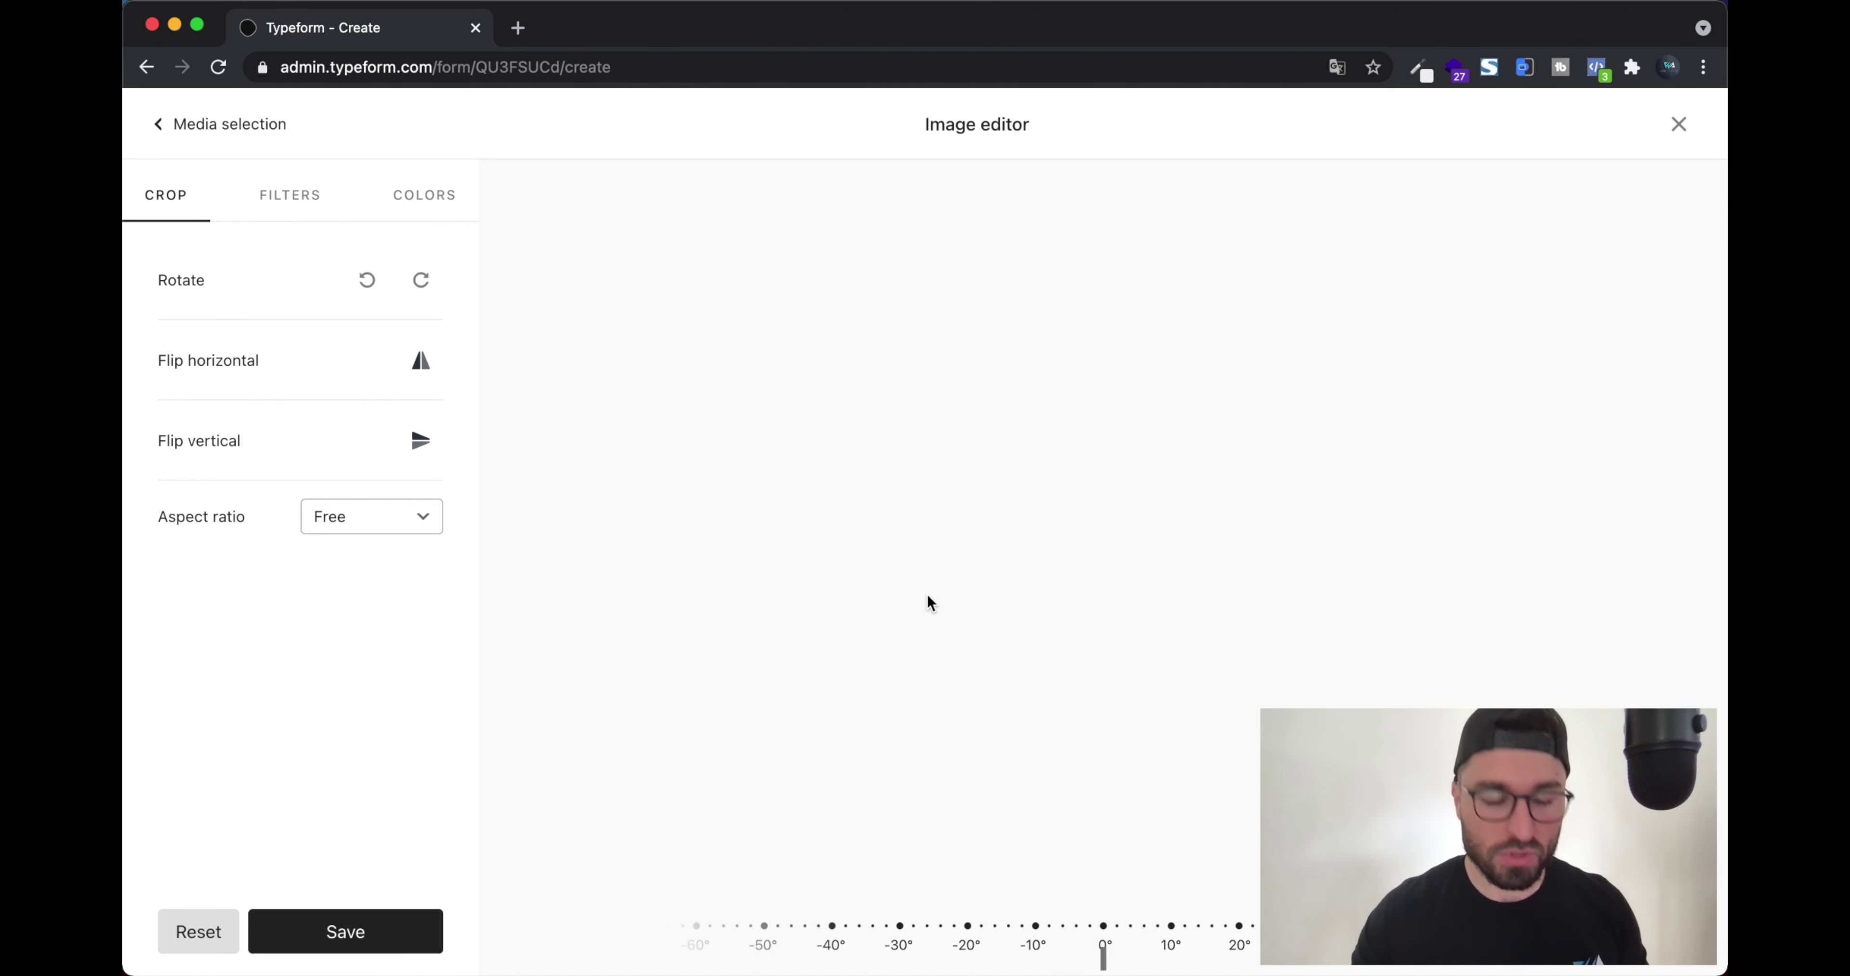
left_click(384, 930)
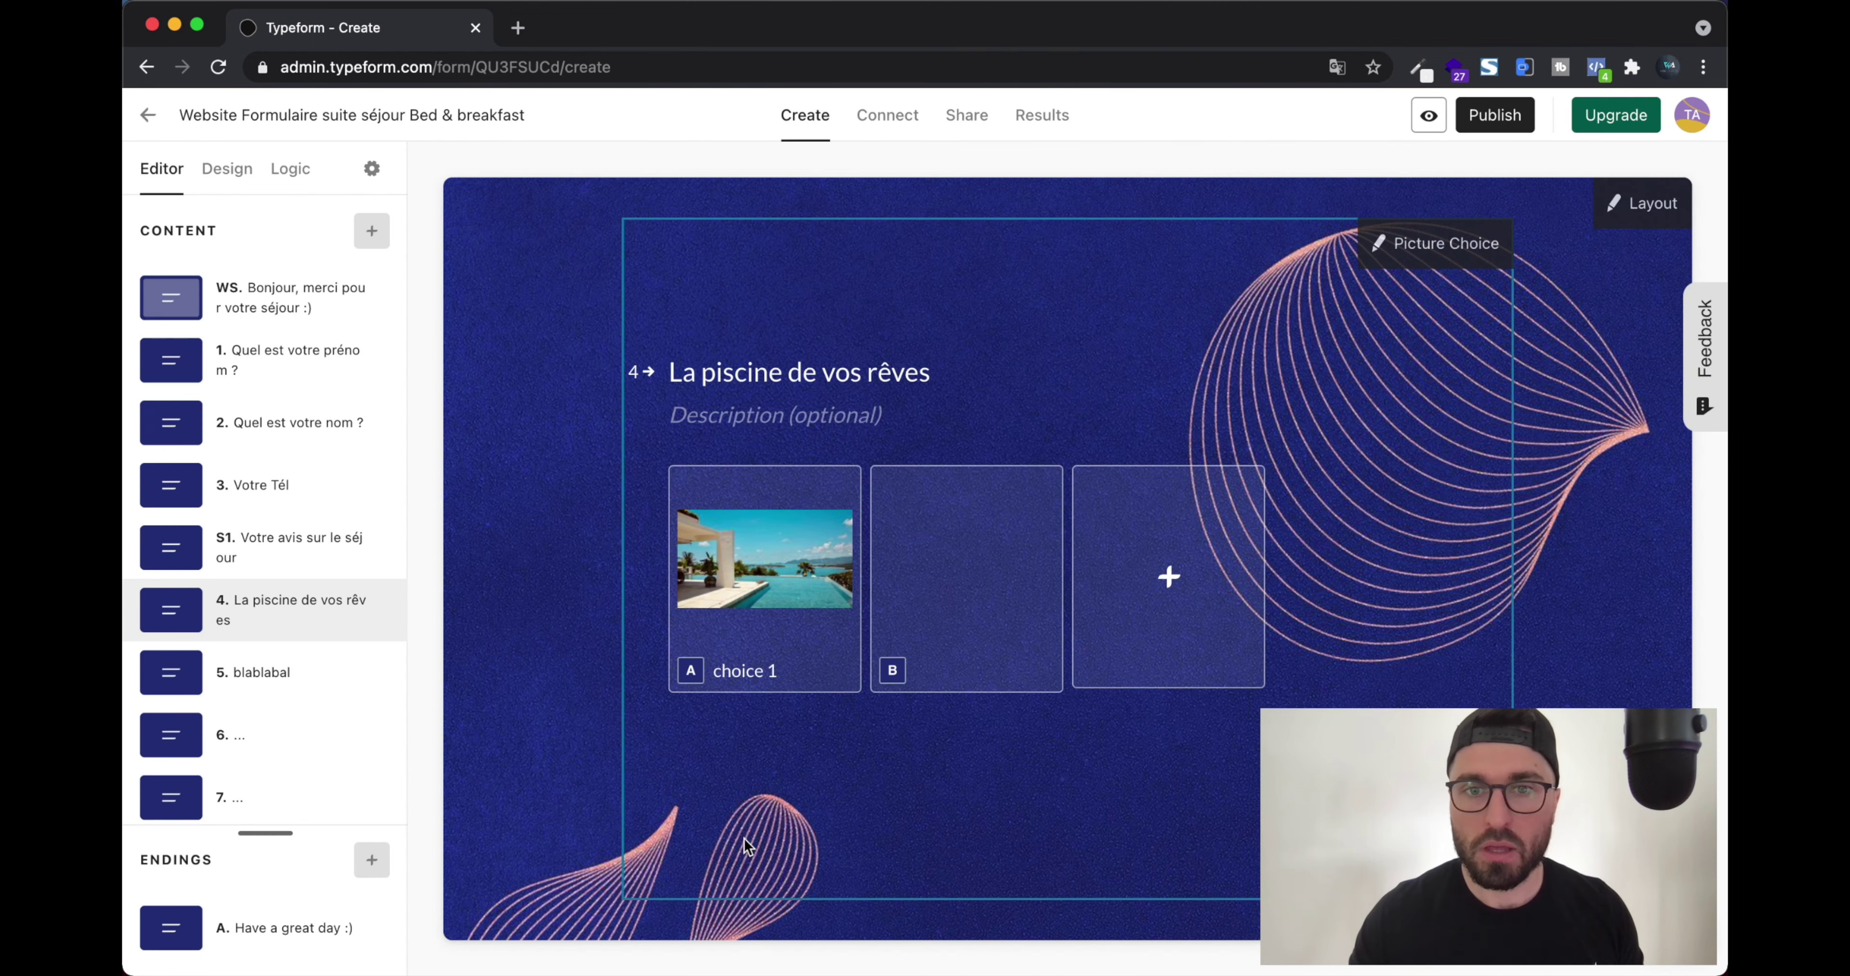
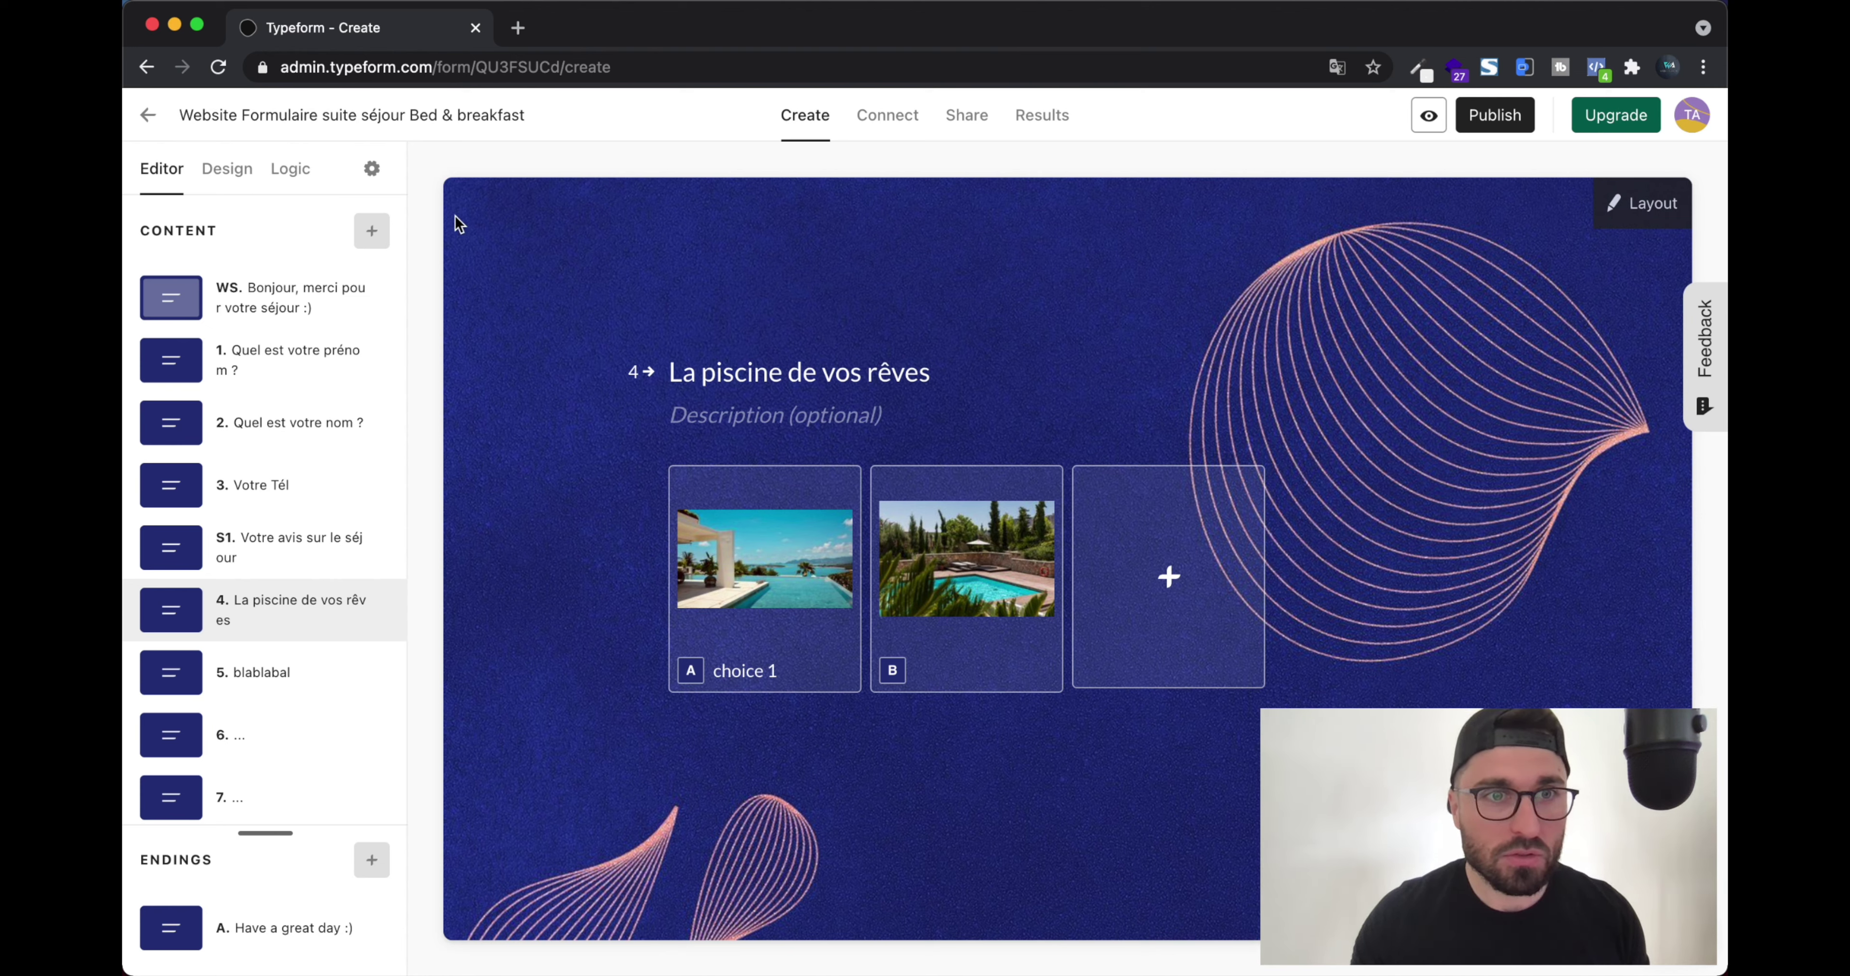
Insert a Yes/No question after "La piscine de vos rêves", followed by an Email question
left_click(372, 230)
scroll(555, 477, "down", 5)
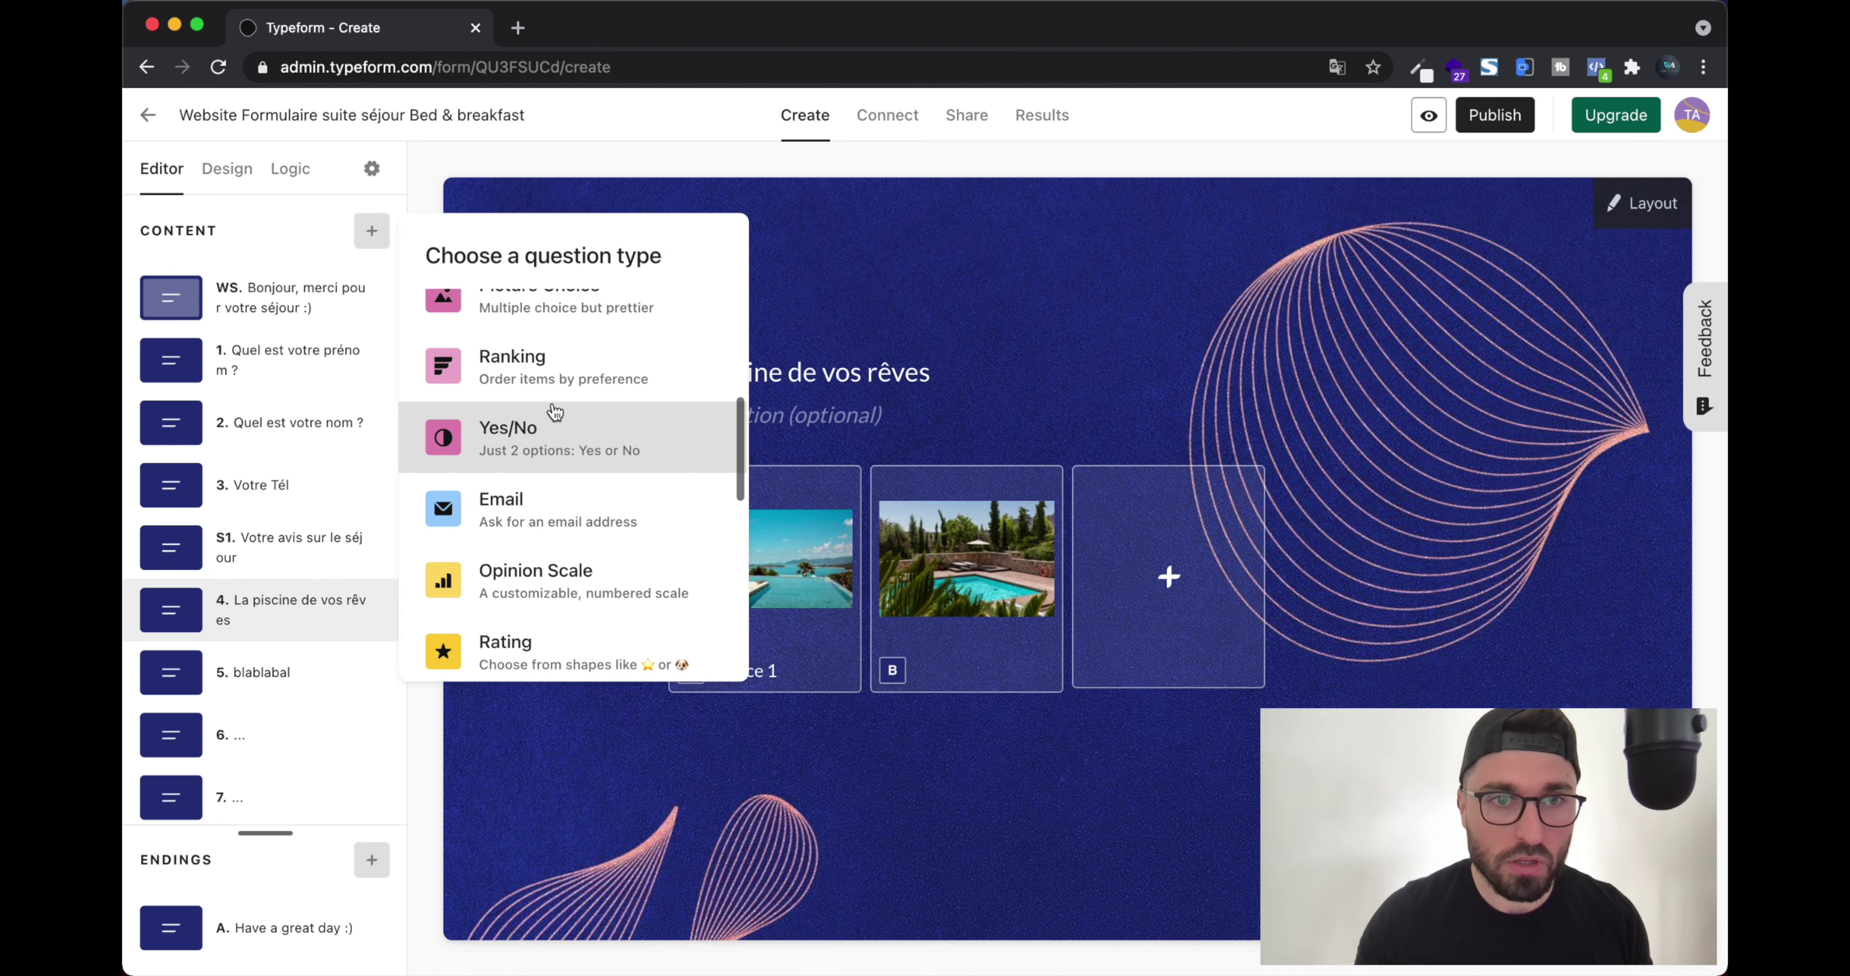
left_click(553, 437)
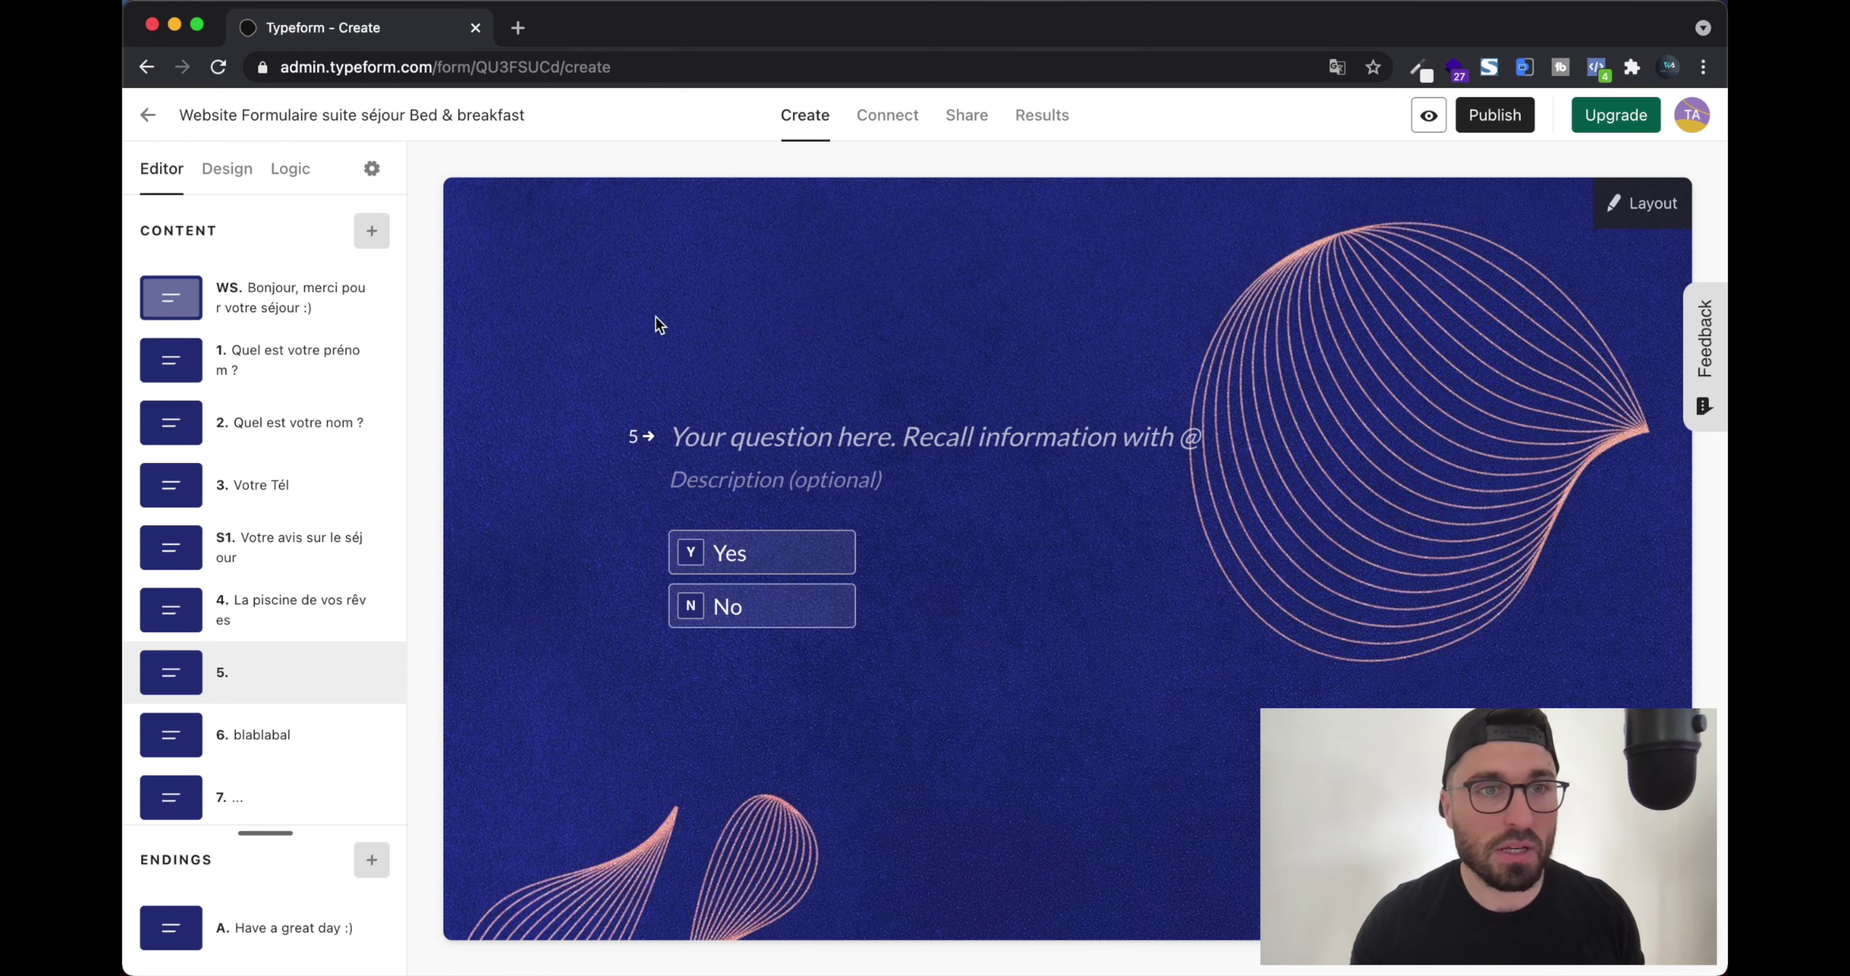
left_click(372, 233)
scroll(588, 445, "down", 5)
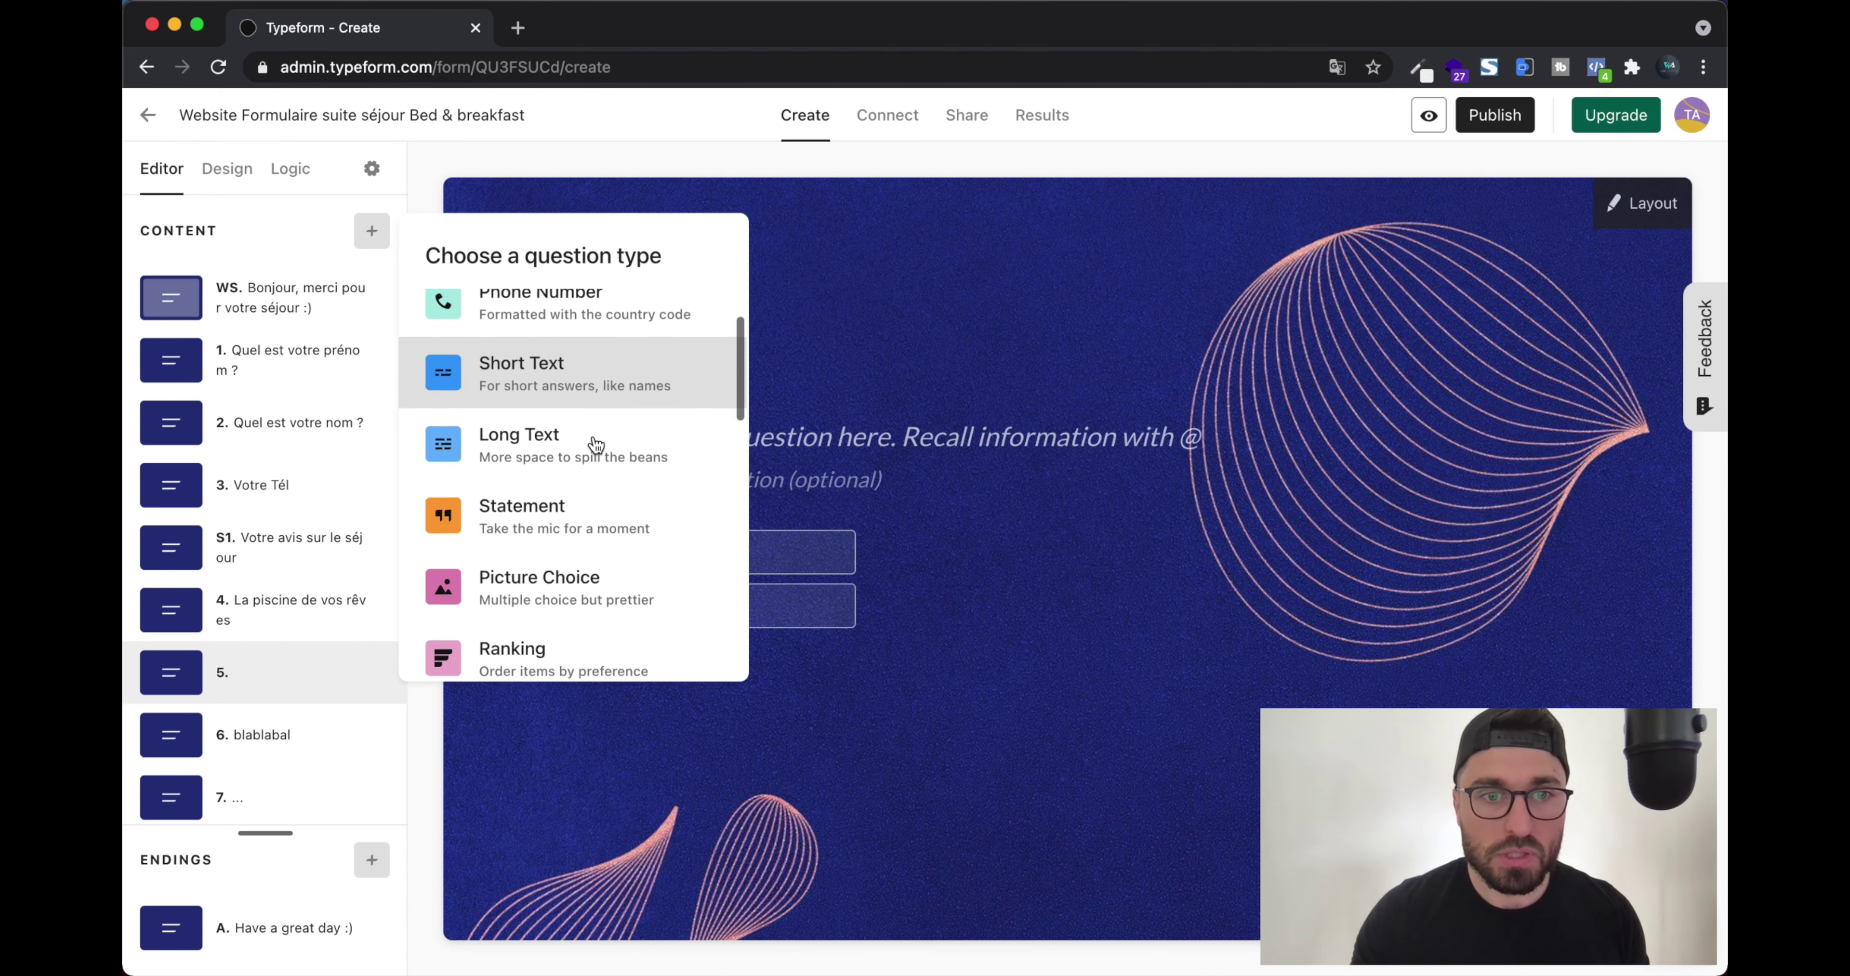
left_click(580, 513)
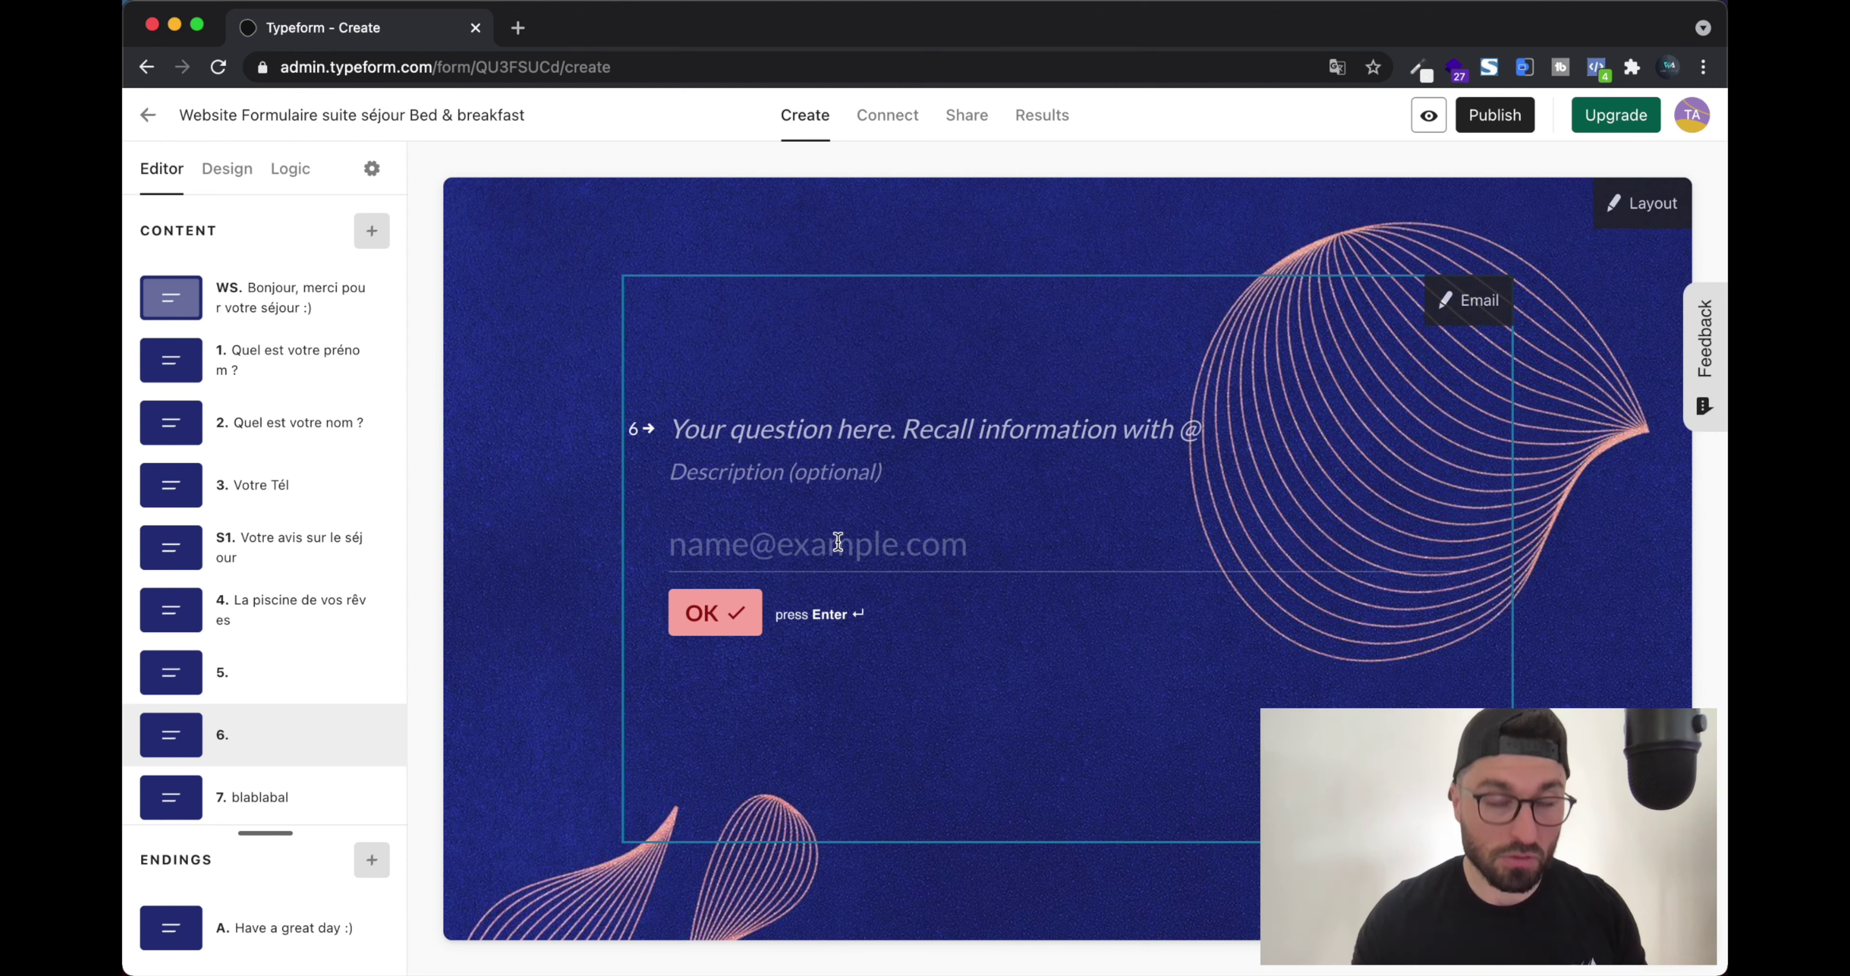
Insert a Phone Number question after the Email question
left_click(372, 231)
scroll(530, 453, "down", 3)
scroll(531, 460, "down", 8)
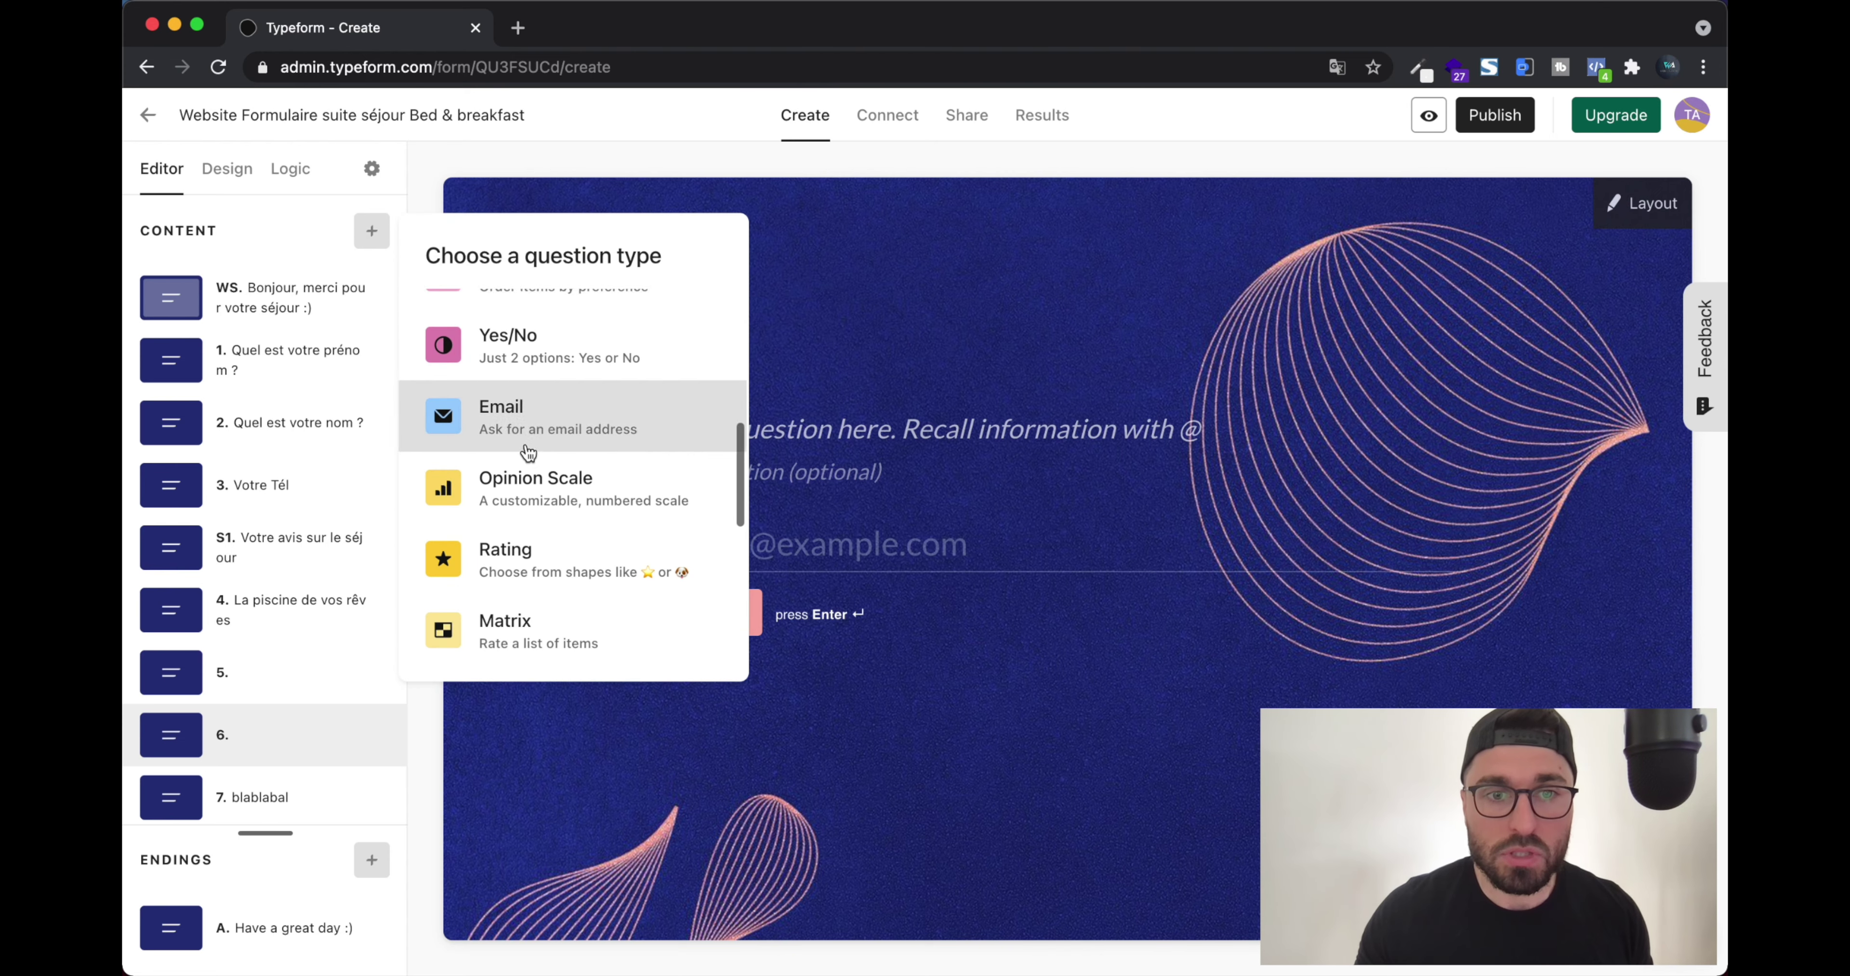
scroll(531, 495, "up", 10)
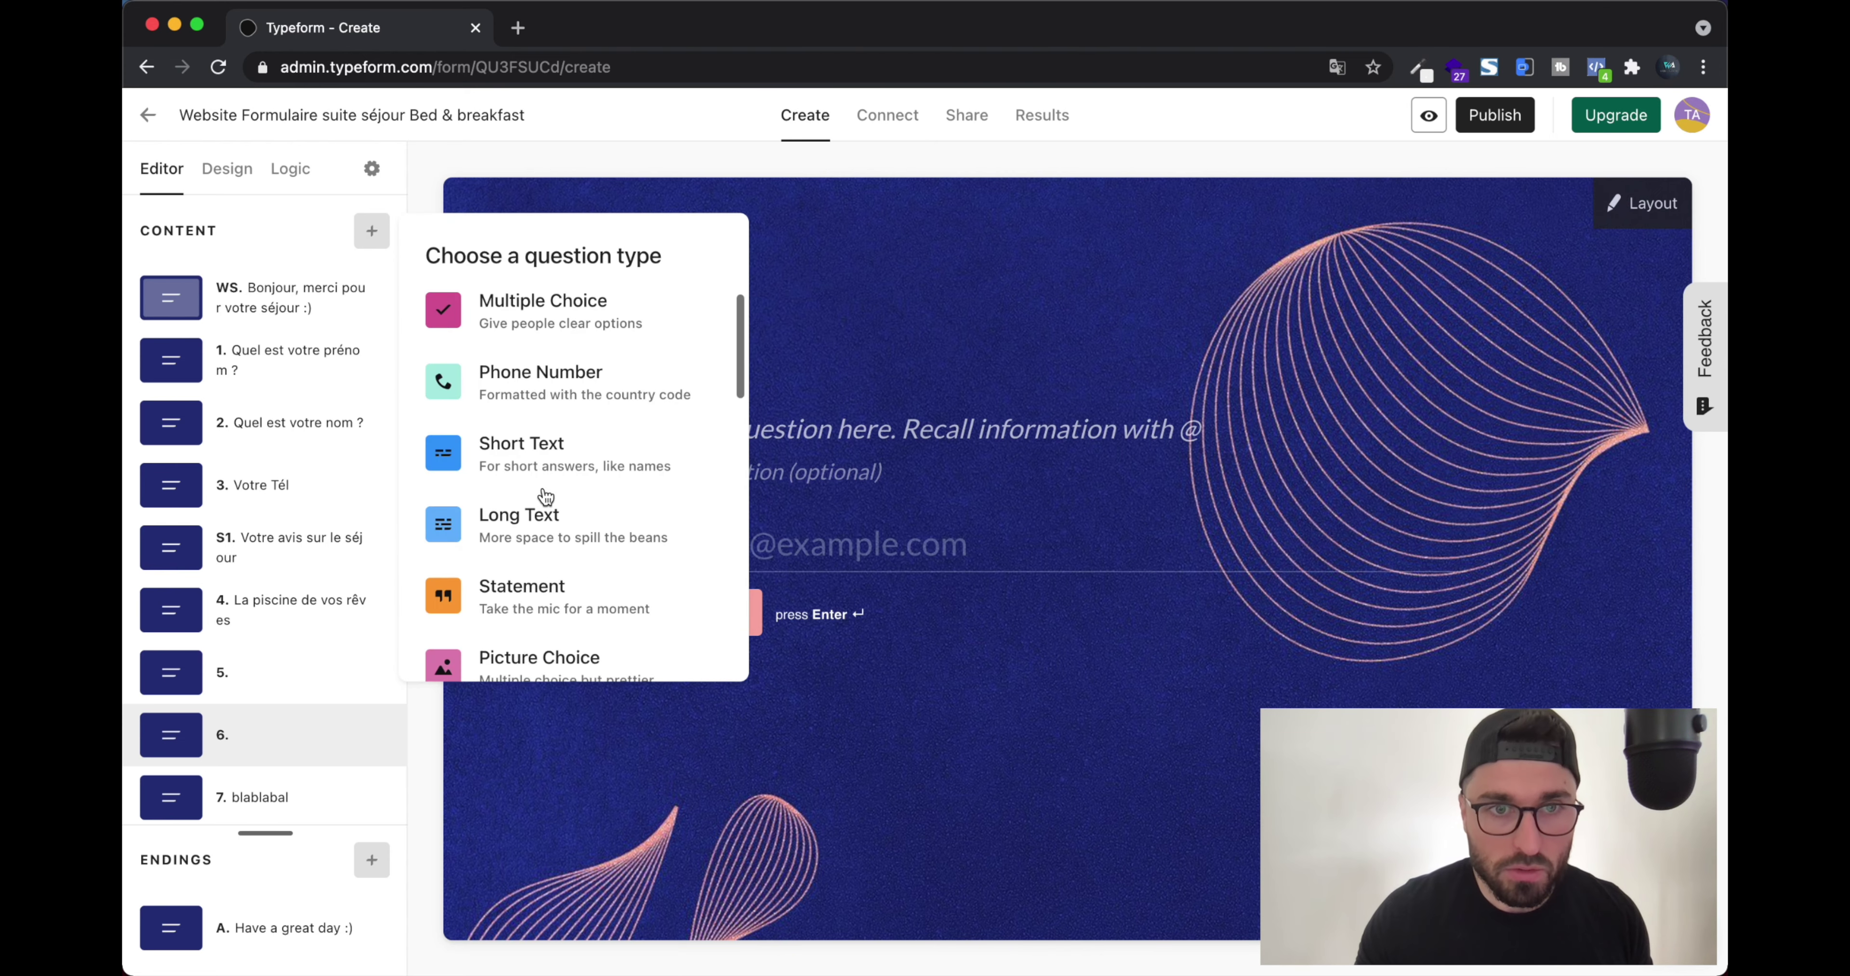
left_click(557, 391)
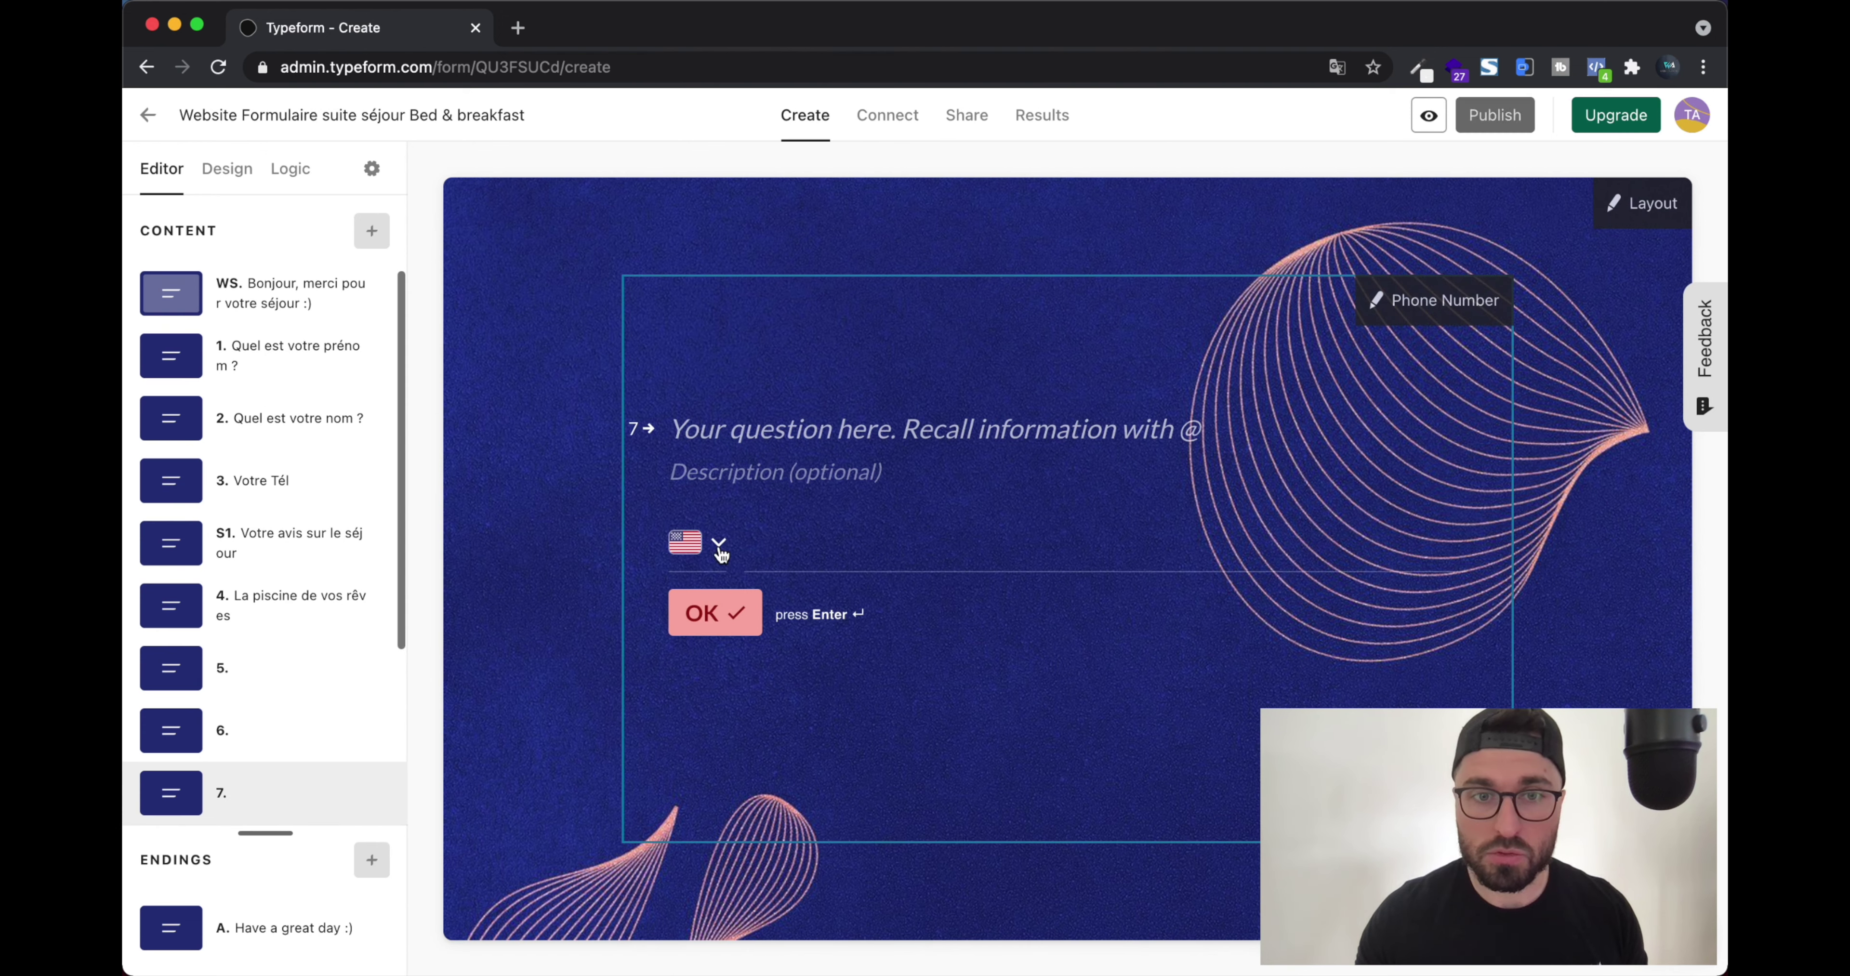
Set the new phone question's default country to France and make the question required
left_click(1391, 300)
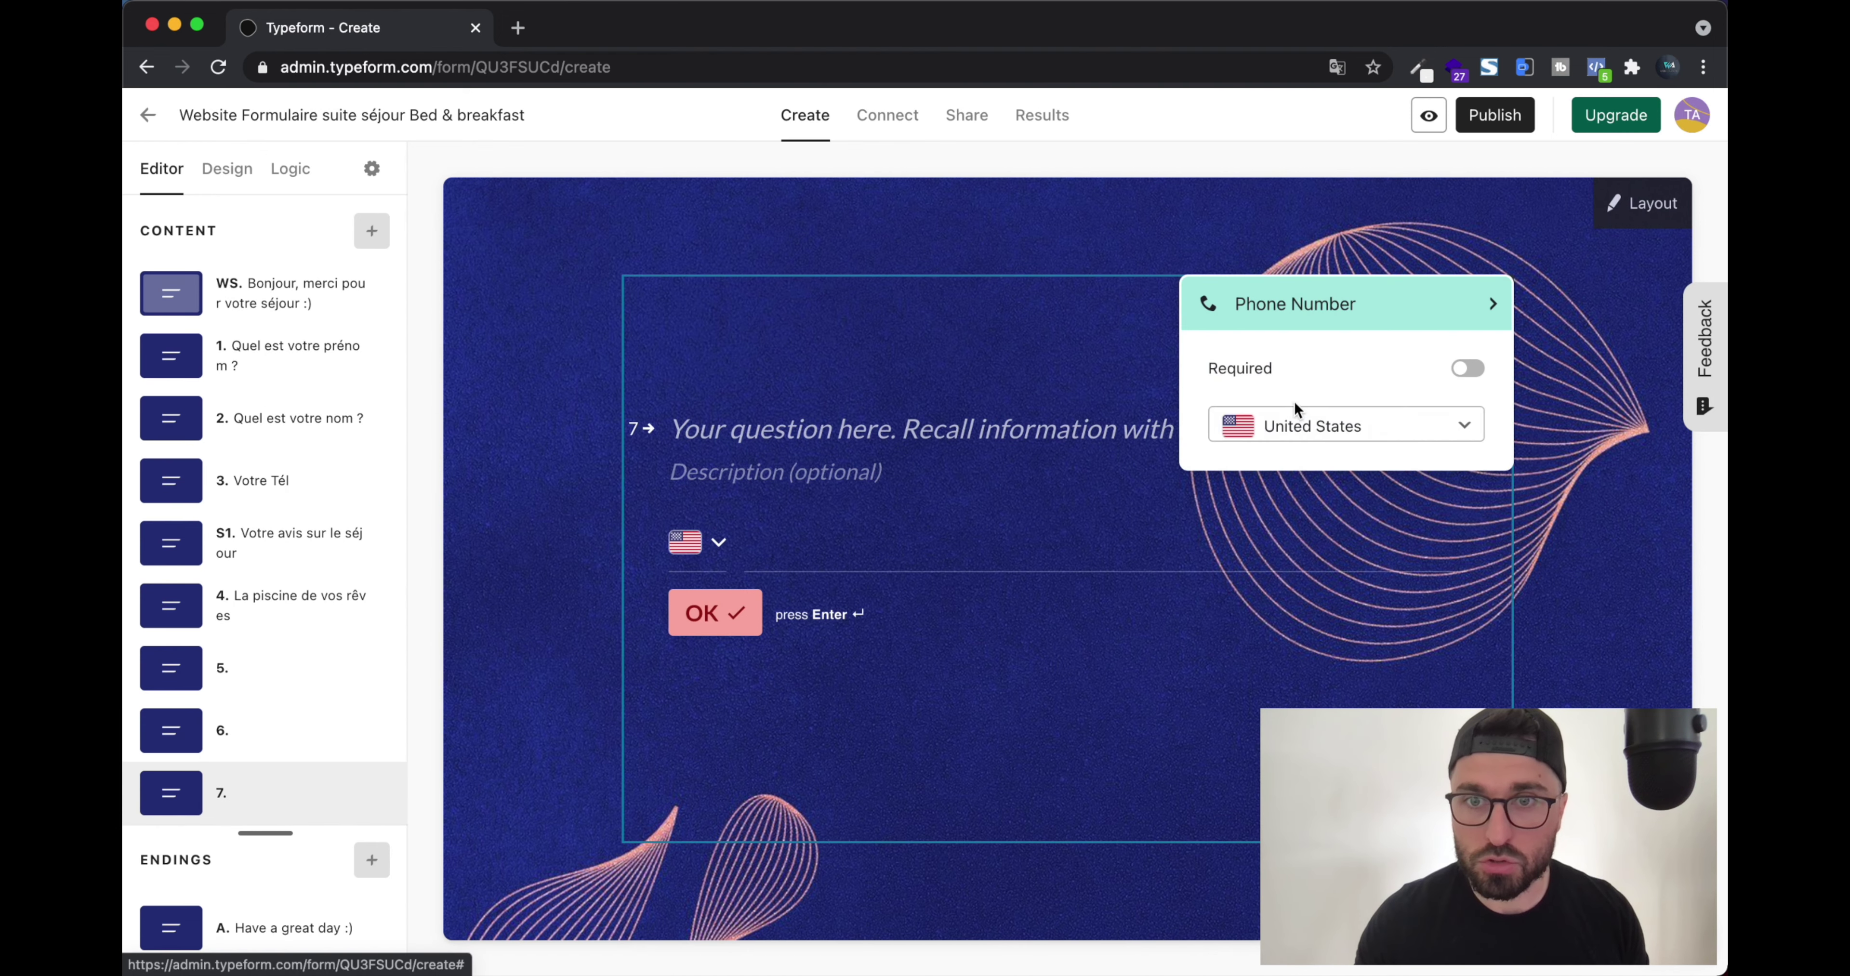
left_click(1293, 427)
type("fra")
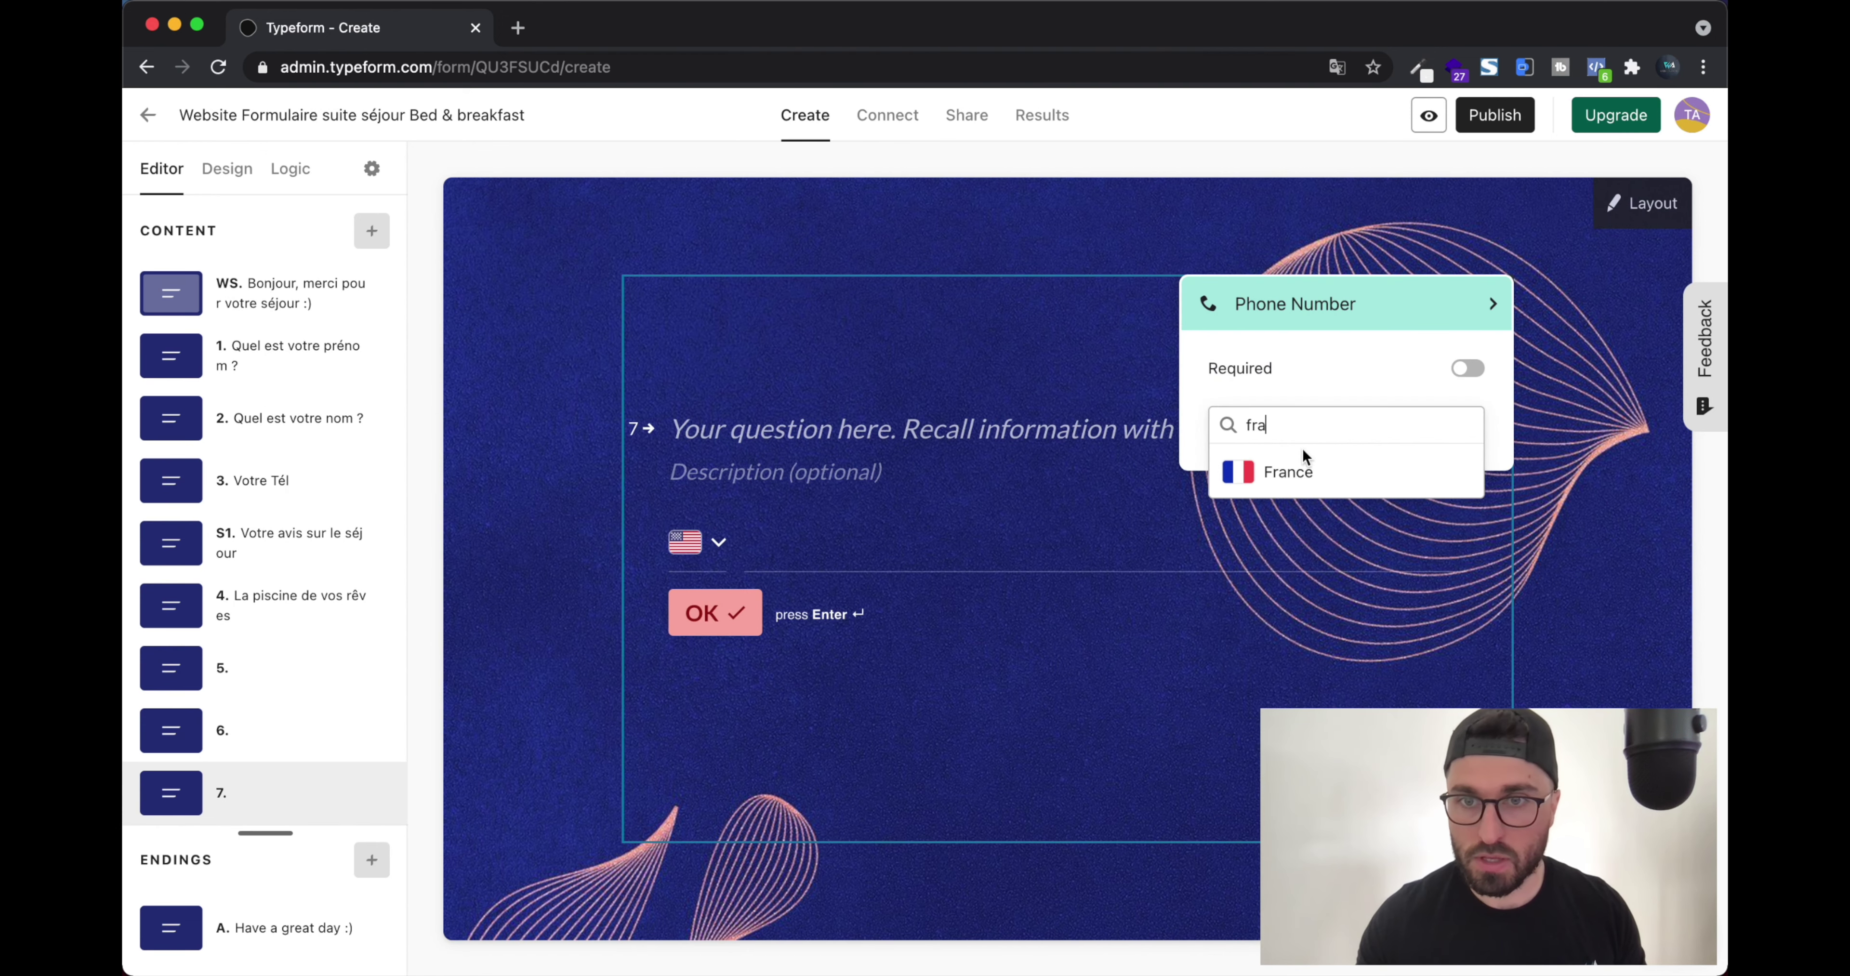
left_click(1293, 468)
left_click(1467, 367)
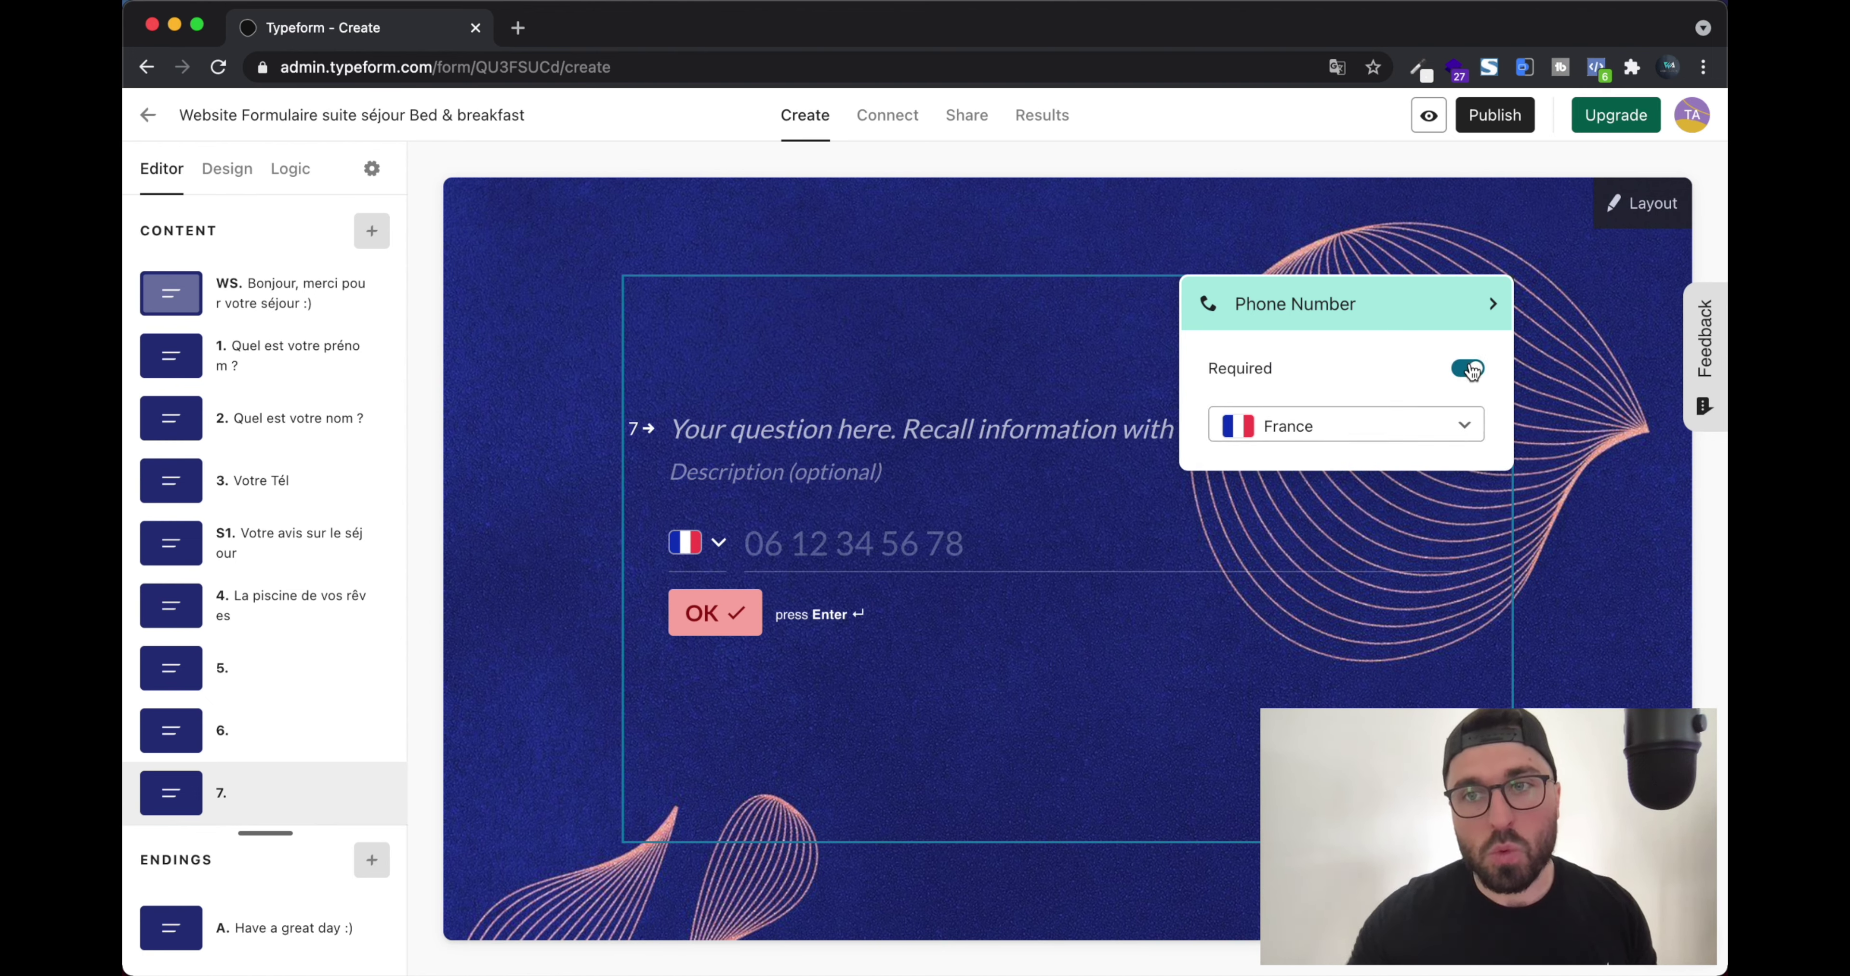
left_click(1462, 246)
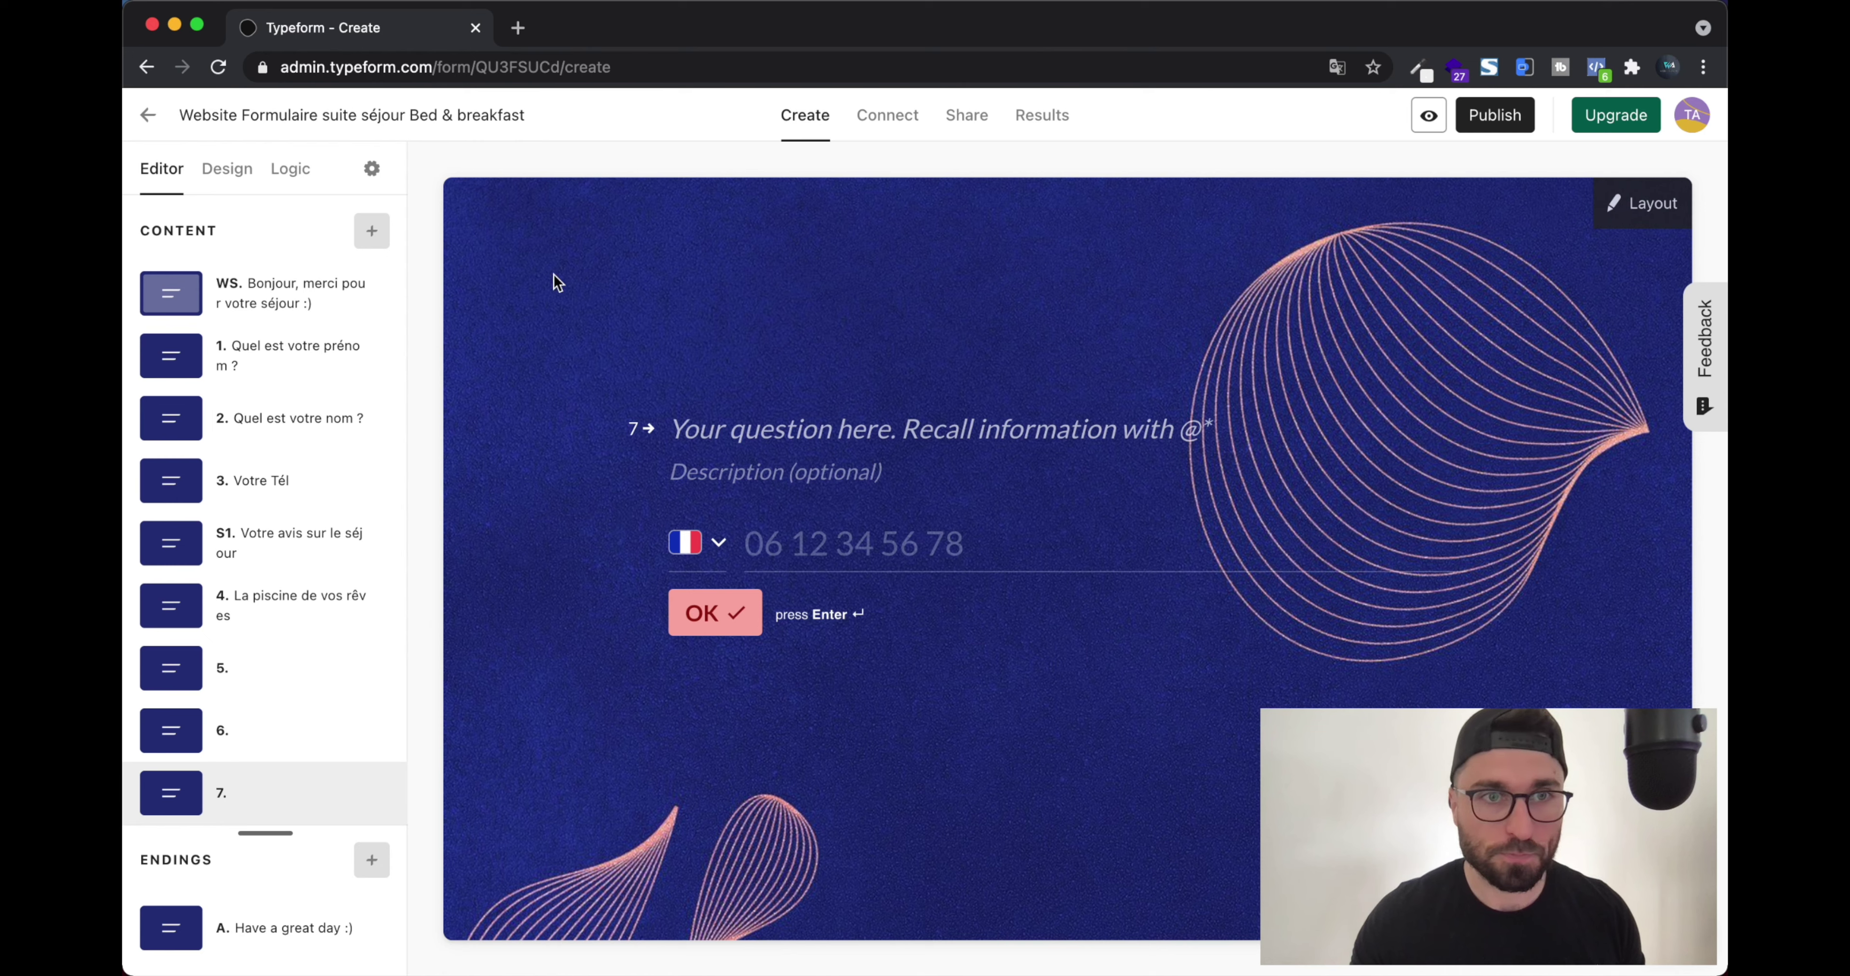
Insert a Website question after the new phone question
left_click(372, 229)
scroll(578, 399, "down", 9)
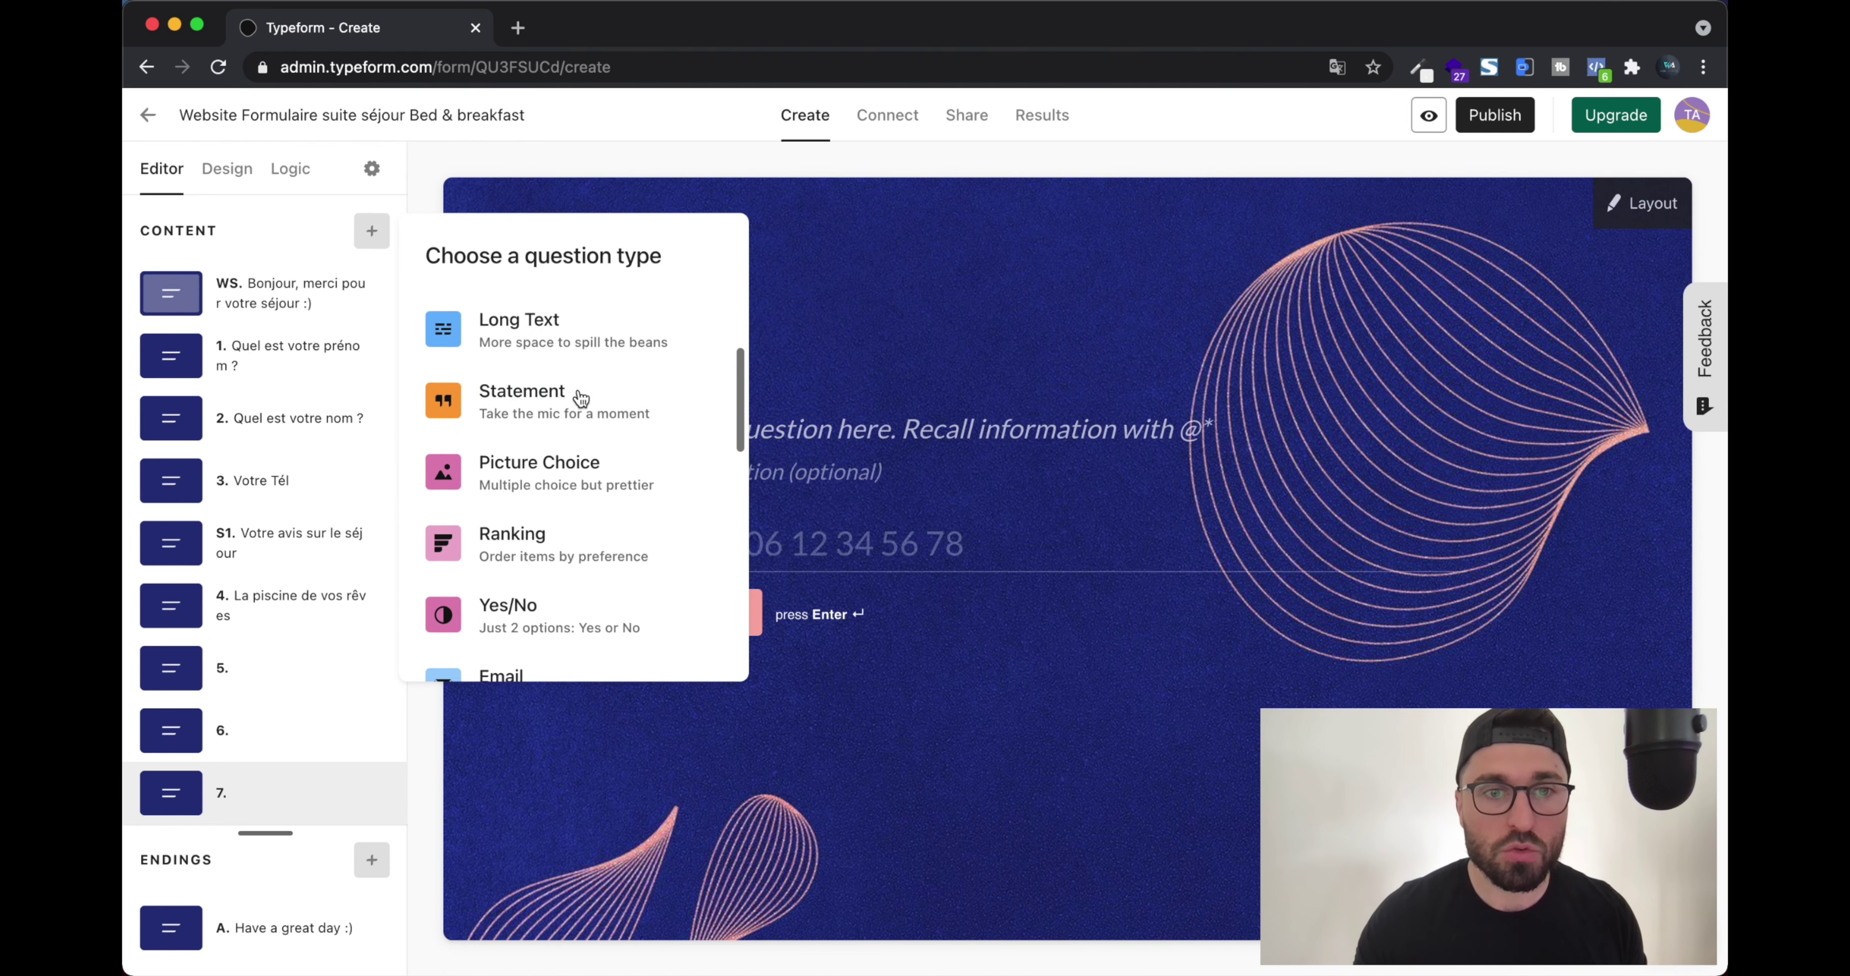
scroll(580, 398, "down", 5)
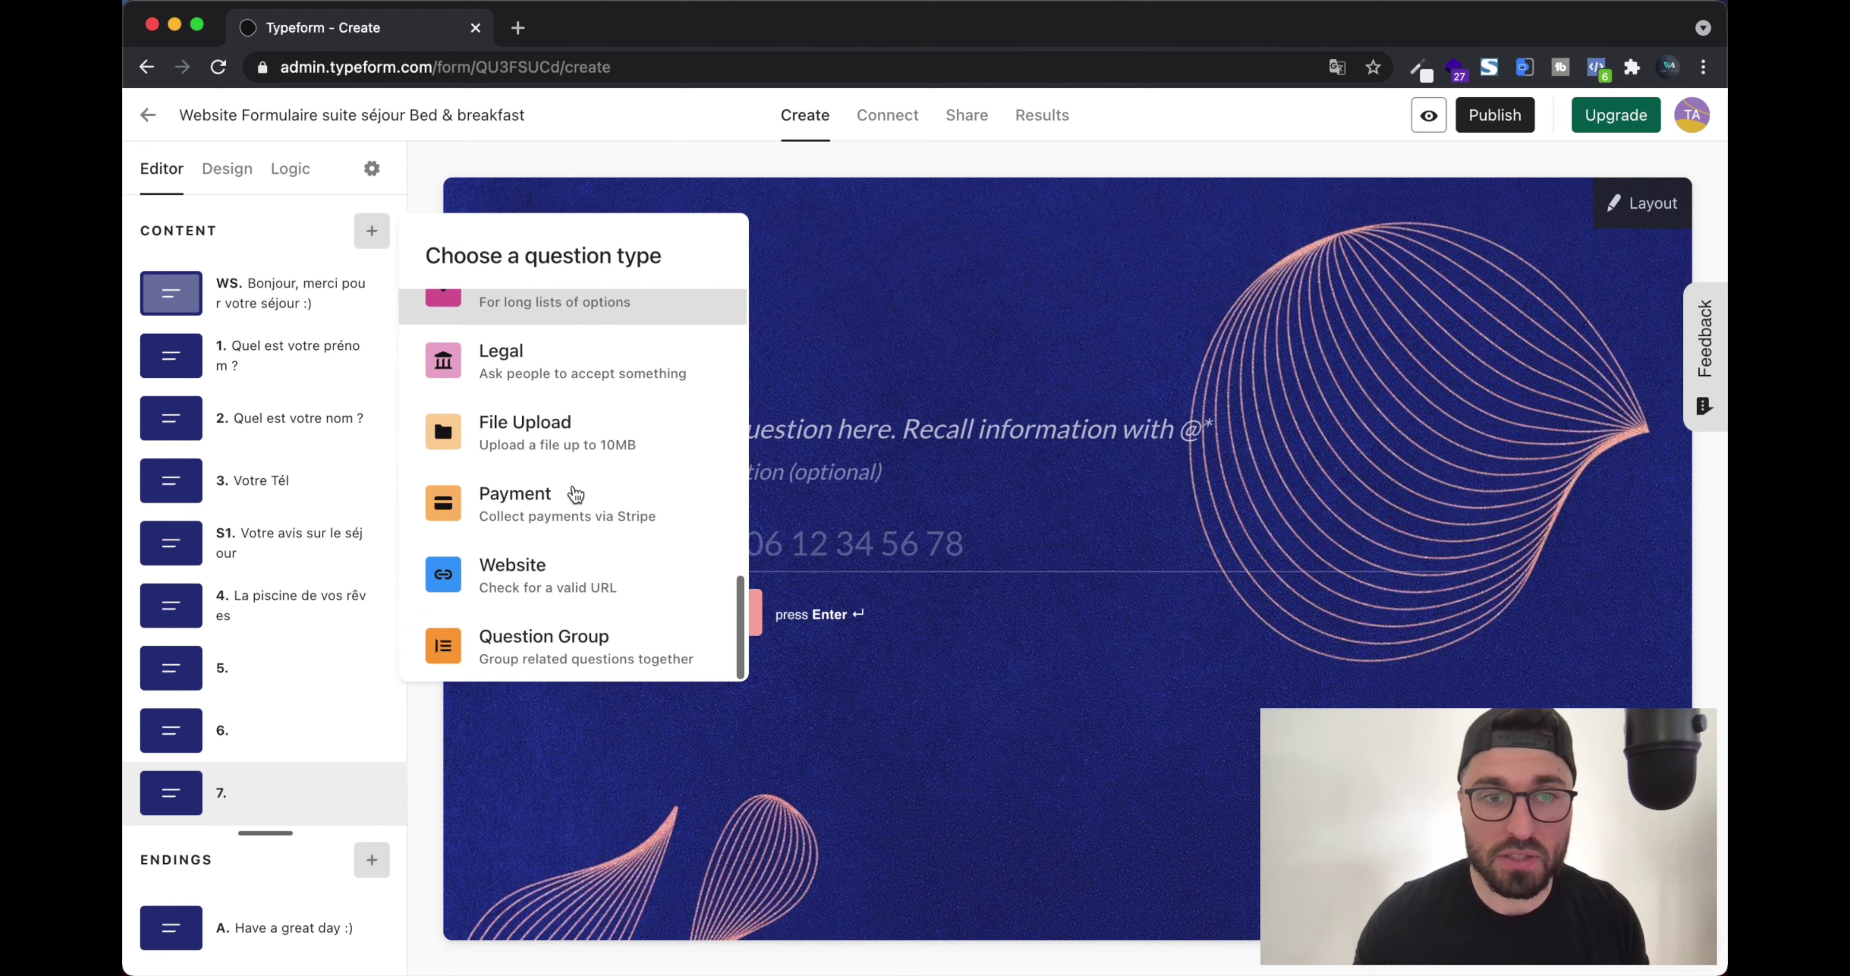
left_click(571, 574)
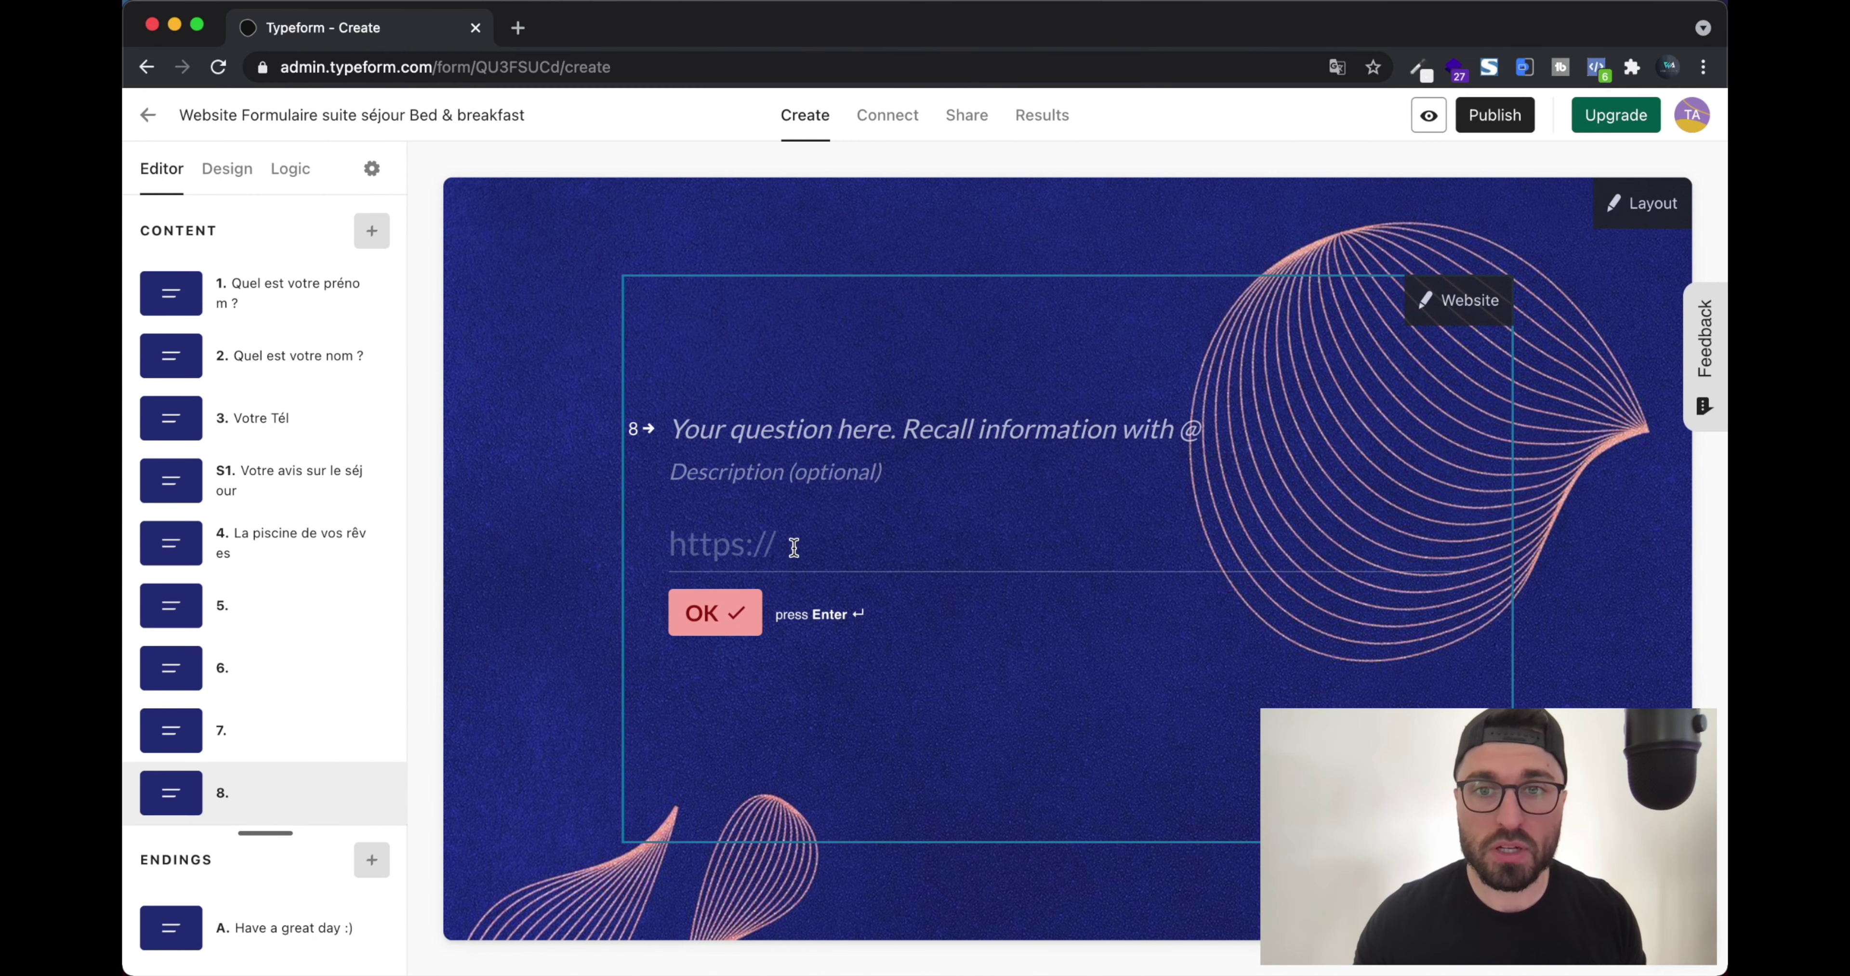
Insert a Matrix question after the Website question and expand its grid to three columns and four rows
left_click(371, 230)
scroll(539, 471, "down", 5)
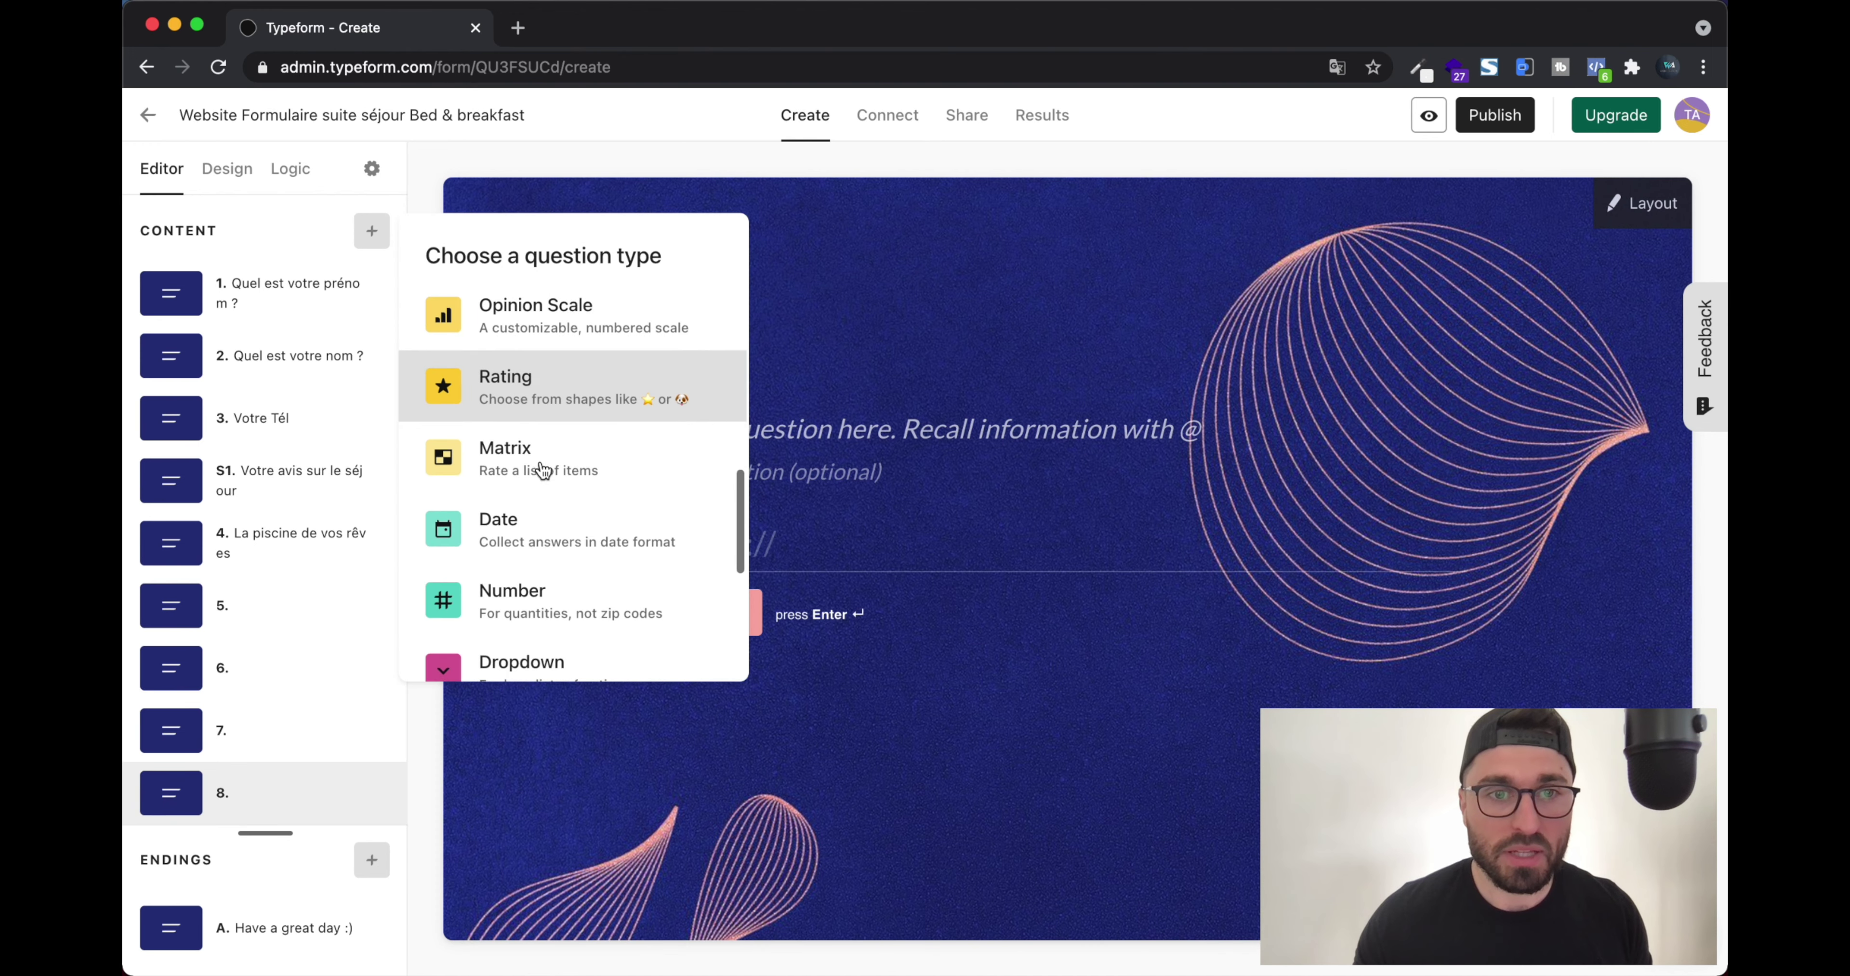
left_click(542, 459)
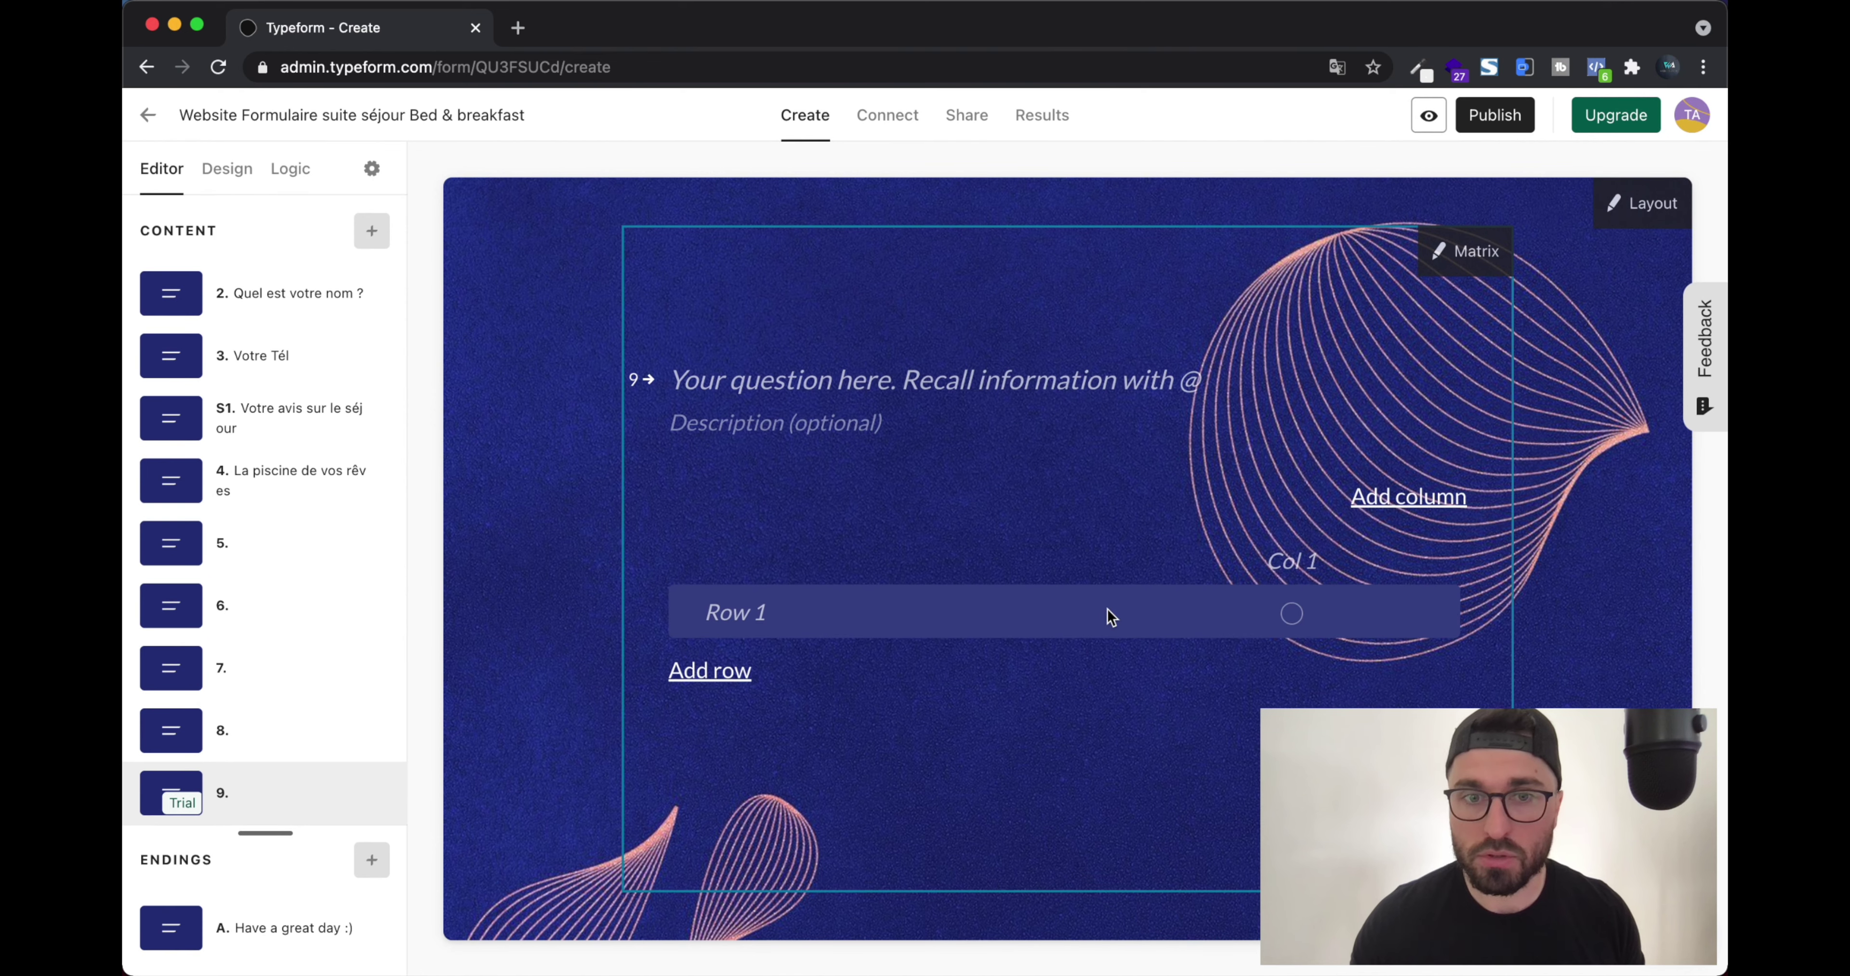
left_click(1398, 506)
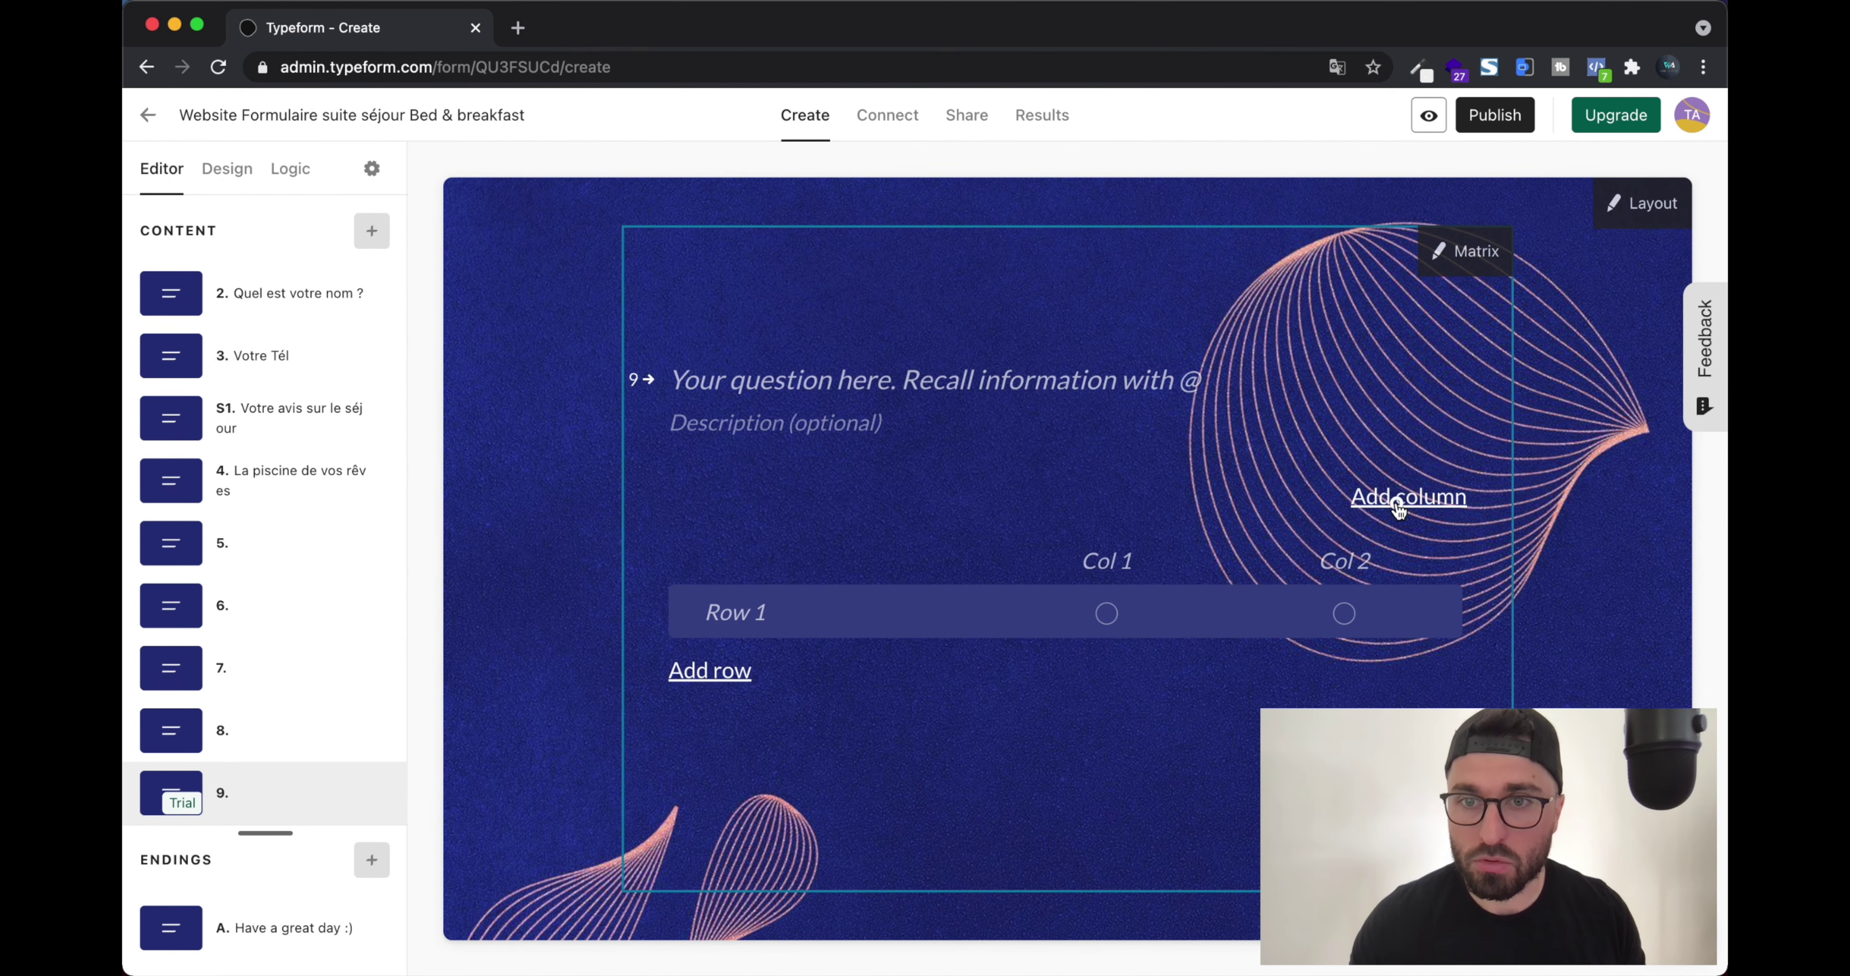
left_click(1397, 504)
left_click(710, 671)
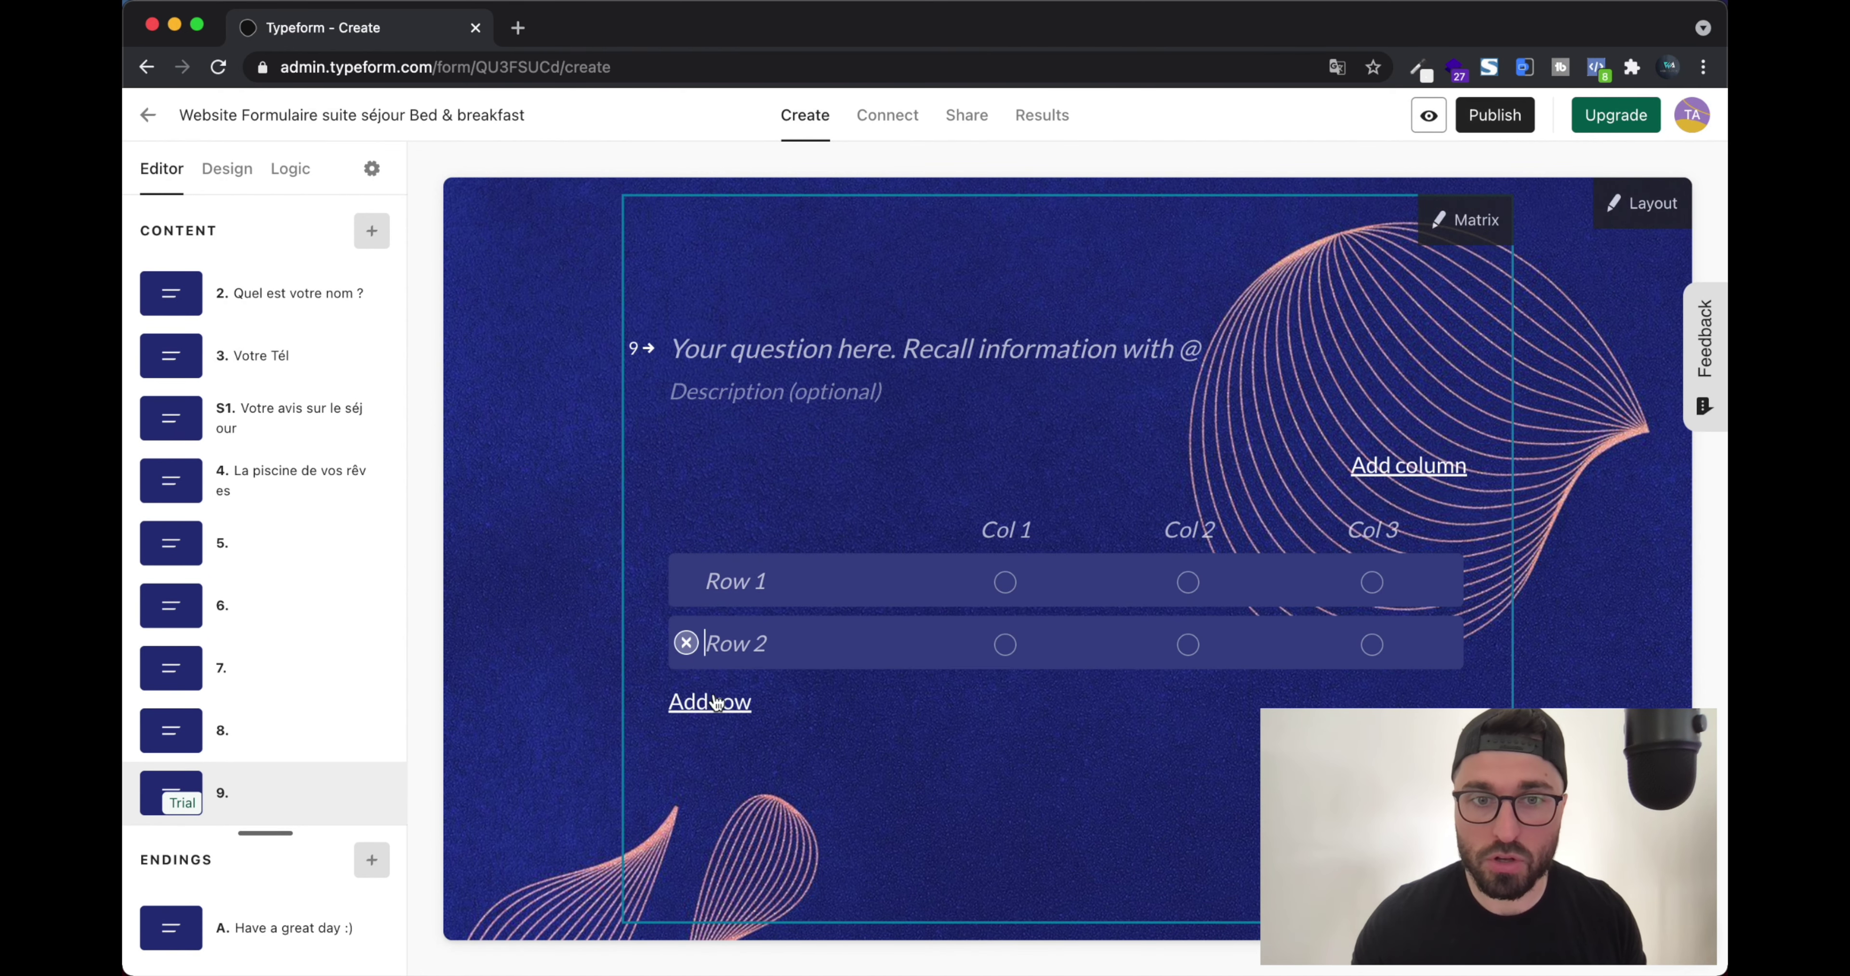
left_click(714, 700)
left_click(720, 750)
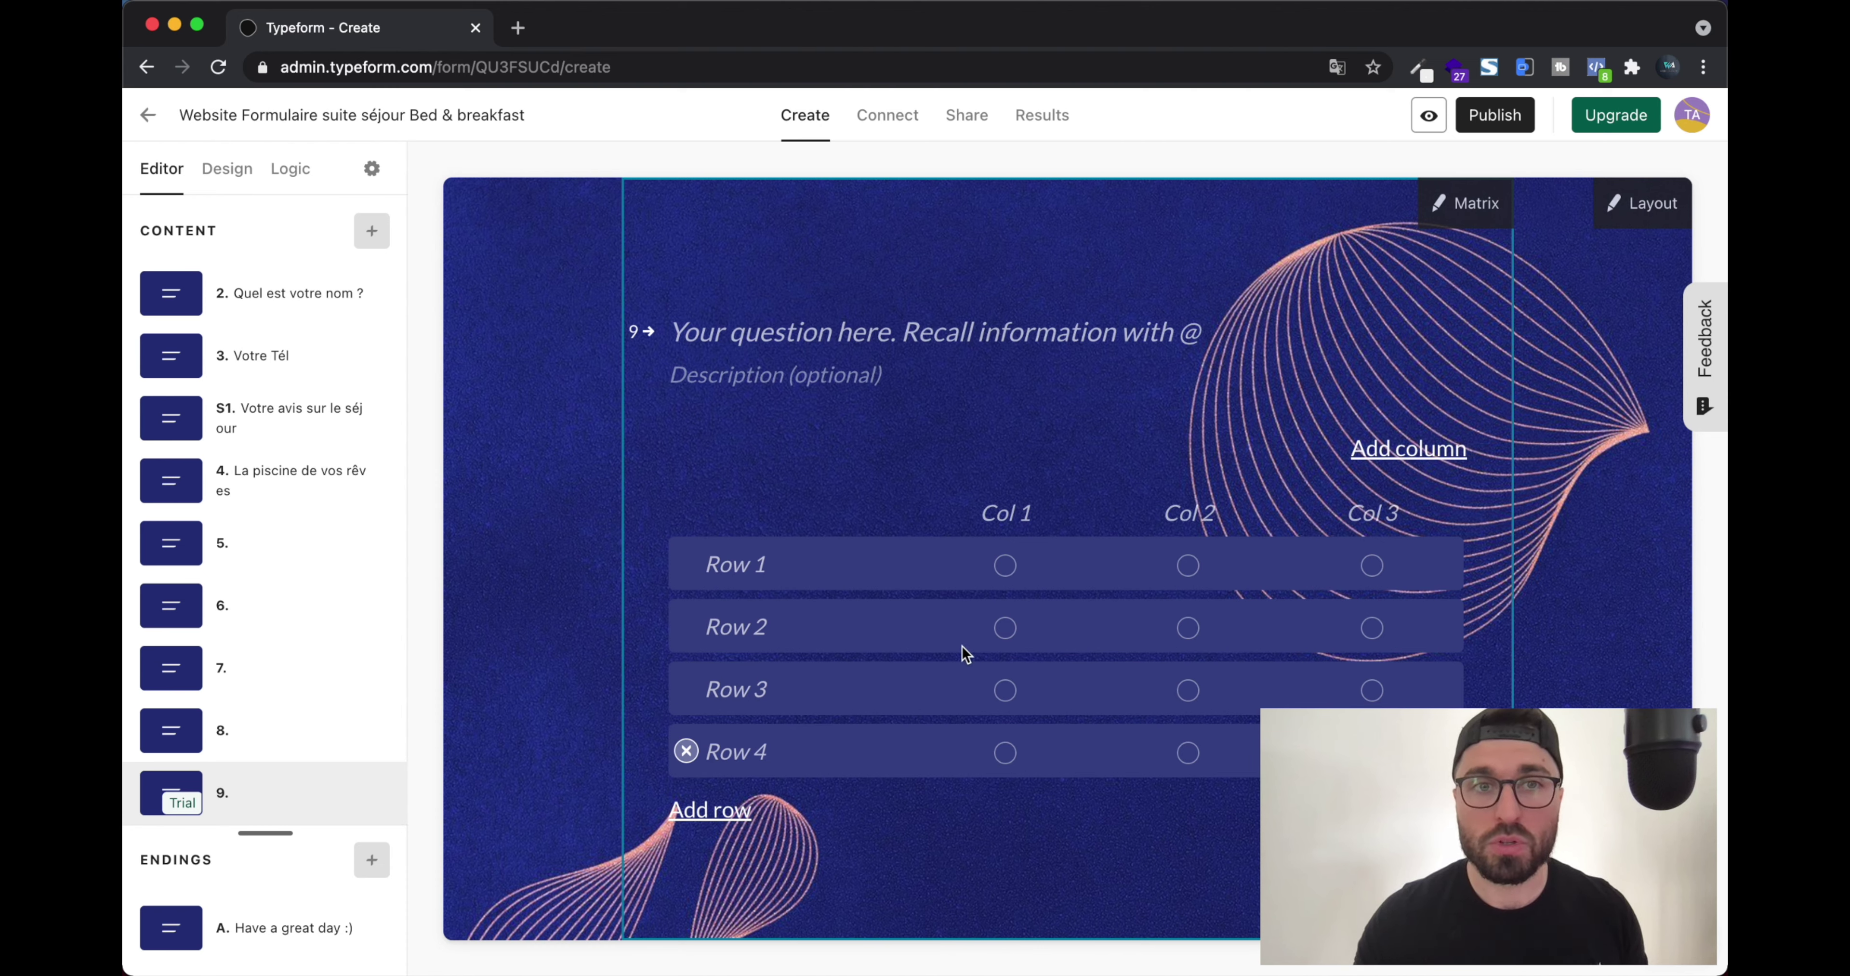
Review the form's items from the welcome screen to the "blablabal" ranking question, and look over the rest of the content list
scroll(247, 628, "up", 5)
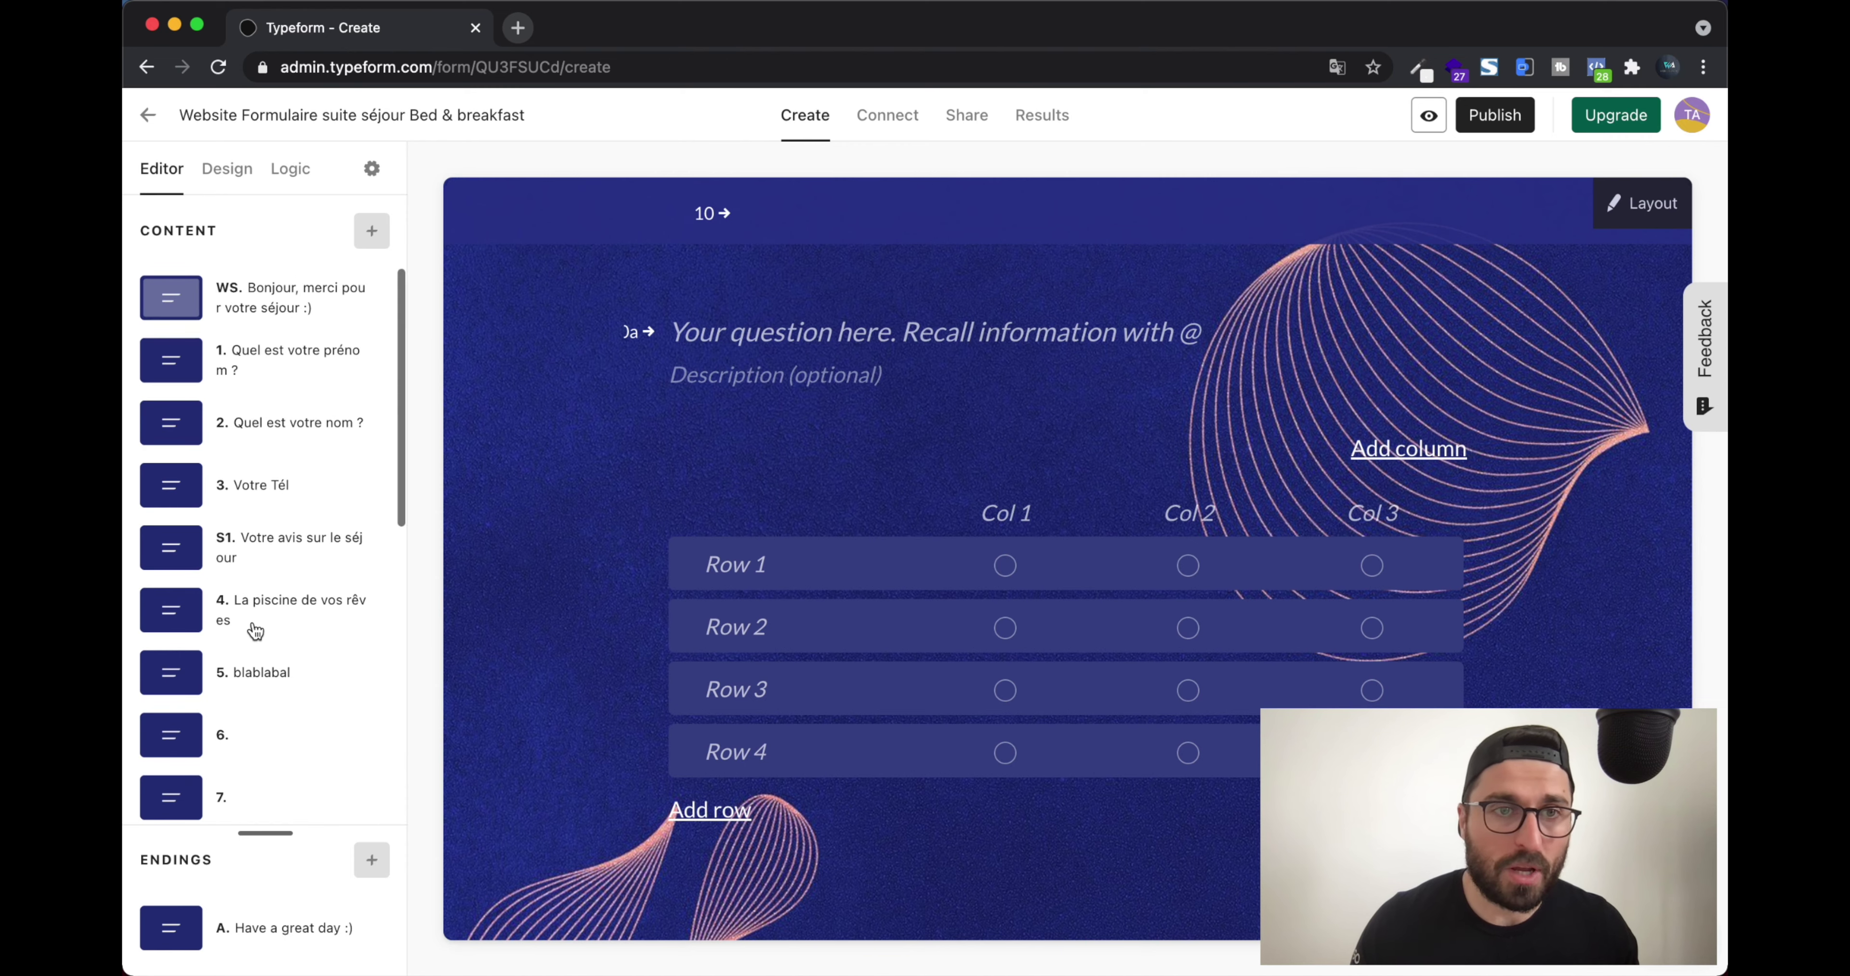
left_click(314, 319)
left_click(301, 363)
left_click(302, 425)
left_click(288, 486)
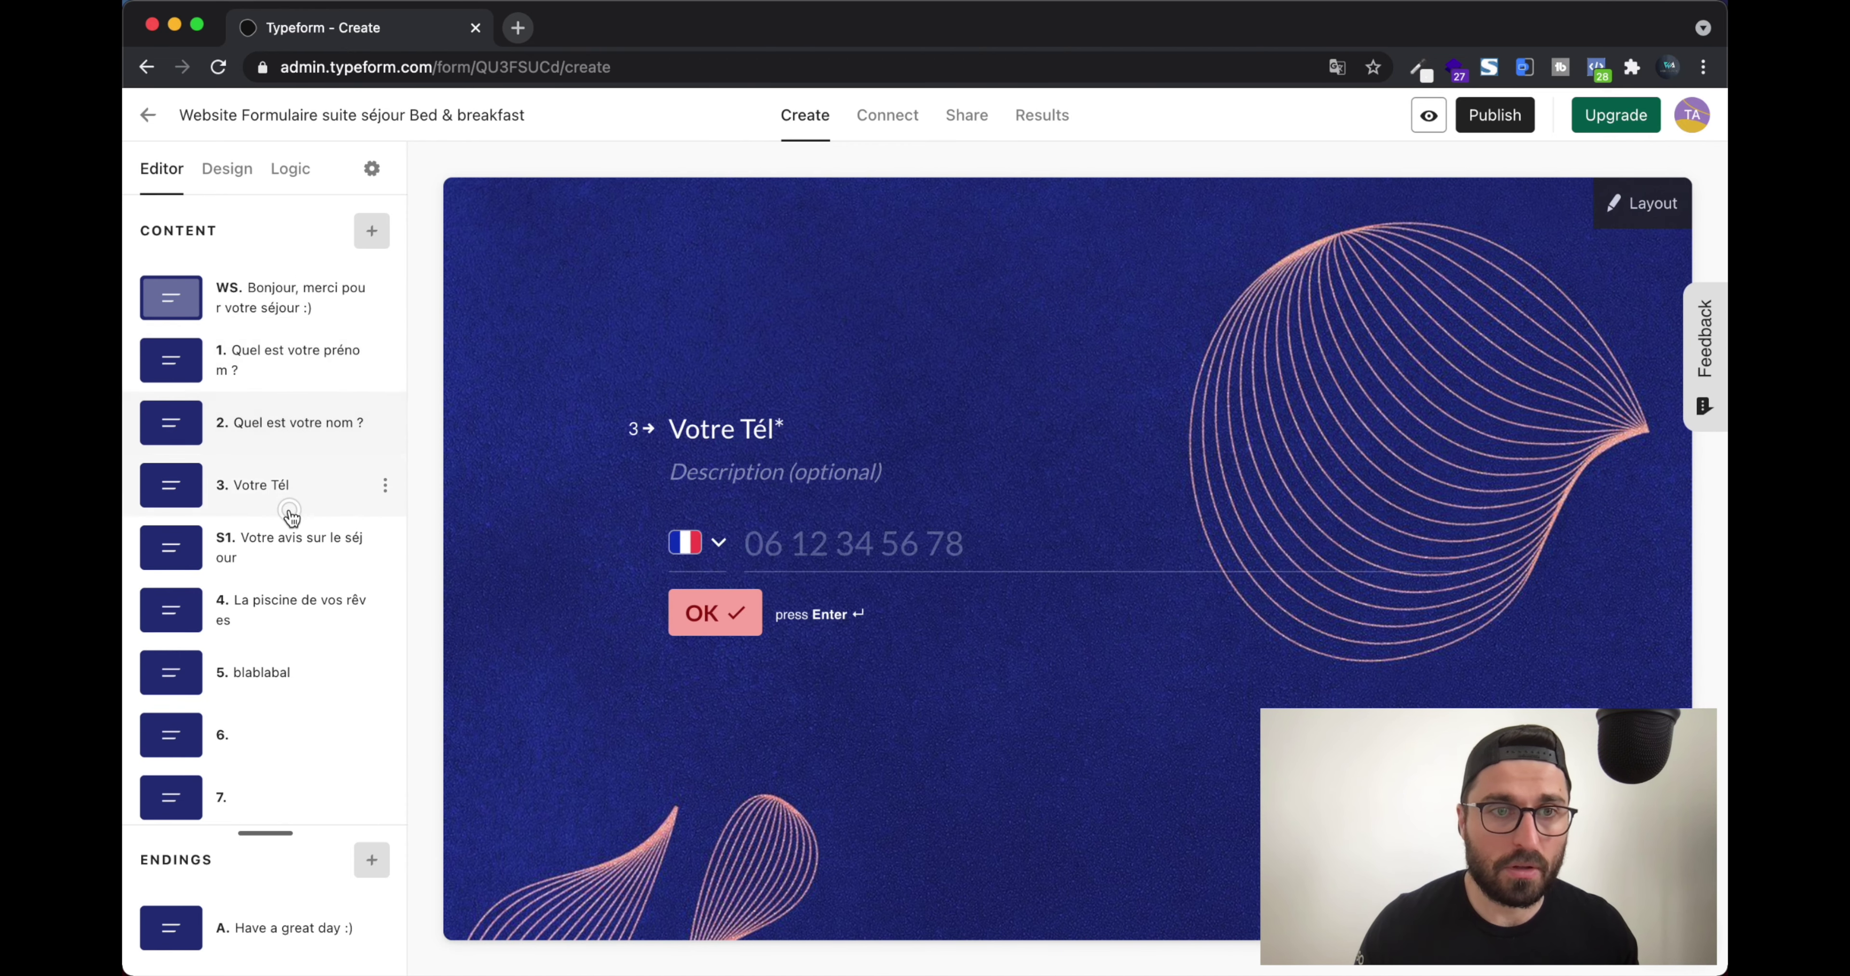
left_click(291, 580)
scroll(291, 581, "down", 2)
left_click(297, 528)
left_click(289, 599)
scroll(290, 602, "down", 2)
scroll(284, 504, "down", 6)
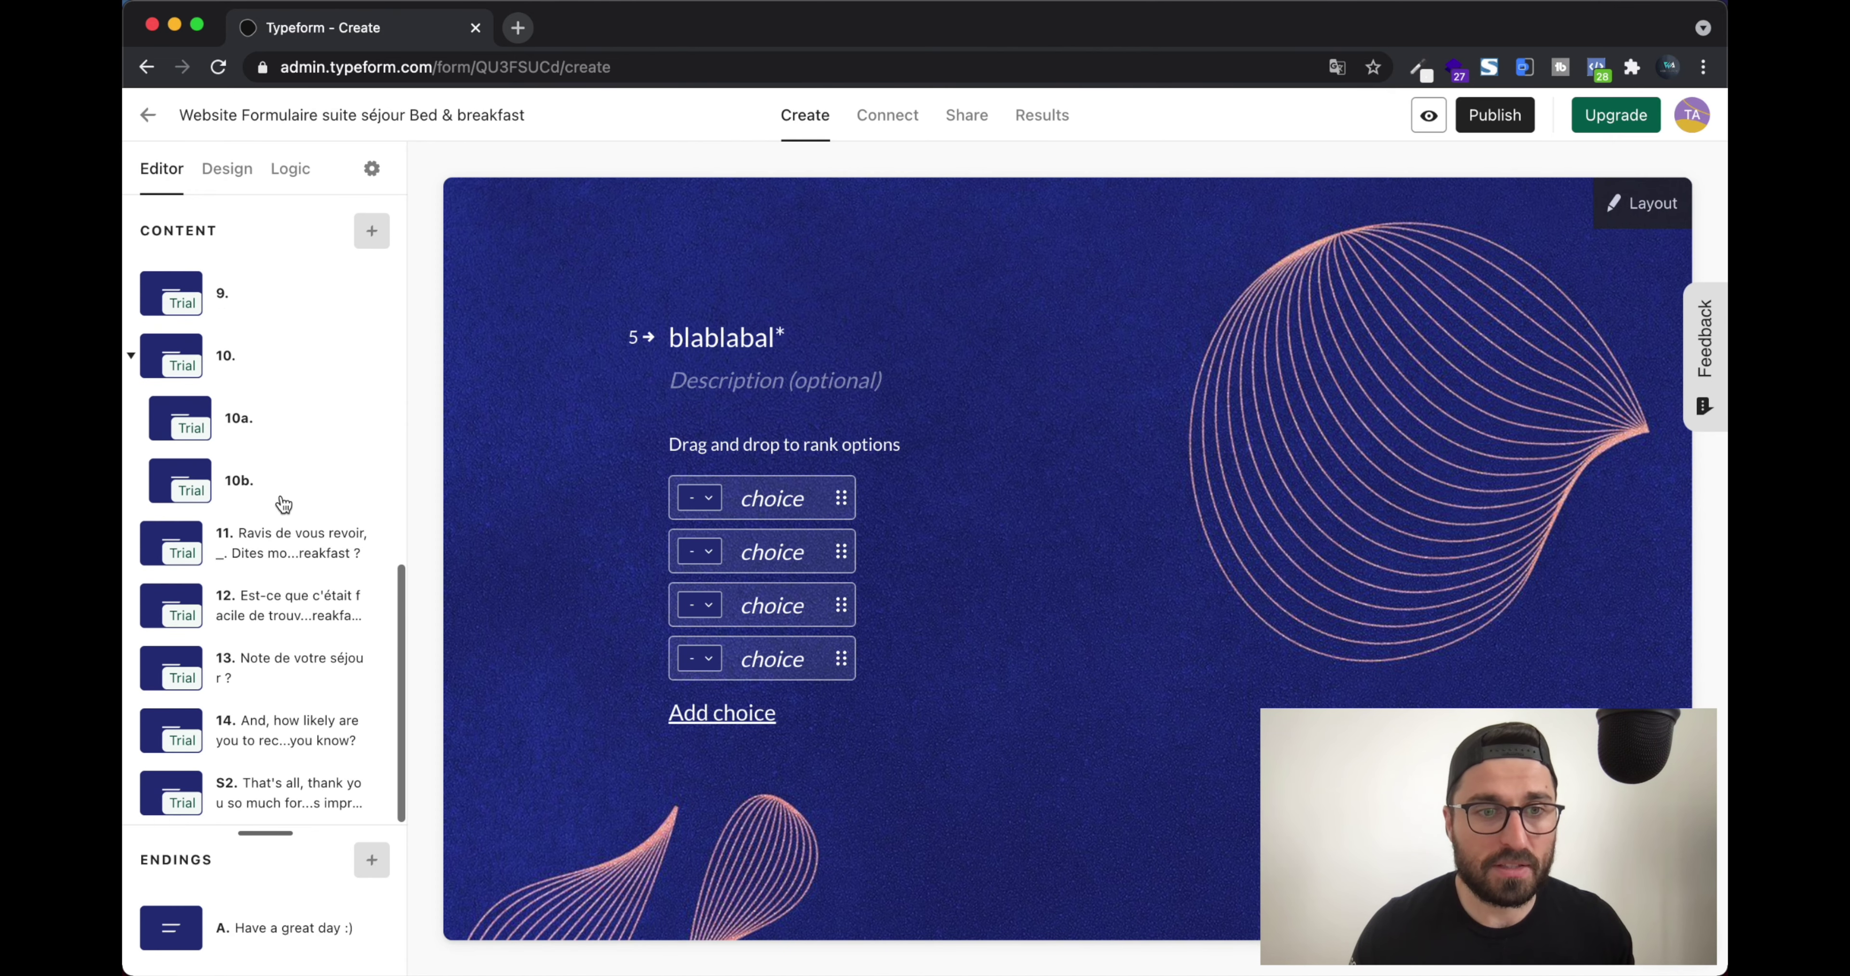
scroll(284, 504, "up", 10)
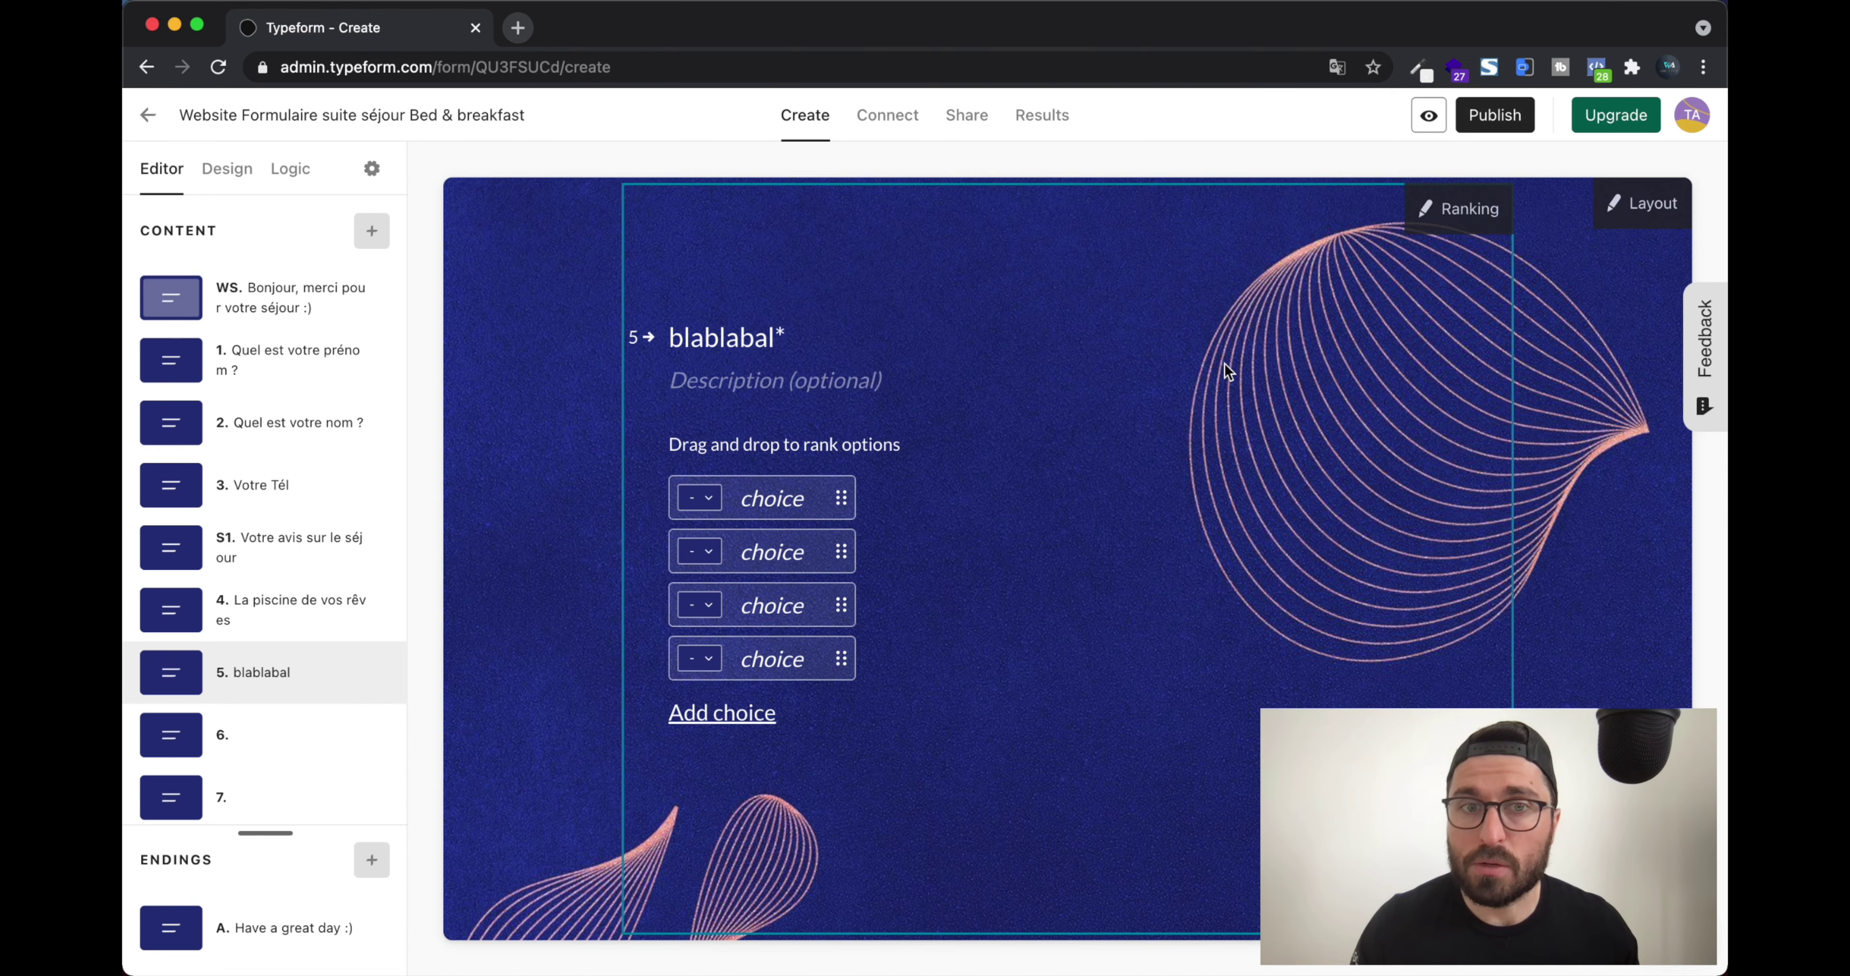
Review the form's items in order, from the welcome screen through the ranking, Yes/No and Website questions to the overall-impression rating question
left_click(309, 293)
left_click(347, 363)
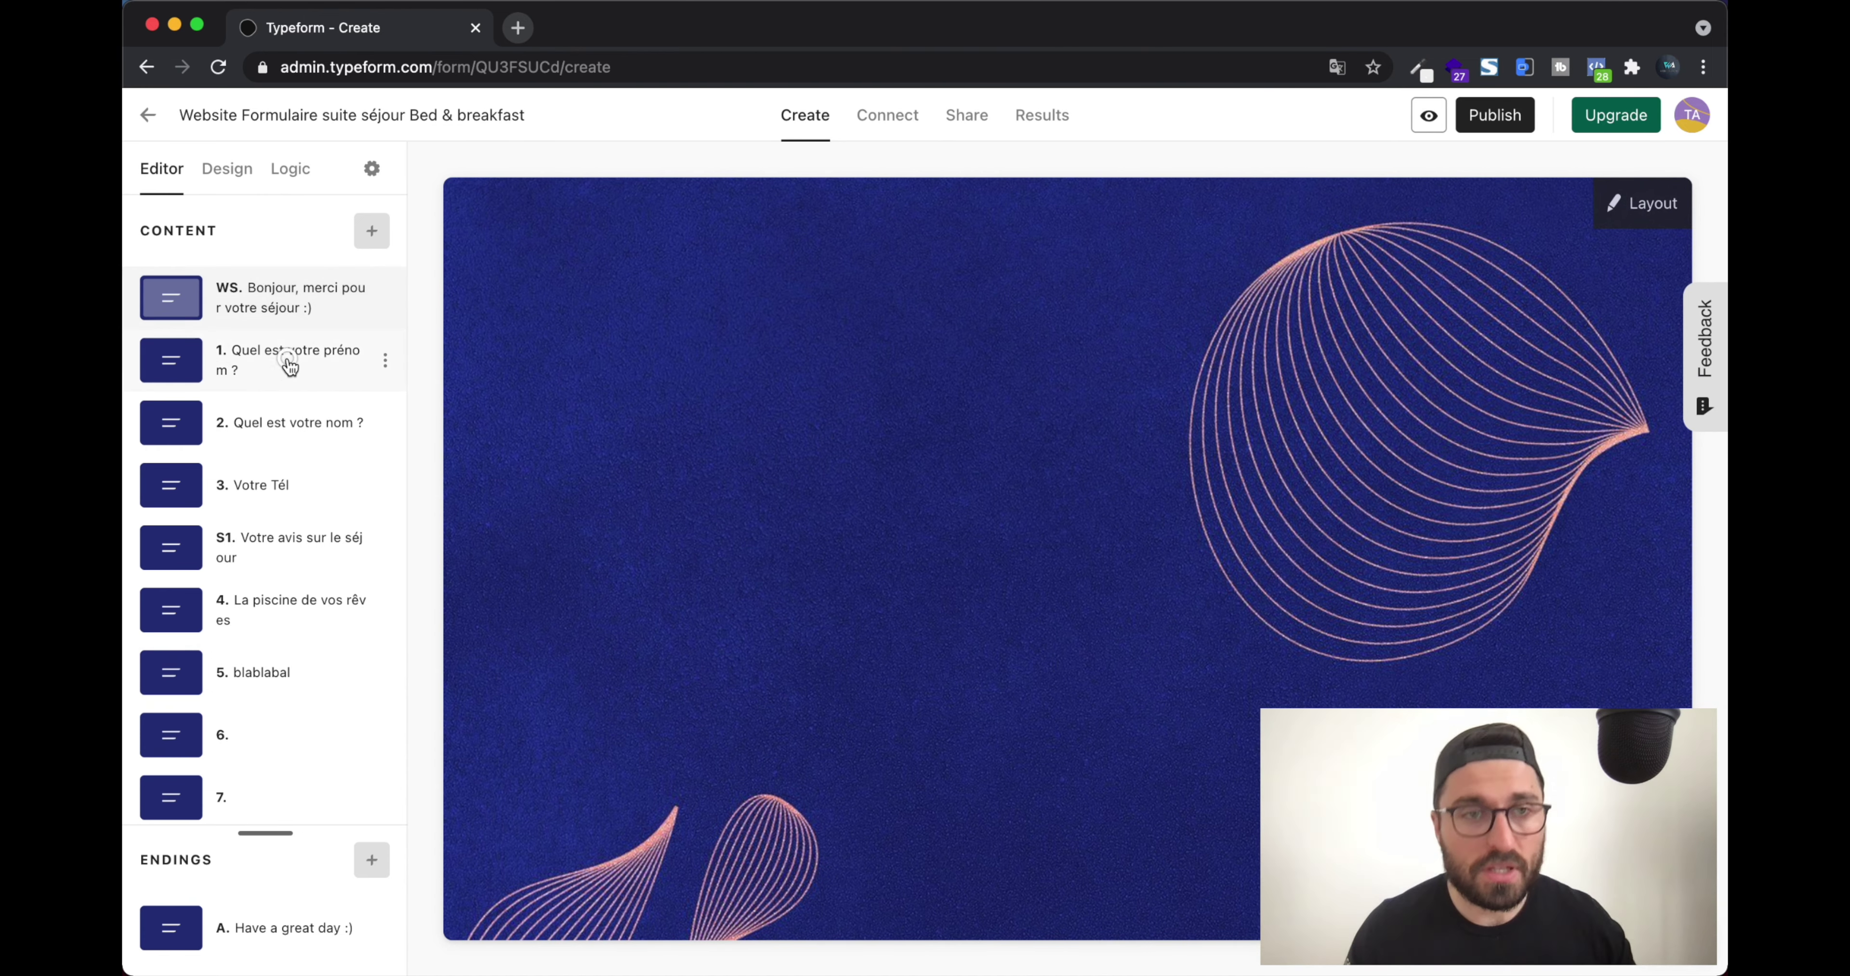
left_click(291, 424)
left_click(297, 488)
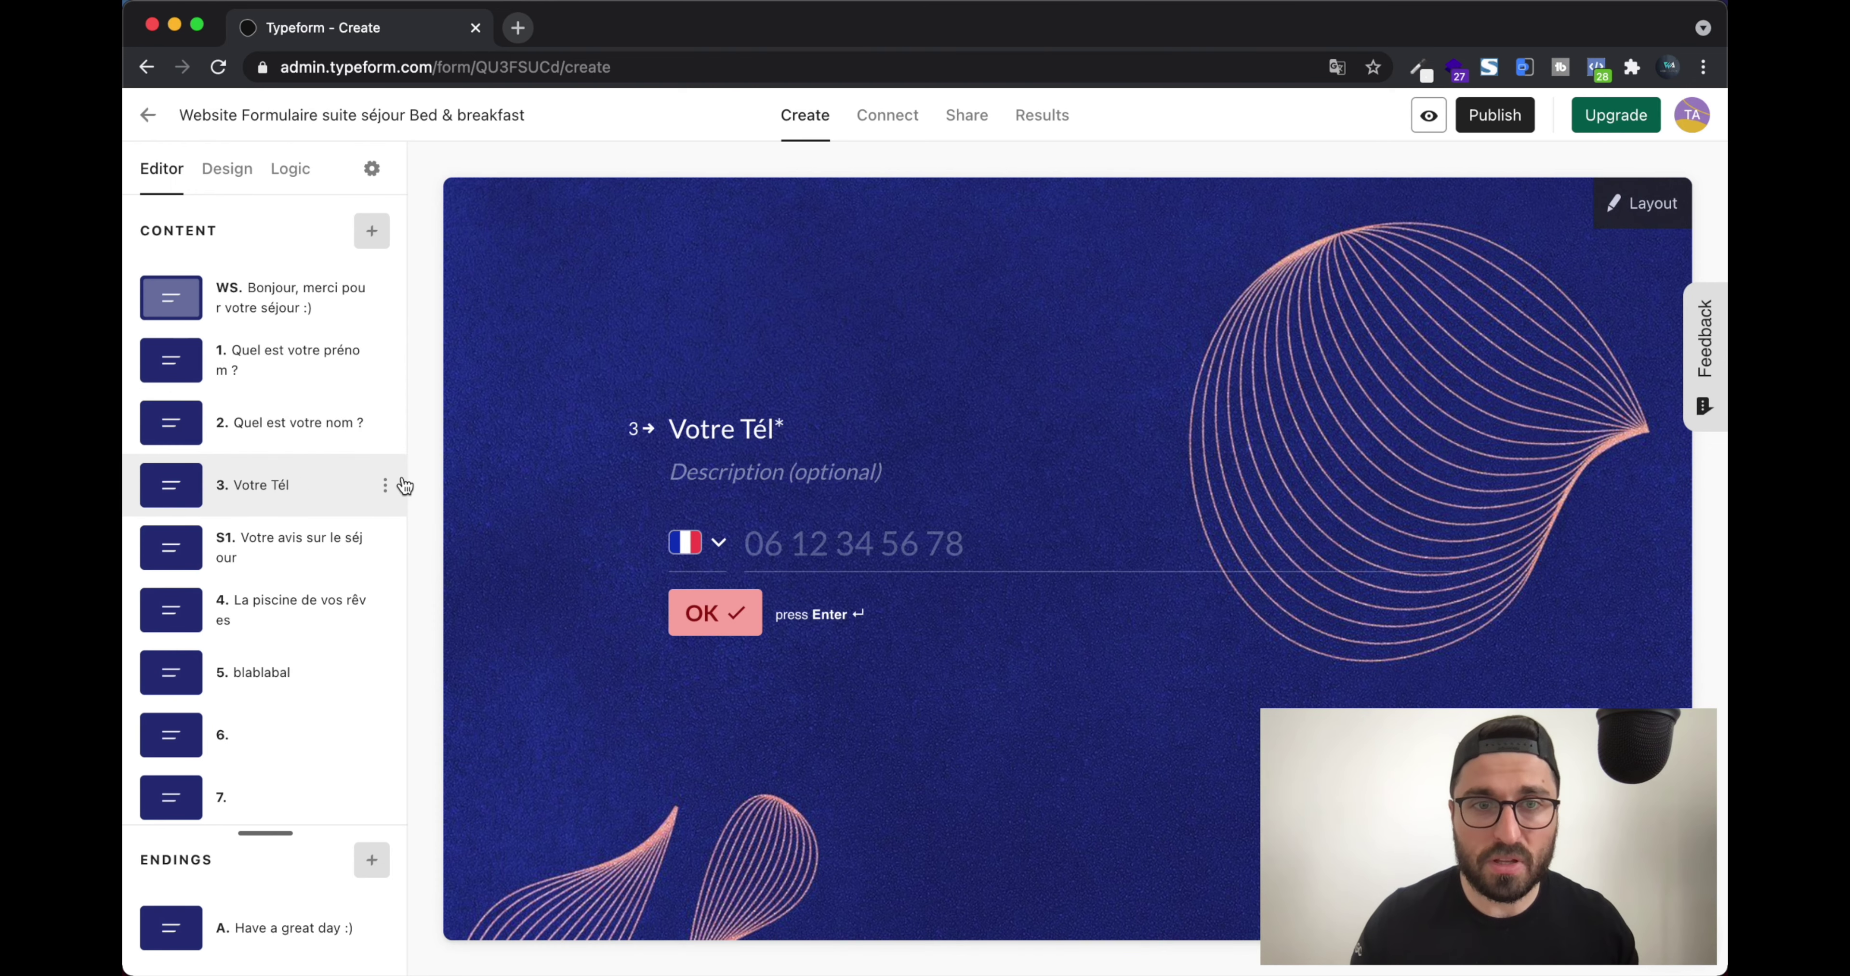
left_click(314, 542)
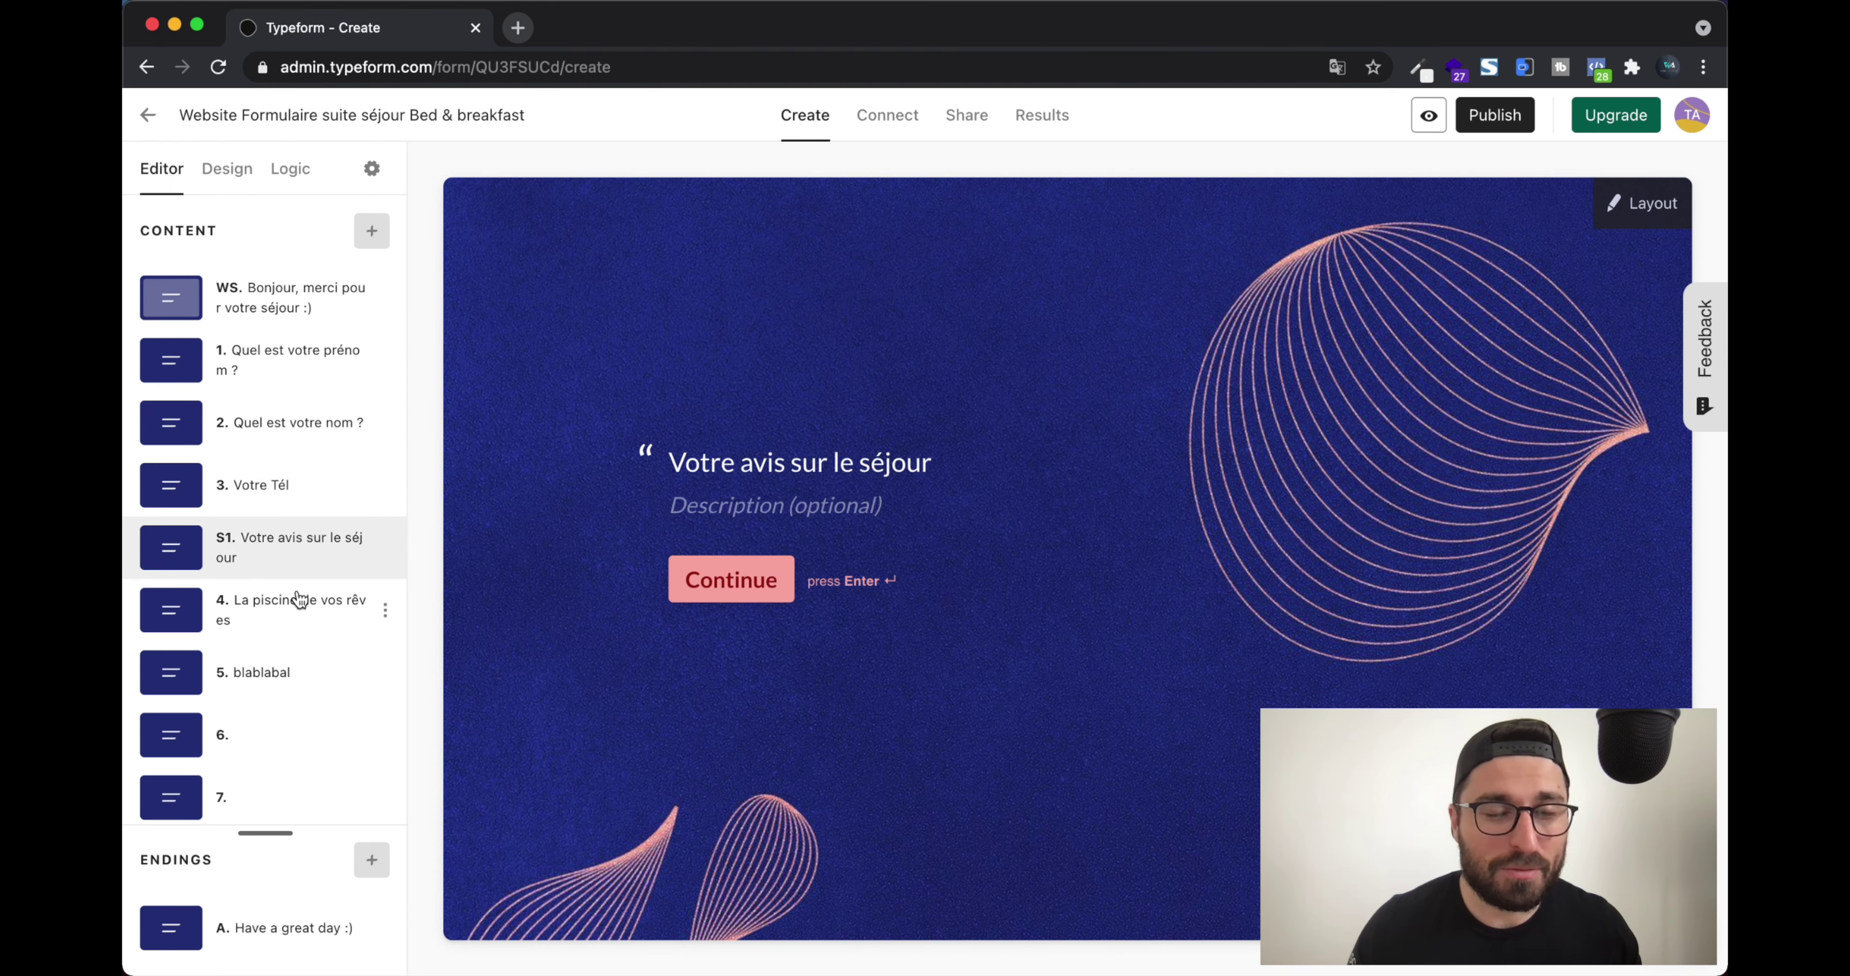
left_click(310, 608)
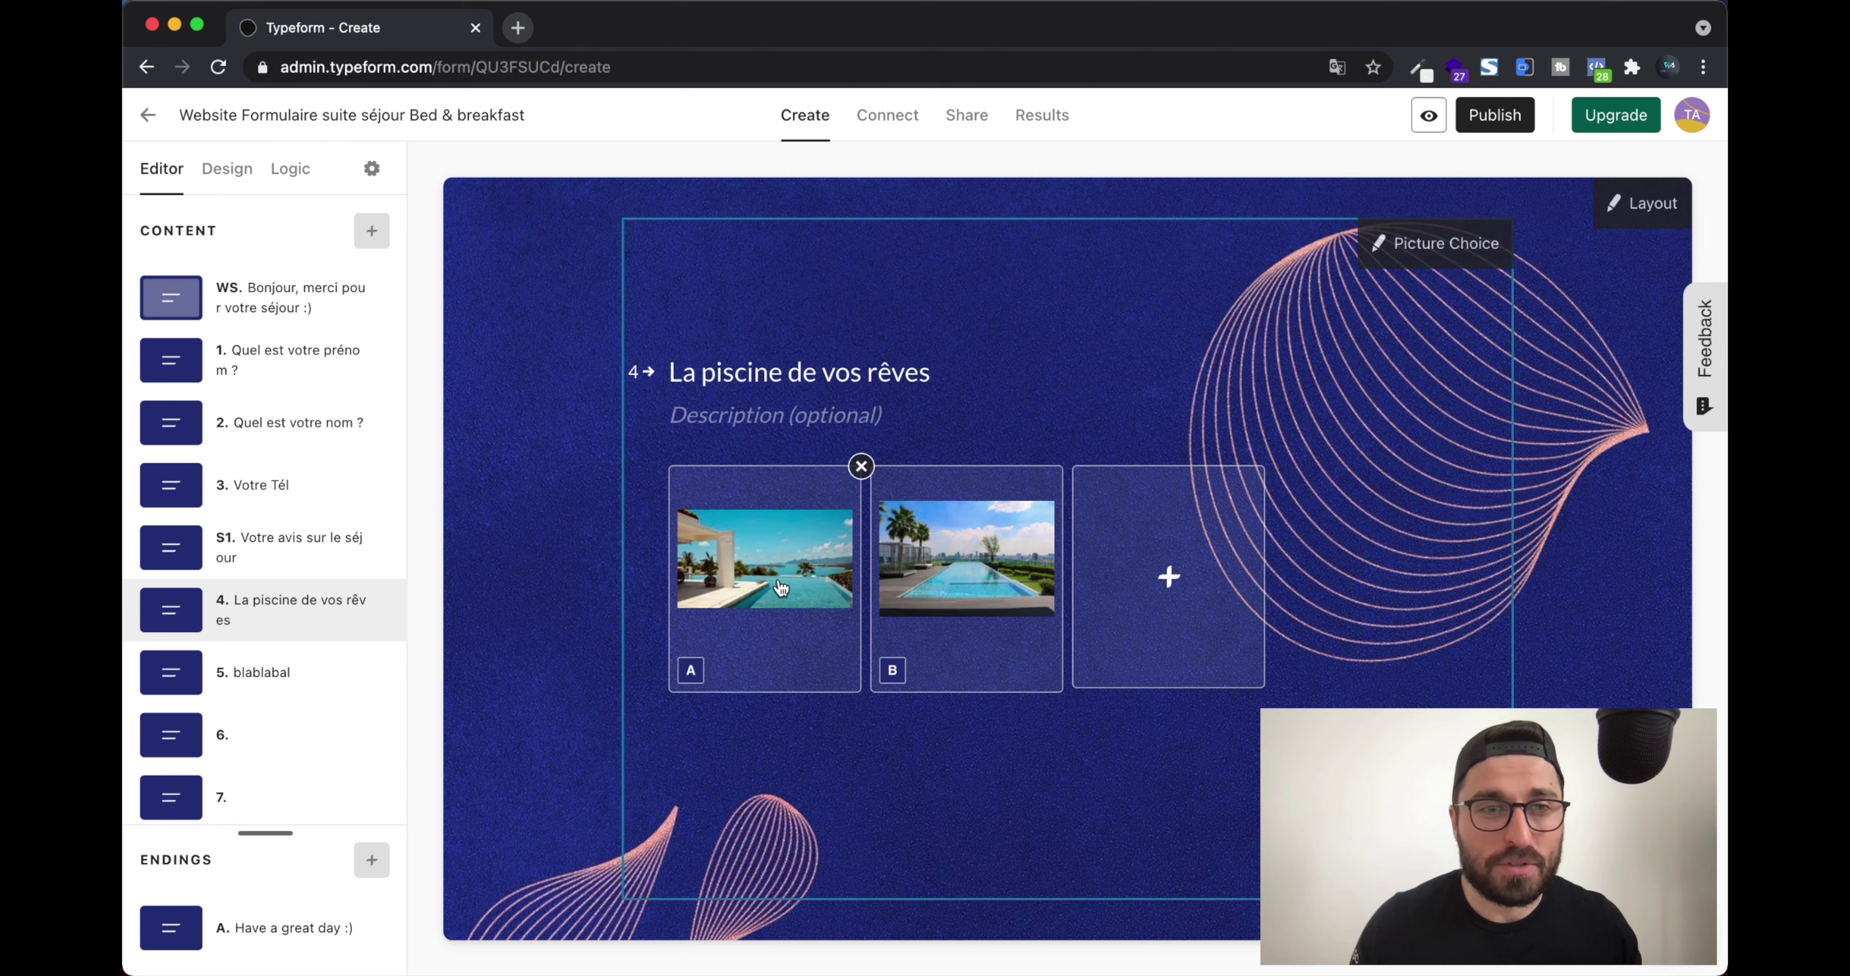
left_click(317, 668)
left_click(284, 734)
scroll(281, 718, "down", 3)
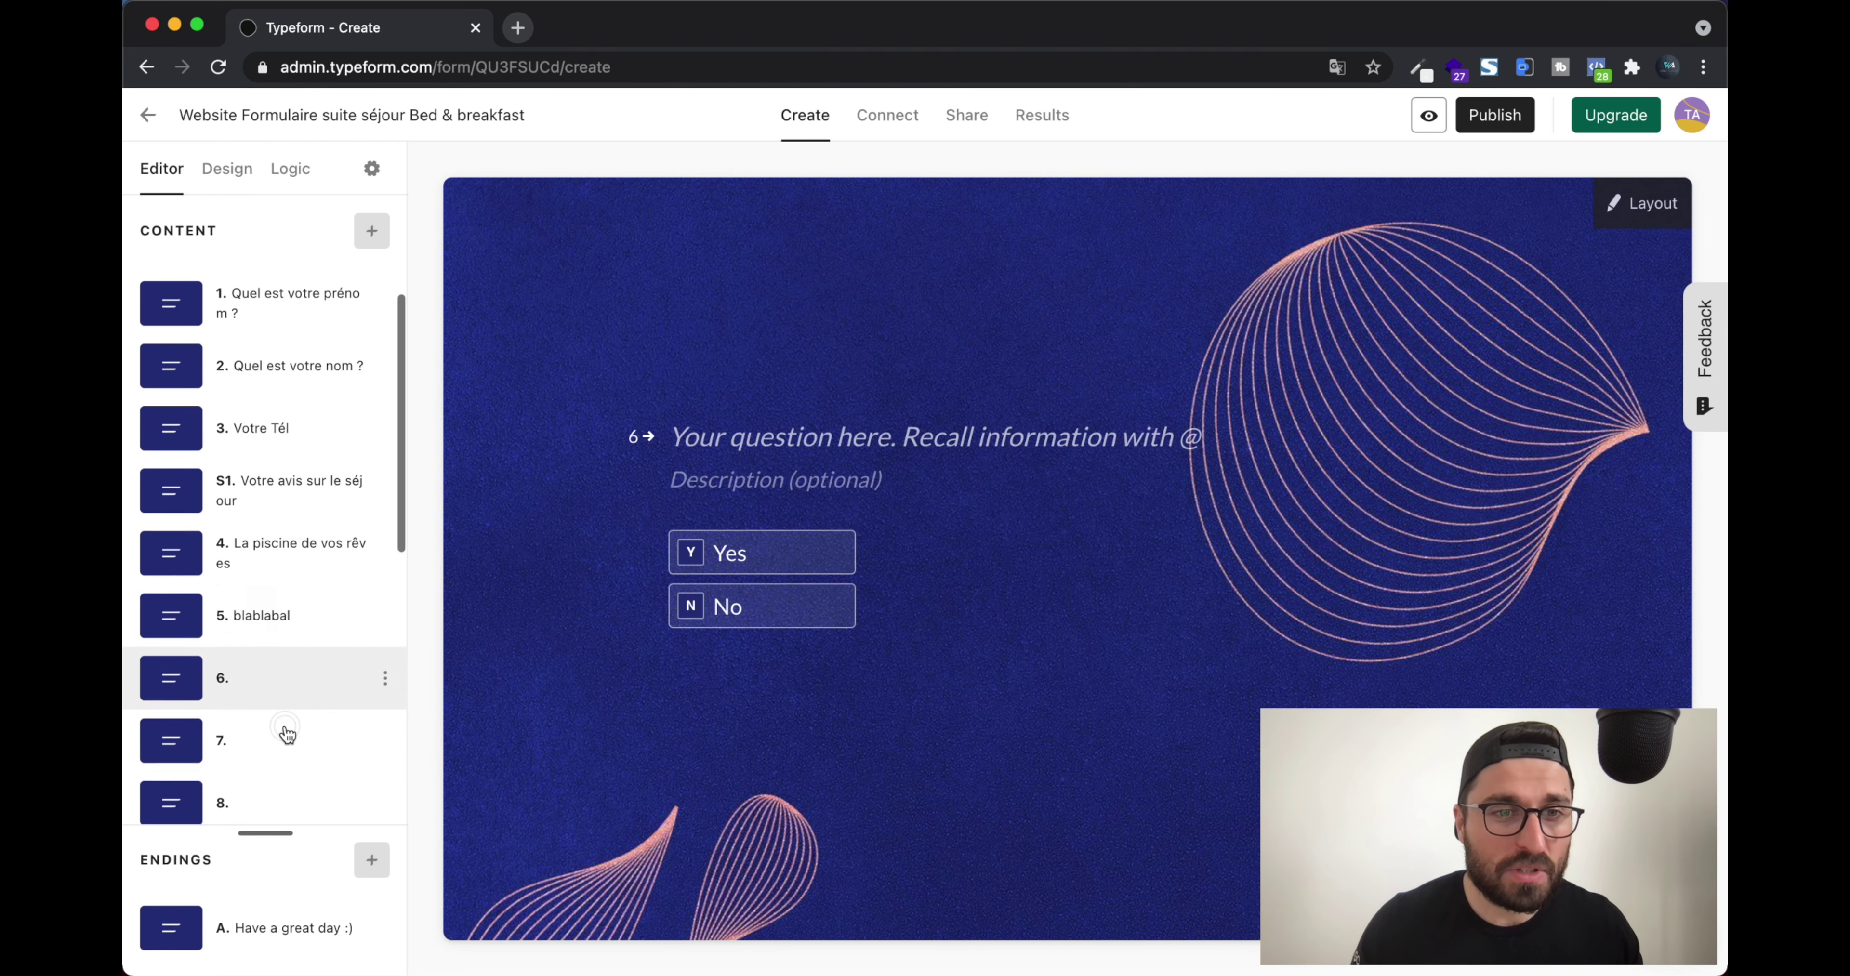
left_click(284, 577)
left_click(284, 659)
scroll(282, 660, "down", 5)
left_click(289, 590)
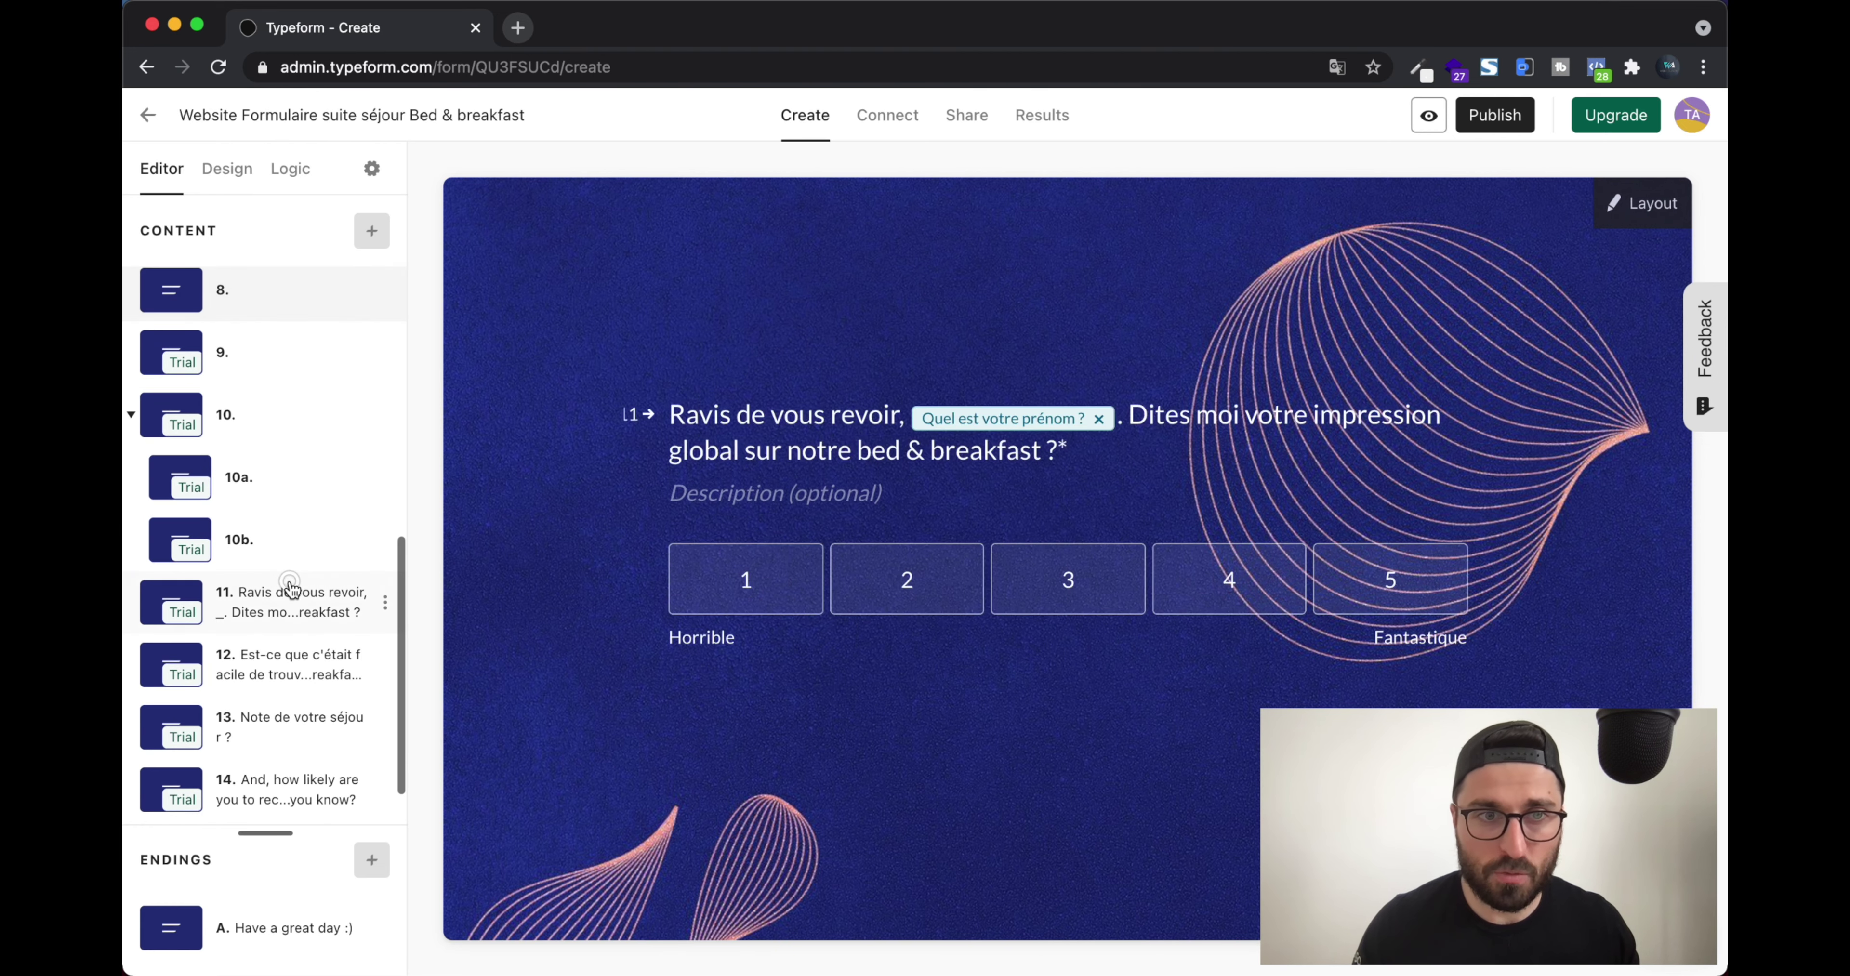
left_click(300, 438)
scroll(297, 488, "up", 3)
left_click(294, 530)
scroll(294, 535, "up", 5)
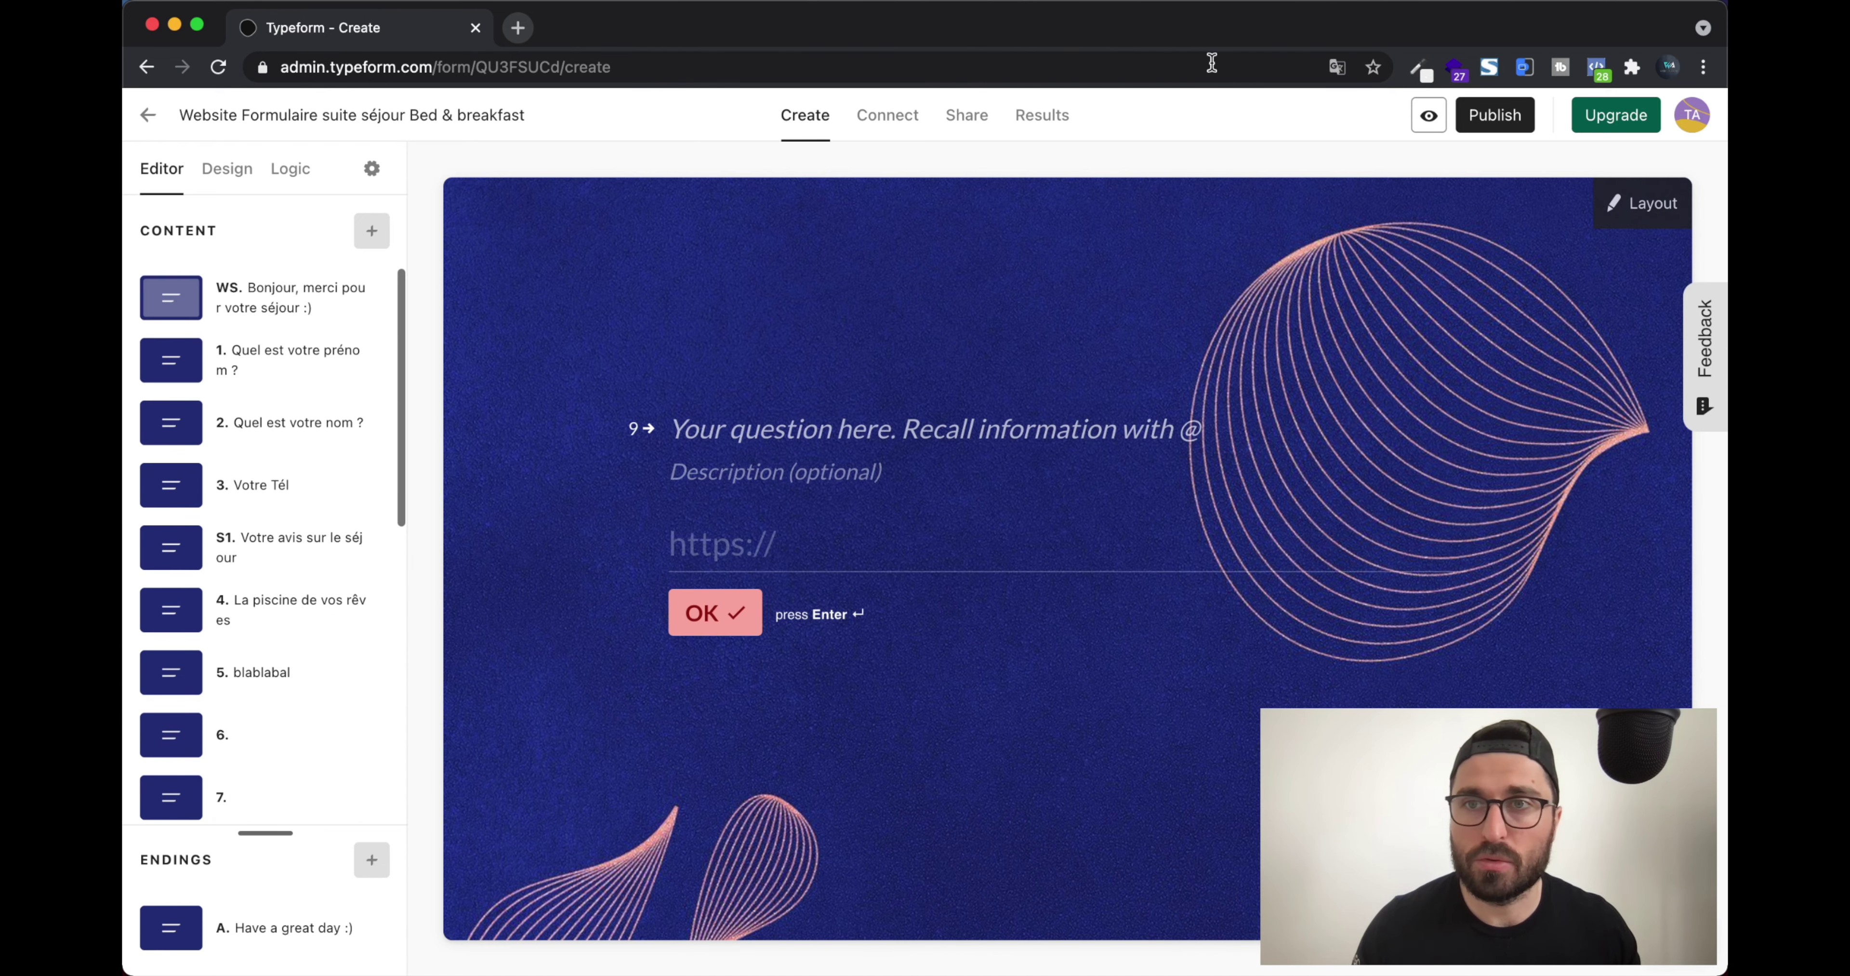
Open the form's live preview in desktop view and start the questionnaire from its welcome screen
left_click(1428, 114)
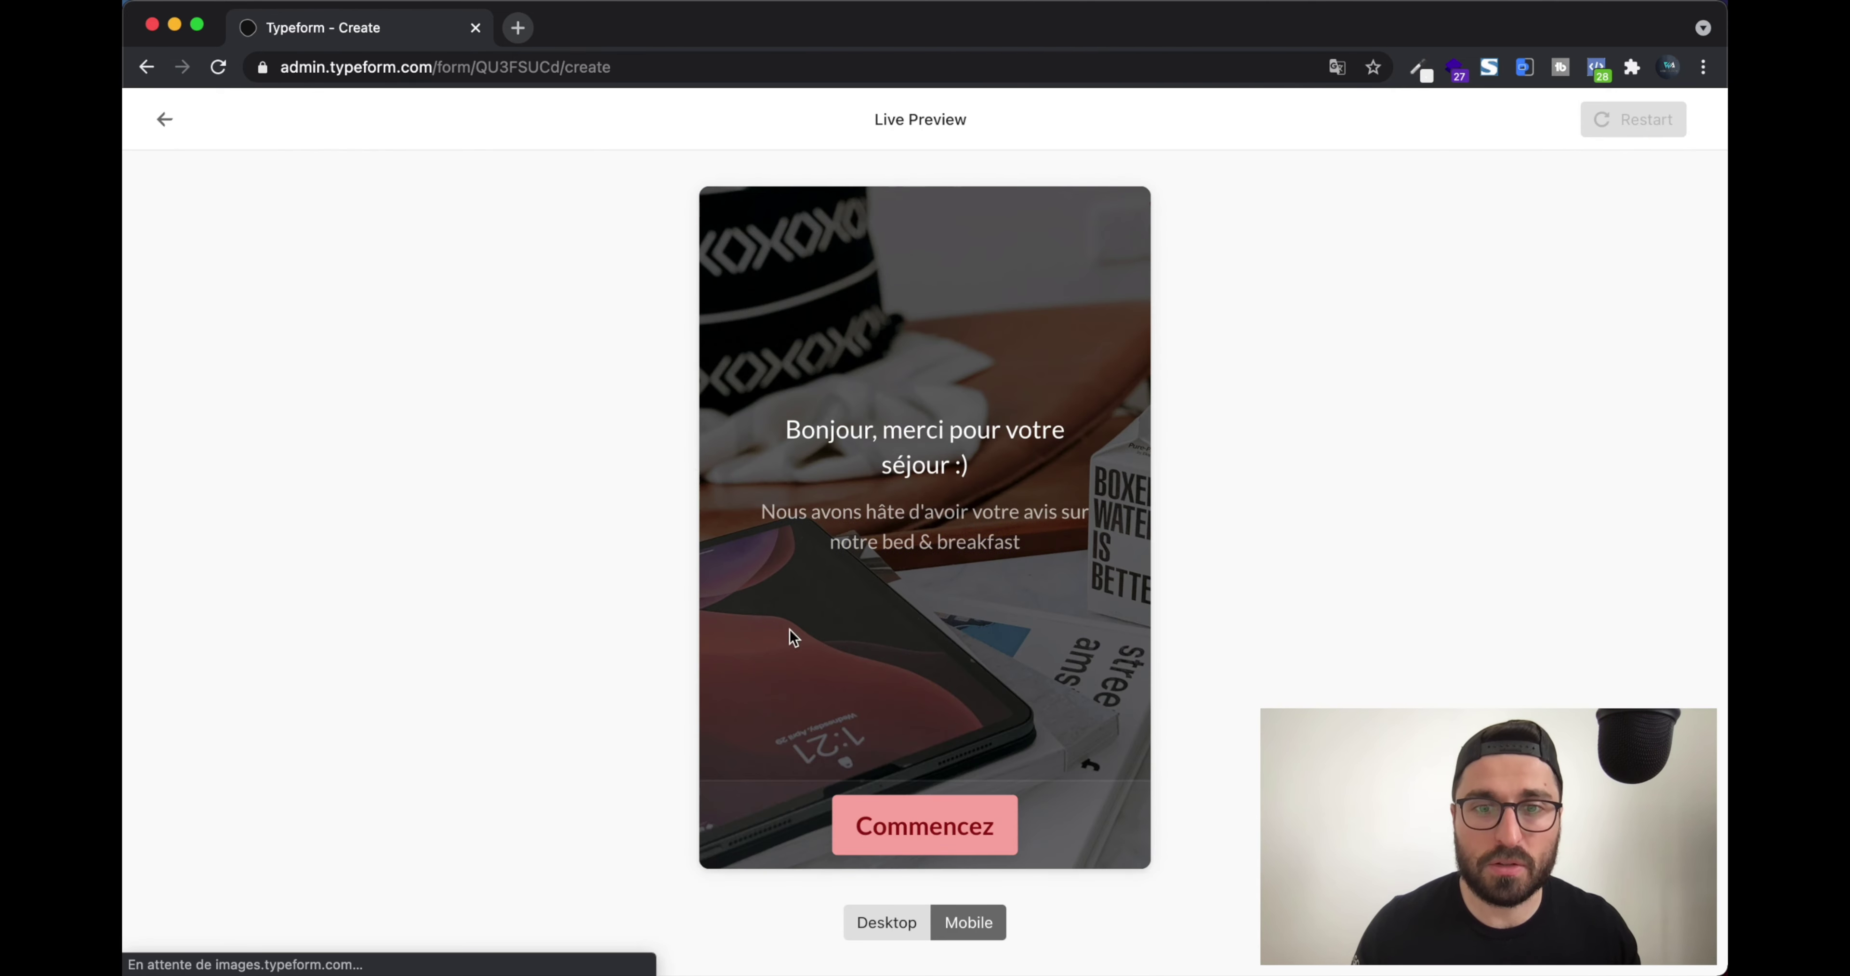
left_click(909, 923)
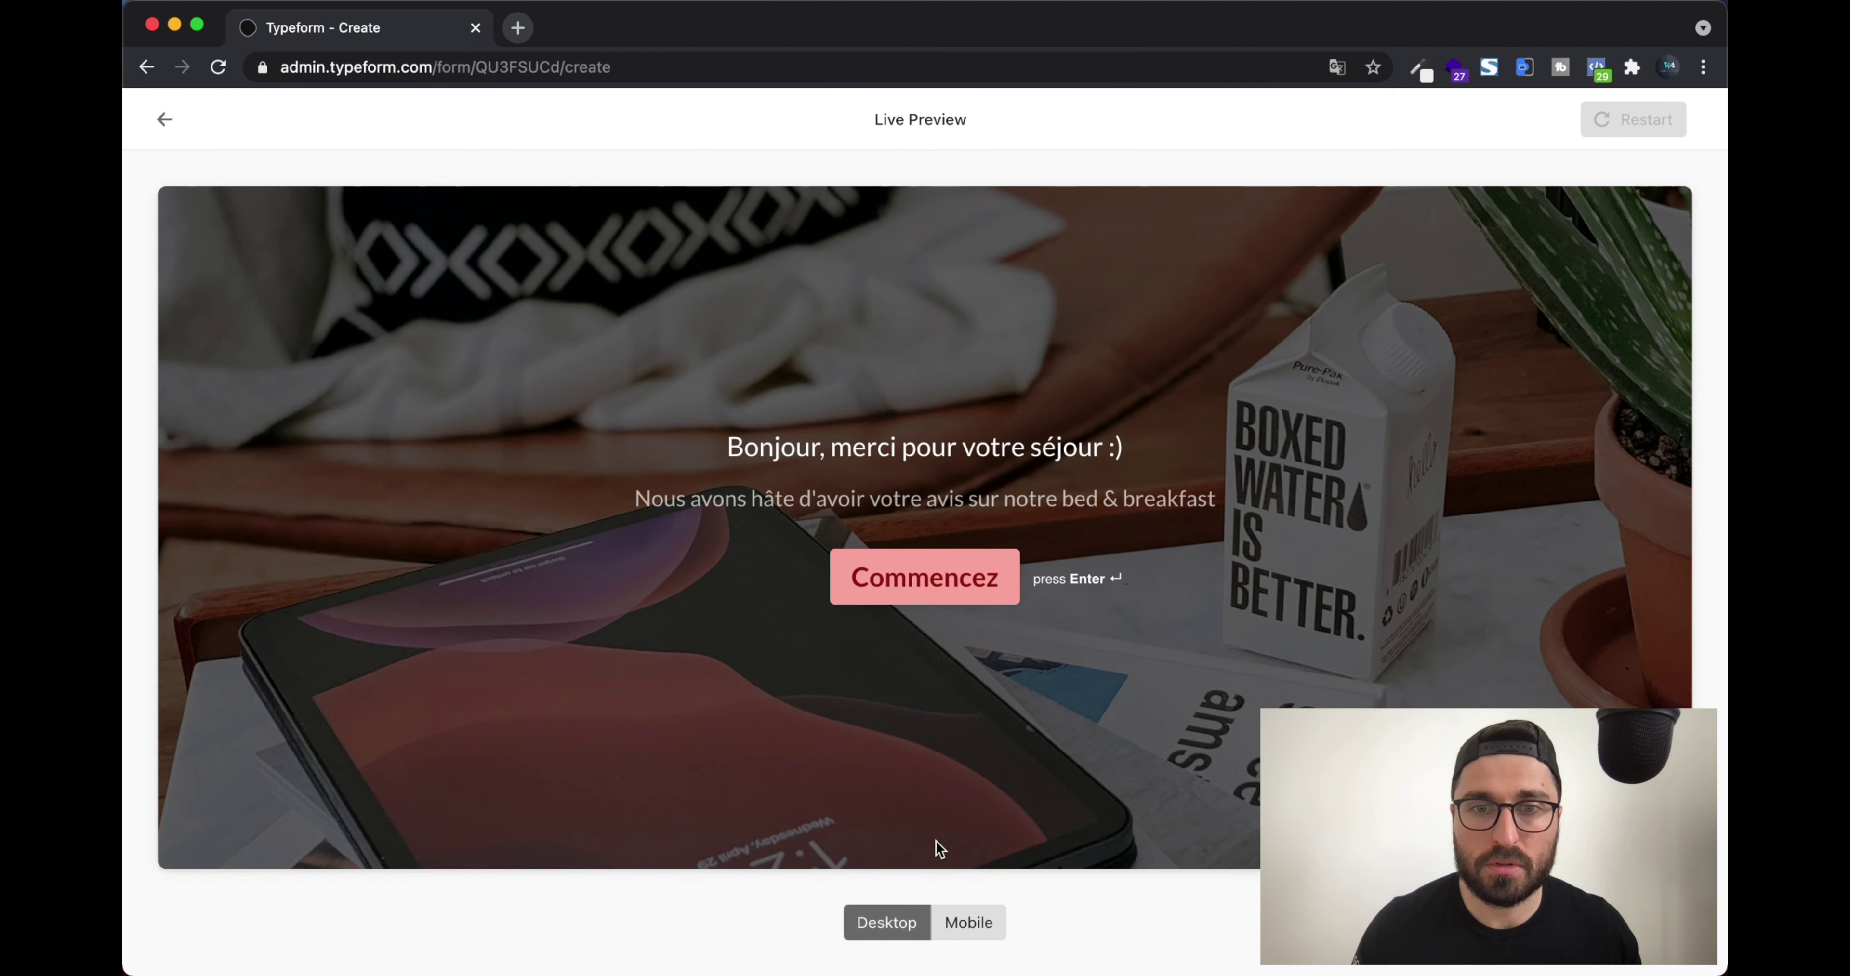
left_click(941, 578)
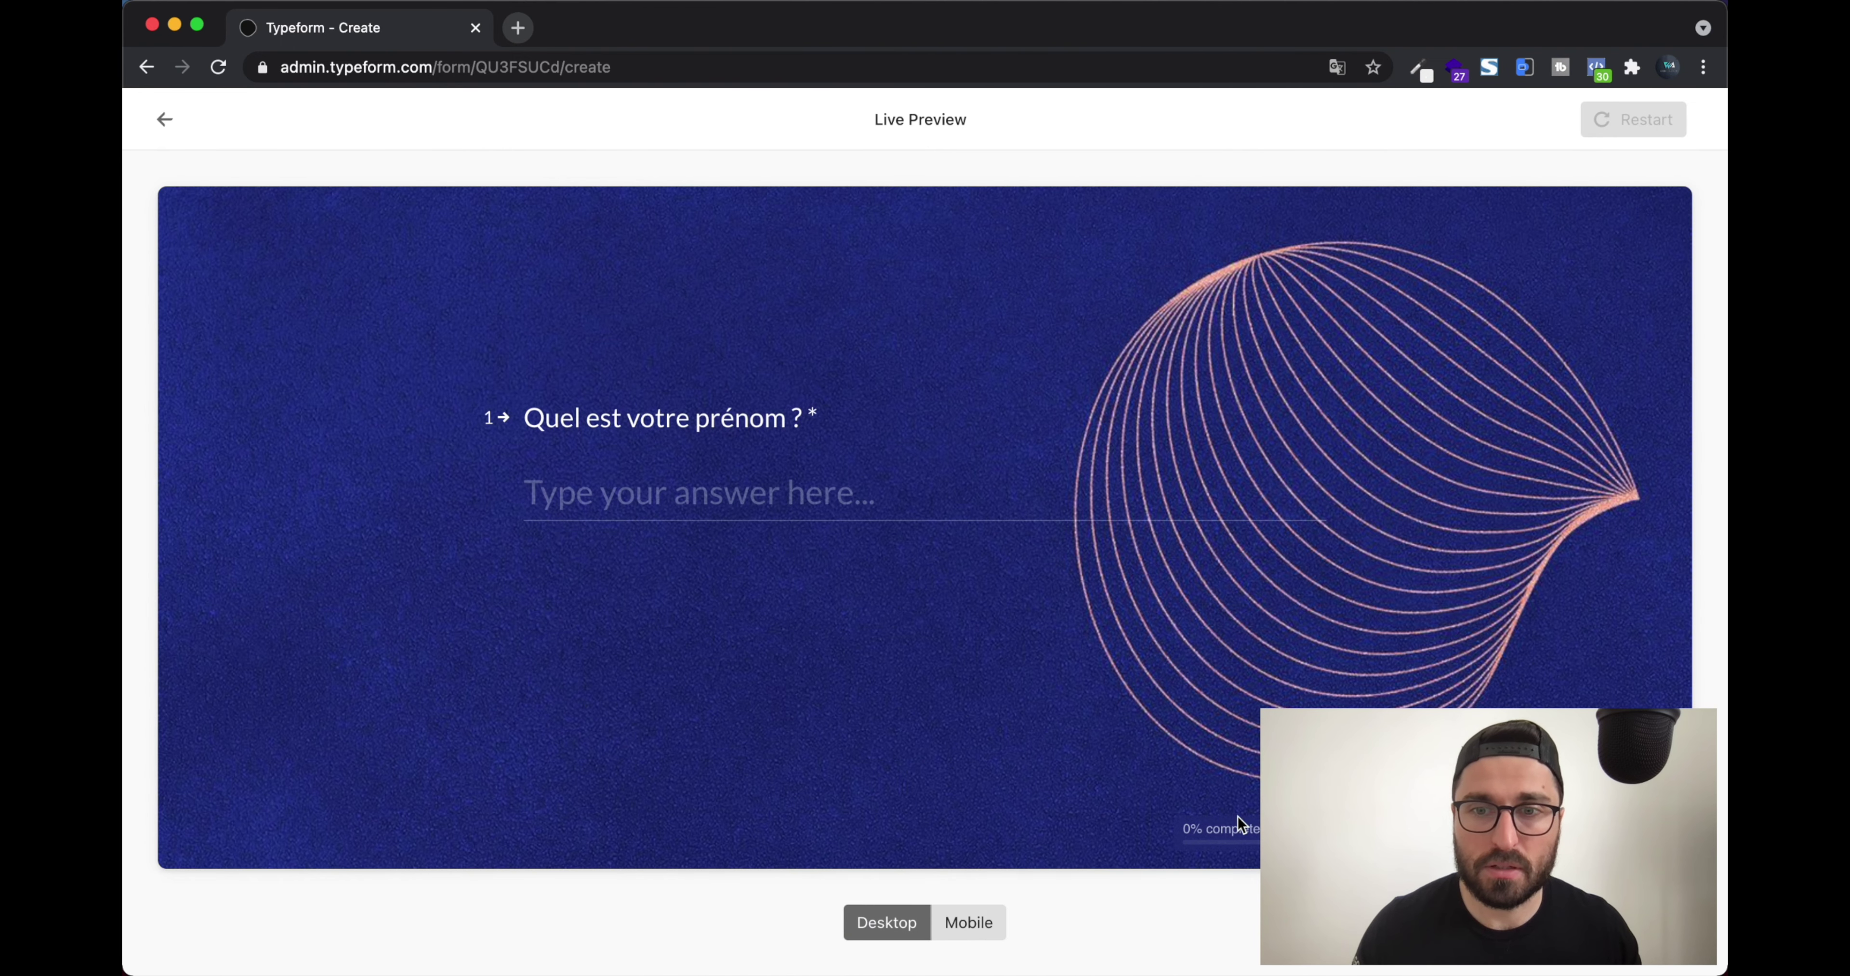
Test the preview by answering the first-name question with "qsdfsdfs" and the last-name question with "sdfsdf", then restart and leave it
type("qsdfdfs")
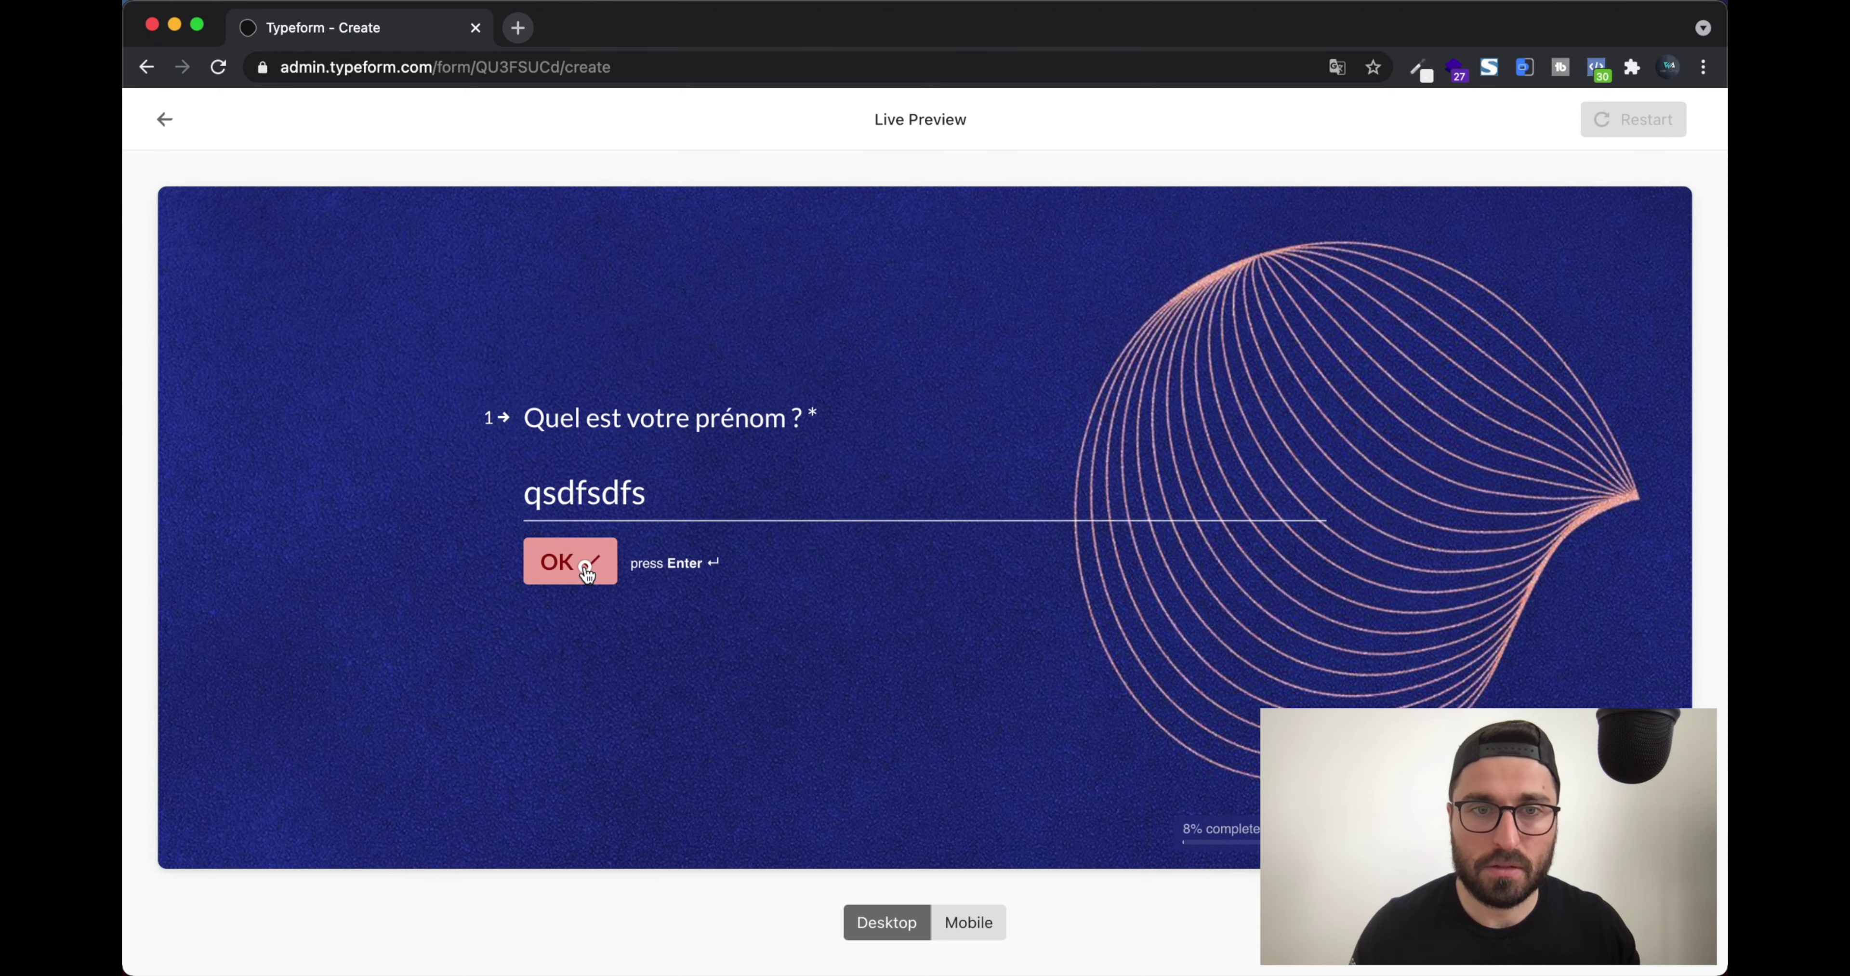
left_click(584, 566)
type("sdfsdf")
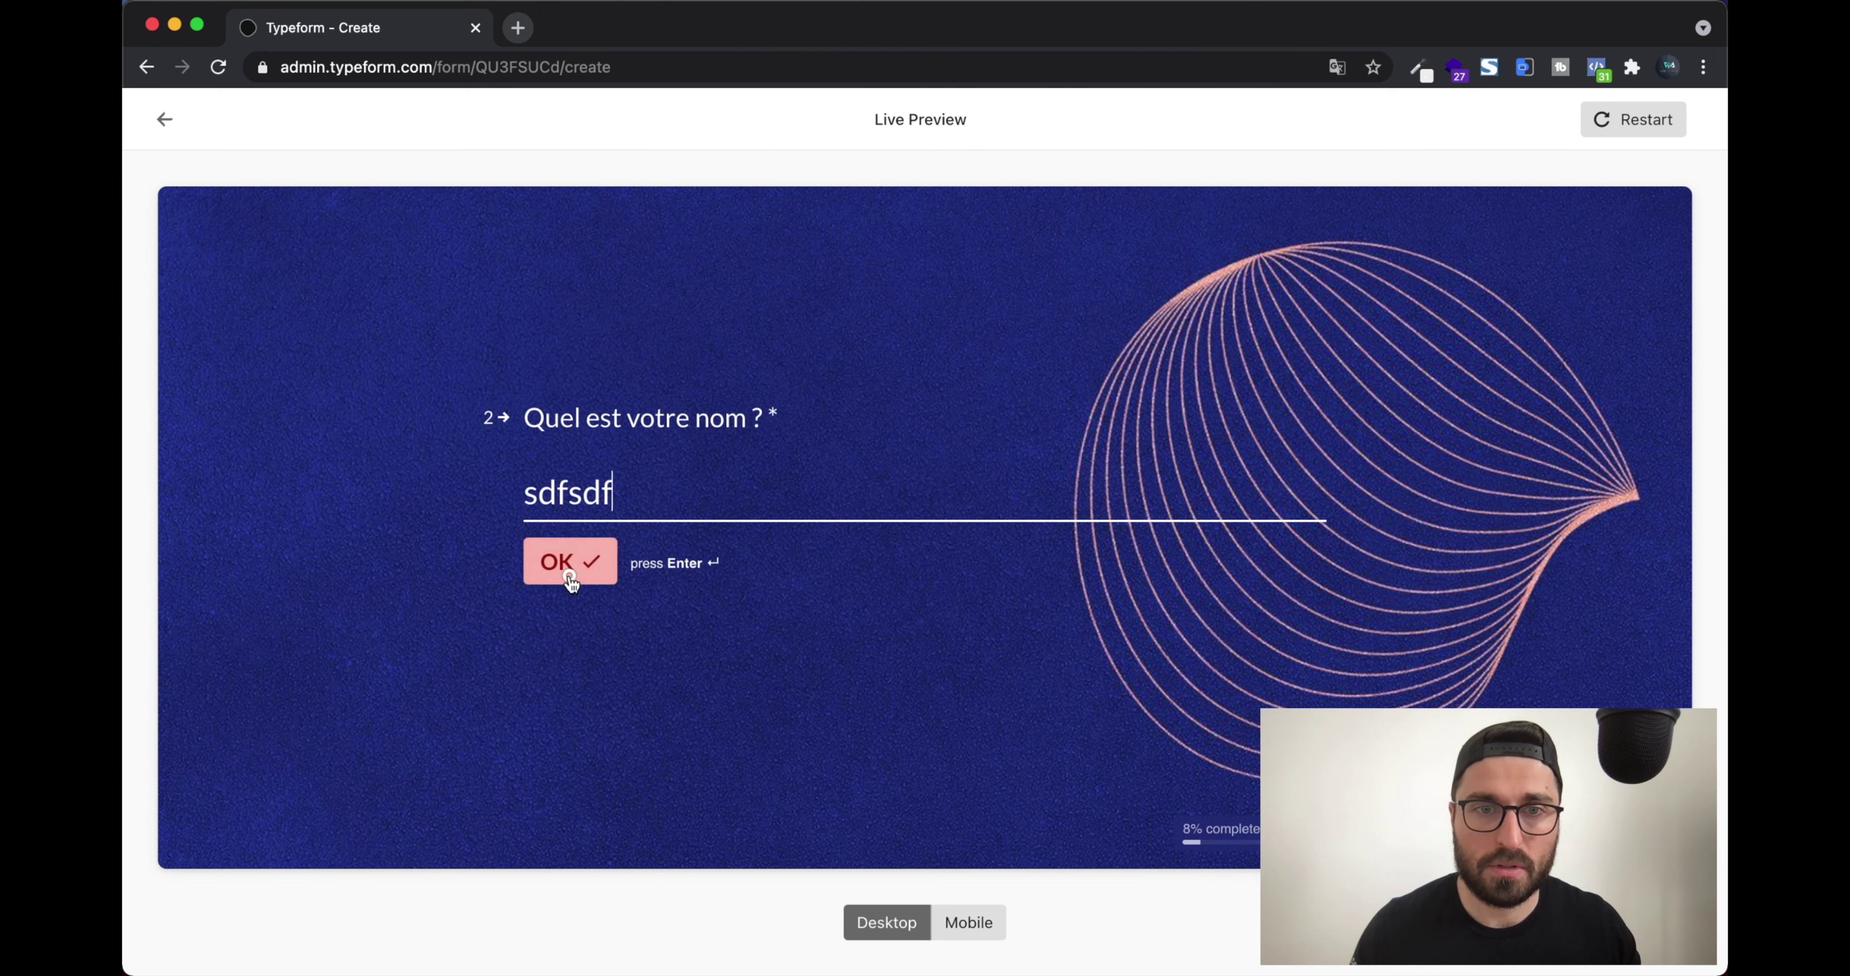
left_click(569, 574)
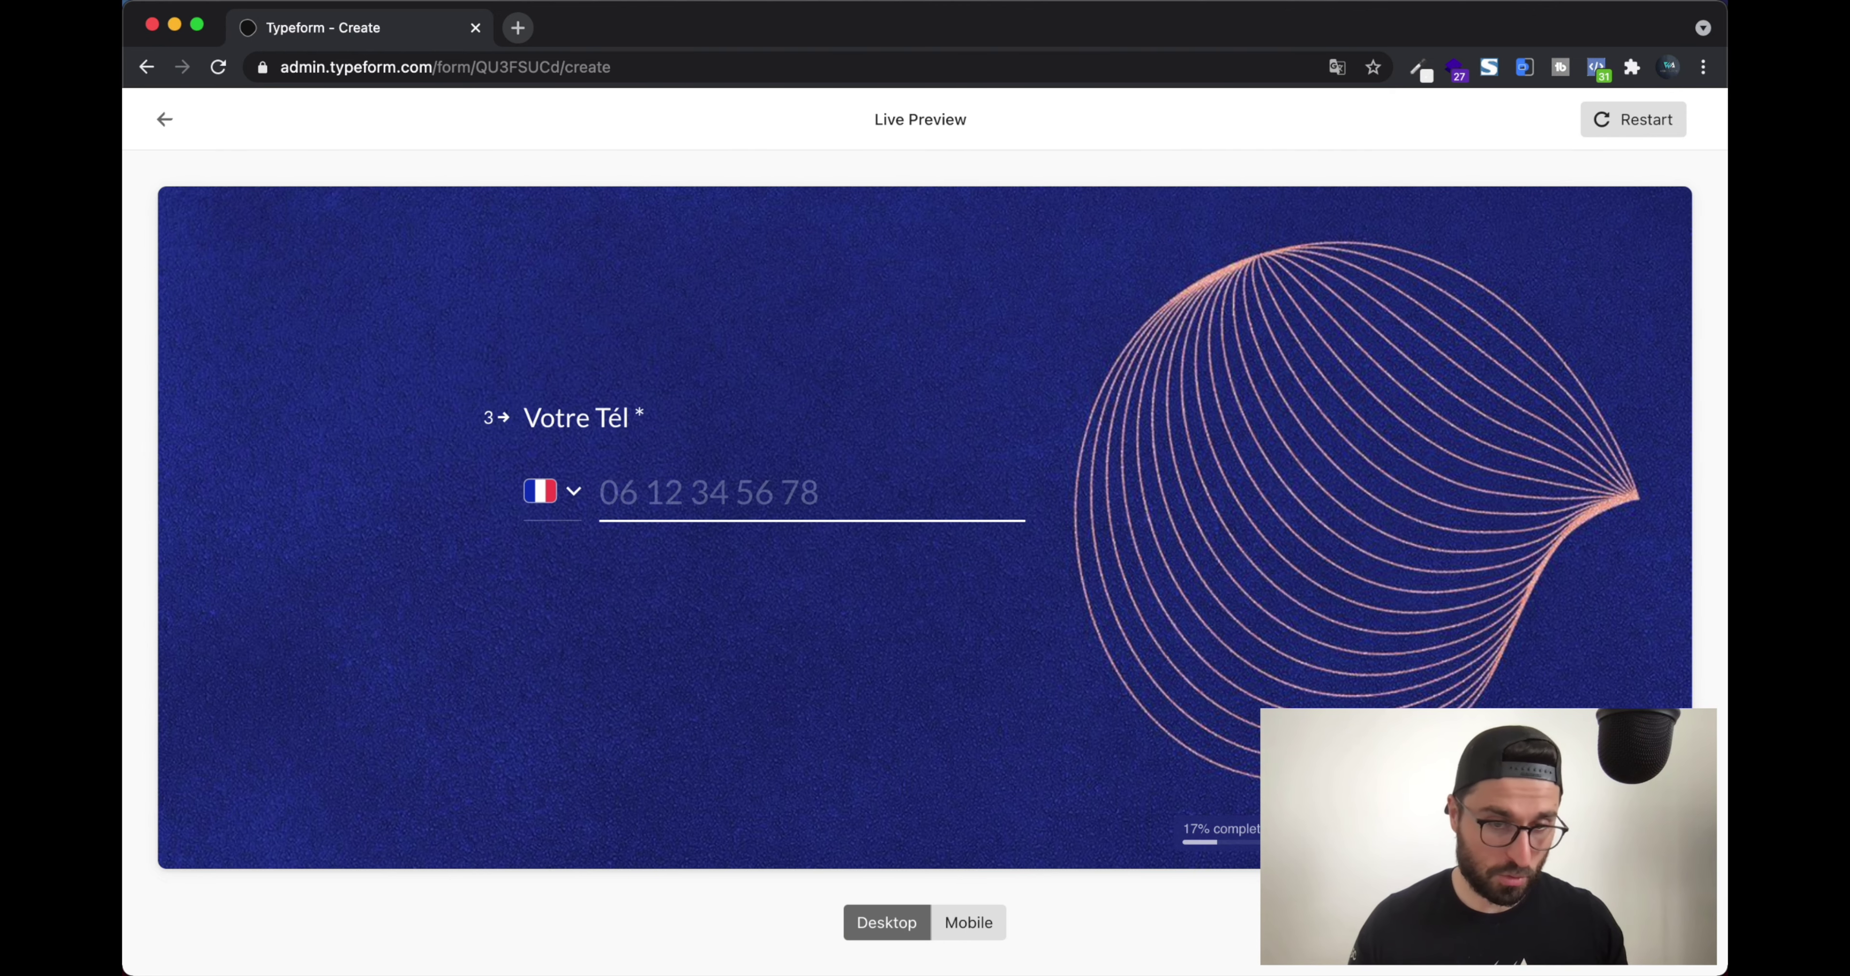
left_click(1618, 128)
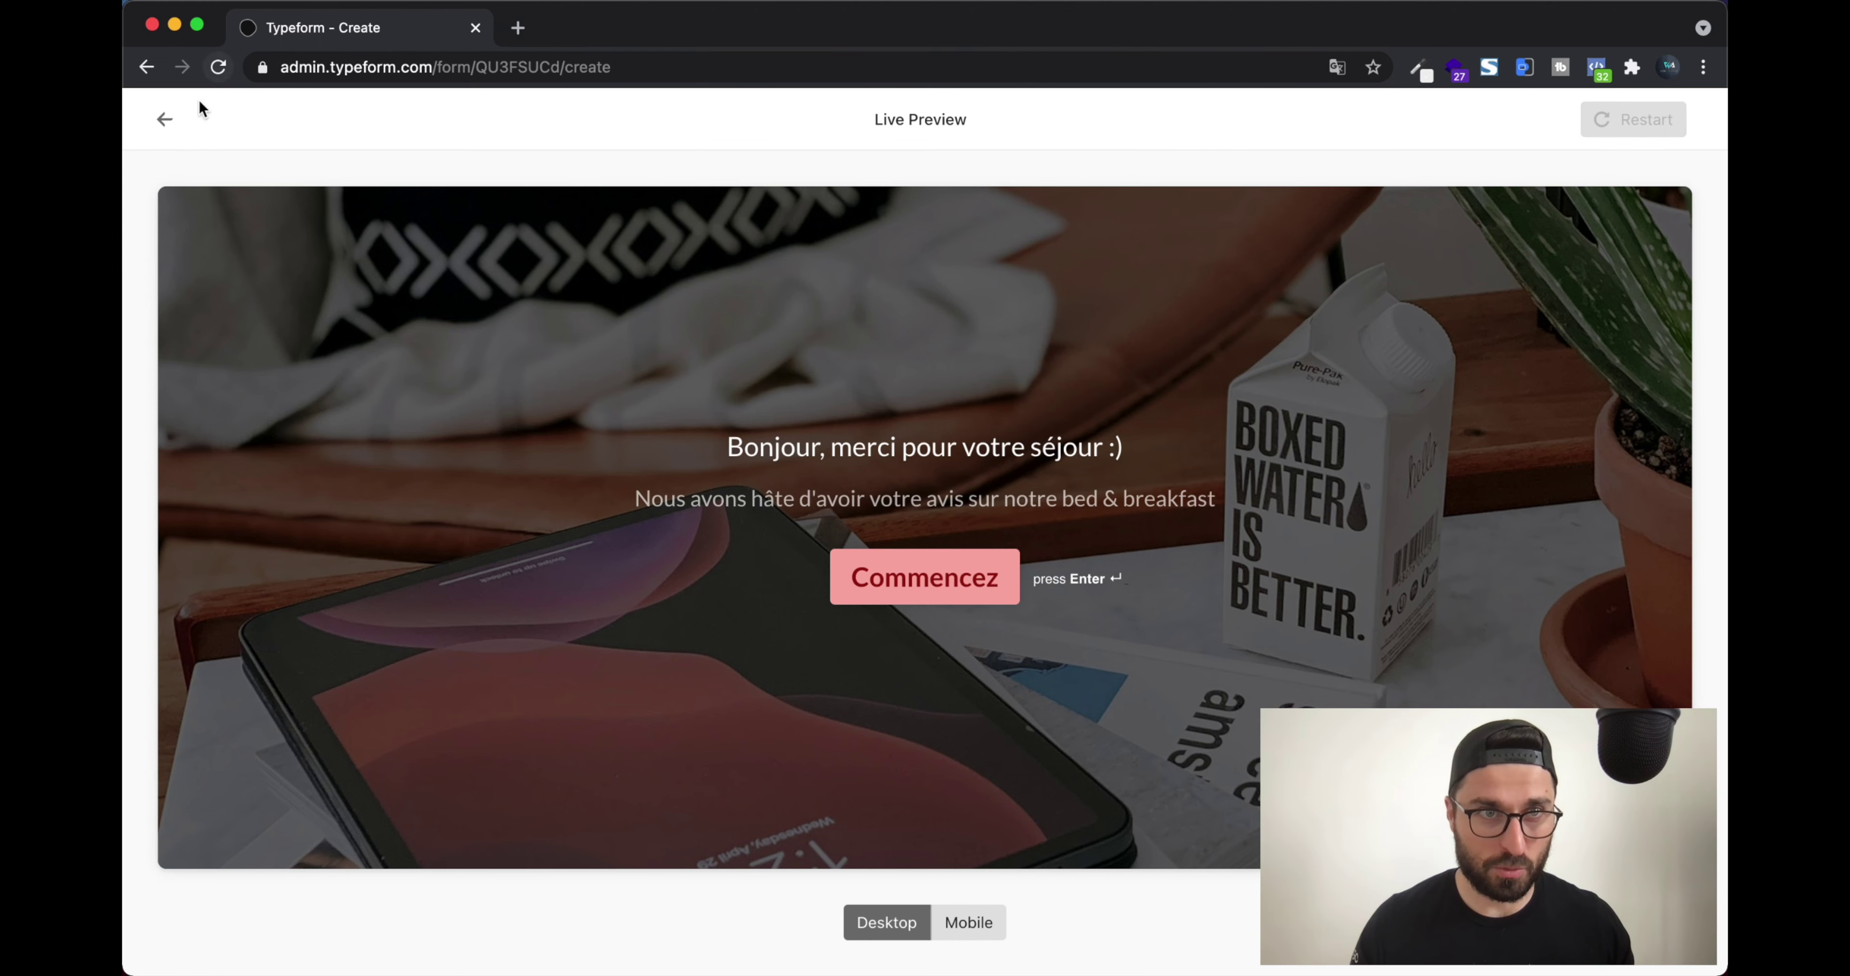
left_click(167, 122)
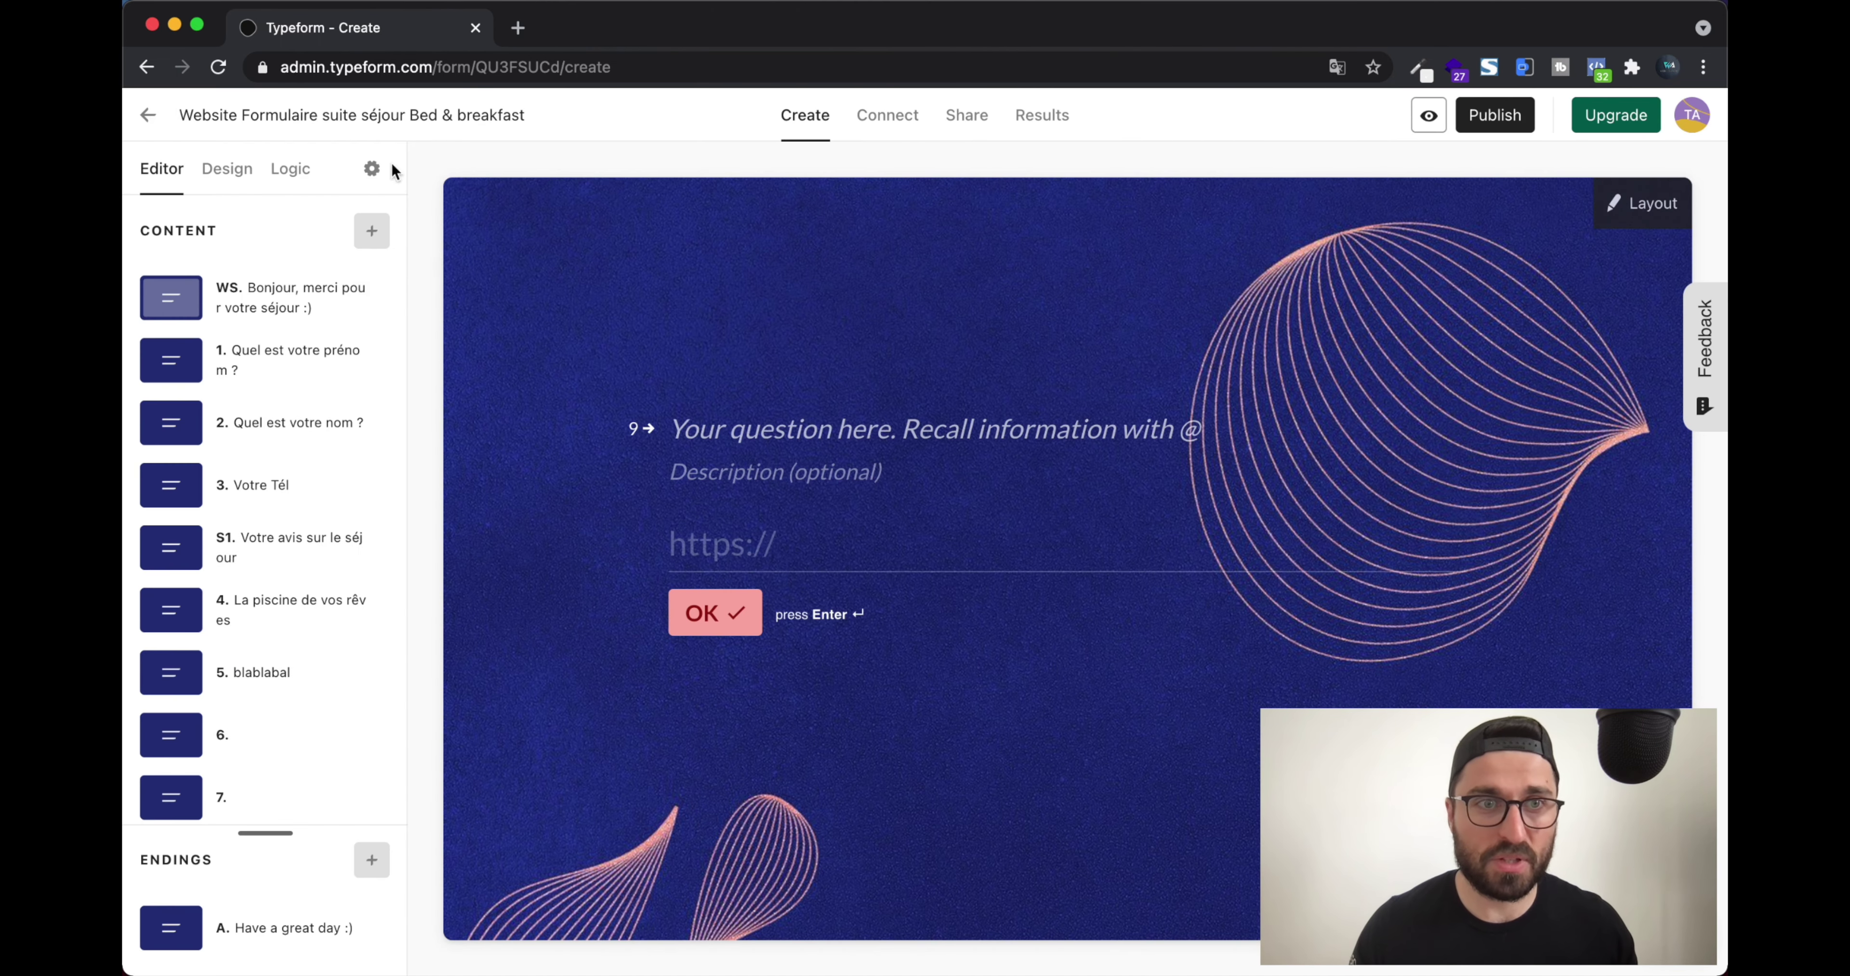
Try to publish the form and read the notice about its trial features
scroll(251, 488, "down", 10)
scroll(251, 488, "up", 10)
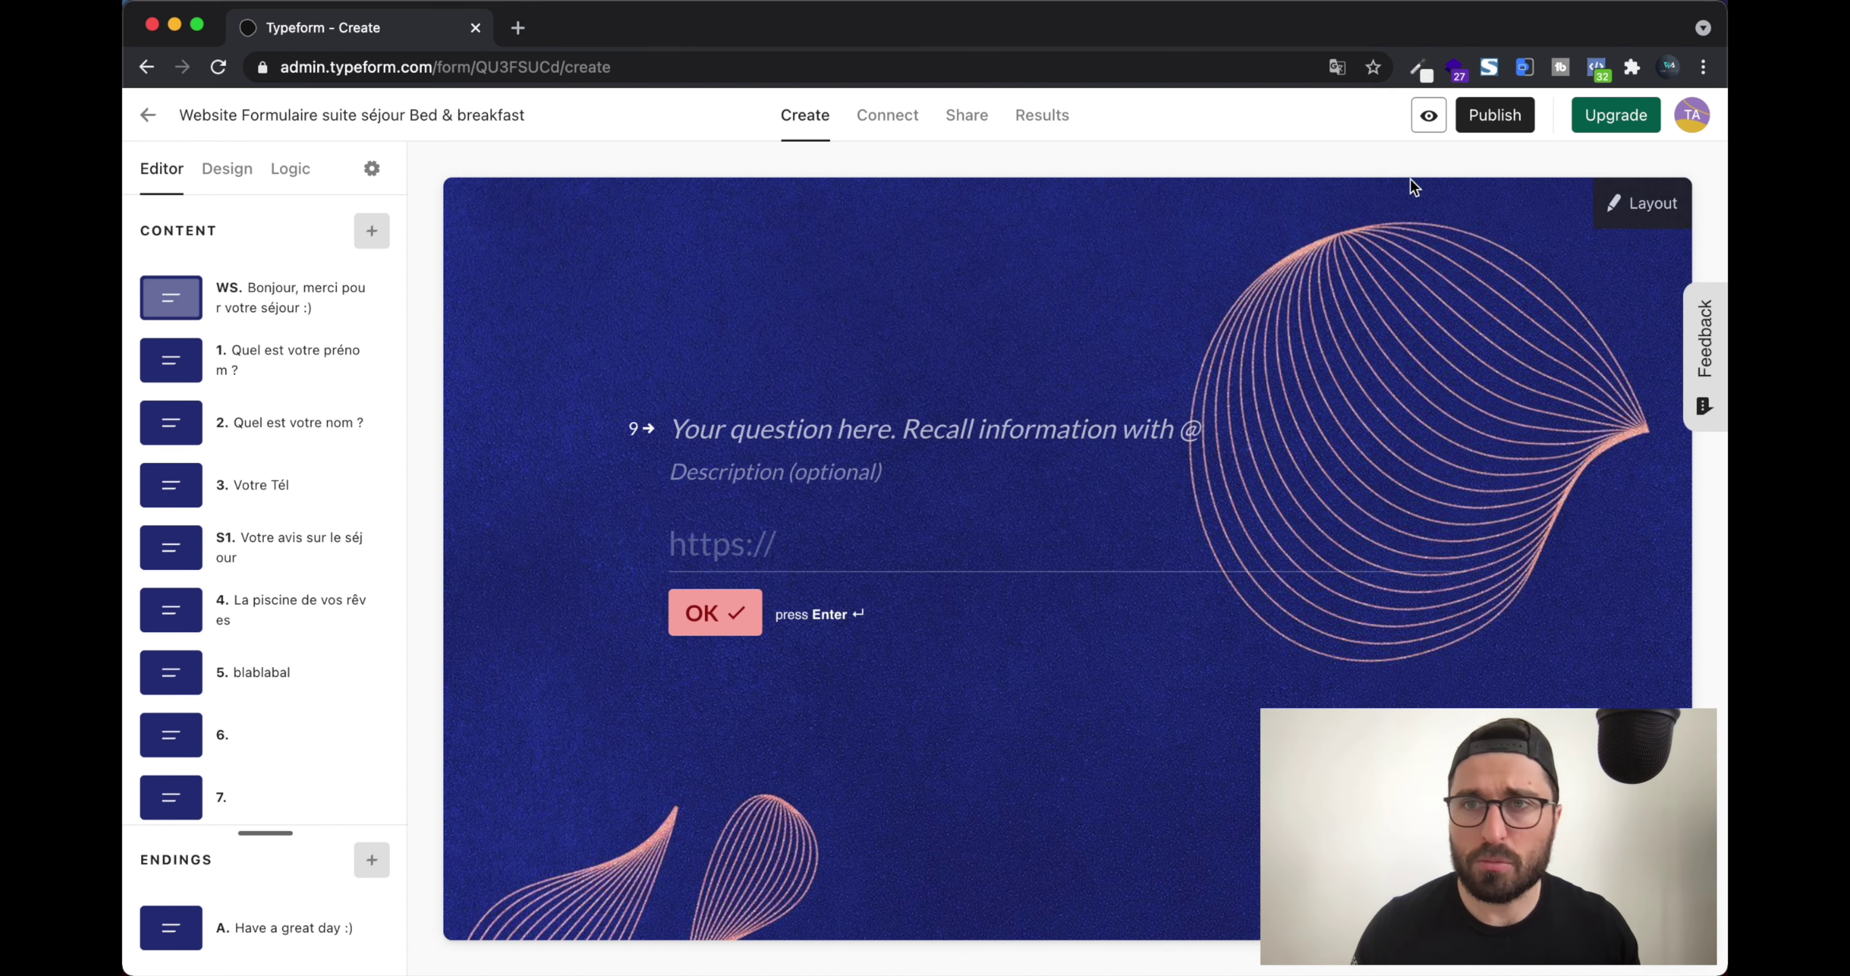
left_click(1486, 127)
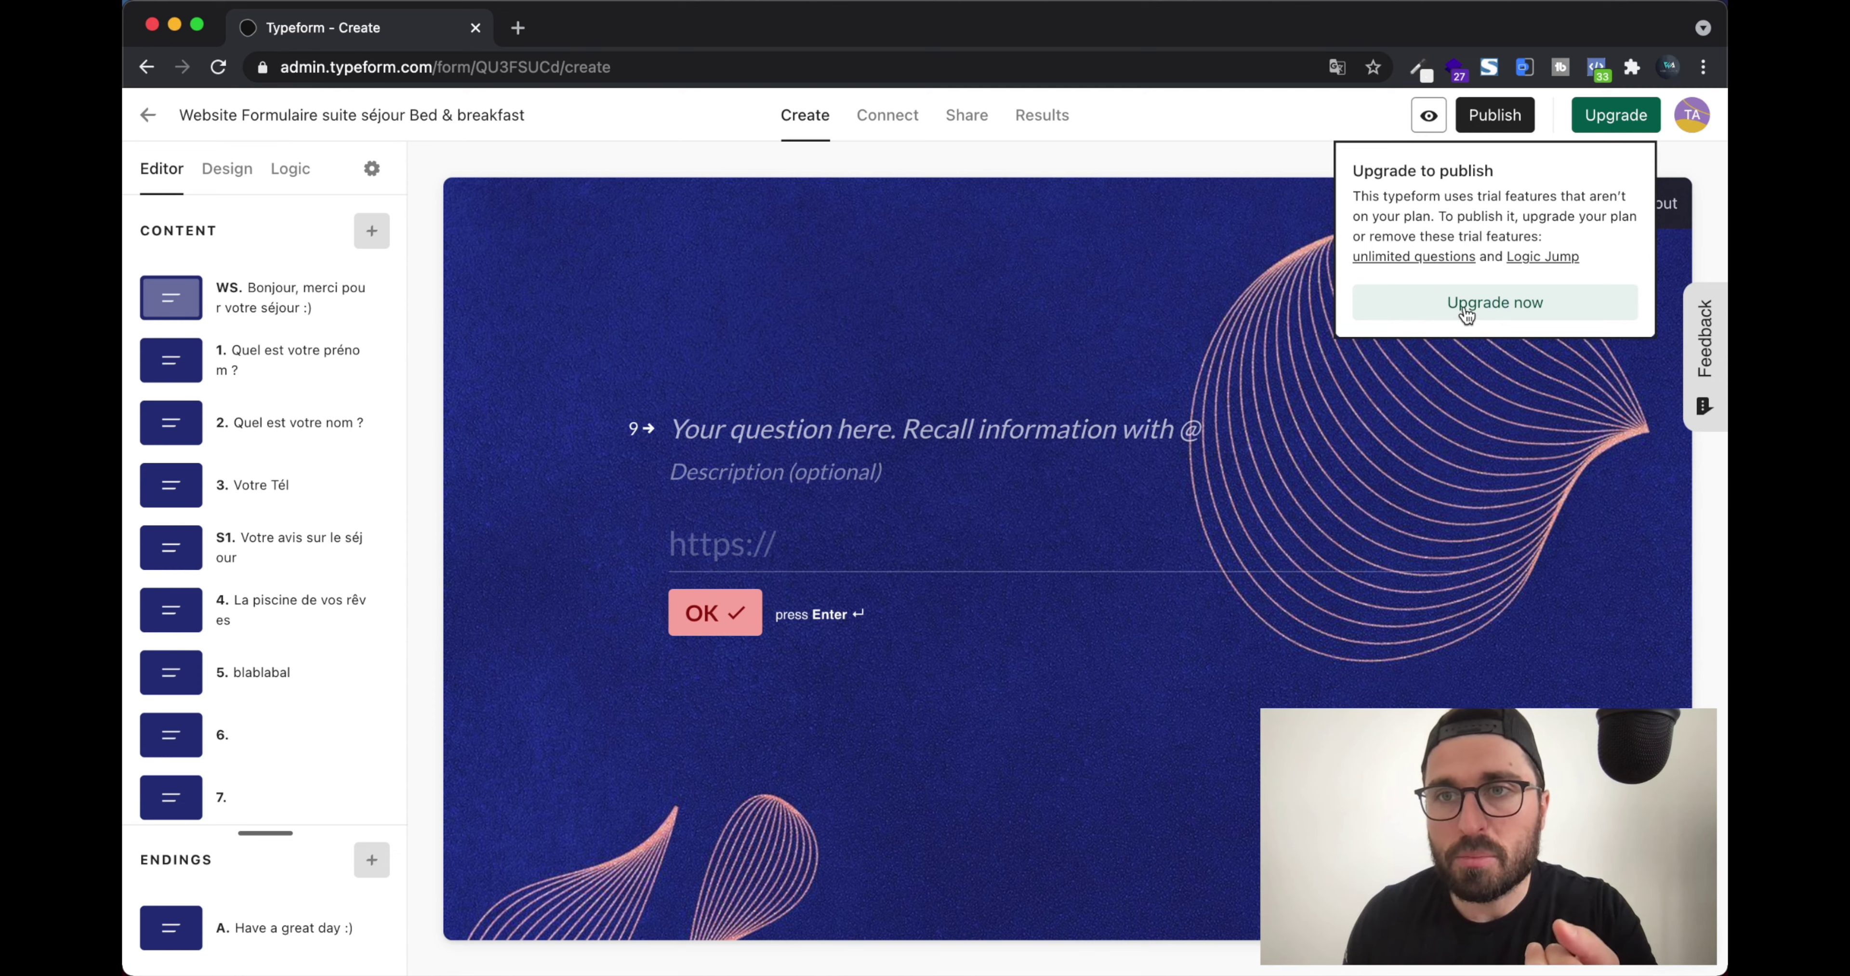
left_click_drag(1355, 196, 1495, 233)
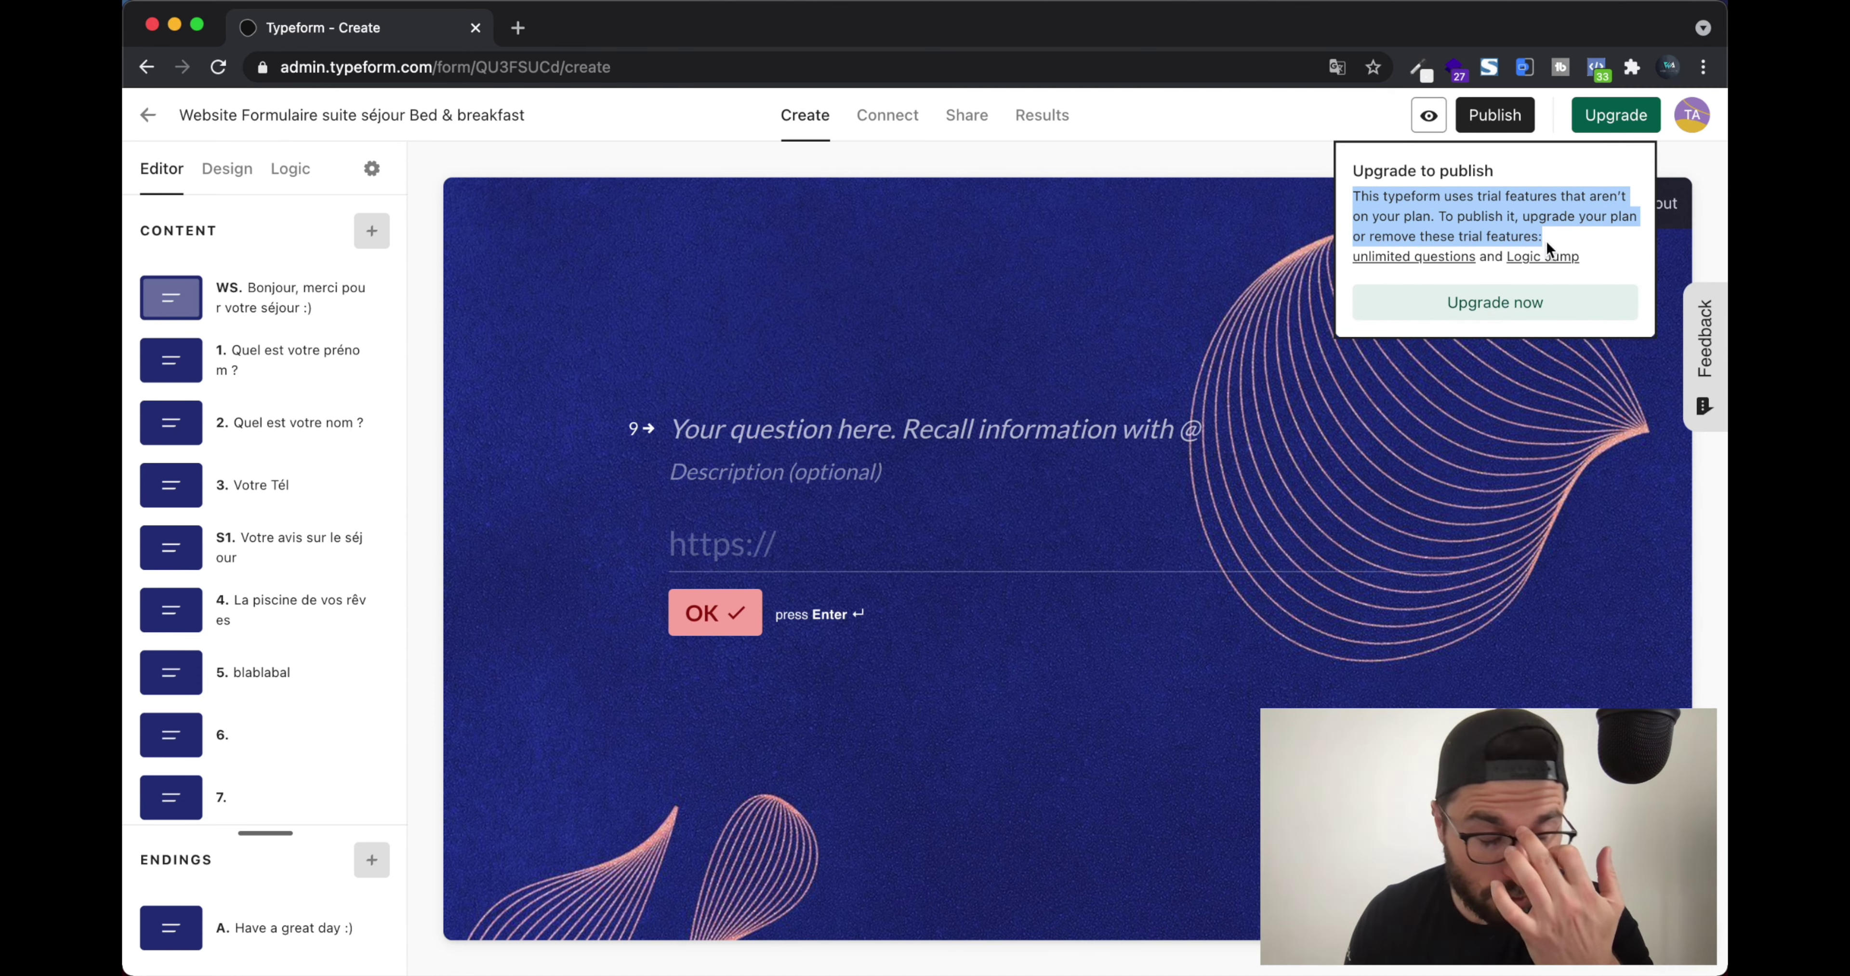
left_click(1574, 233)
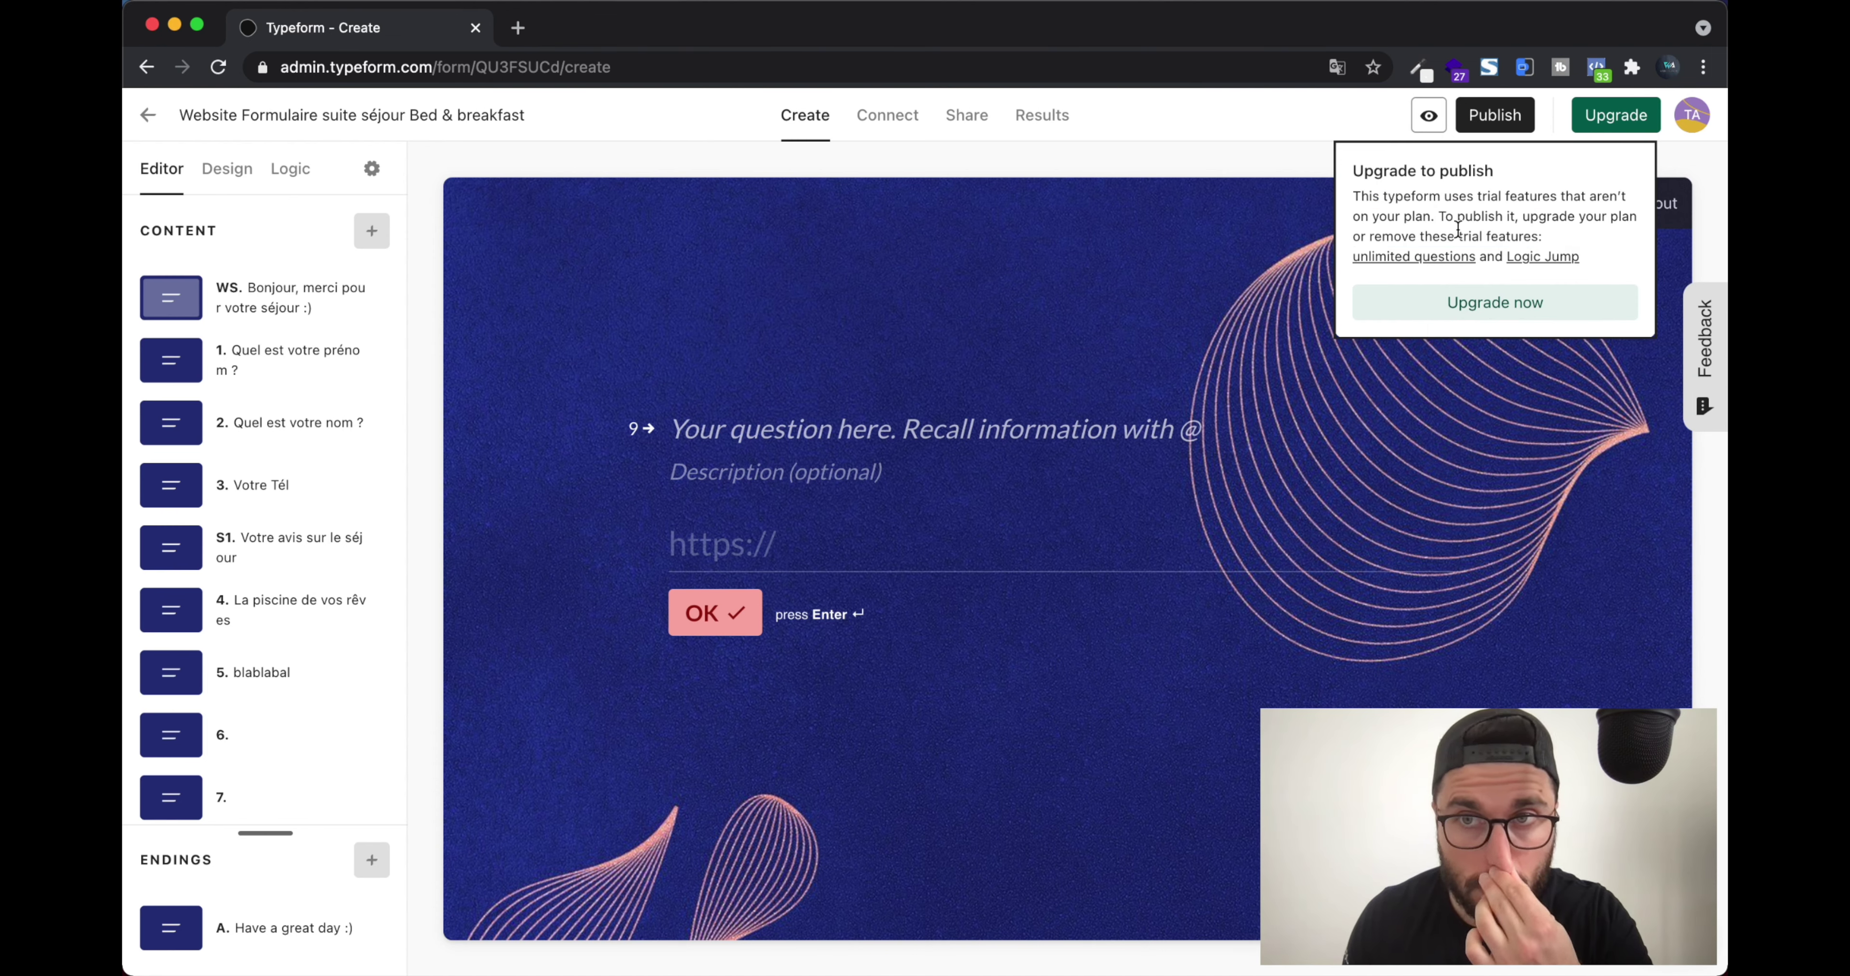
Delete all trial-marked items from the form: questions 9 to 14, including the matrix and Website questions, and the closing statement S2
scroll(345, 713, "down", 8)
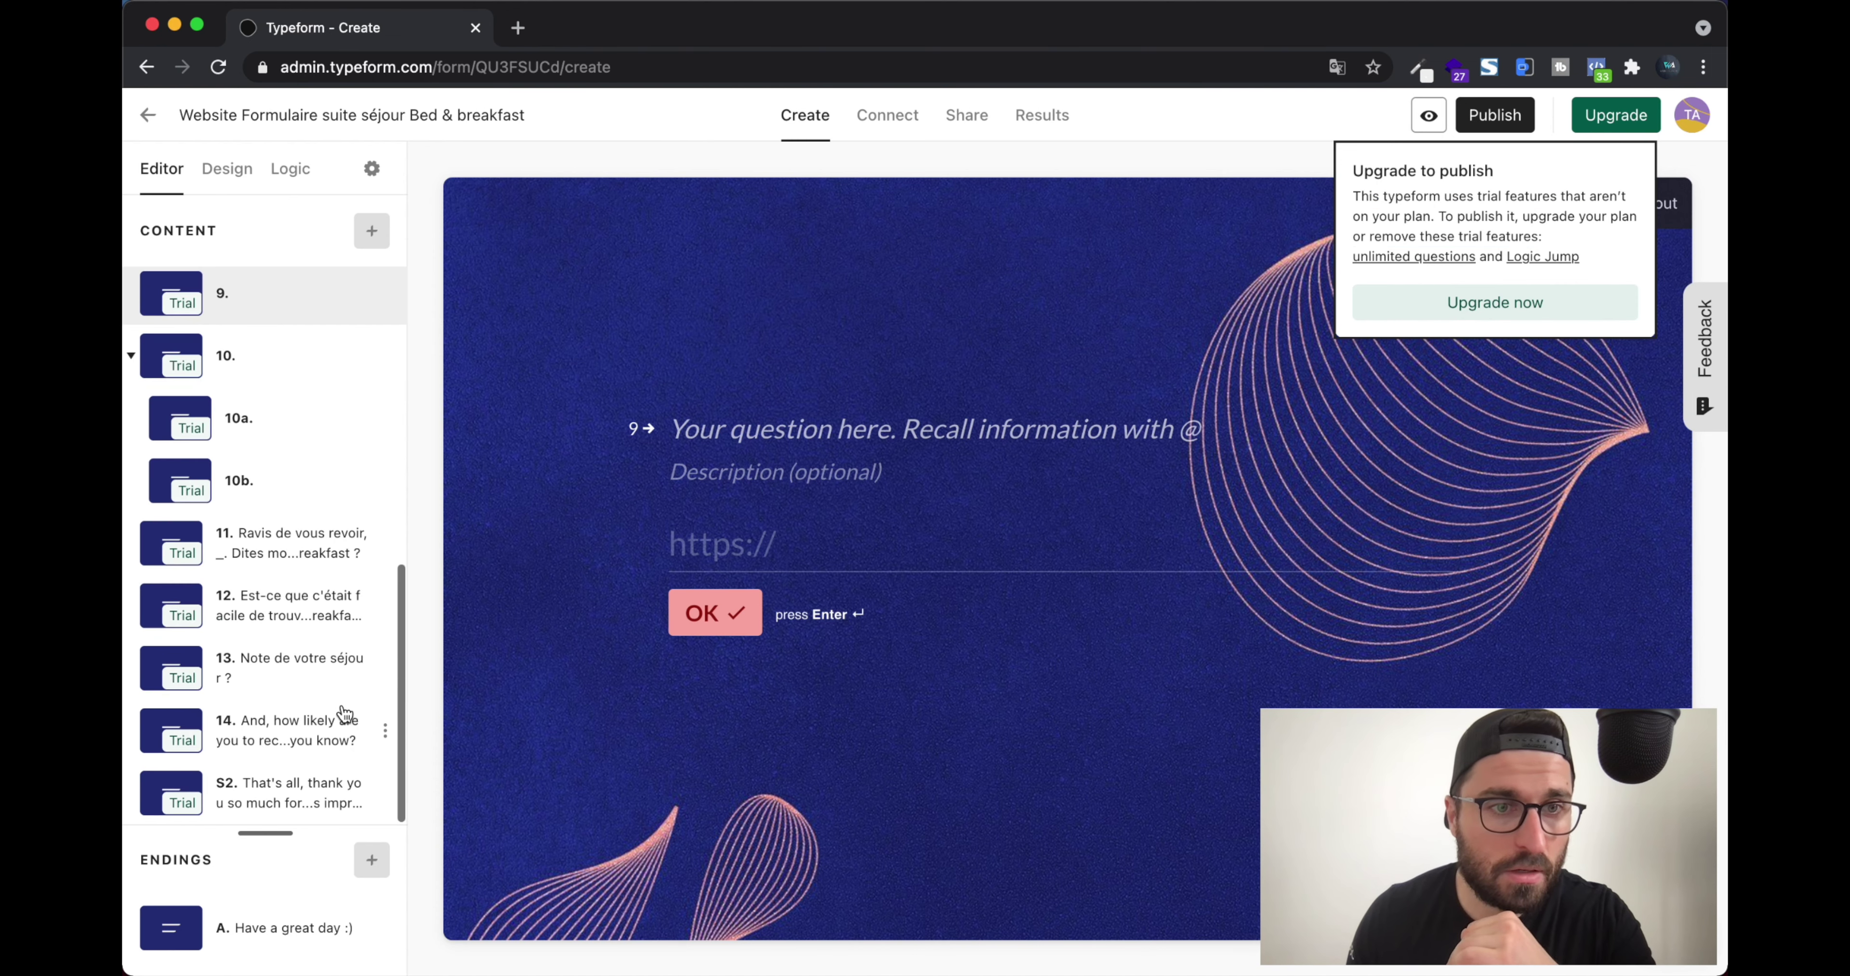
scroll(322, 619, "up", 3)
left_click(385, 444)
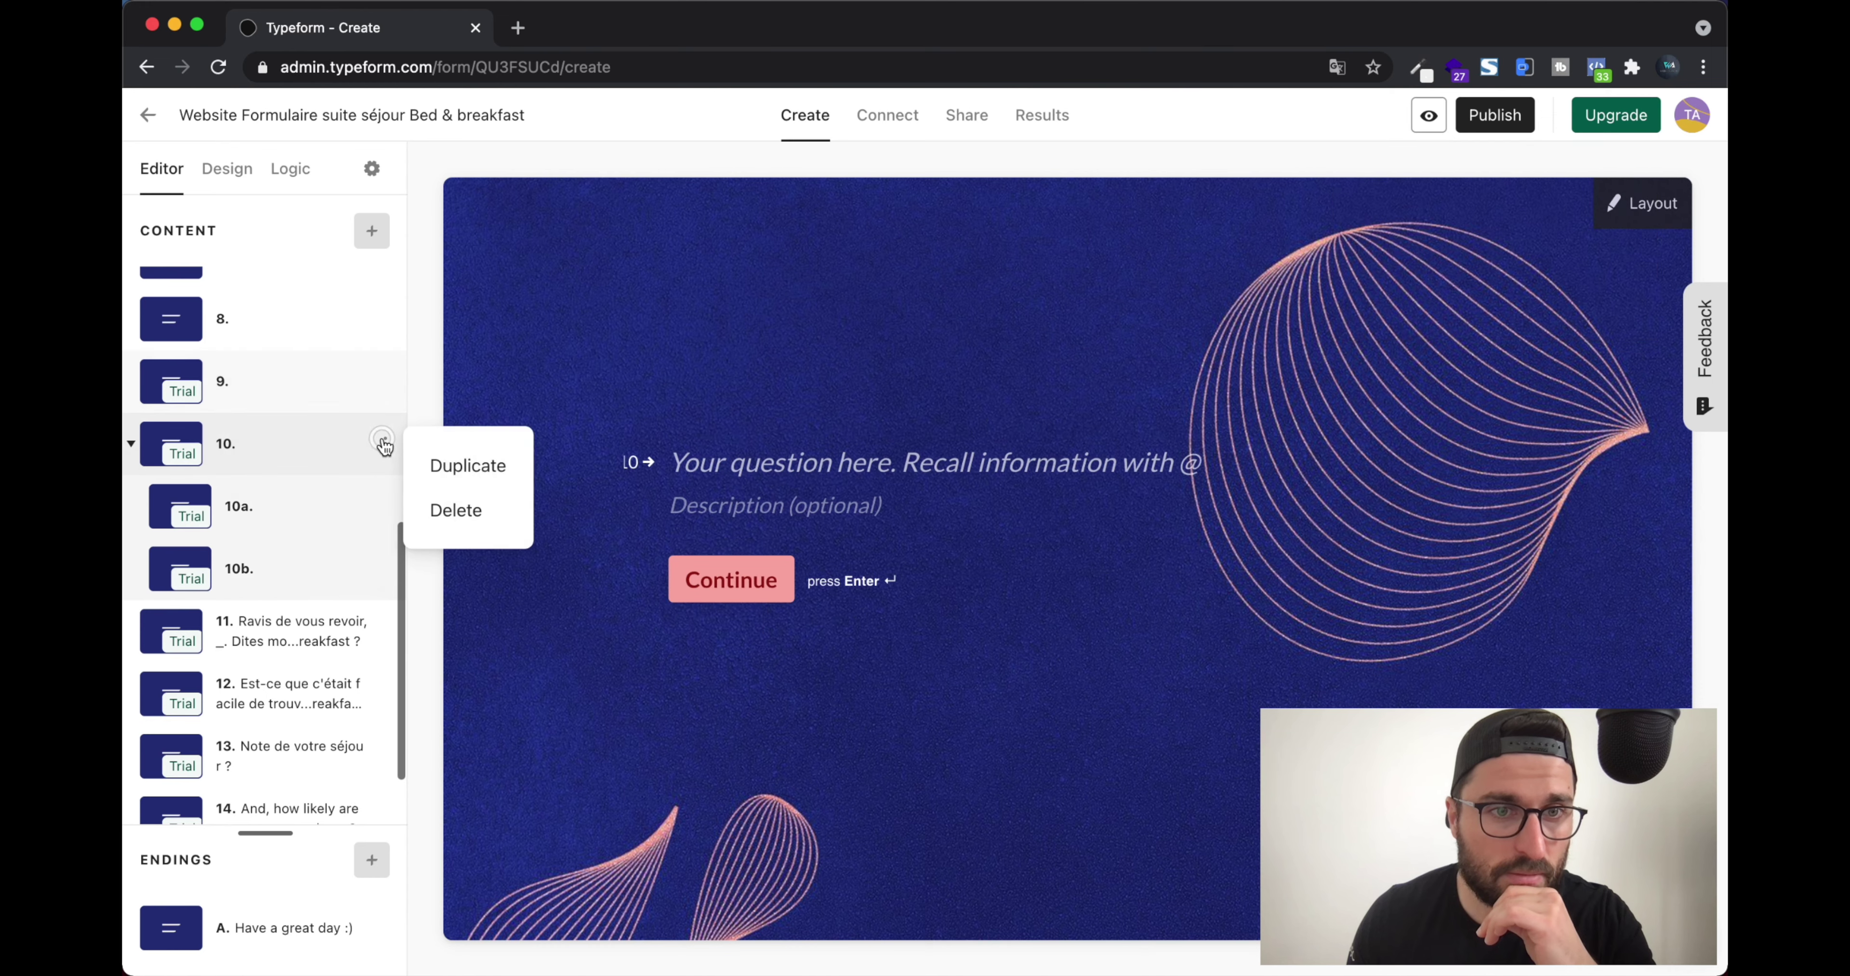
left_click(452, 508)
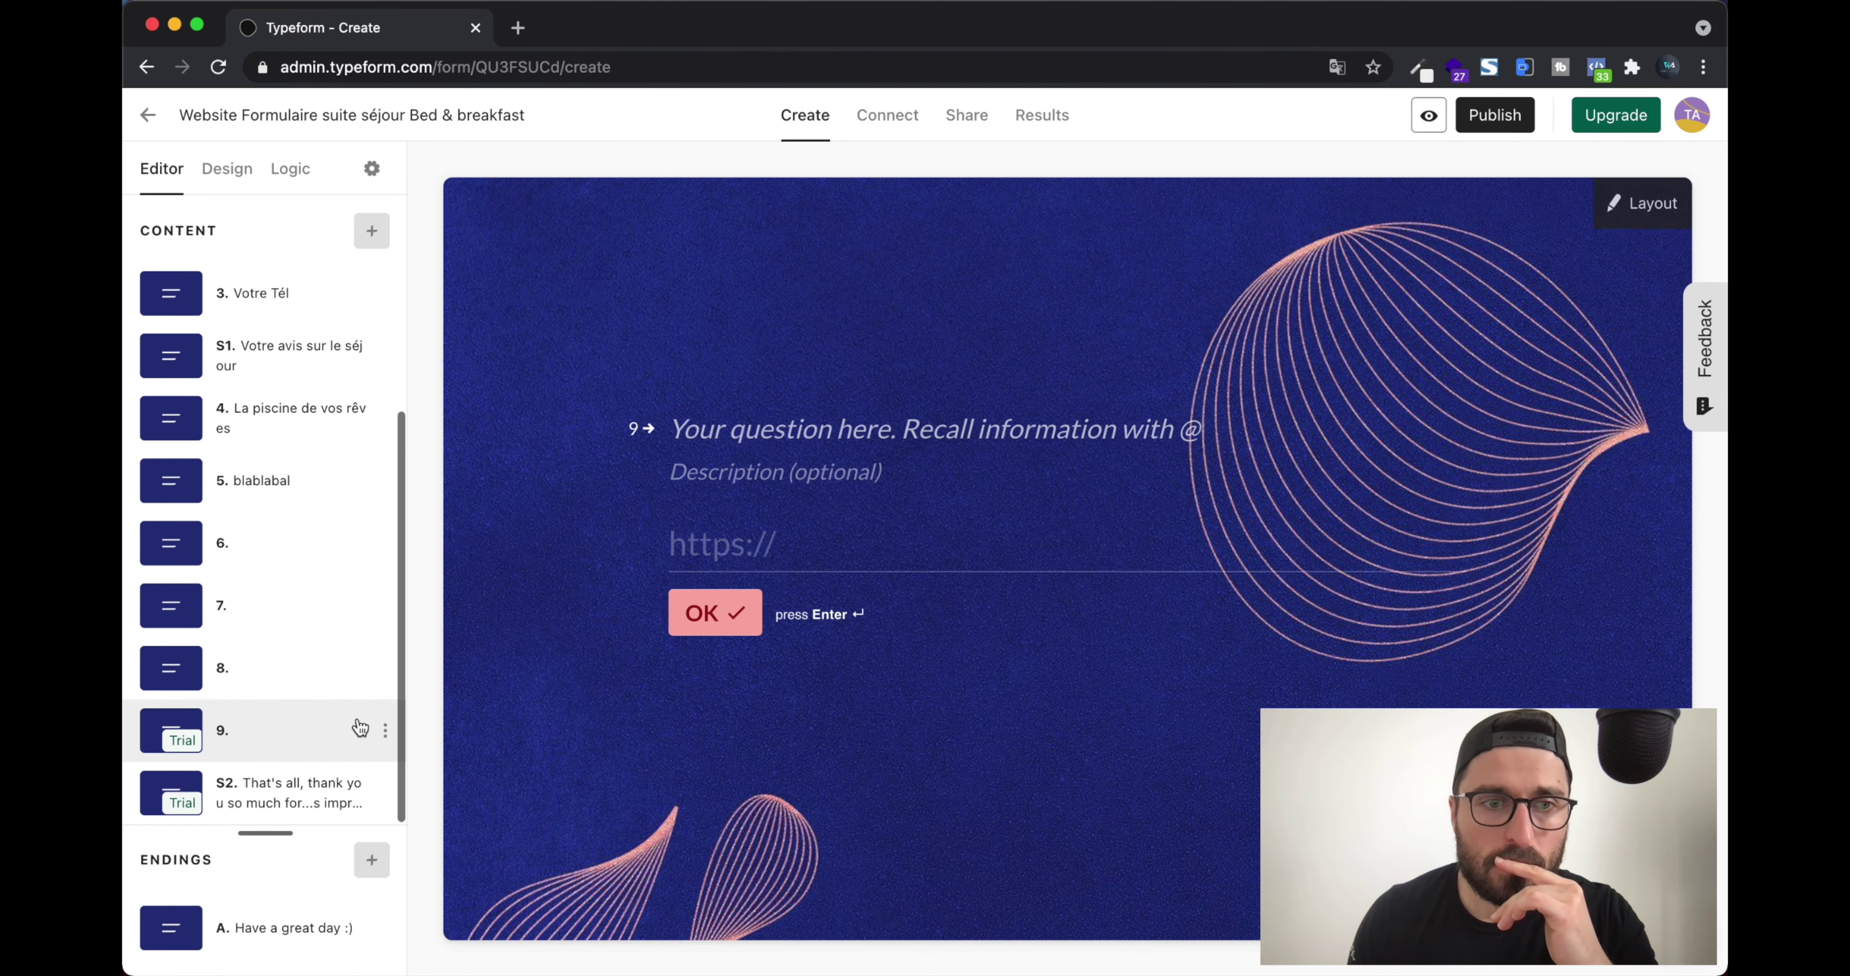
left_click(382, 728)
left_click(449, 792)
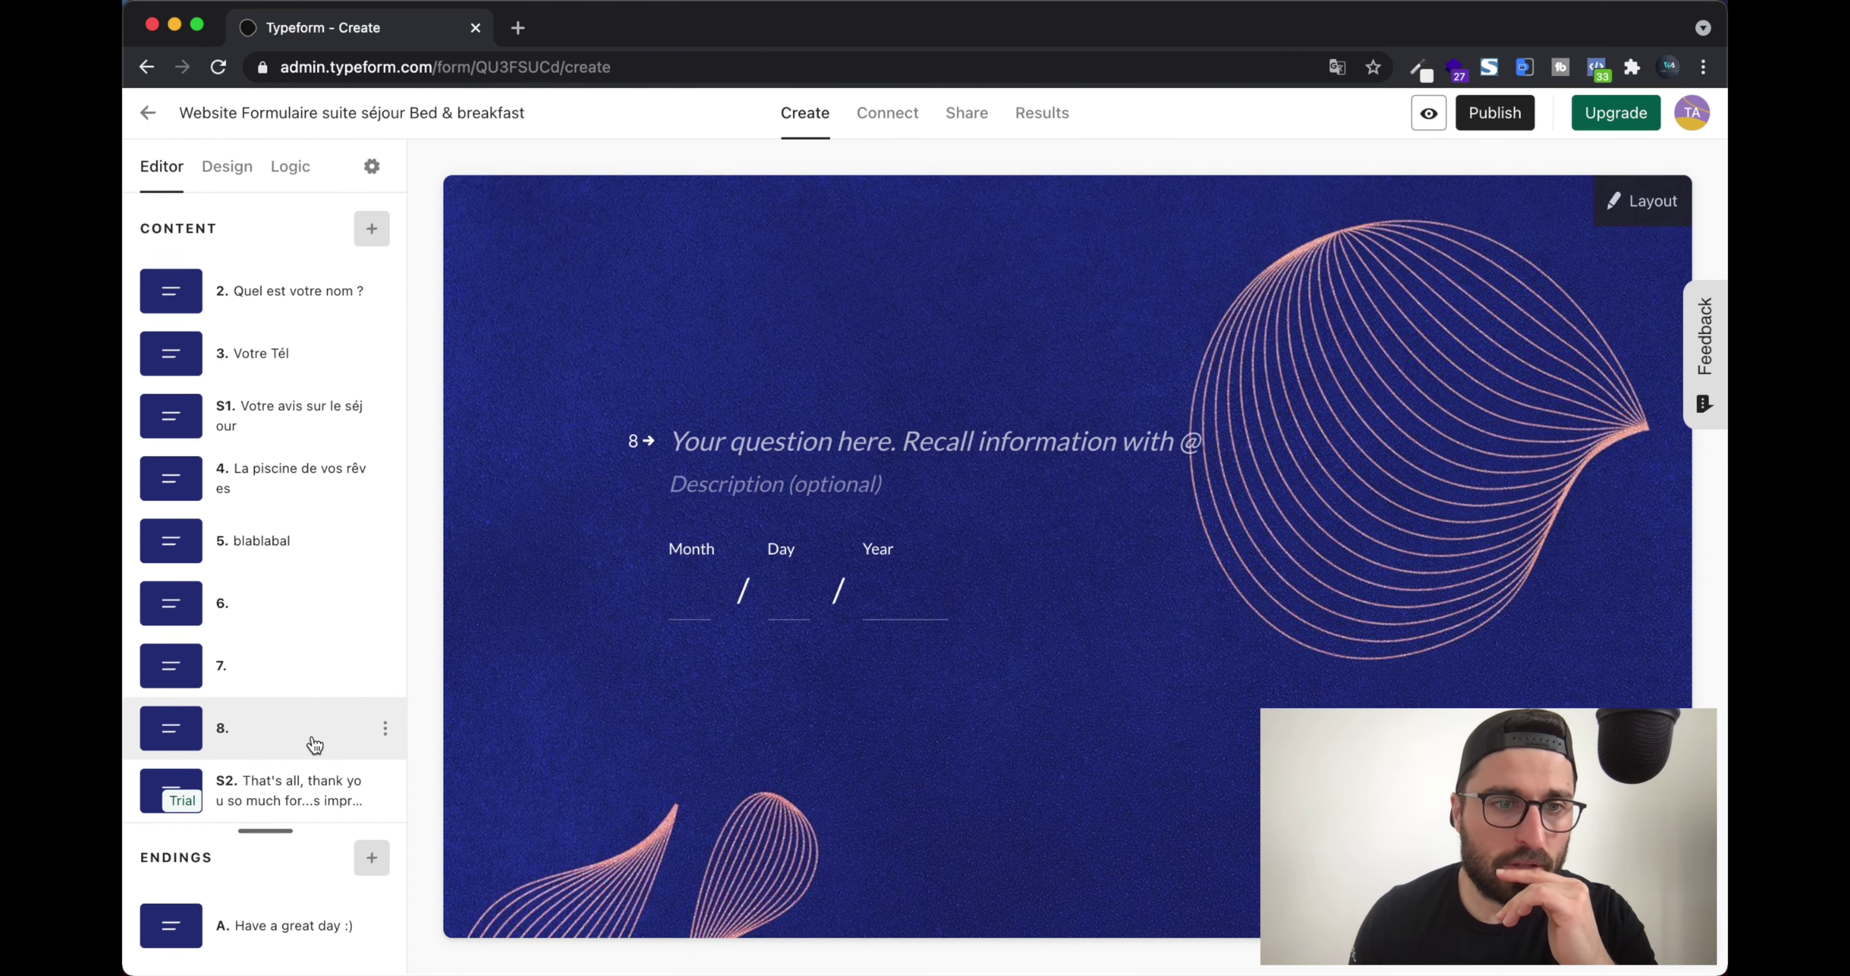
left_click(385, 796)
left_click(438, 864)
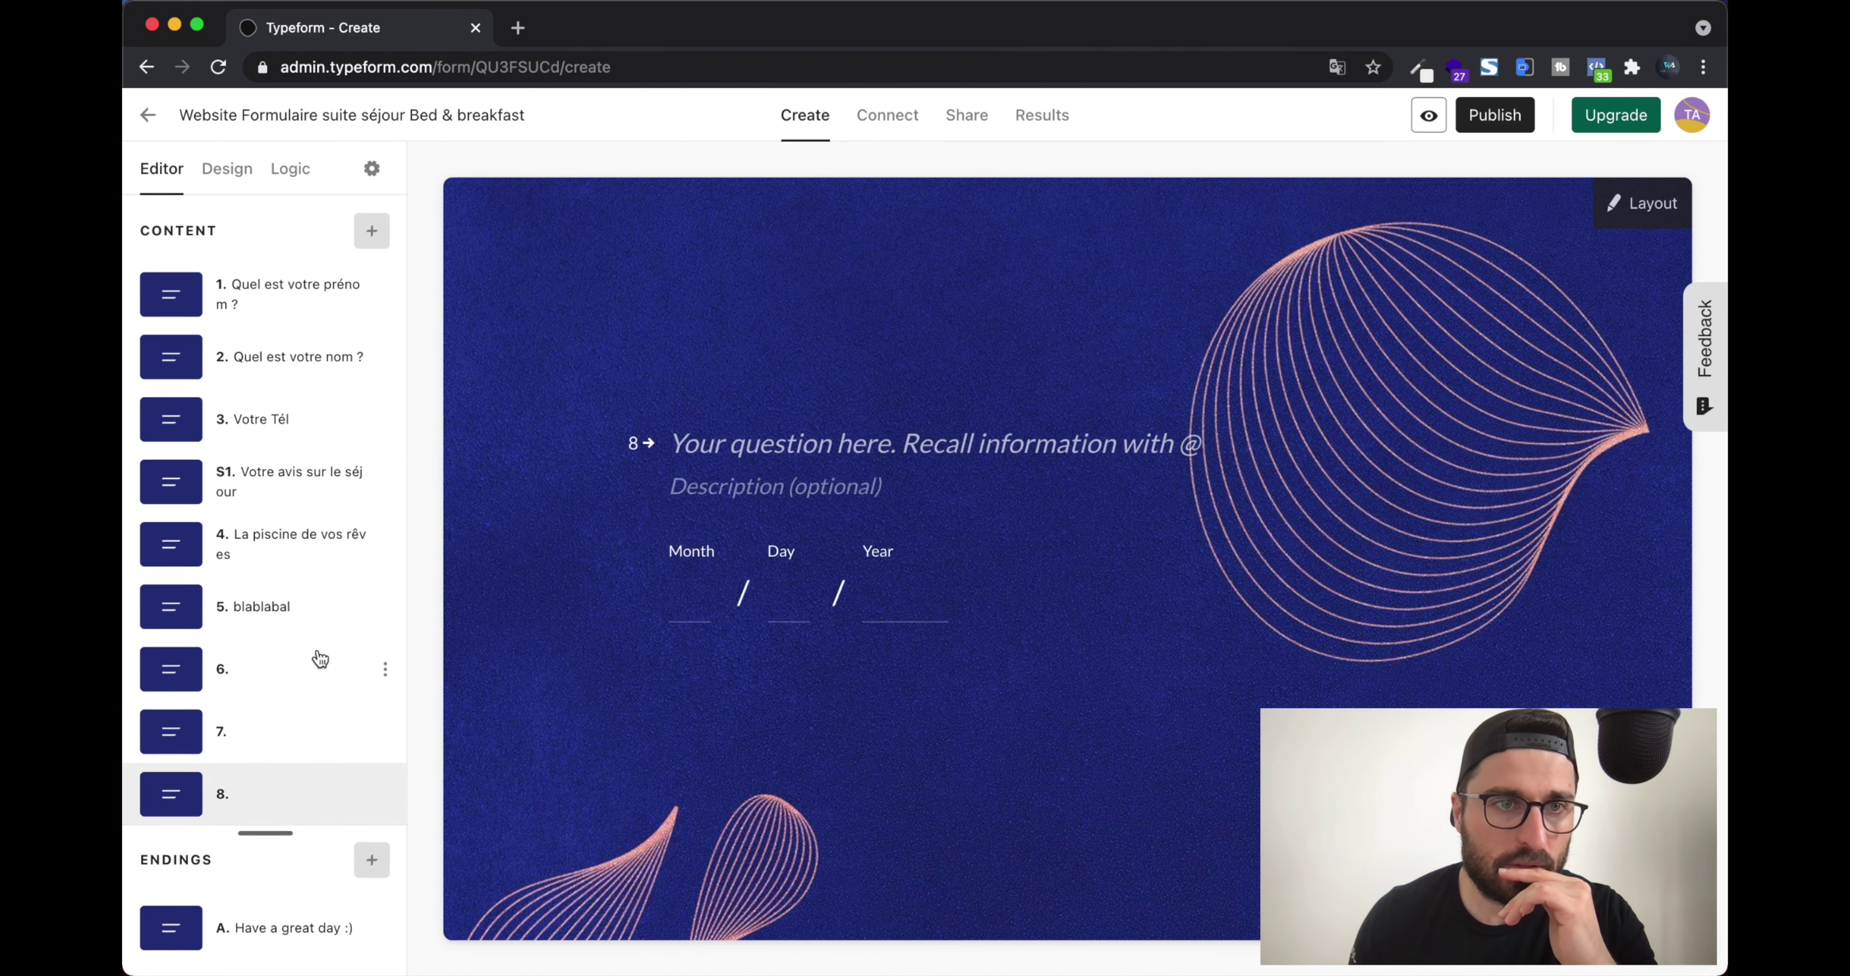
Publish the form and copy its share link
scroll(318, 659, "up", 2)
left_click(1494, 114)
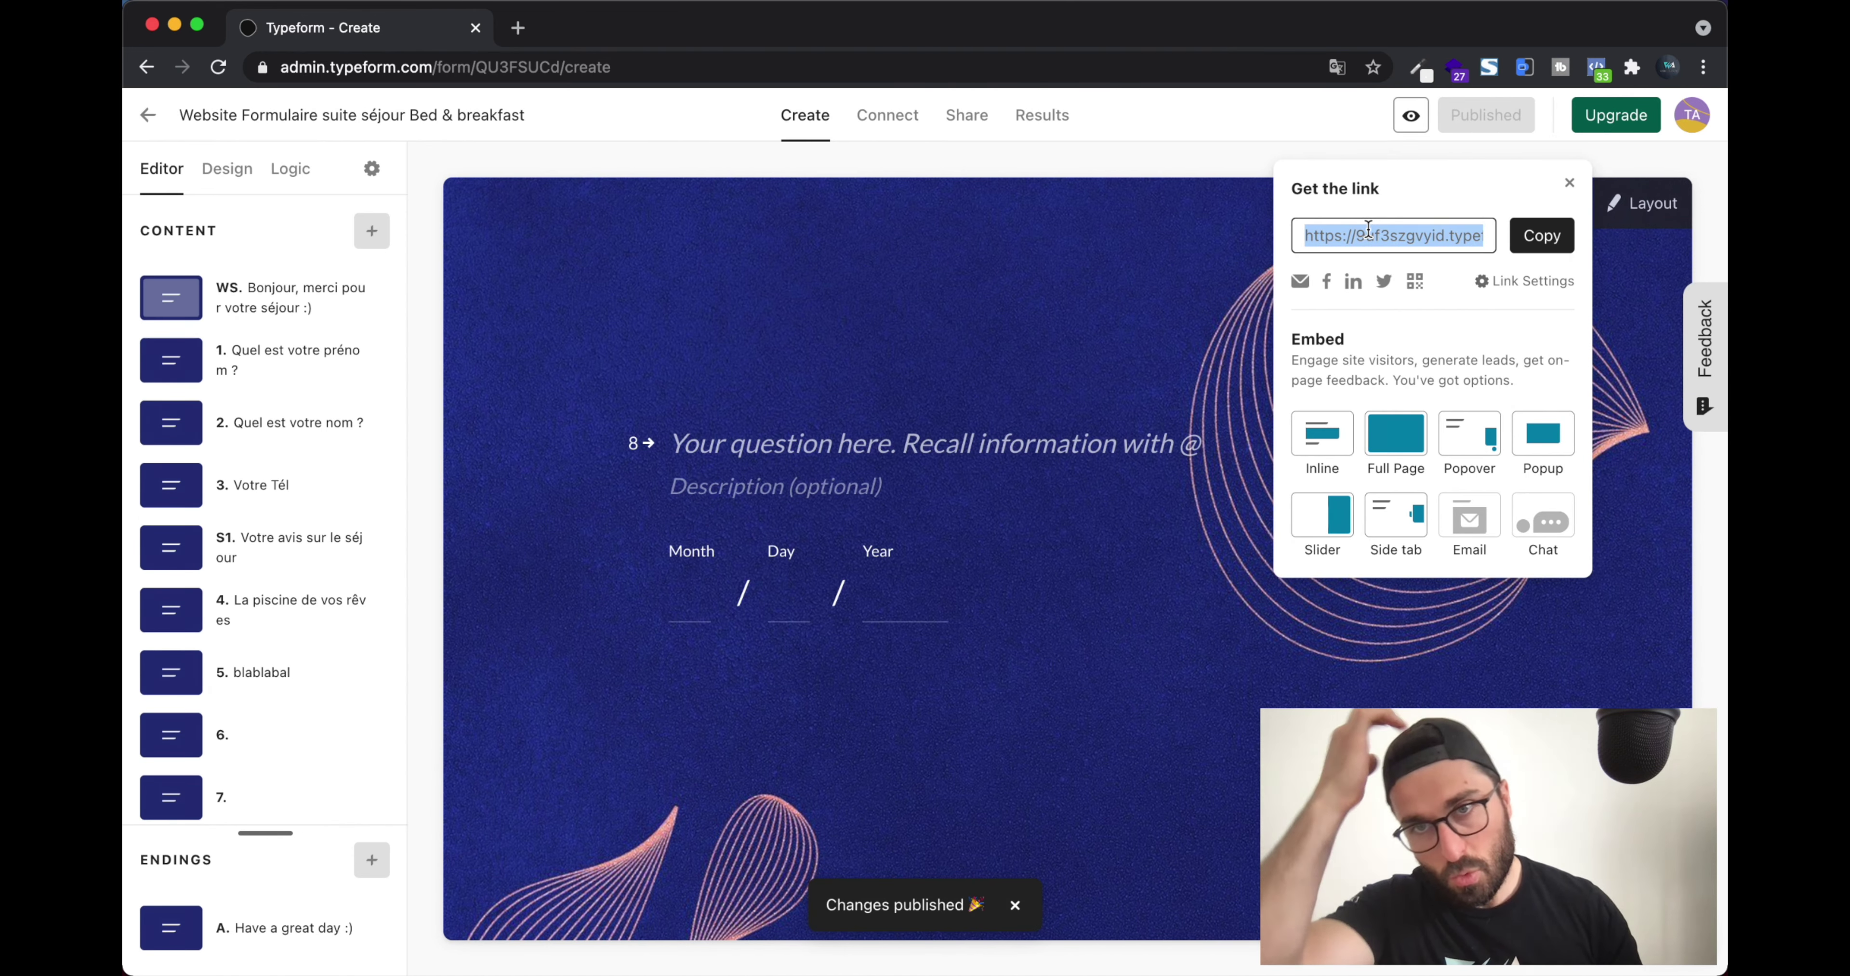
left_click(1304, 286)
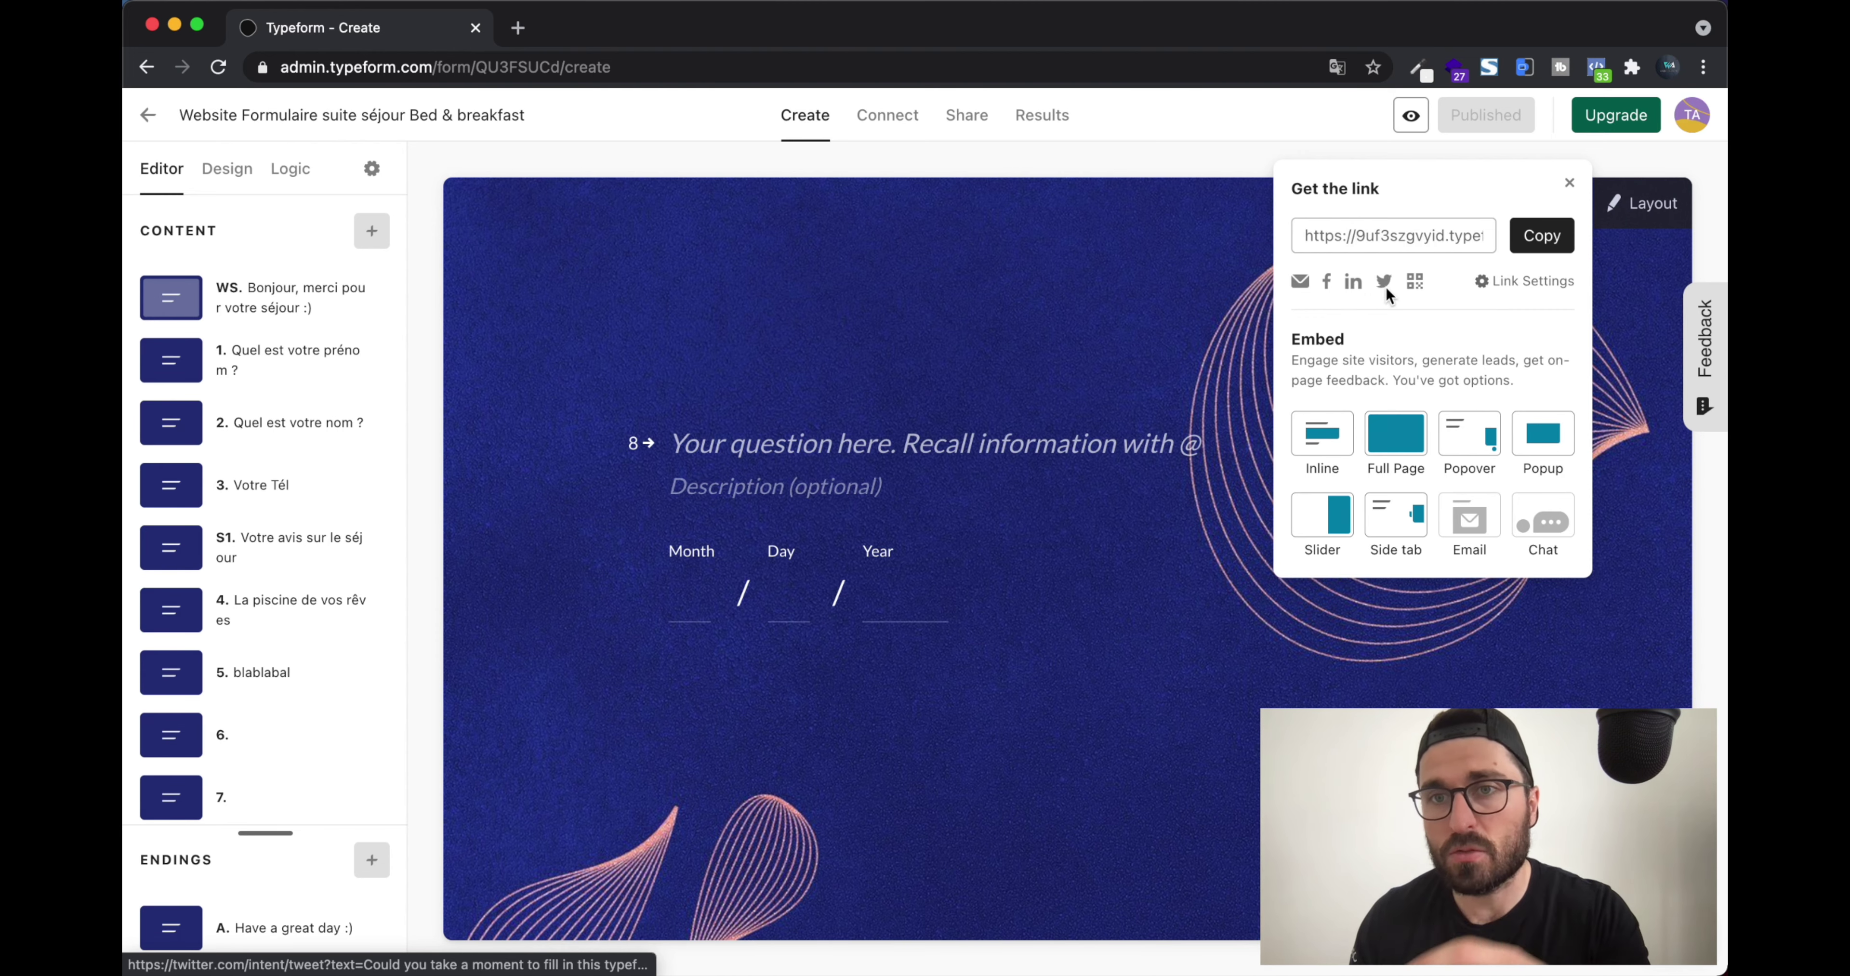
left_click(1537, 247)
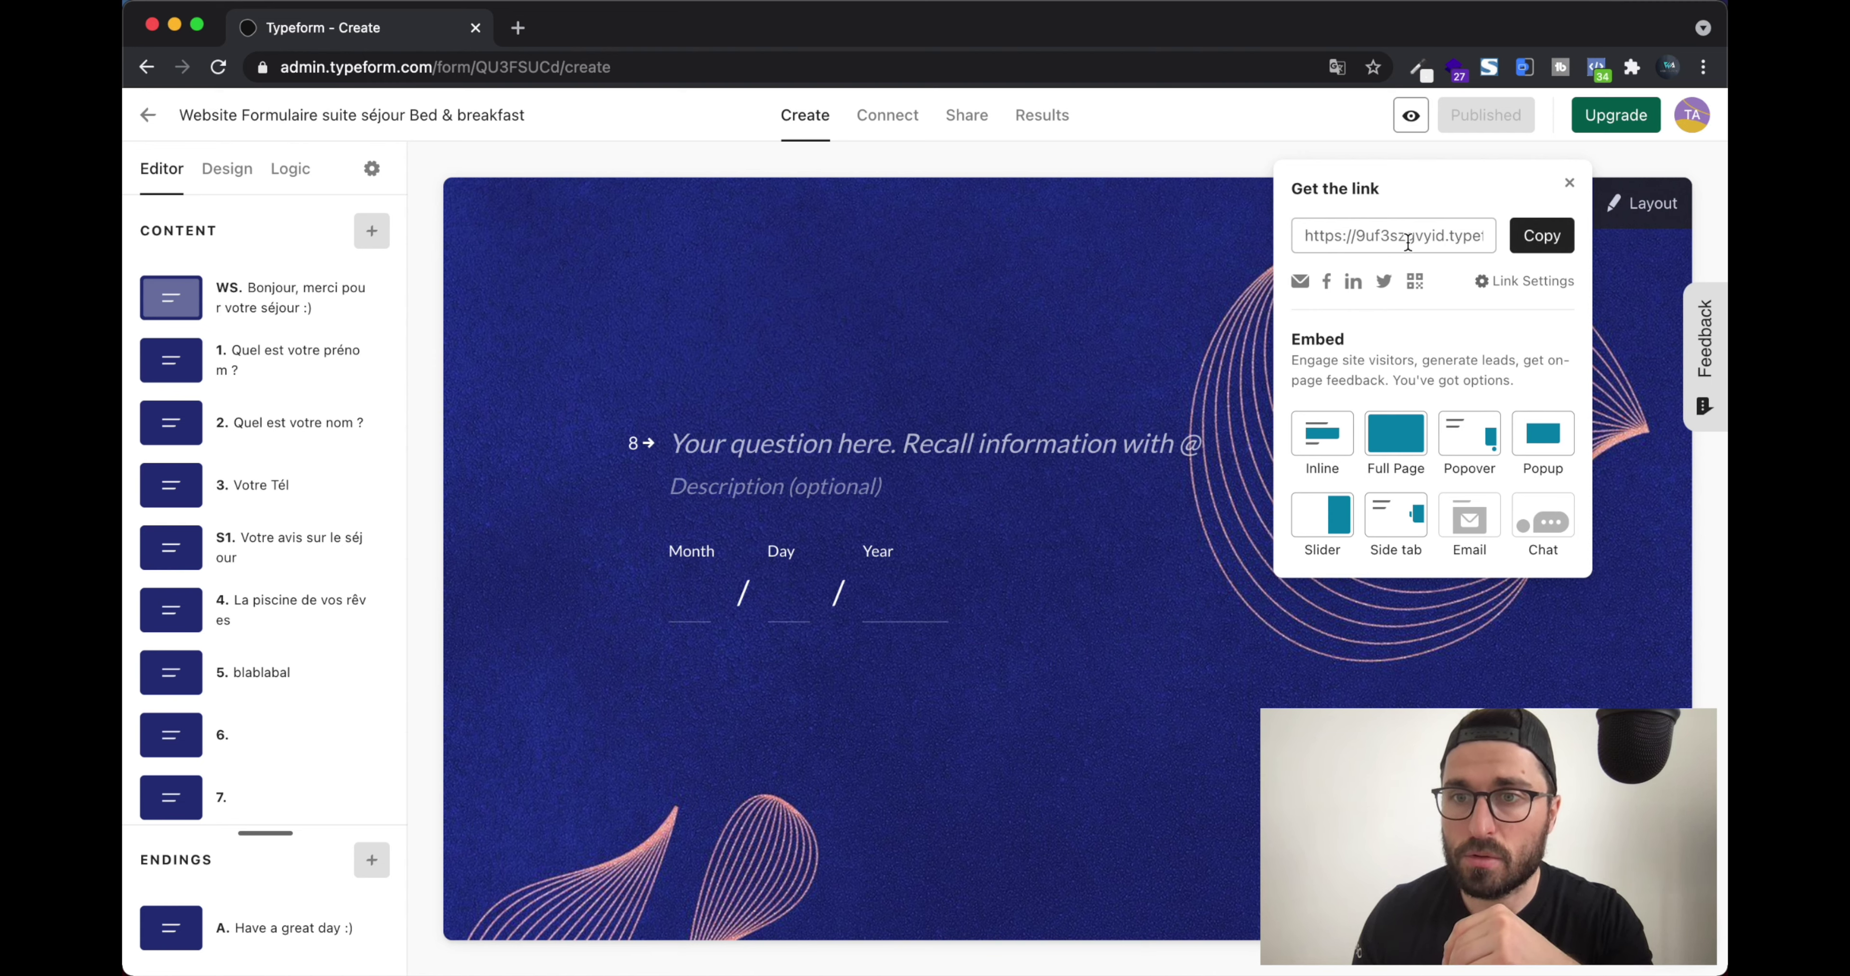
Open the copied form link in a private browsing window to check the live welcome screen, then close that window
left_click(276, 2)
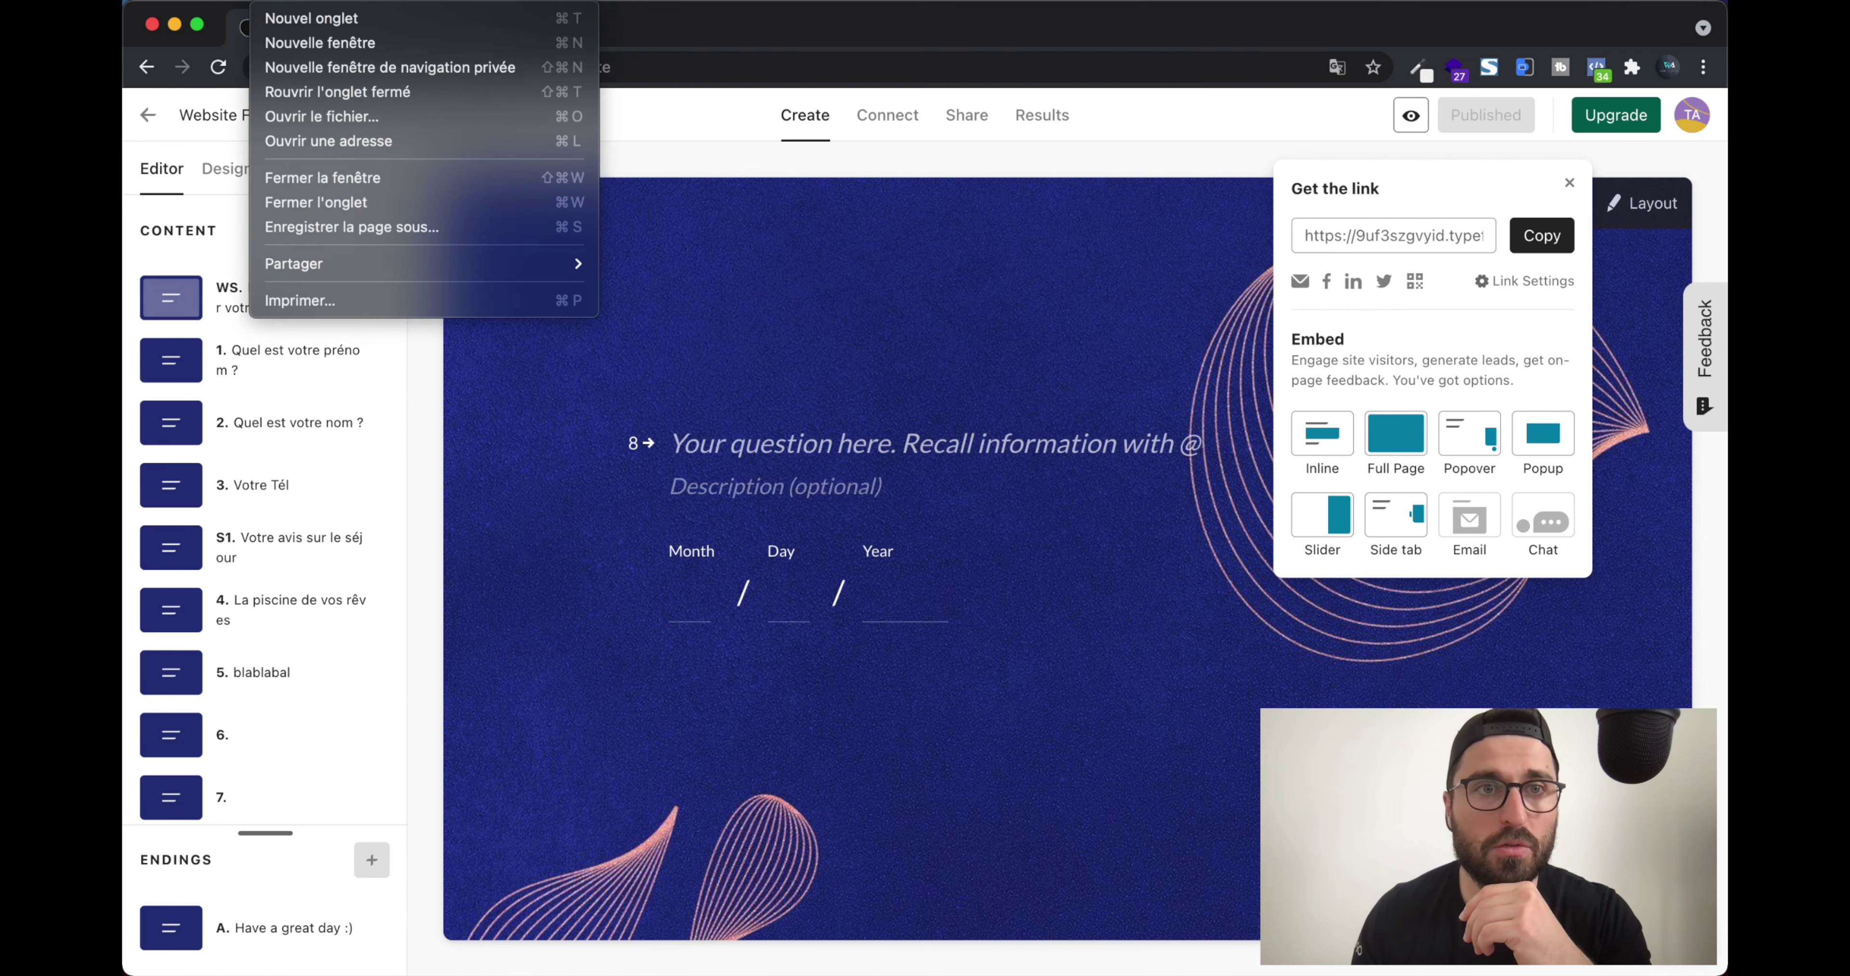
left_click(354, 72)
key("super+v")
key("Return")
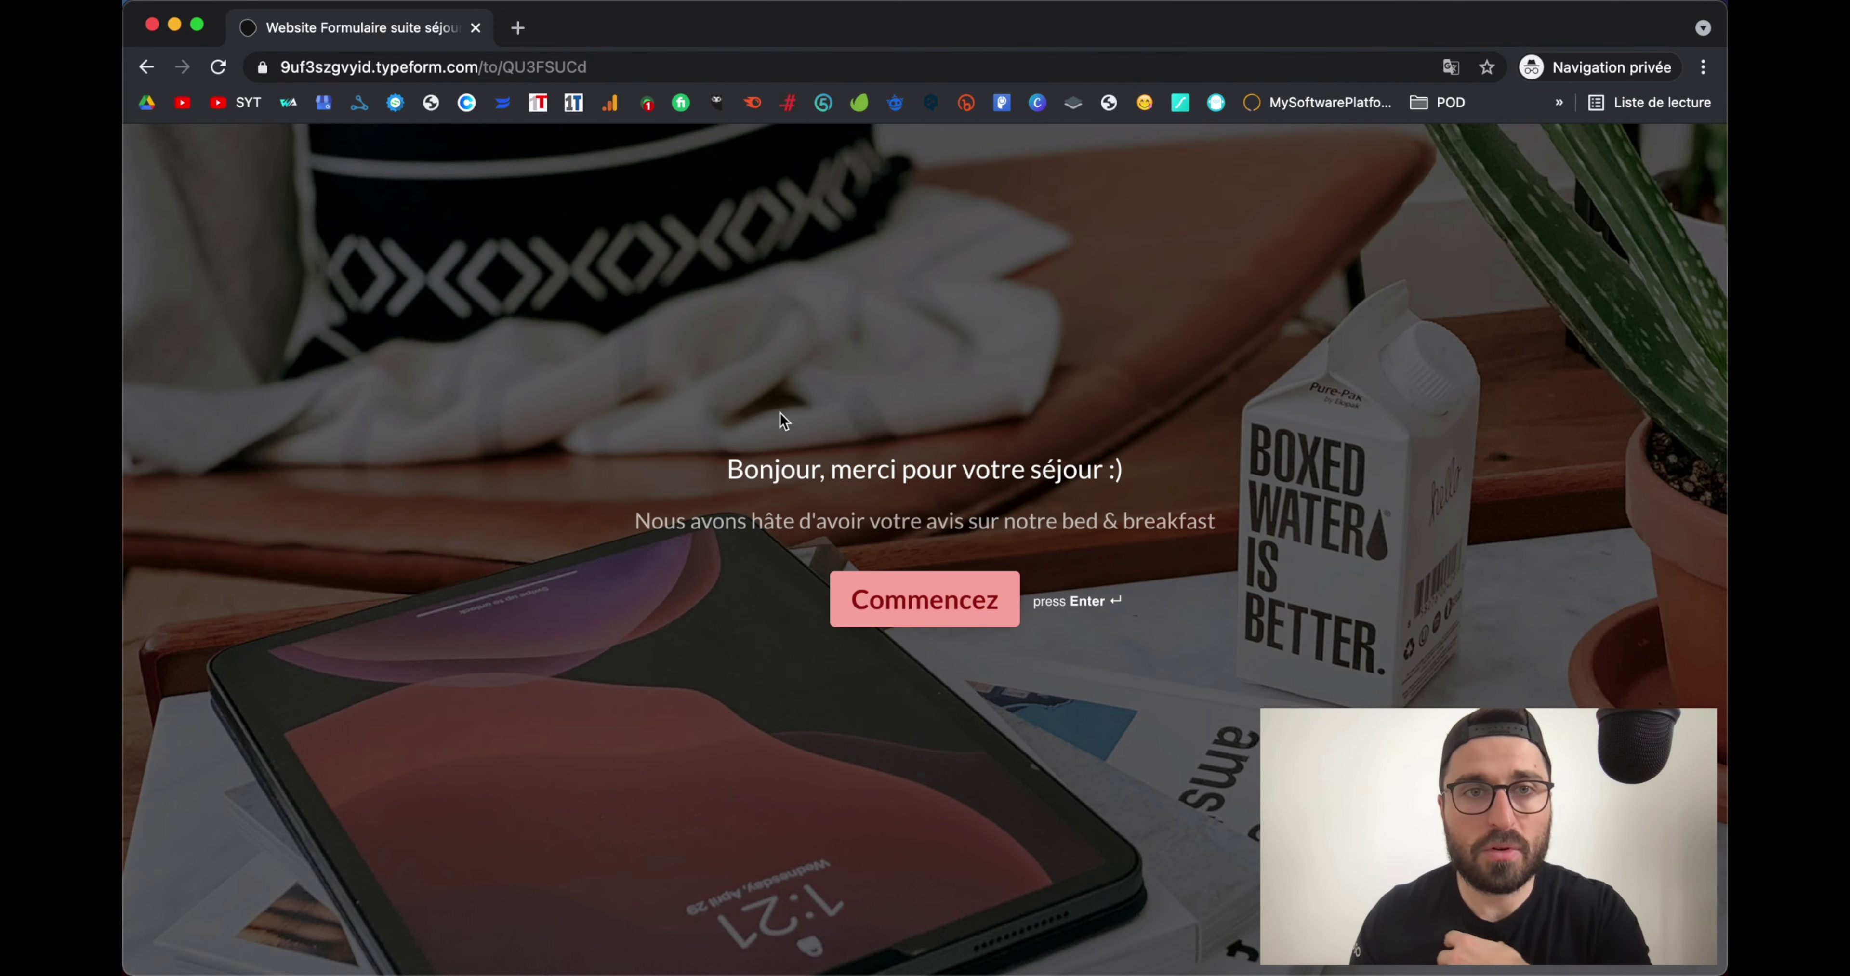
left_click(152, 25)
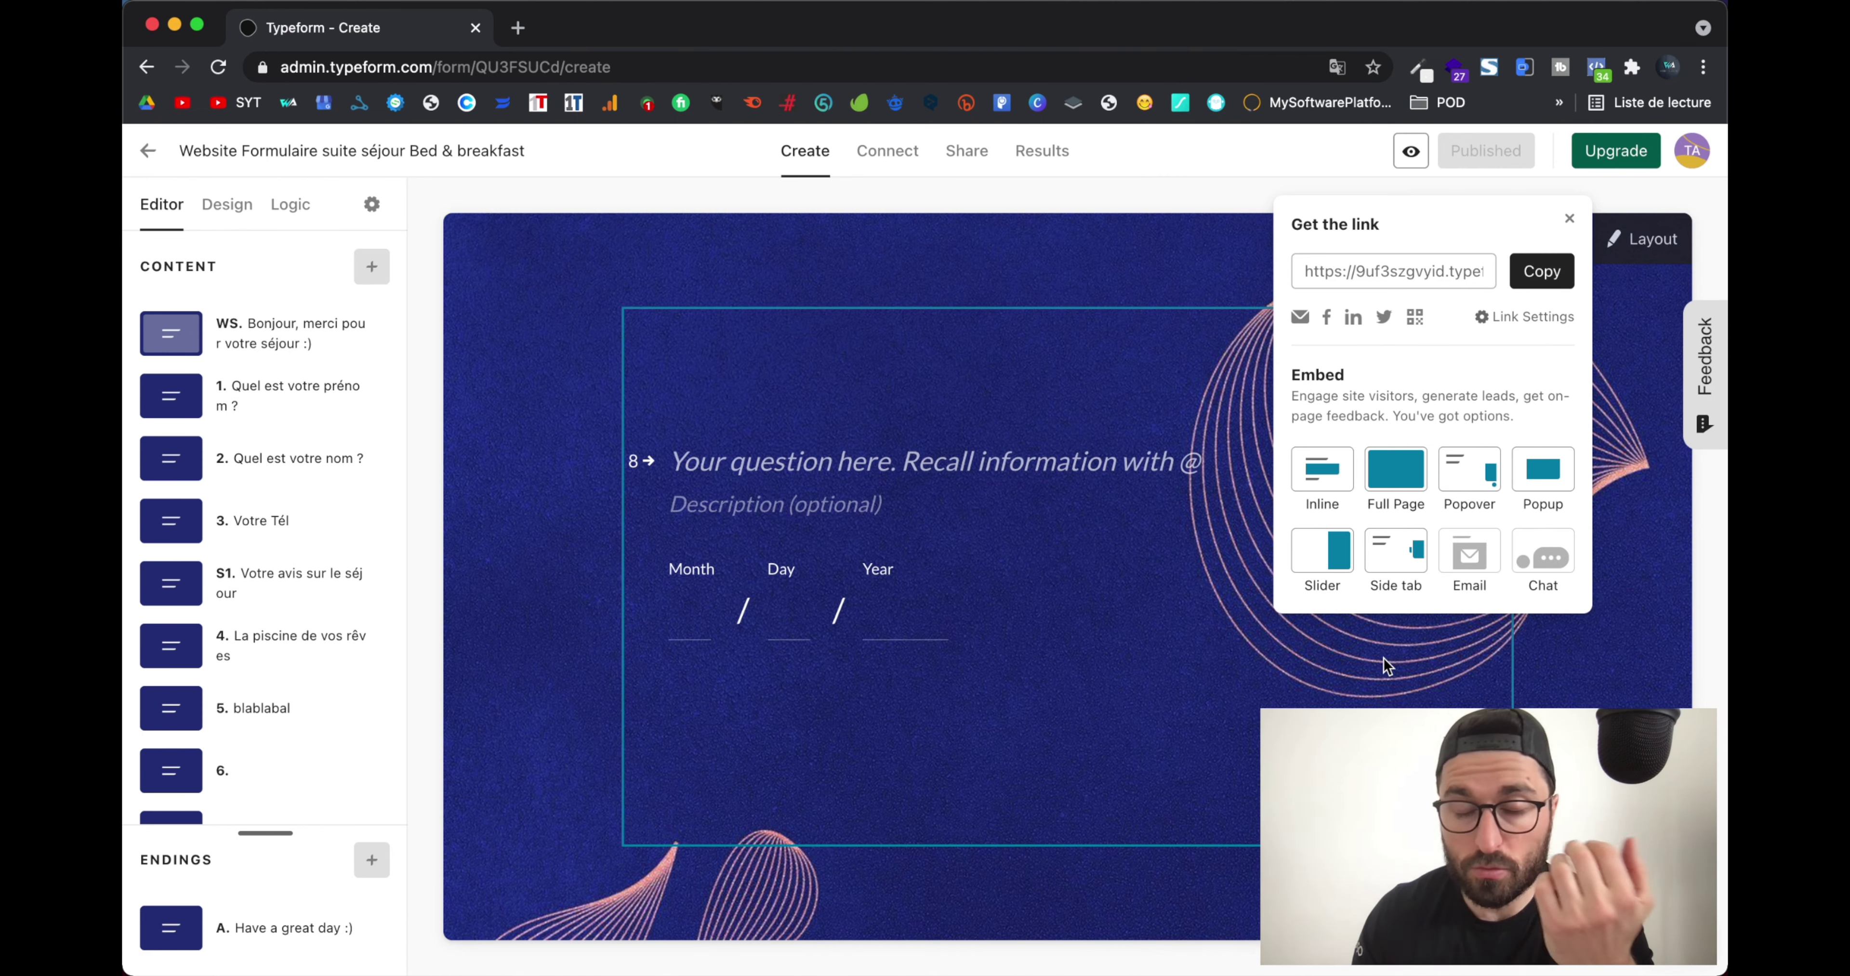
Review the published form's questions from the first-name question to the Yes/No question 6
left_click(277, 400)
left_click(319, 470)
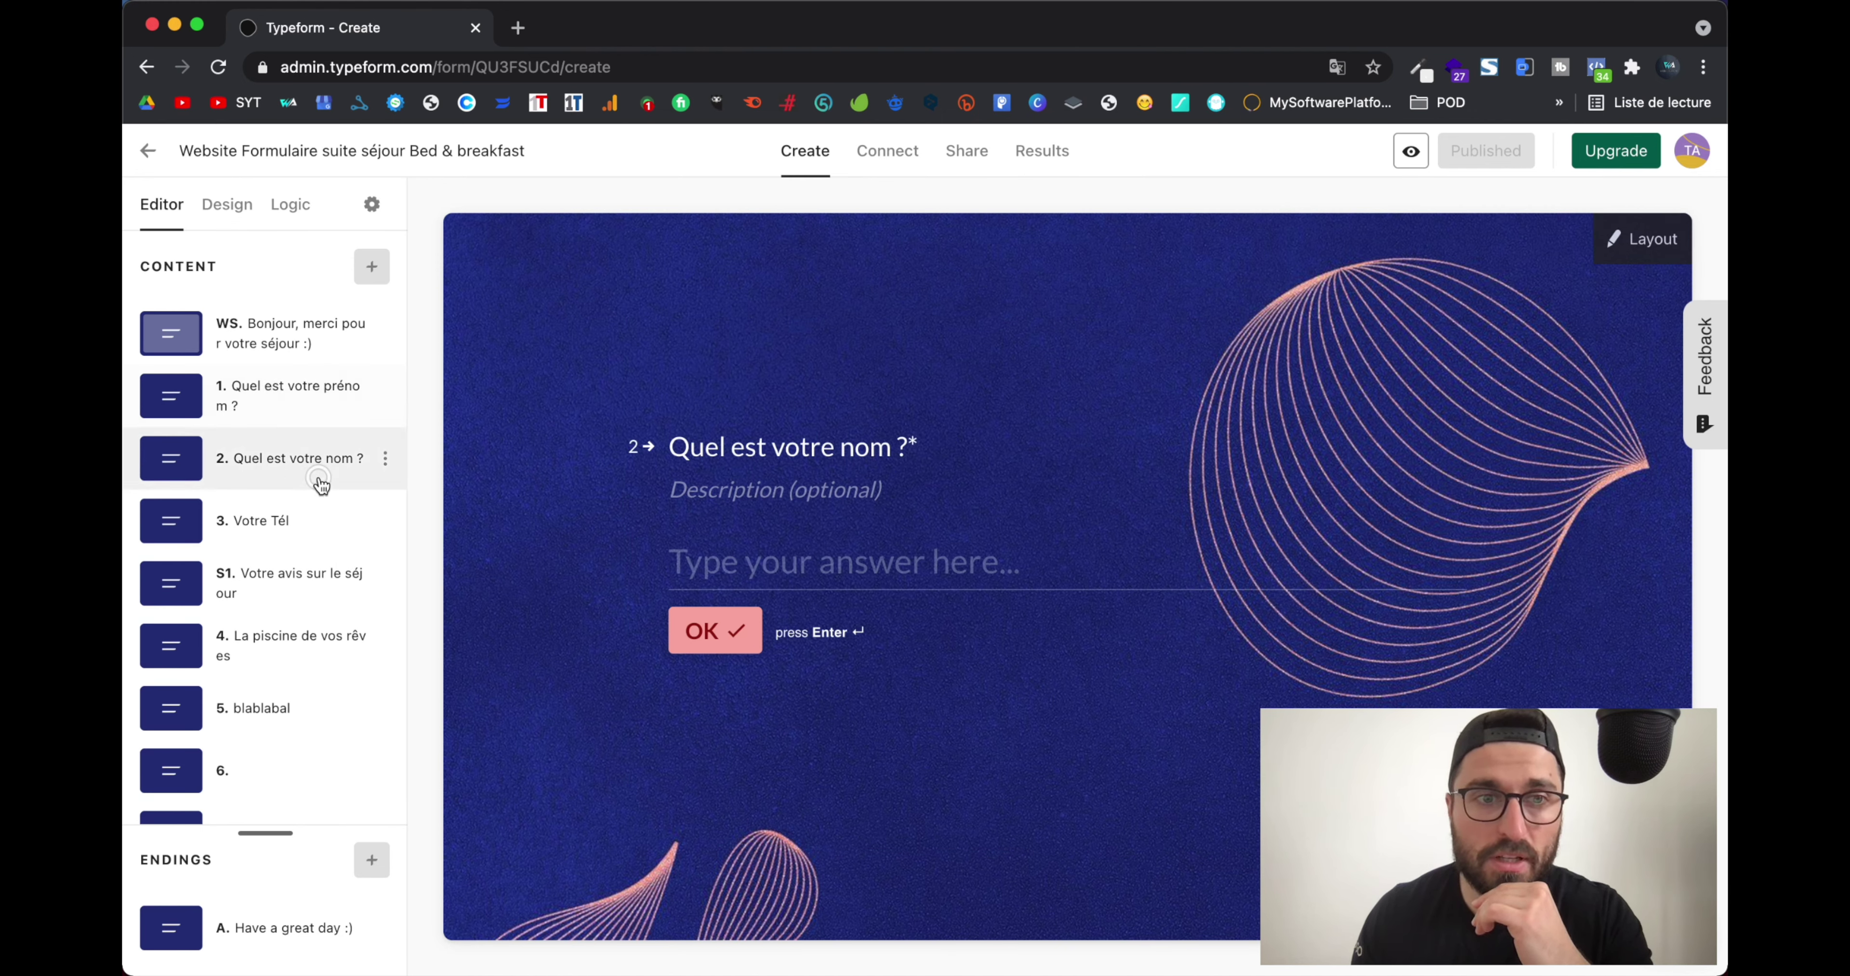
left_click(302, 525)
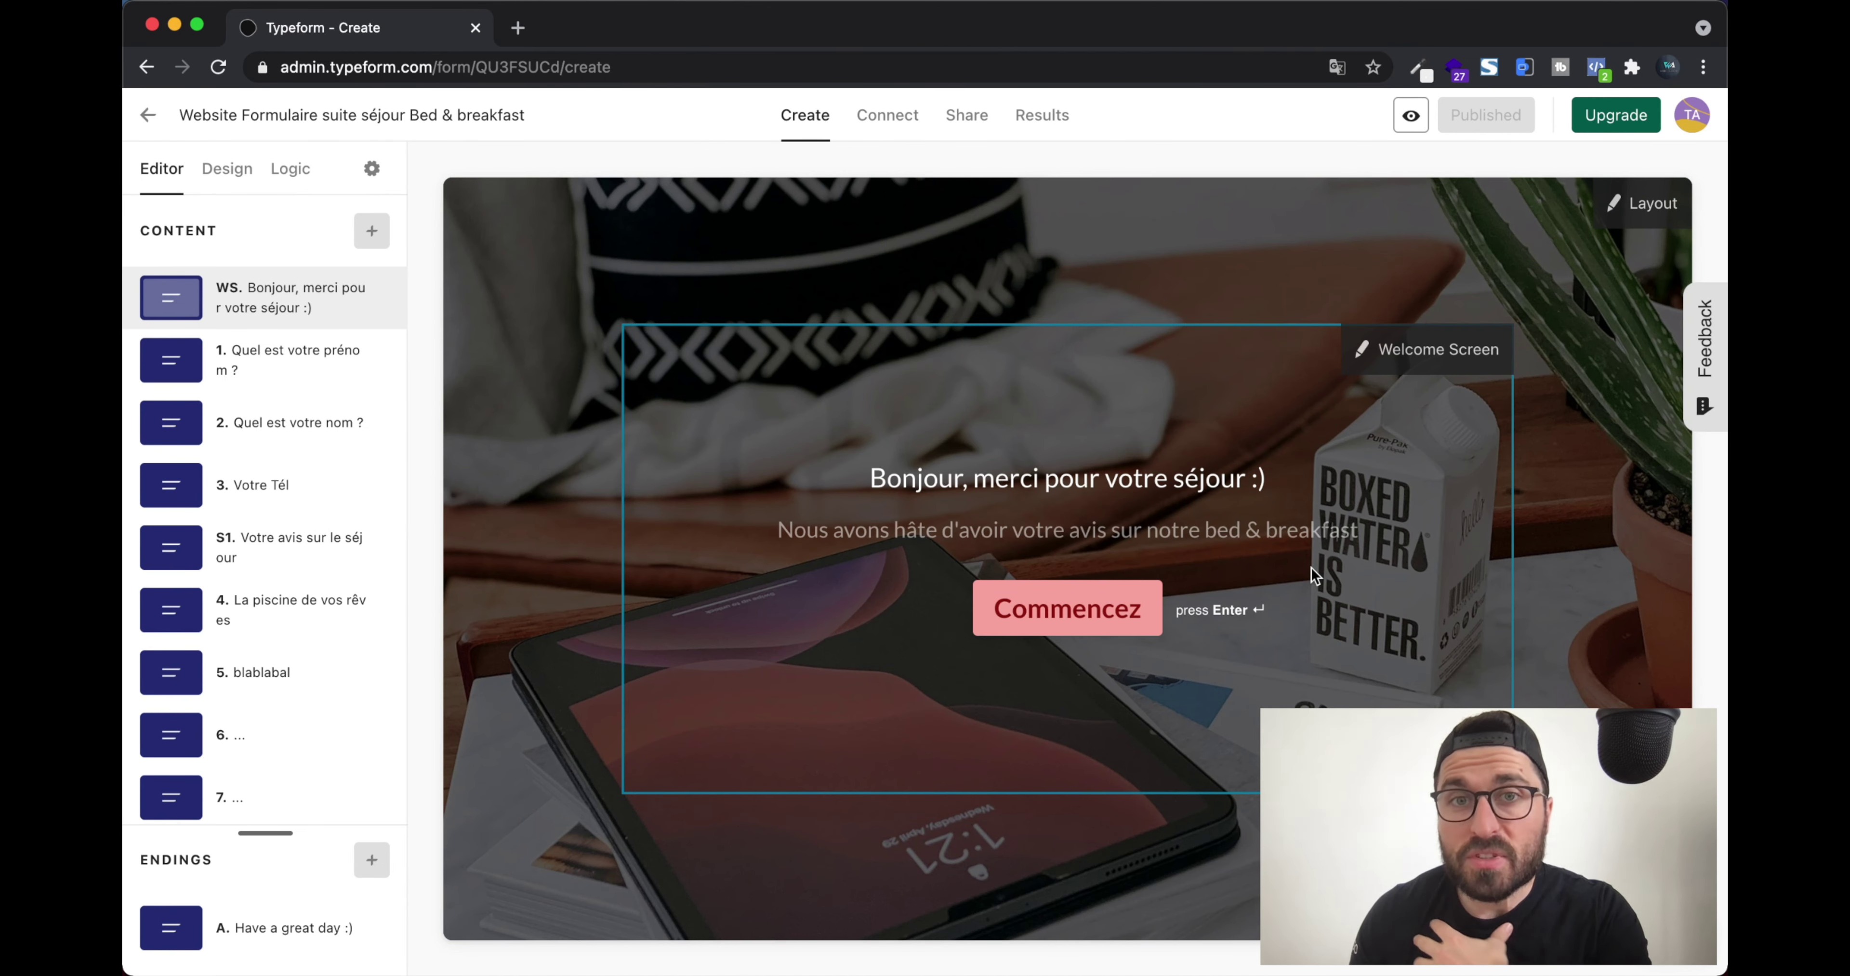
scroll(302, 372, "down", 2)
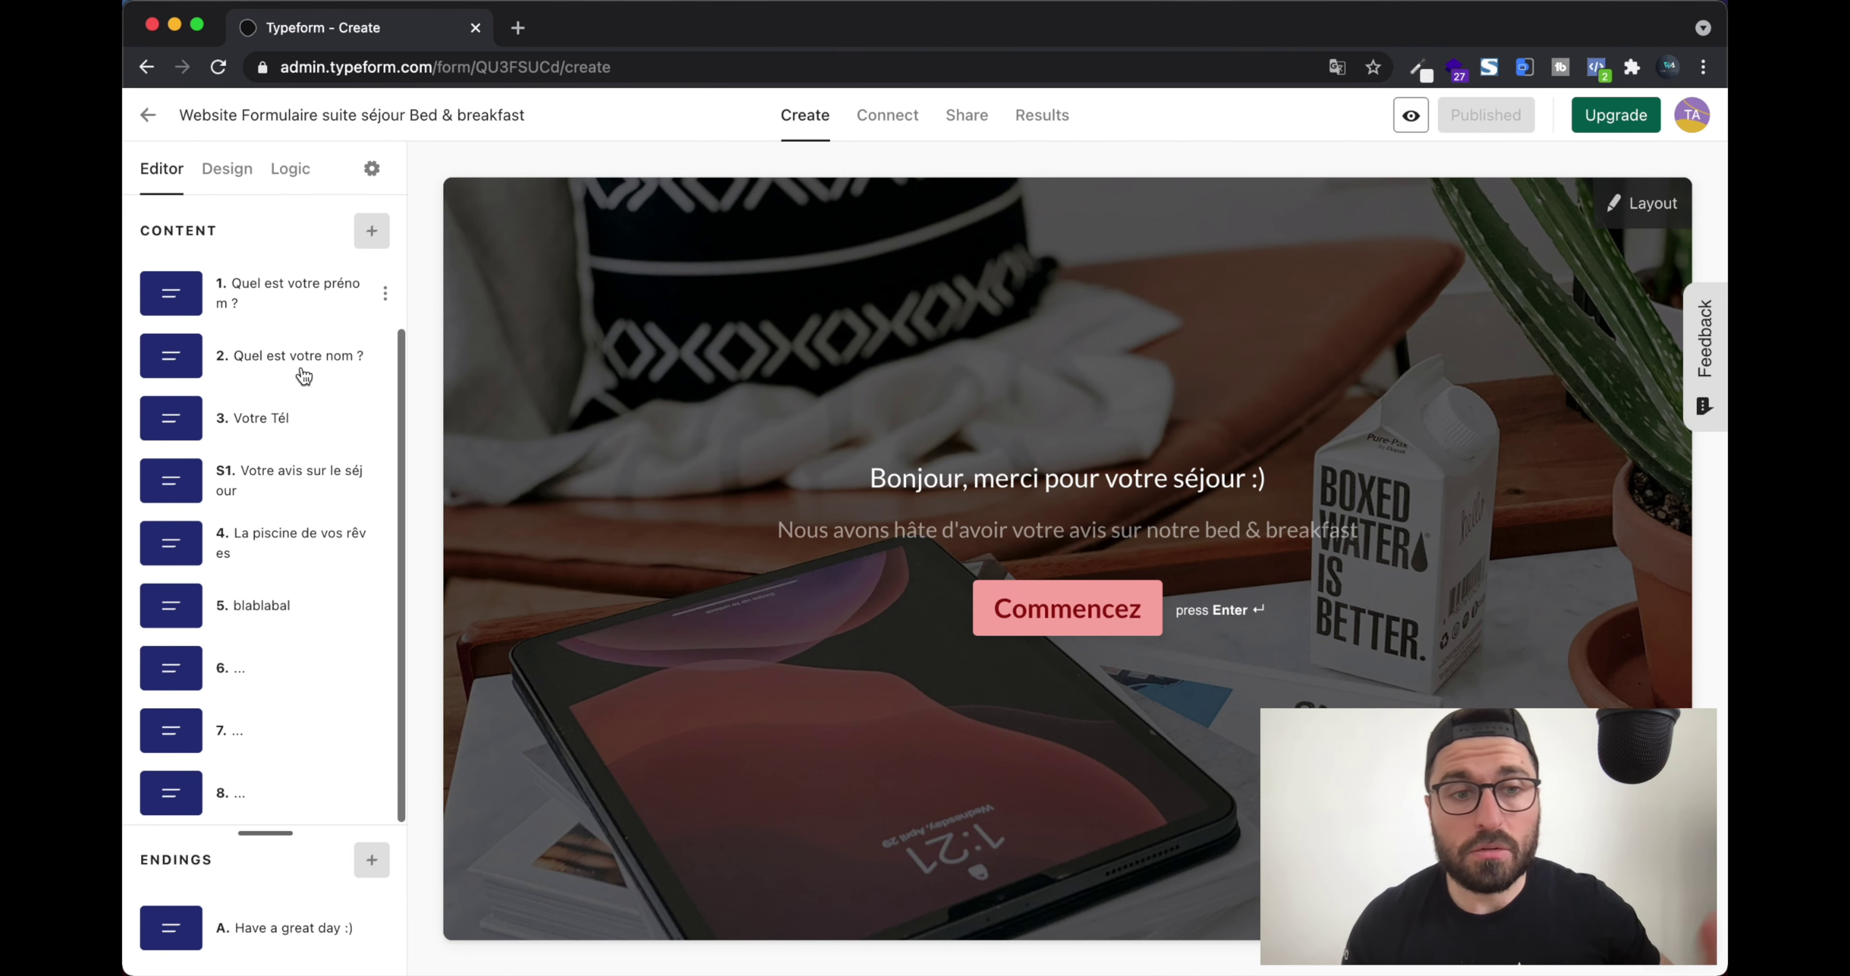
scroll(304, 375, "up", 2)
left_click(291, 446)
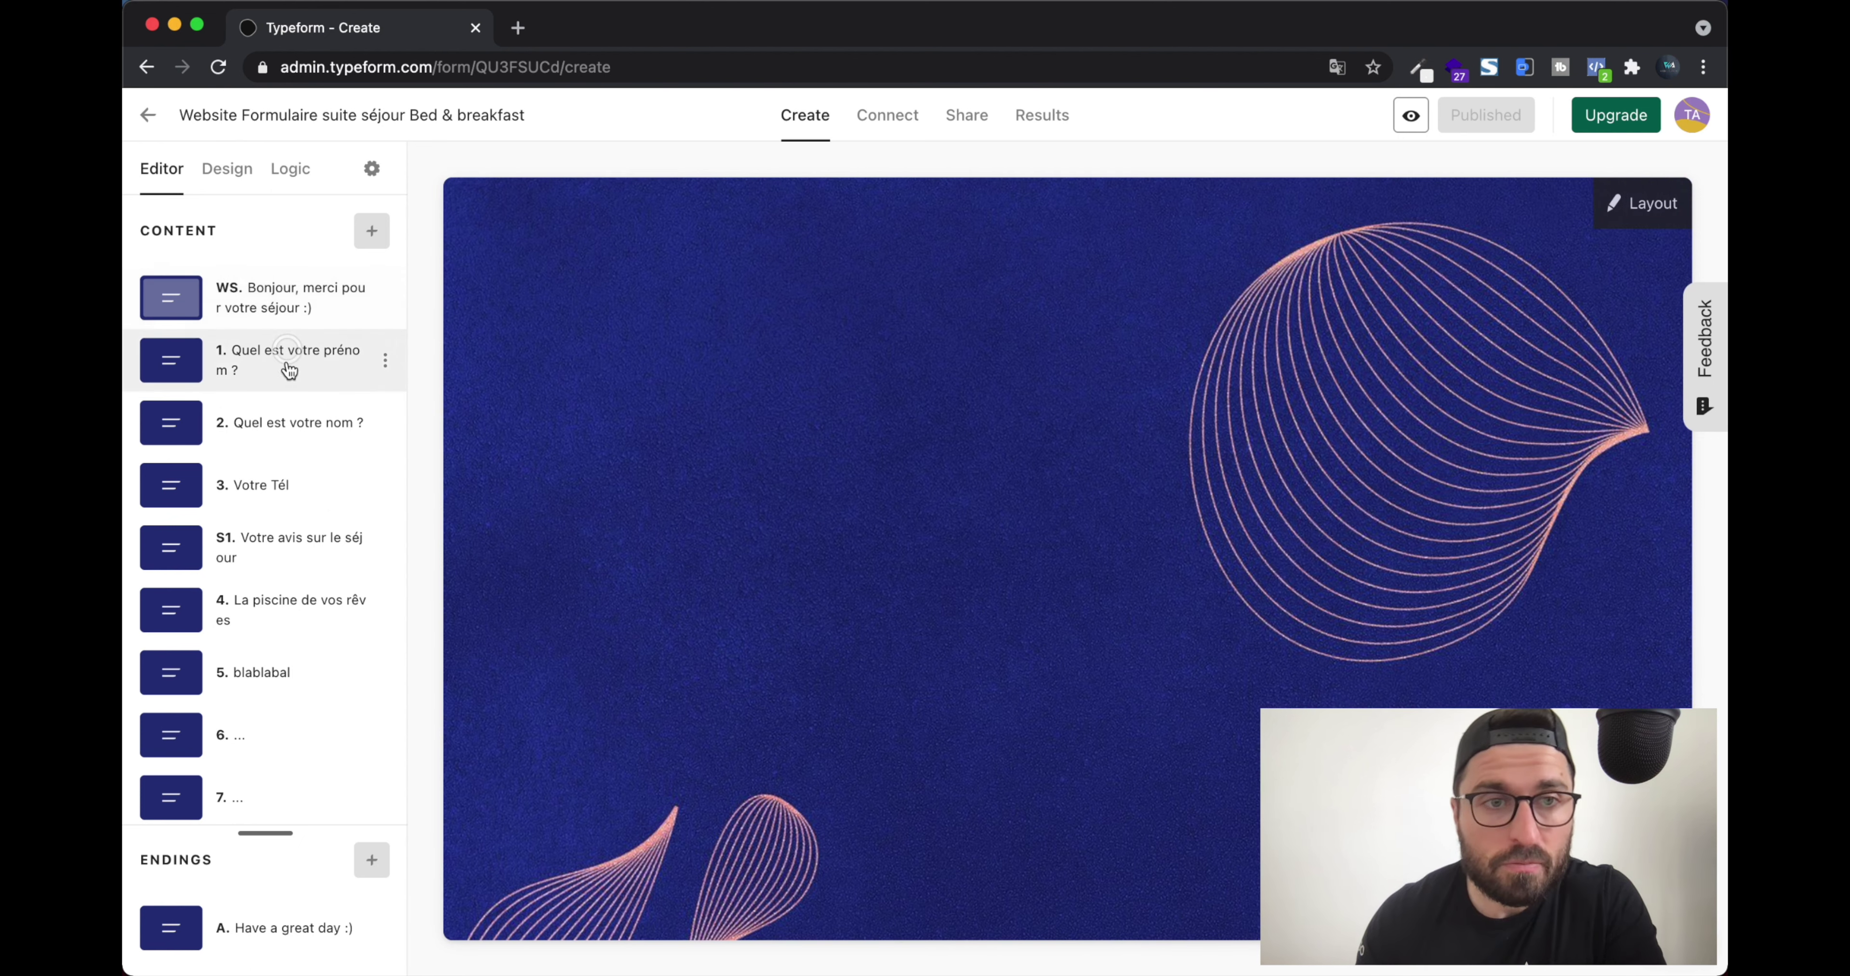
left_click(285, 494)
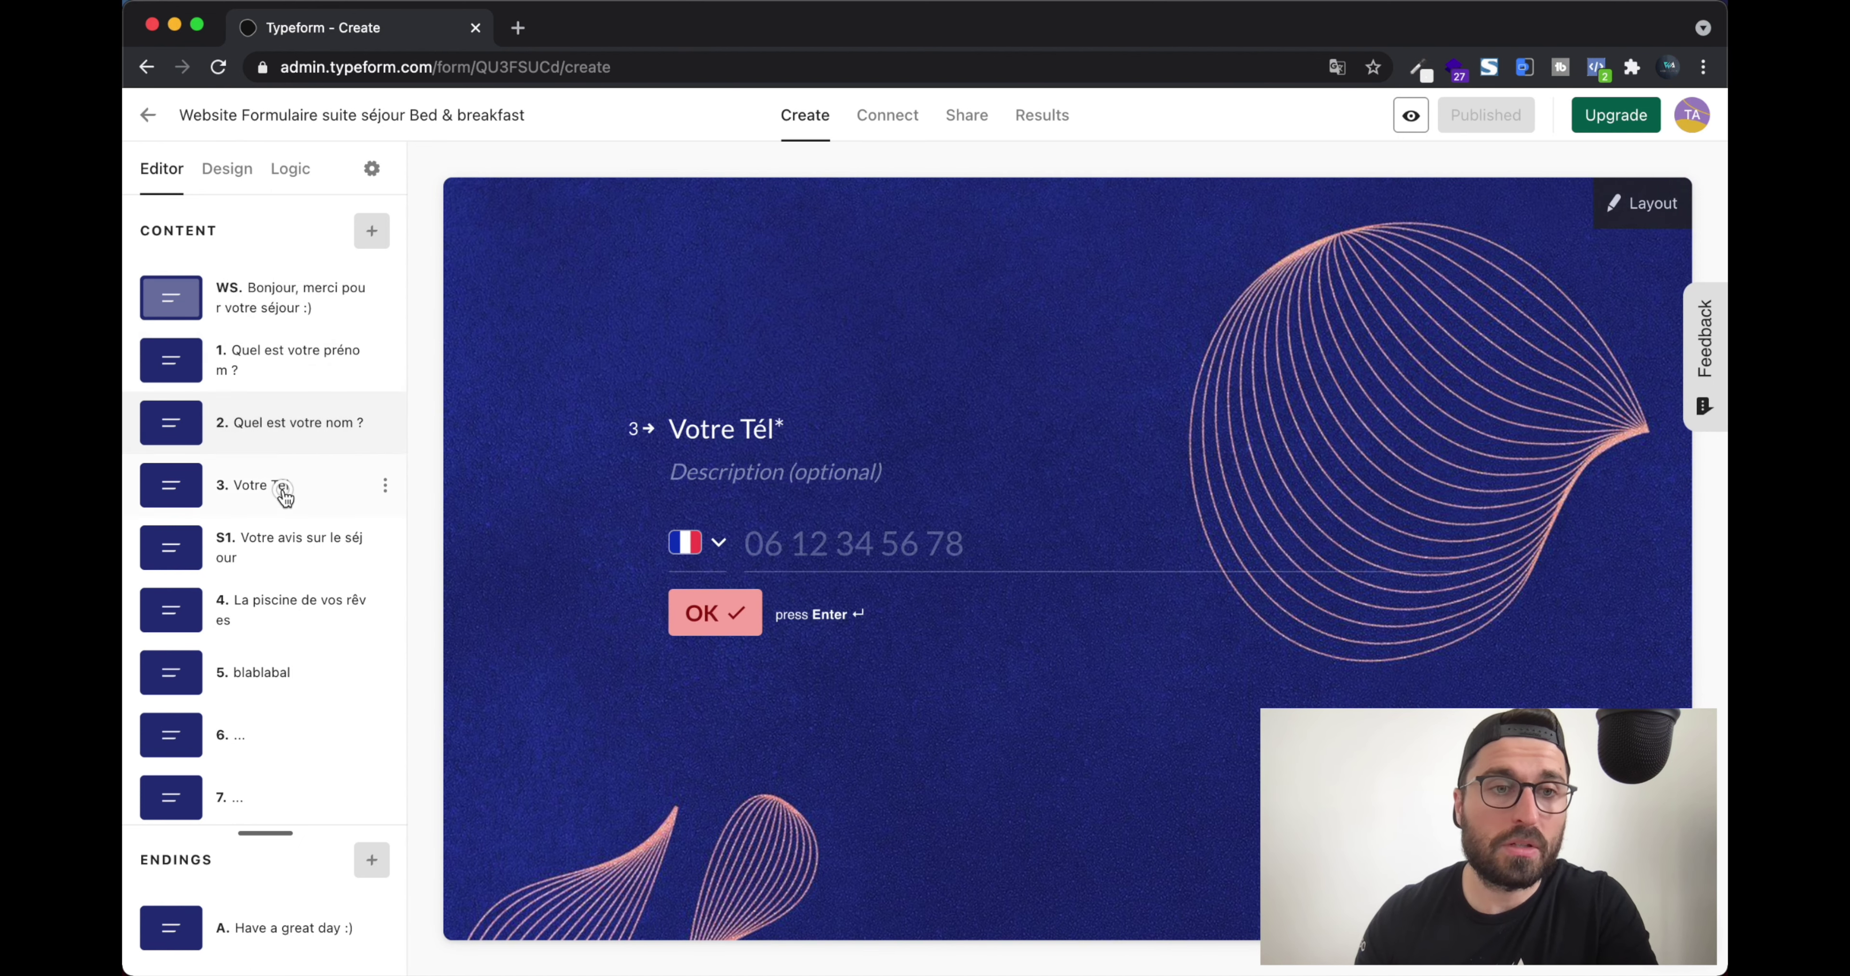
left_click(288, 544)
left_click(288, 594)
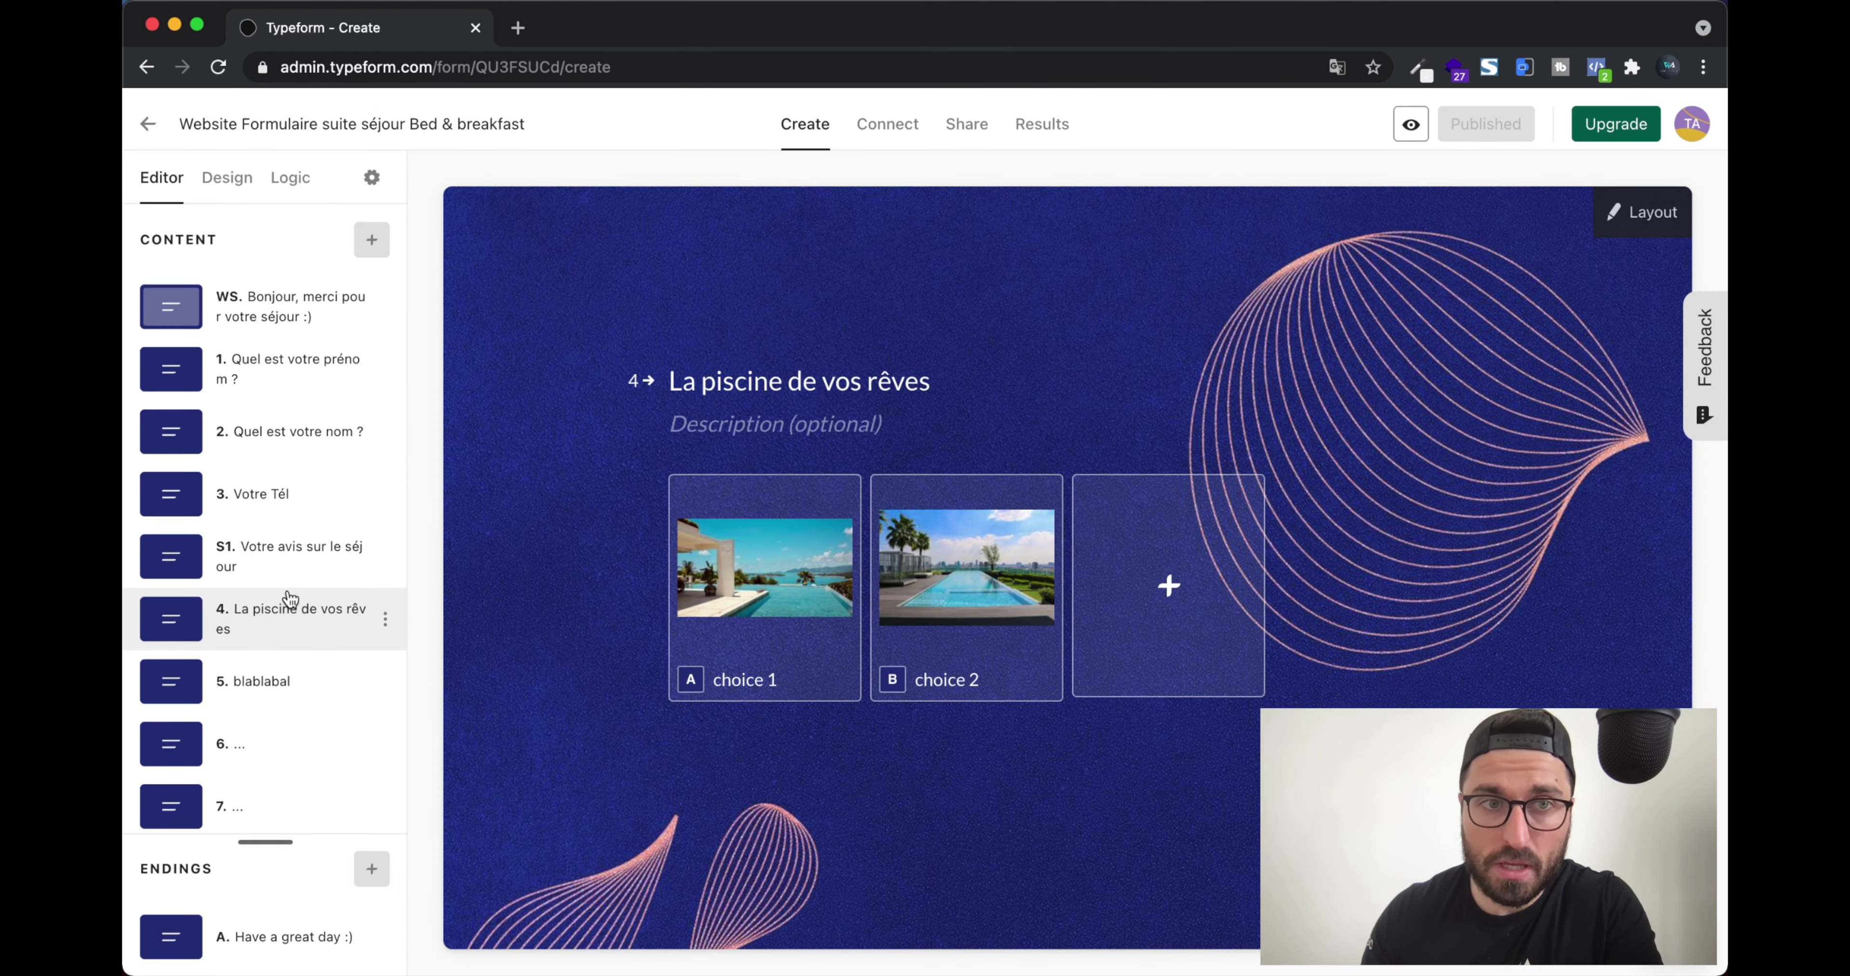
left_click(298, 674)
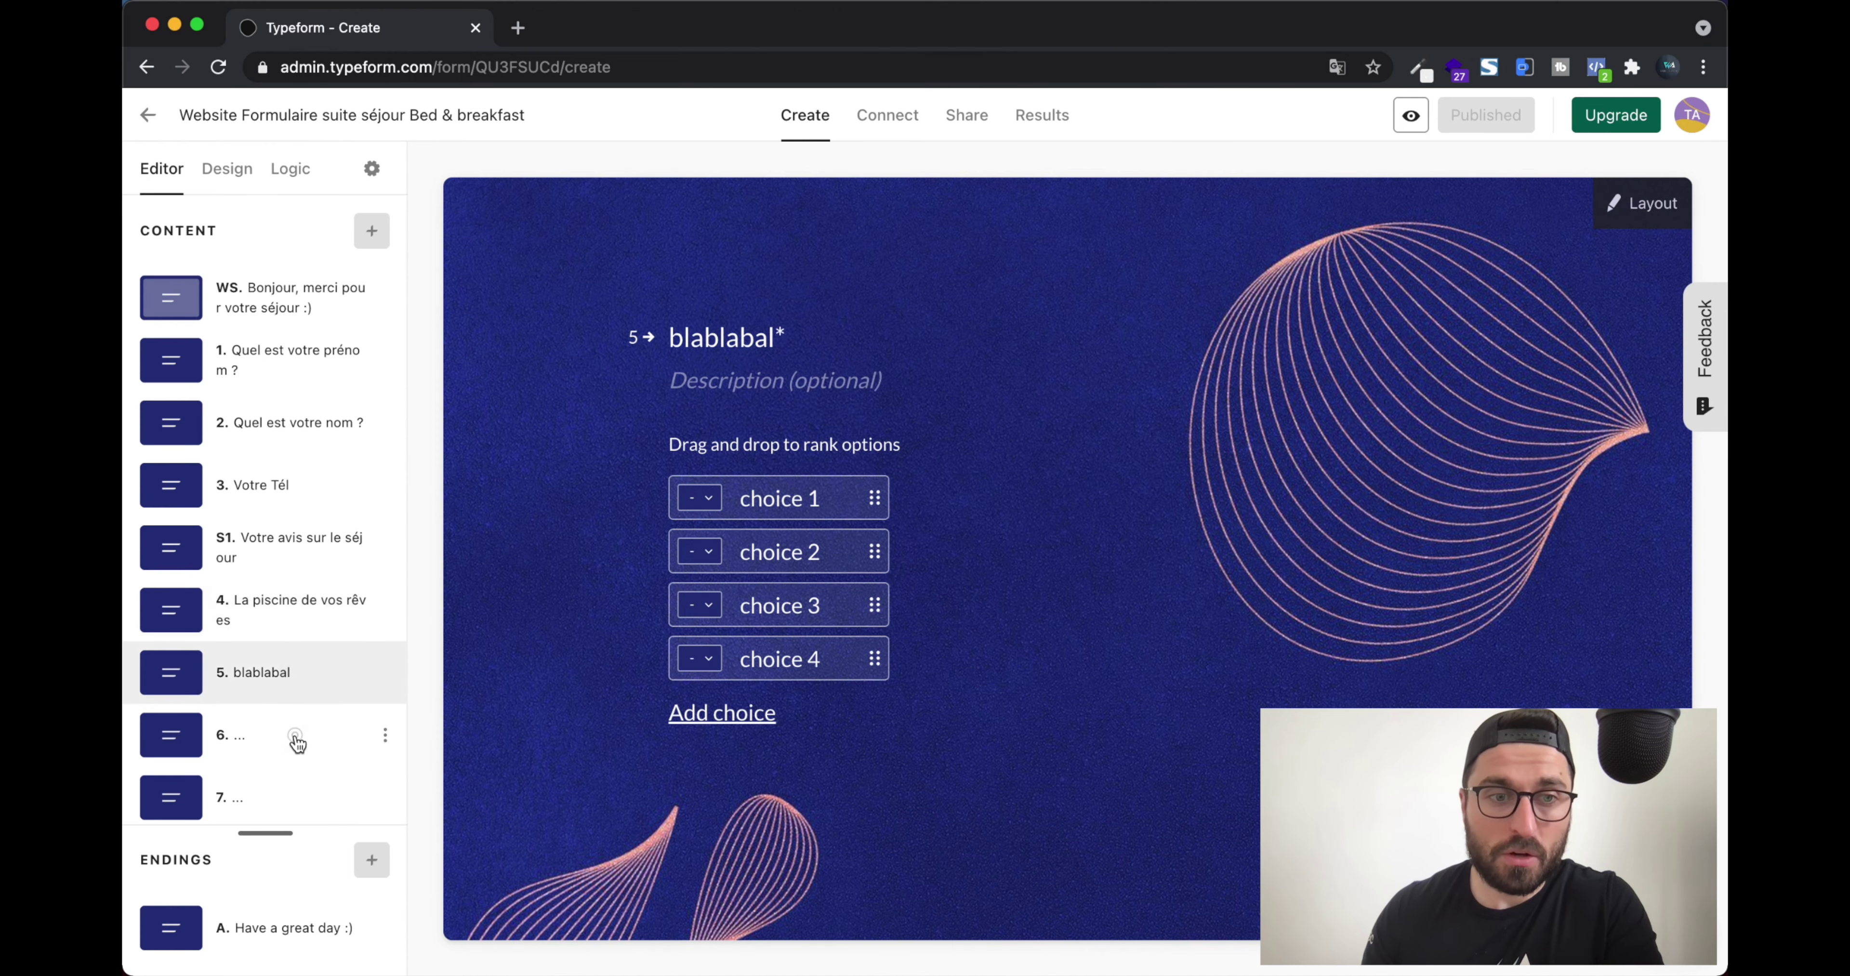
left_click(297, 739)
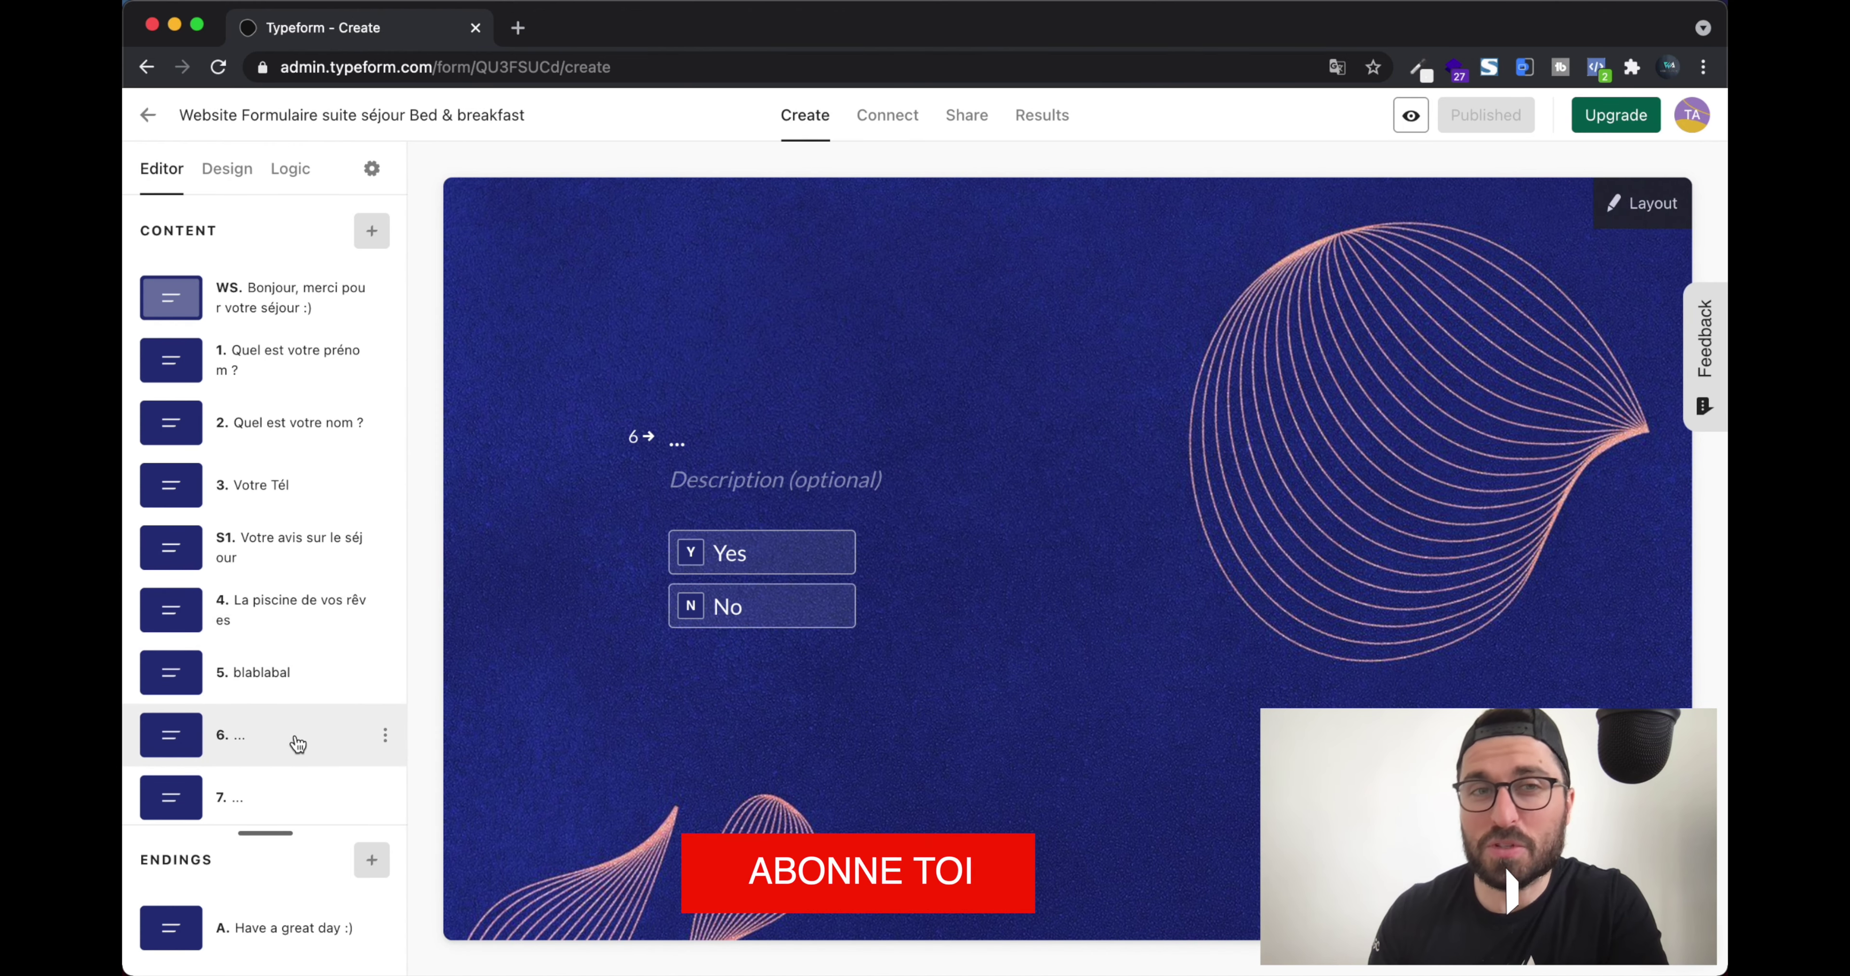